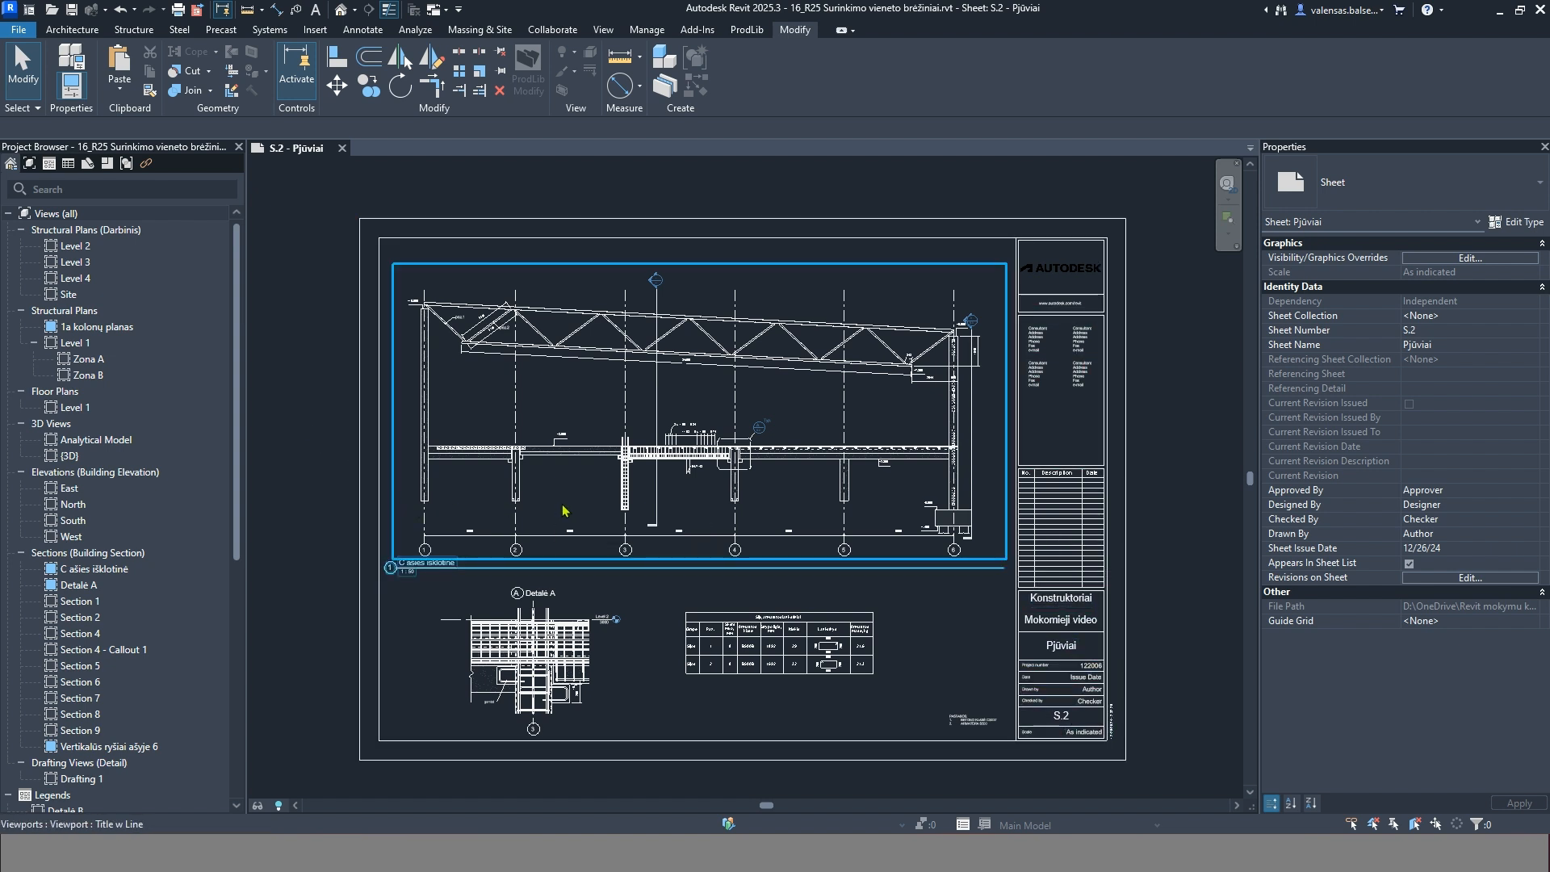
Activate the C ašies išklotinė section viewport on sheet S.2 for editing around axes 3 and 4
scroll(634, 484, up, 4)
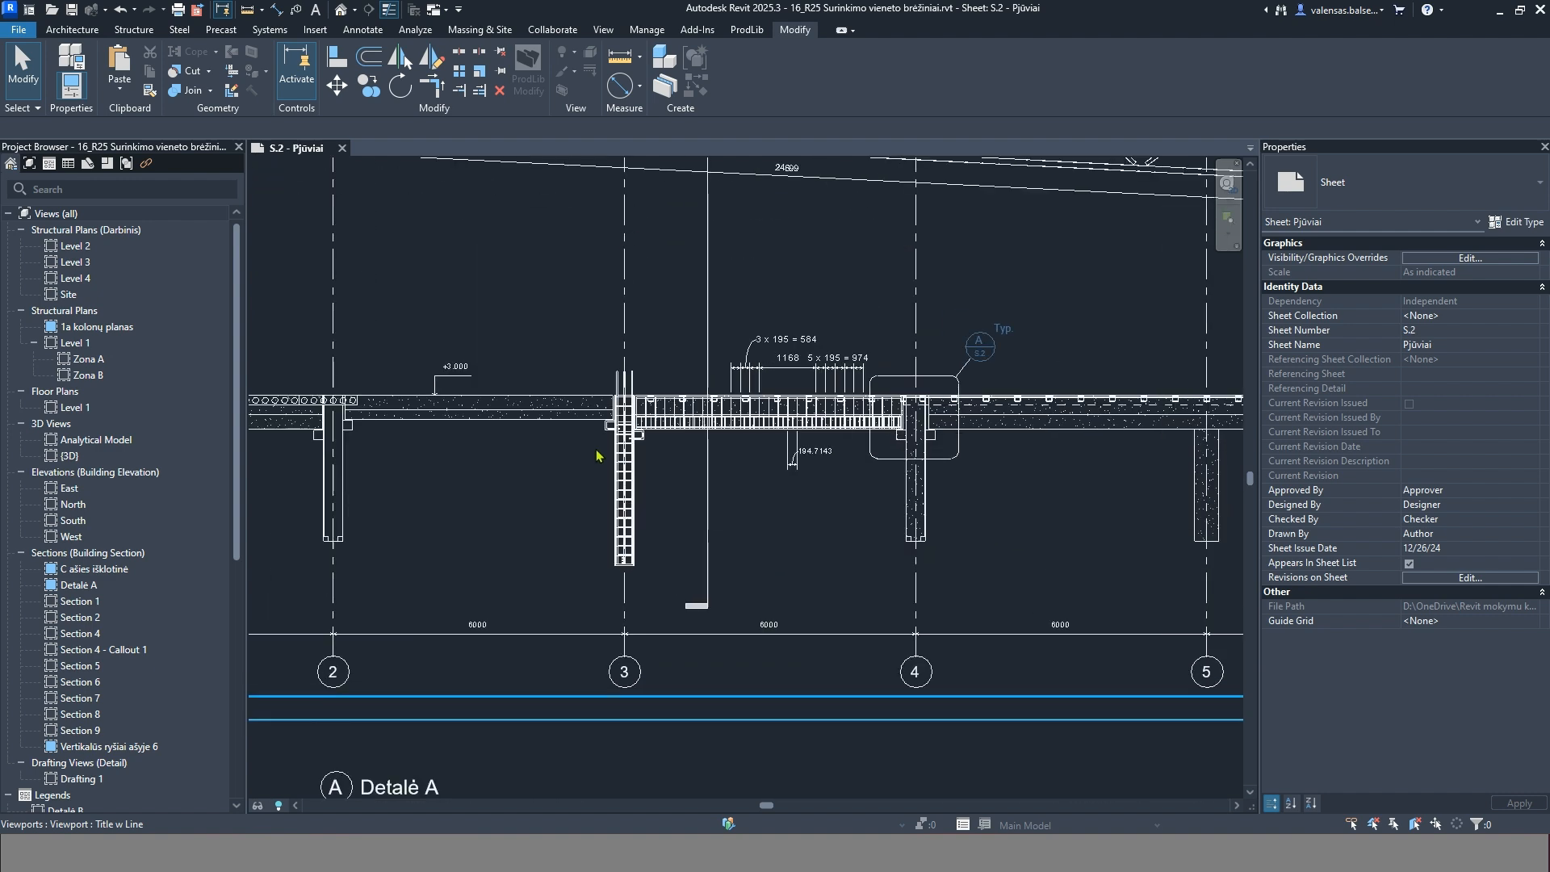
scroll(601, 423, up, 4)
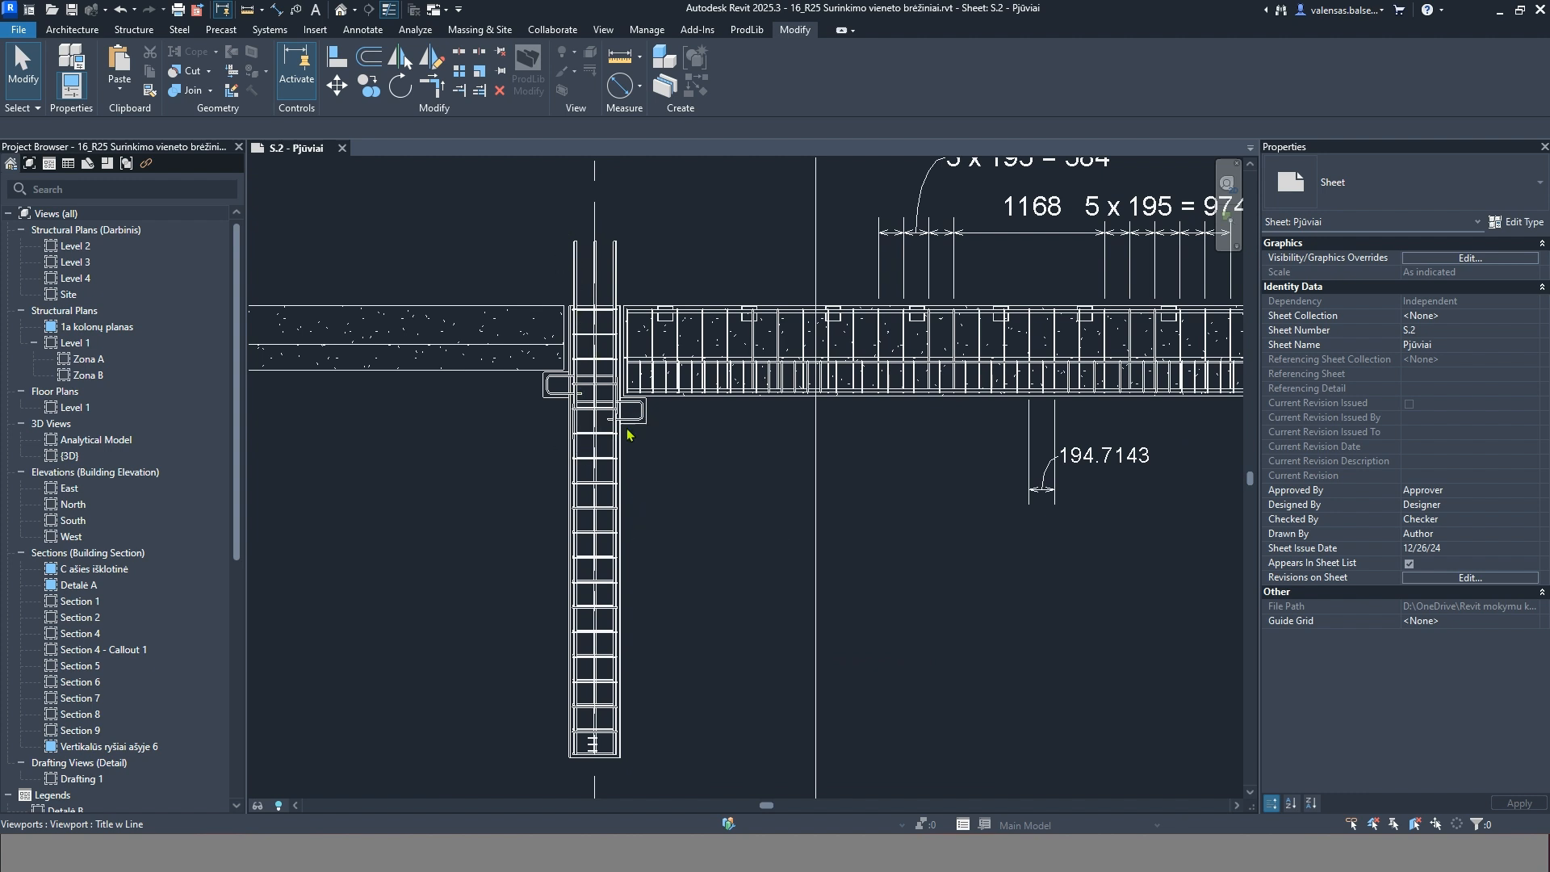
scroll(385, 472, down, 2)
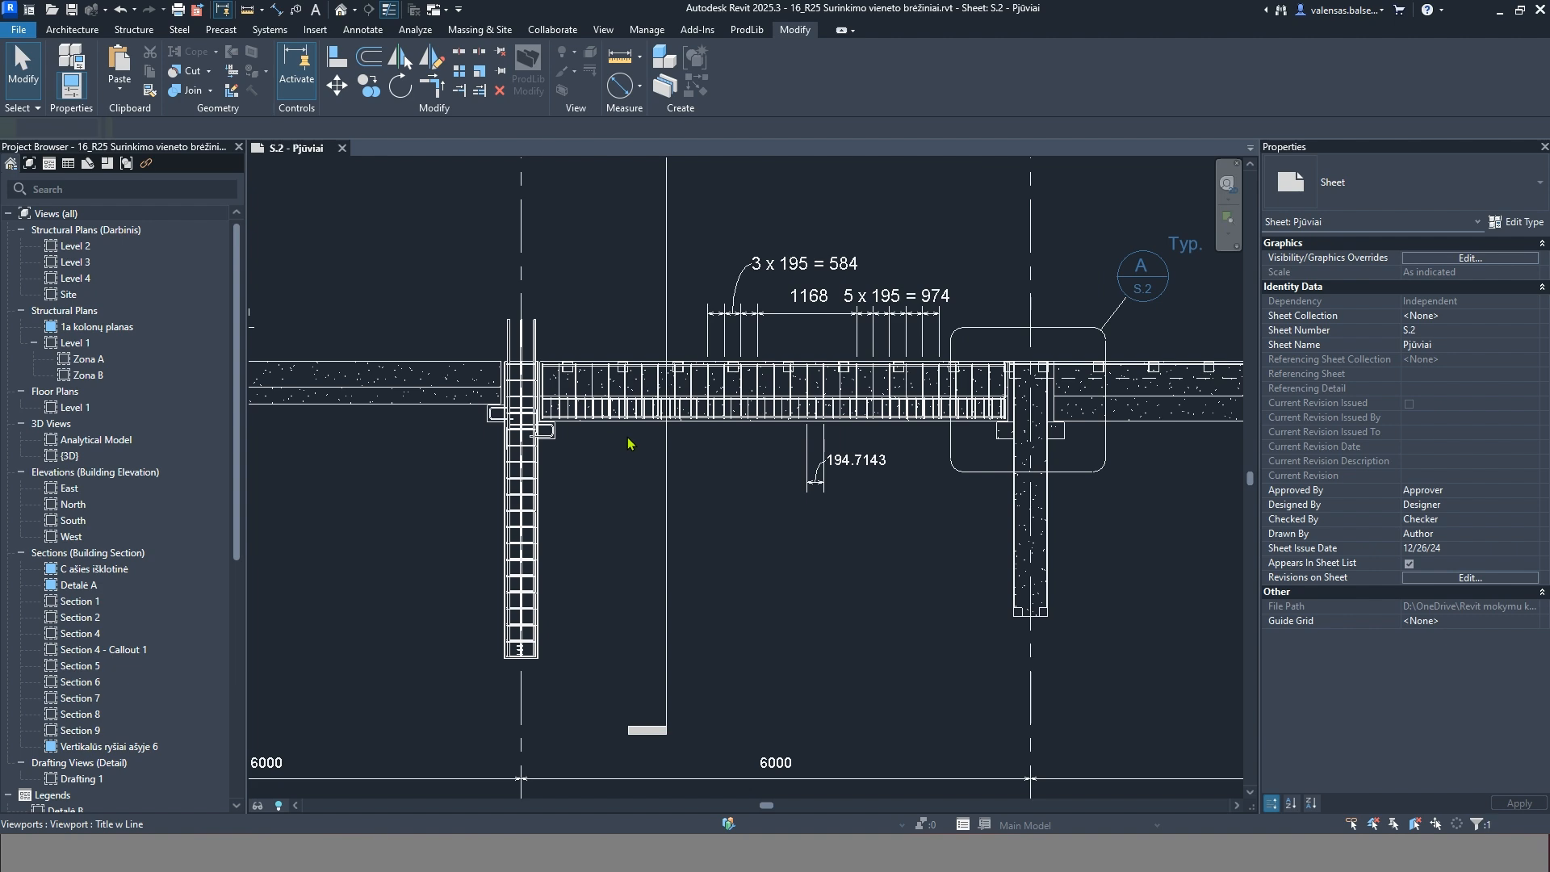
click(753, 434)
double_click(752, 434)
scroll(752, 434, down, 2)
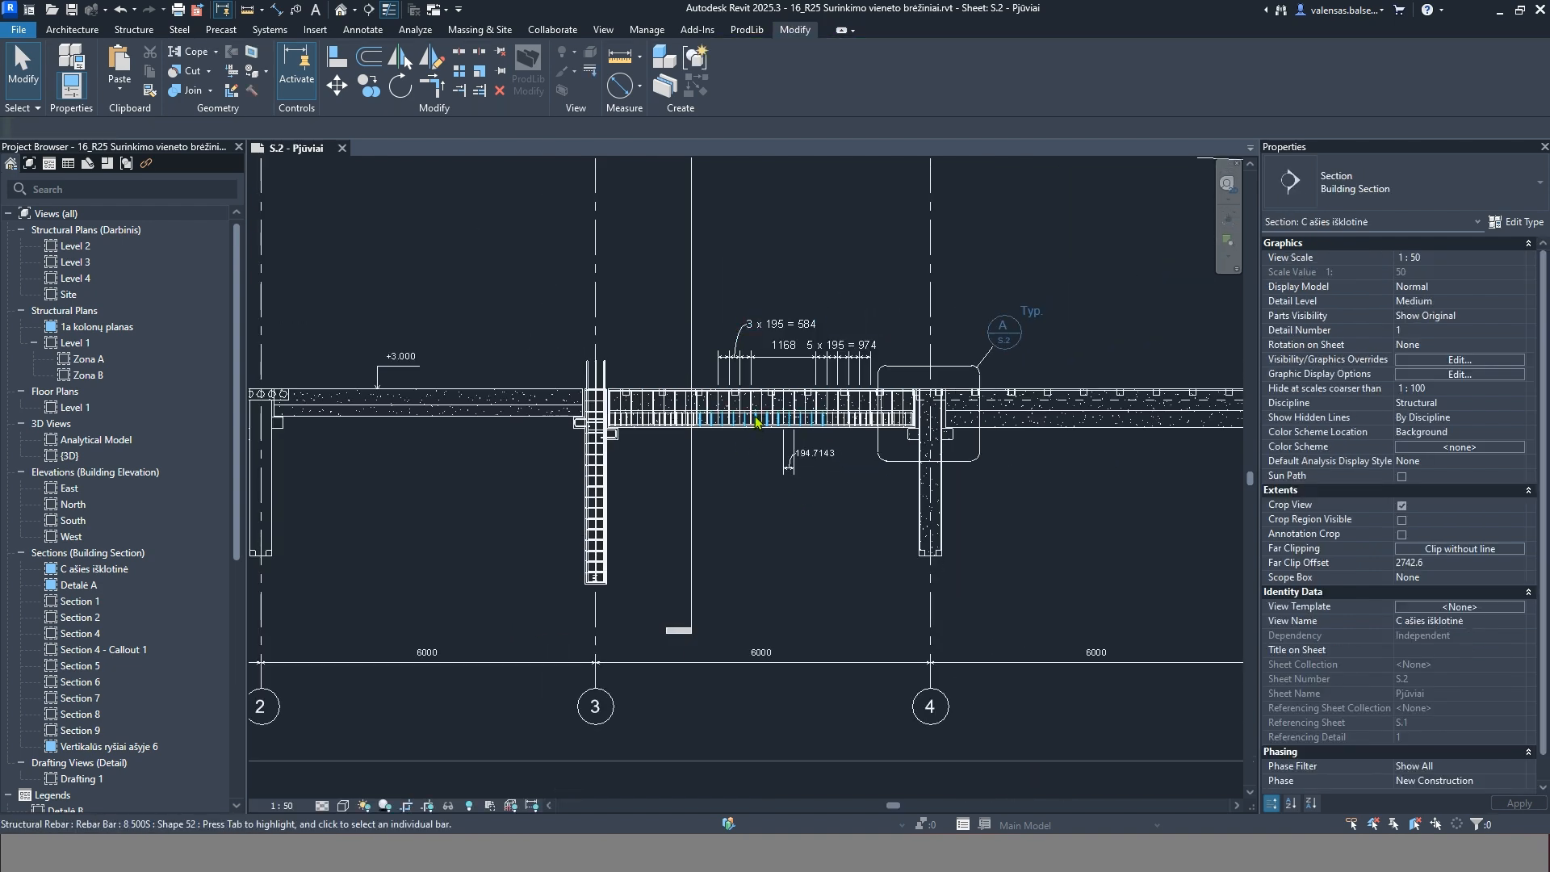
Select the concrete beam between axes 3 and 4 together with all its reinforcement, including the middle stirrup set
scroll(628, 432, up, 4)
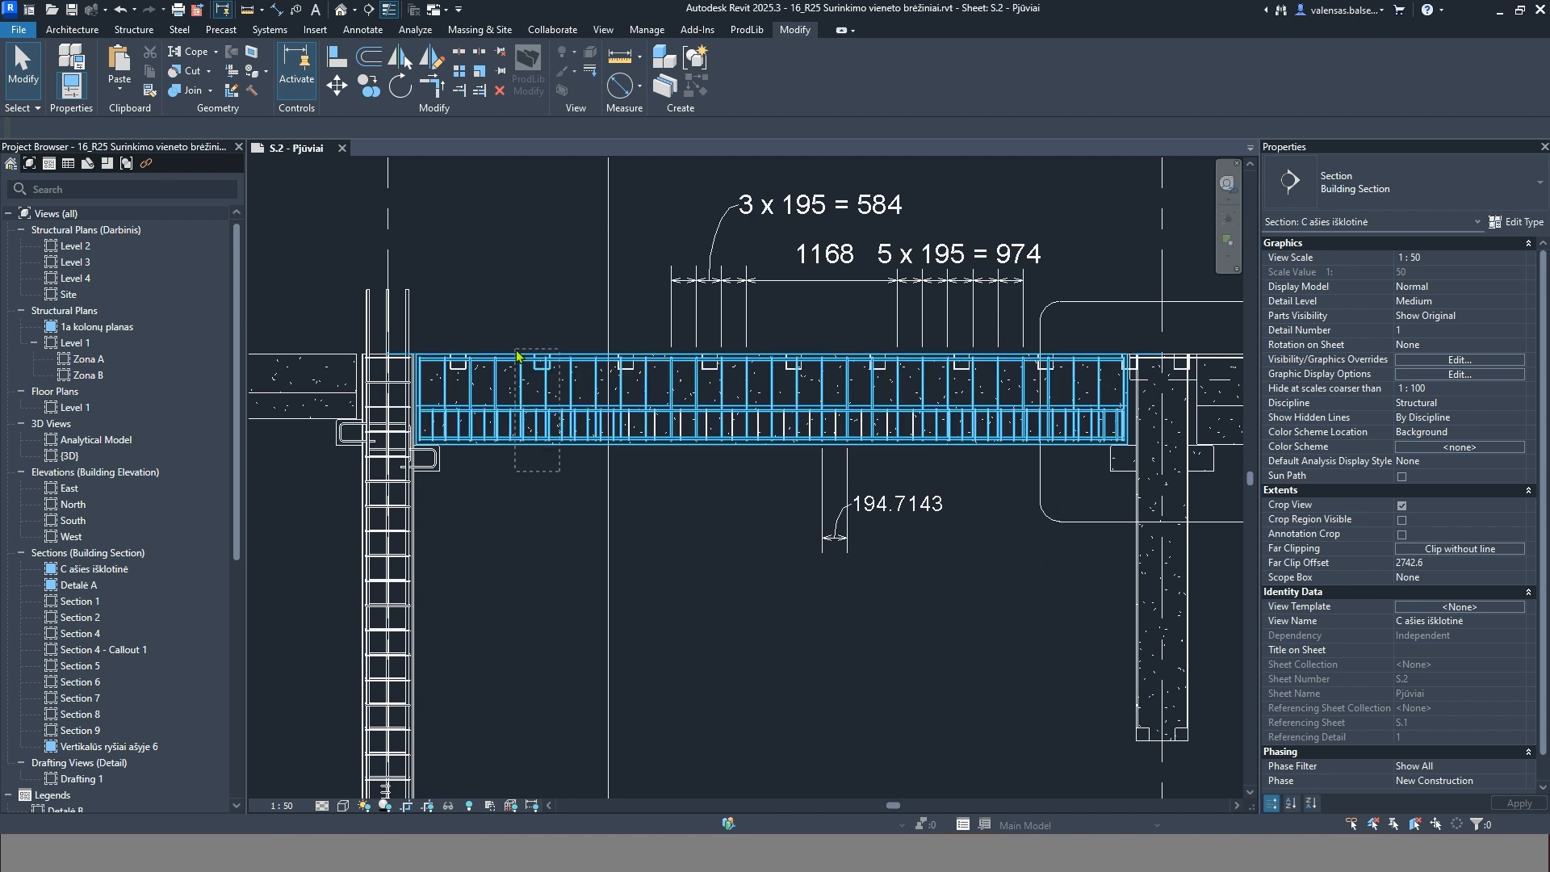
drag(515, 350, 461, 347)
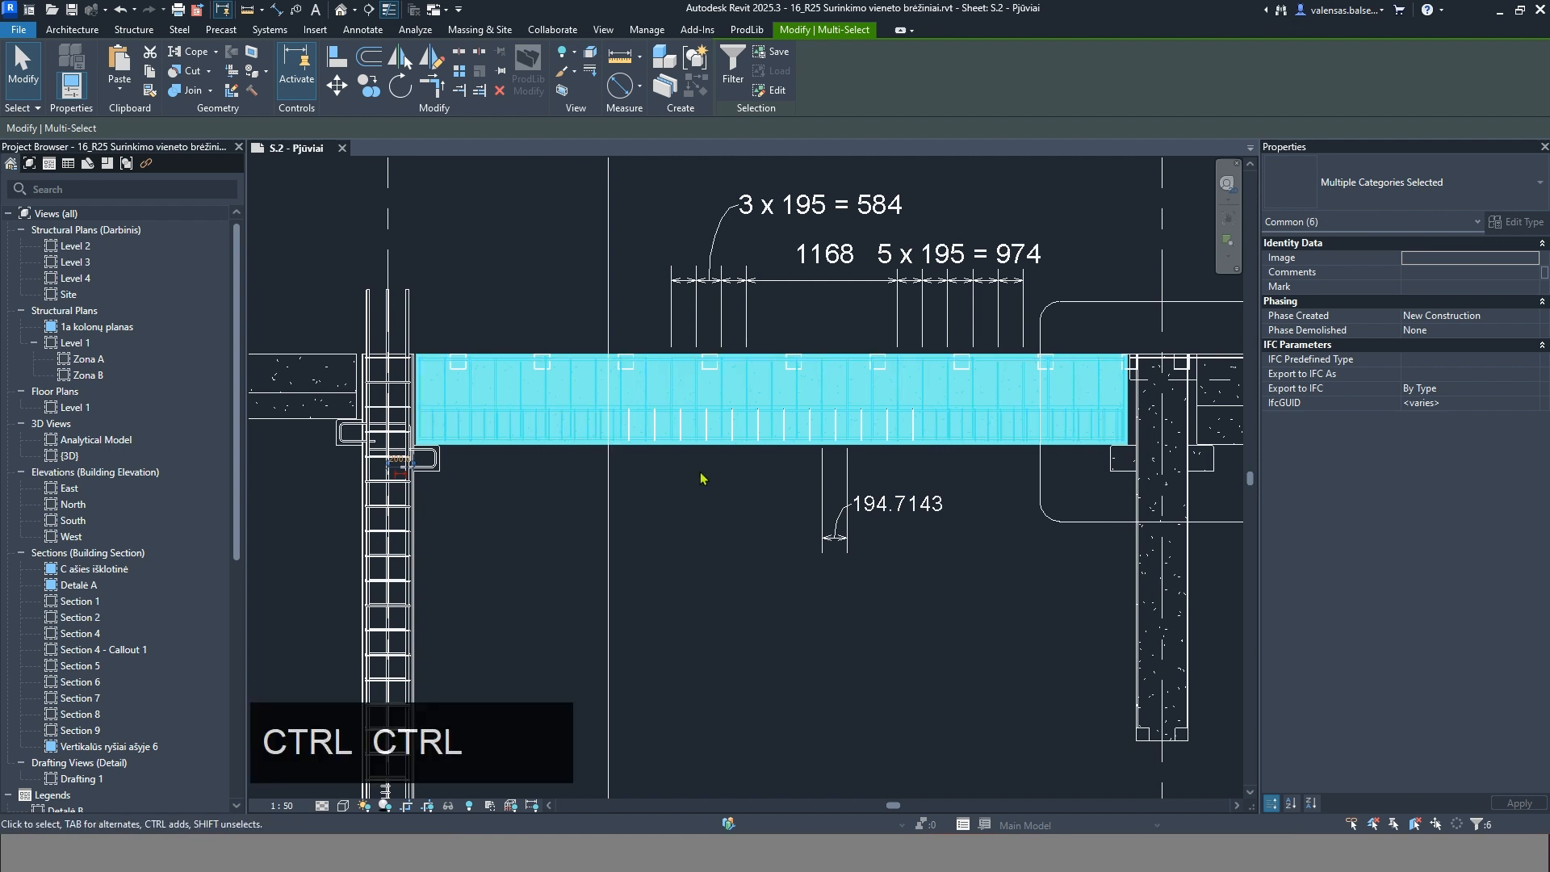
ctrl+click(707, 433)
ctrl+click(705, 429)
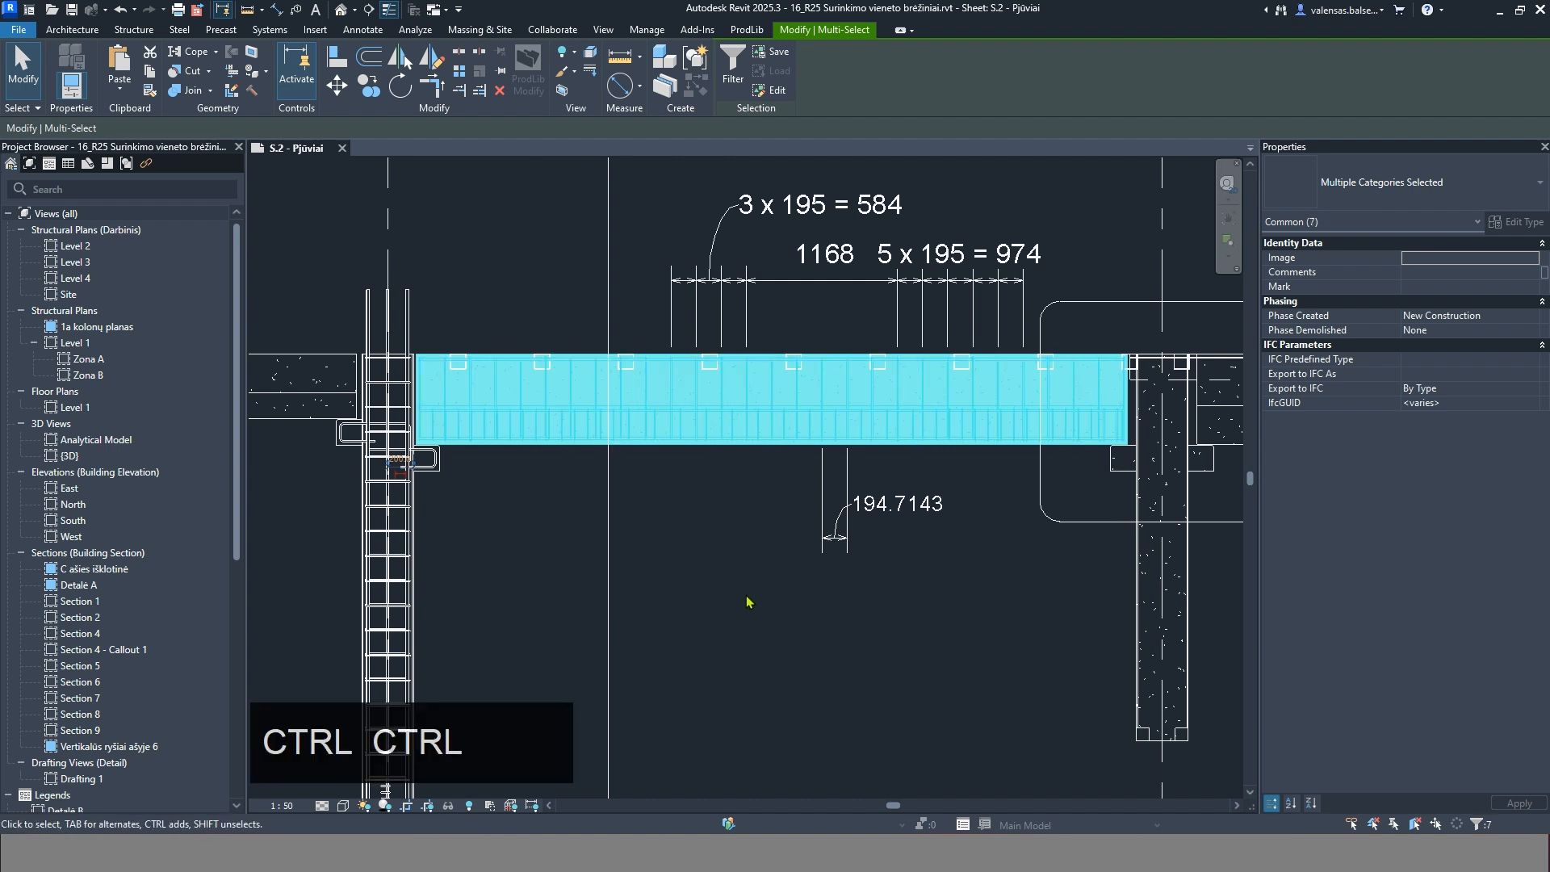
scroll(1081, 387, up, 4)
scroll(1013, 393, down, 4)
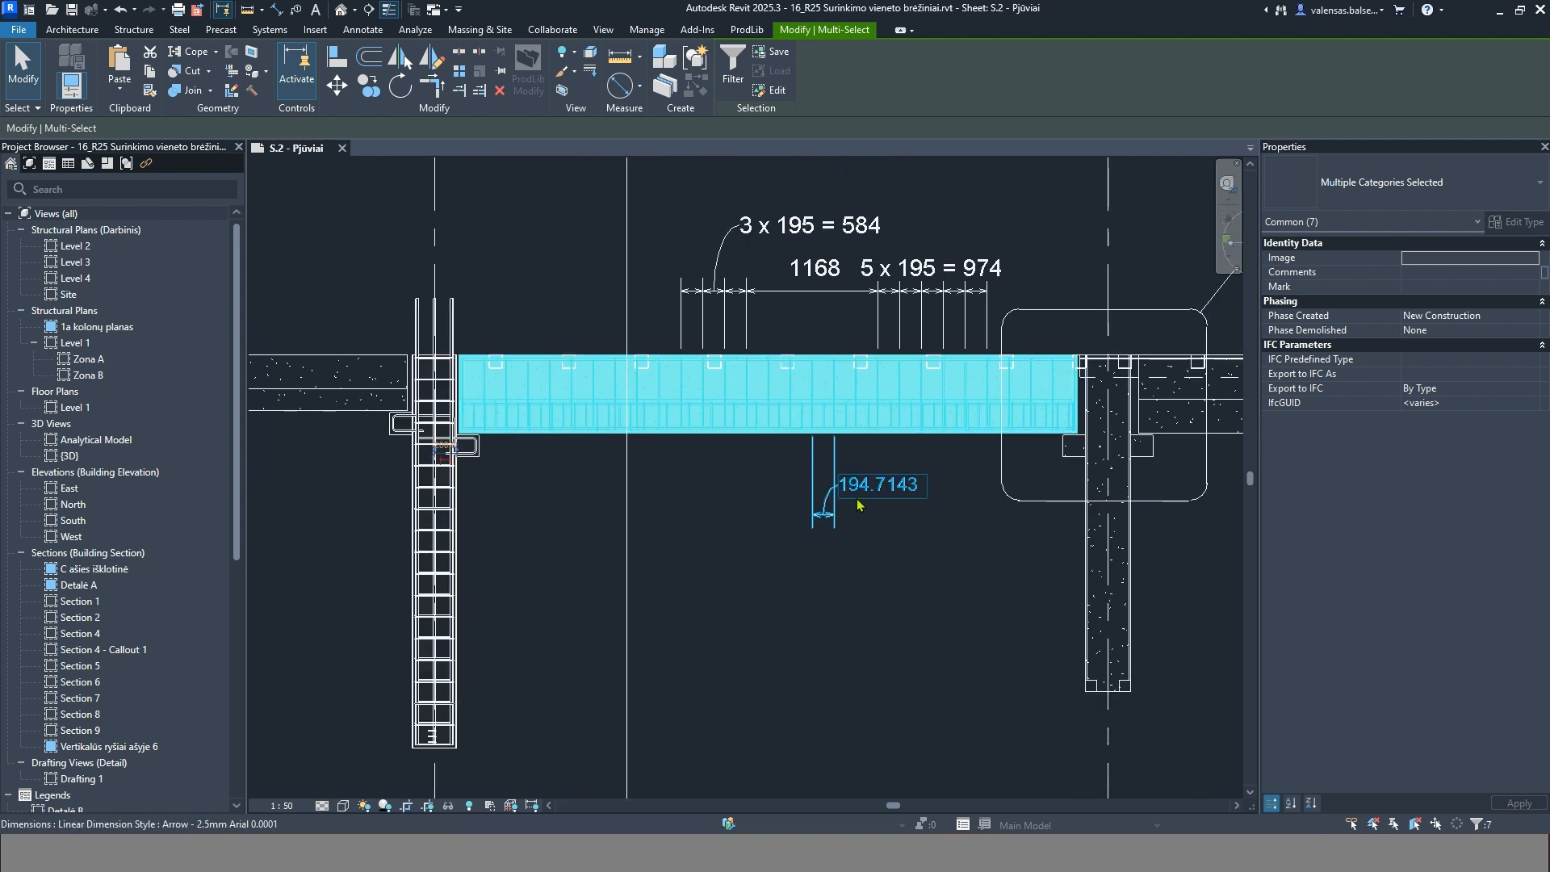
Create an assembly from the selected beam and rebar, named "Sija S-1" with the Structural Framing naming category
click(661, 55)
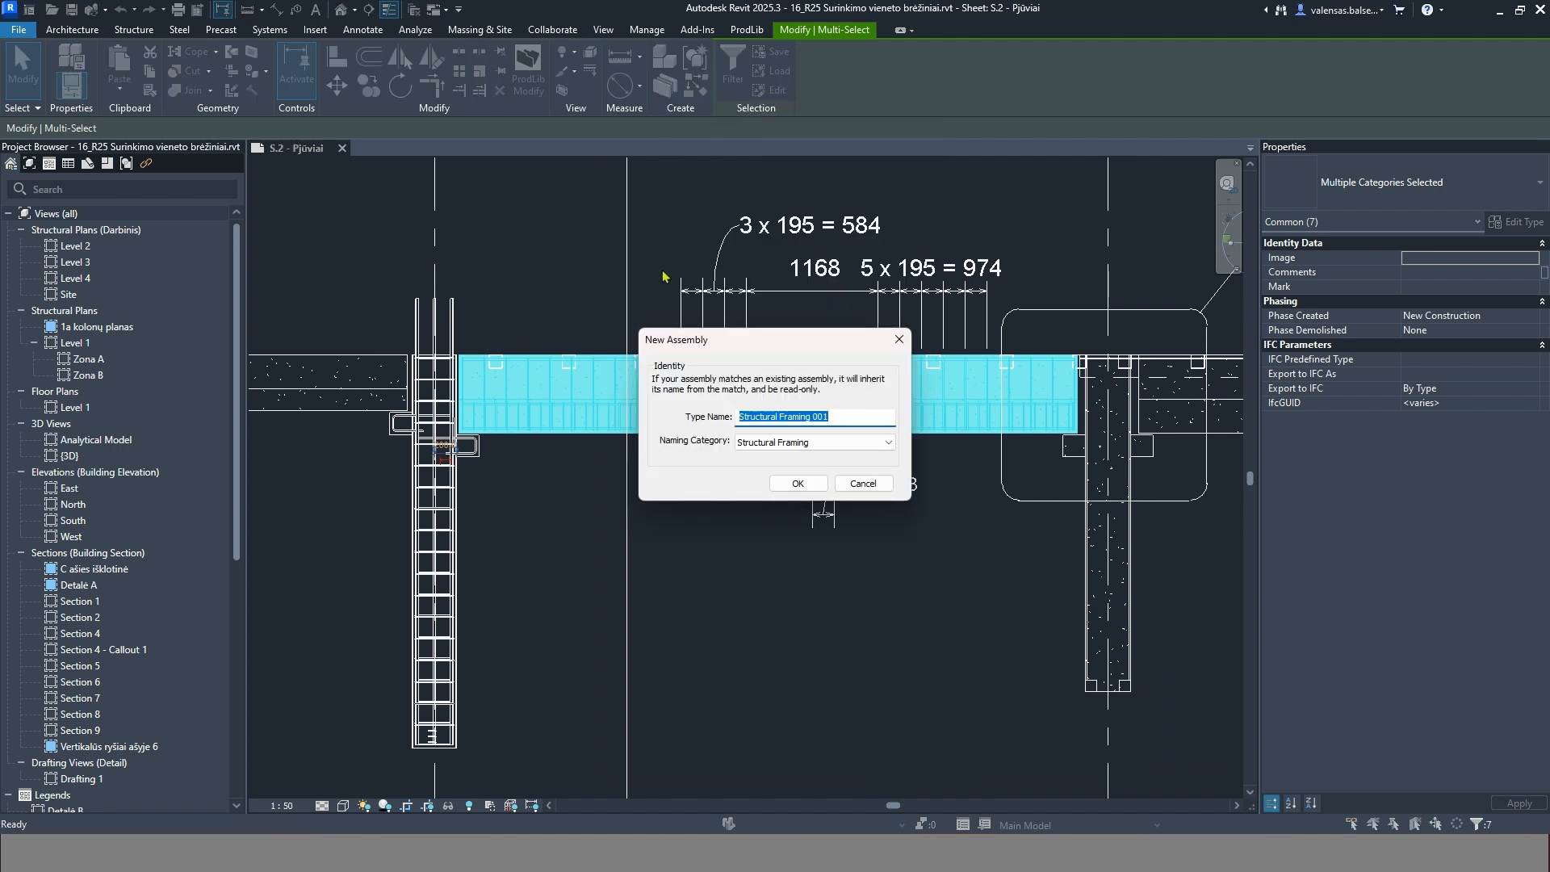
click(857, 443)
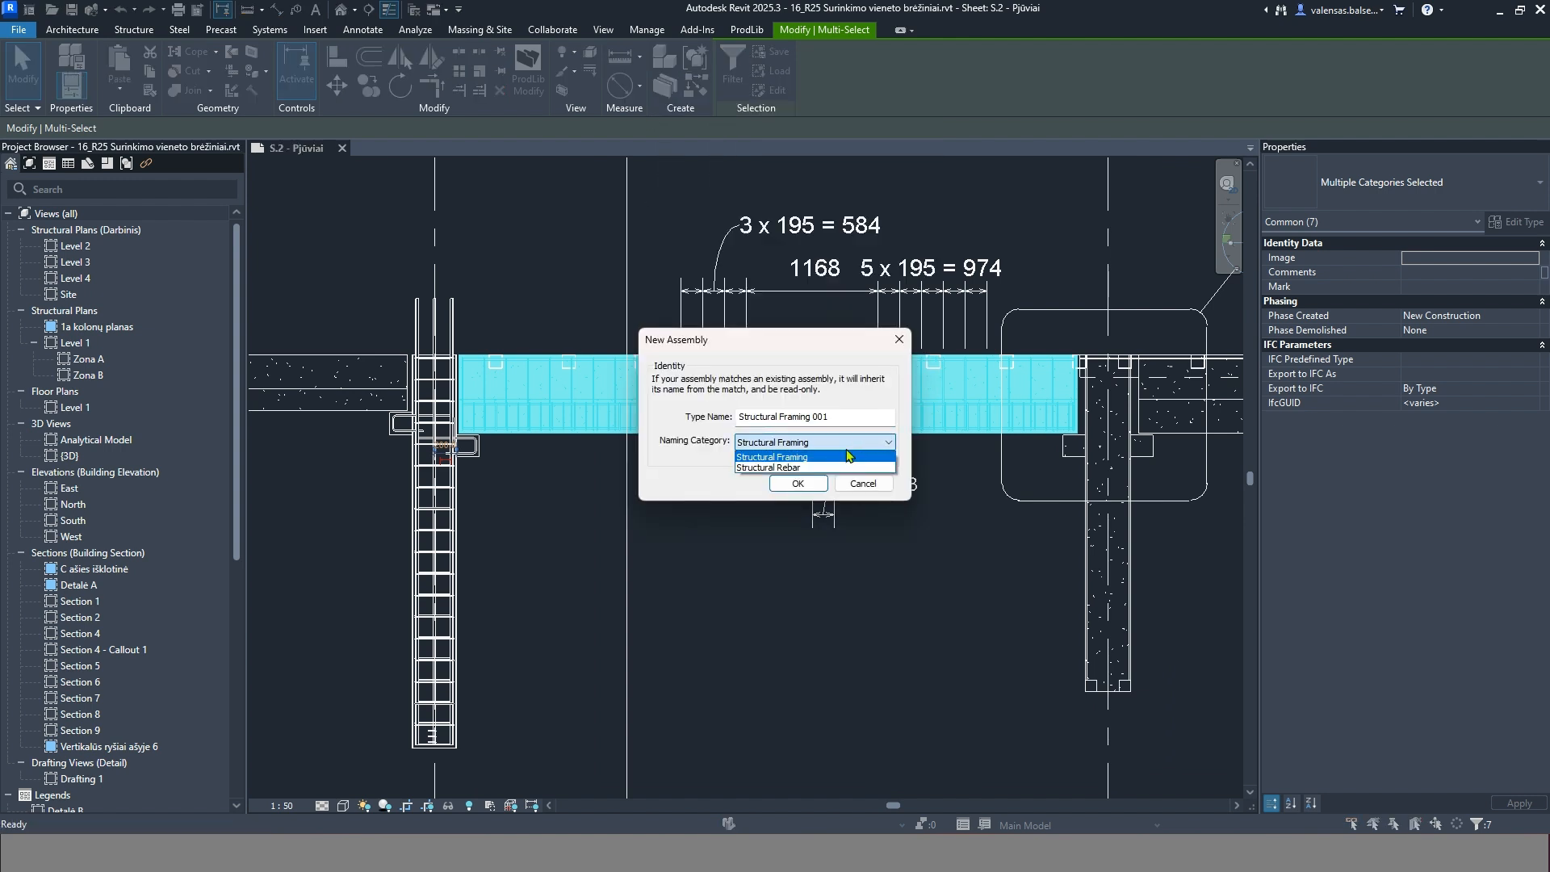
click(811, 454)
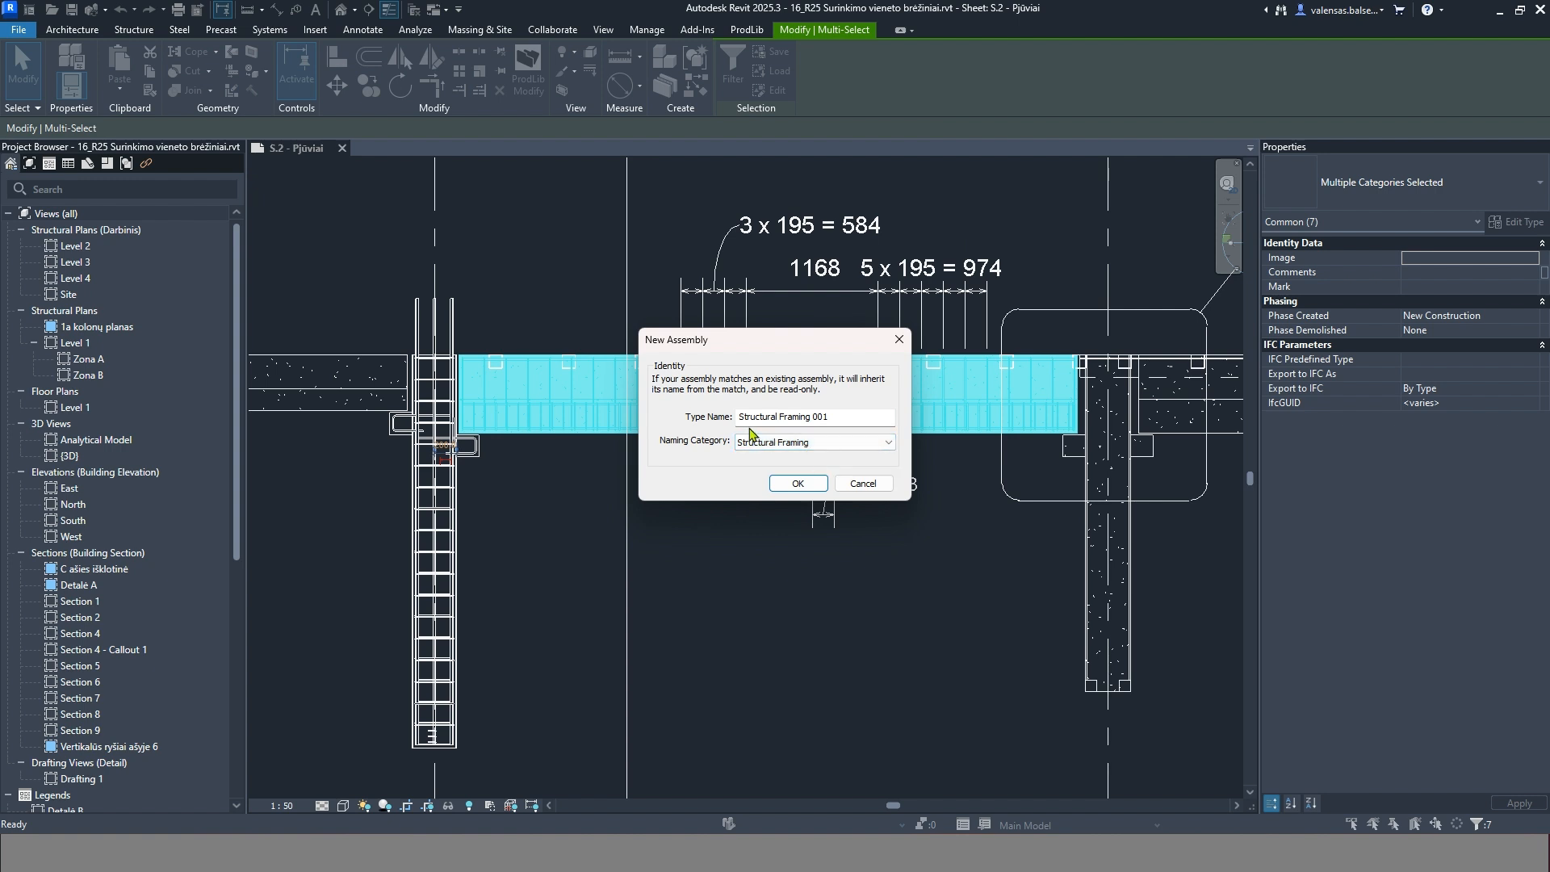
click(848, 417)
drag(848, 417, 724, 419)
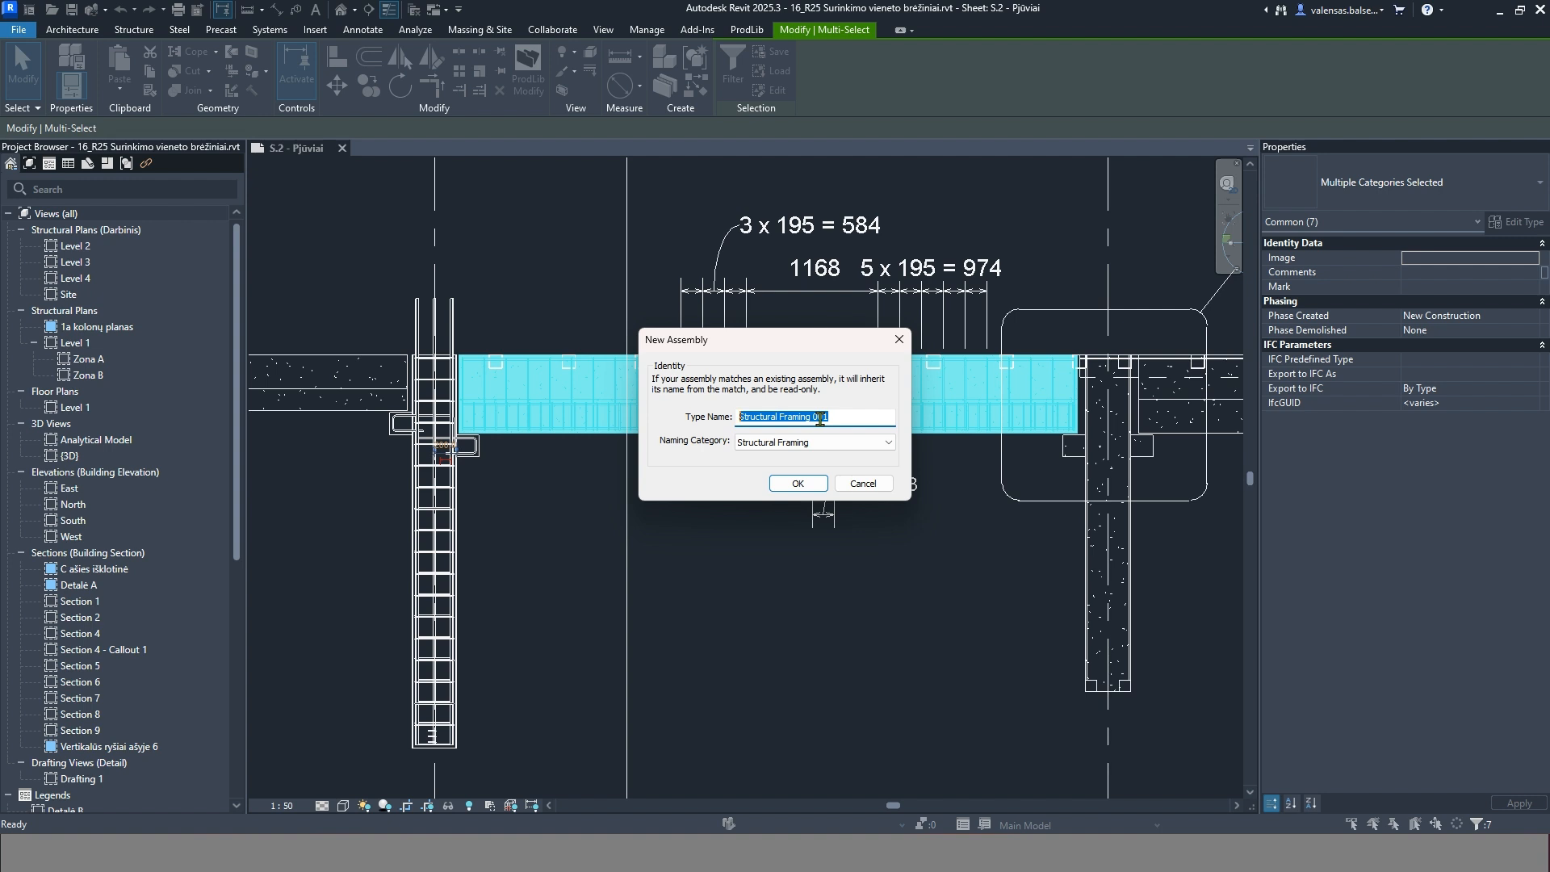
text(Sija)
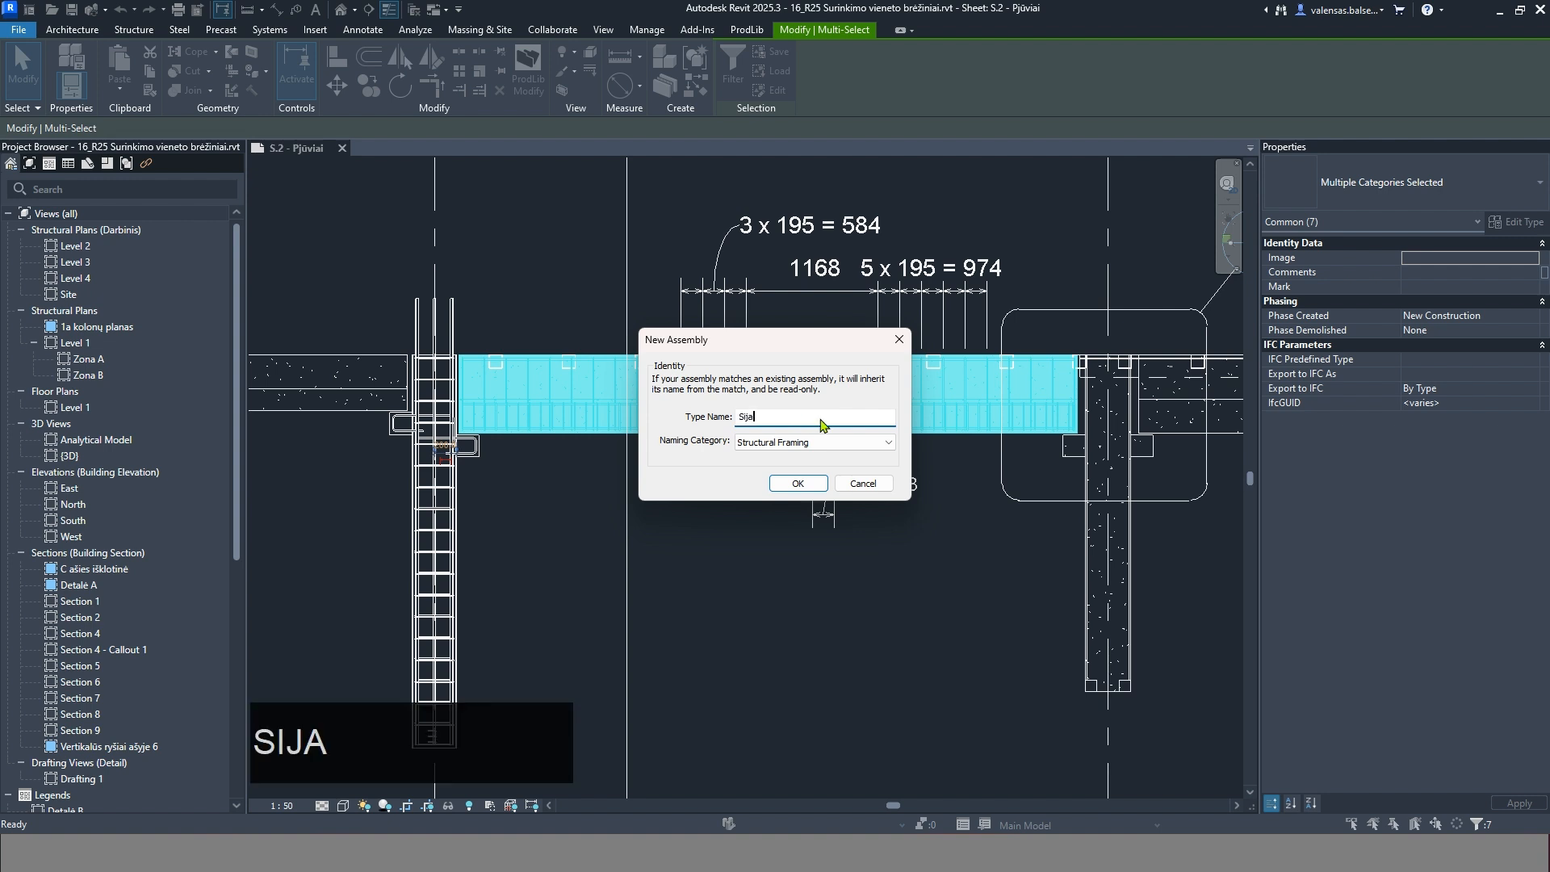
text( S-1)
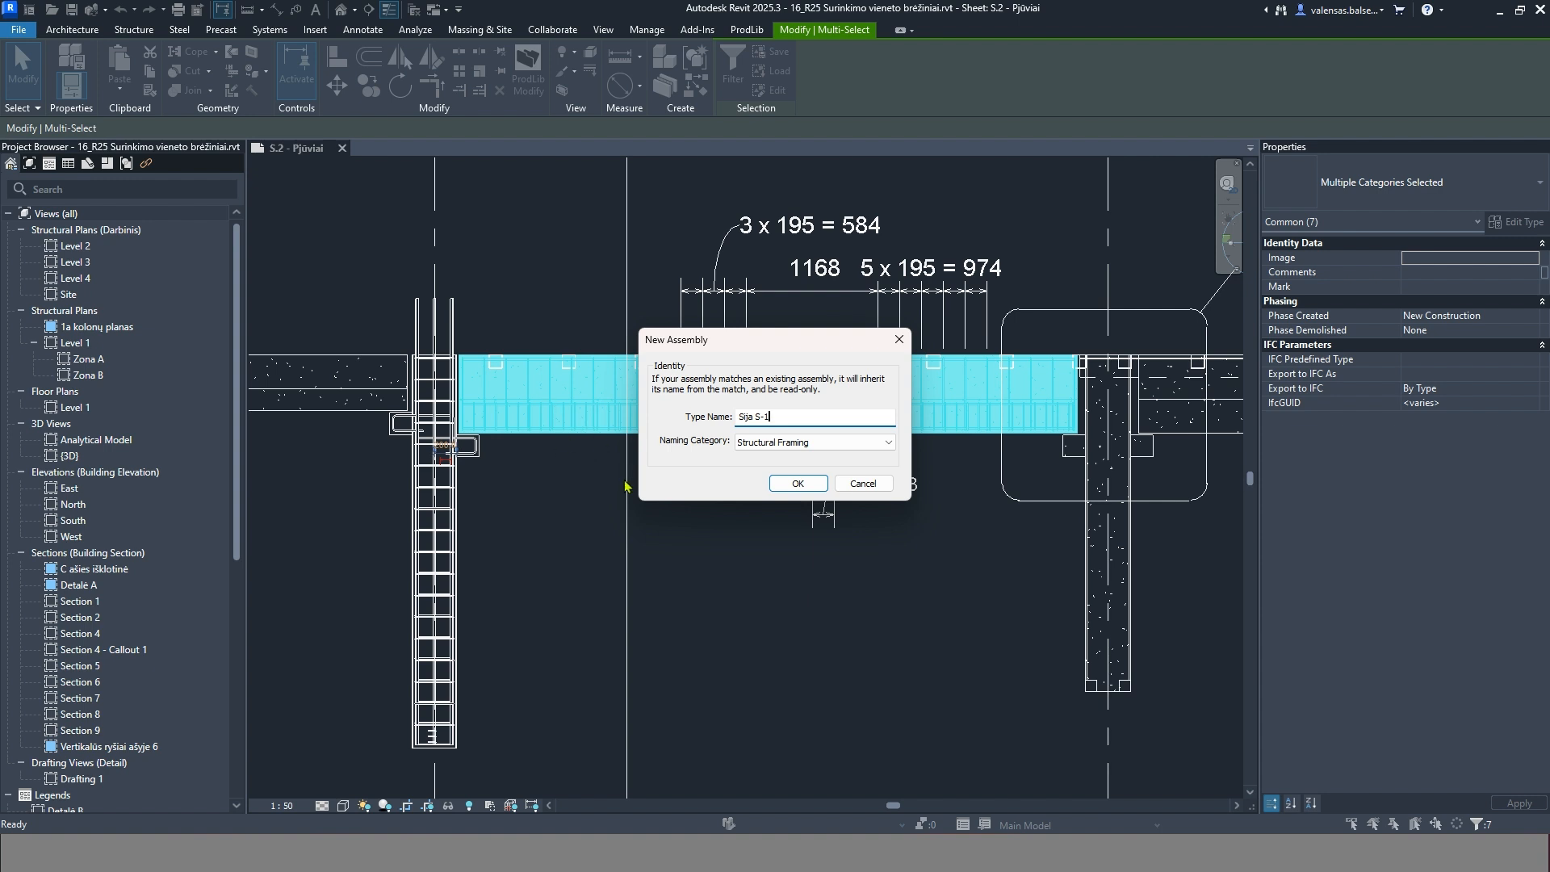
click(787, 485)
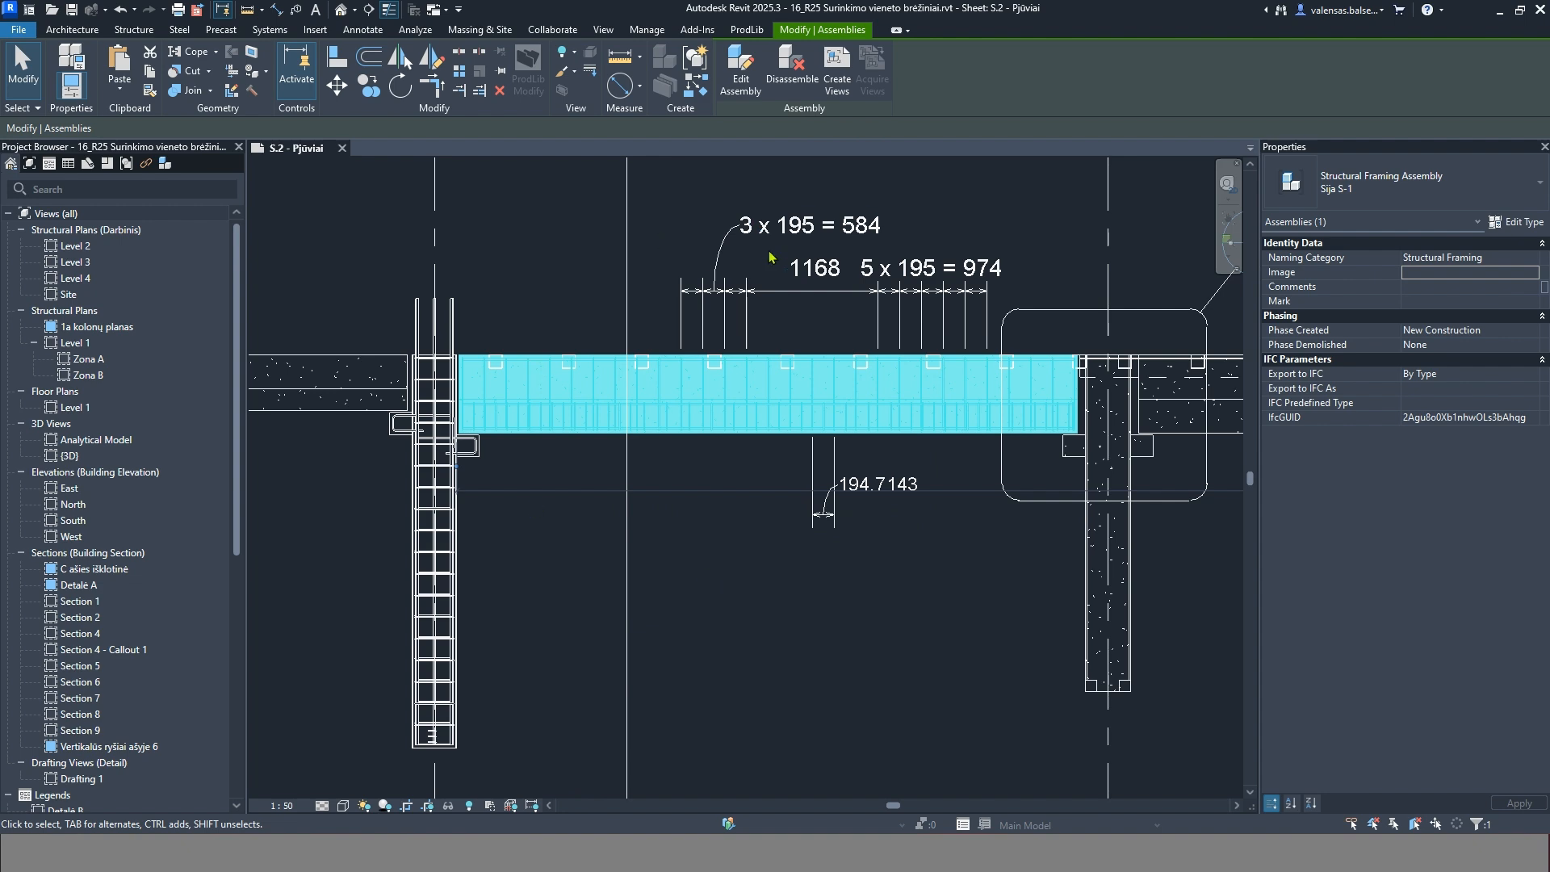
Open the default 3D view and select the Sija S-1 beam assembly there
click(692, 557)
click(711, 428)
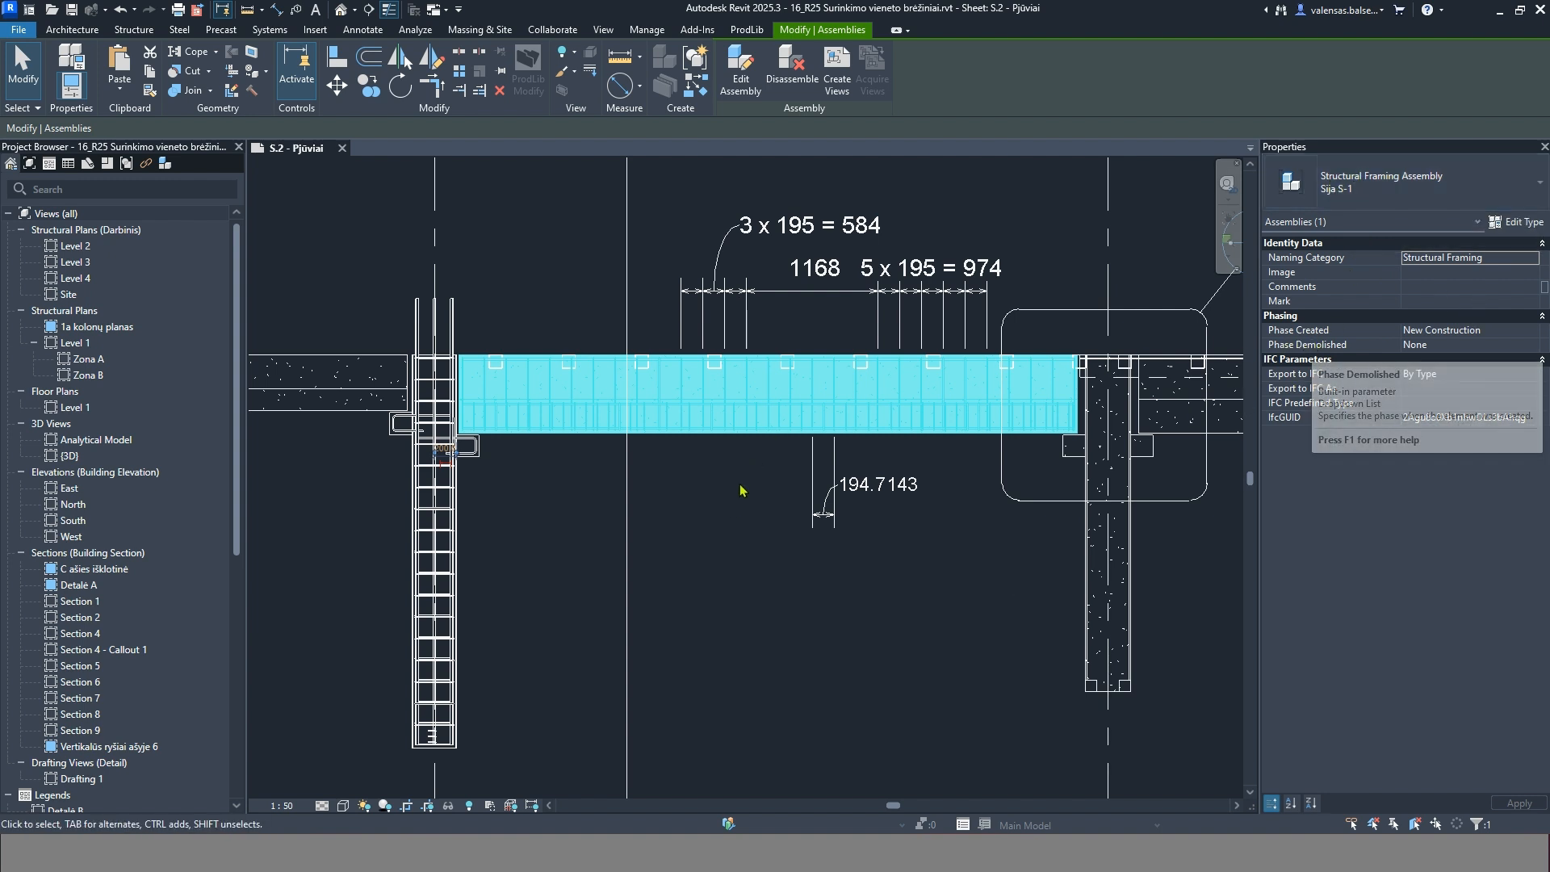
click(340, 10)
scroll(718, 500, up, 6)
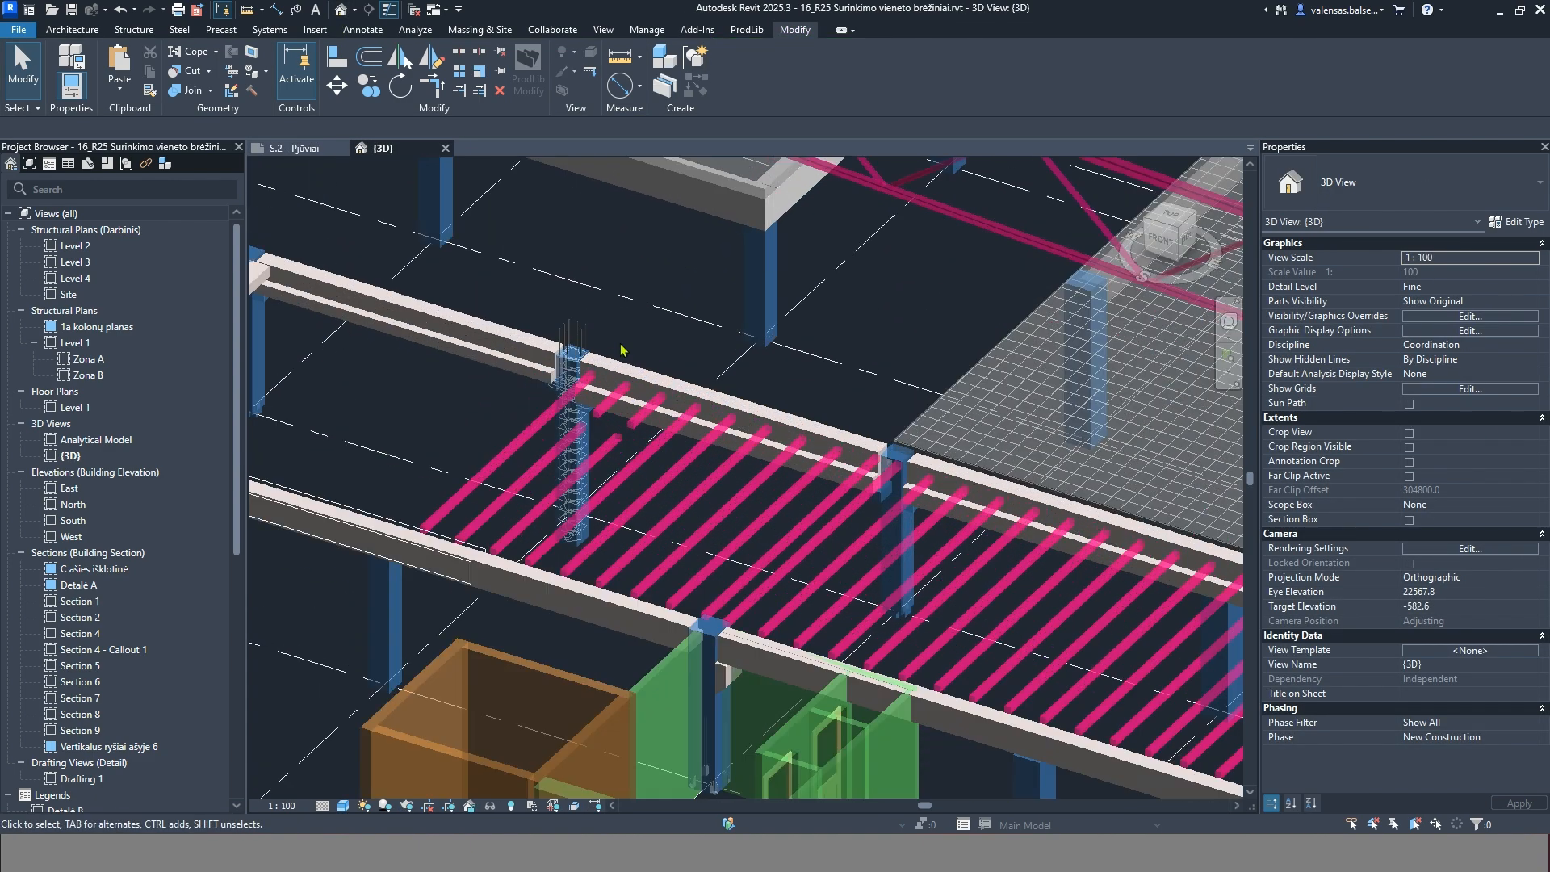
click(626, 391)
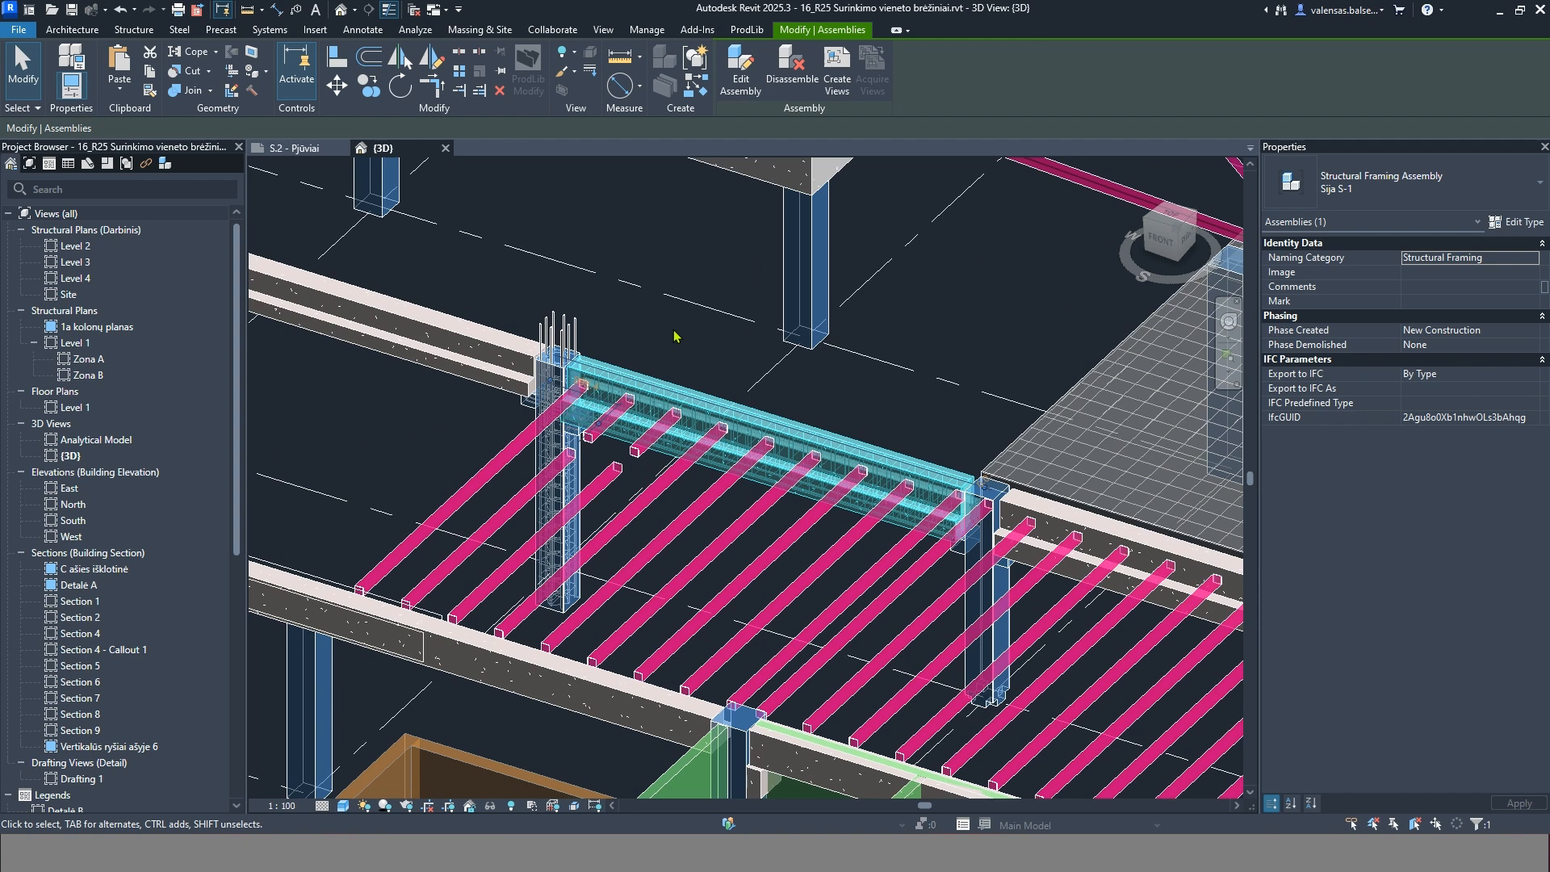
Temporarily isolate the Sija S-1 assembly in the 3D view and set the visual style to Wireframe
key(h)
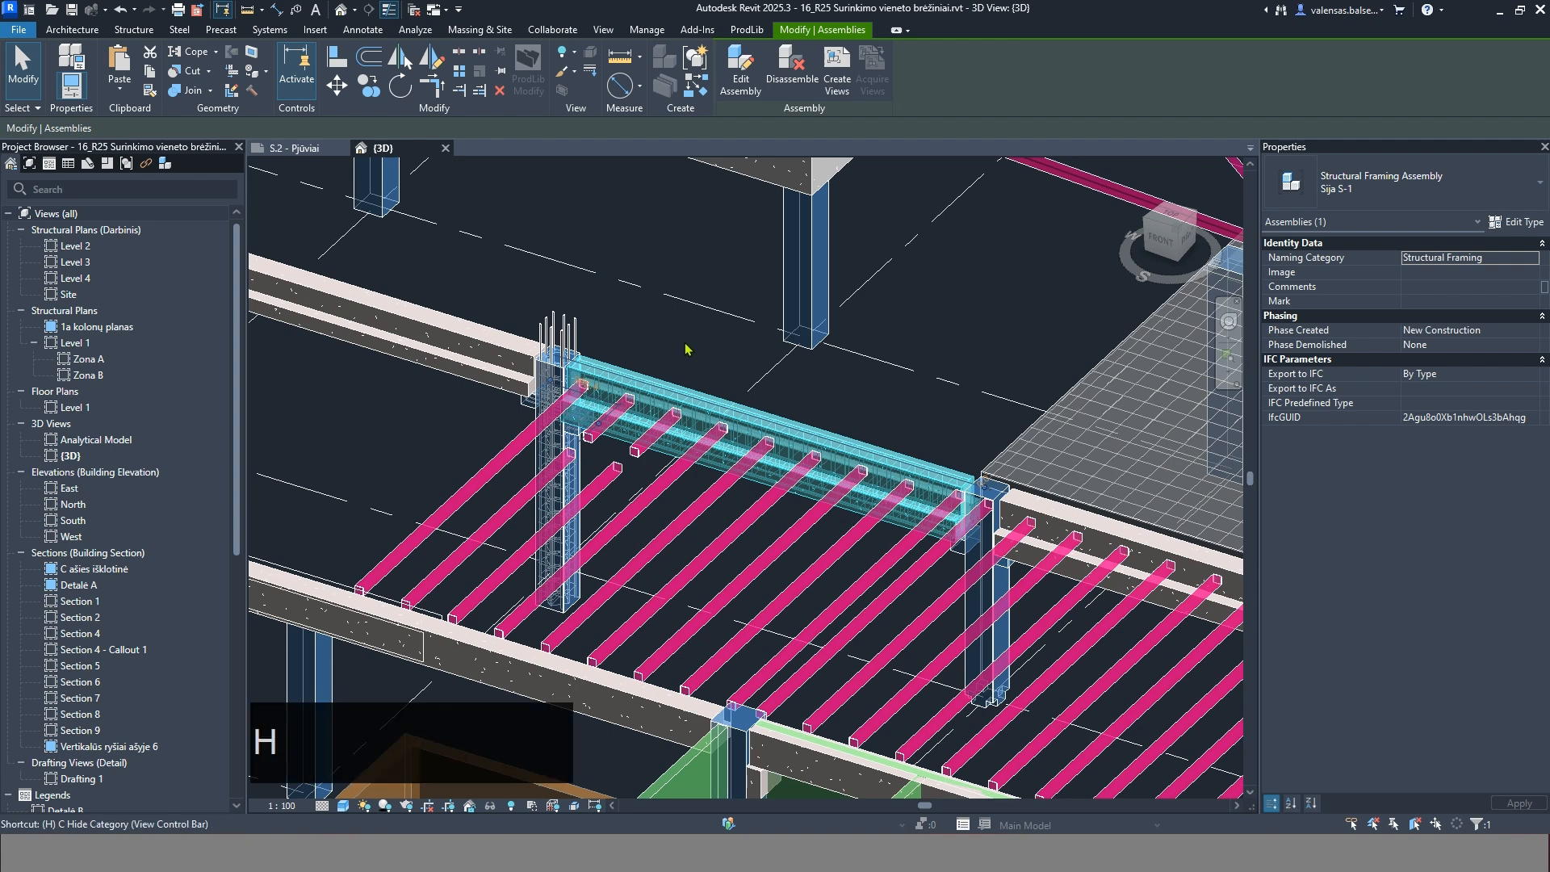
key(i)
click(687, 349)
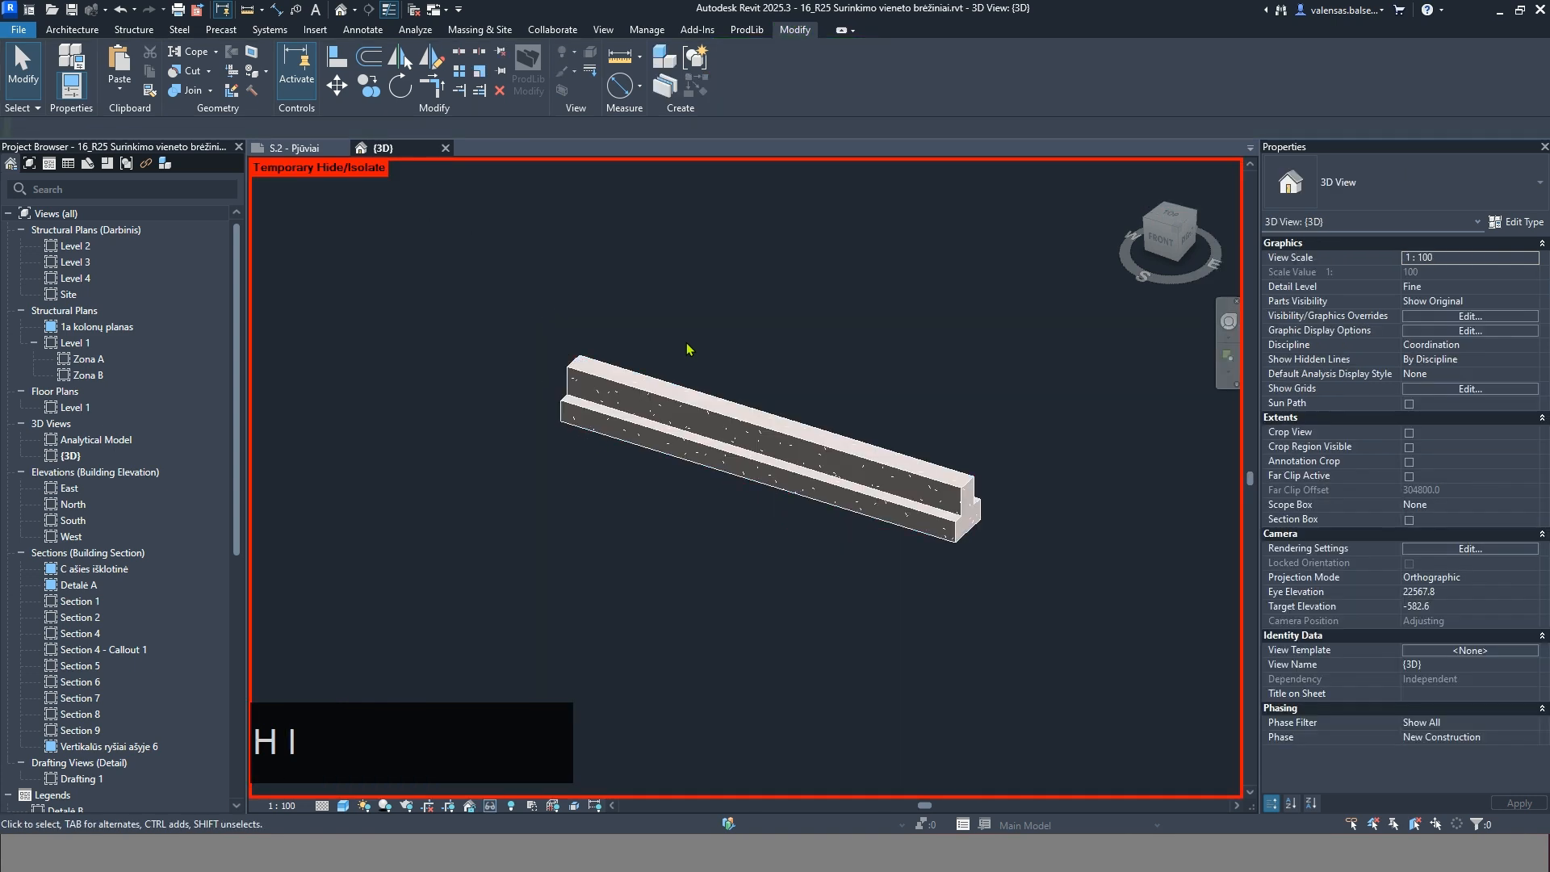
click(343, 806)
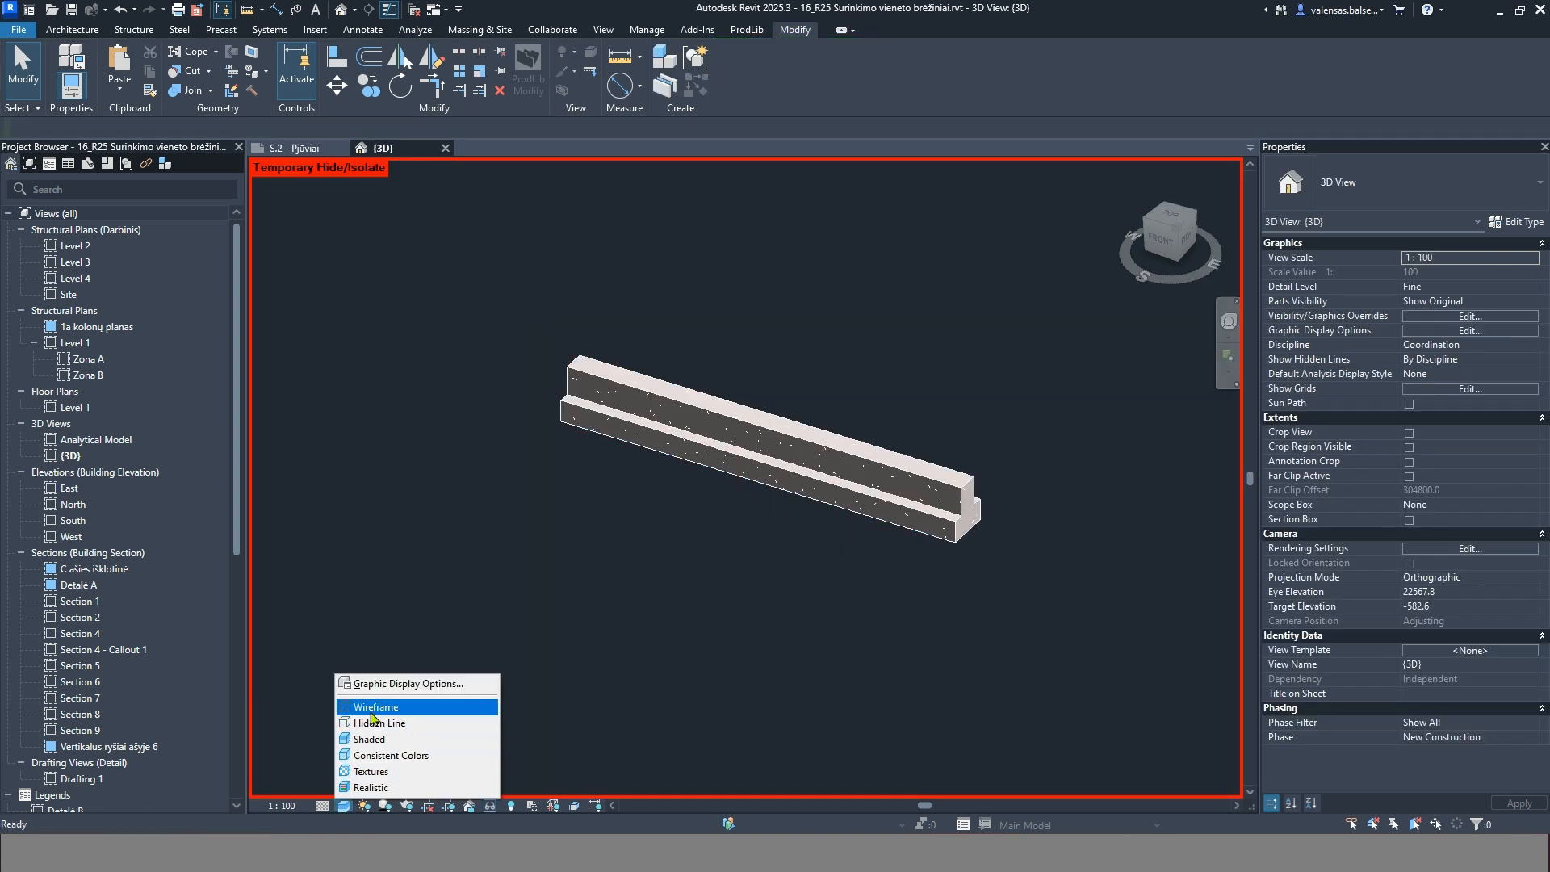
click(377, 707)
scroll(952, 502, up, 1)
click(927, 543)
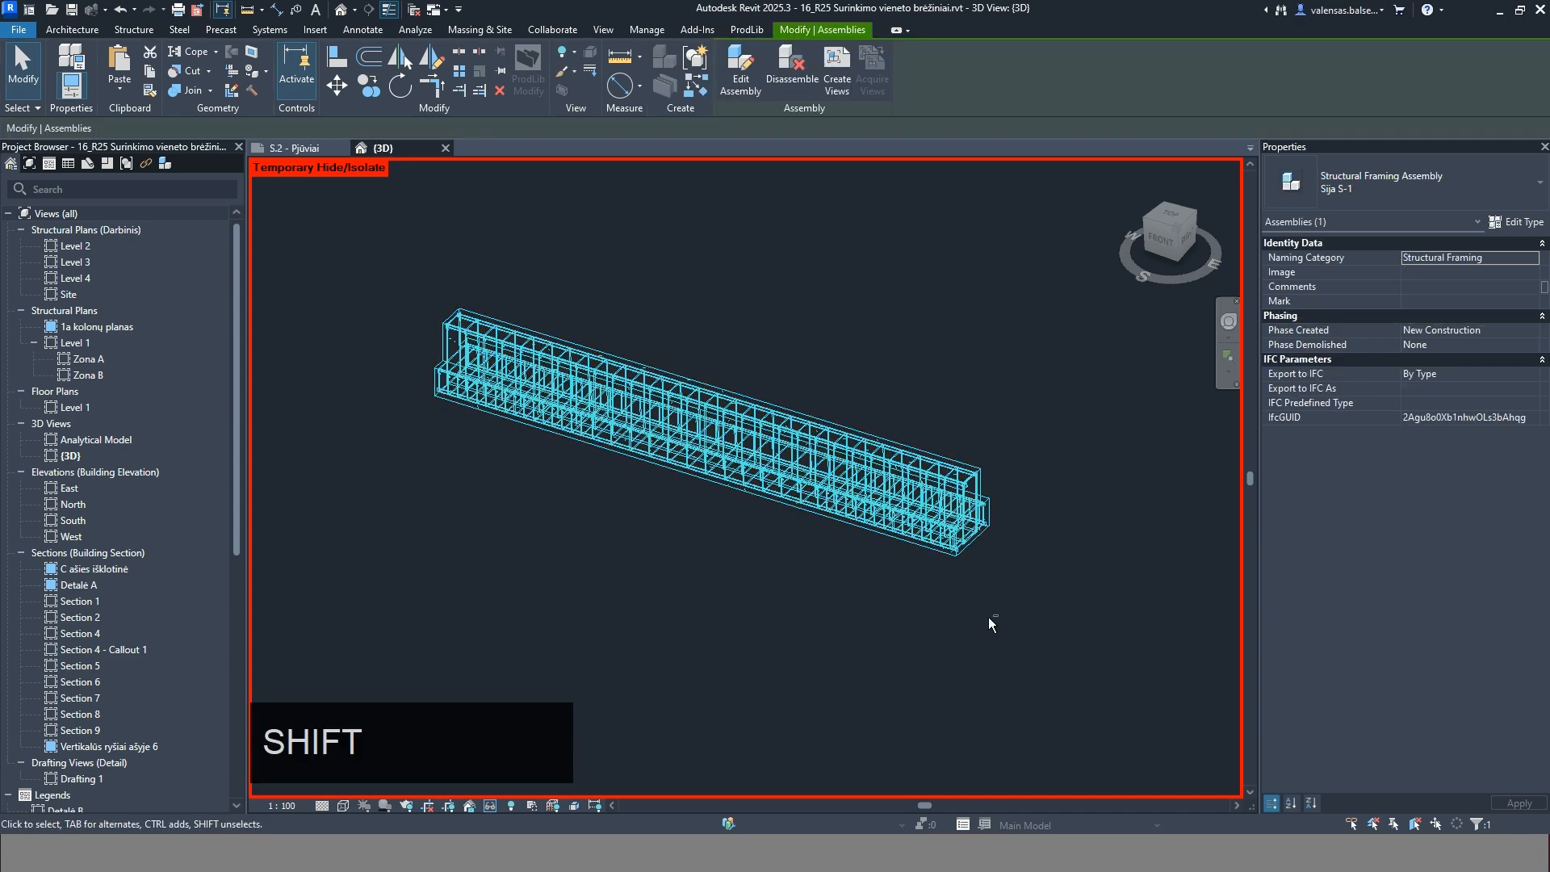
Examine the stirrup set at the beam ends as an individual member of the assembly, then reselect the whole assembly
shift+middle_drag(988, 619, 947, 615)
click(904, 616)
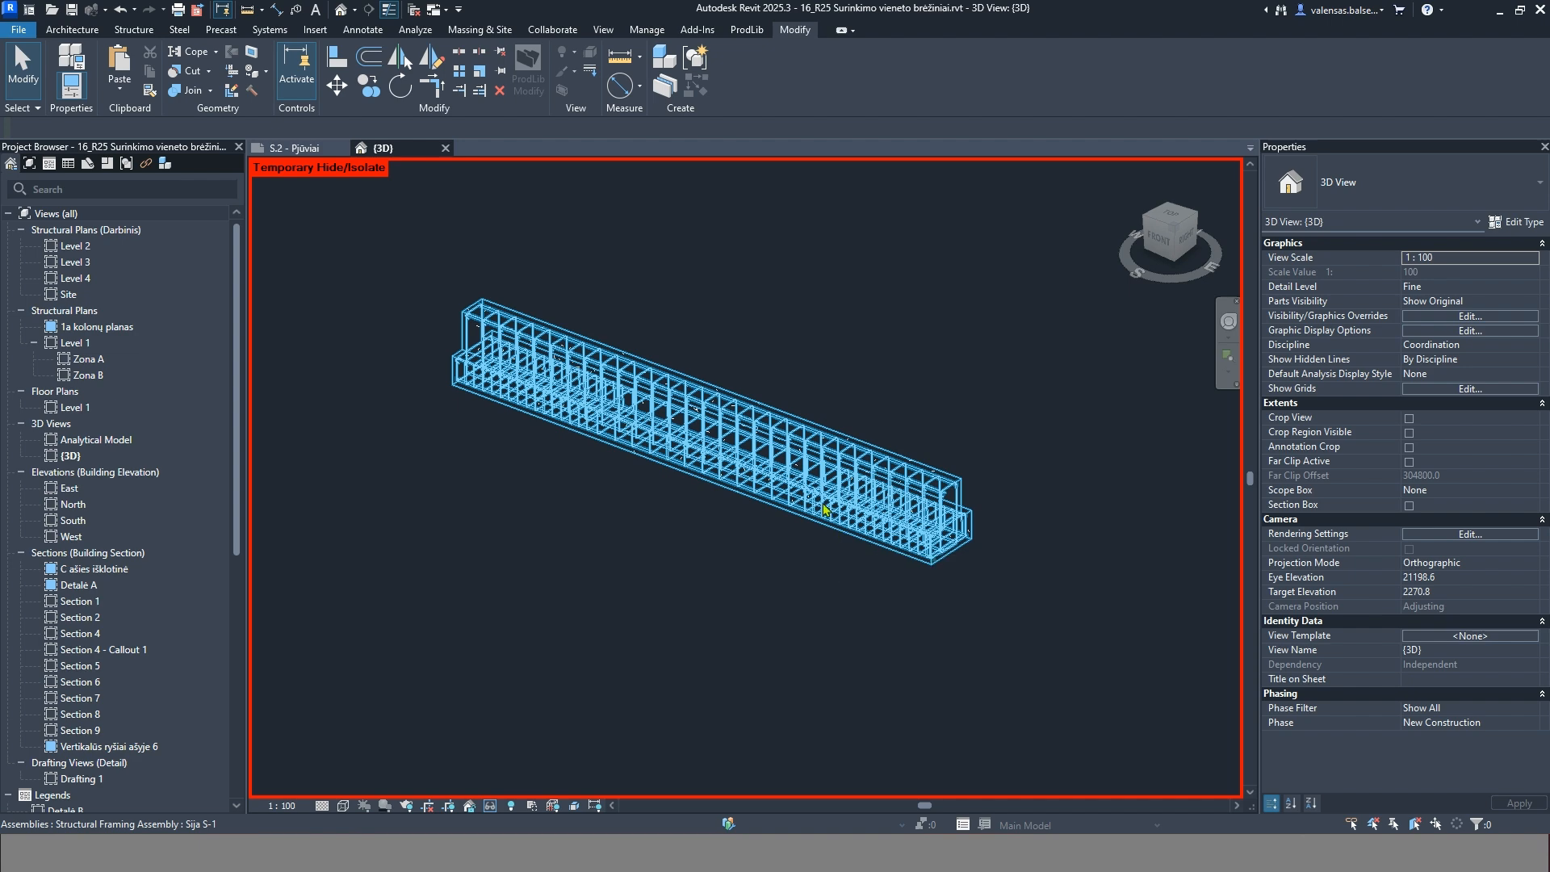
key(shift+Tab)
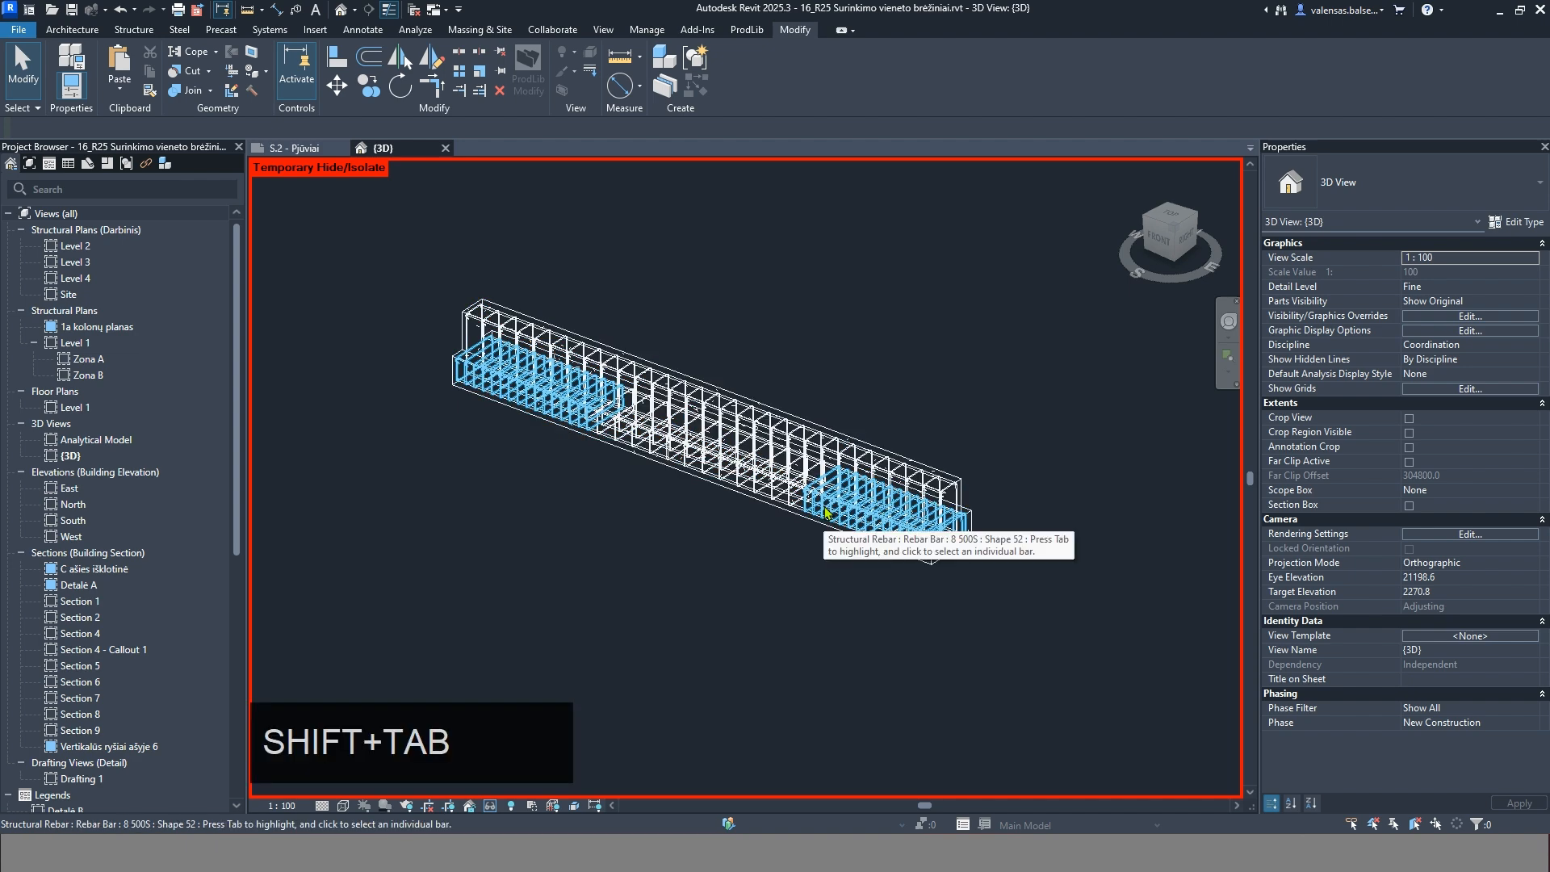
click(825, 511)
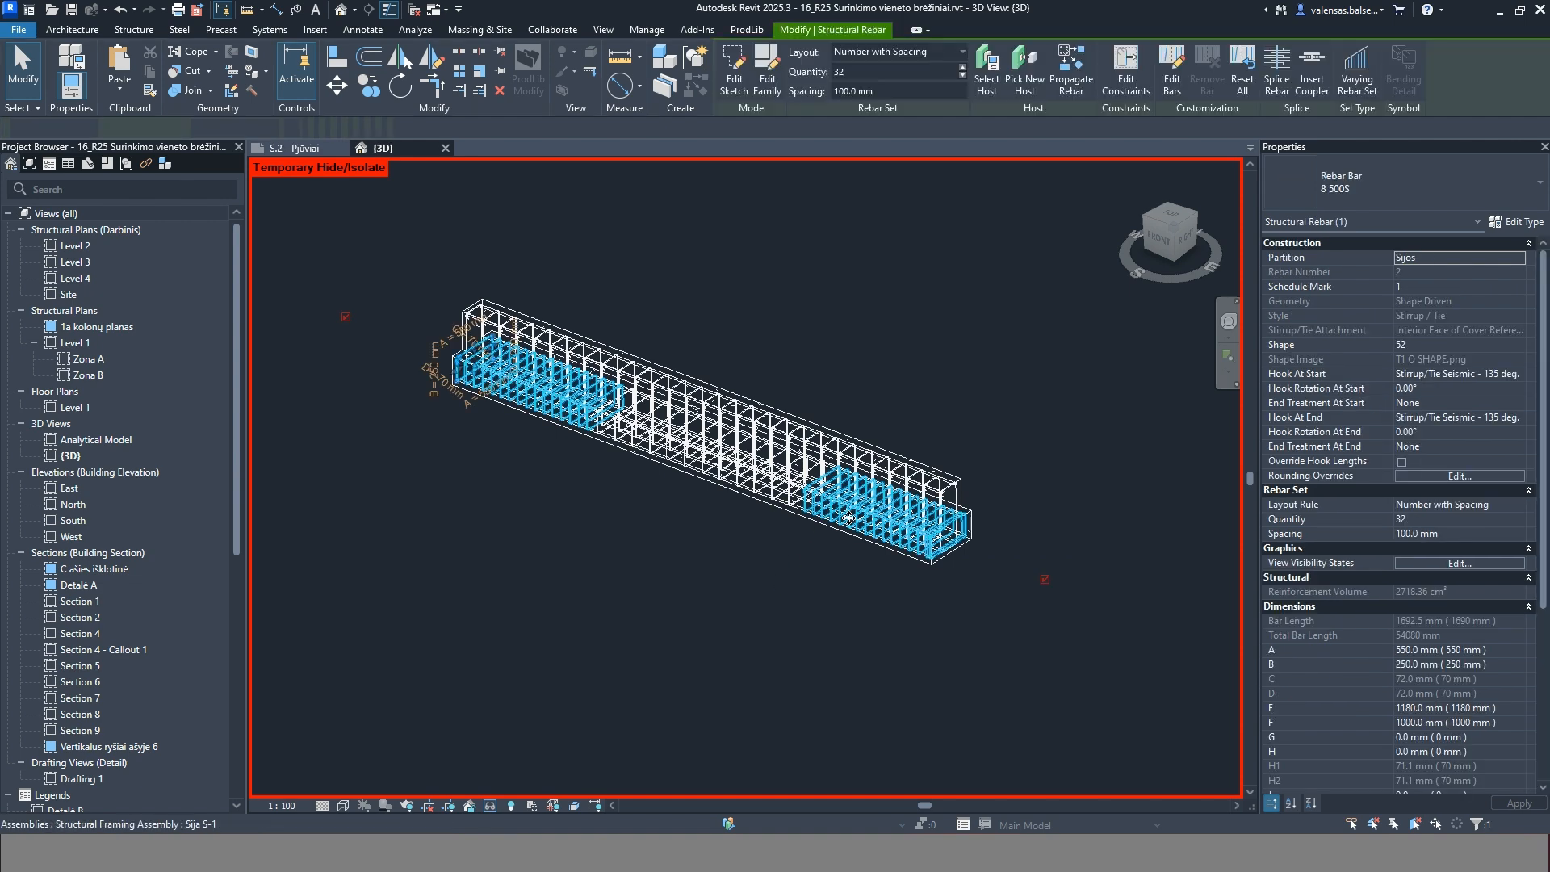
click(779, 647)
click(689, 487)
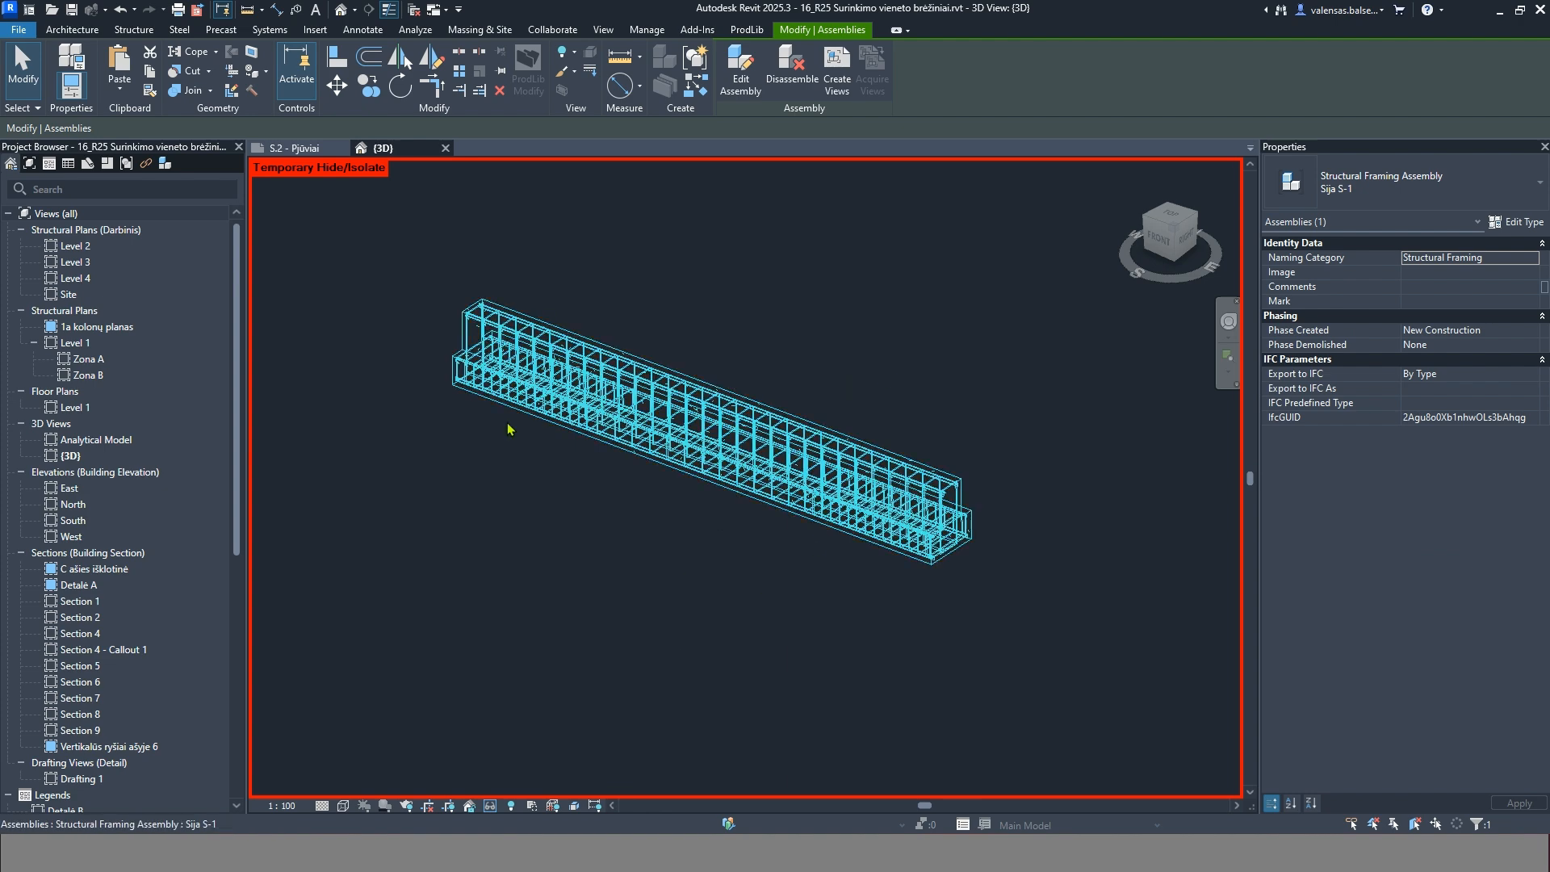
Reset the temporary isolation in the 3D view and select the Sija S-1 assembly within the full model
key(h)
key(r)
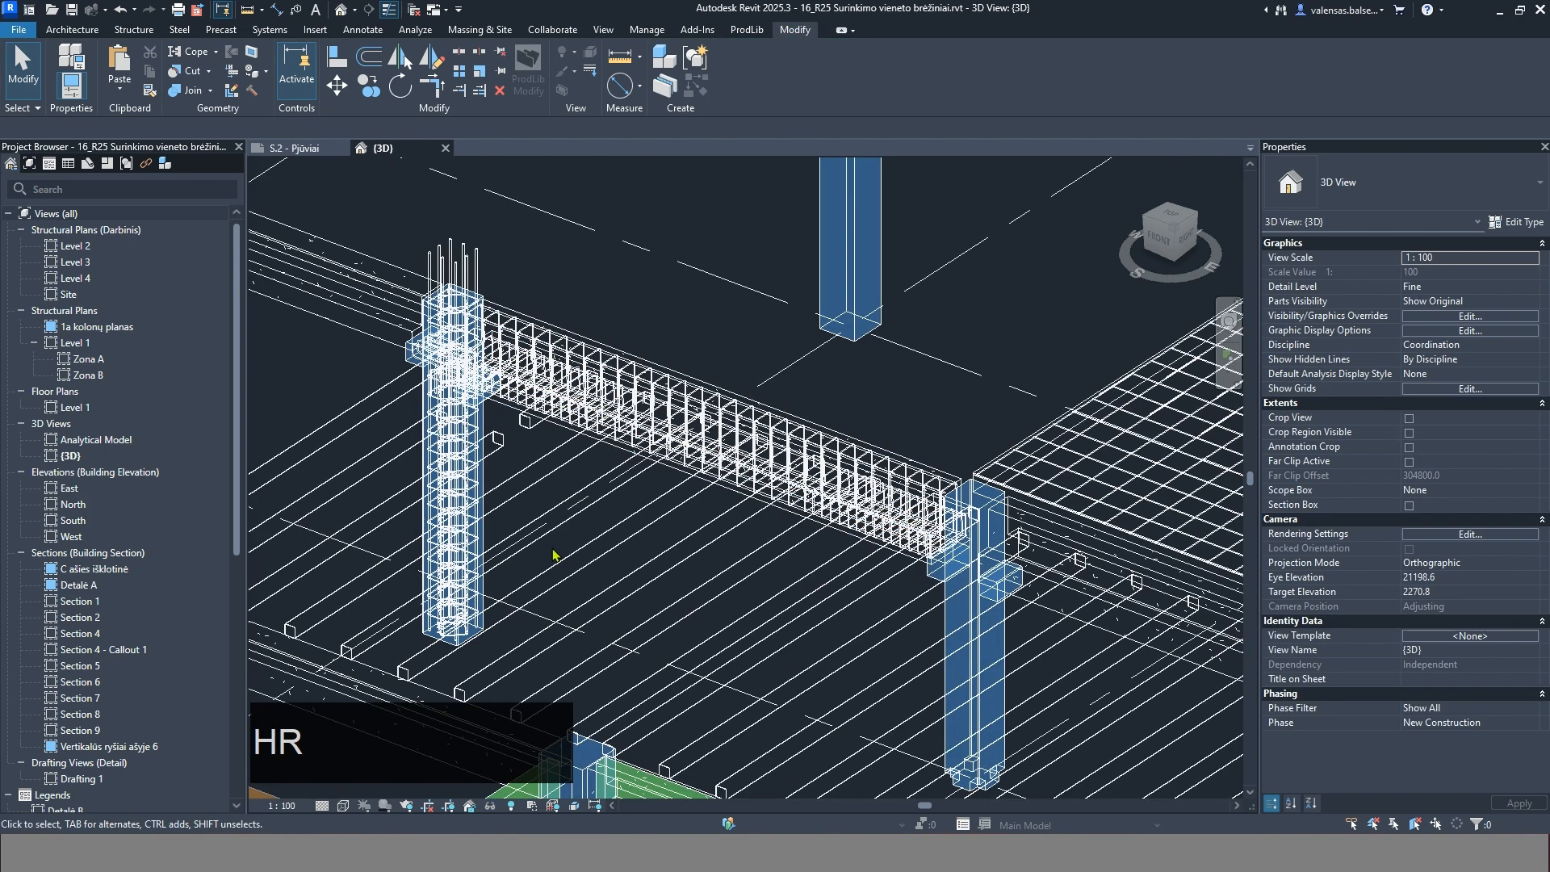
scroll(744, 330, down, 1)
click(693, 359)
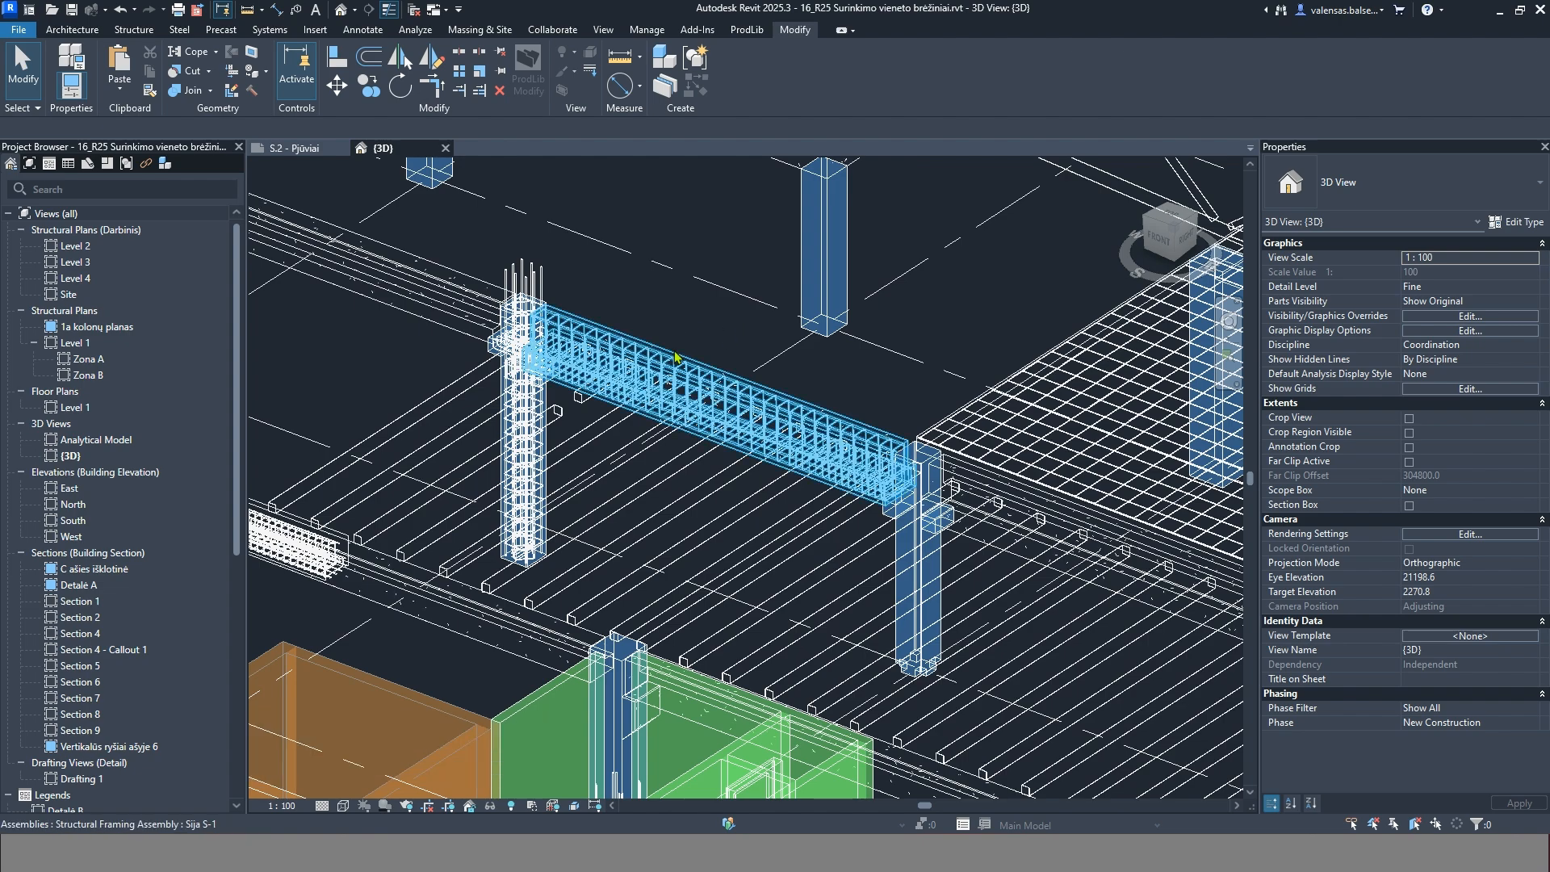
shift+middle_drag(693, 360, 722, 371)
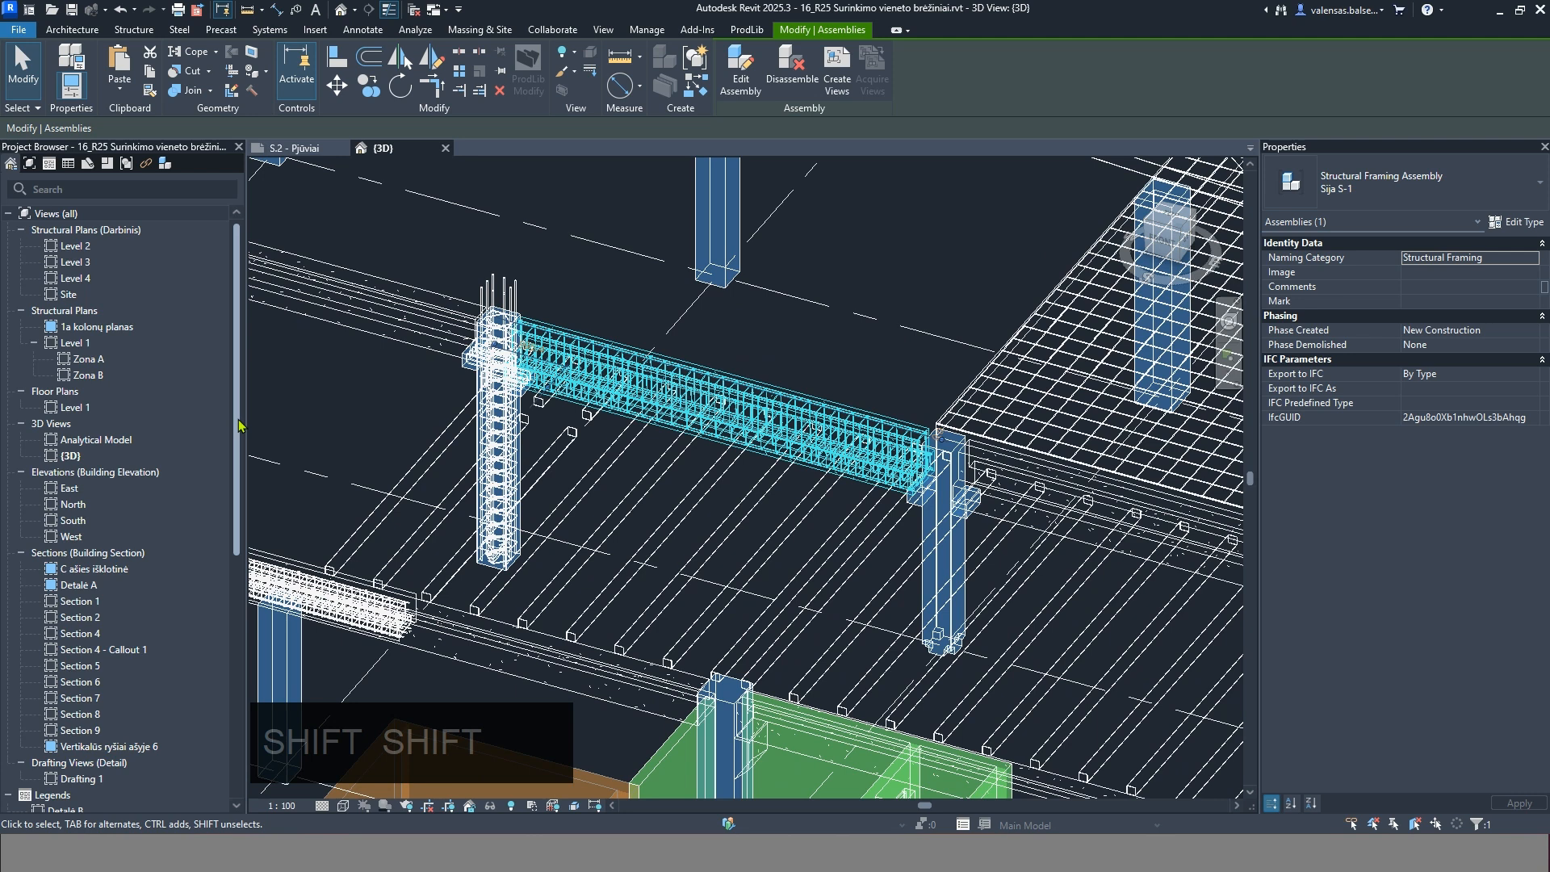
Expand the Assemblies group in the project's view list and select Sija S-1
drag(236, 452, 220, 730)
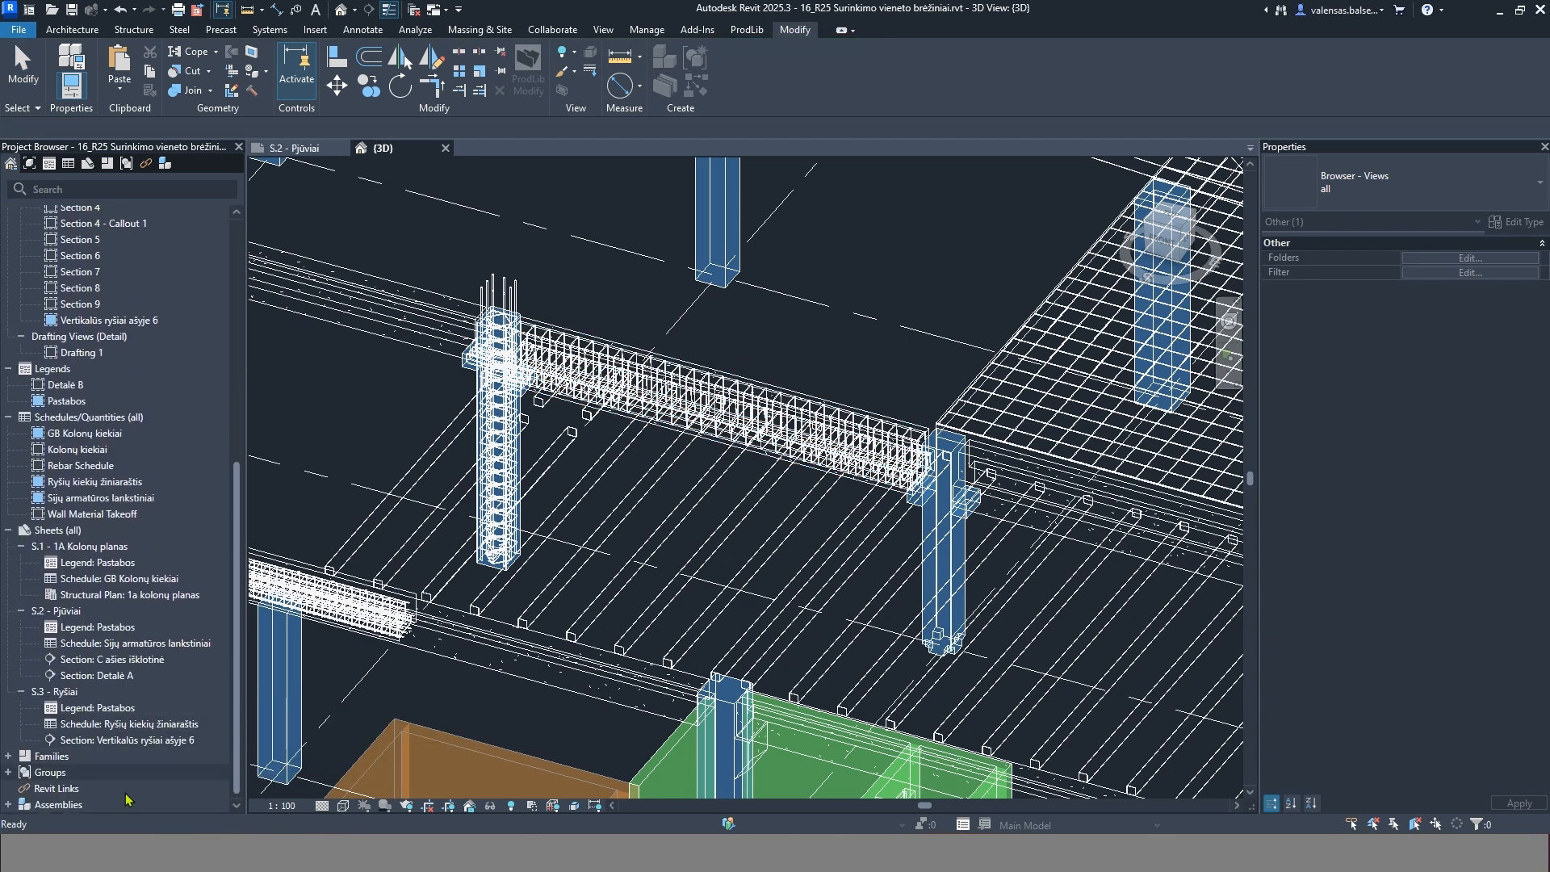
click(68, 806)
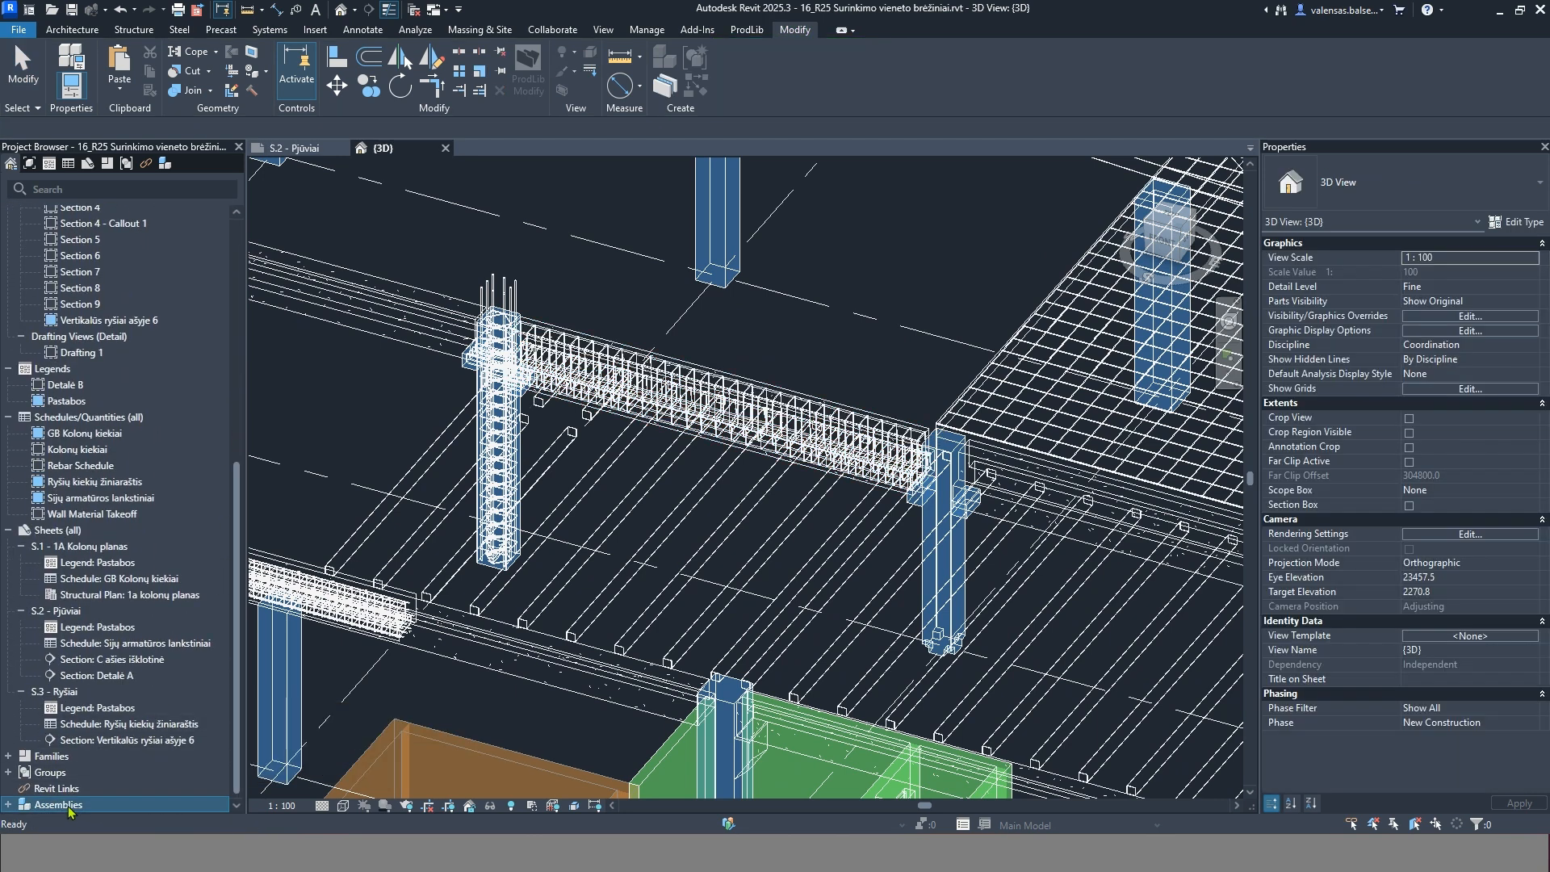
click(8, 805)
click(57, 805)
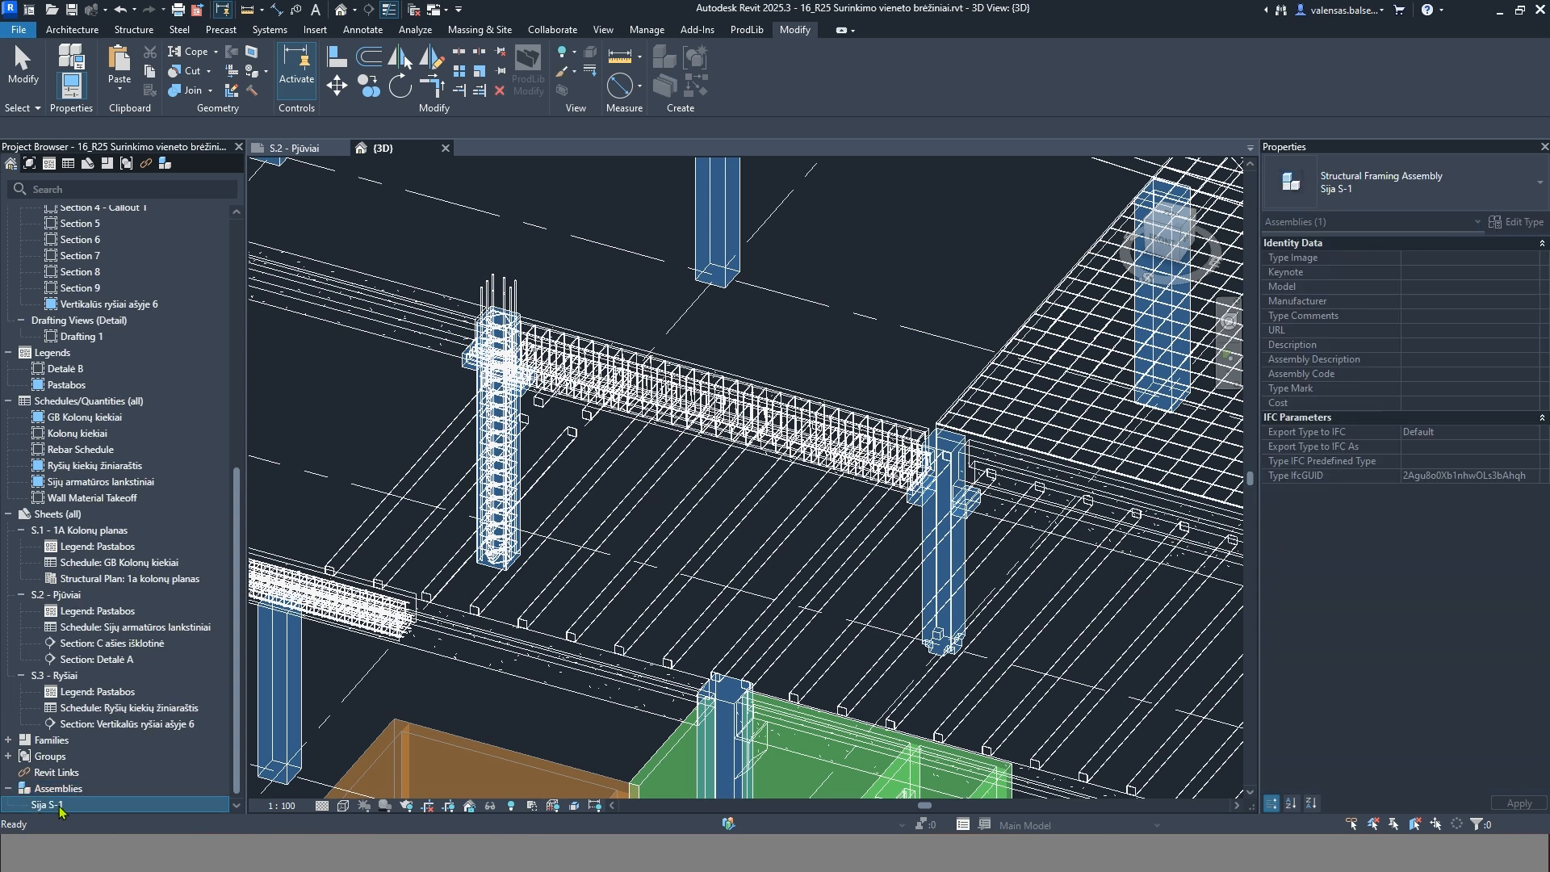
Start creating assembly views for Sija S-1 and enlarge the settings dialog to show every available view type
right_click(59, 806)
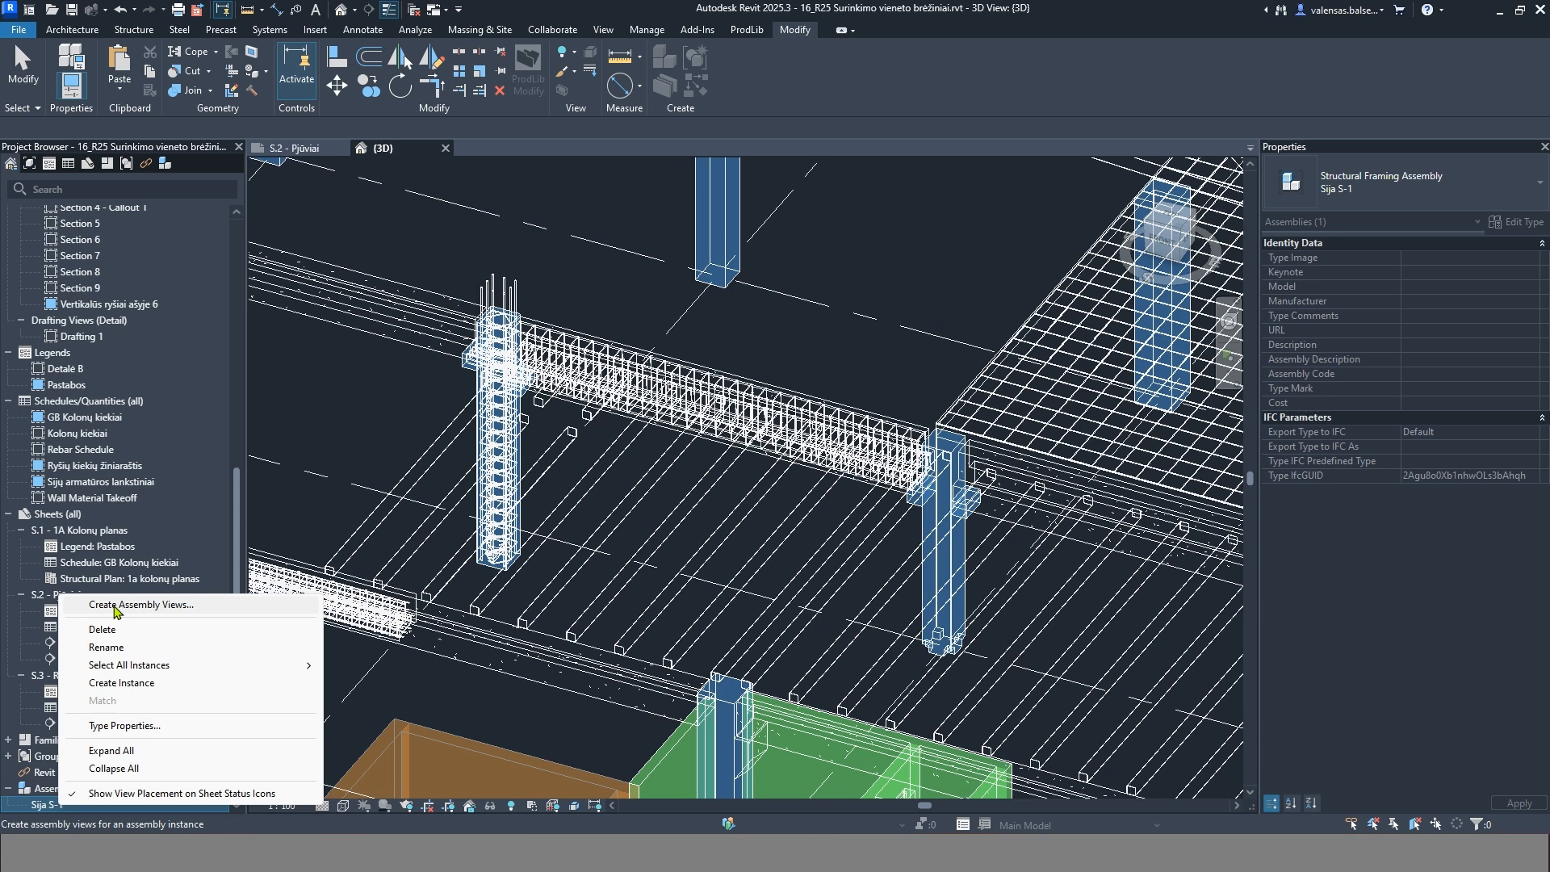
click(113, 611)
drag(780, 242, 1165, 241)
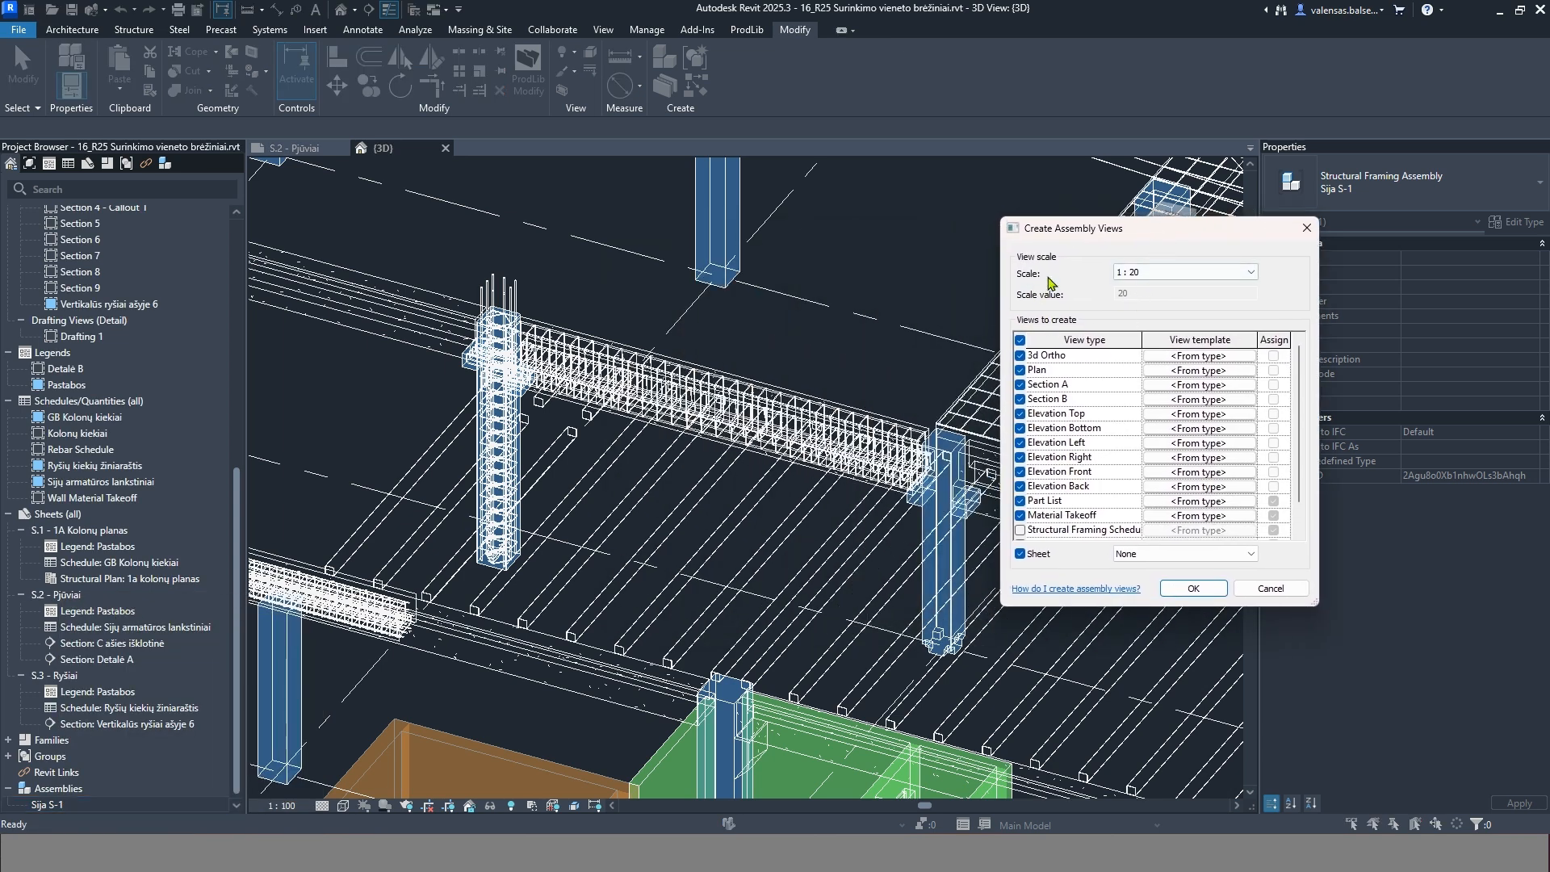
click(1180, 275)
click(1180, 275)
scroll(1298, 460, down, 1)
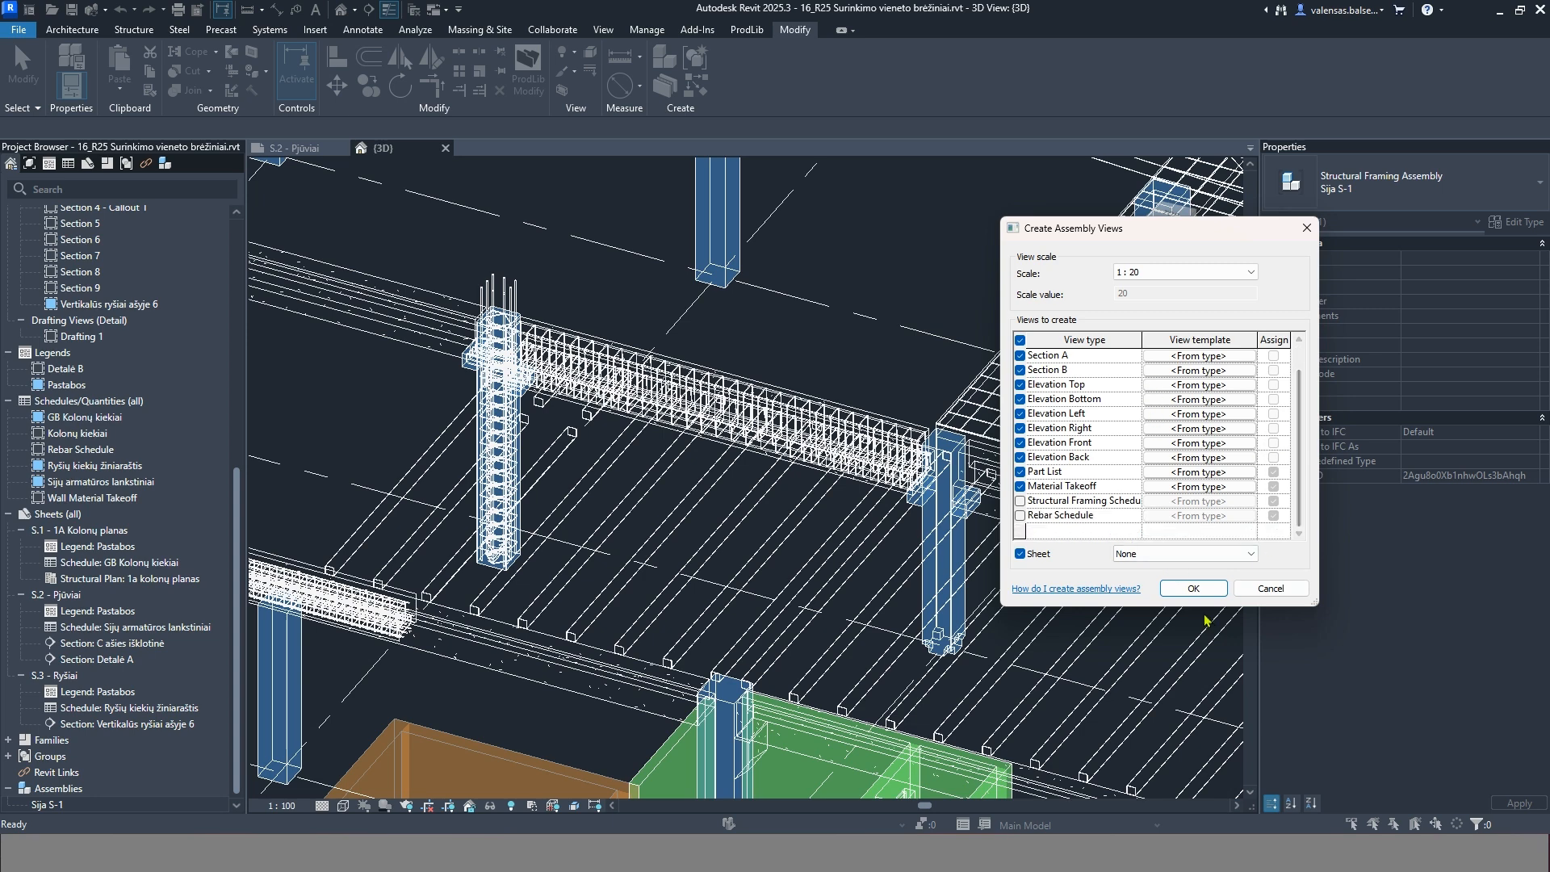
drag(1203, 606, 1203, 696)
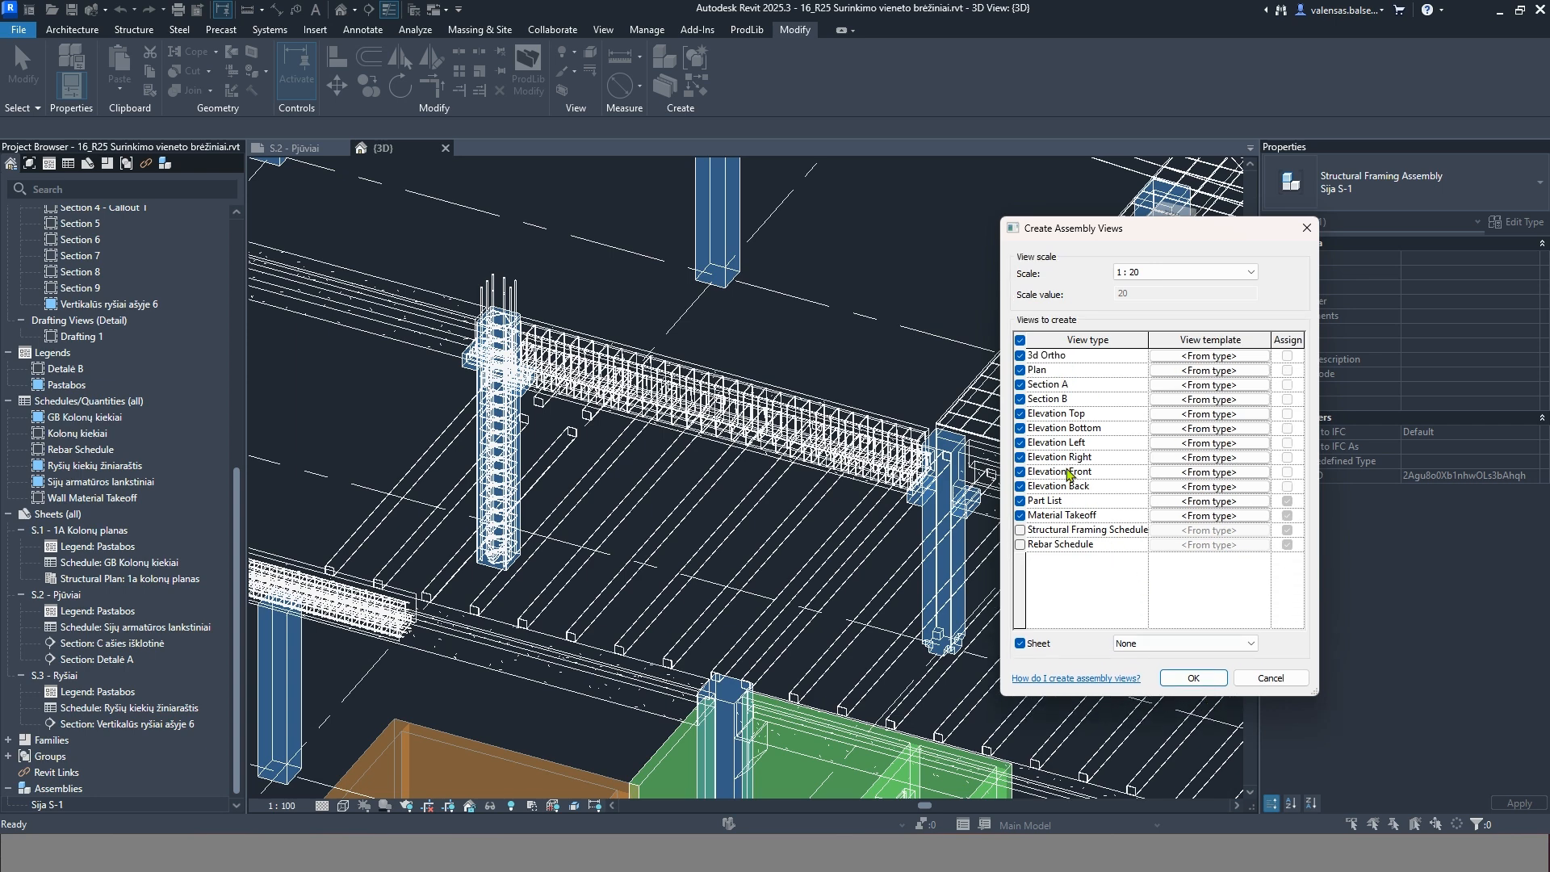
Include the Structural Framing Schedule and Rebar Schedule, choose the A3 metric sheet, and create the Sija S-1 views at 1:25
click(1019, 529)
click(1020, 544)
click(1126, 643)
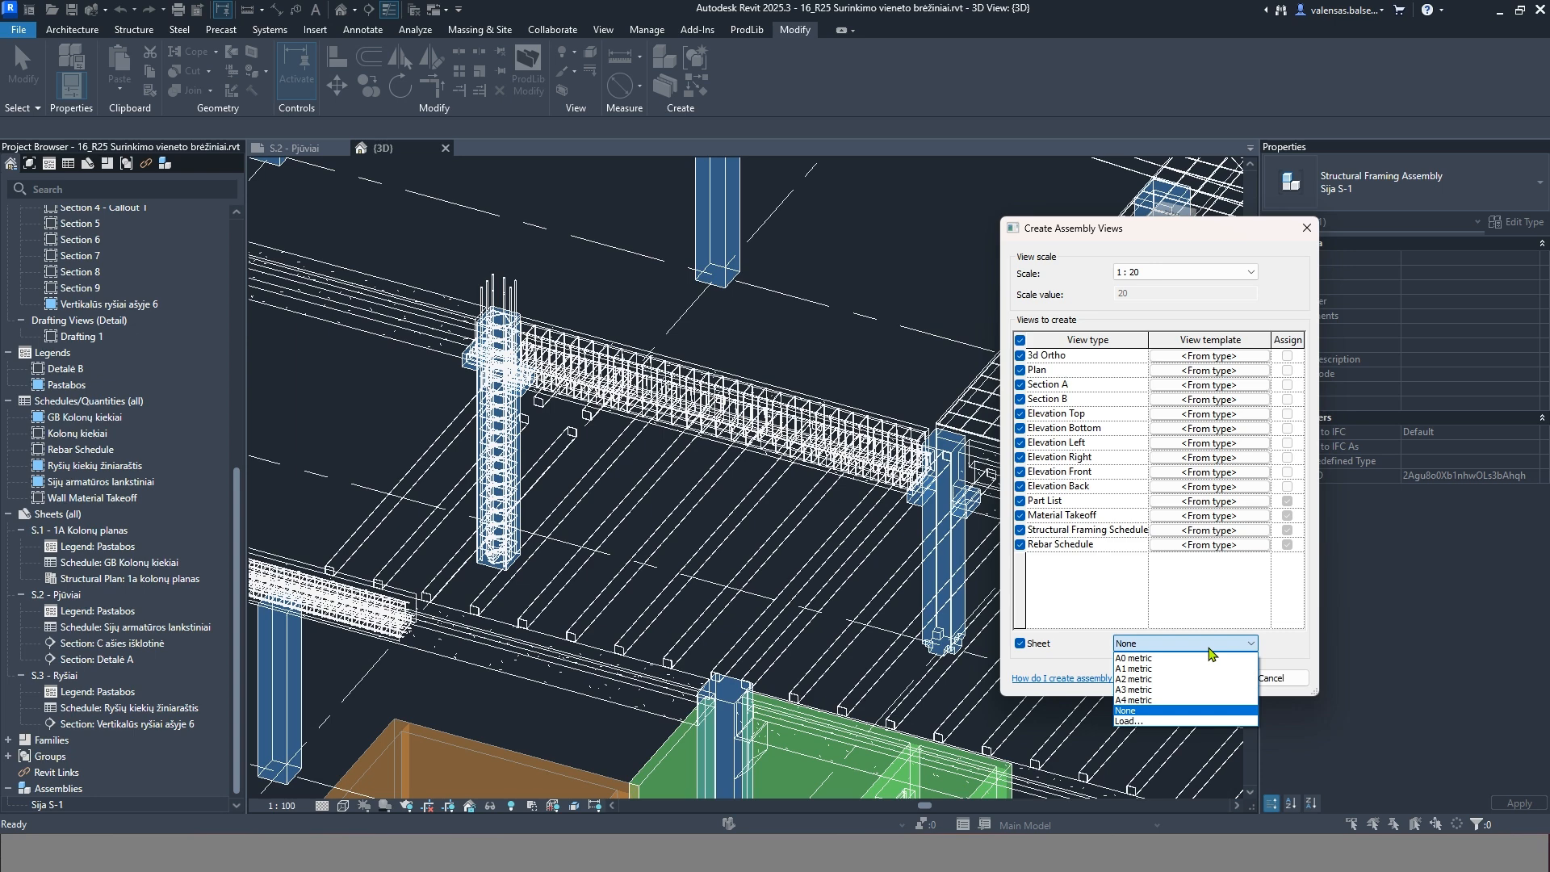
click(1172, 678)
click(1179, 644)
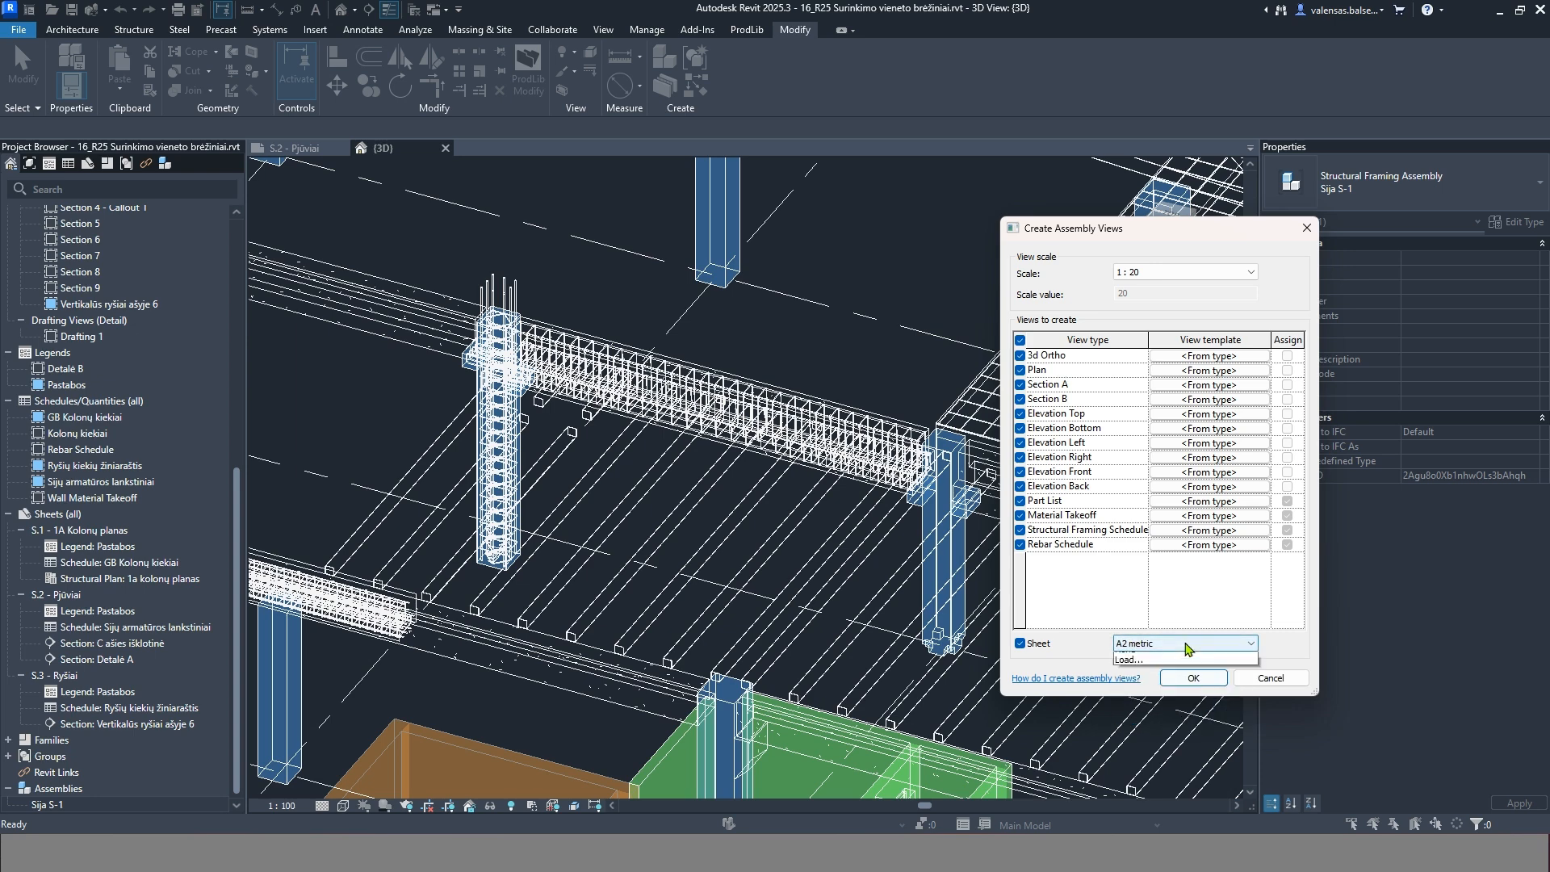
click(1170, 690)
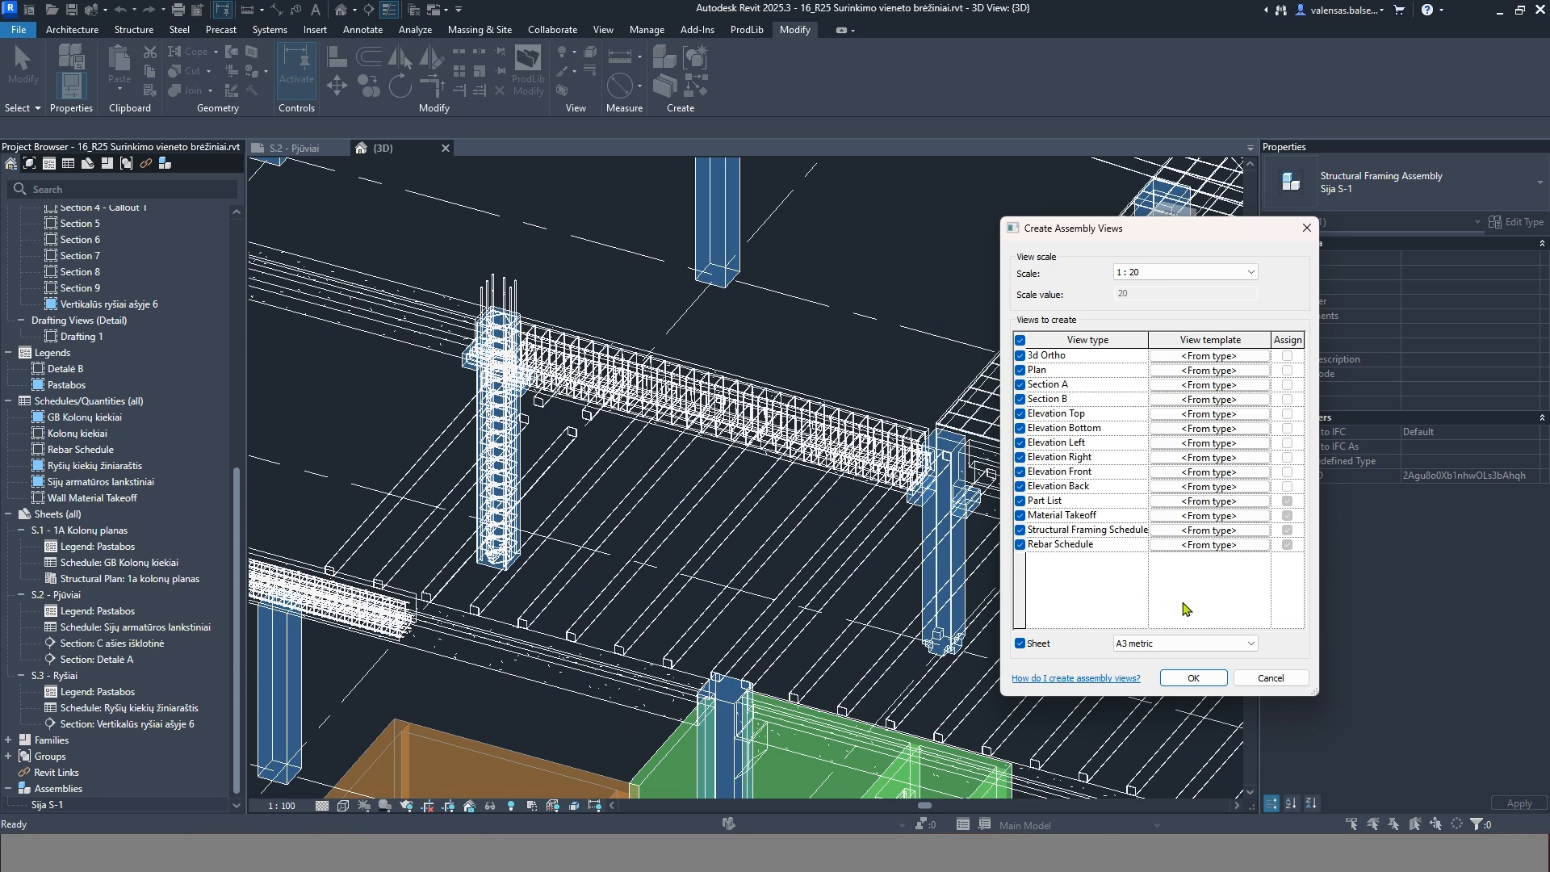
click(1193, 678)
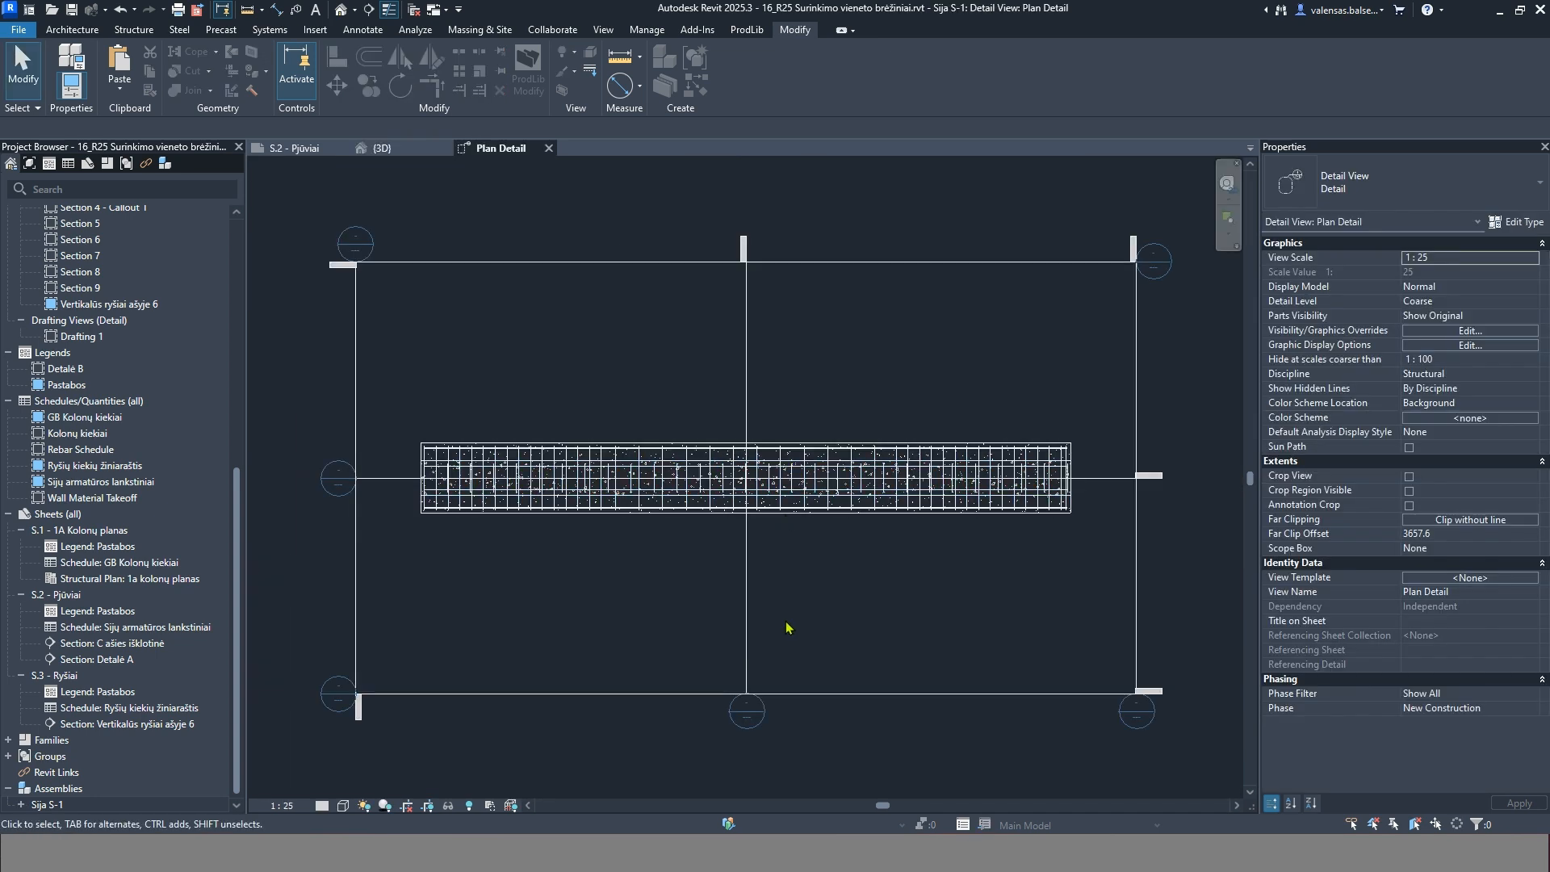
Expand Sija S-1 in the project's assembly list and look through its views, schedules and sheet
double_click(36, 804)
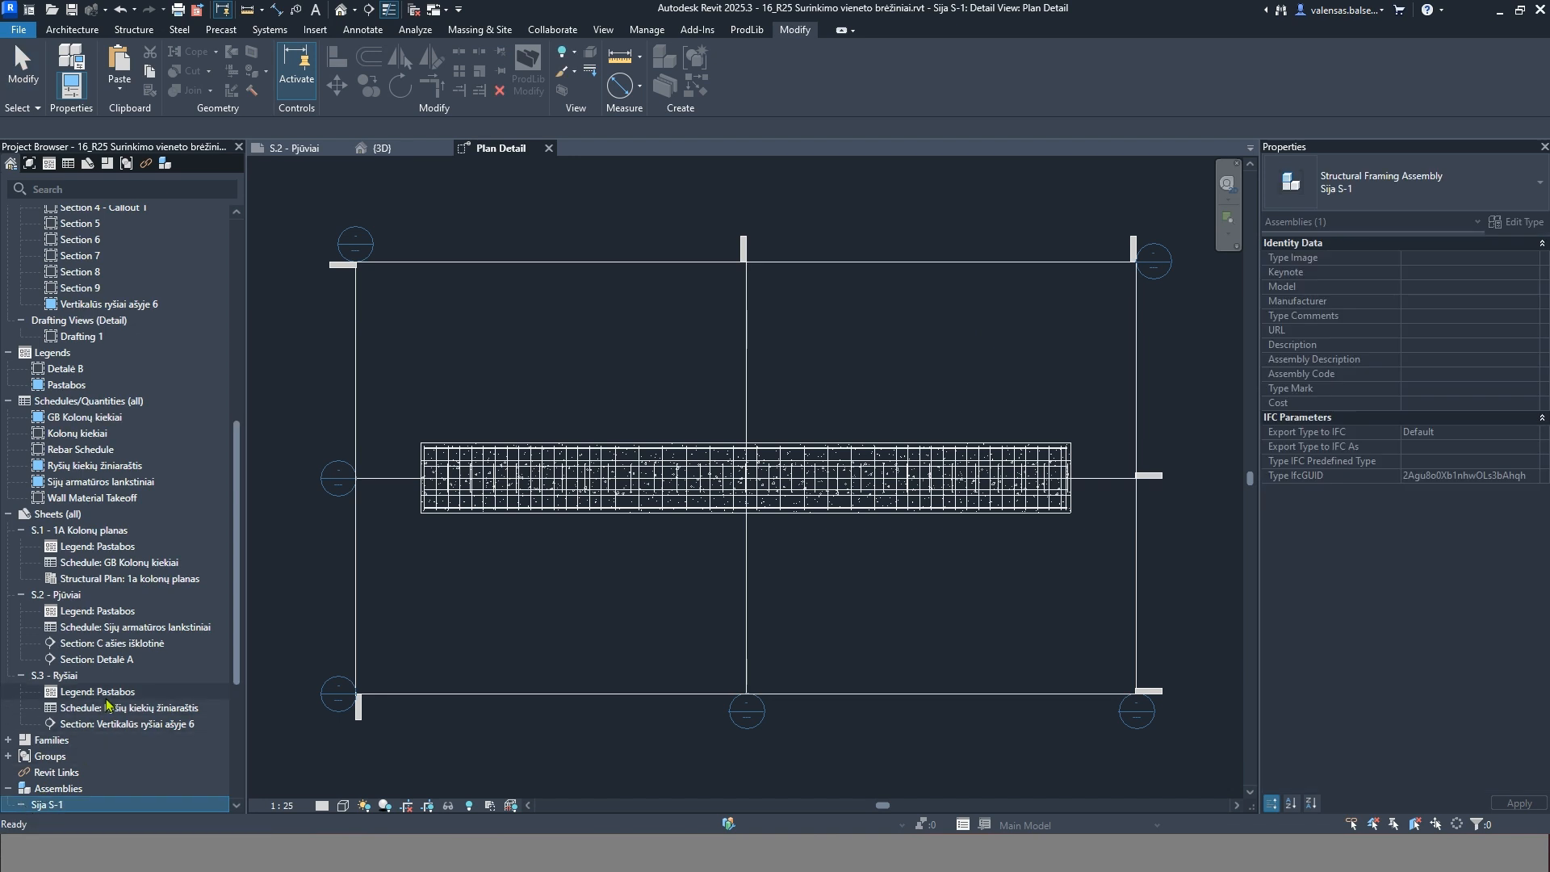
scroll(107, 705, down, 5)
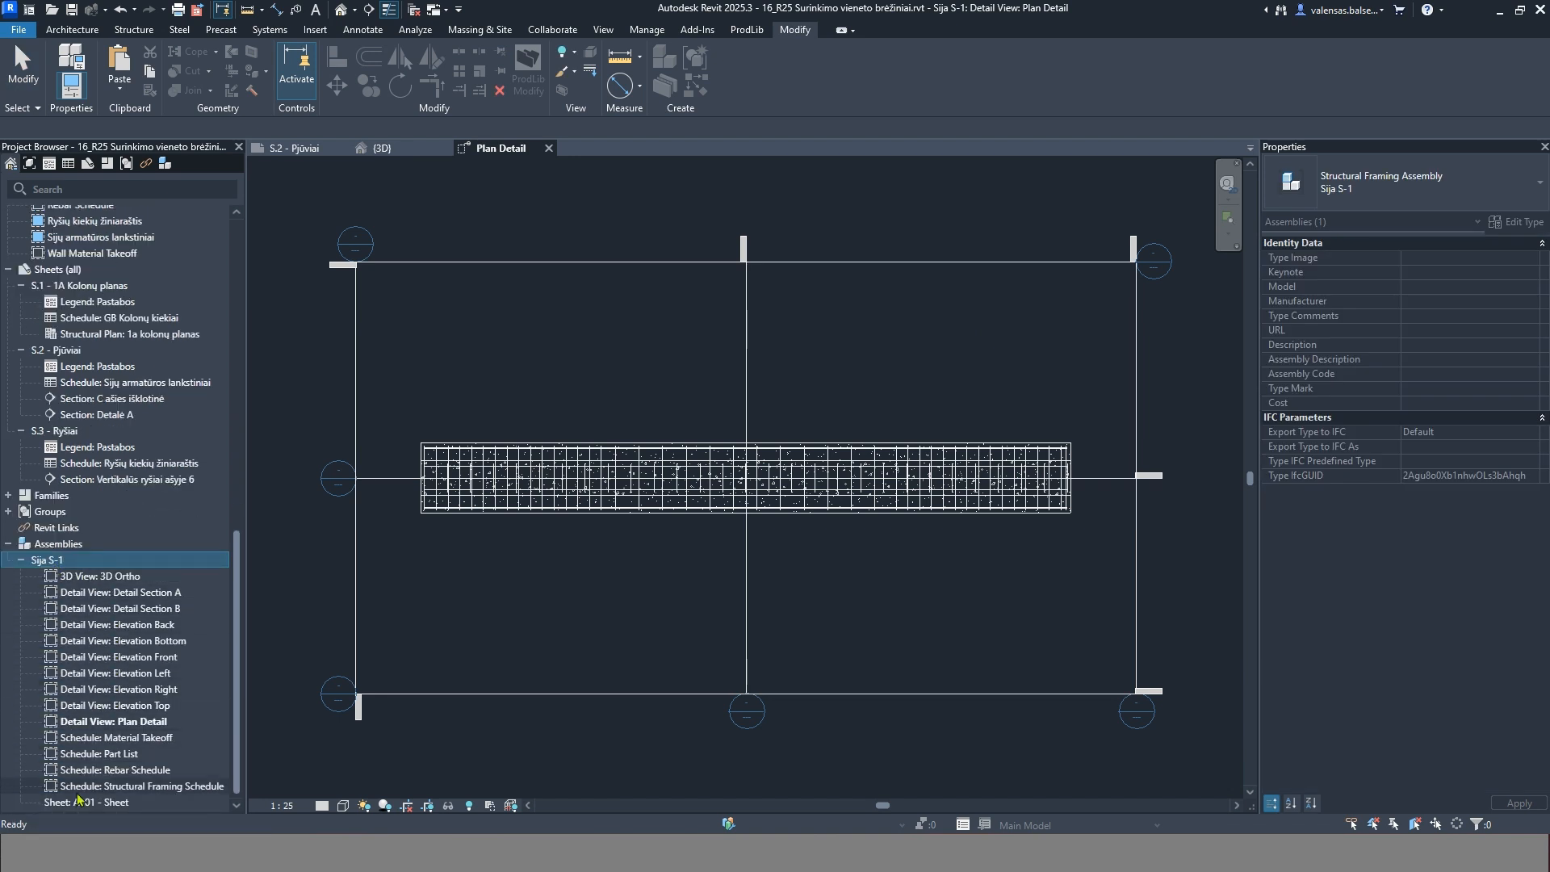
click(547, 640)
Create an assembly named K-1 from the 400x400 precast column at the beam's end in the full 3D view
click(391, 154)
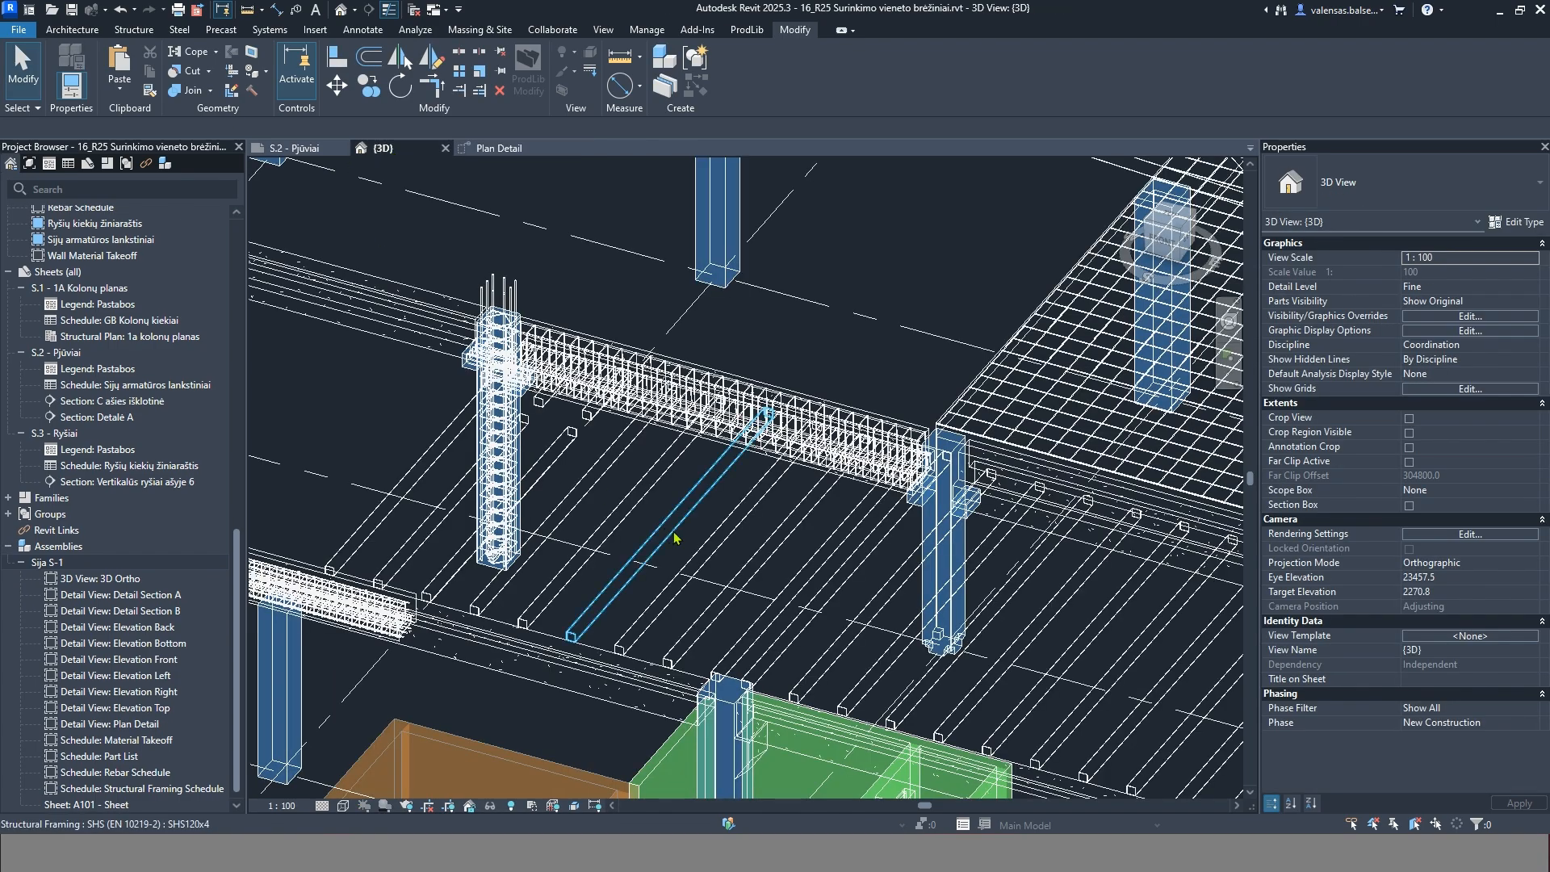
scroll(523, 467, up, 4)
click(523, 466)
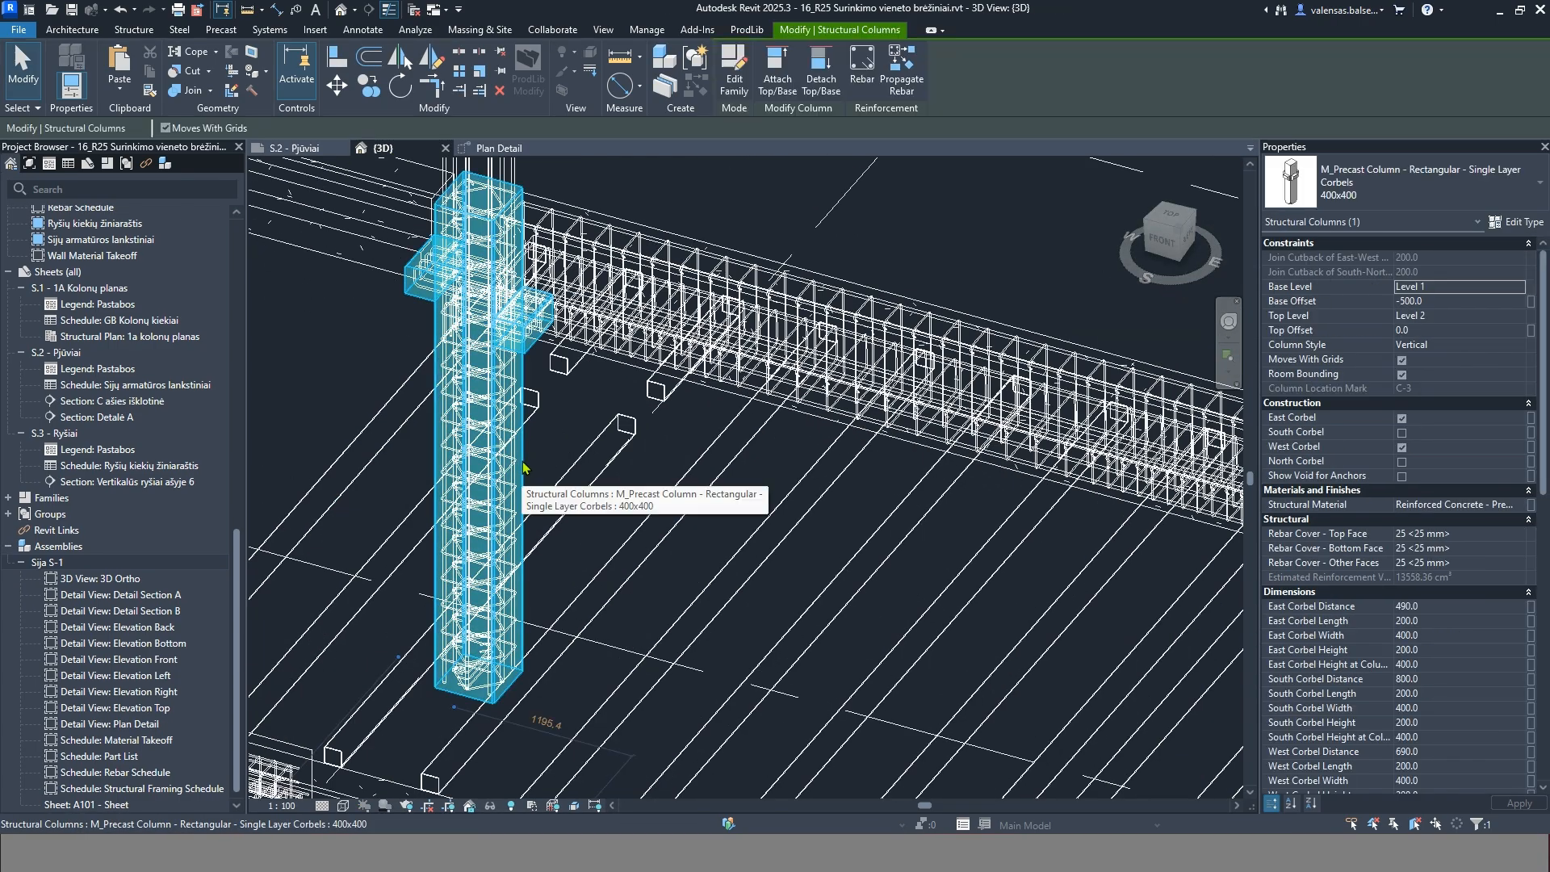
shift+middle_drag(523, 466, 743, 518)
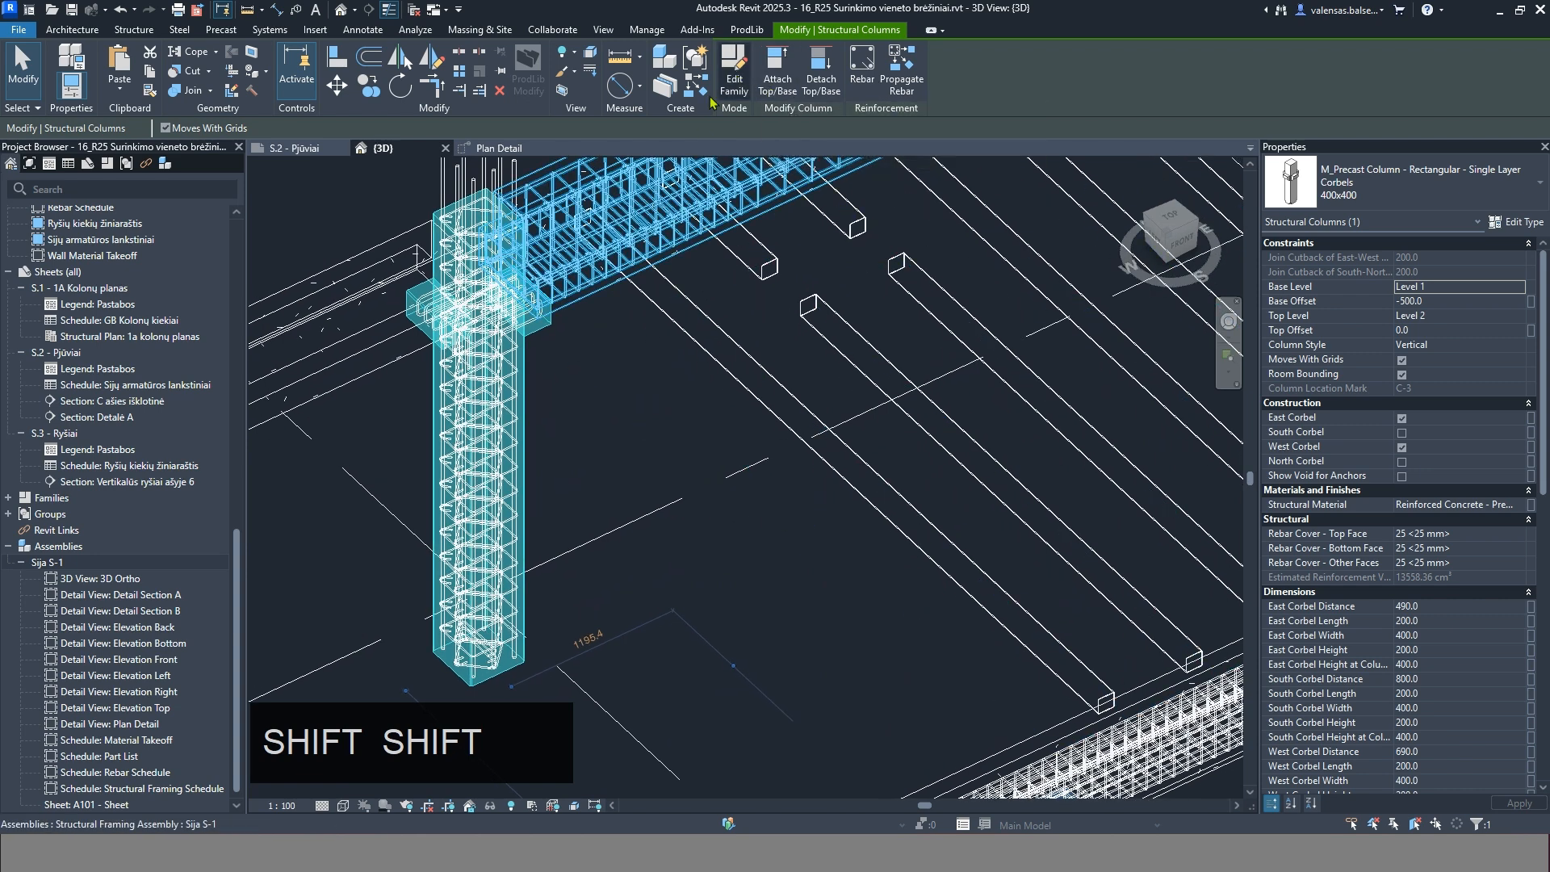
click(667, 73)
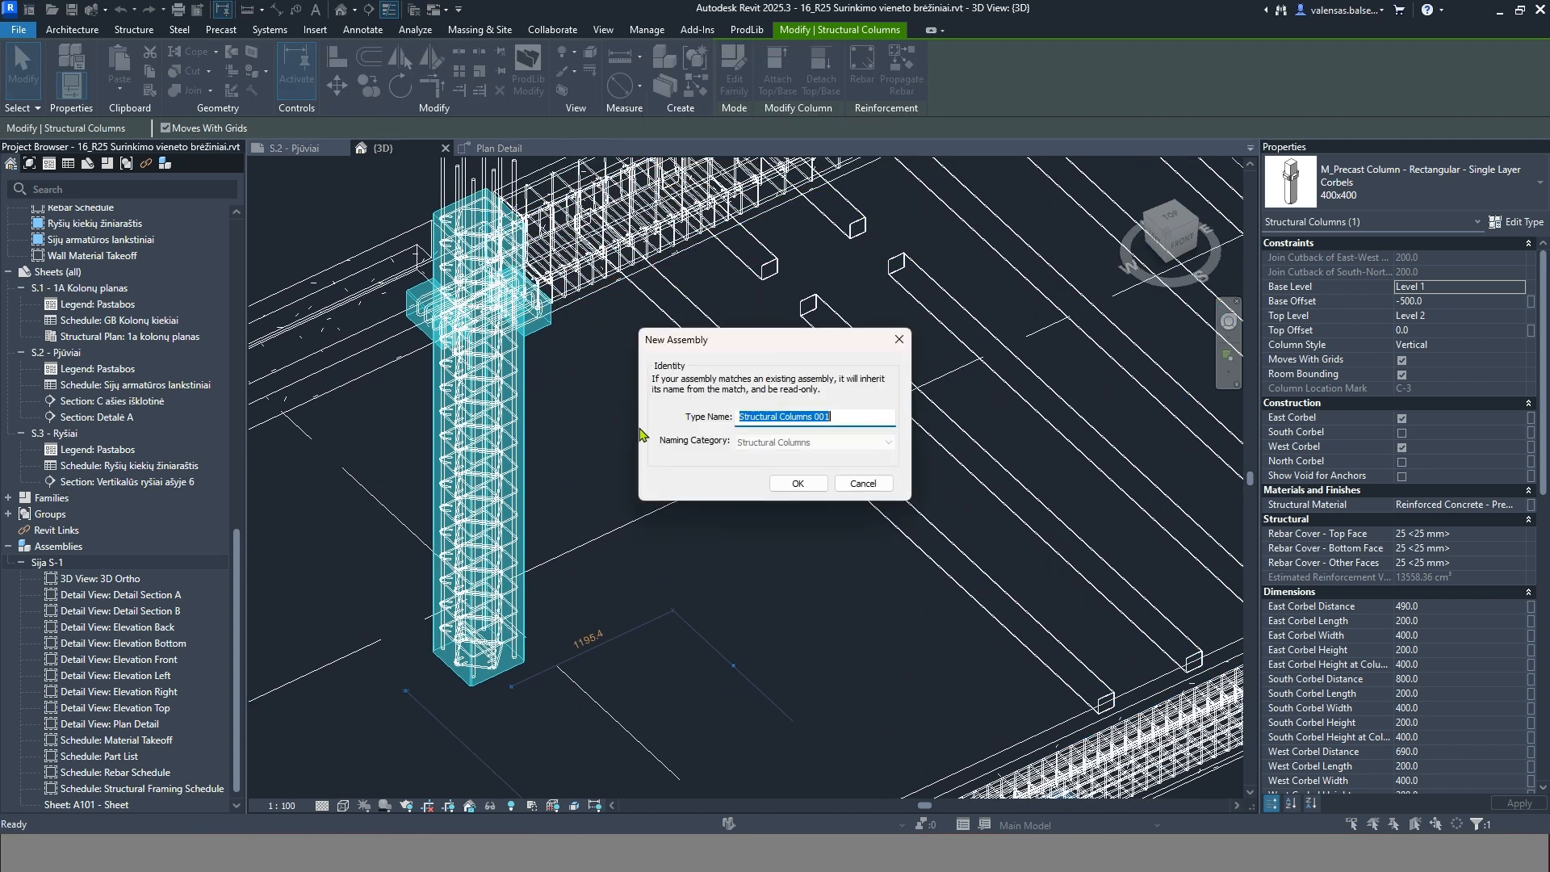
text(K)
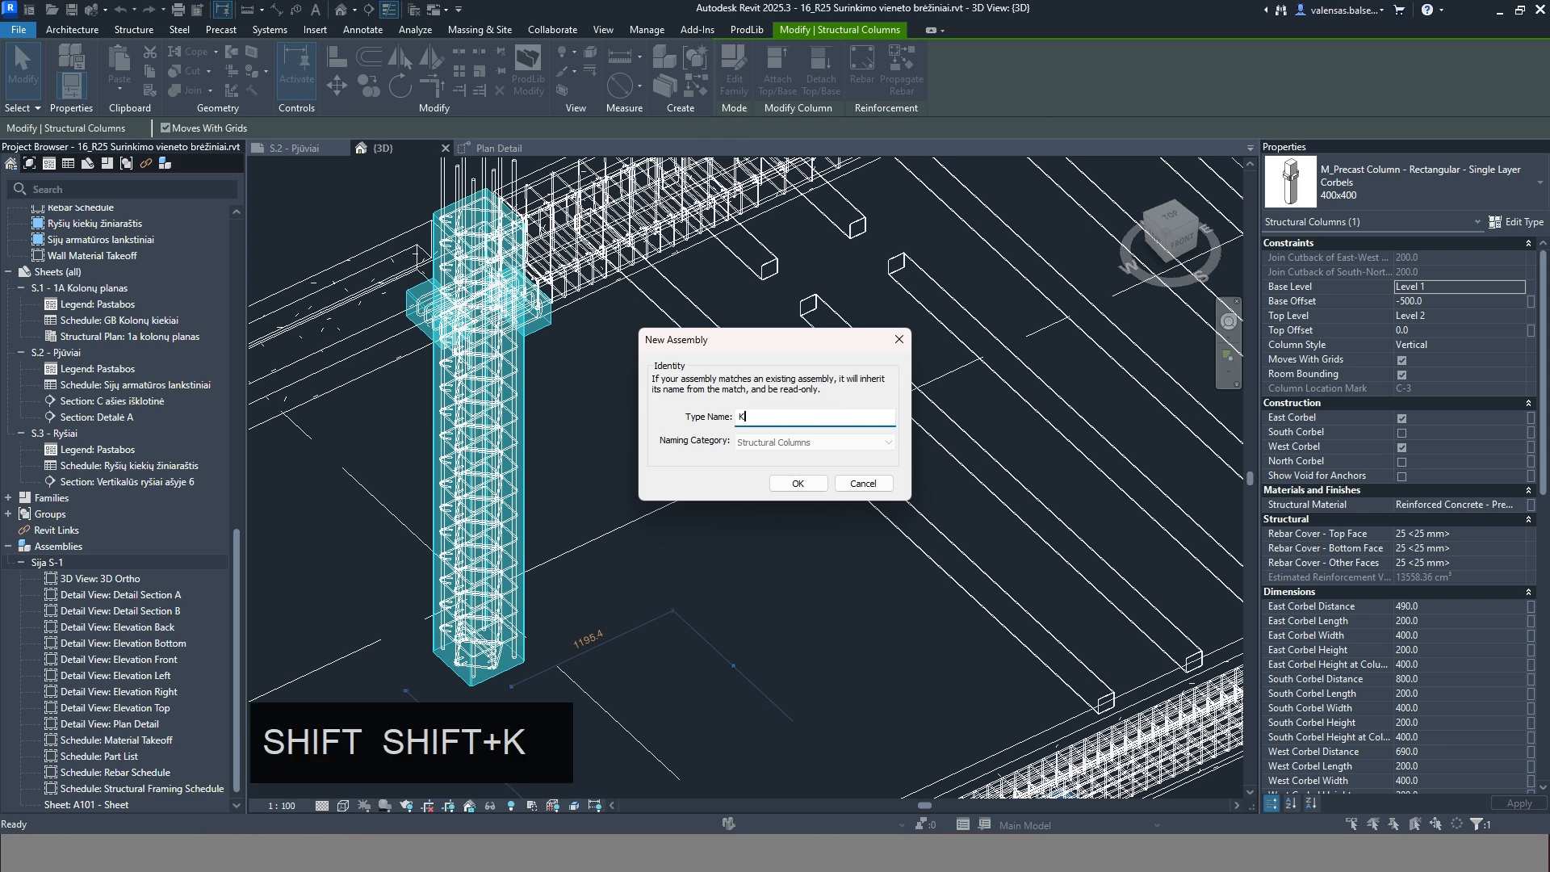
text(-1)
key(Return)
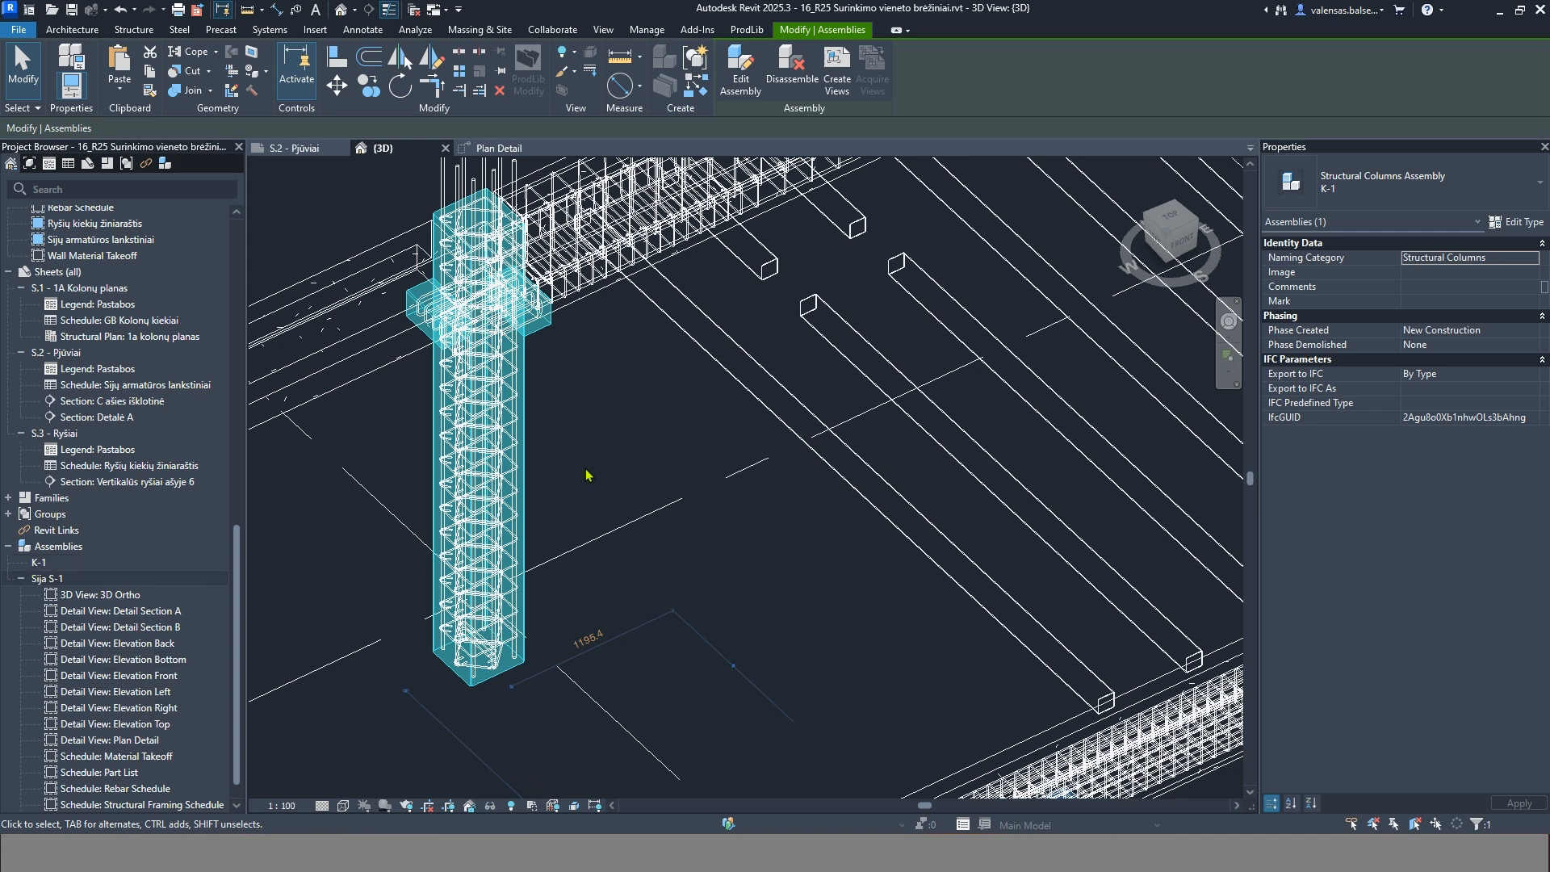
Create K-1's assembly views at 1:25 with the Structural Column Schedule and an A3 metric sheet, and inspect its 3D Ortho view
click(568, 487)
click(523, 532)
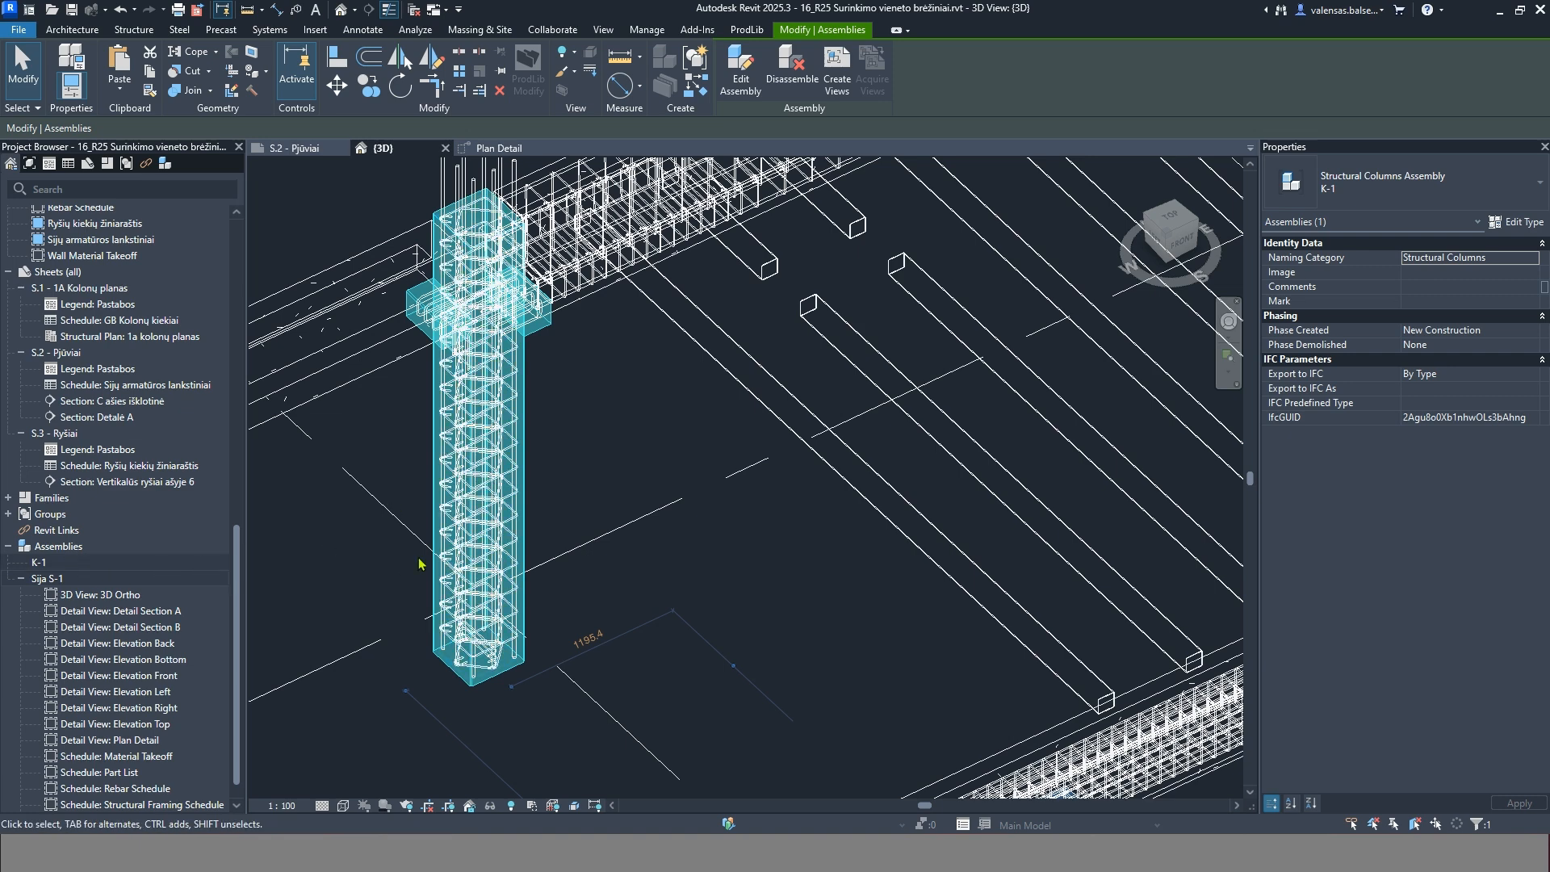
click(61, 571)
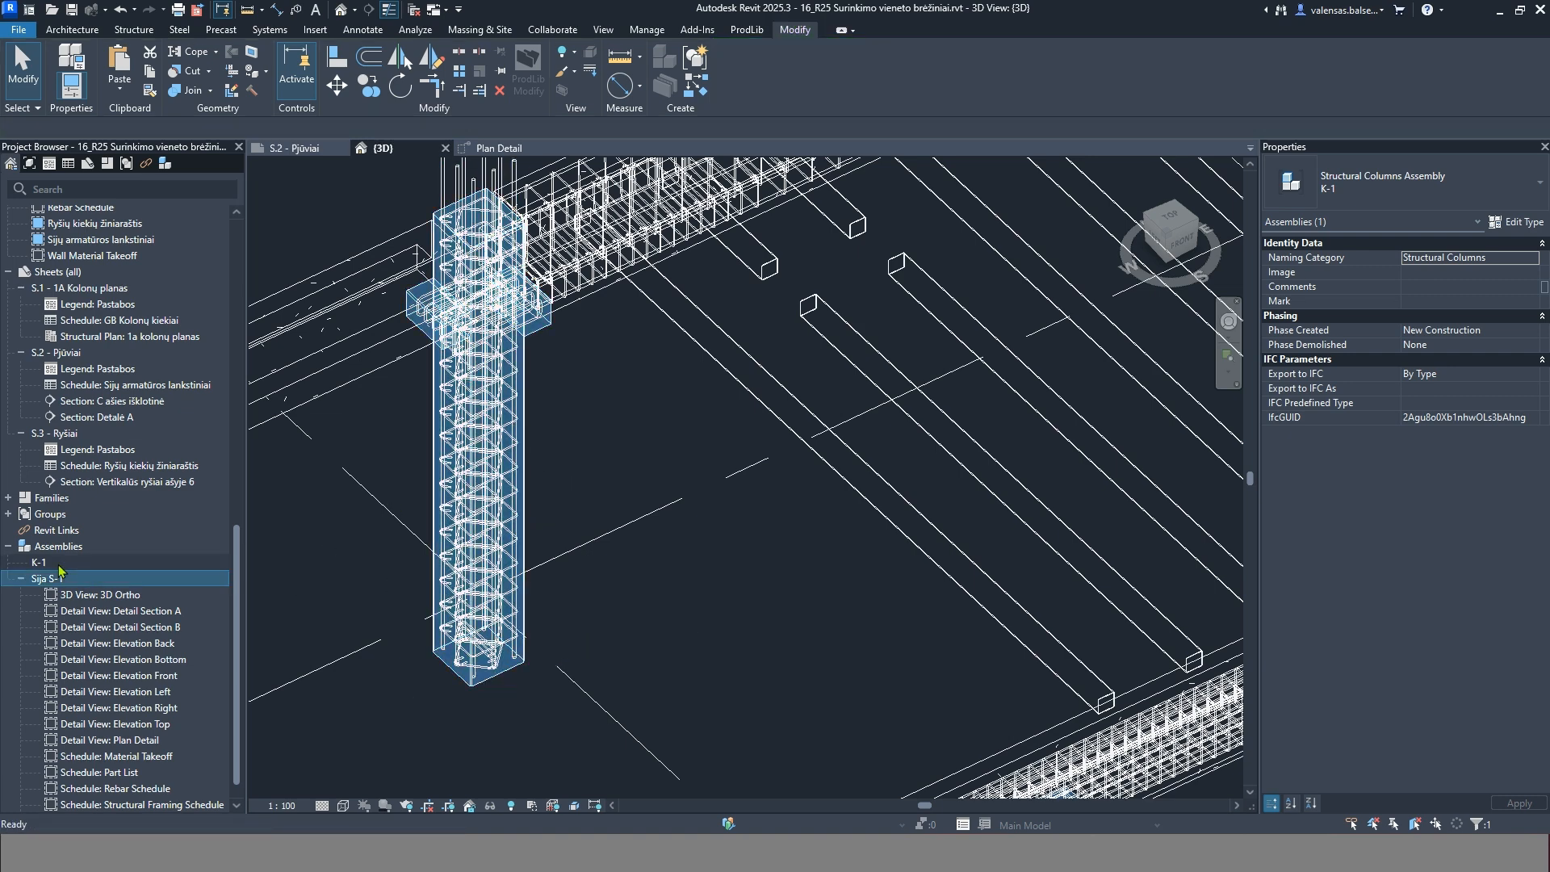
right_click(60, 567)
click(77, 569)
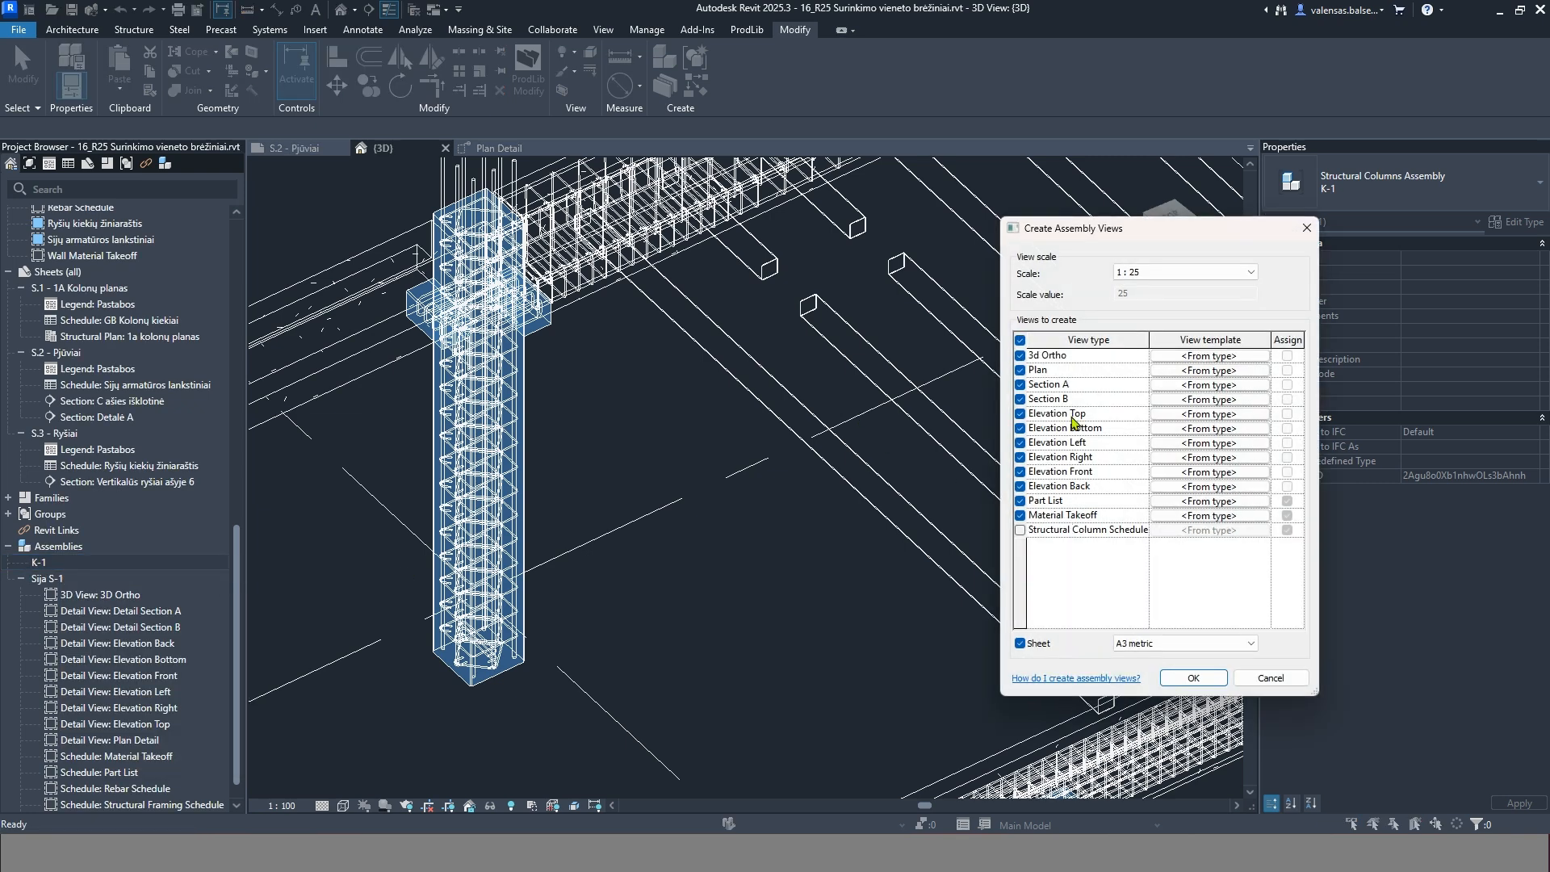
click(1020, 531)
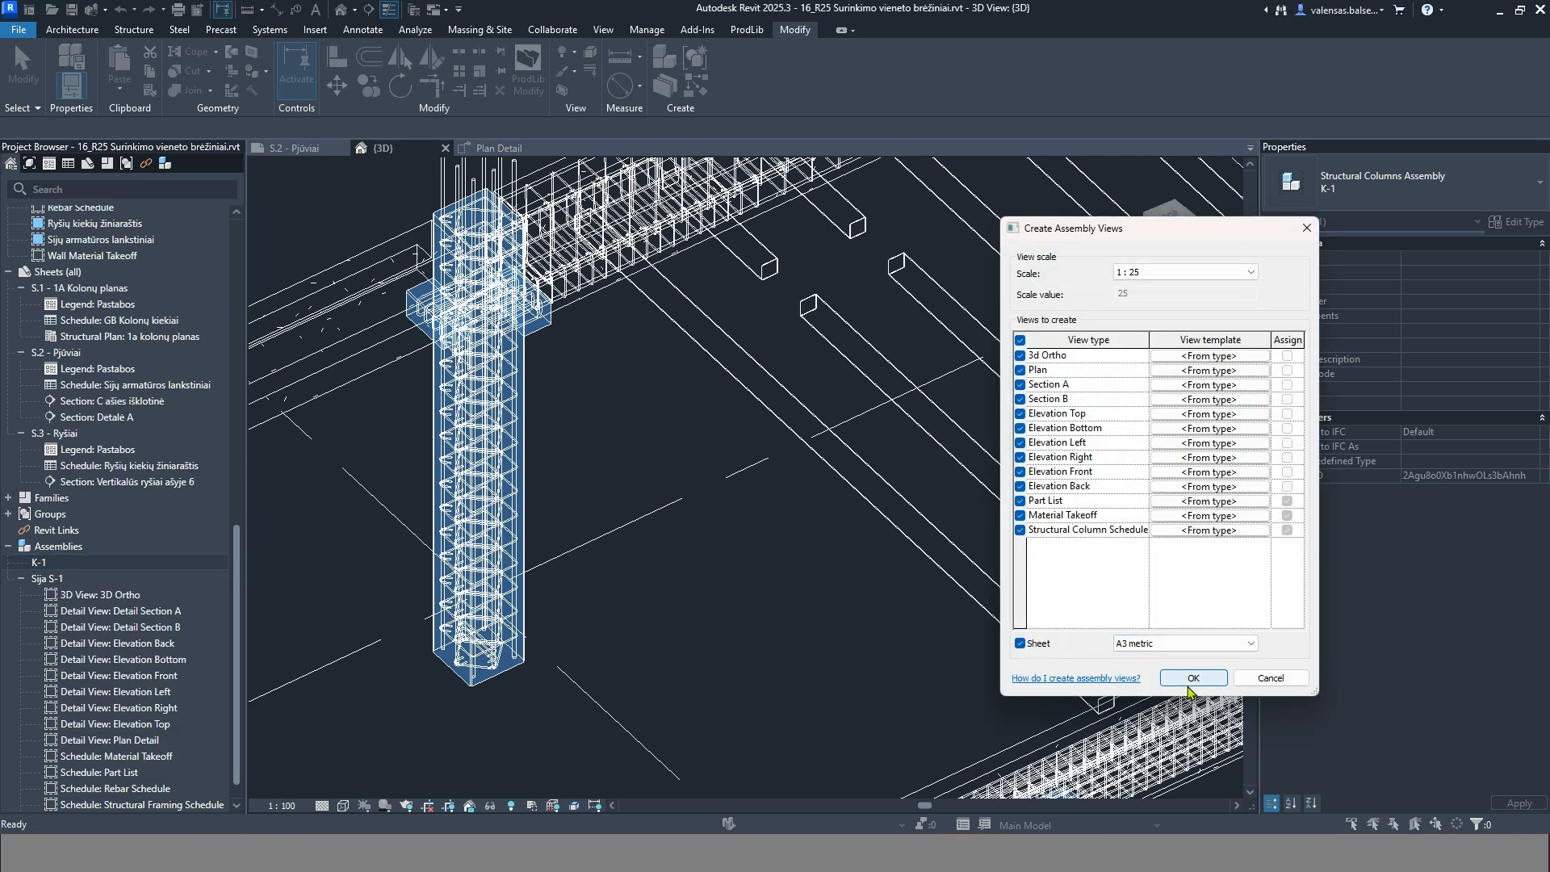
click(1192, 680)
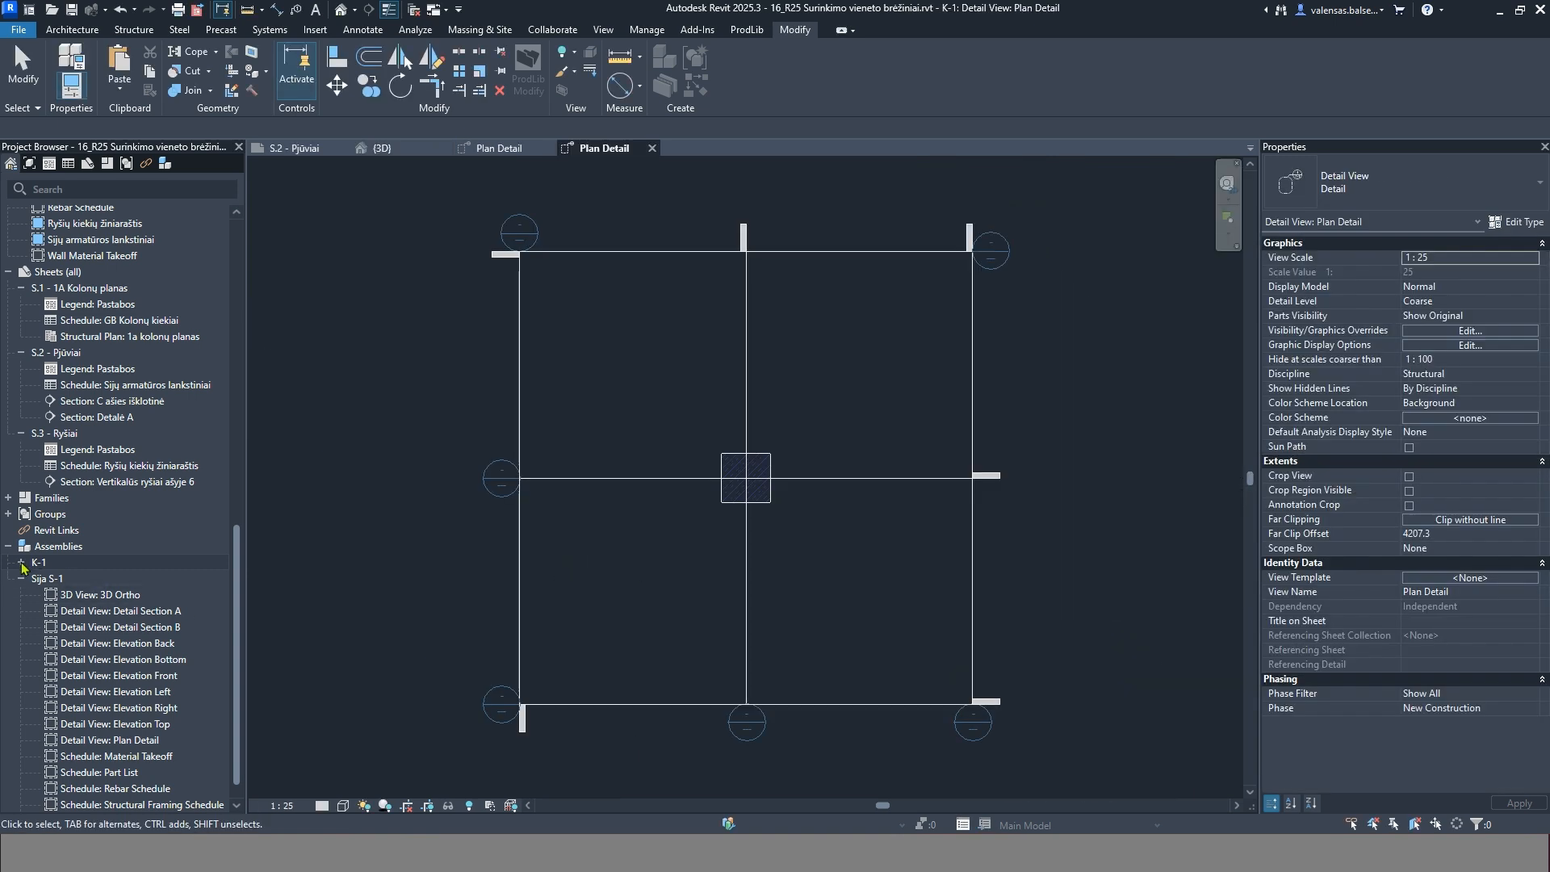
double_click(108, 583)
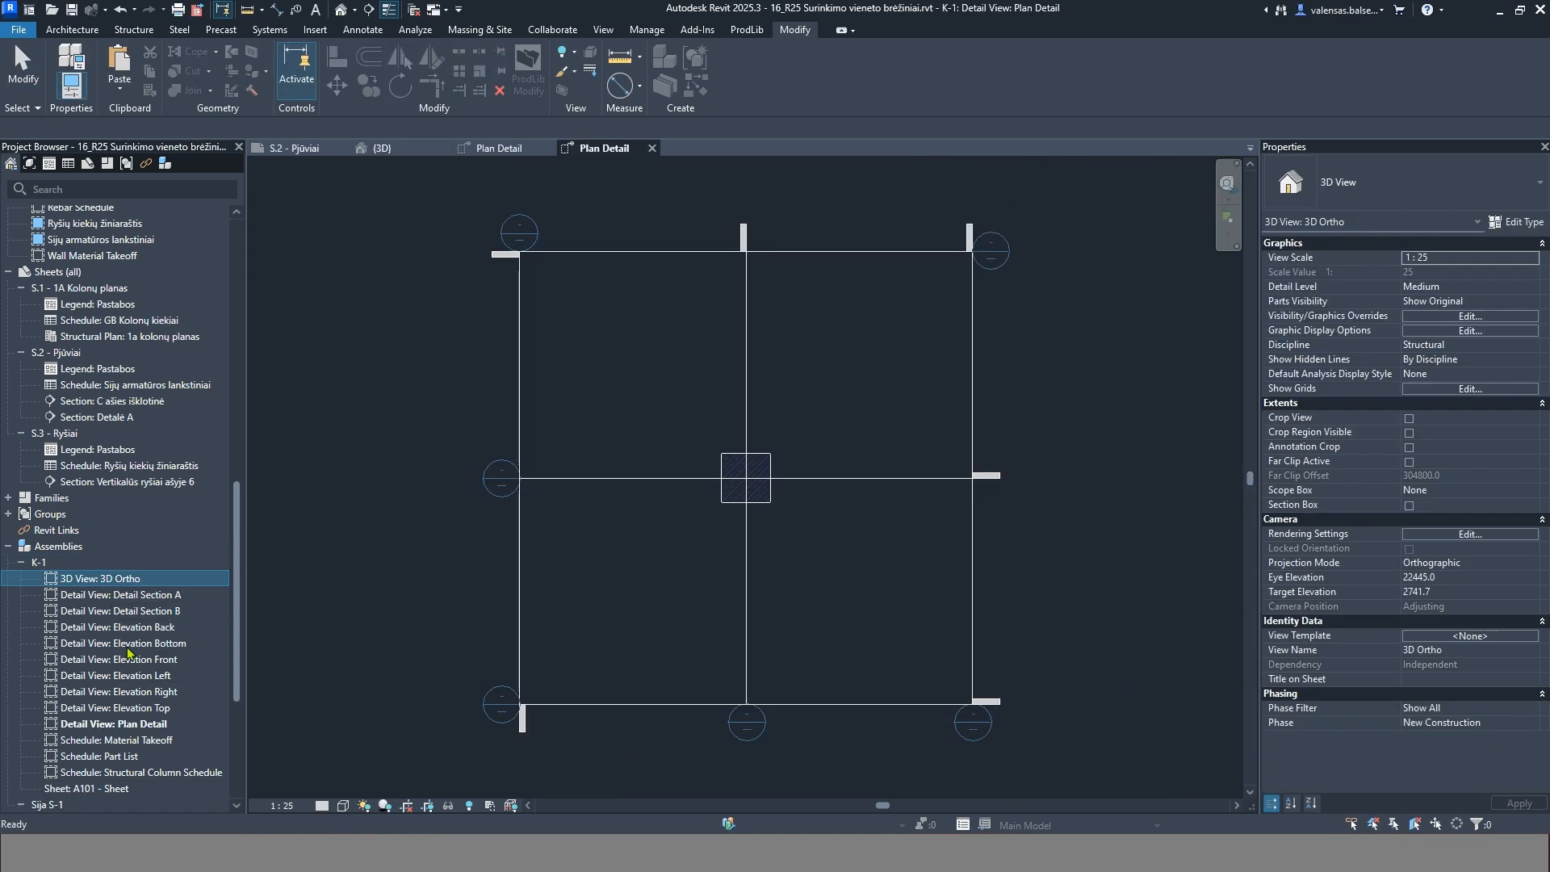
shift+middle_drag(473, 538, 920, 629)
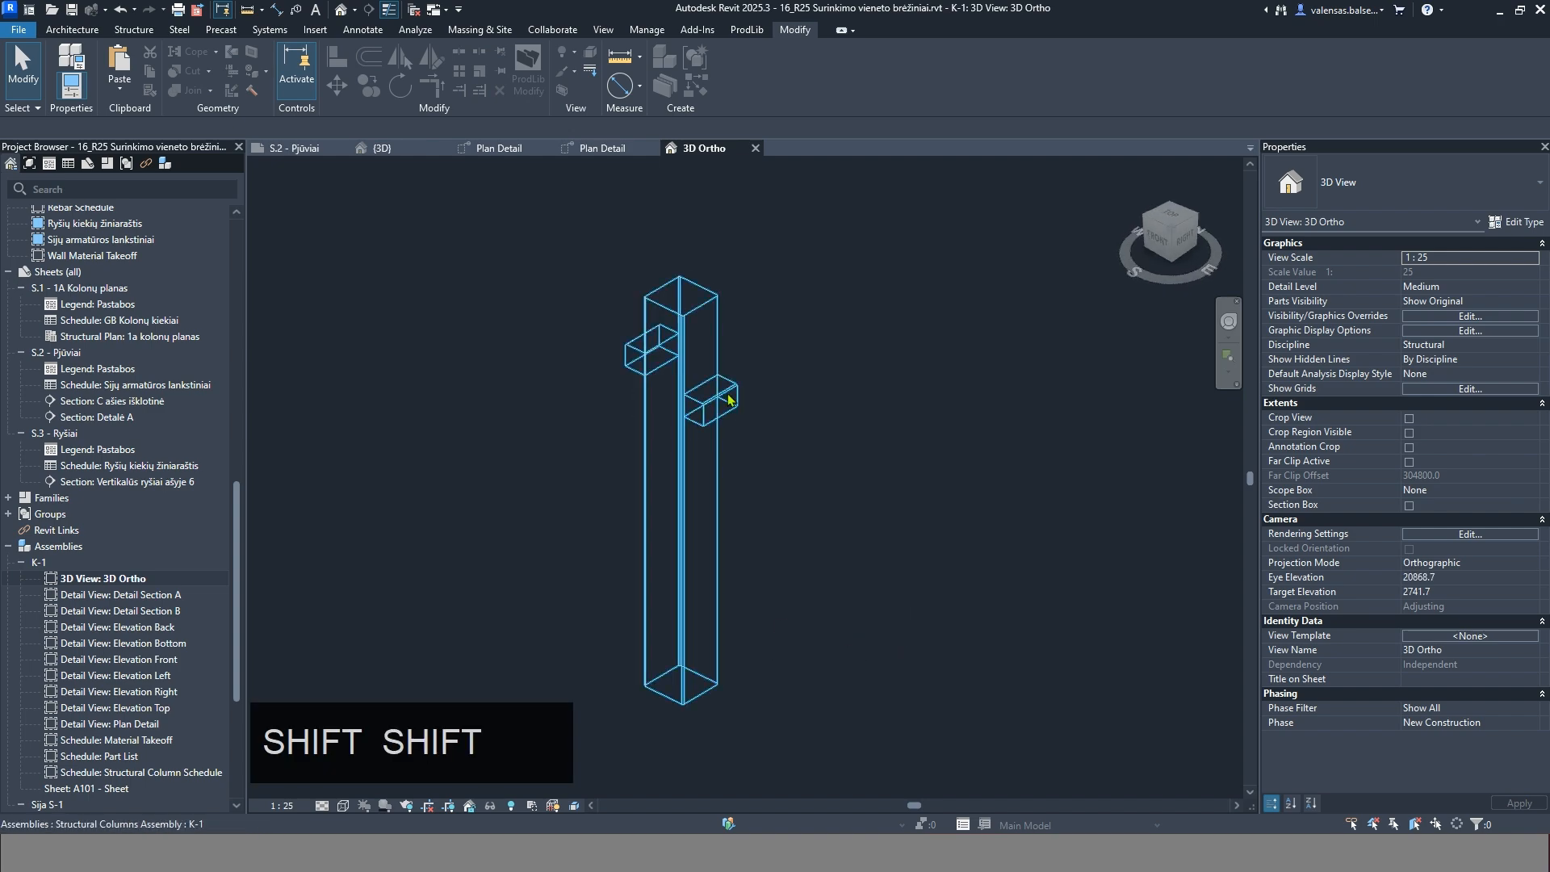
Edit the K-1 assembly in the full 3D view, adding the column's longitudinal bars, stirrups and corbel rebar, and finish editing
click(384, 148)
shift+middle_drag(627, 492, 599, 507)
double_click(599, 507)
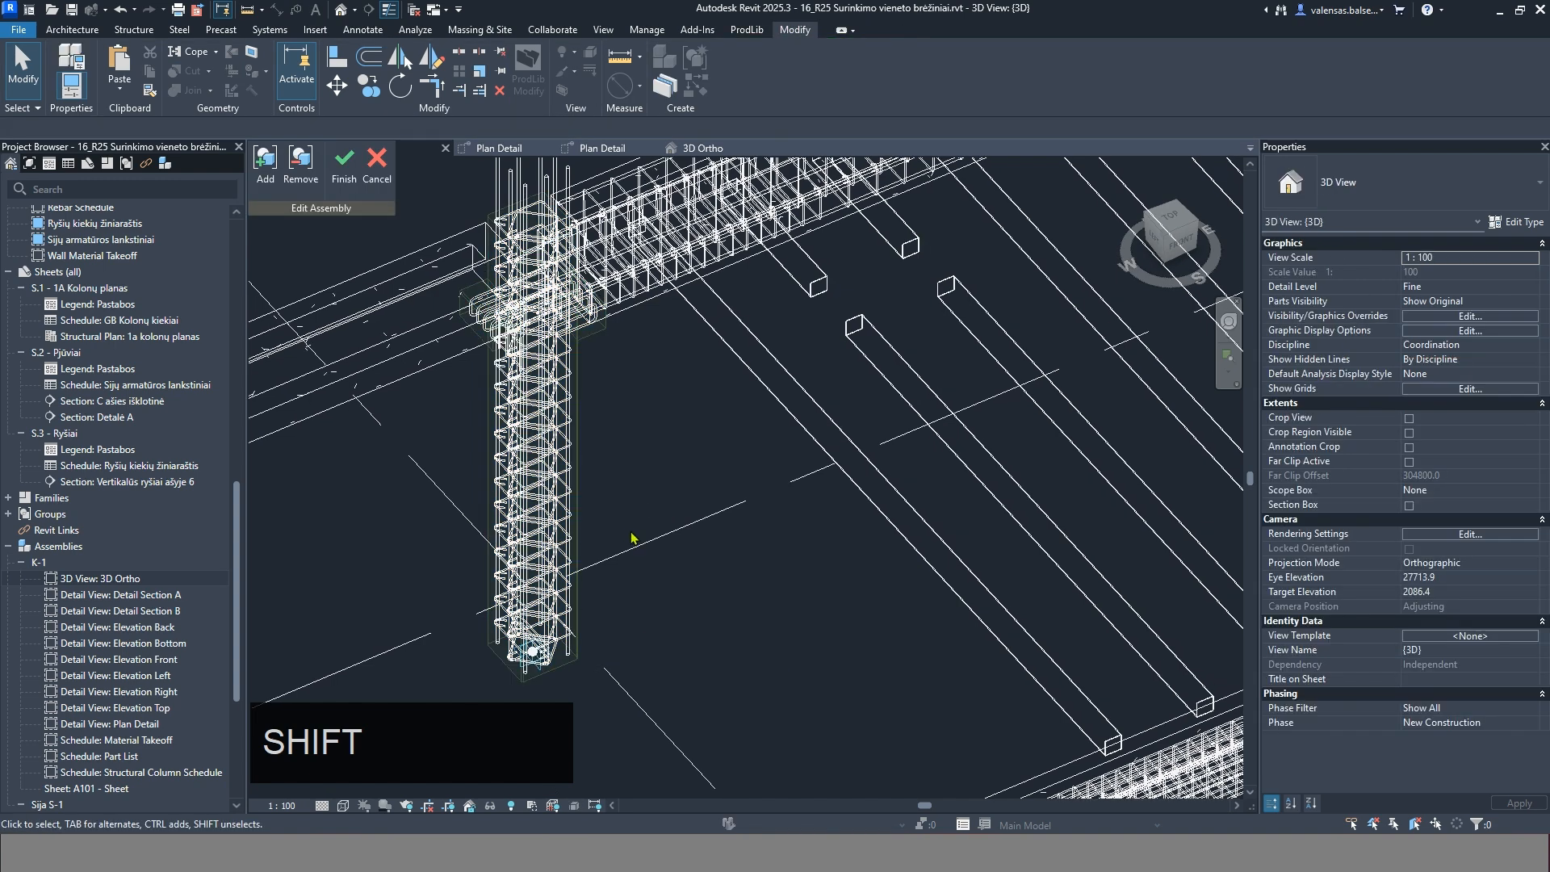
click(265, 163)
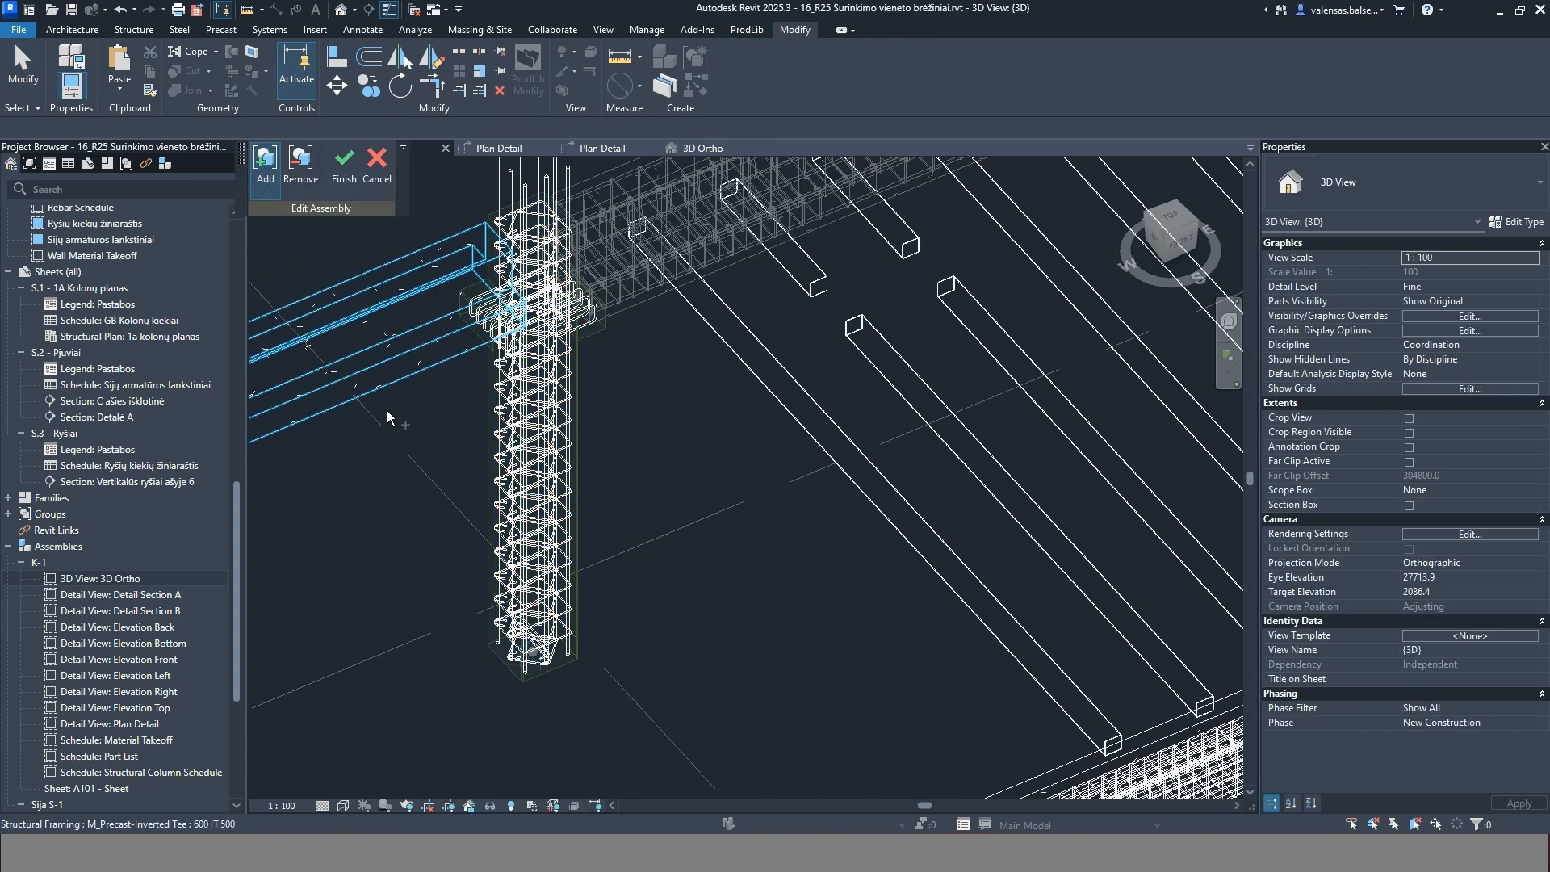
click(564, 525)
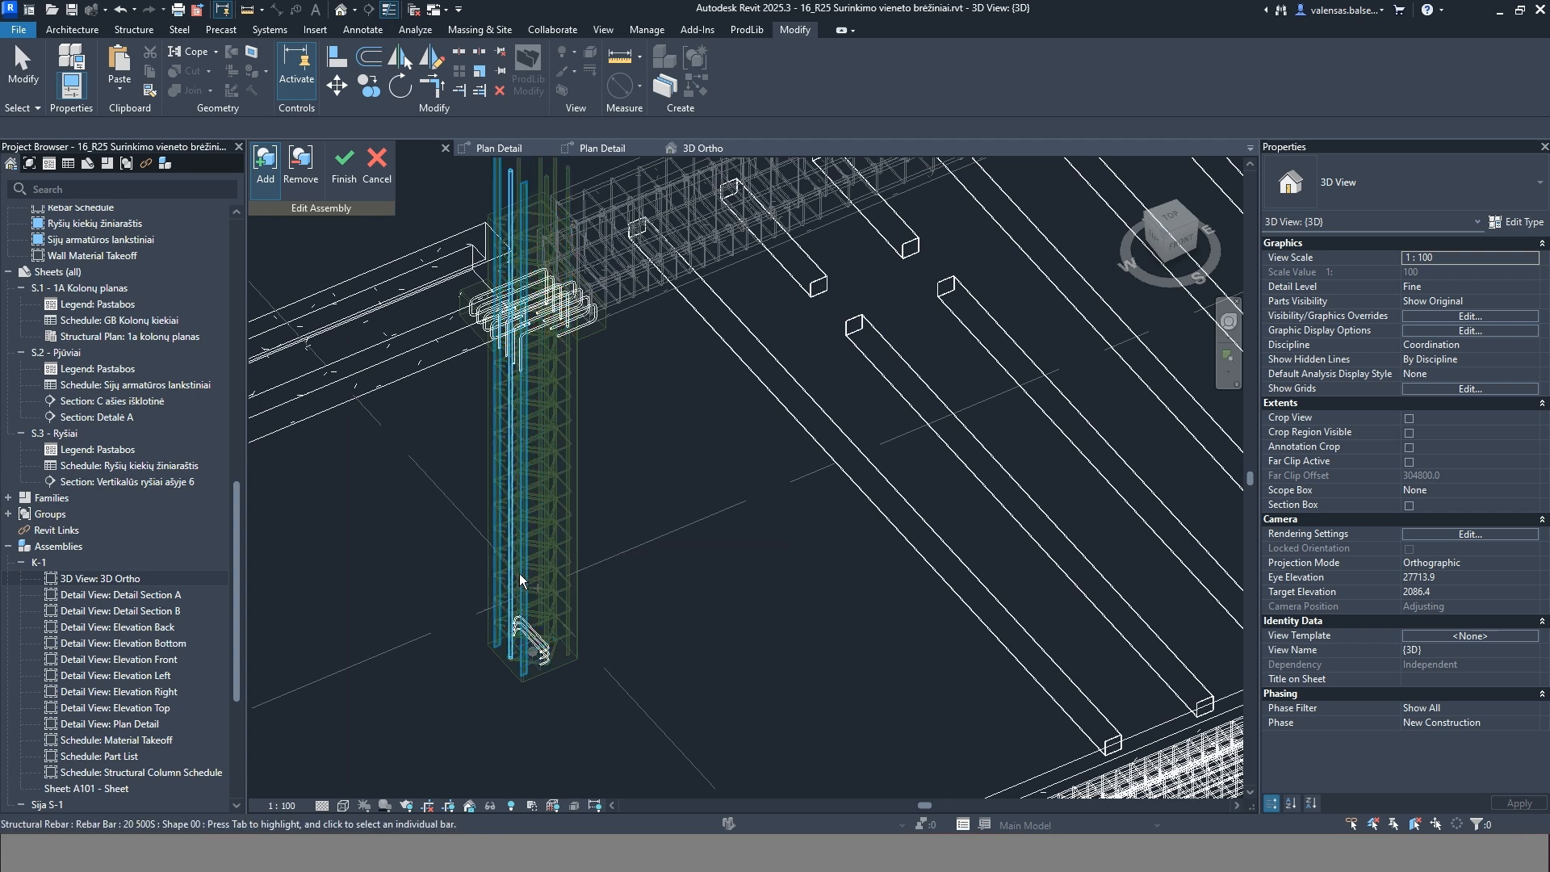
click(517, 632)
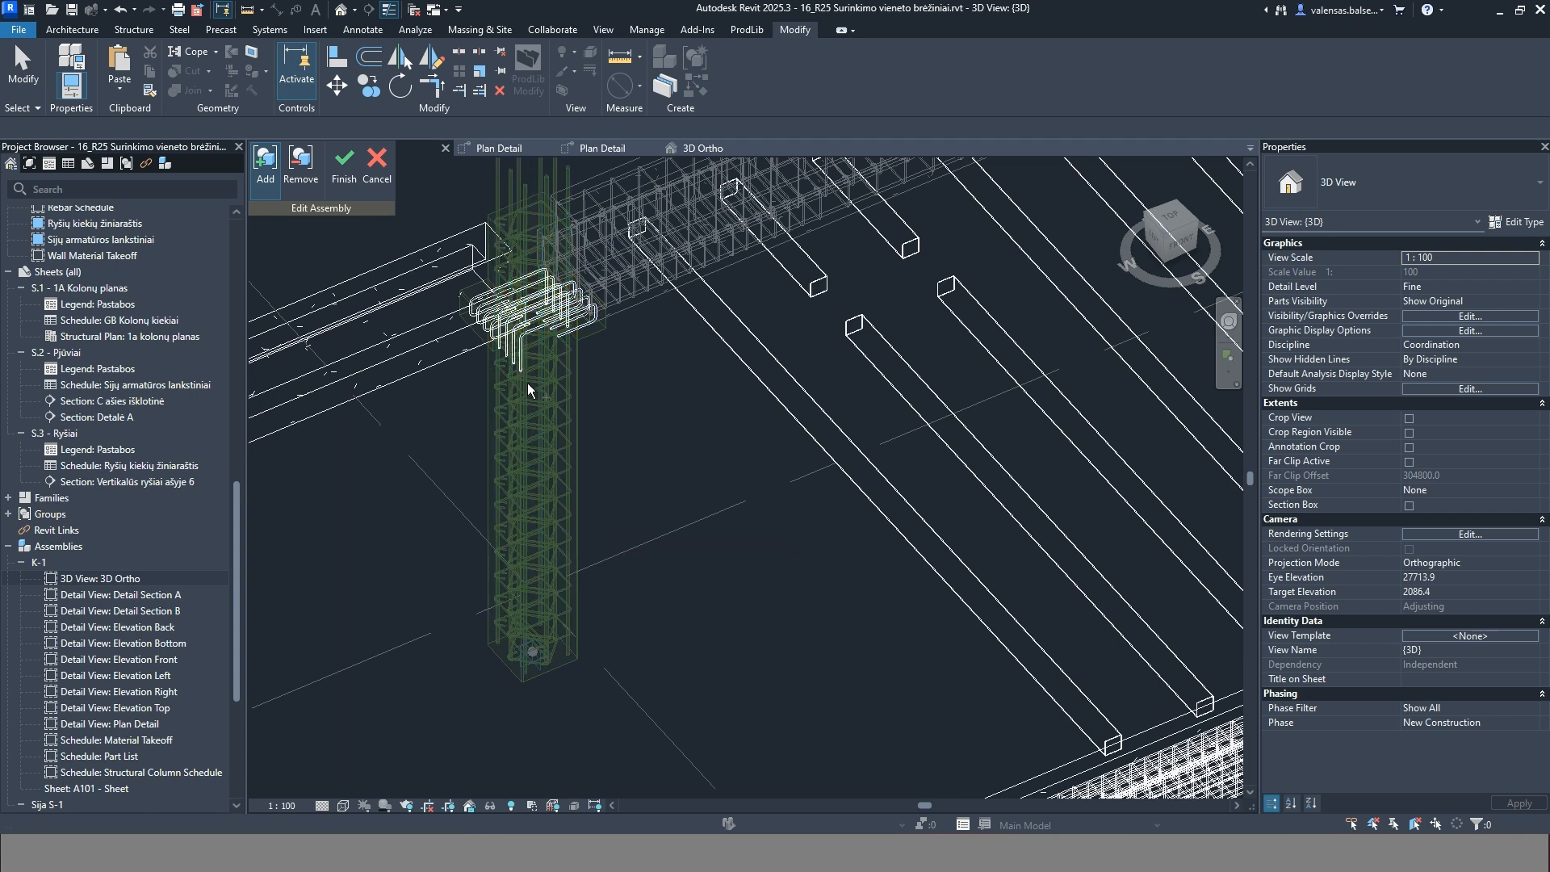
scroll(498, 341, up, 2)
scroll(500, 341, down, 4)
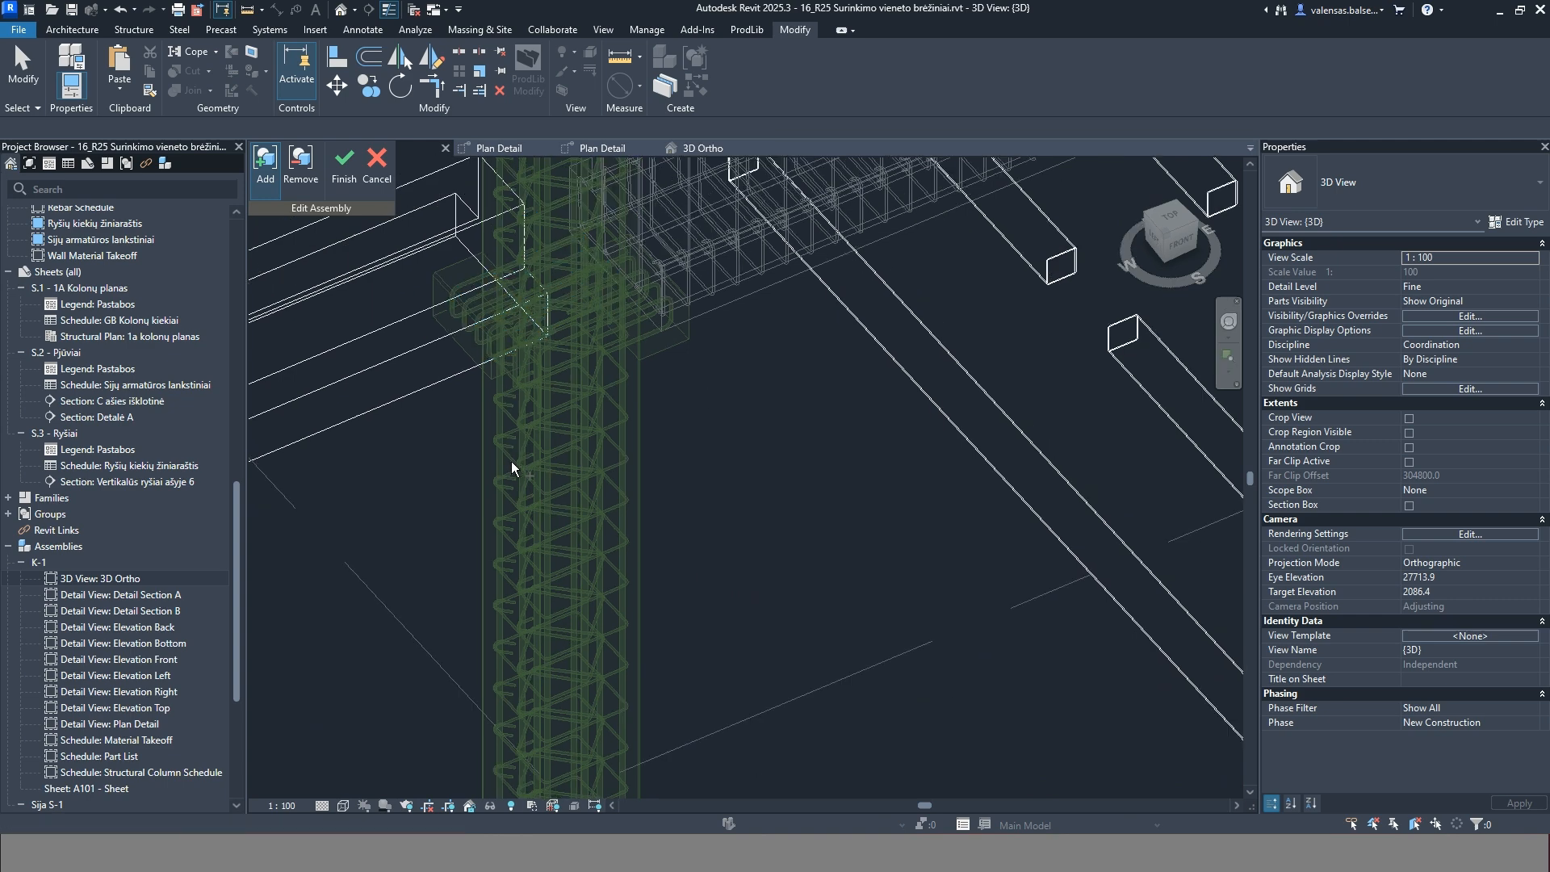
click(344, 166)
click(666, 501)
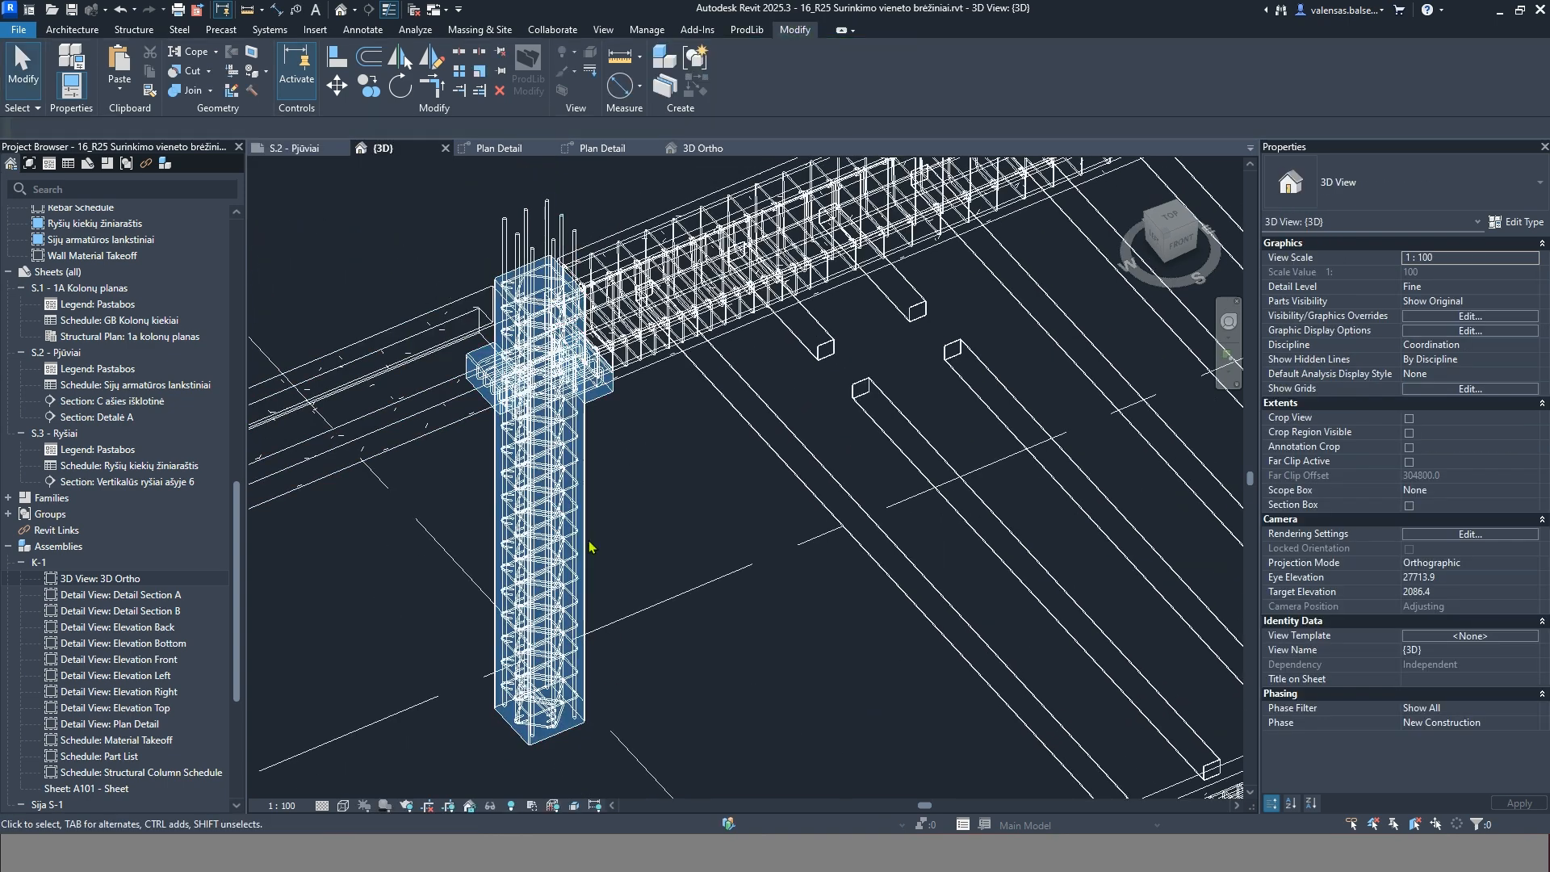
Open K-1's 3D Ortho view and examine the column with its rebar from another angle
click(121, 643)
double_click(100, 578)
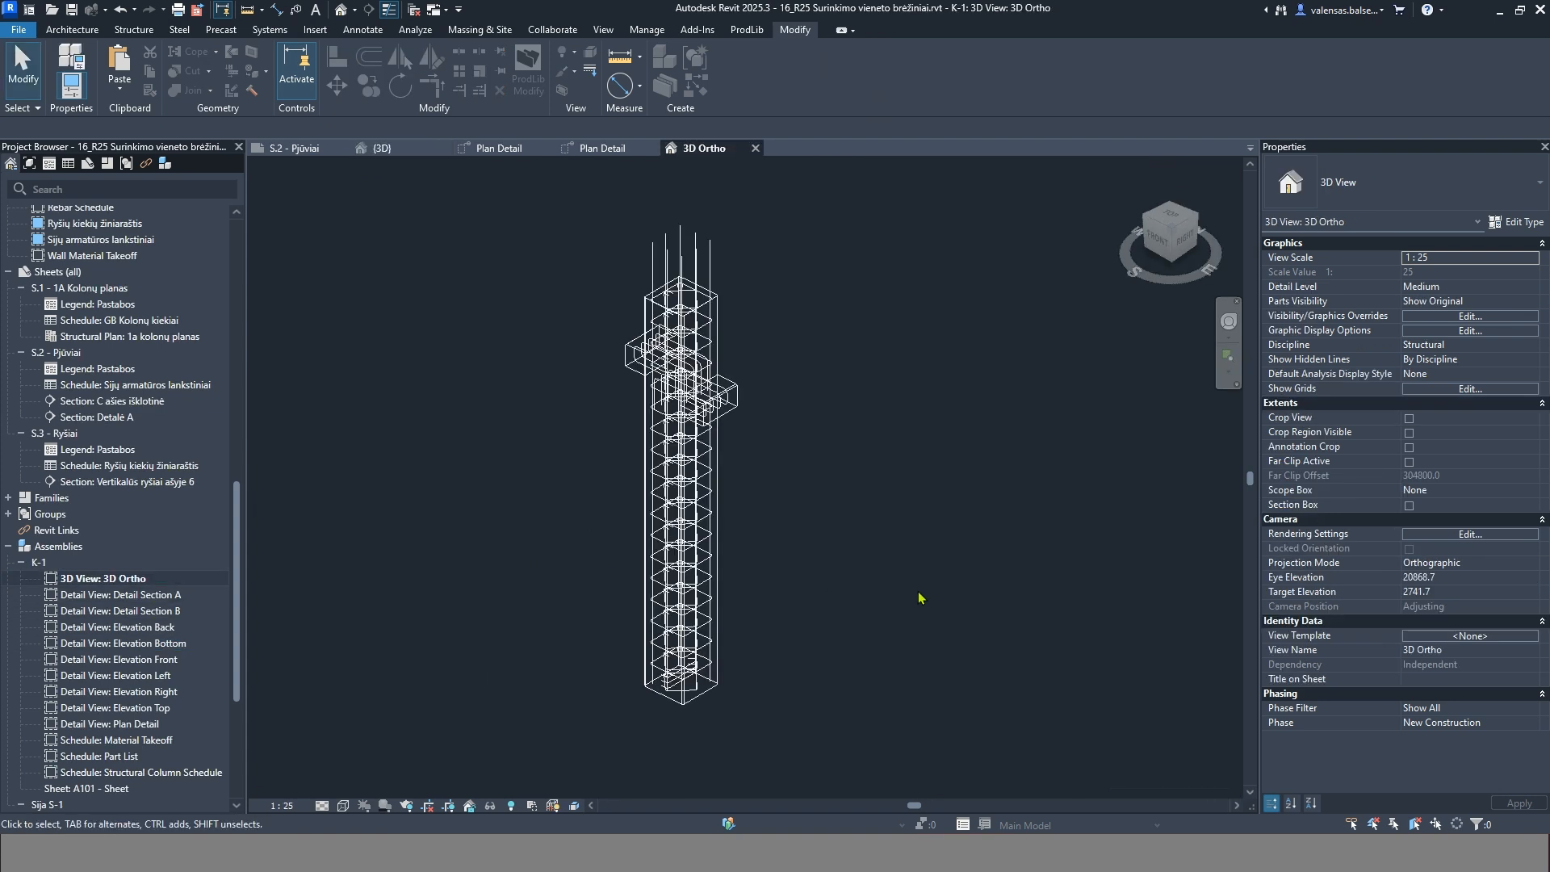
shift+middle_drag(920, 598, 914, 639)
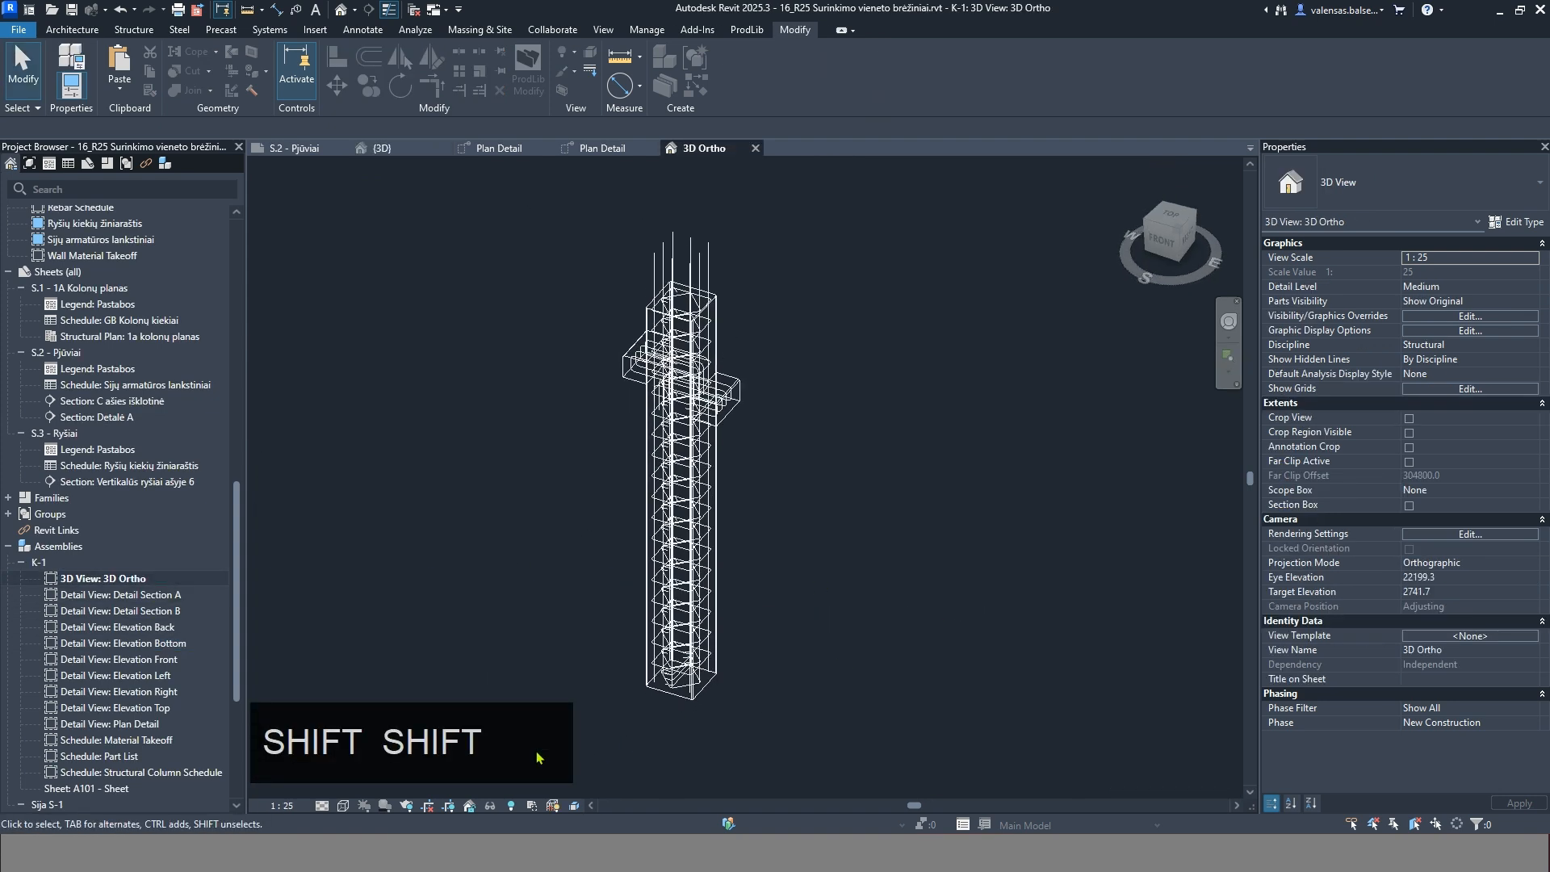
scroll(727, 726, up, 1)
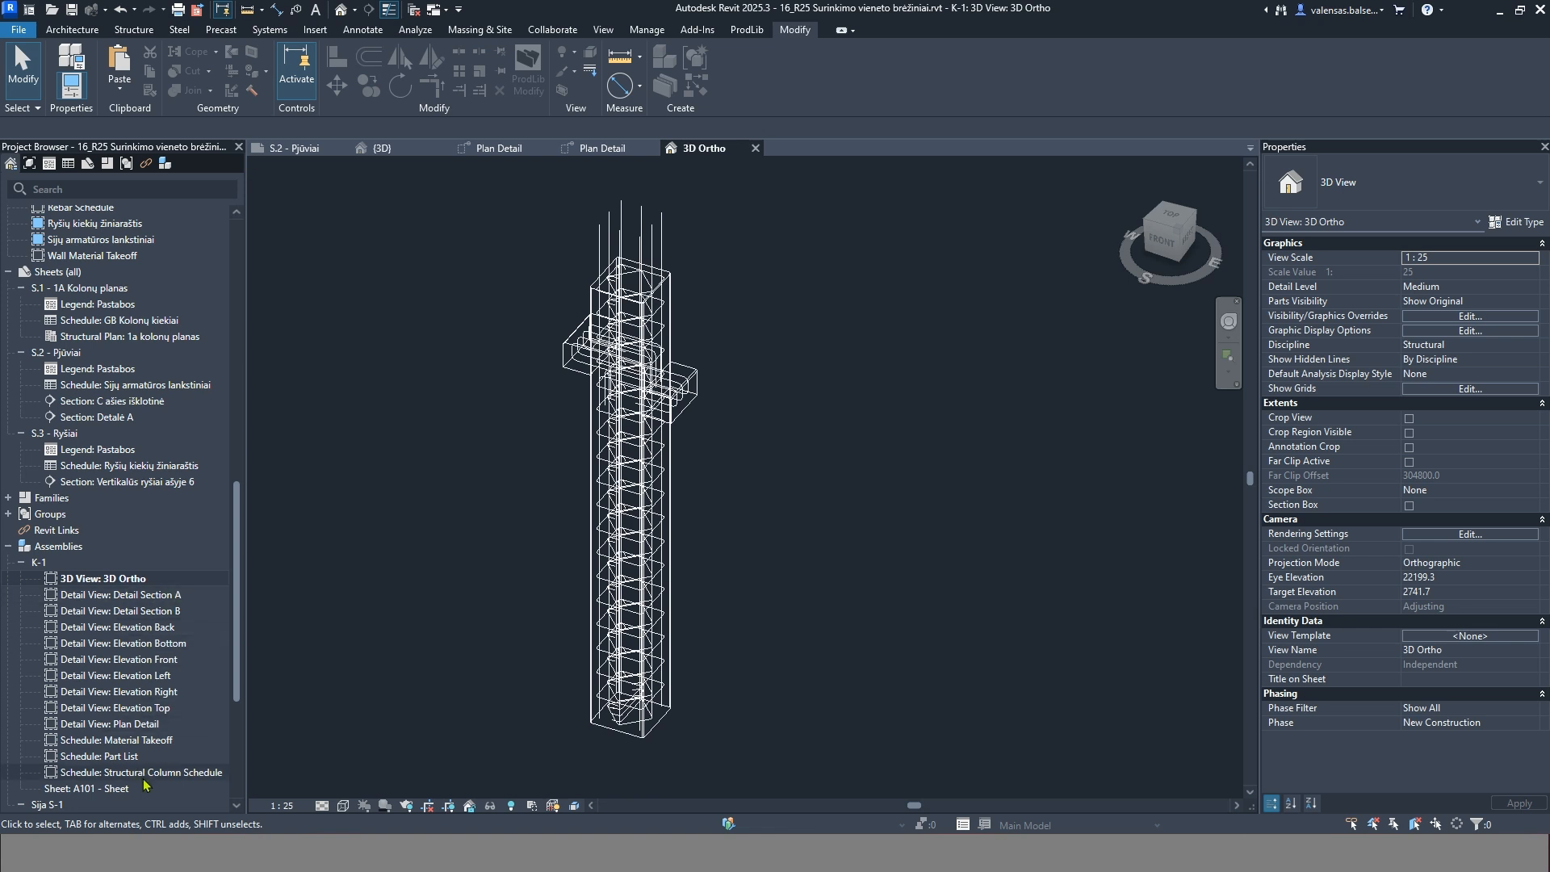
Review K-1's Material Takeoff schedule, and open its Part List and widen the Family and Type column
double_click(141, 739)
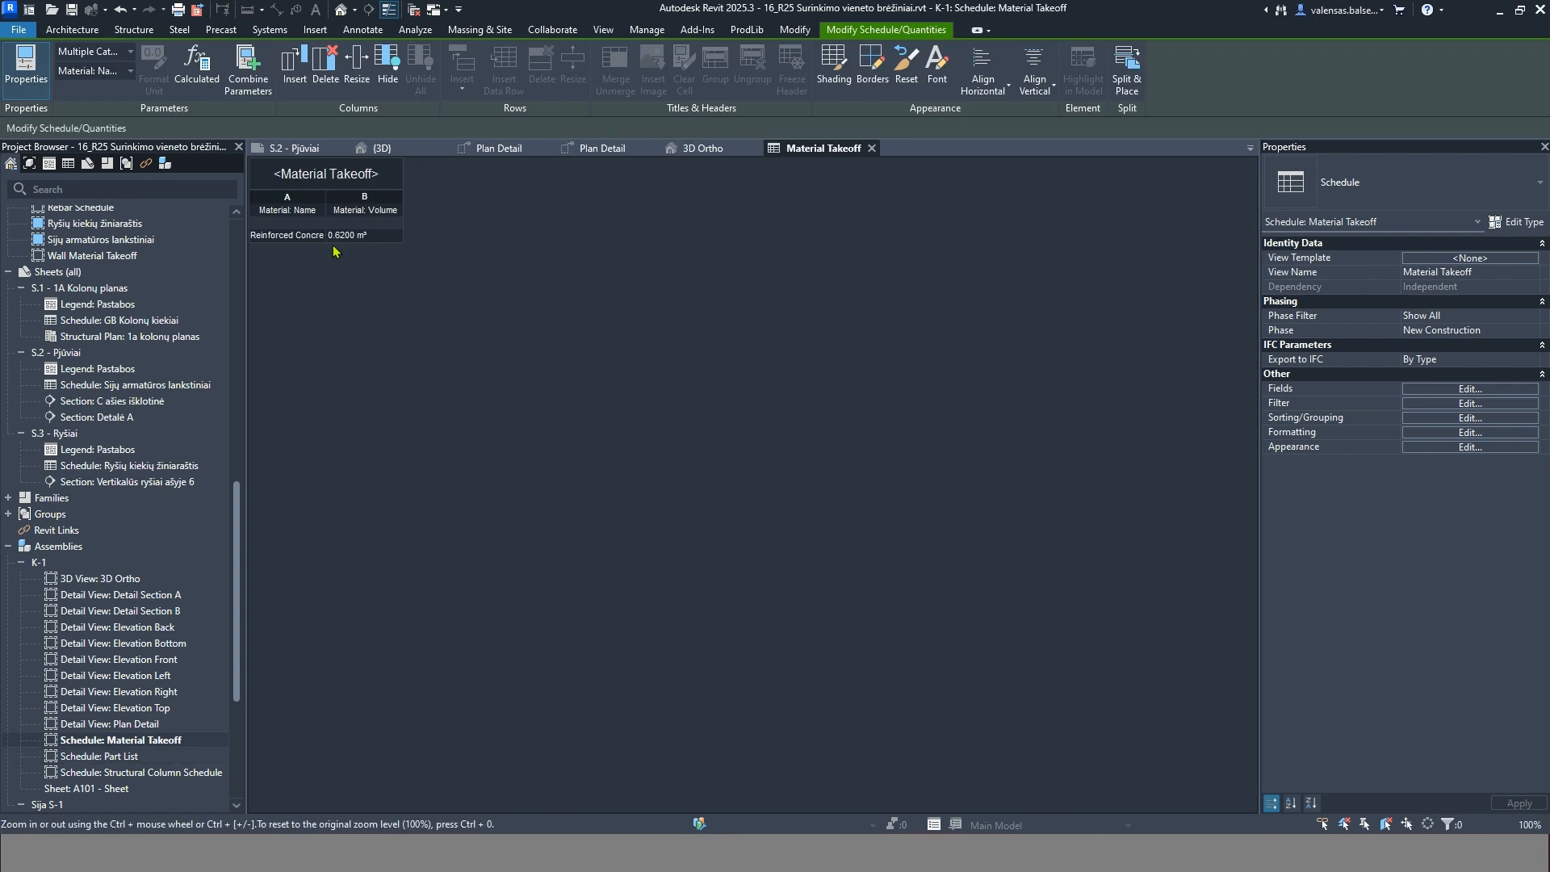
double_click(137, 755)
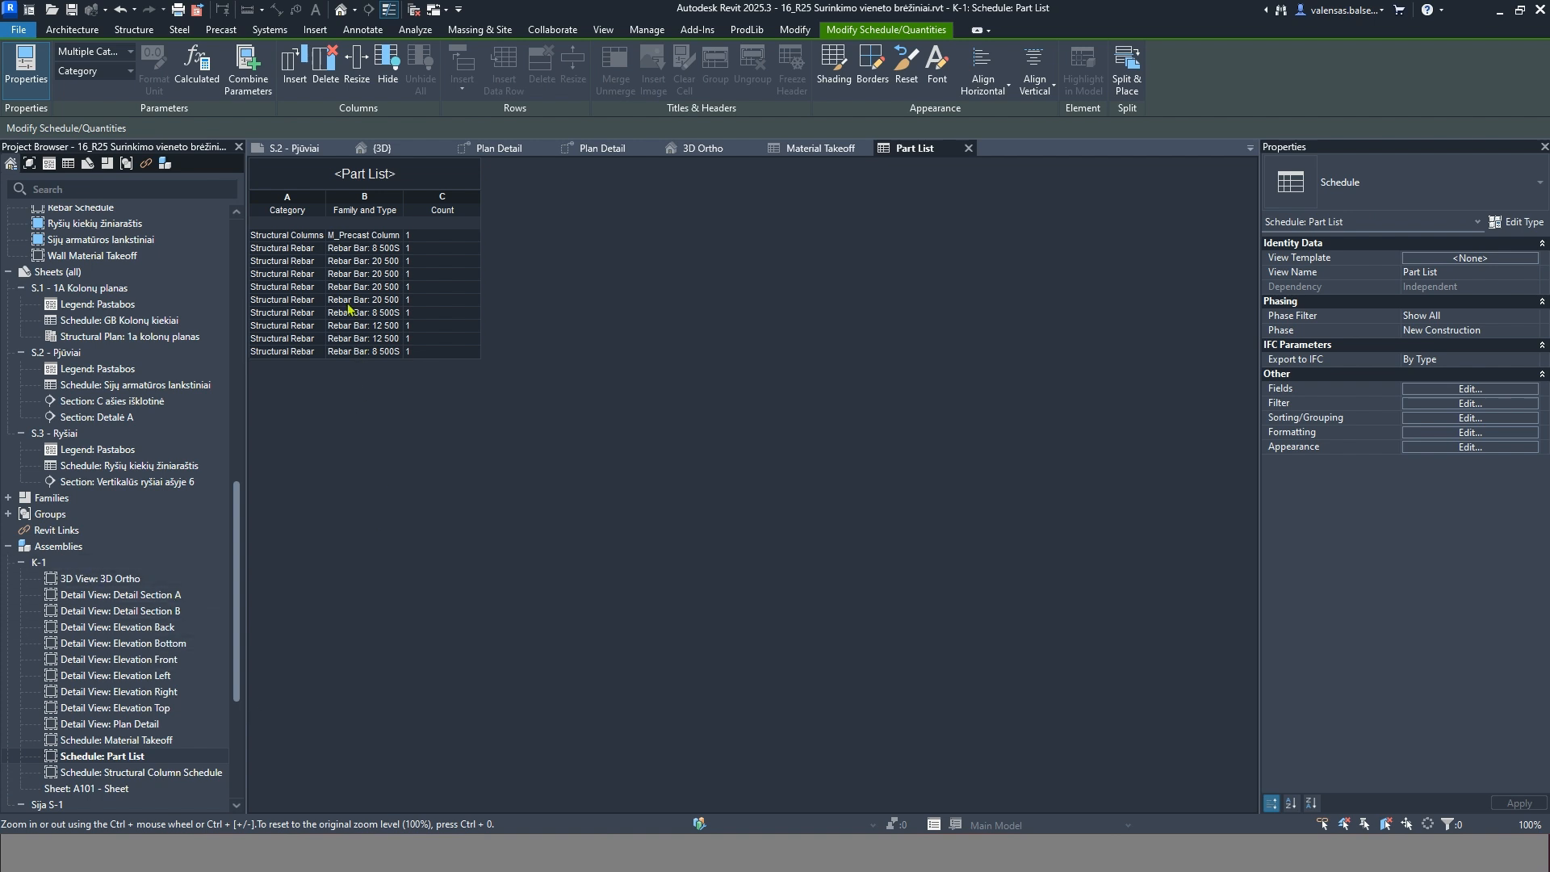
drag(406, 196, 448, 219)
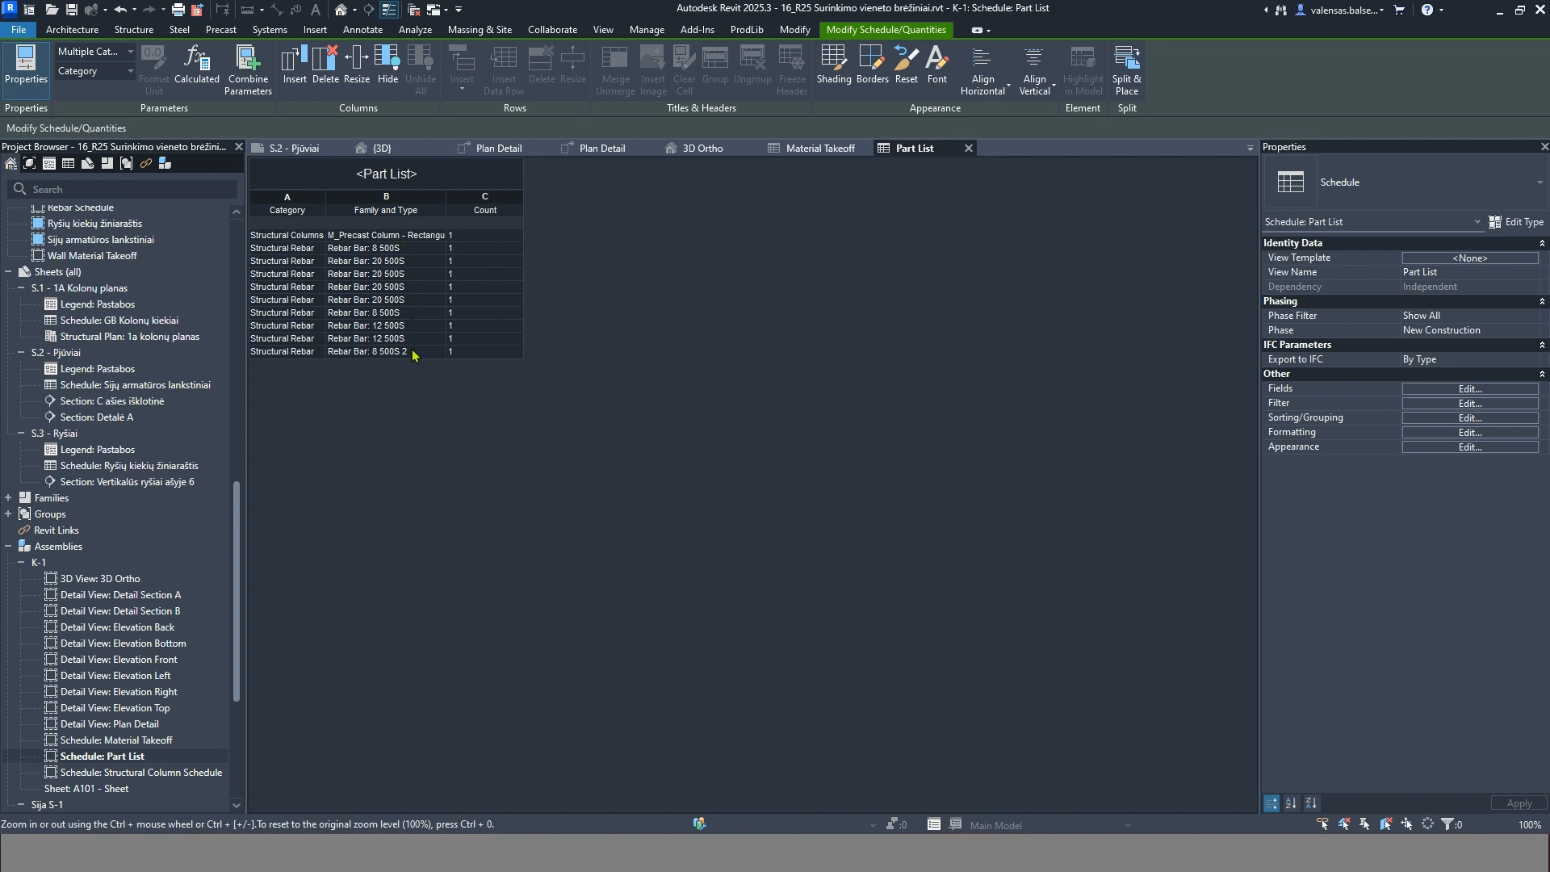
Place a Plokstele su dviem strypais 200x150x12 component on the K-1 column's side face in the full 3D view
click(338, 9)
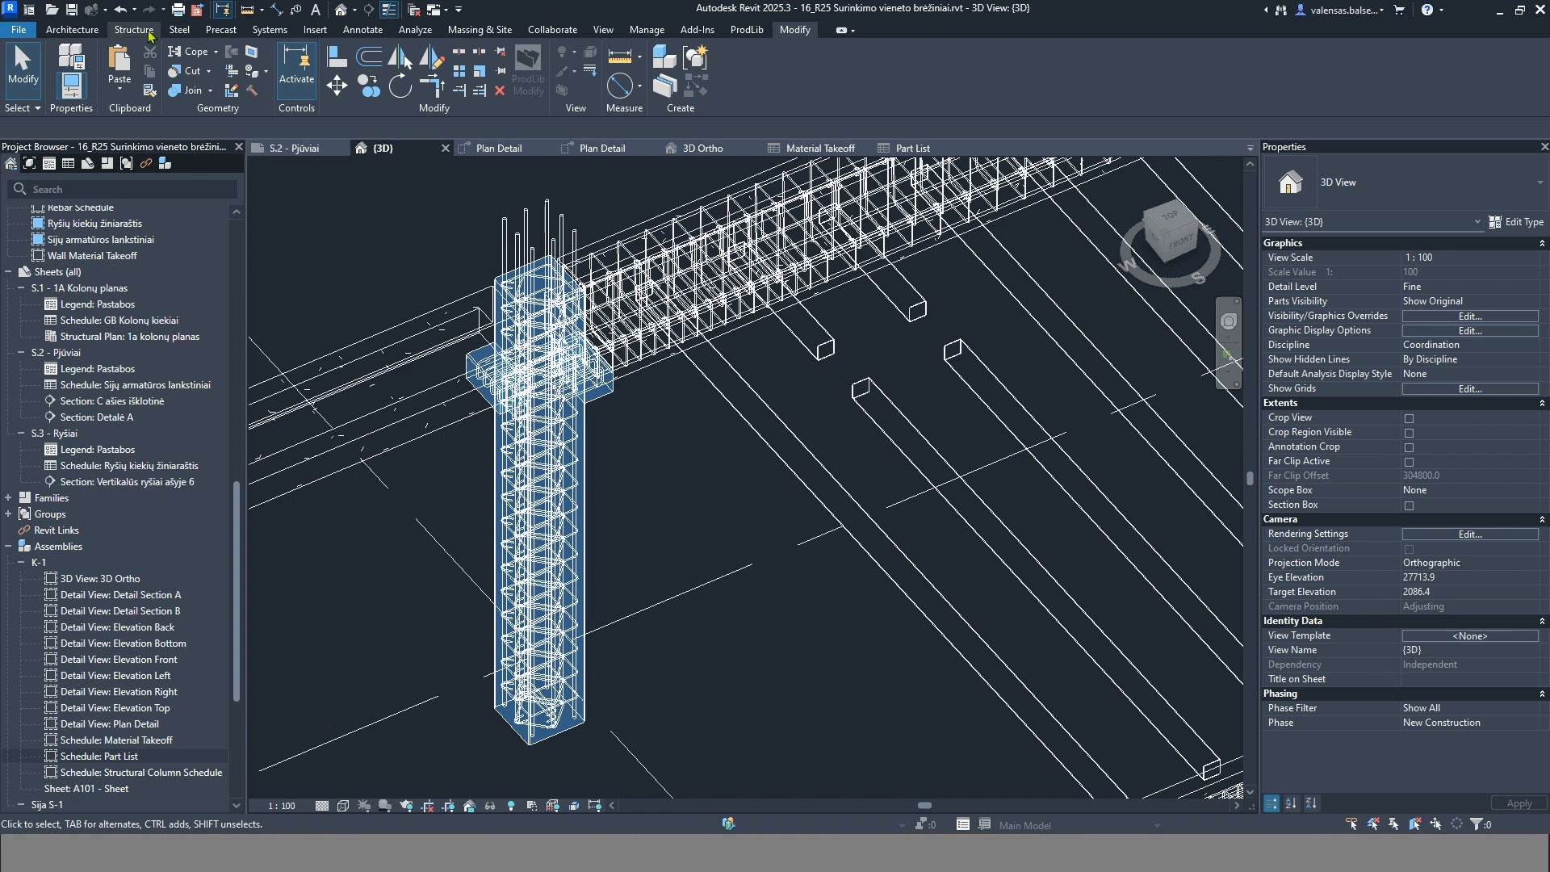
key(c)
key(m)
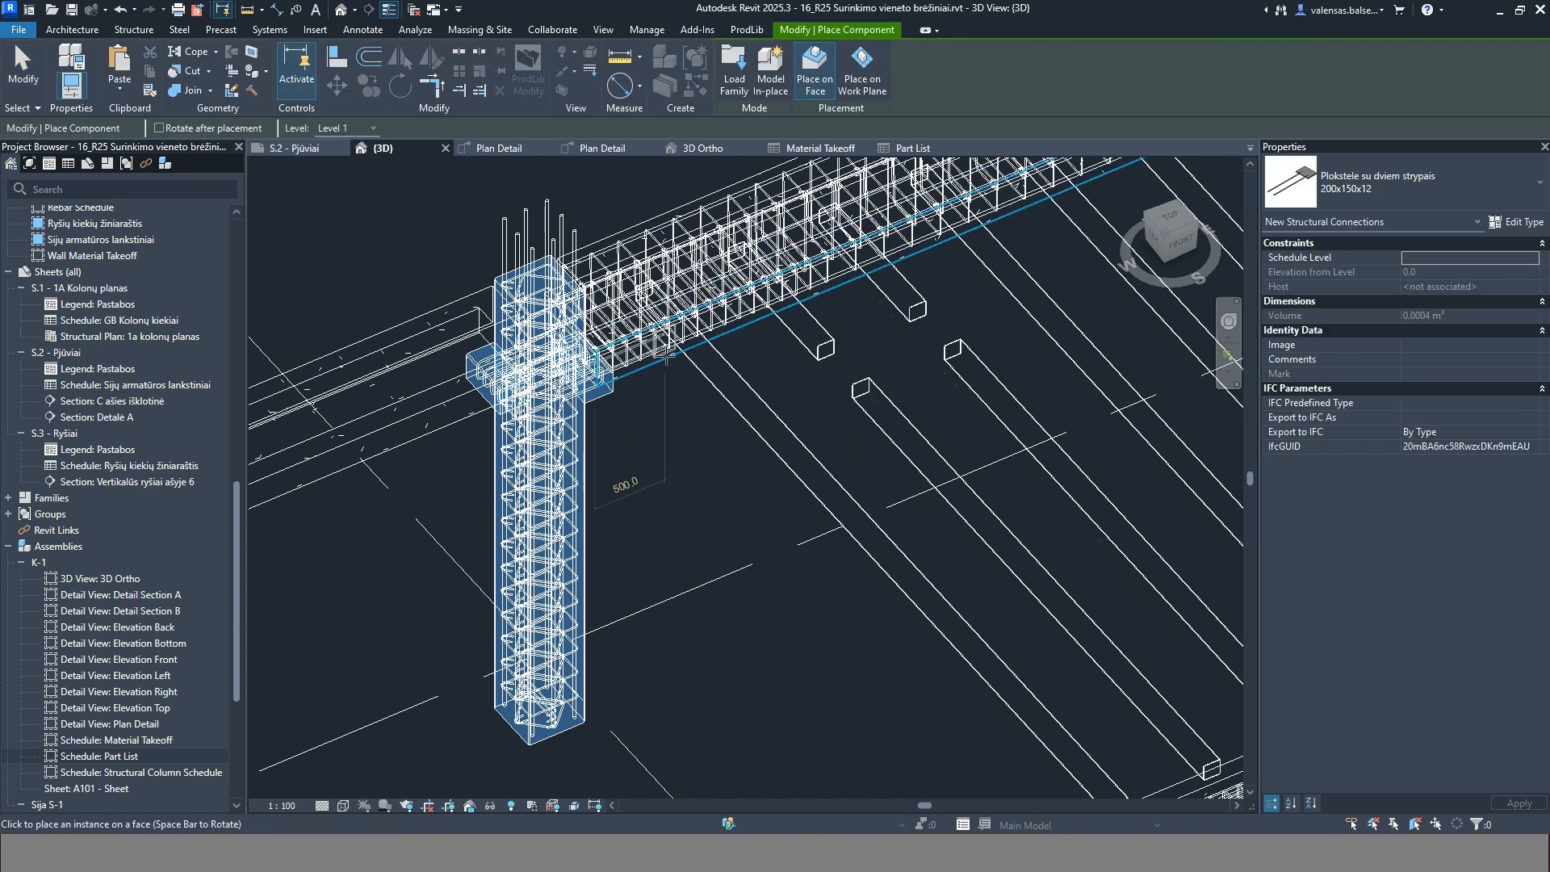
key(shift+Escape)
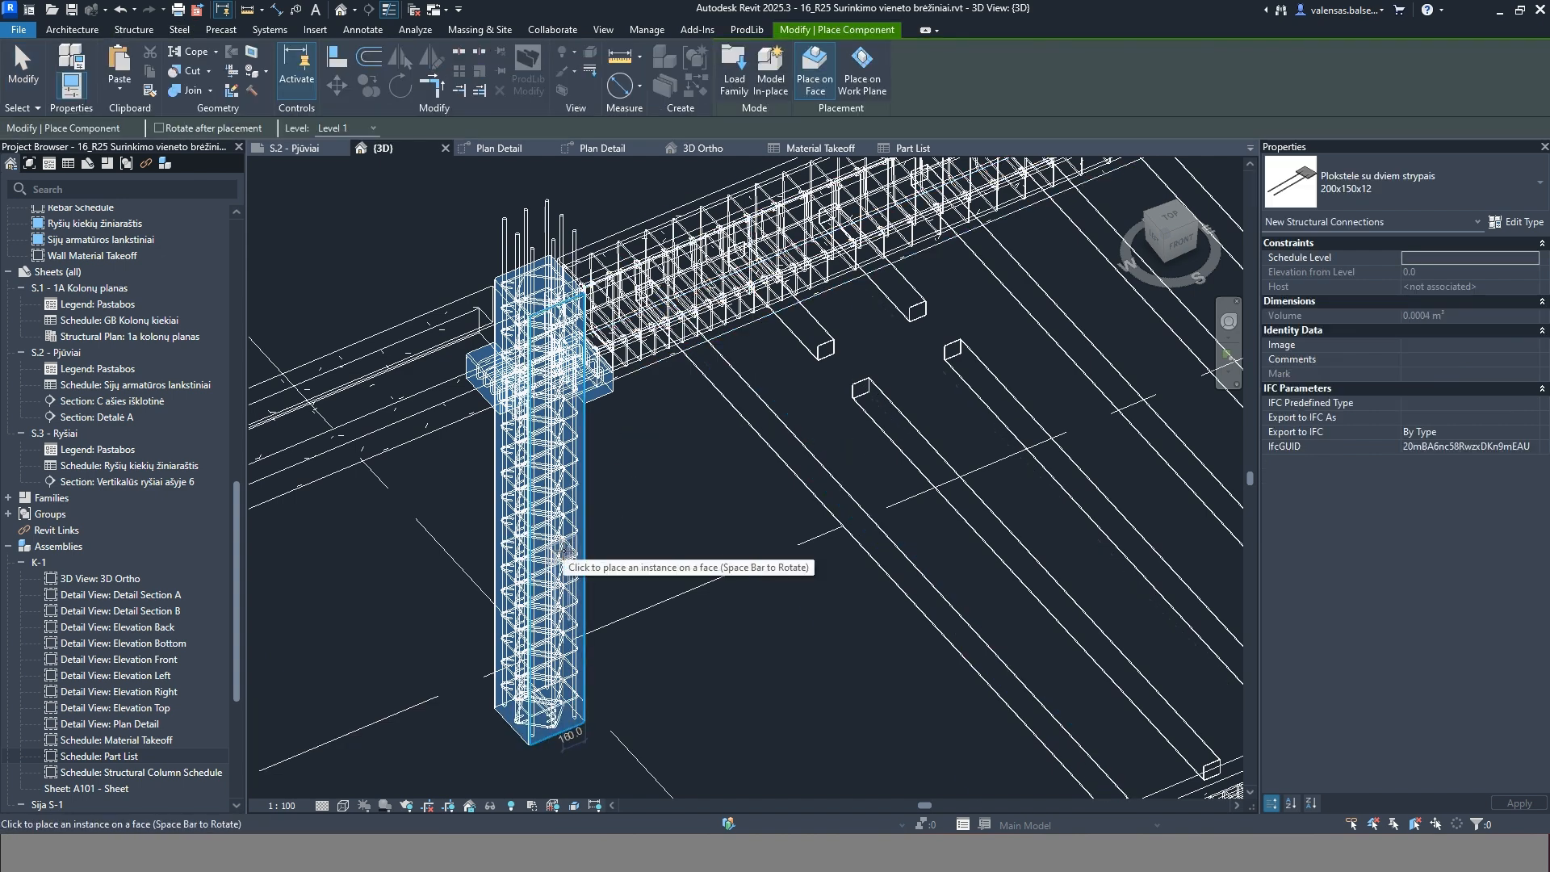
key(Escape)
key(Escape)
Edit the K-1 assembly, adding the two-bar embedded plate on the column's face, and finish editing
click(575, 557)
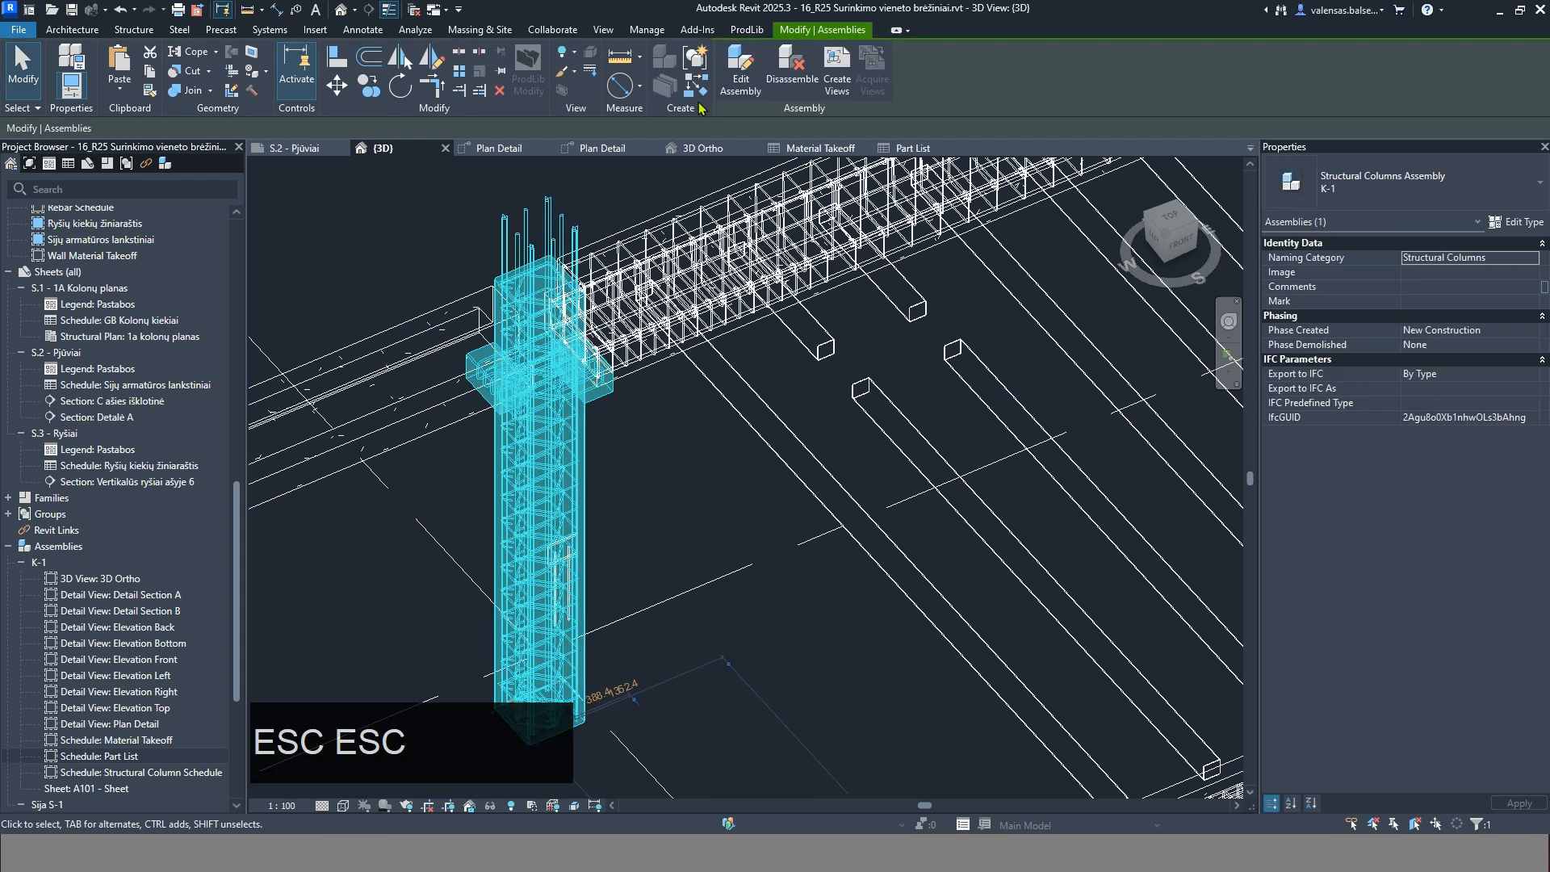
click(740, 68)
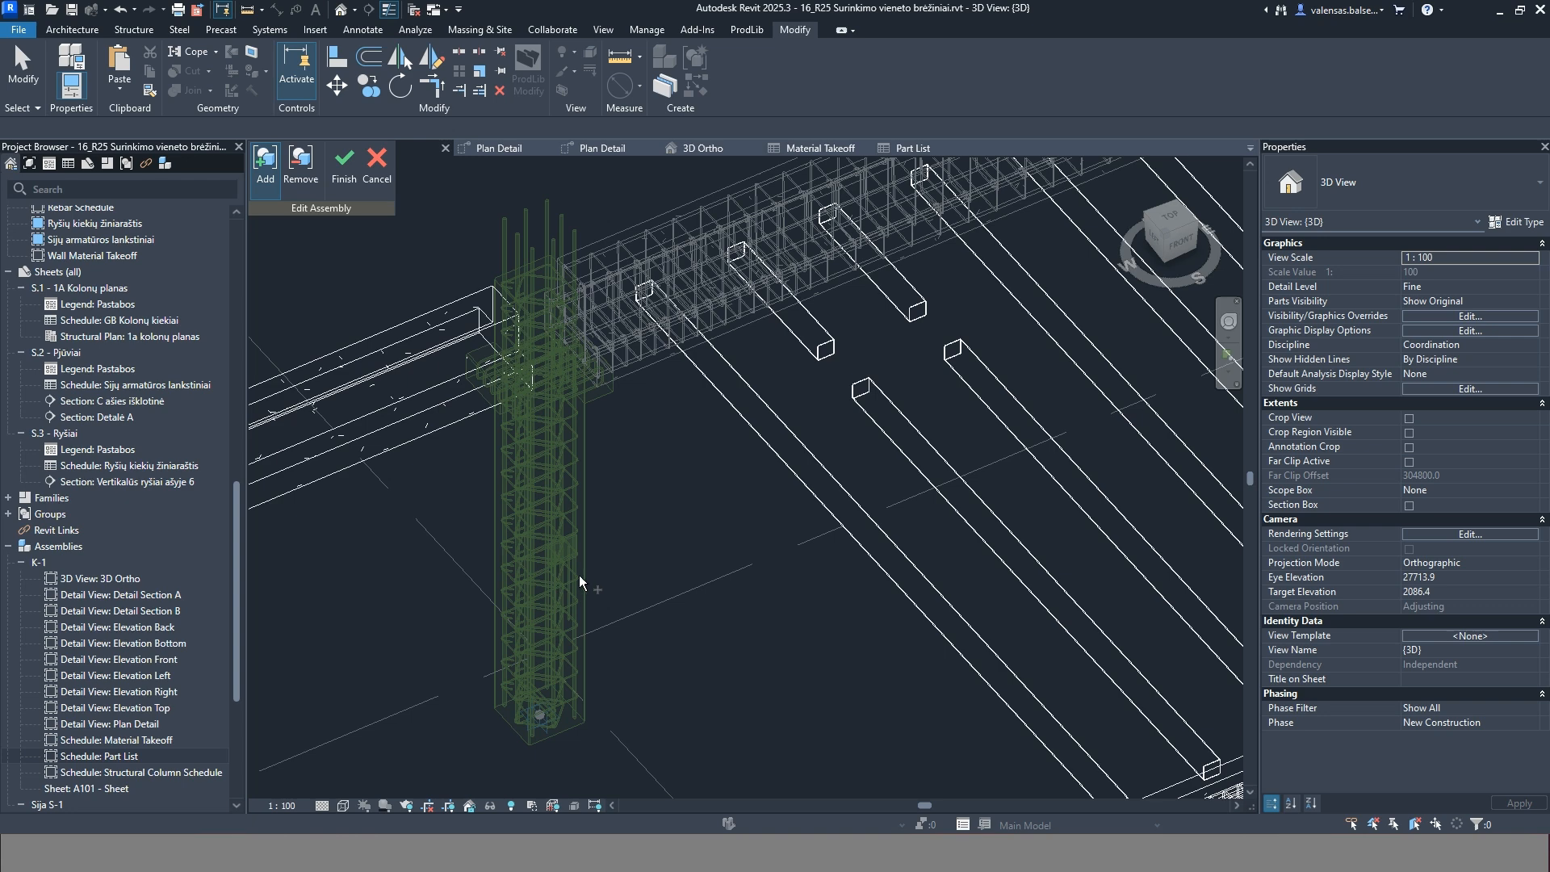
click(343, 179)
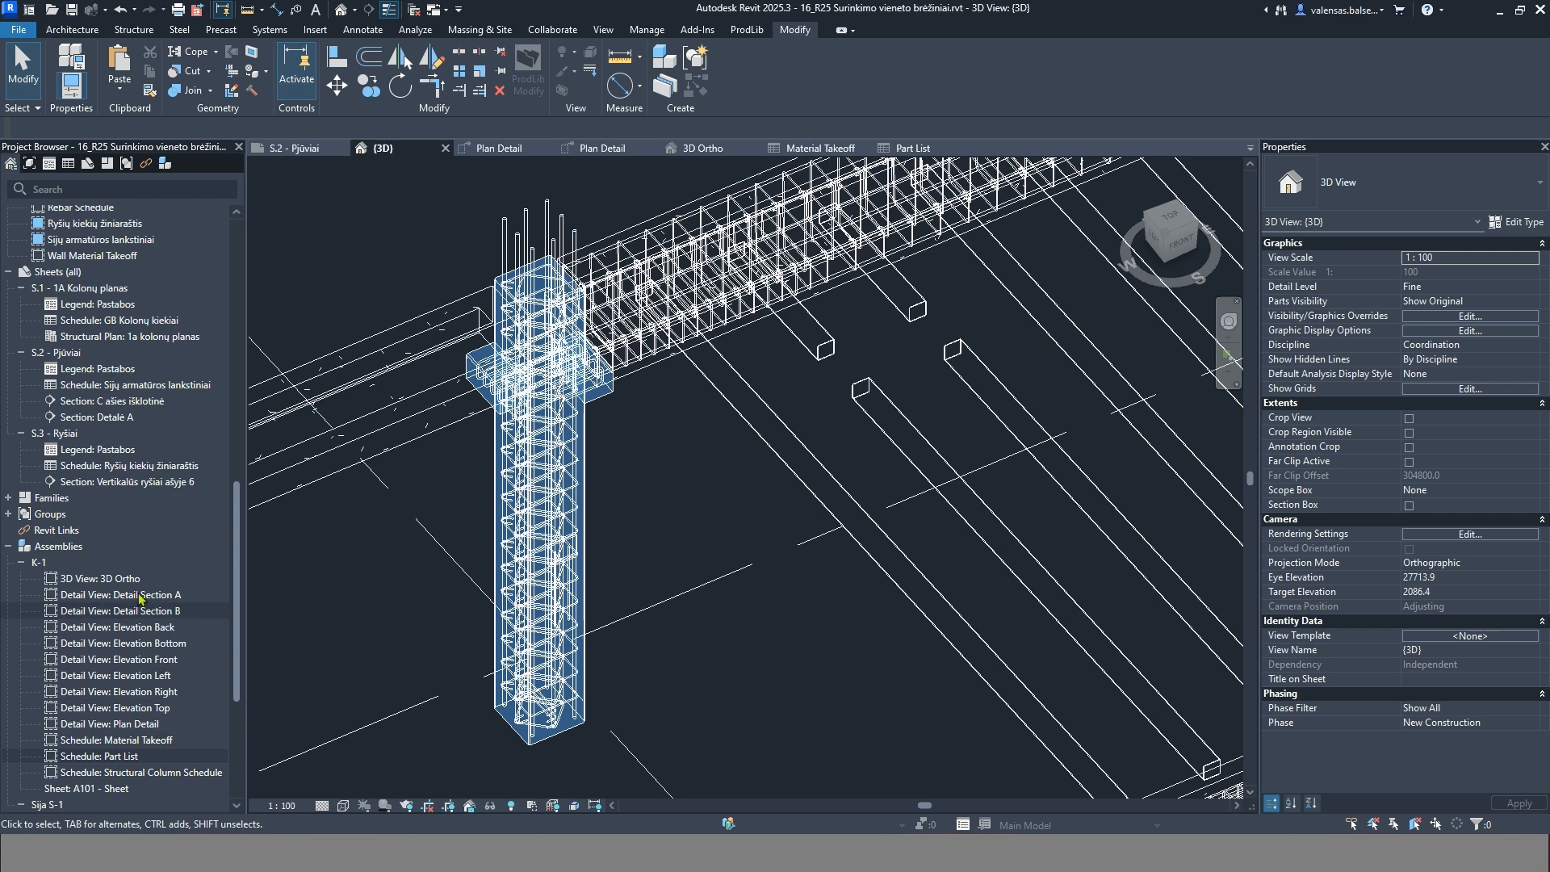
Open K-1's 3D Ortho view, switch it to a shaded visual style and inspect the plate on the column
double_click(102, 578)
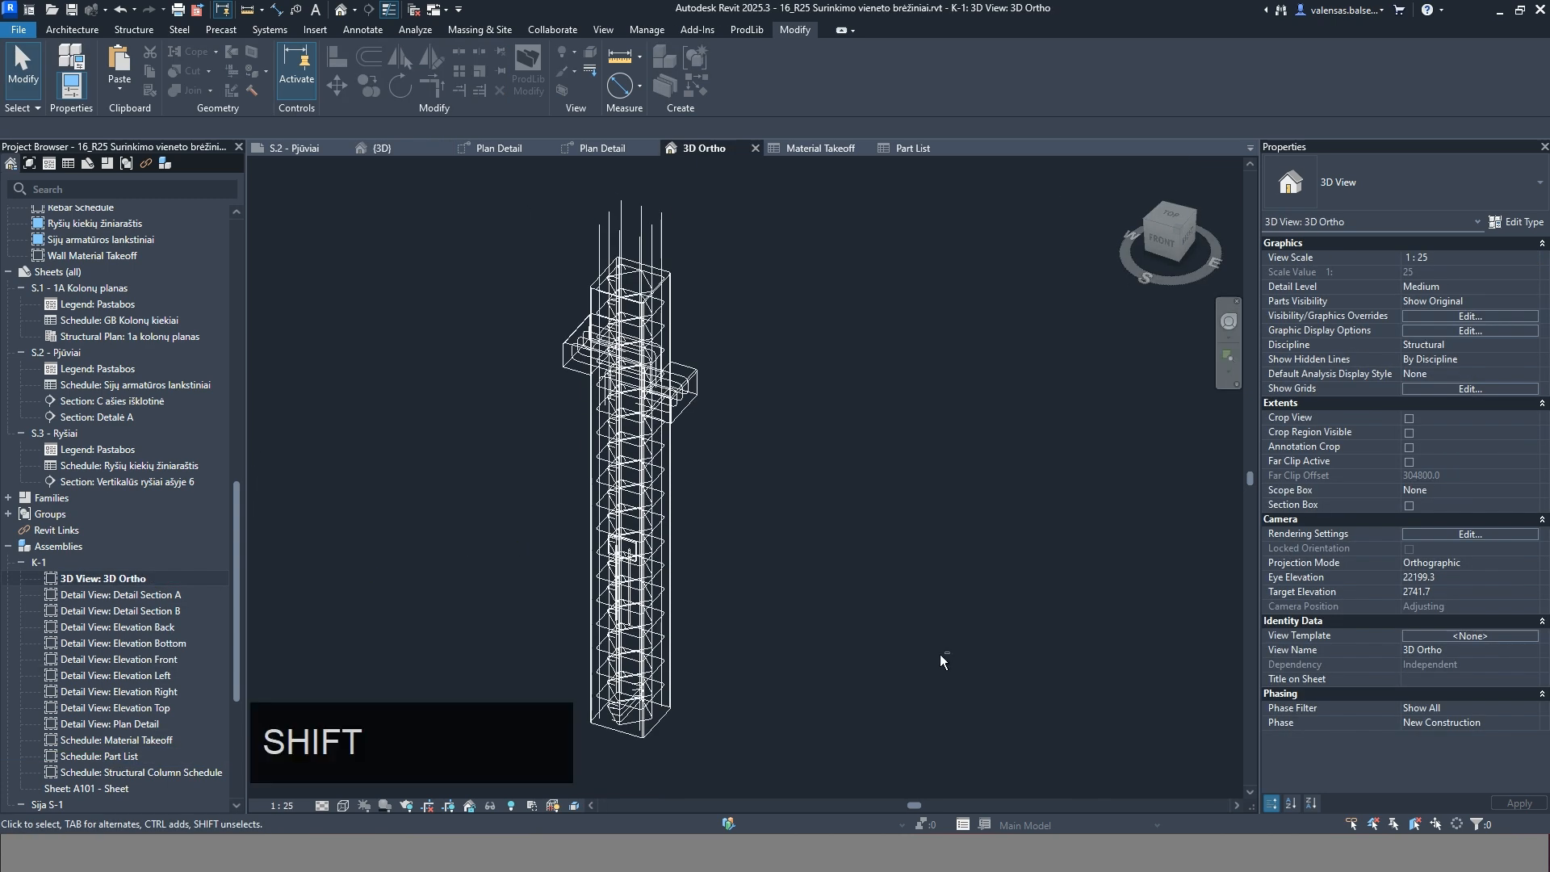
shift+middle_drag(941, 657, 891, 659)
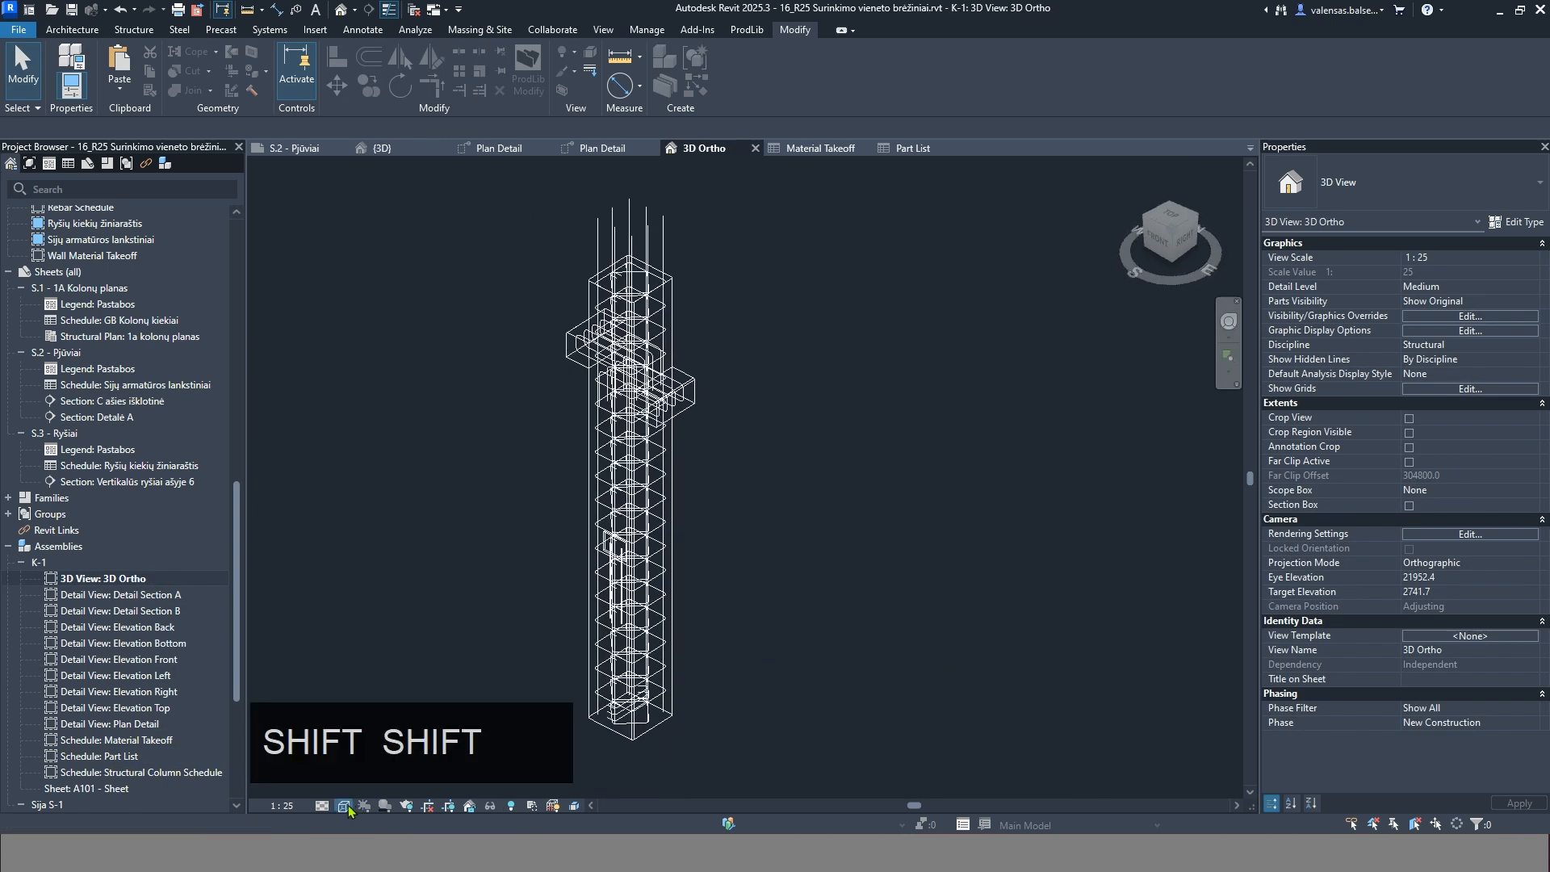
click(342, 805)
click(373, 739)
scroll(654, 618, up, 2)
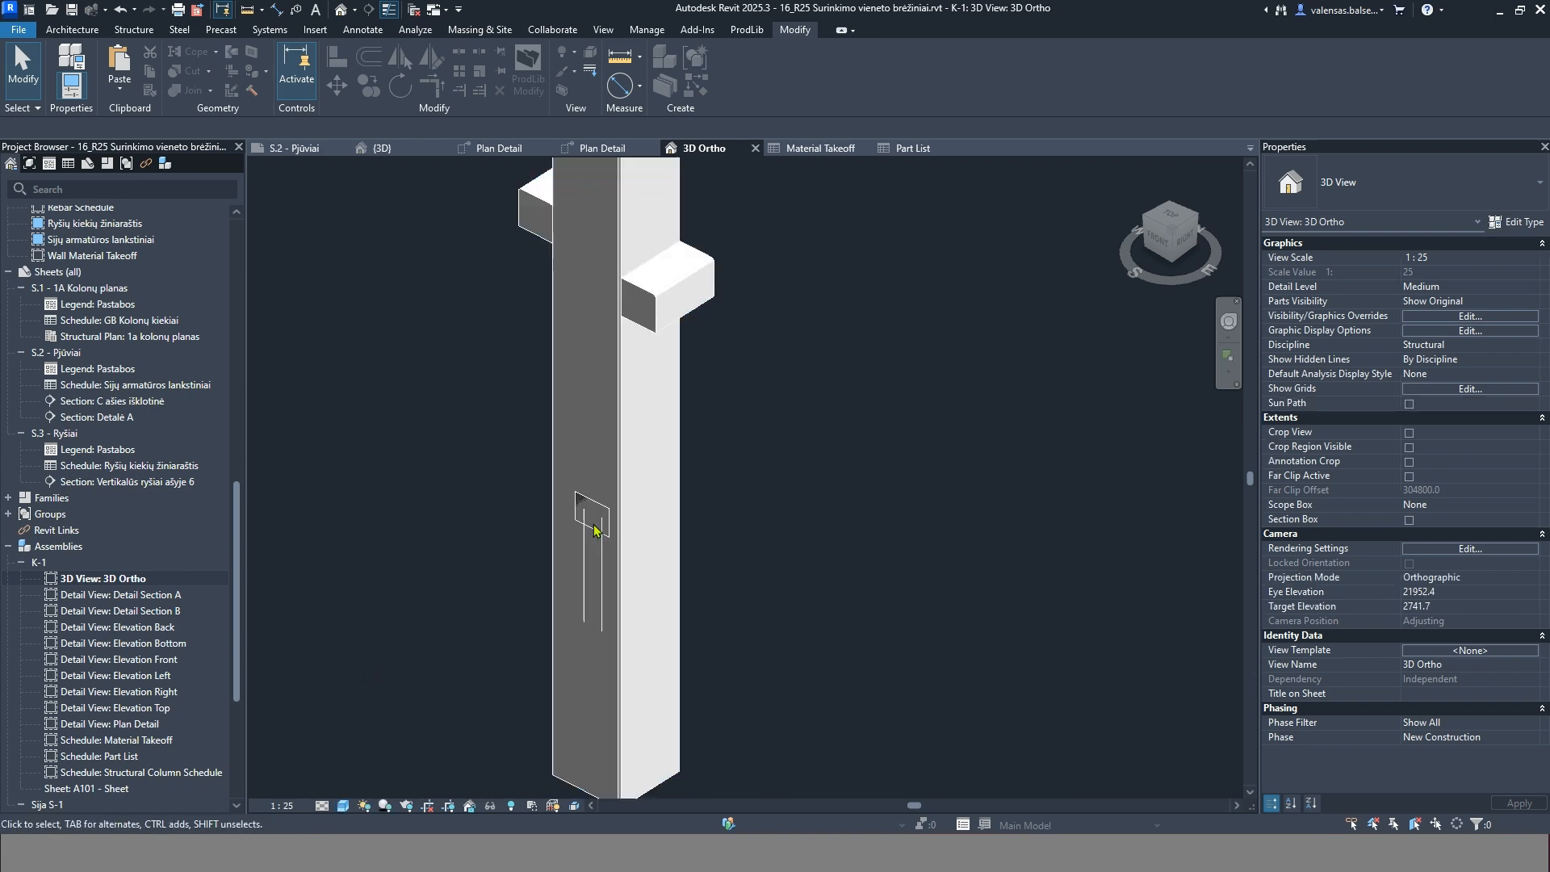
scroll(804, 628, down, 2)
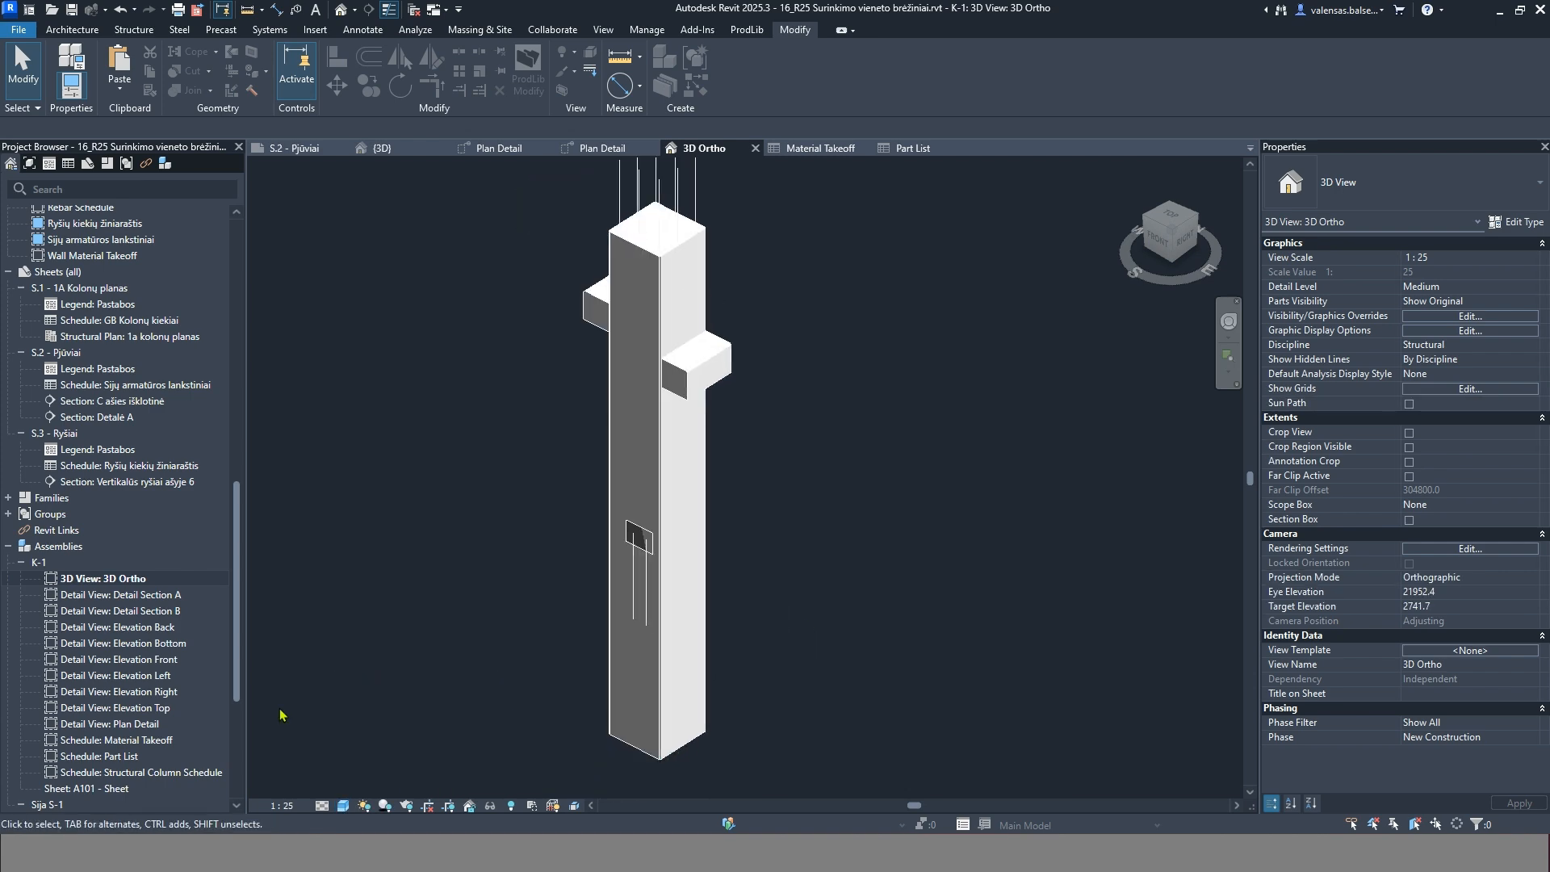
Check K-1's Part List for the plate and its bars, and open its Structural Column Schedule
click(117, 740)
double_click(121, 757)
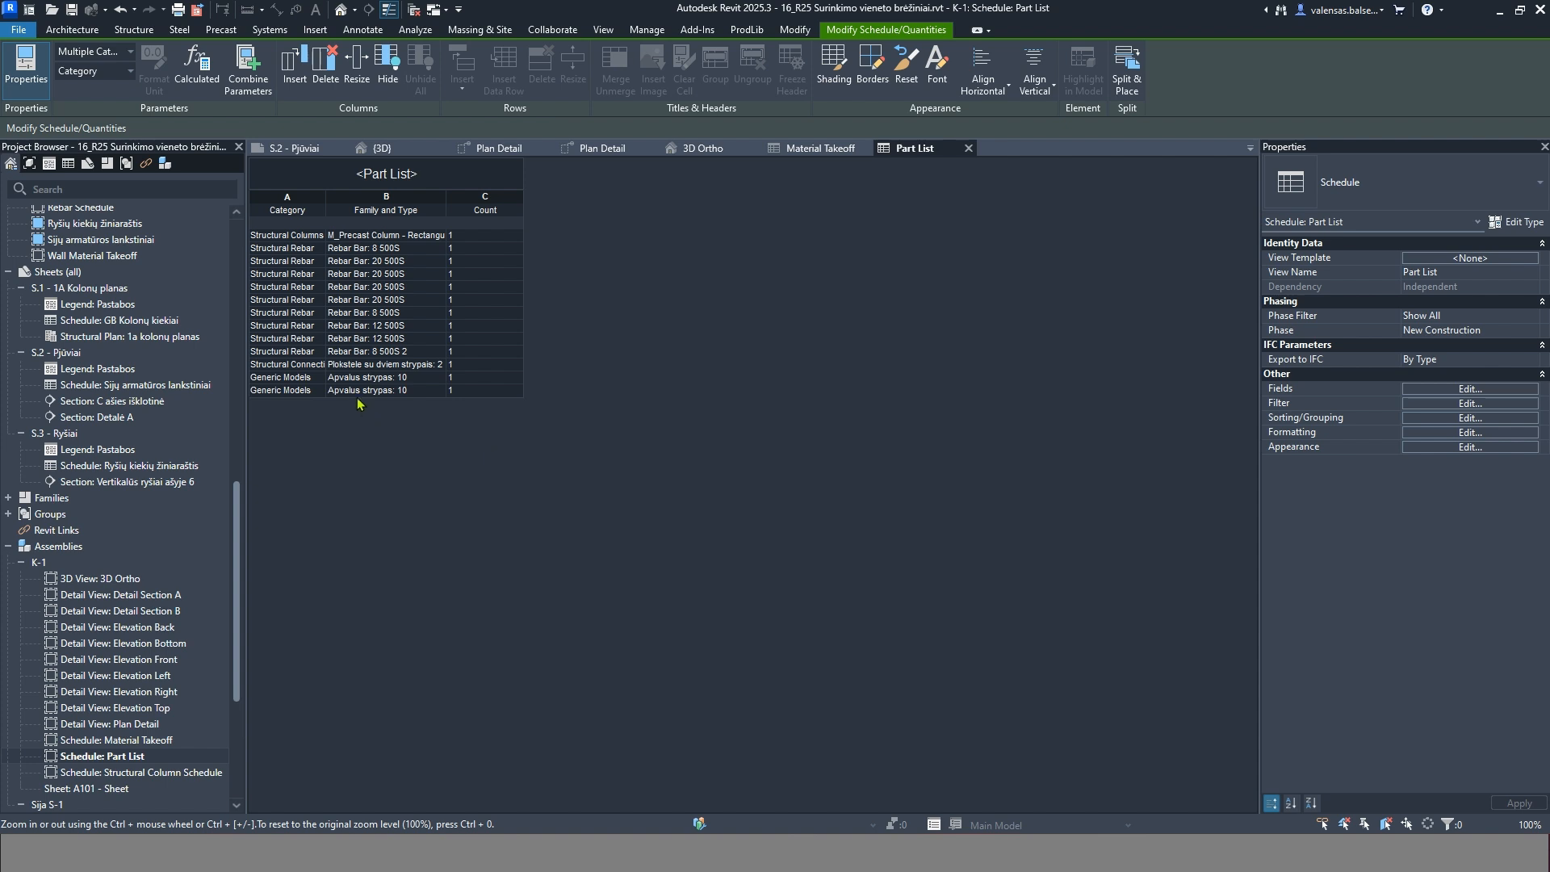
click(373, 366)
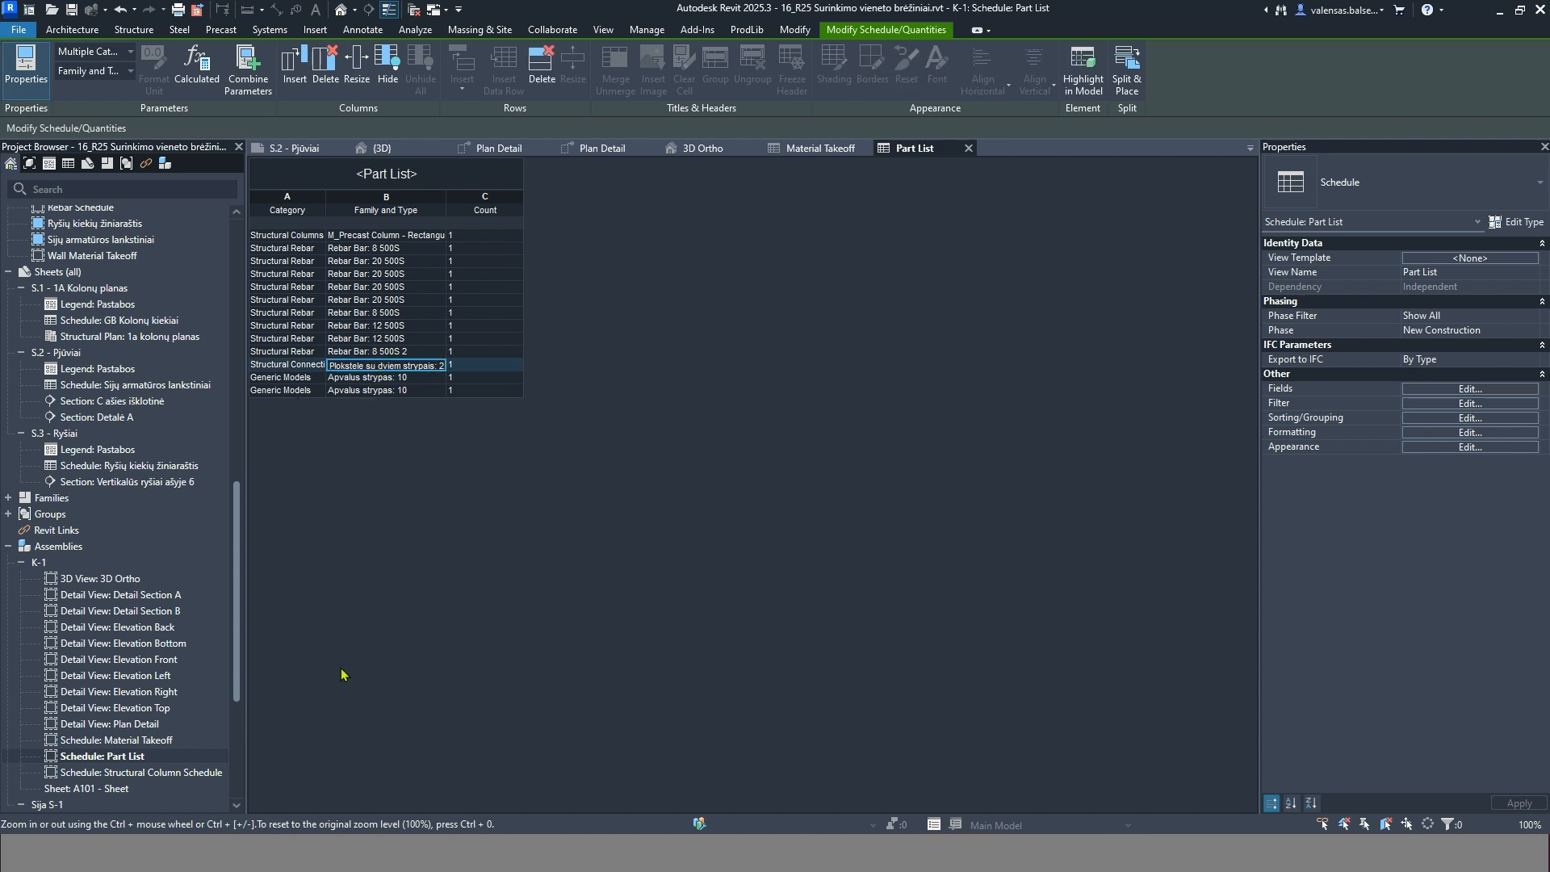
double_click(137, 772)
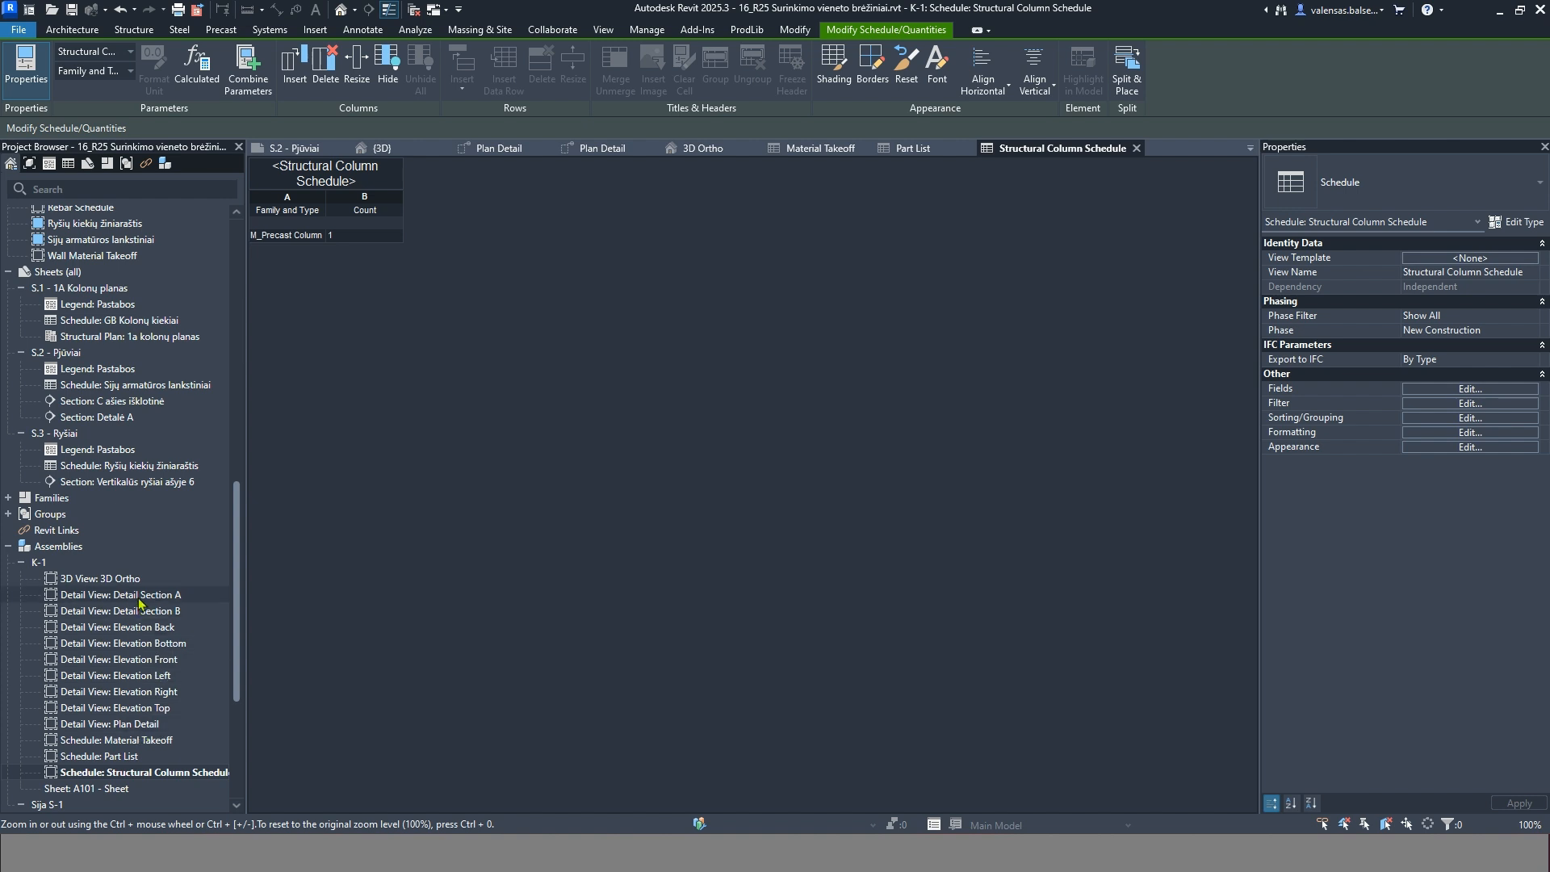
Examine K-1's Elevation Top and Elevation Front detail views, including the column's corbel
double_click(155, 708)
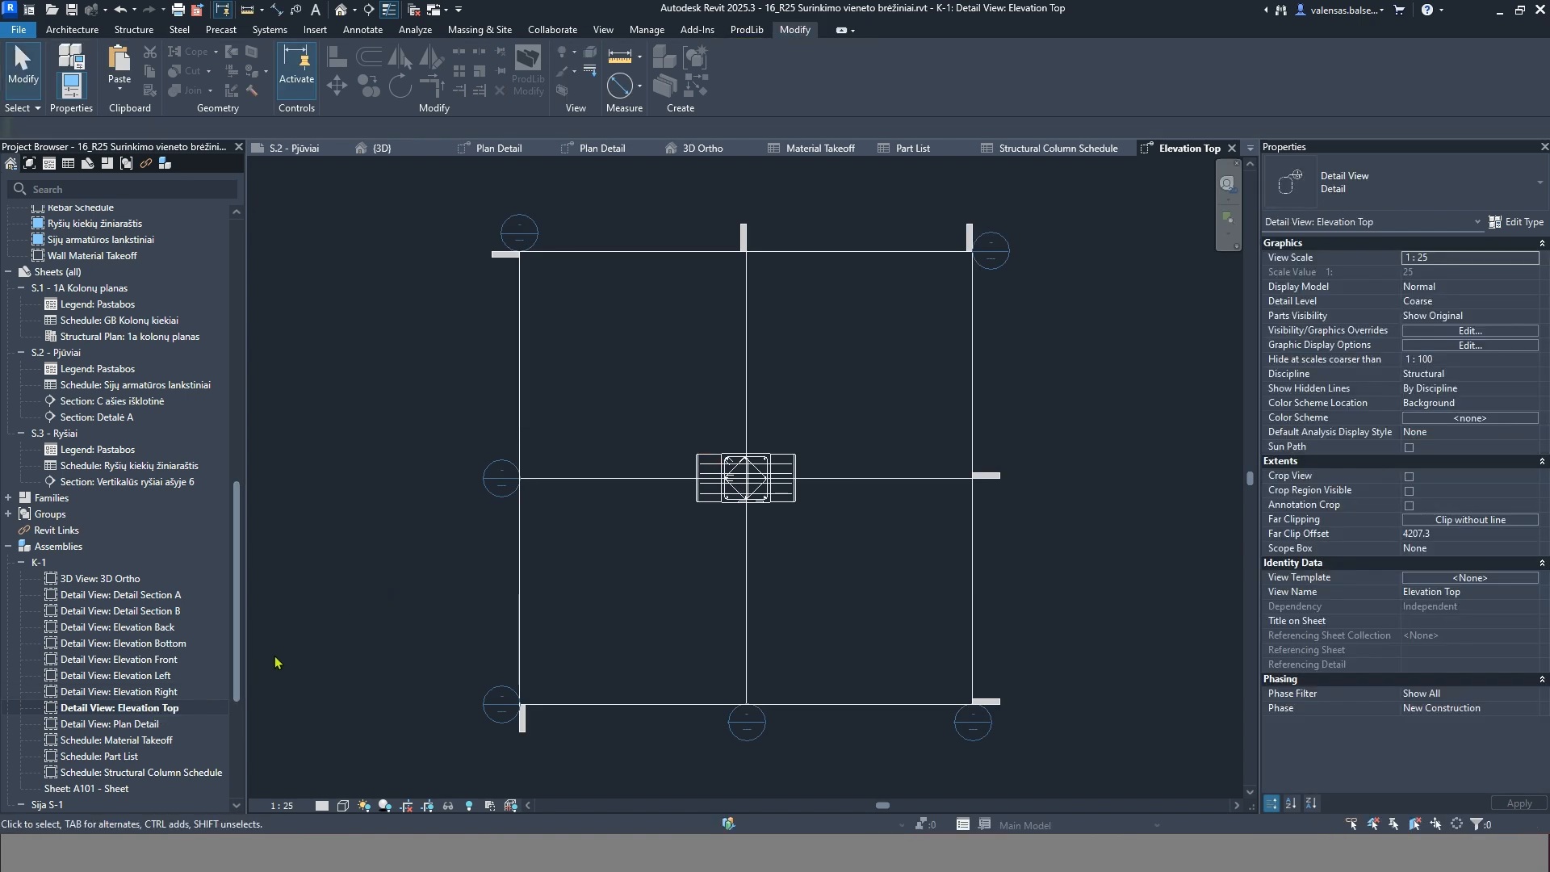
double_click(153, 659)
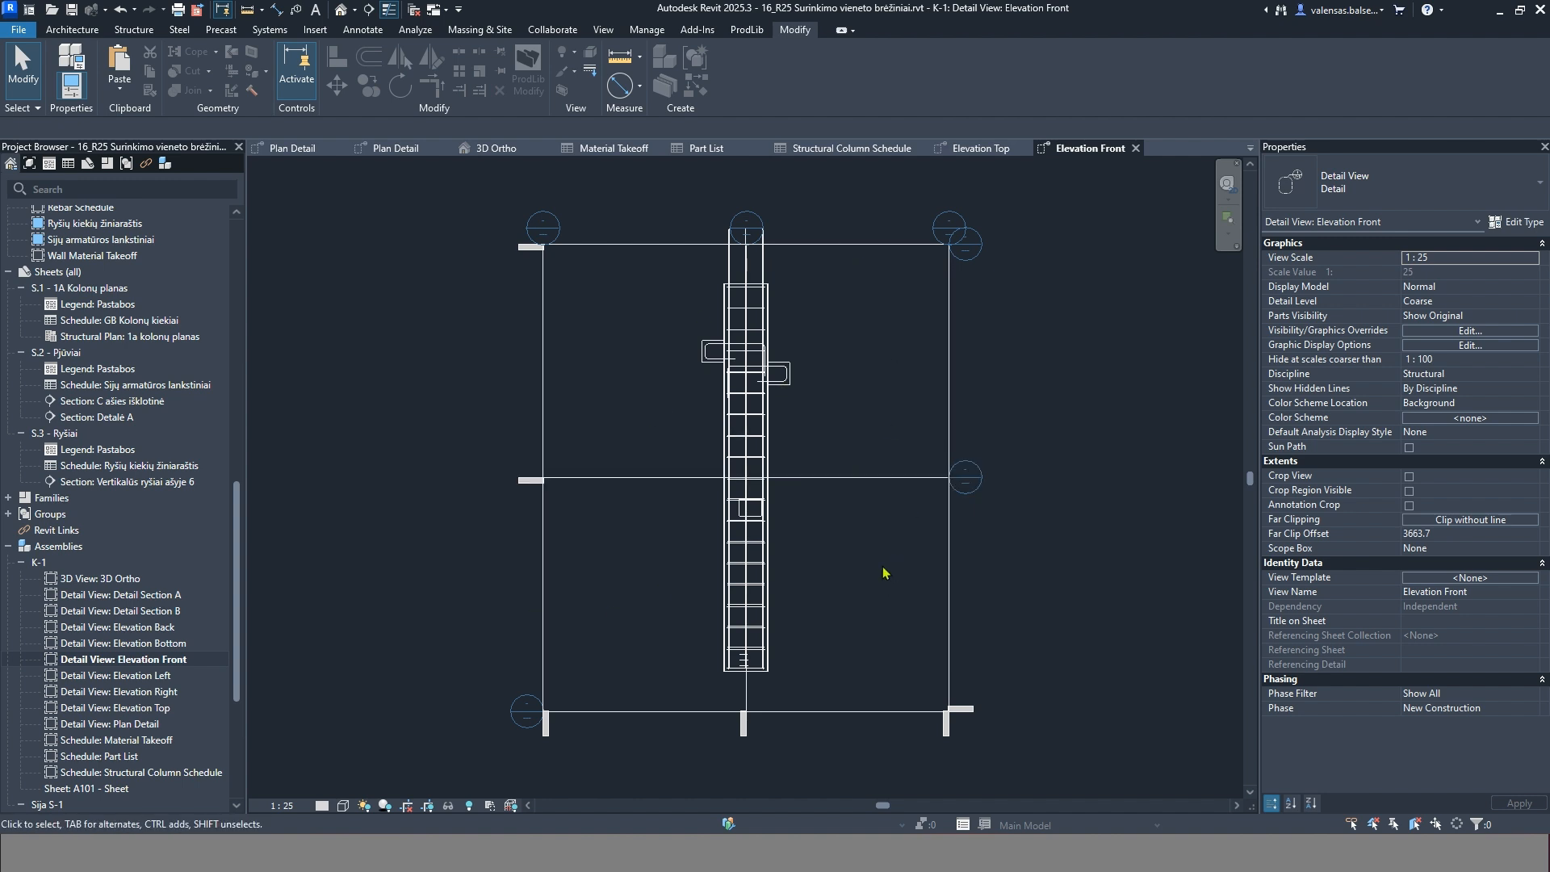
click(791, 377)
click(869, 587)
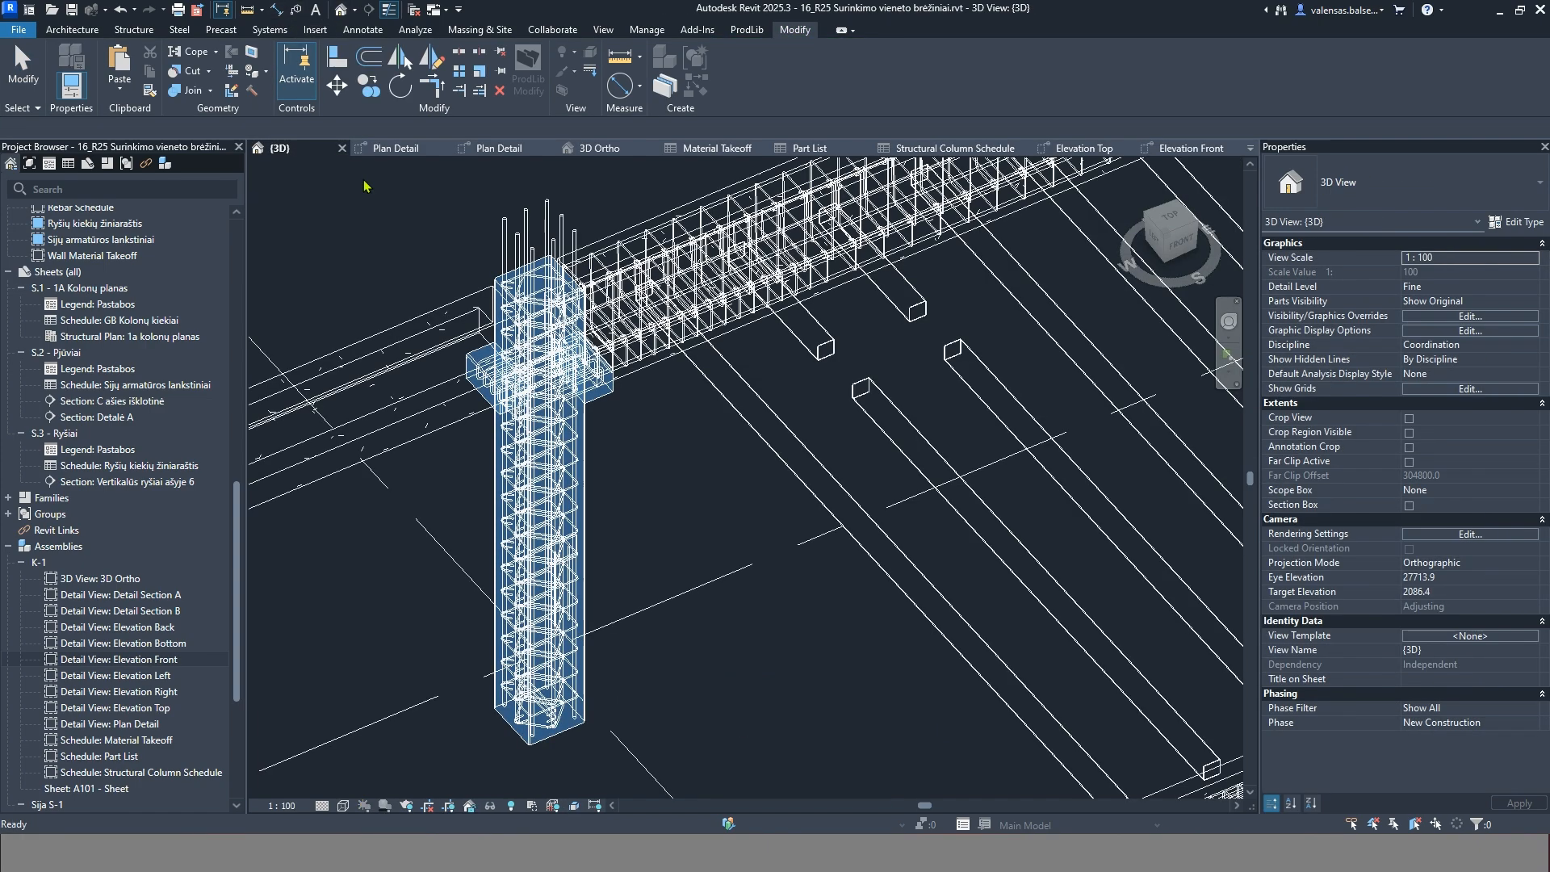
Open K-1 for assembly editing in the full 3D view, examine the assembly origin's axes from another angle, and finish editing
click(340, 10)
scroll(694, 533, up, 4)
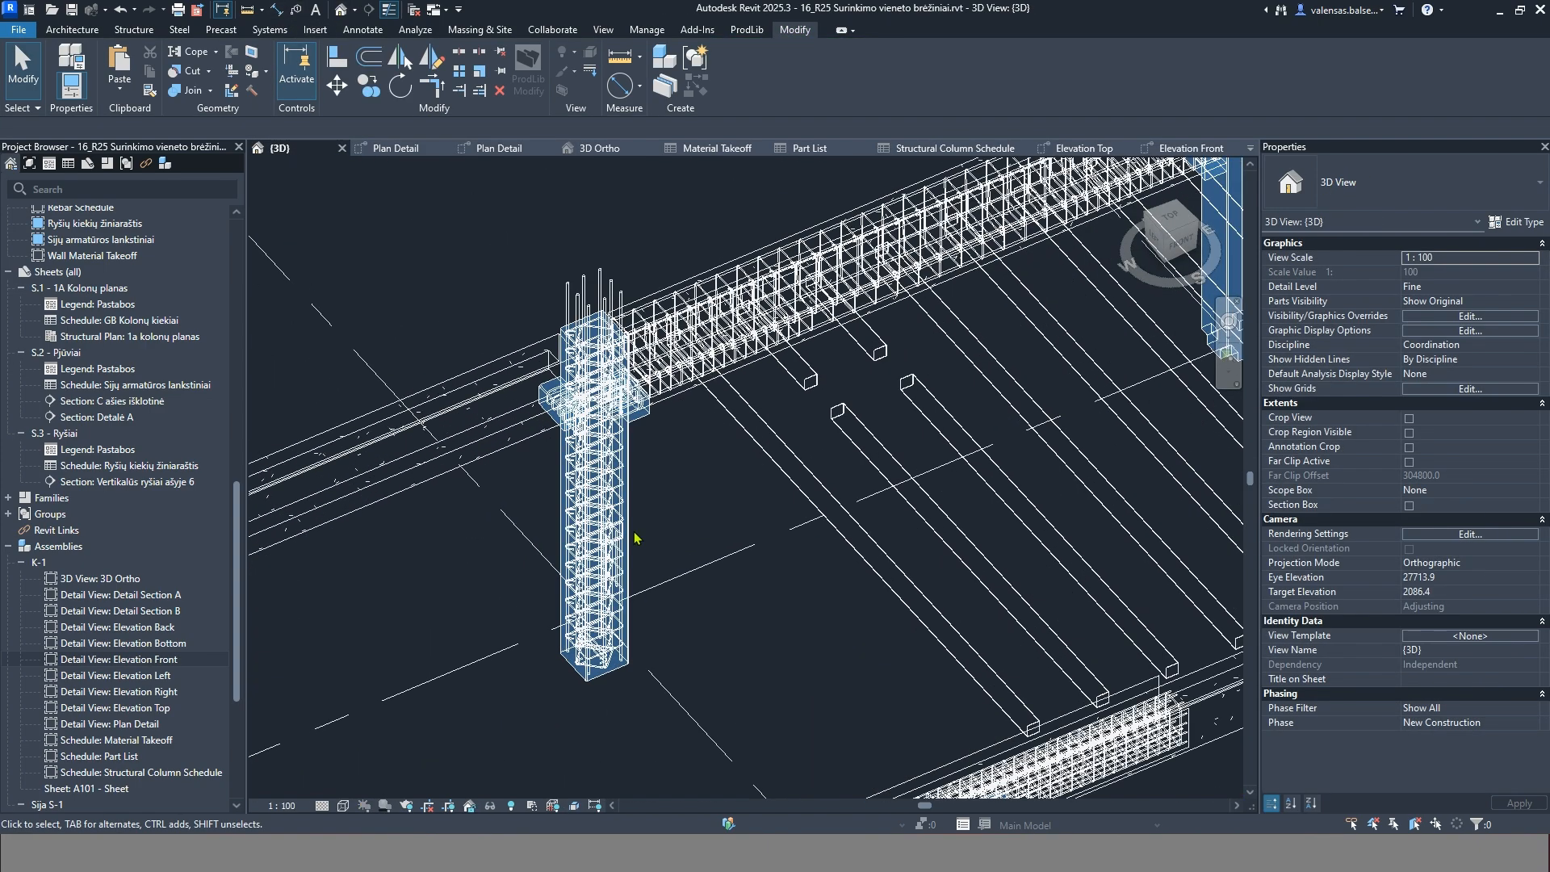
click(630, 543)
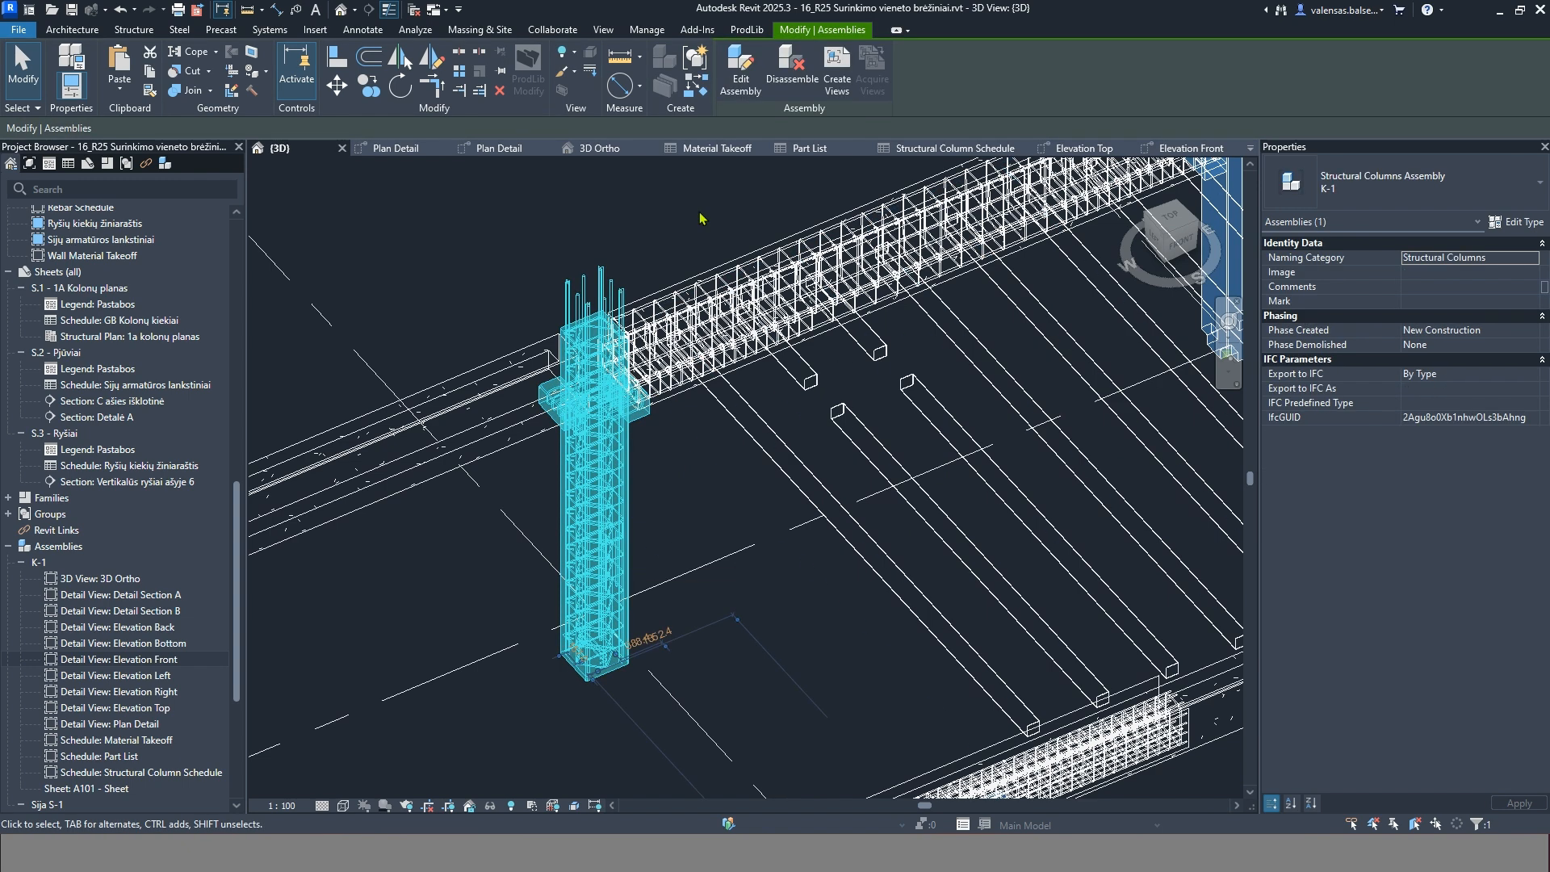
click(740, 78)
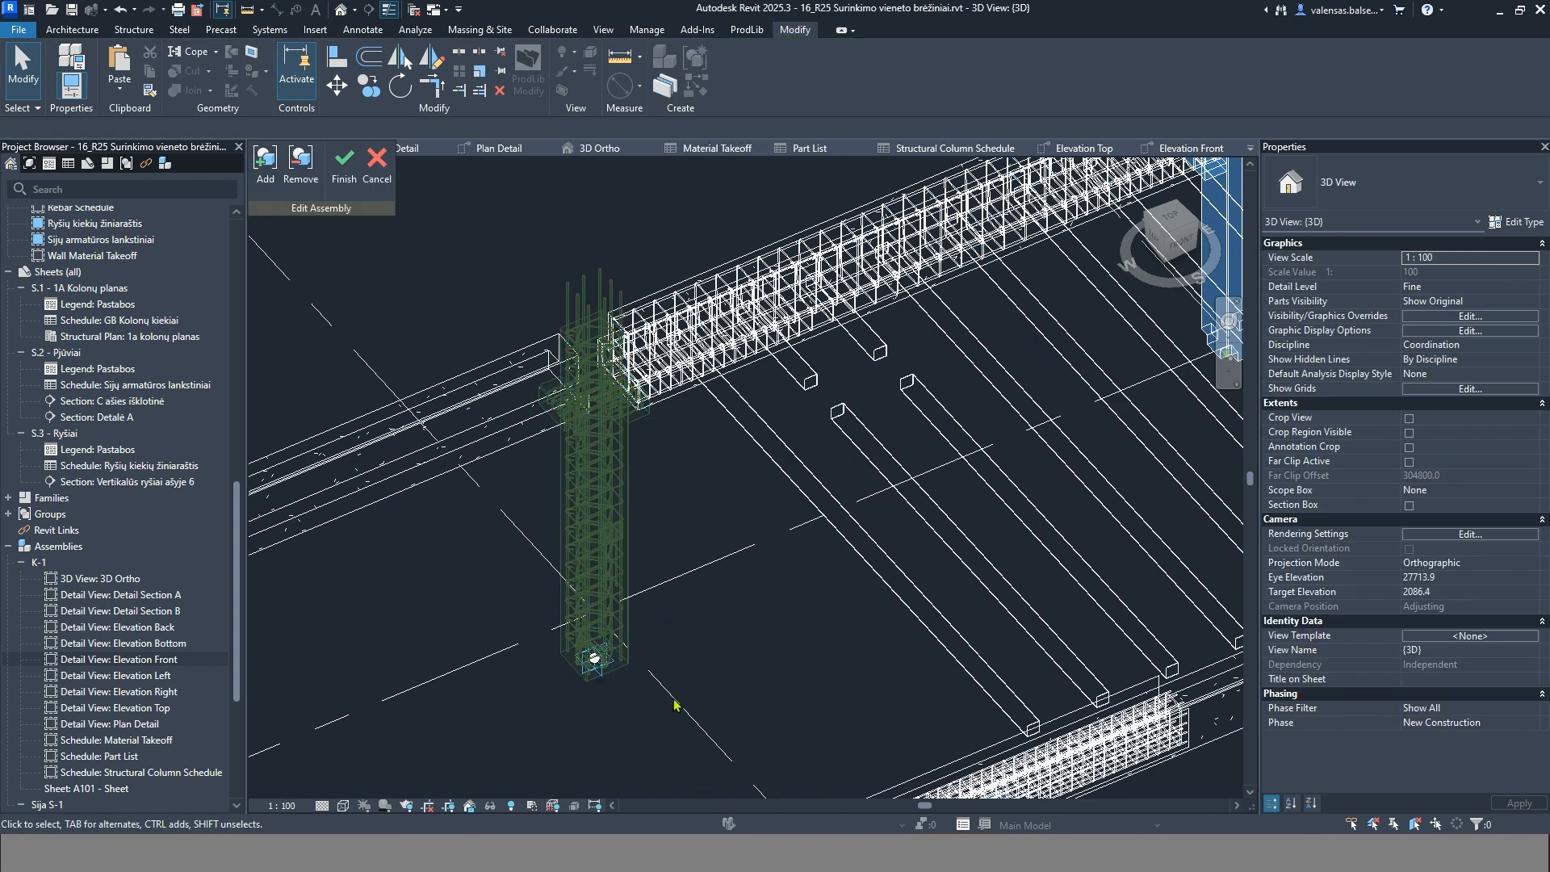
click(597, 678)
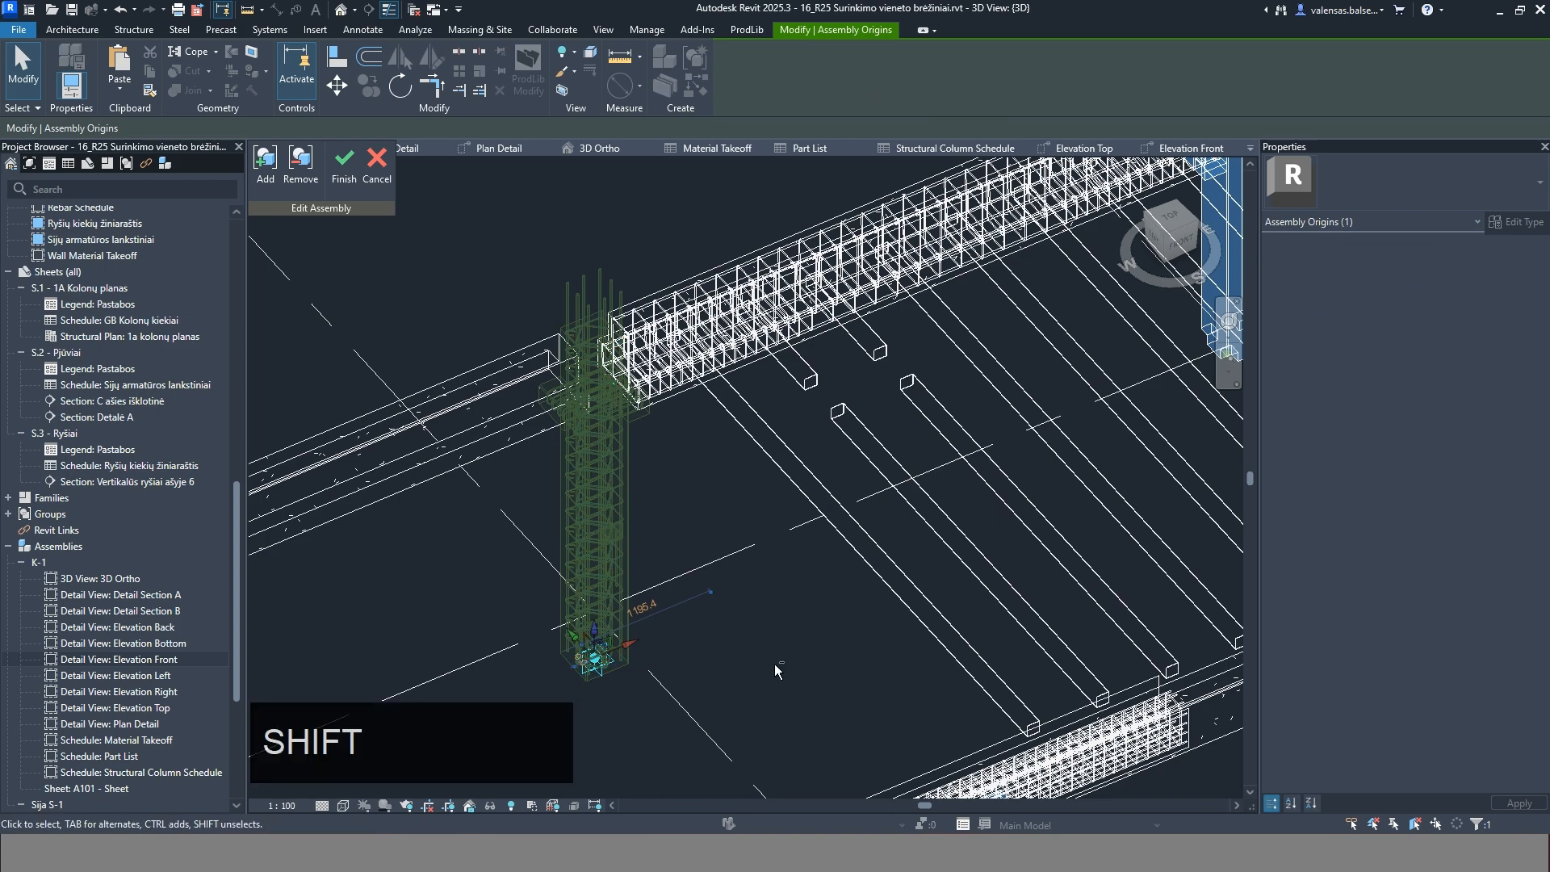
shift+middle_drag(776, 669, 565, 647)
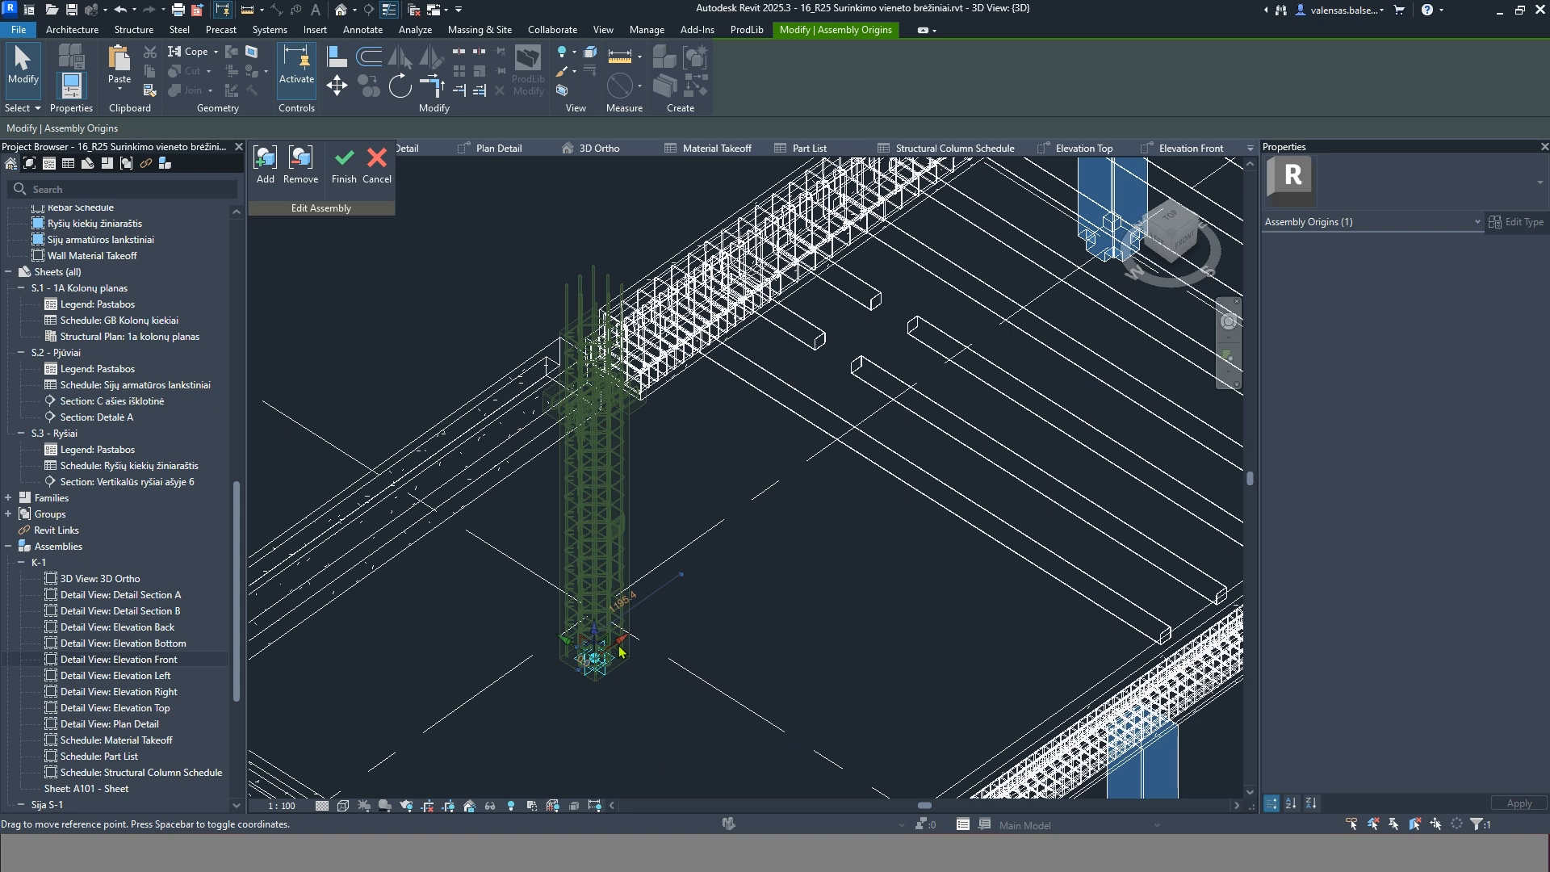
click(654, 636)
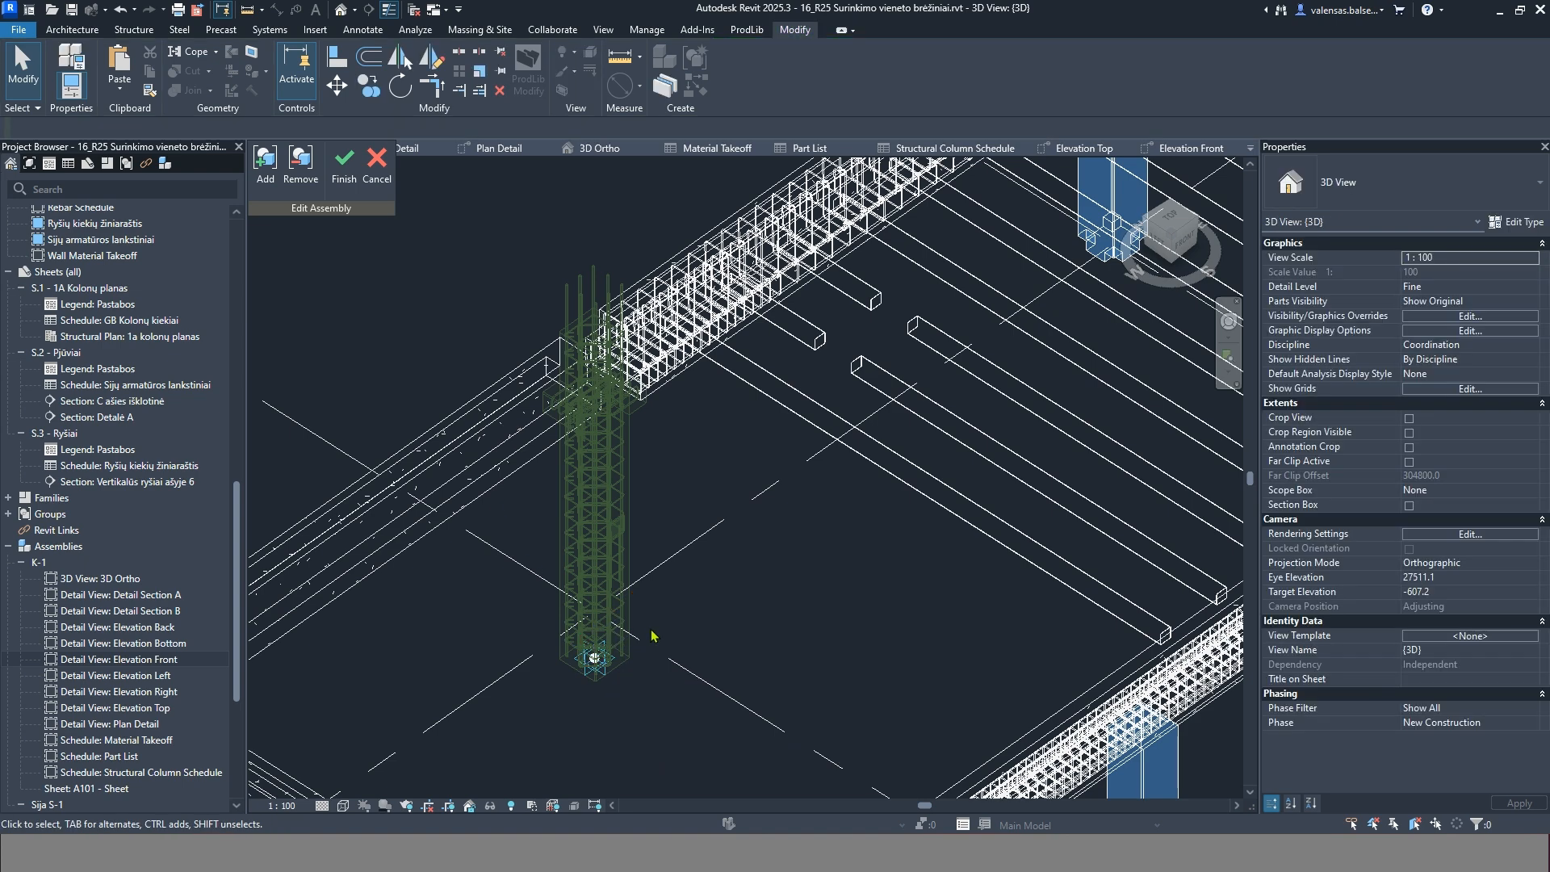
click(603, 671)
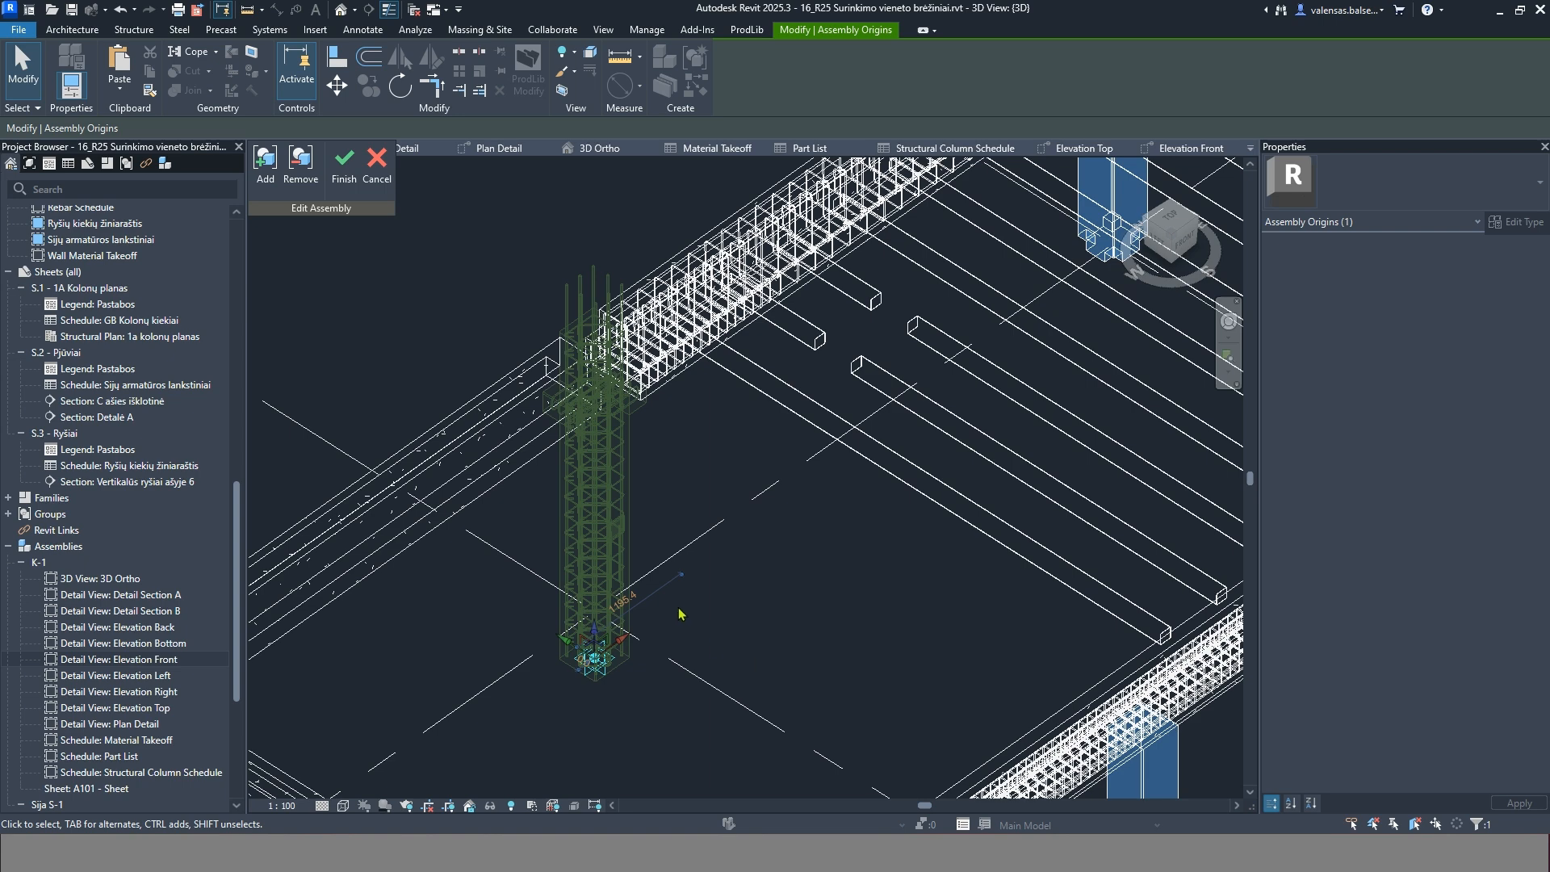
scroll(680, 614, down, 3)
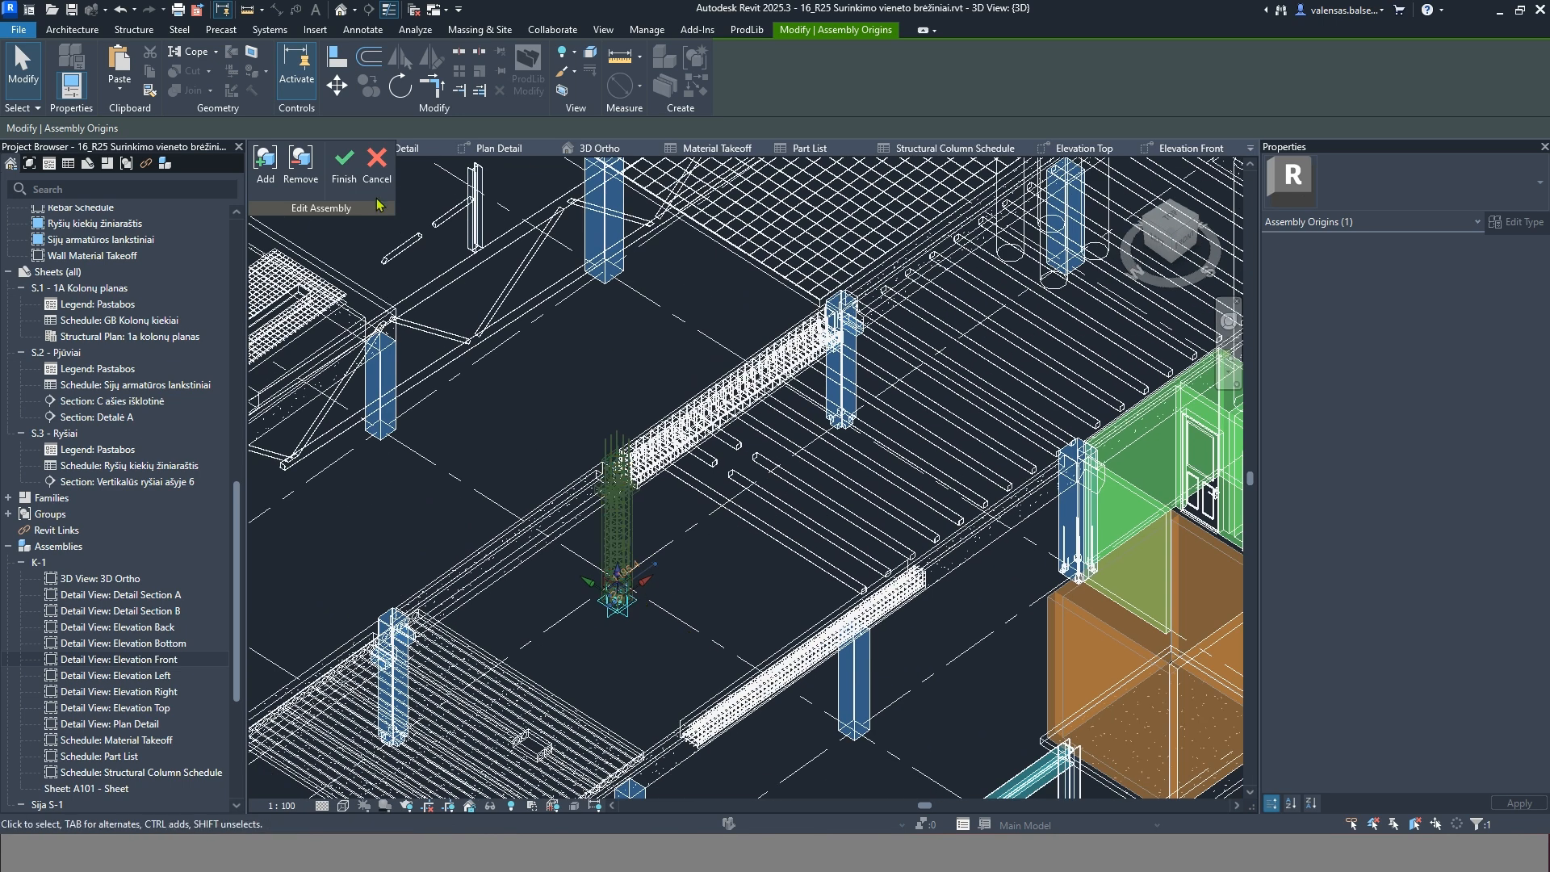
click(343, 161)
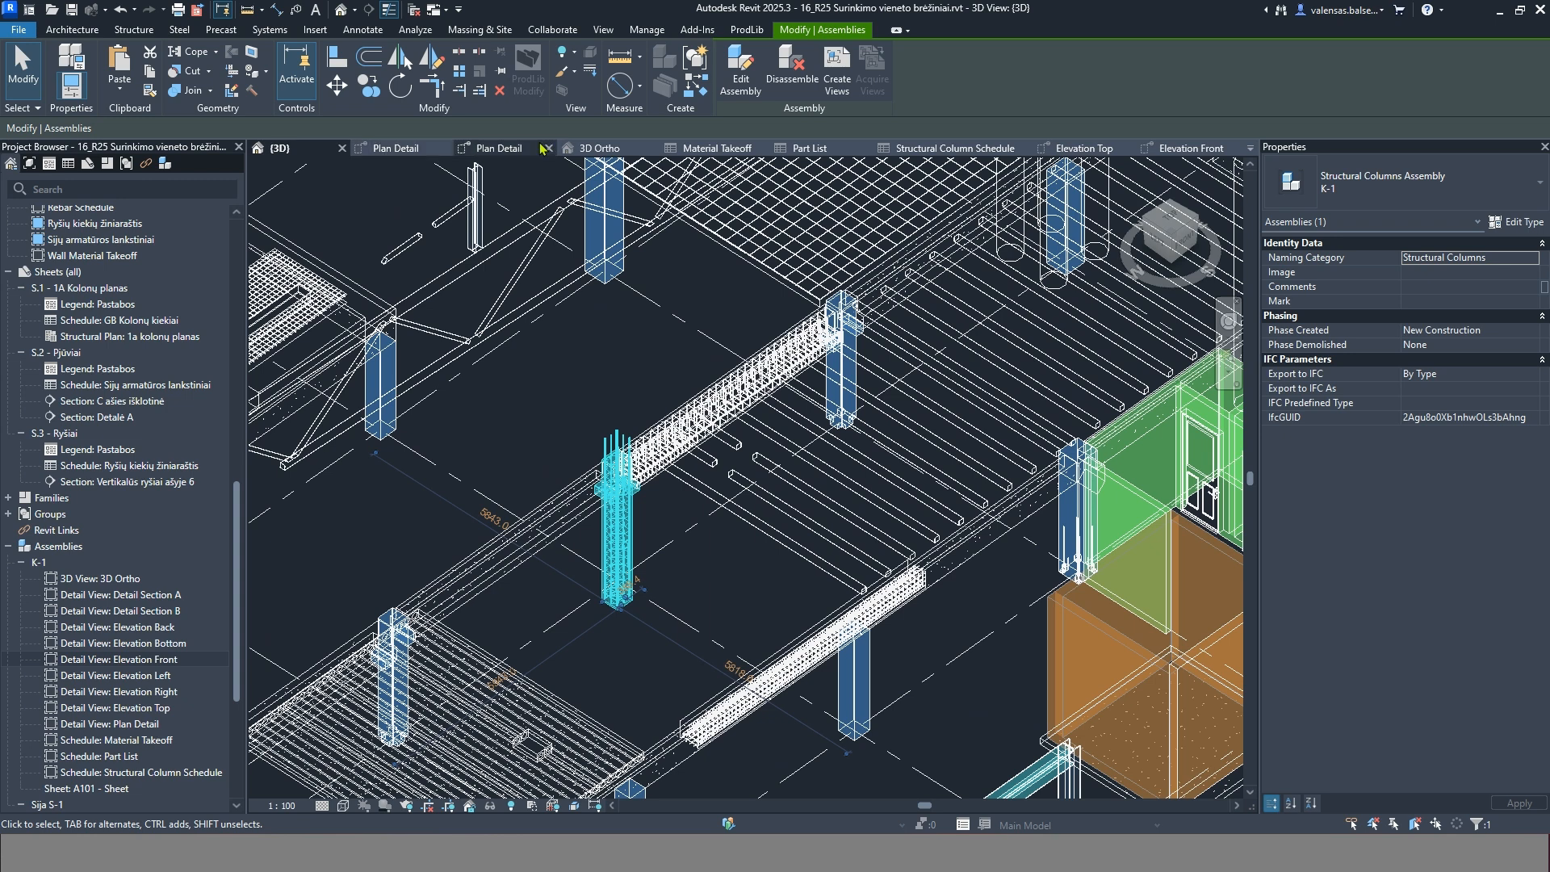
Close the other open views, open sheet S.2 - Pjūviai and activate its C ašies išklotinė section view
click(545, 148)
double_click(73, 375)
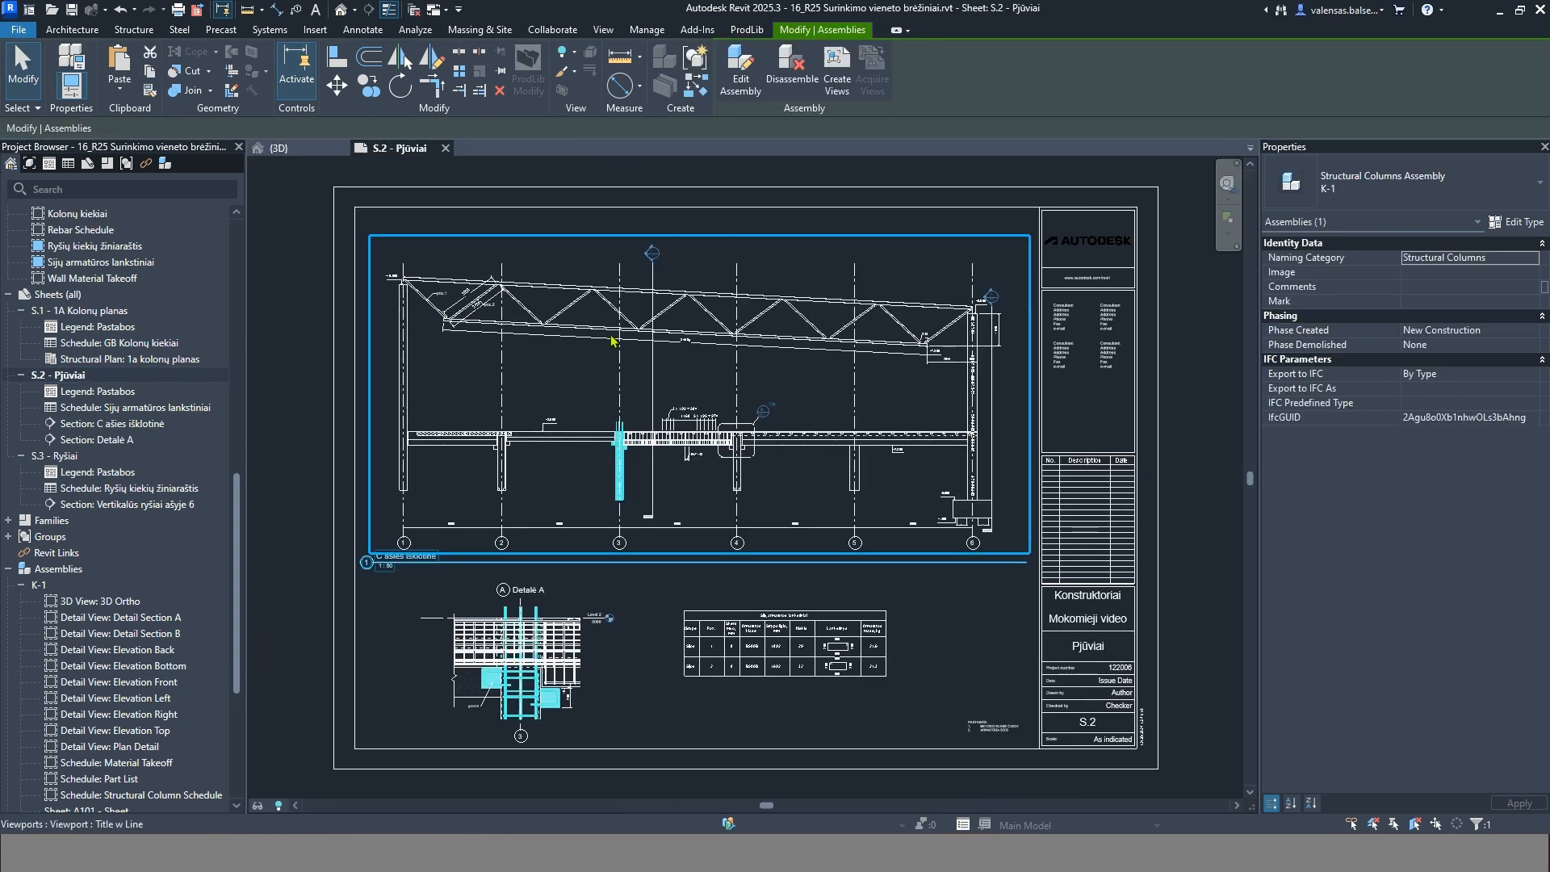
double_click(584, 348)
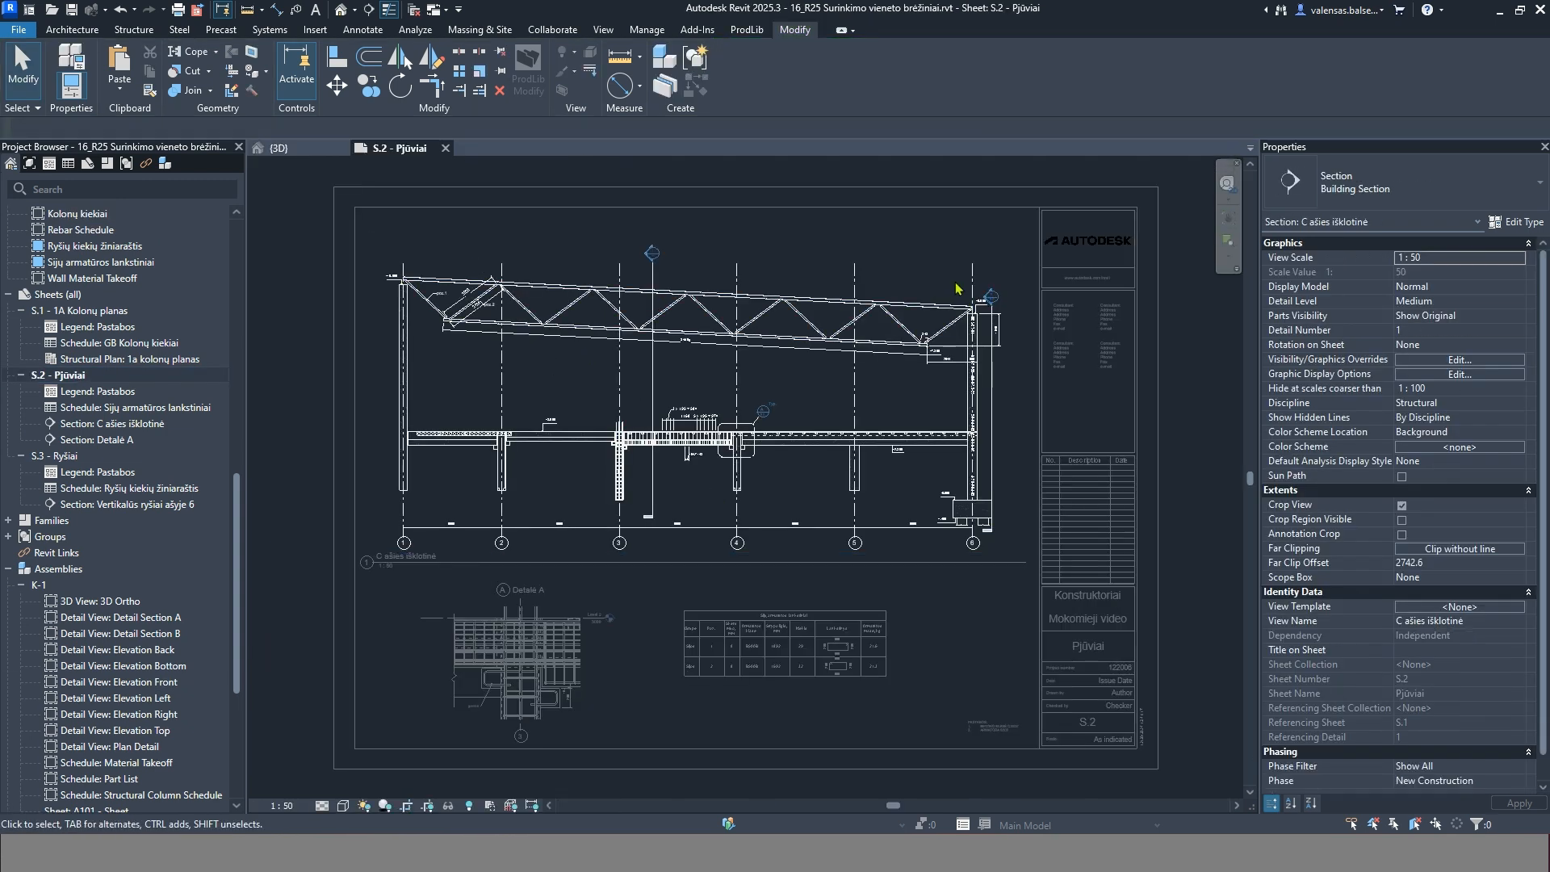
Try to create an assembly from the roof truss members, filtering the selection to Structural Framing (Chord) and (Web), and cancel it
drag(956, 288, 422, 339)
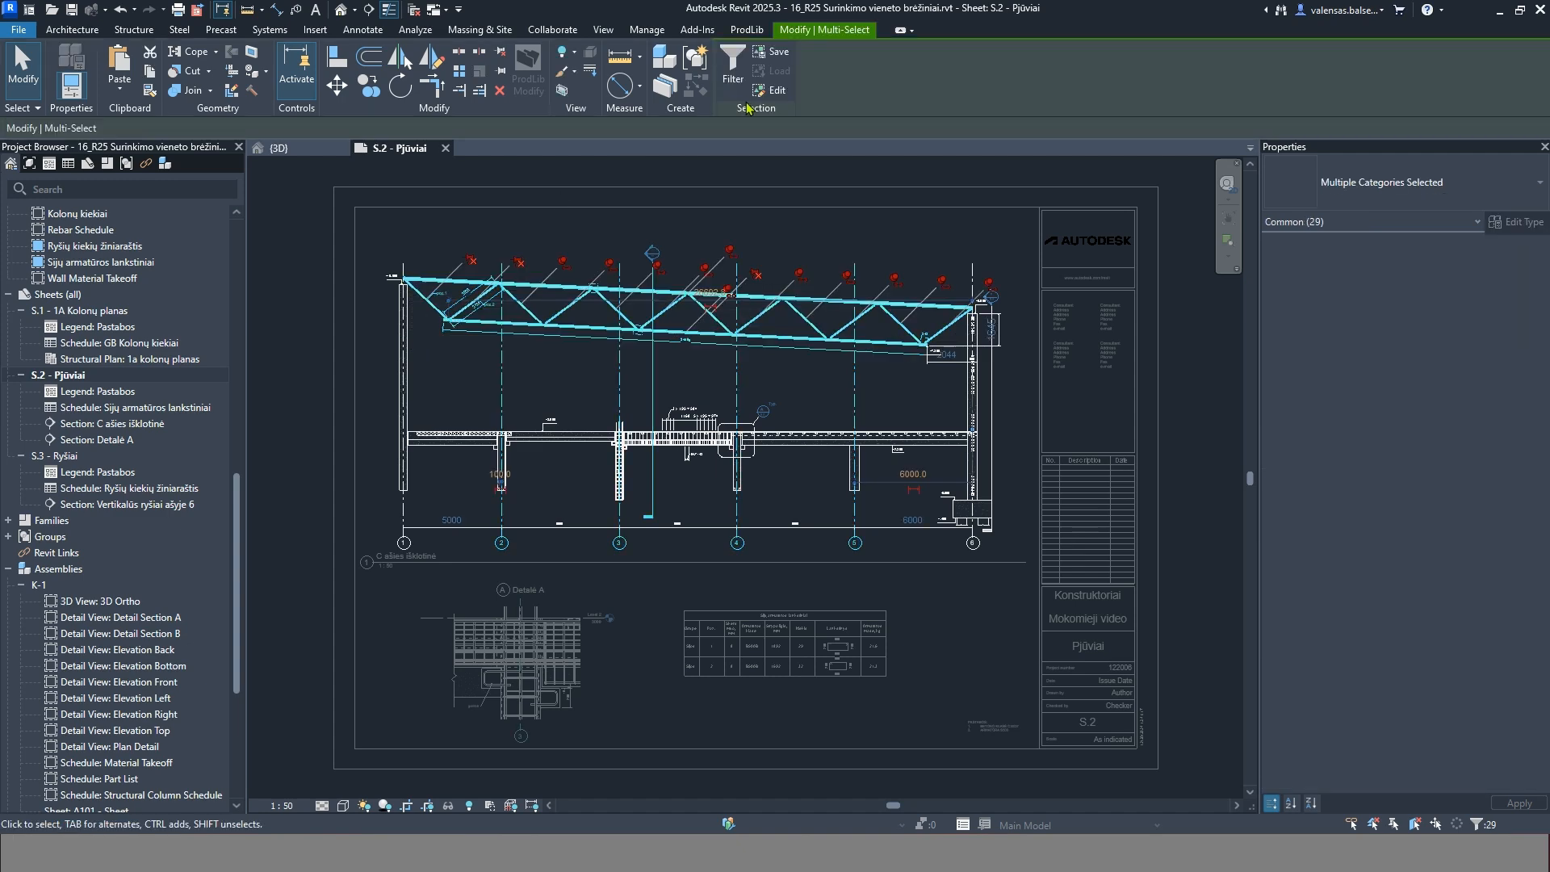
click(732, 63)
click(879, 345)
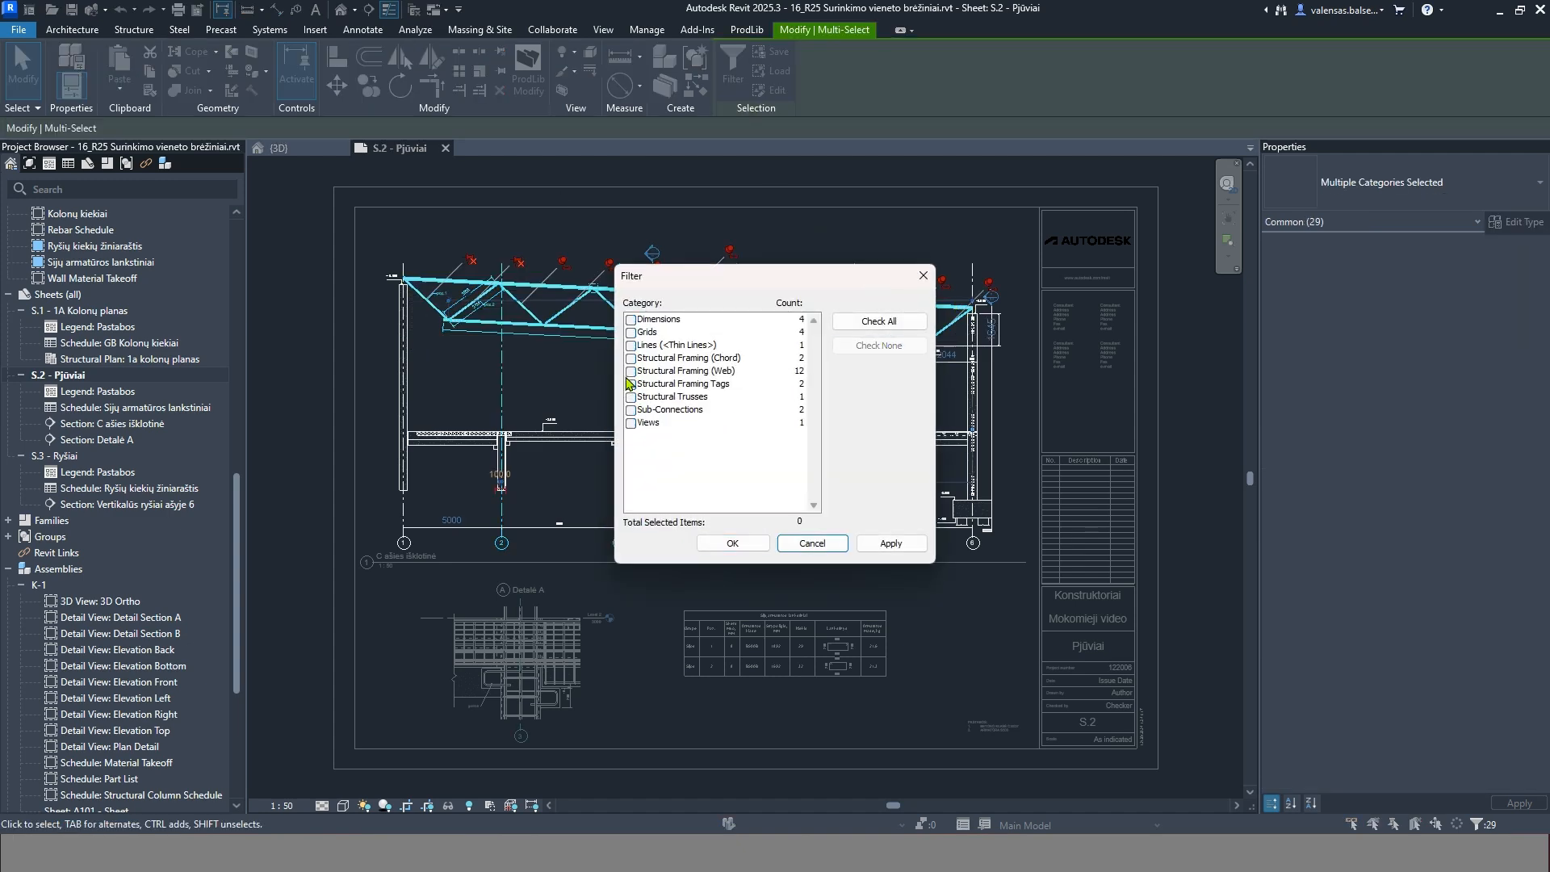
click(630, 371)
click(631, 357)
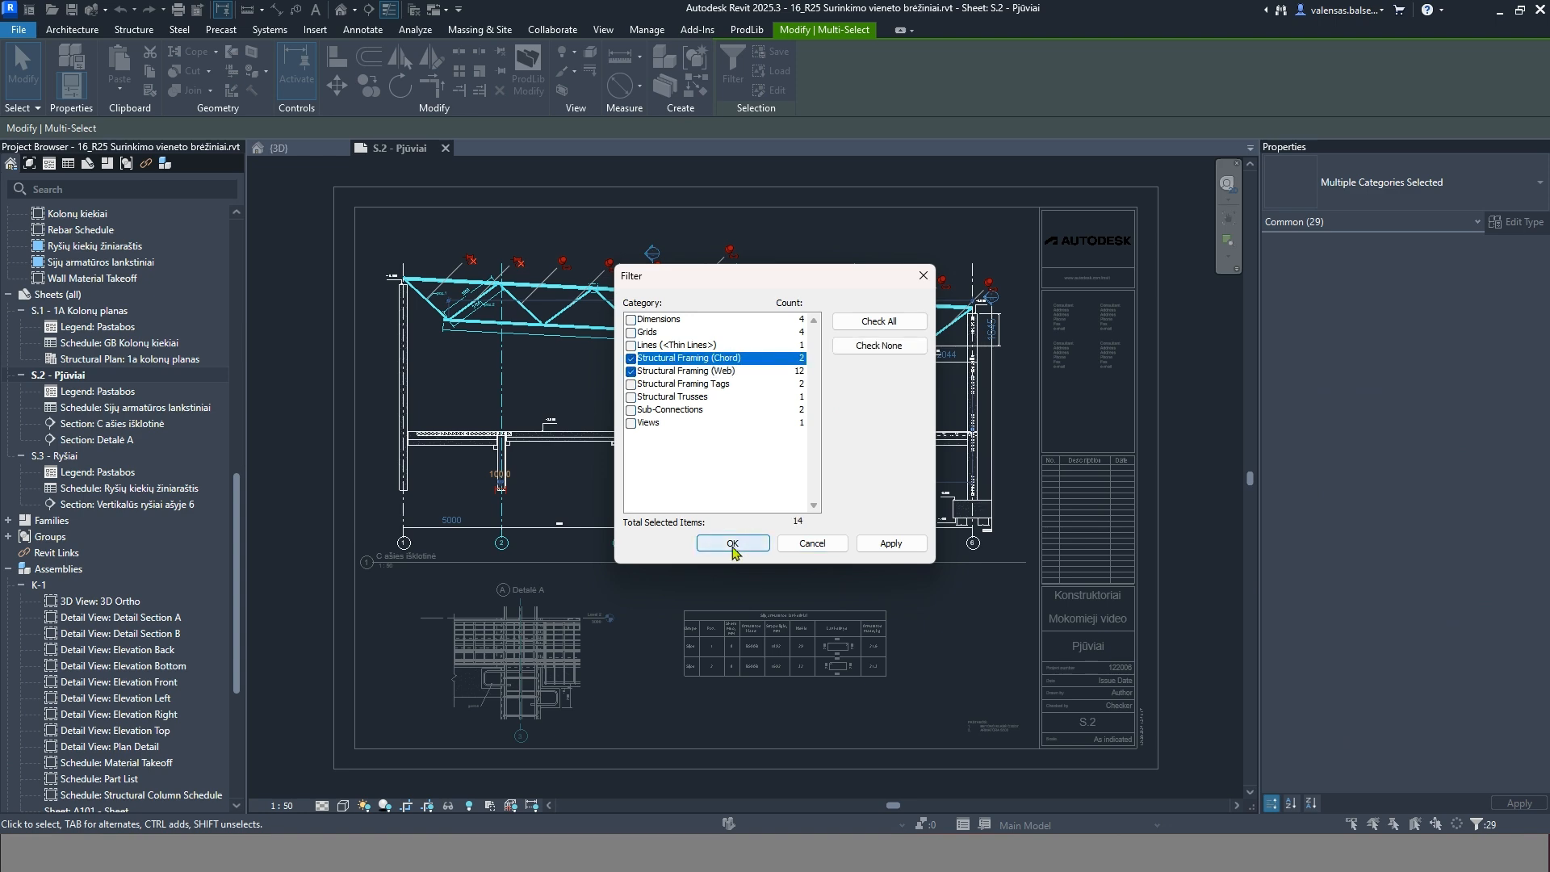
click(732, 543)
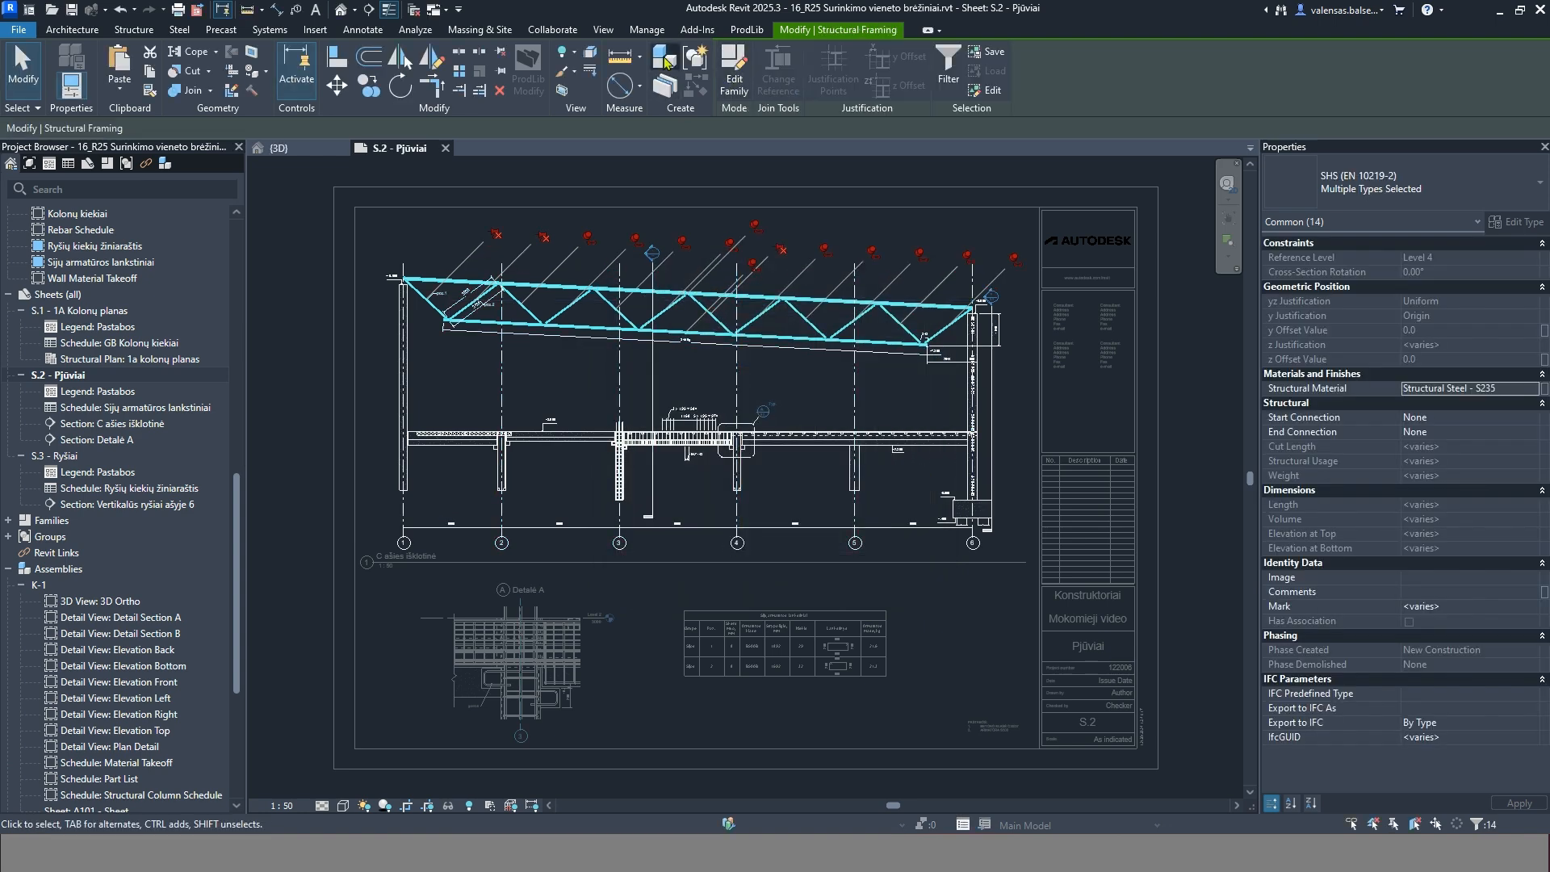
click(694, 58)
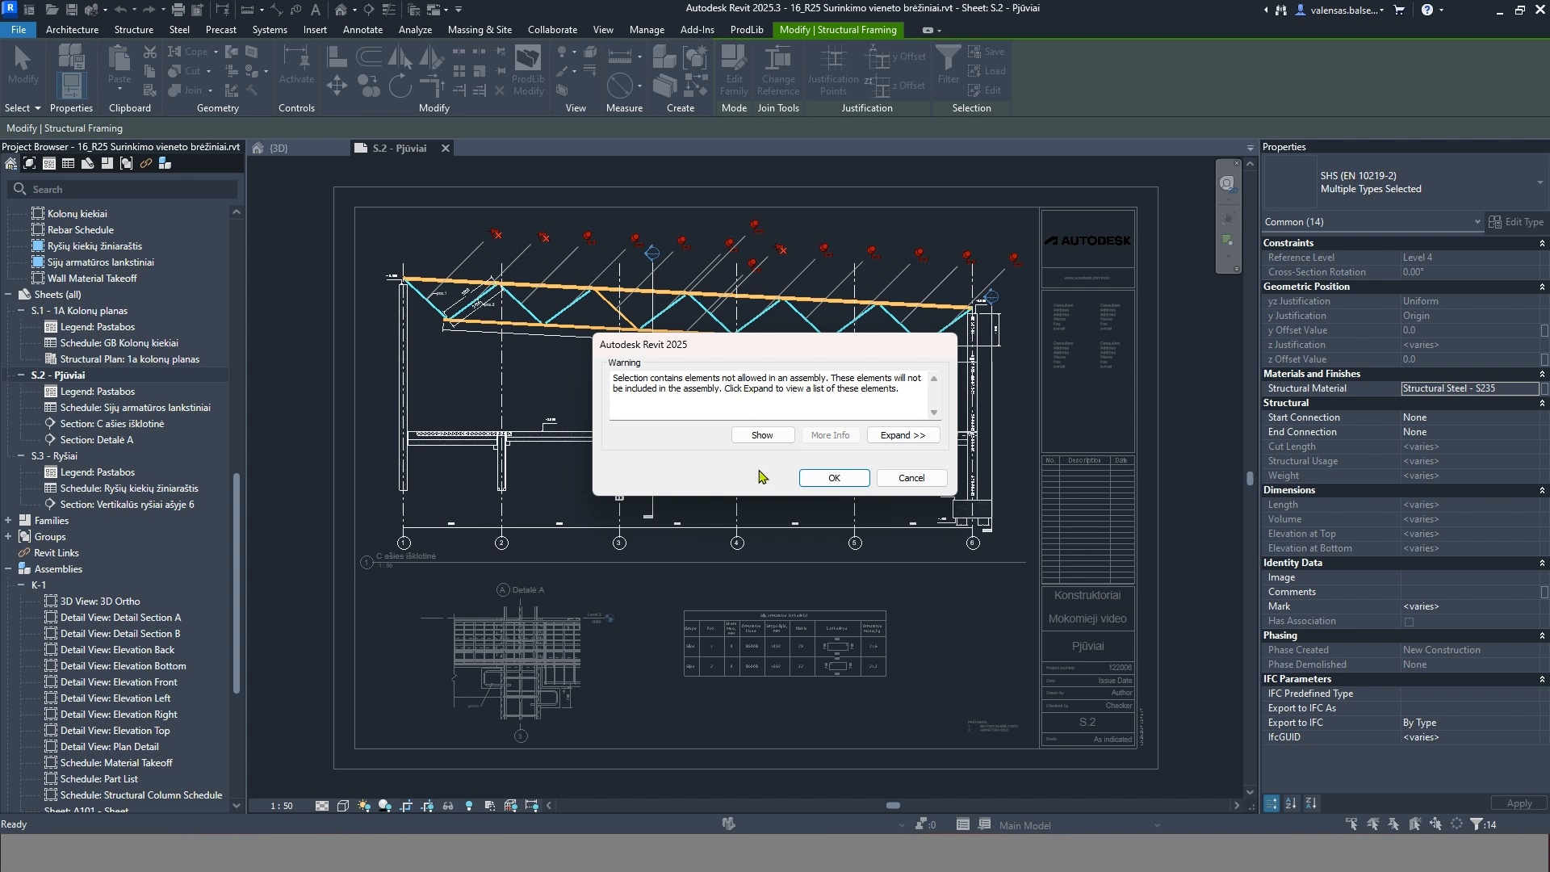
click(832, 477)
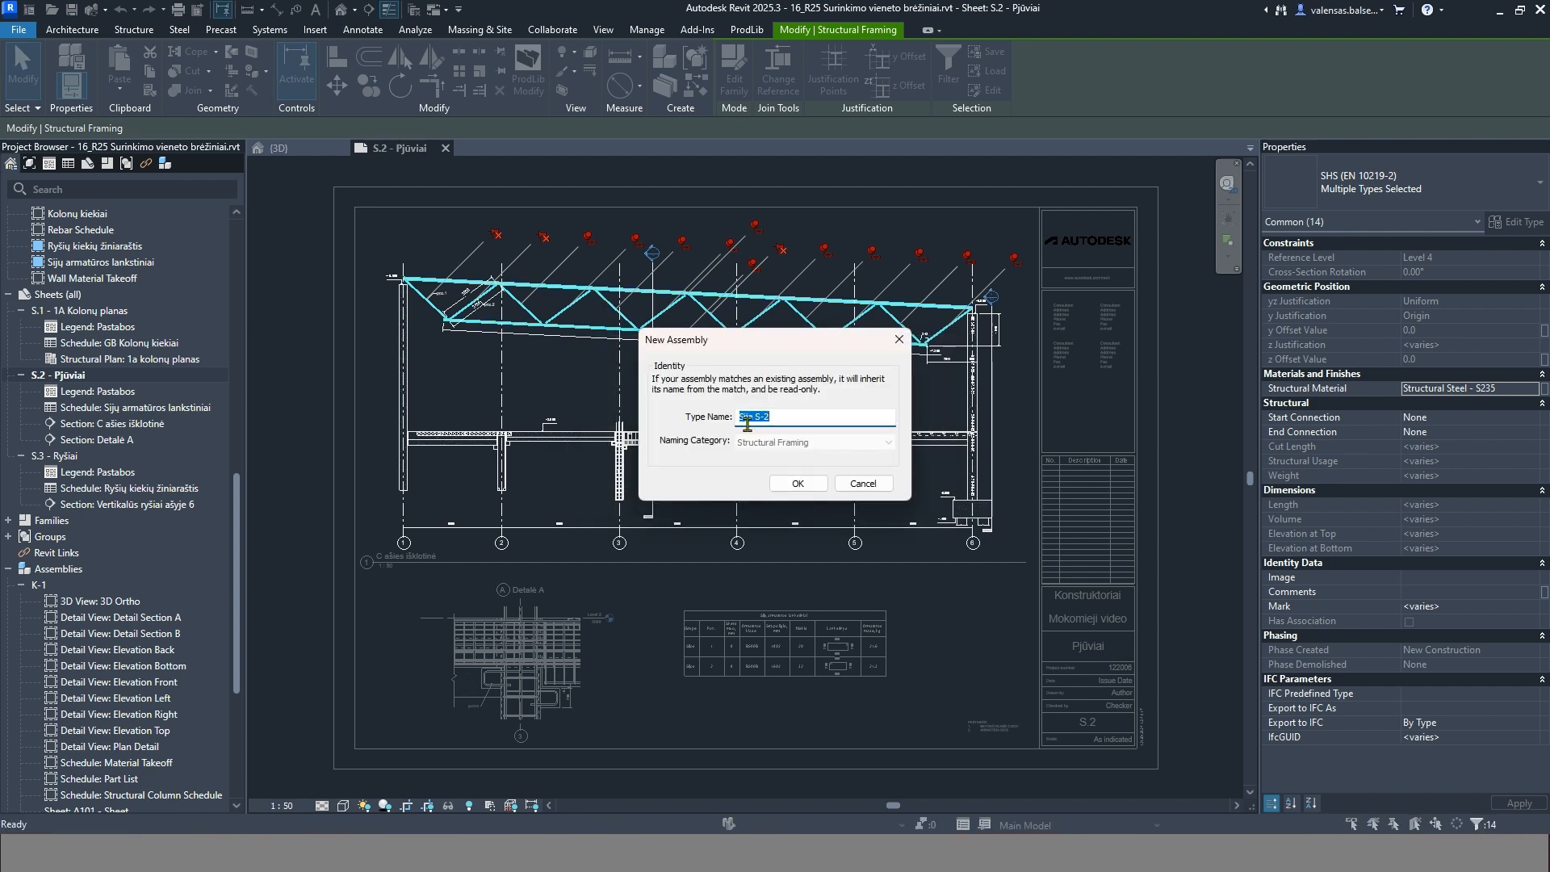
click(860, 482)
Select one web diagonal and the top chord individually within the roof truss, and clear the selection
scroll(598, 379, up, 5)
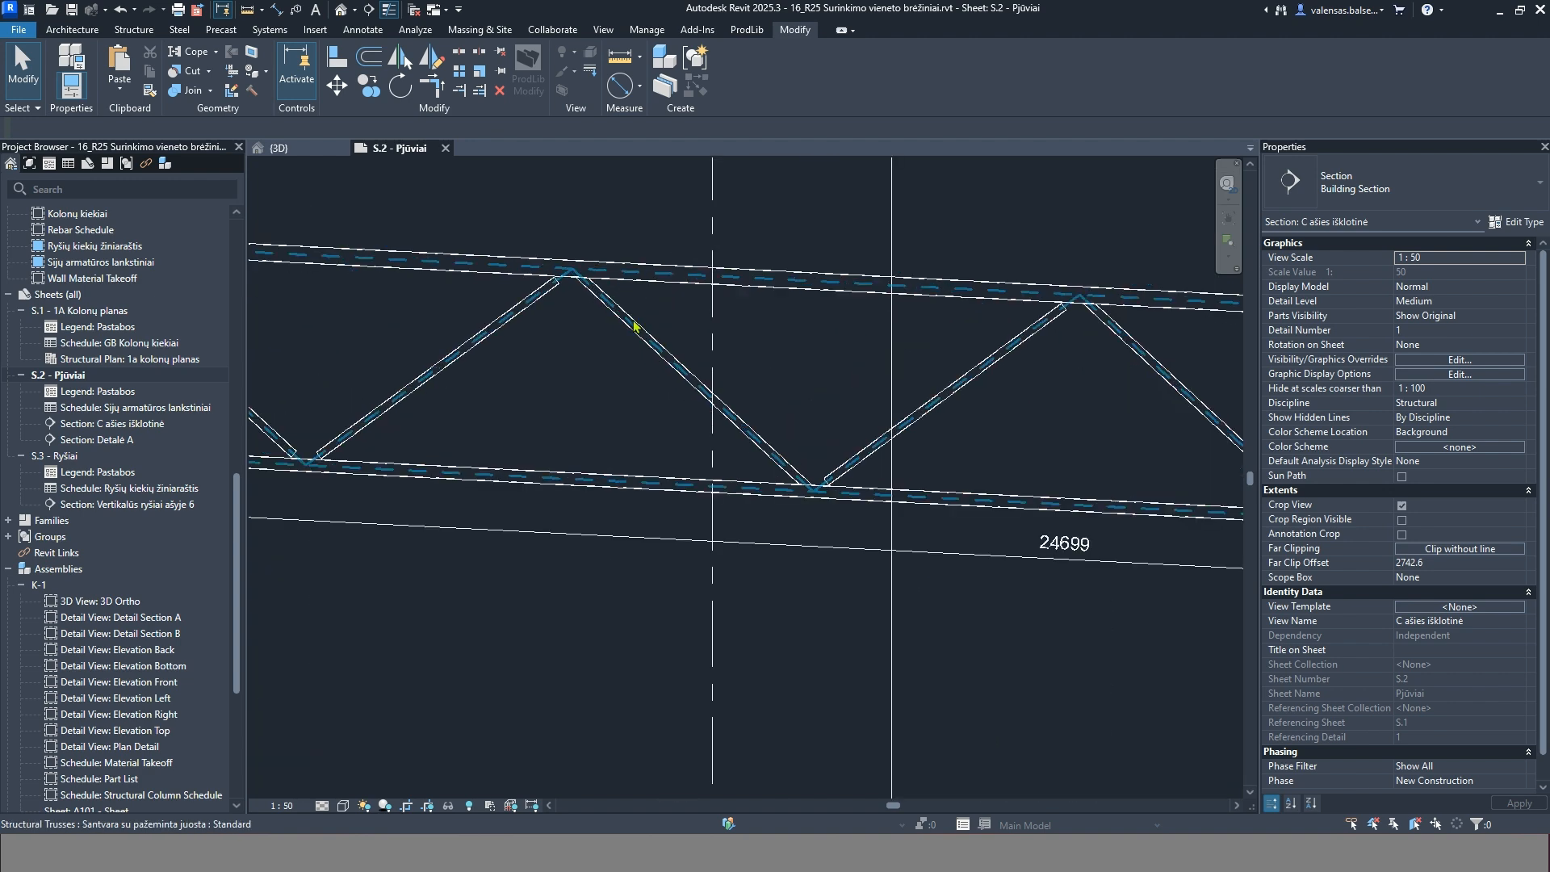
key(shift+Tab)
click(611, 359)
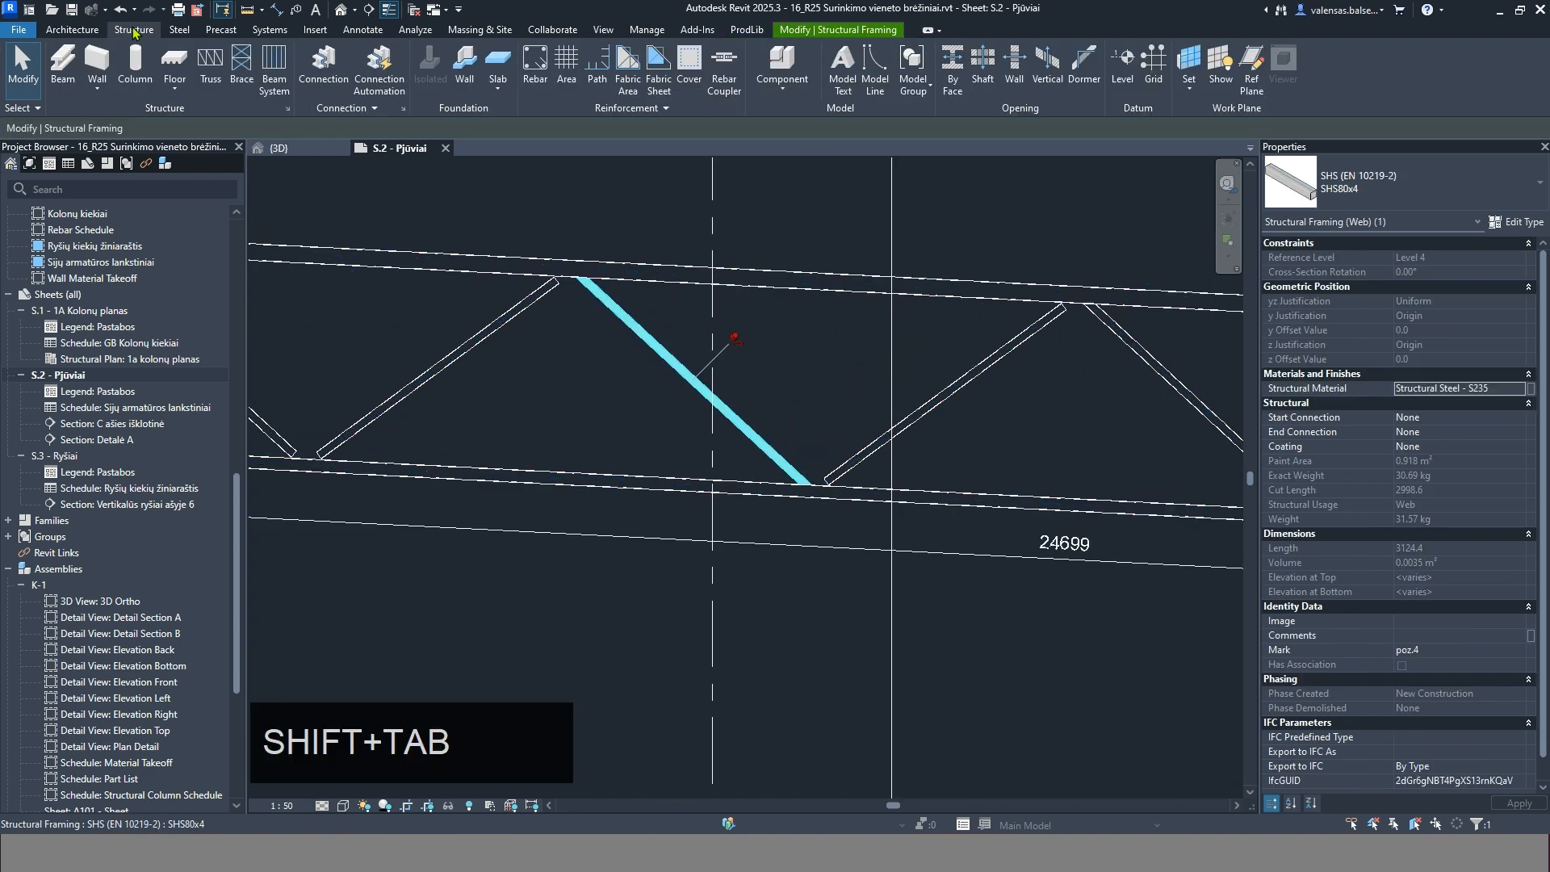
click(180, 30)
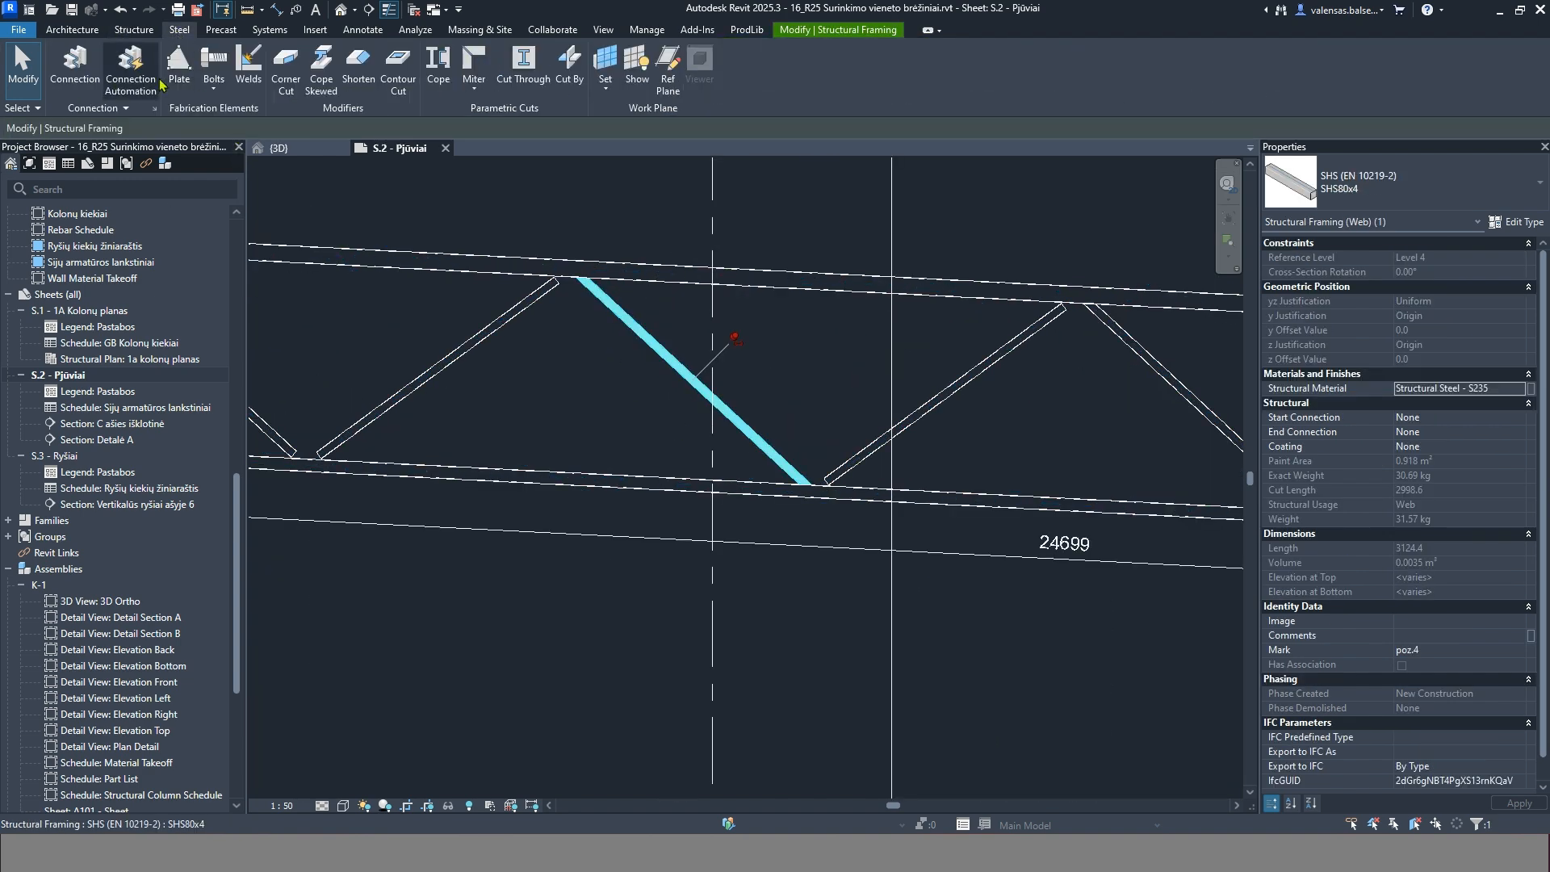
key(Tab)
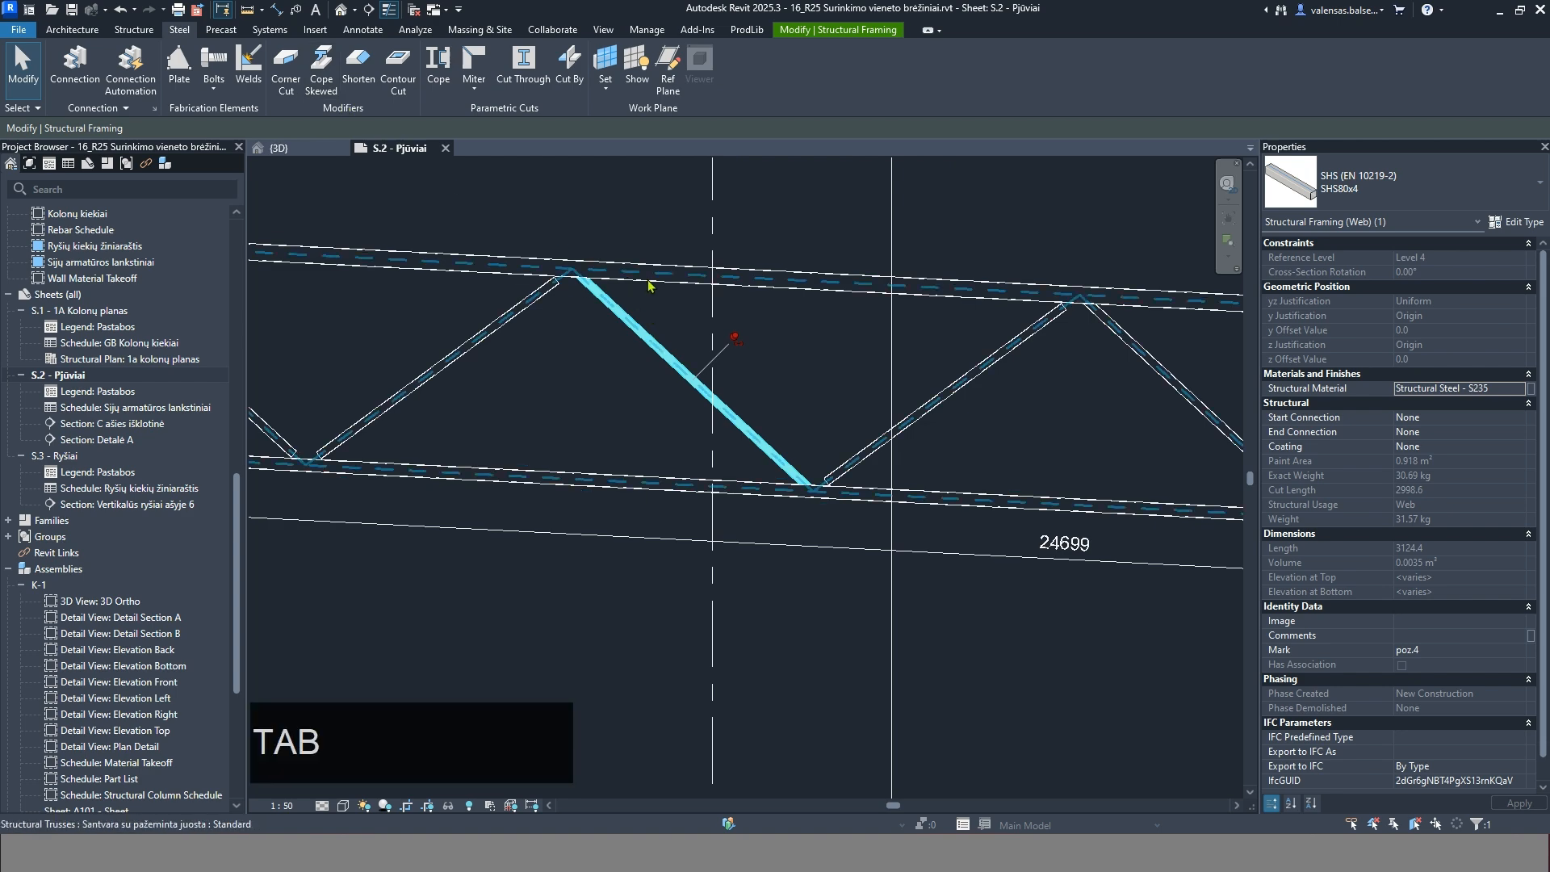
ctrl+click(650, 285)
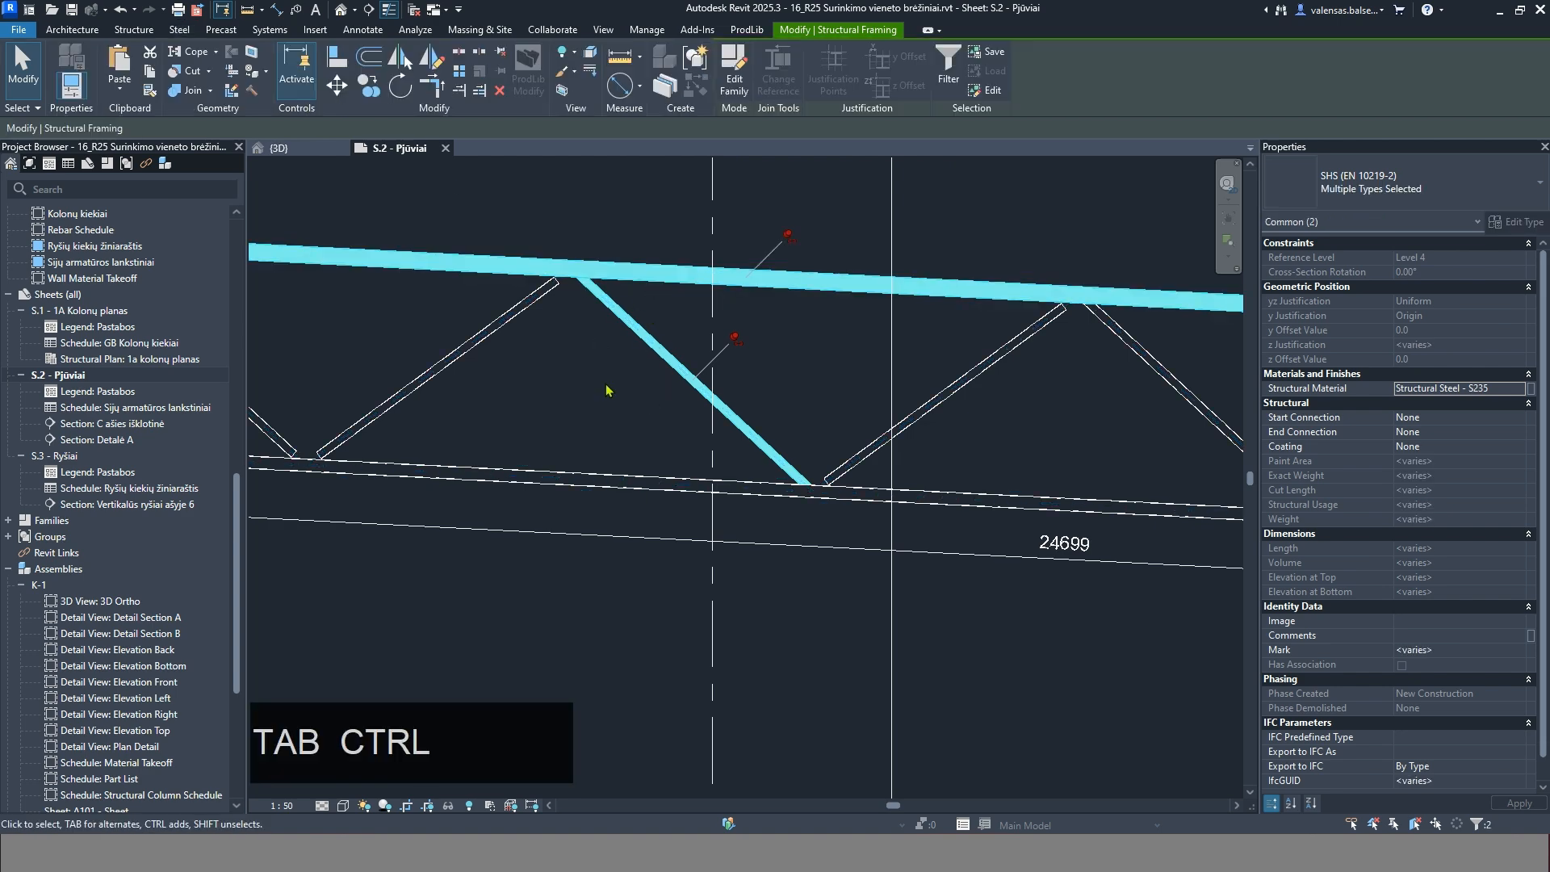
scroll(609, 399, down, 3)
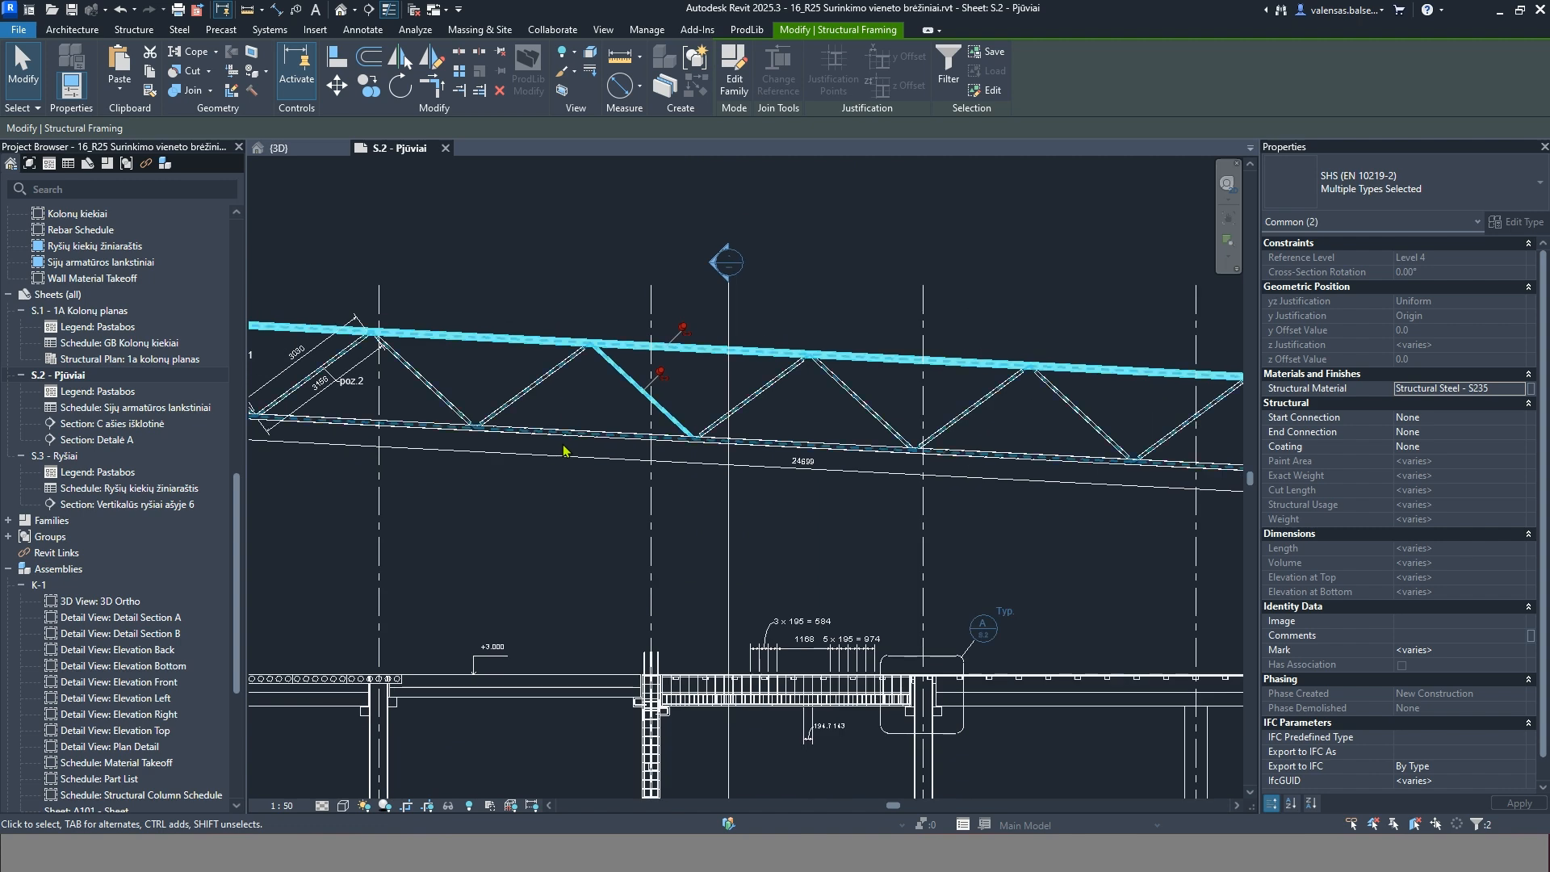
scroll(715, 476, down, 3)
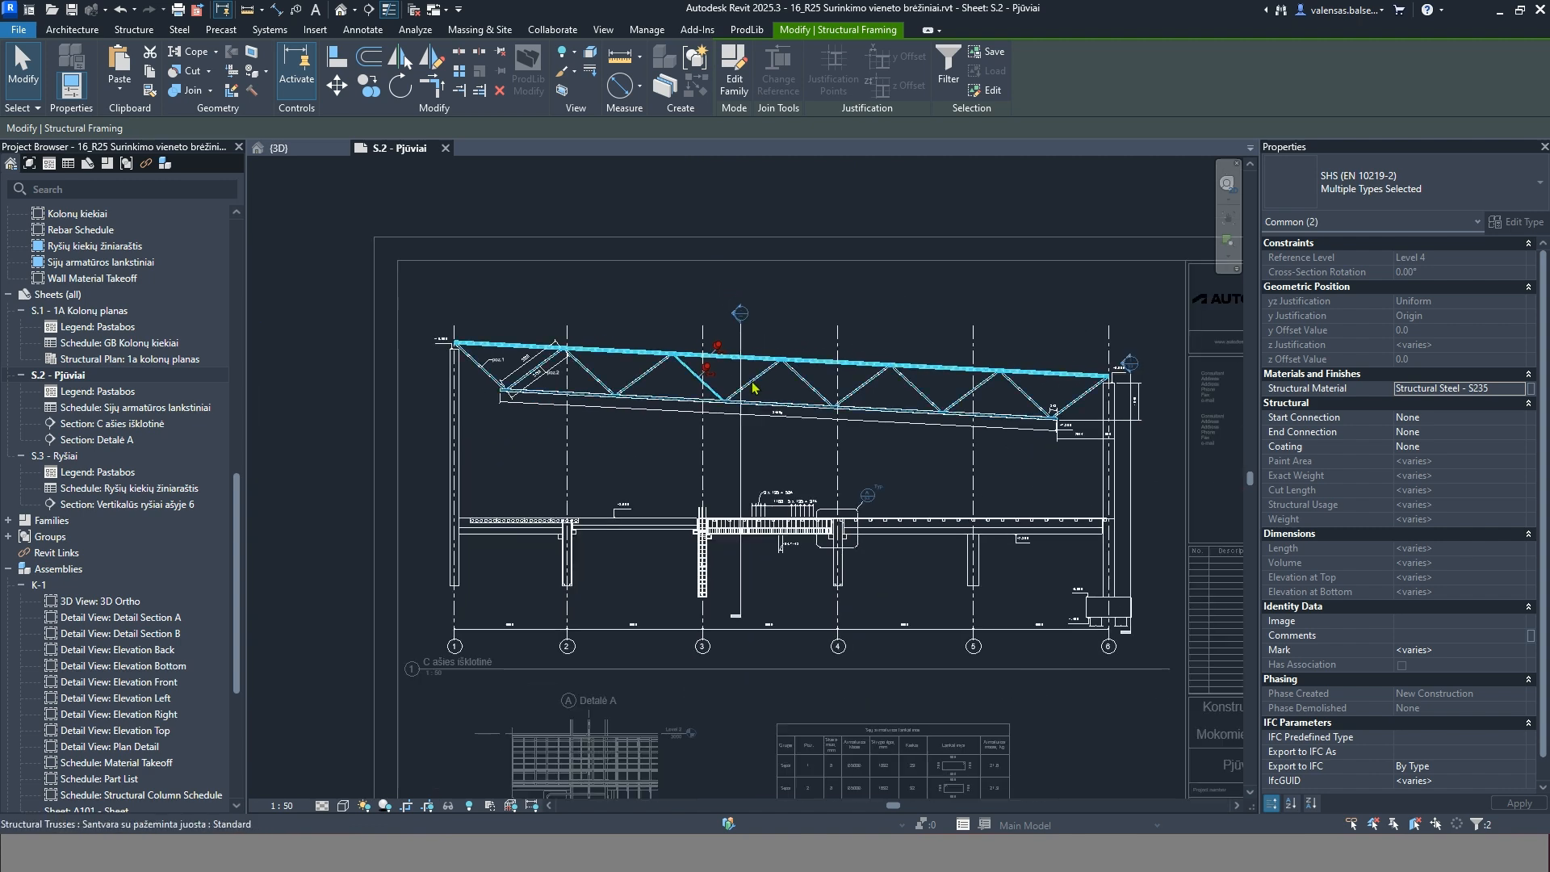
click(678, 453)
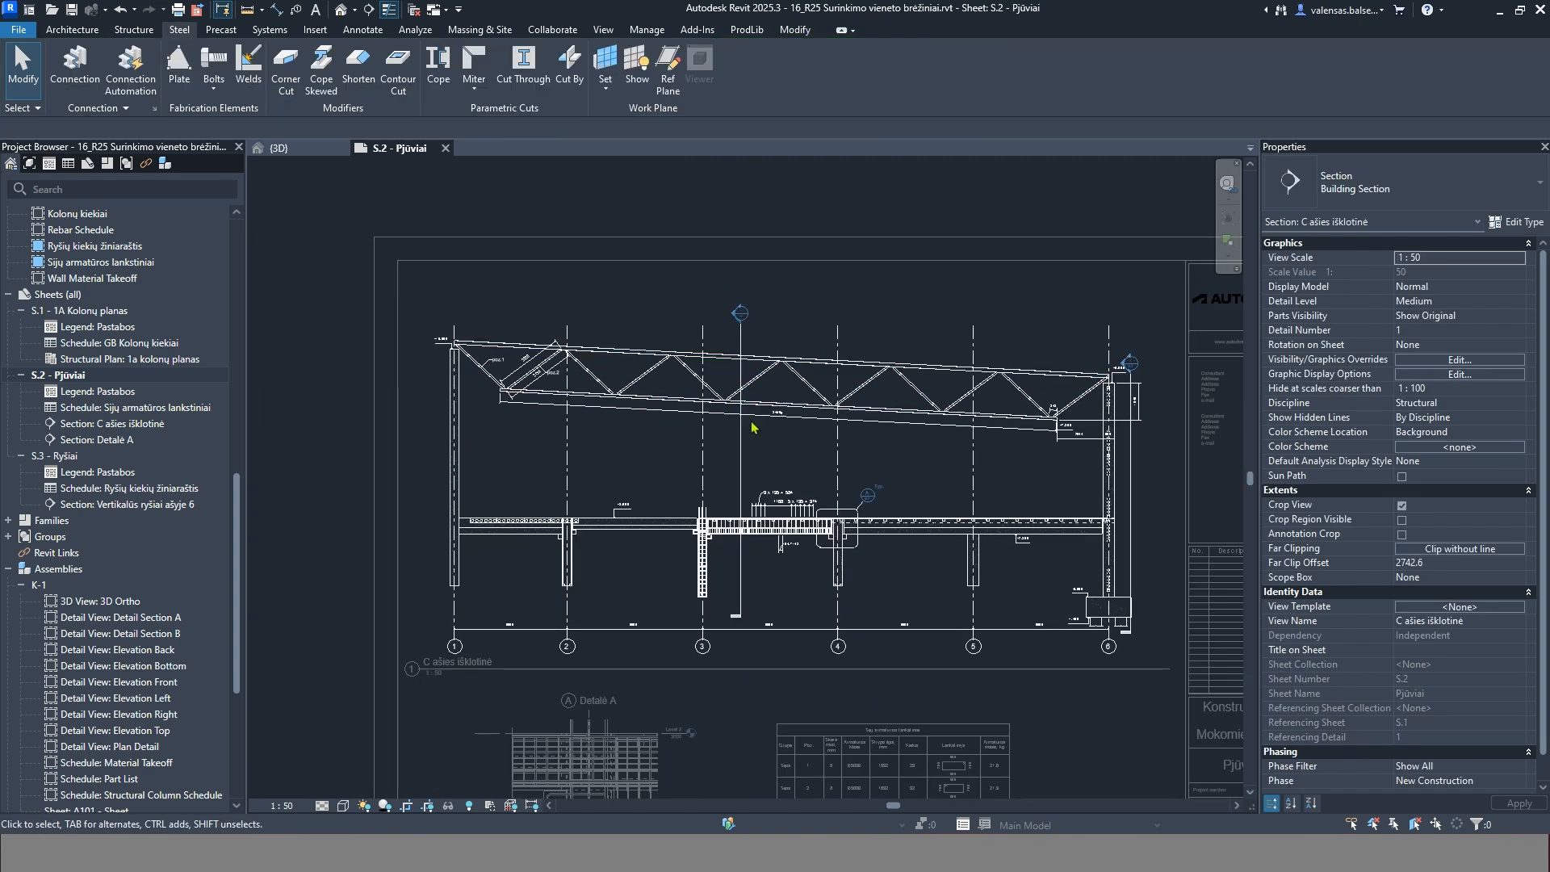
Create an assembly named Poz.2 from the truss web diagonal tagged poz.2
scroll(509, 366, up, 5)
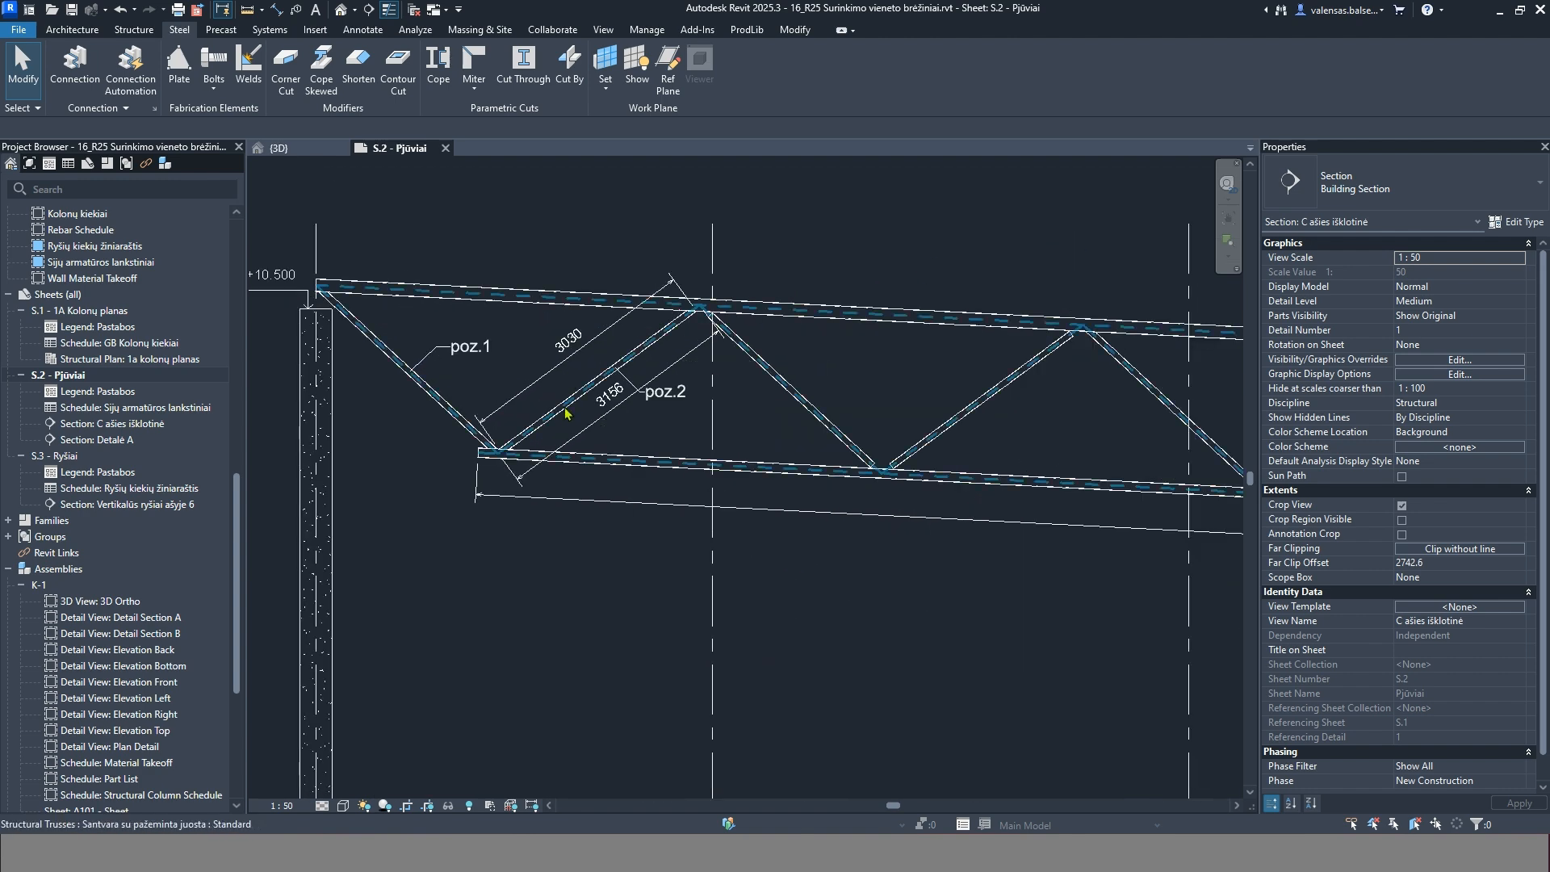
key(ctrl+Tab)
click(565, 414)
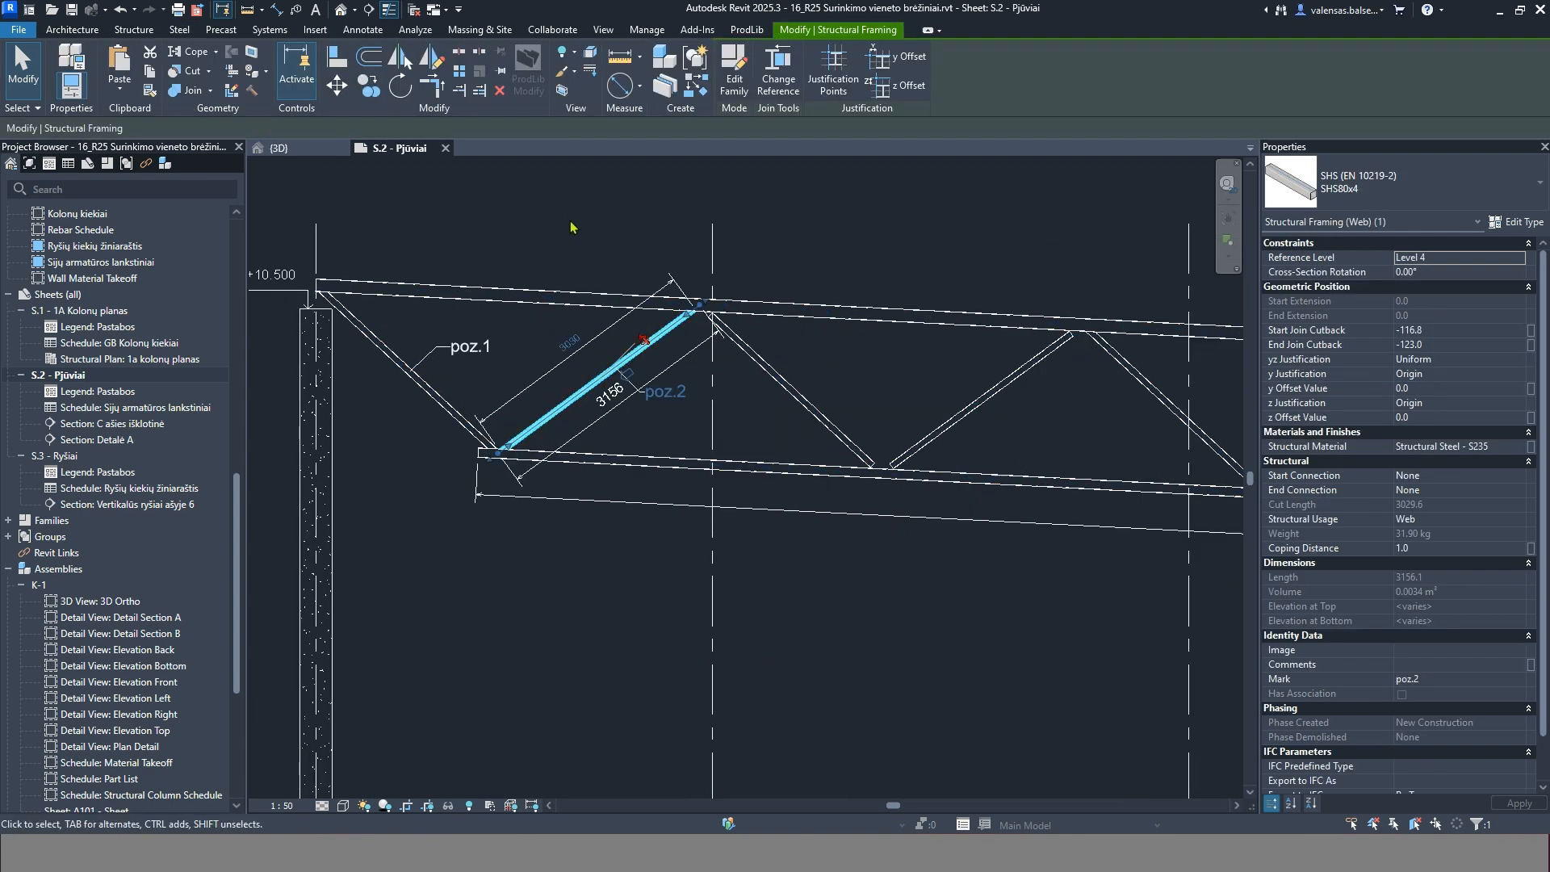
click(664, 61)
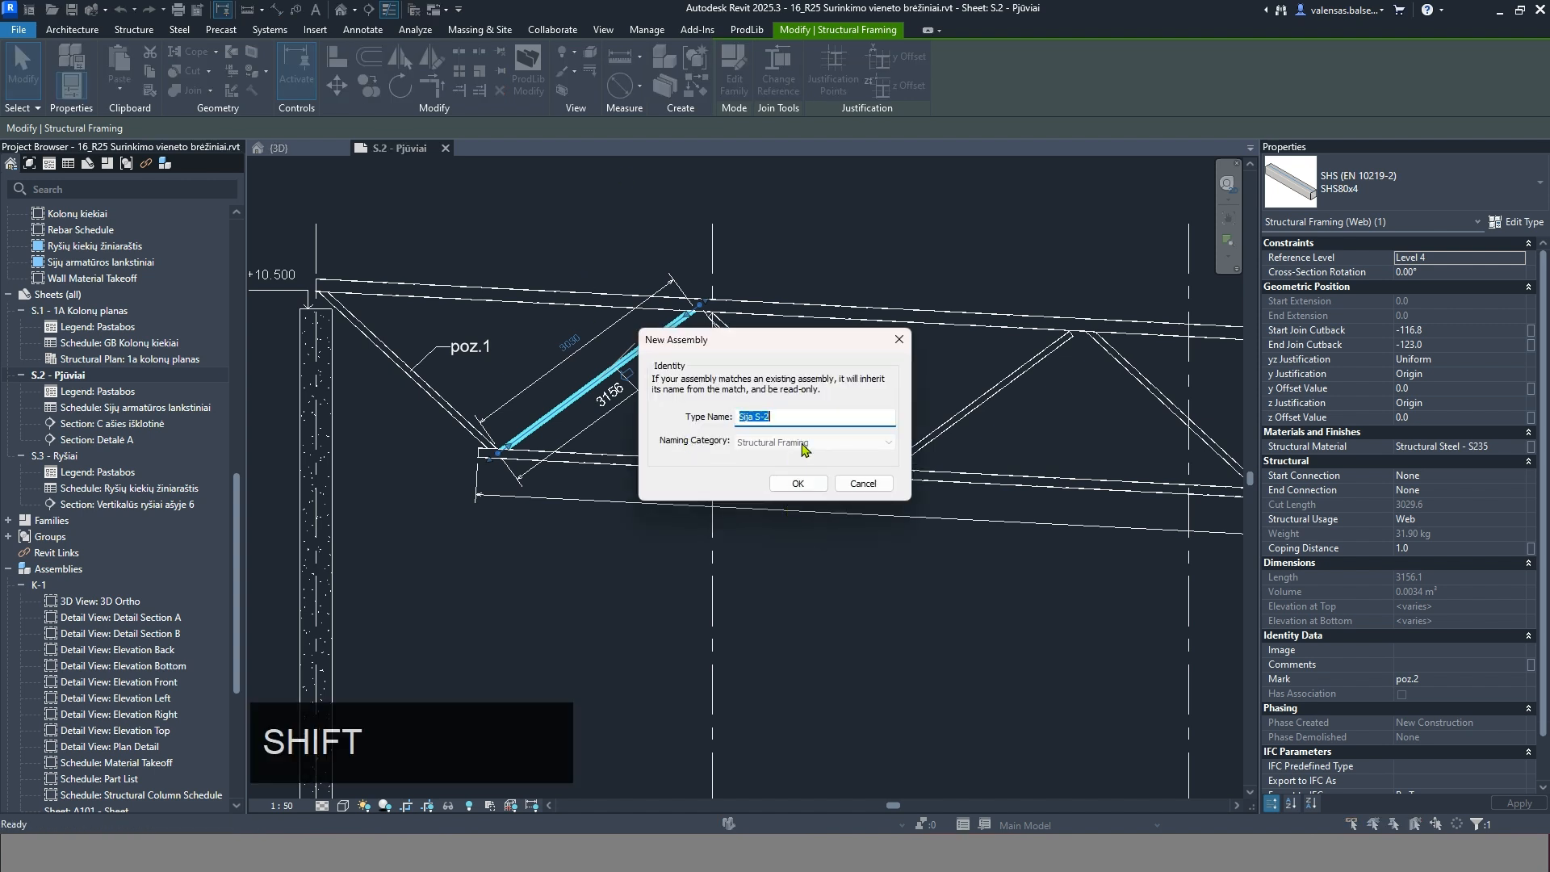
text(Poz)
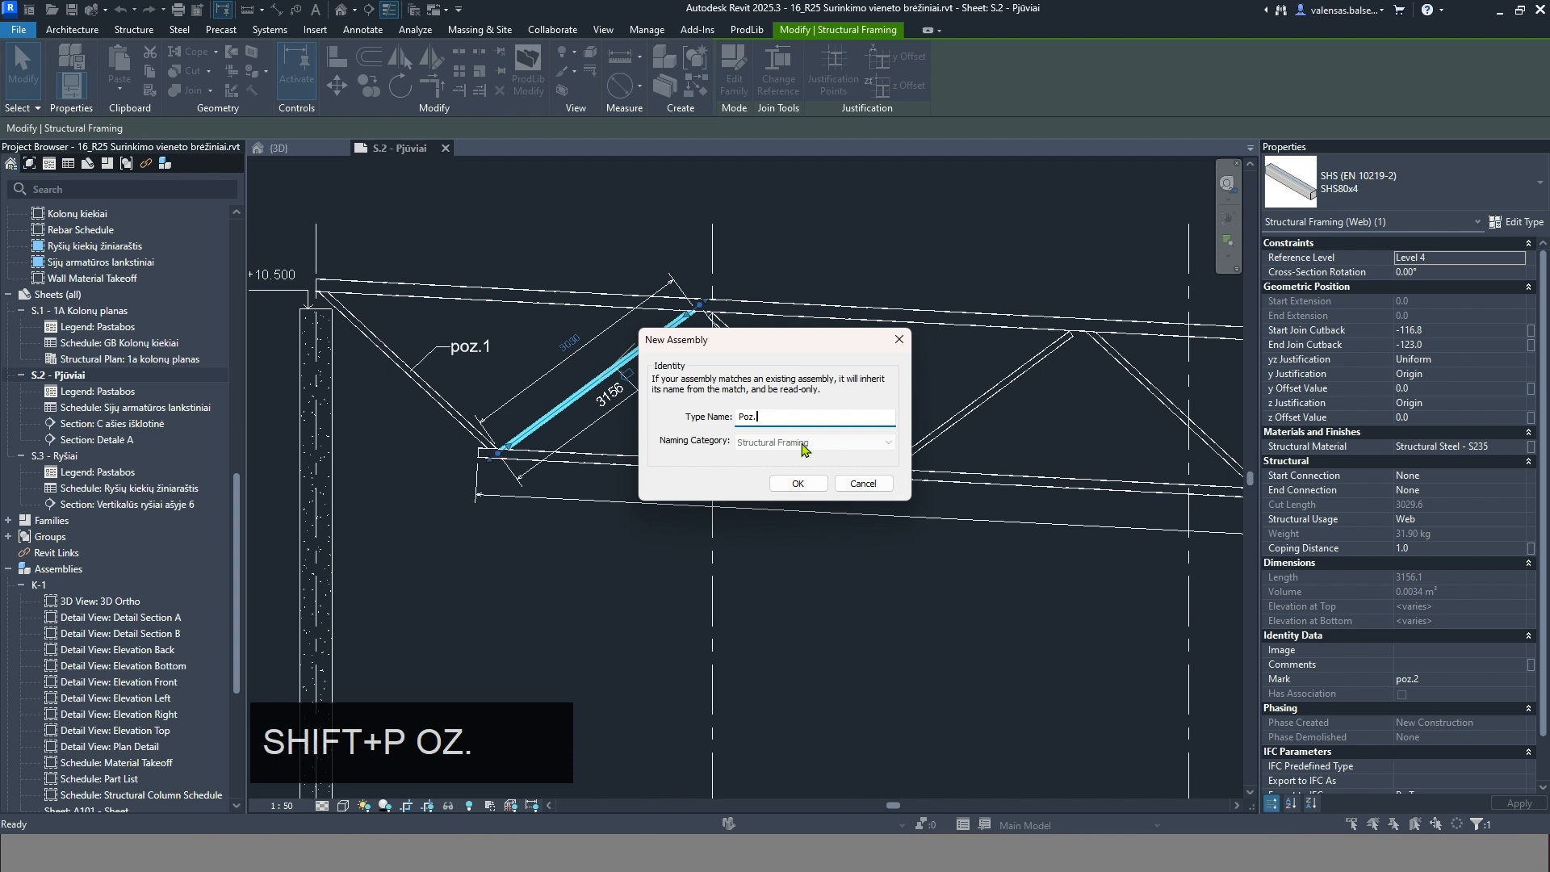
text(.2)
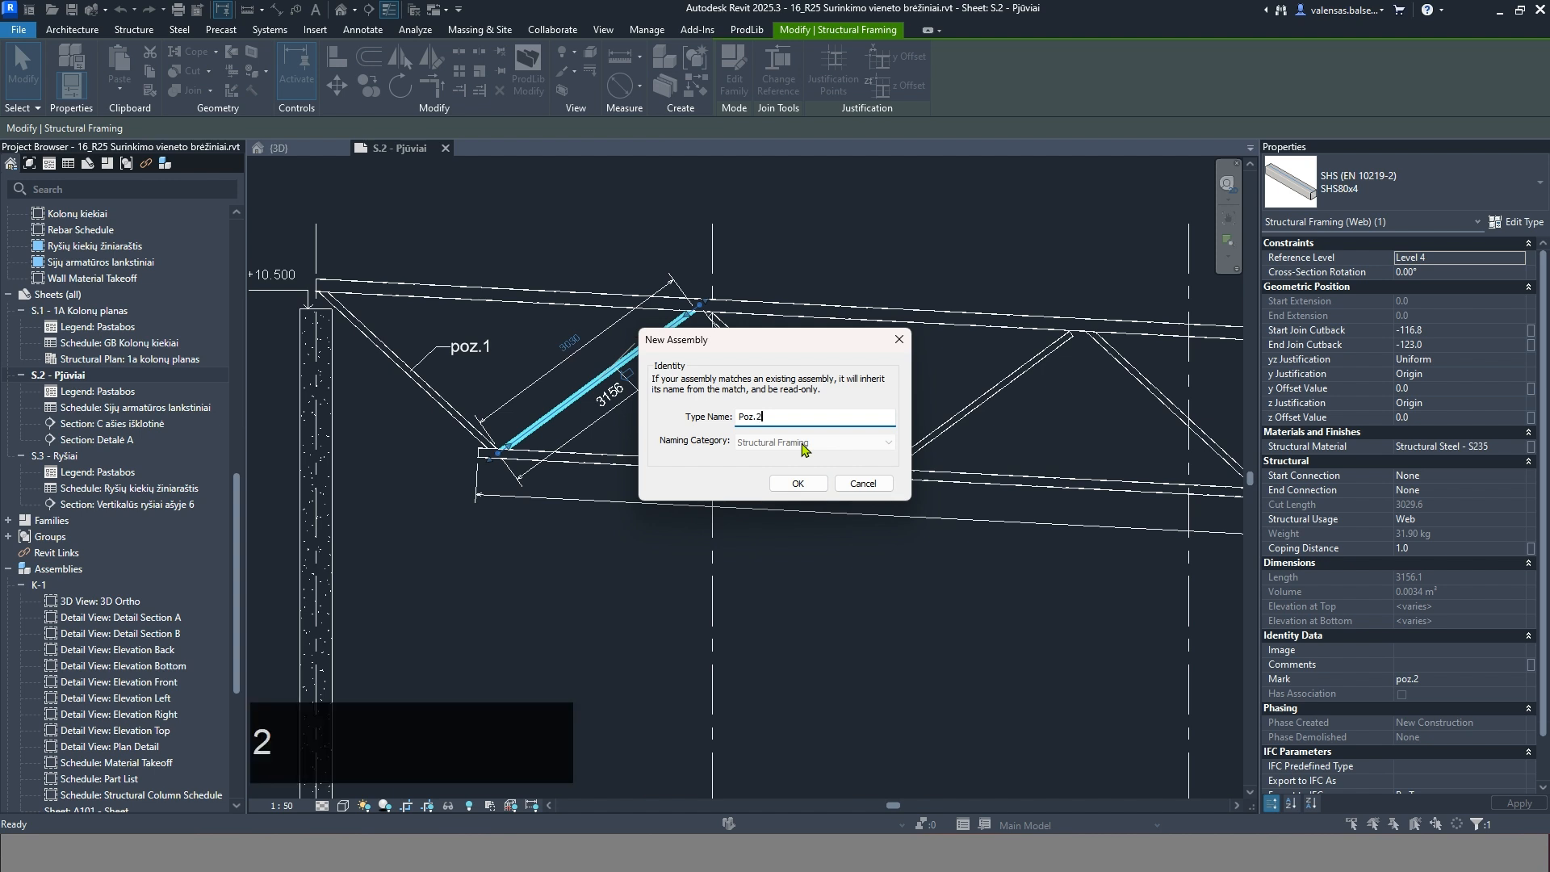
click(798, 483)
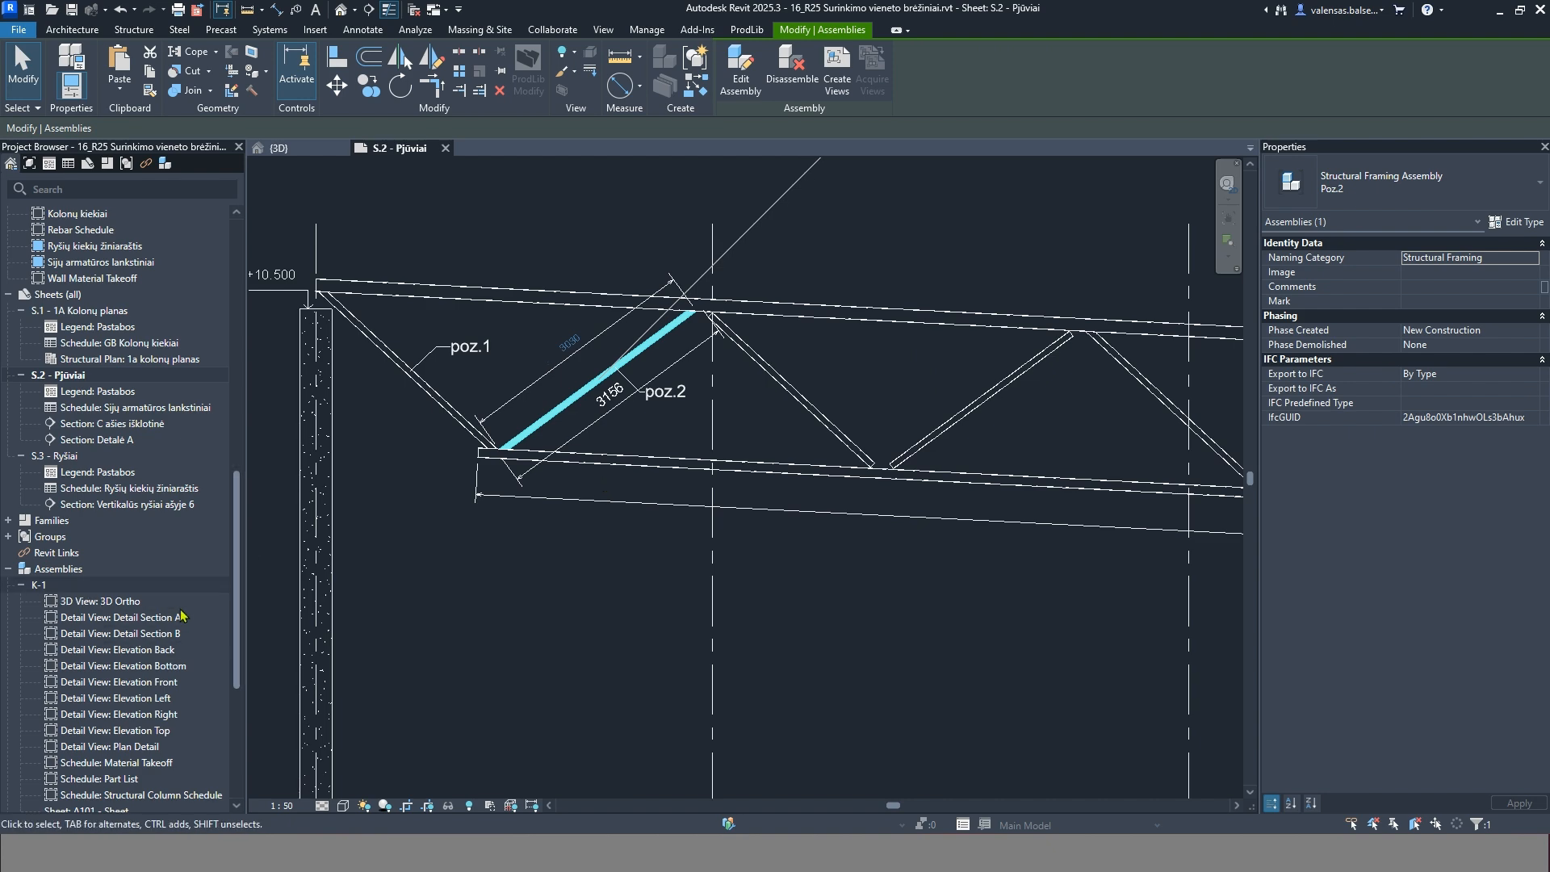
Open the Poz.2 assembly for editing, examine its origin's position relative to the diagonal, and finish editing
scroll(194, 615, down, 5)
scroll(597, 396, up, 2)
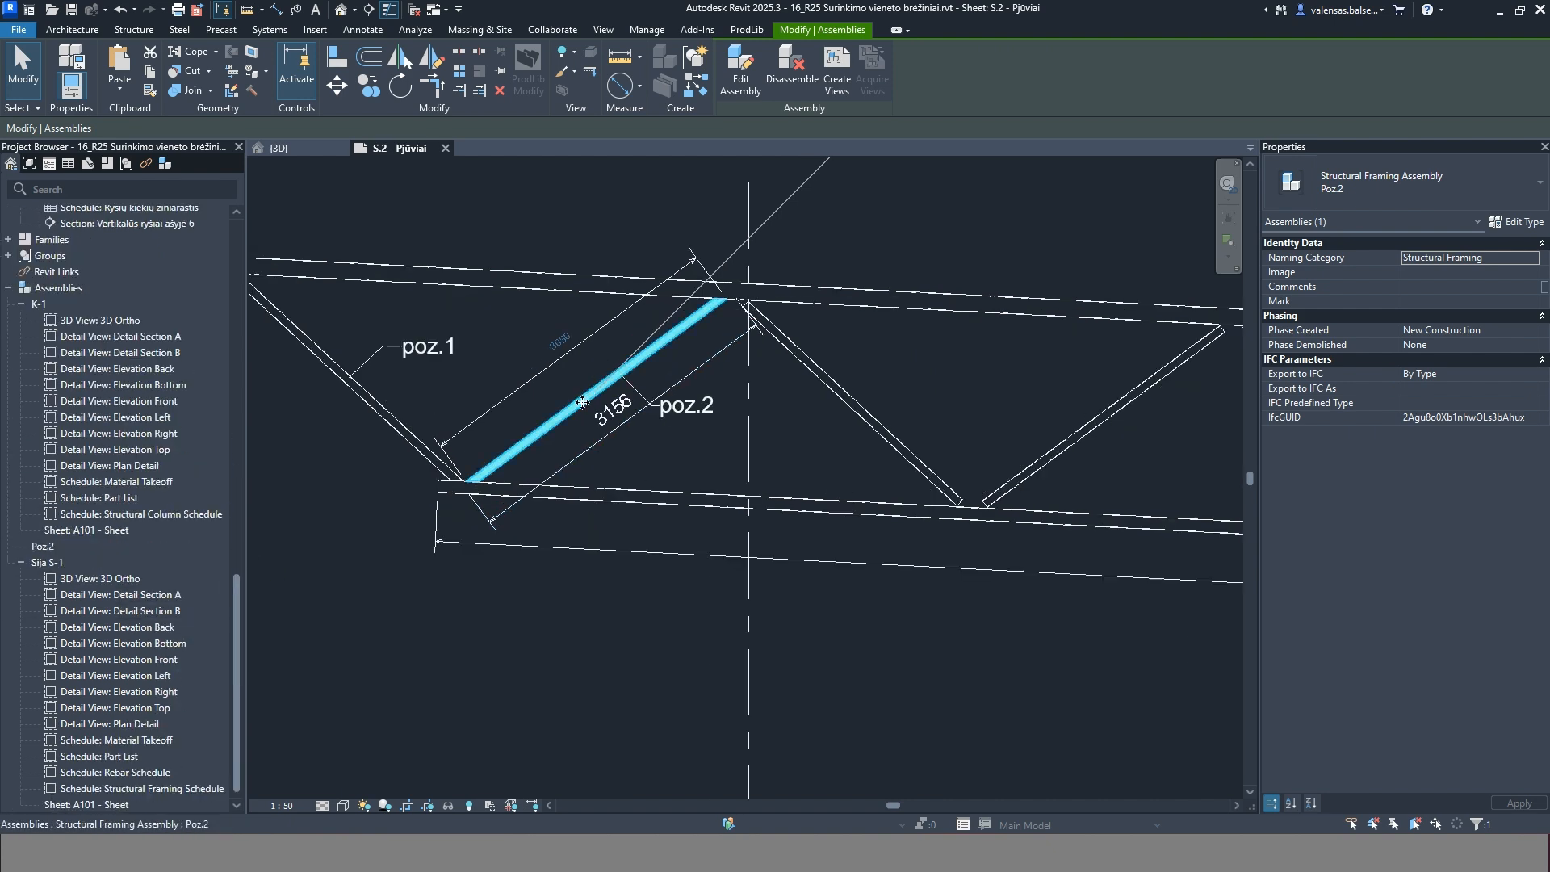
double_click(589, 393)
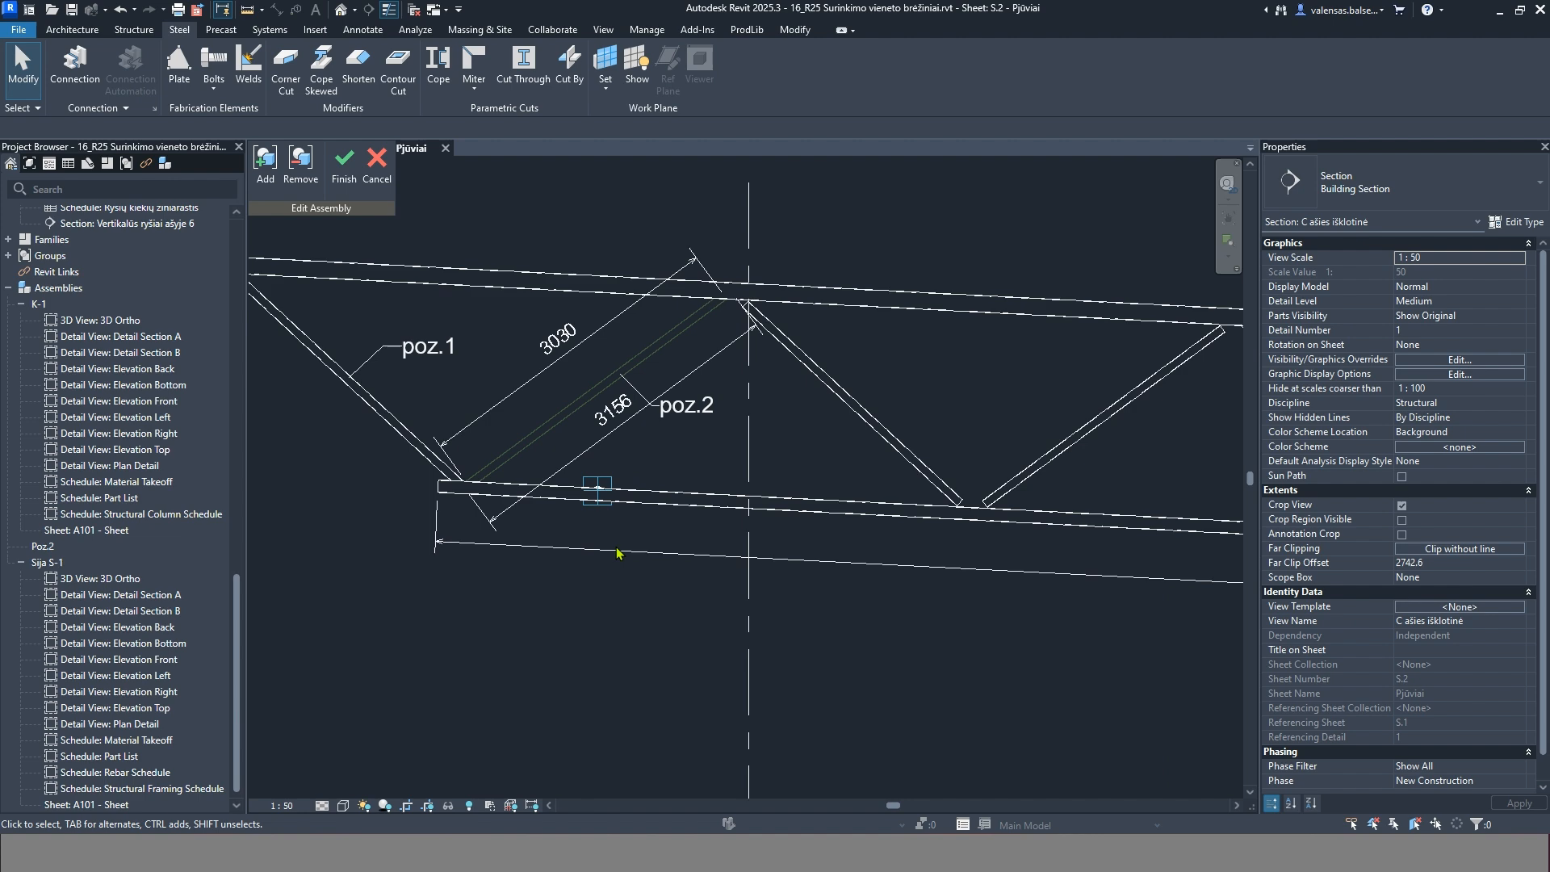
click(598, 488)
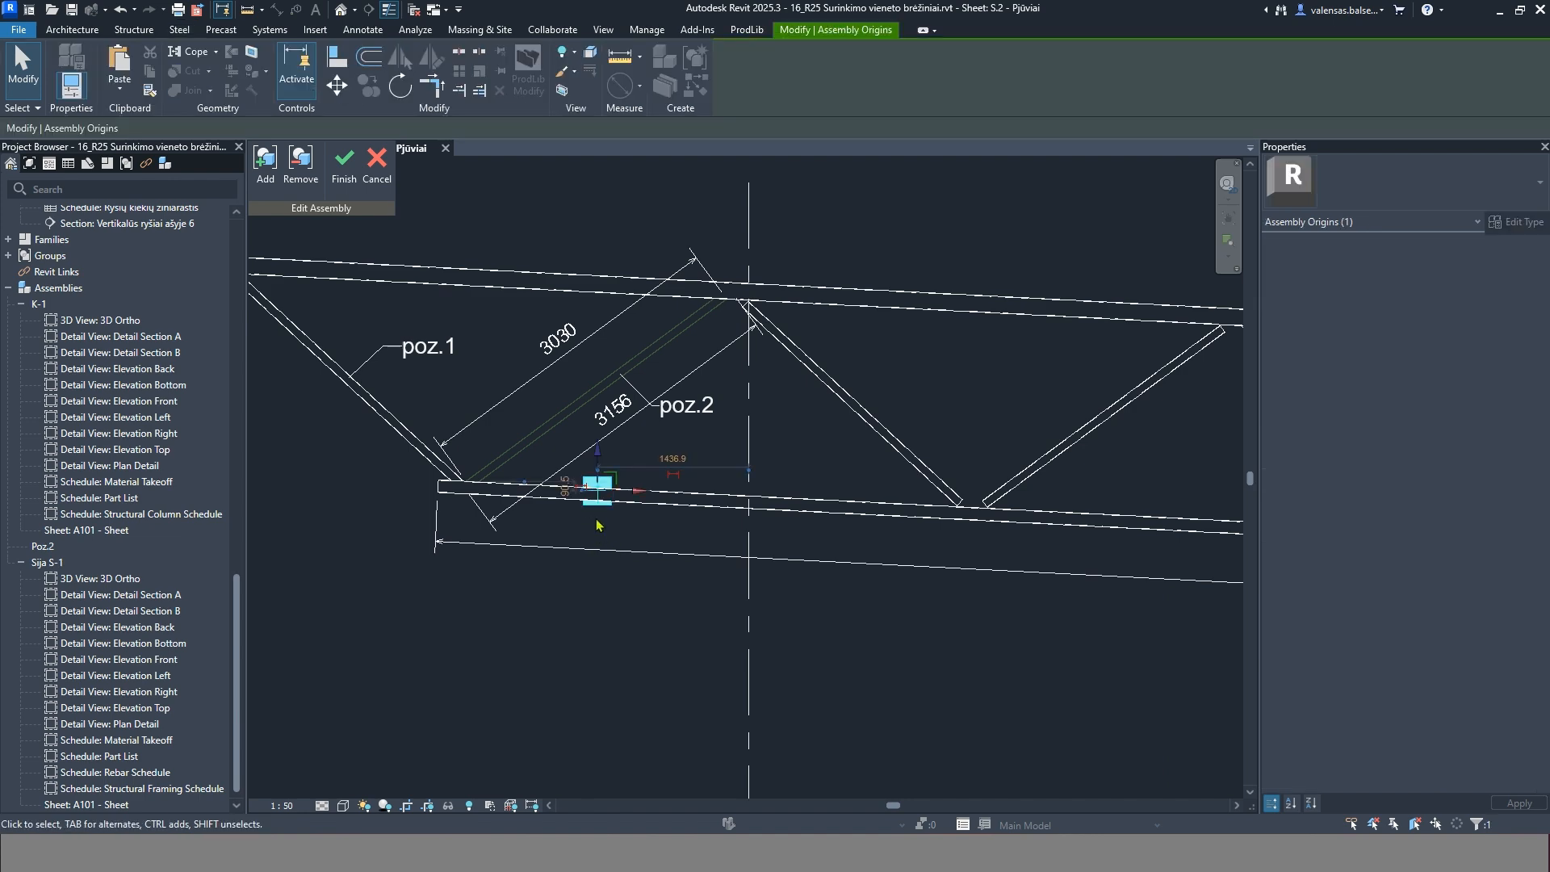
click(343, 165)
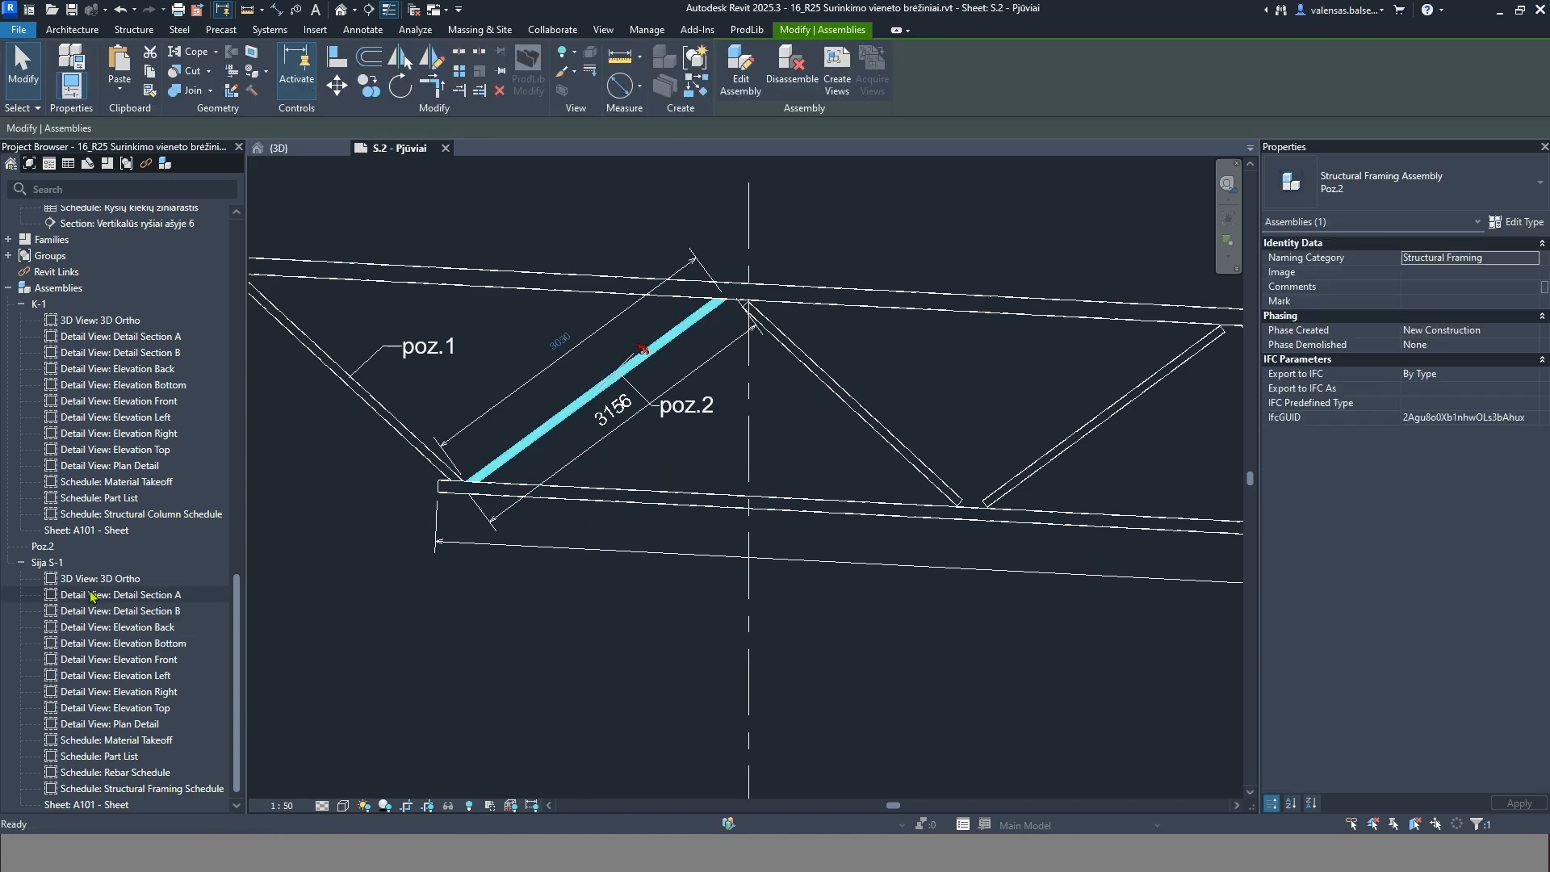
Create the full set of assembly views, schedules and a sheet for Poz.2
right_click(71, 547)
click(105, 549)
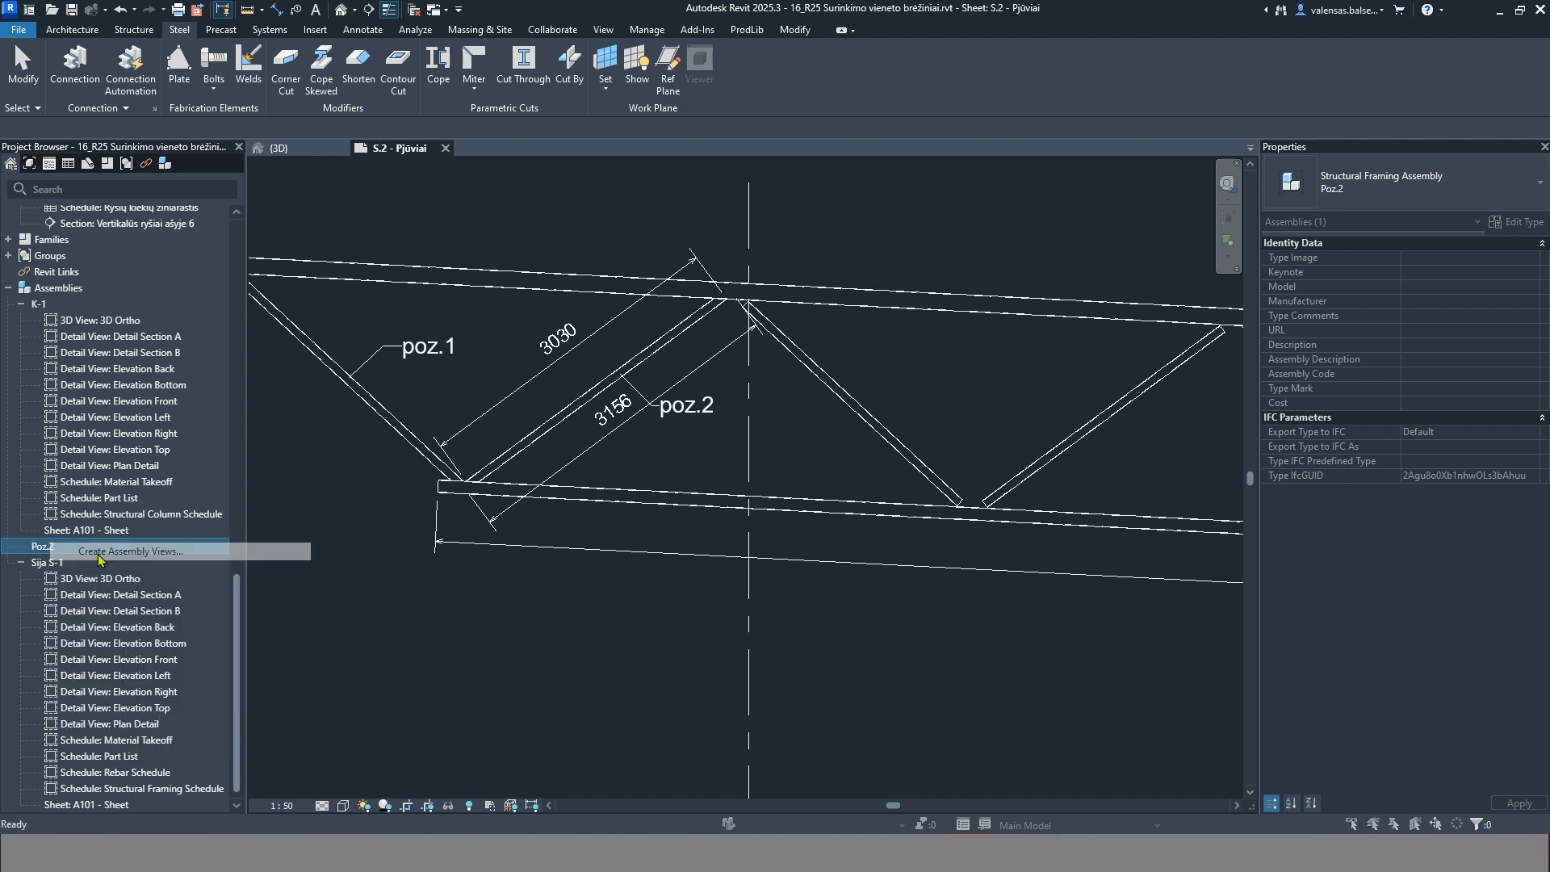
click(1193, 678)
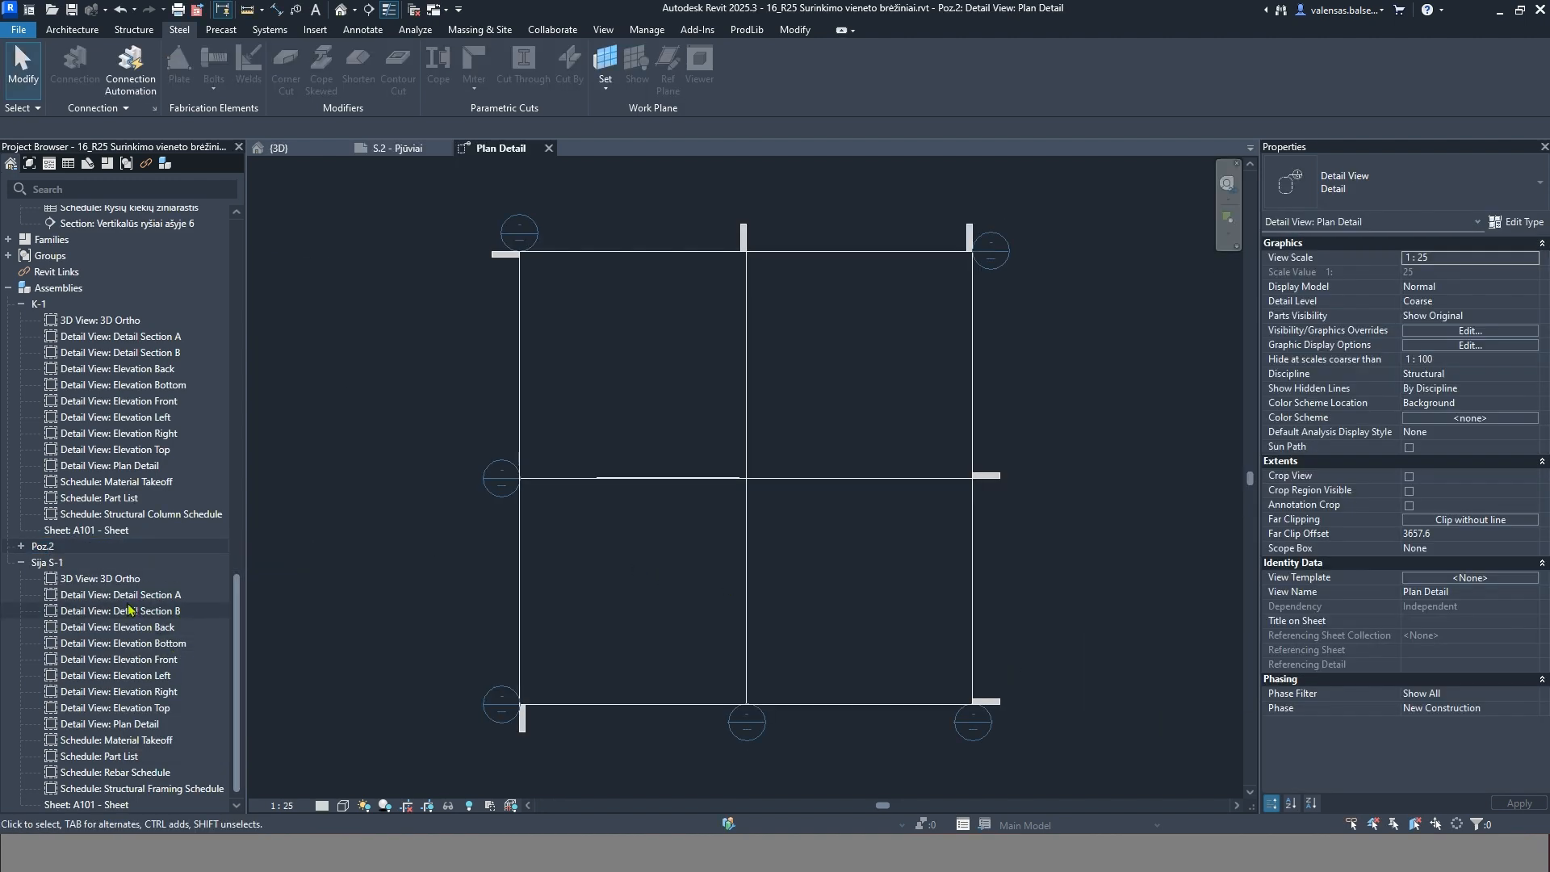
Open Poz.2's Elevation Left and Elevation Front detail views, and set Elevation Front's detail level to Fine
click(21, 546)
double_click(121, 658)
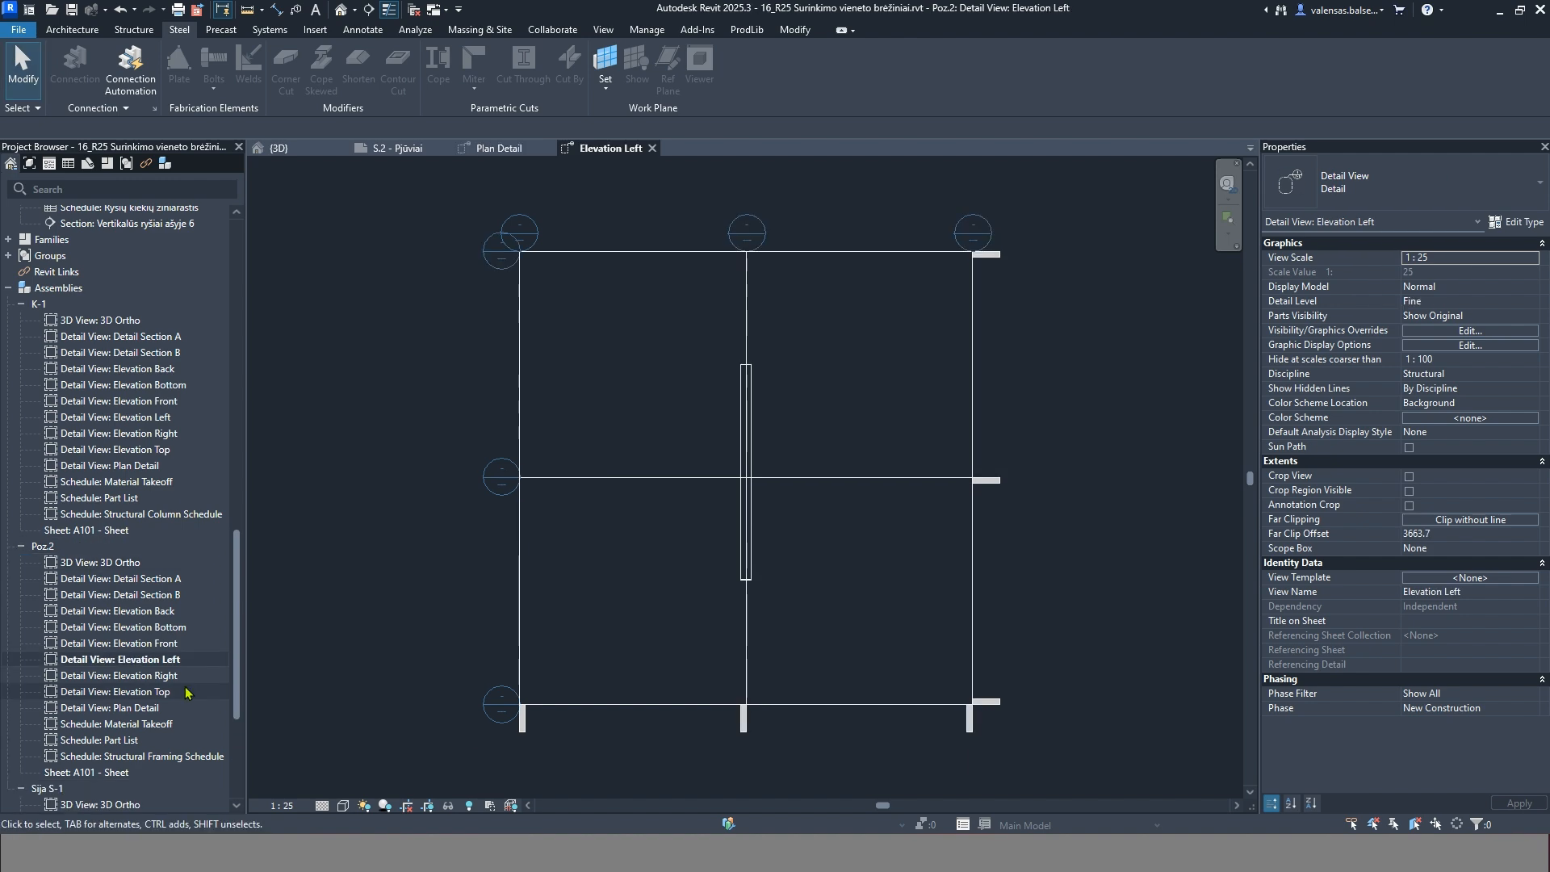
double_click(184, 644)
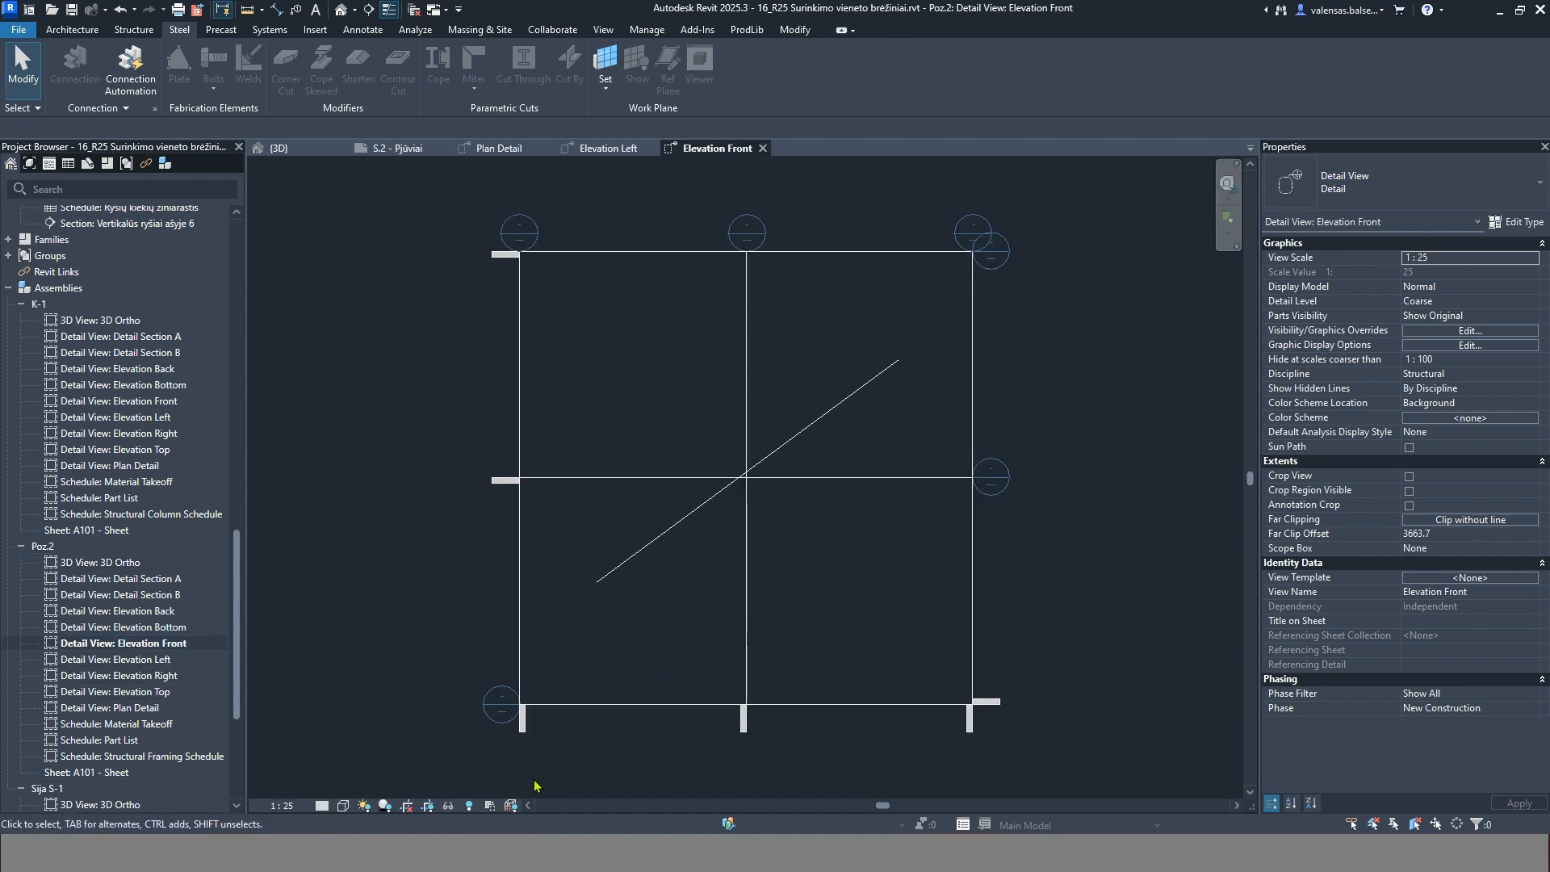
click(323, 805)
click(343, 786)
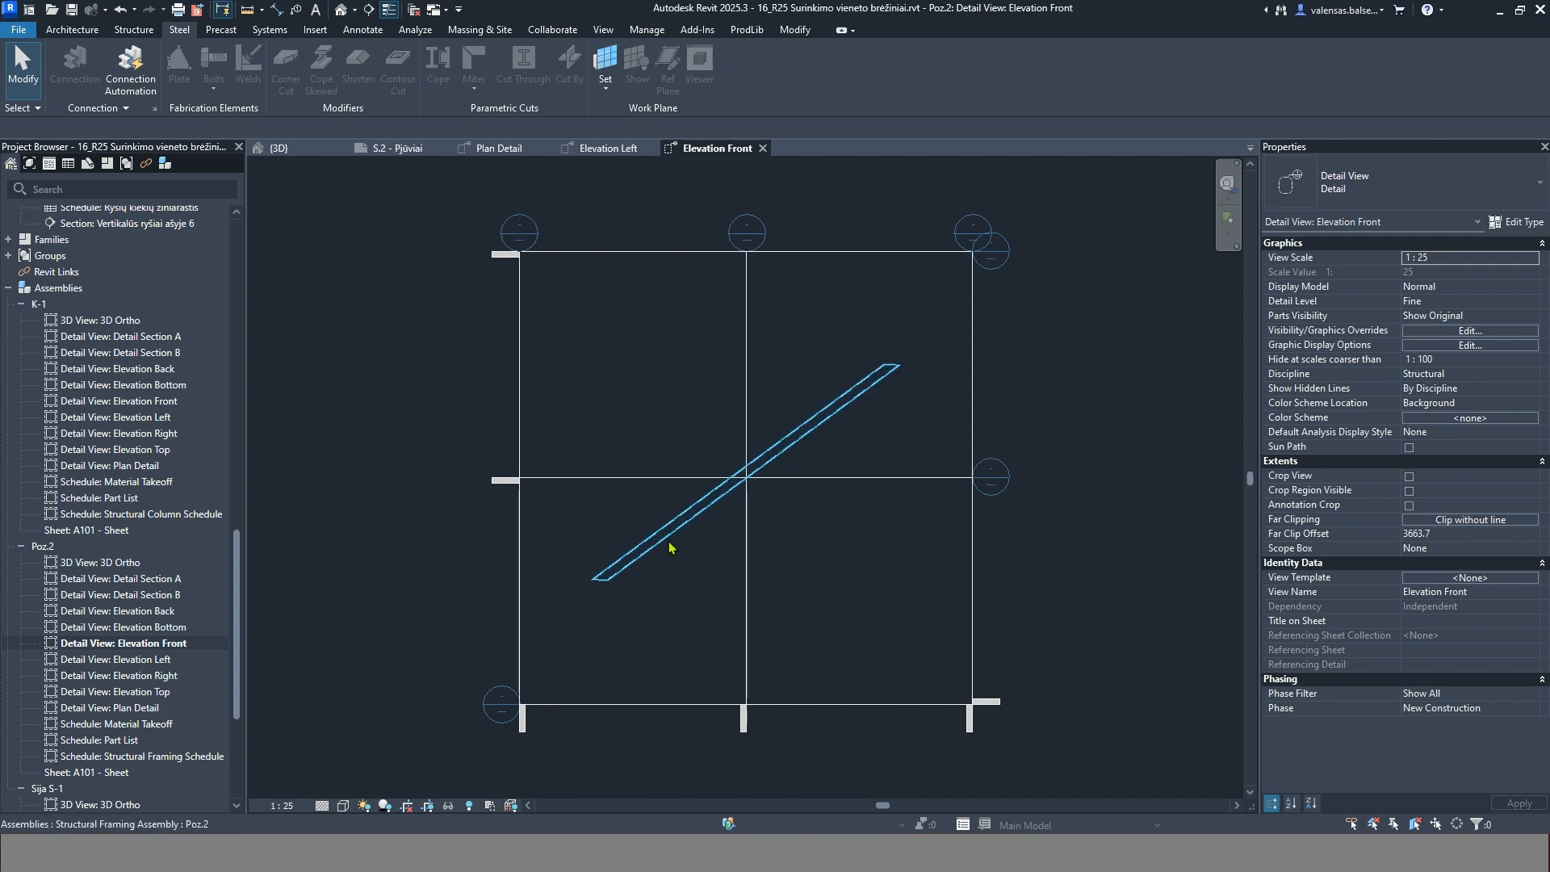
Edit the Poz.2 assembly in Elevation Front and move its origin onto the diagonal's centreline
double_click(671, 574)
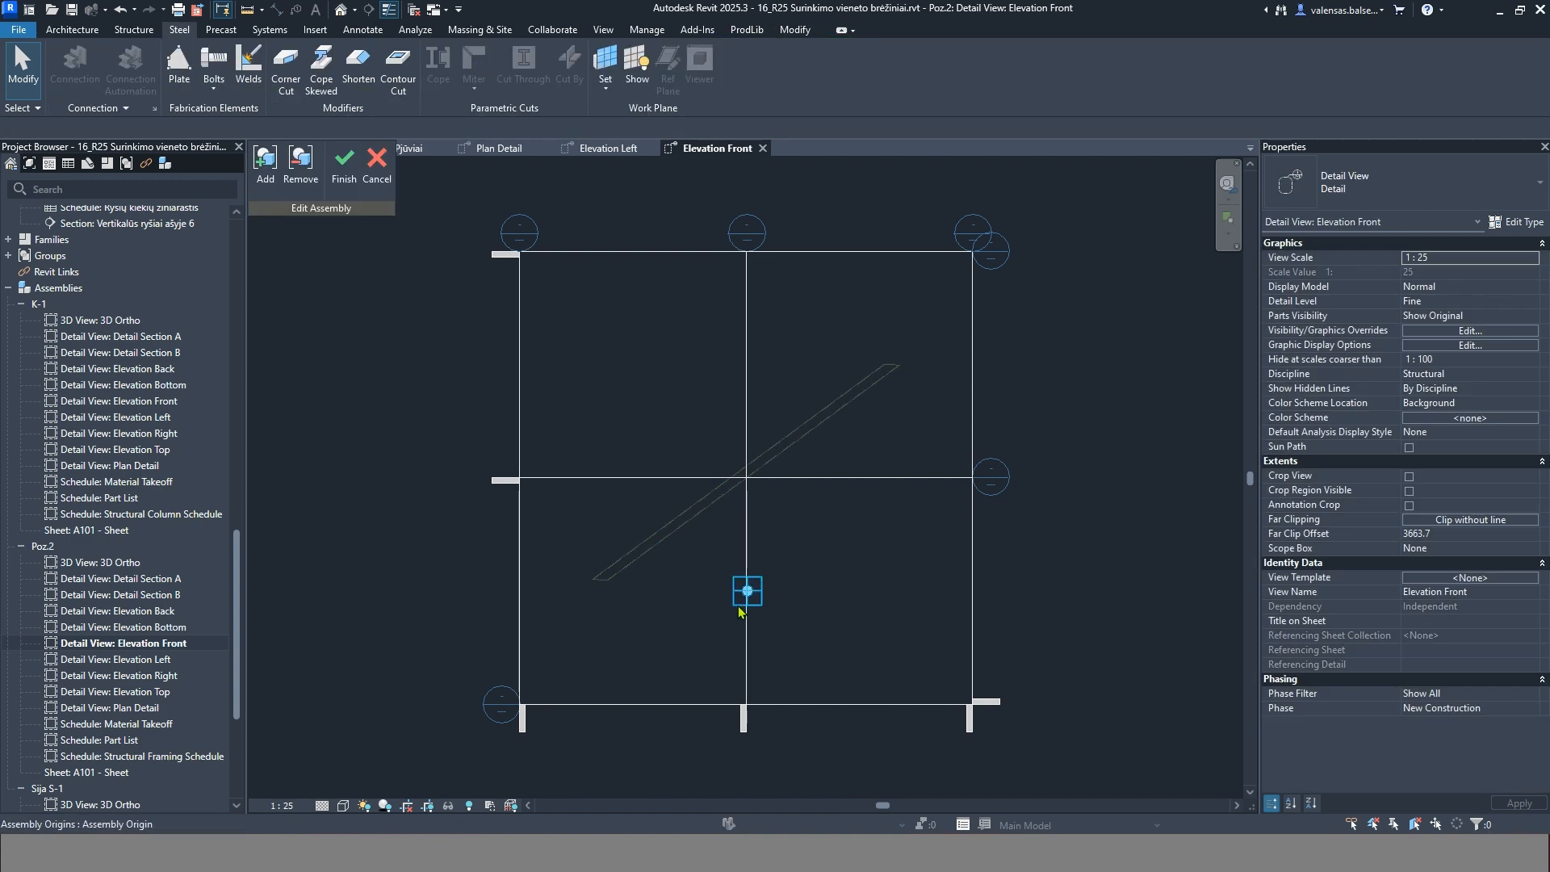
click(737, 605)
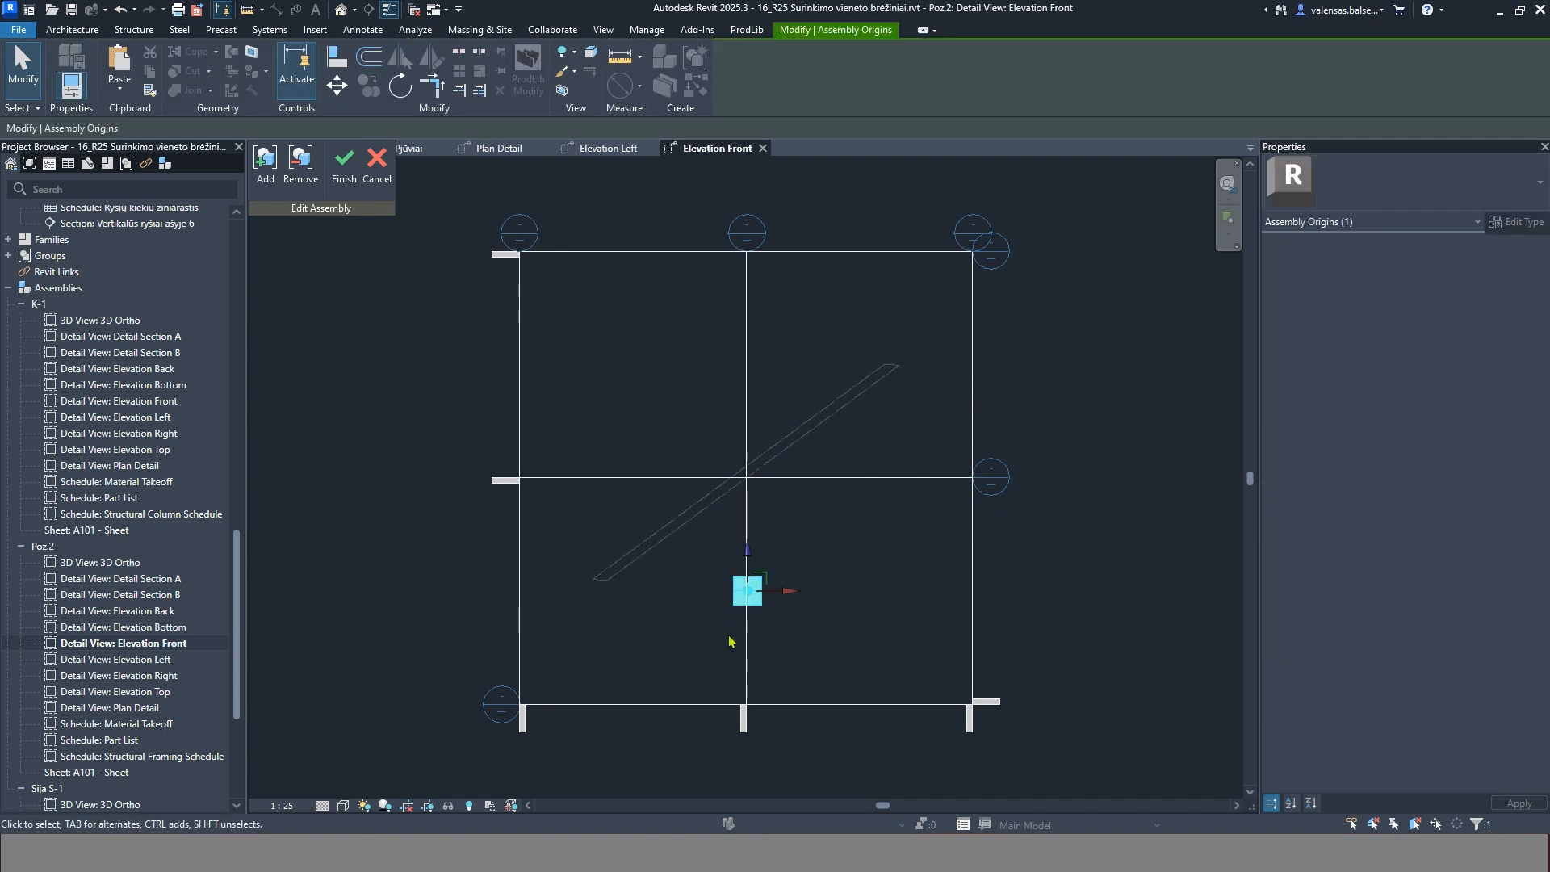
drag(746, 591, 681, 529)
scroll(702, 526, up, 5)
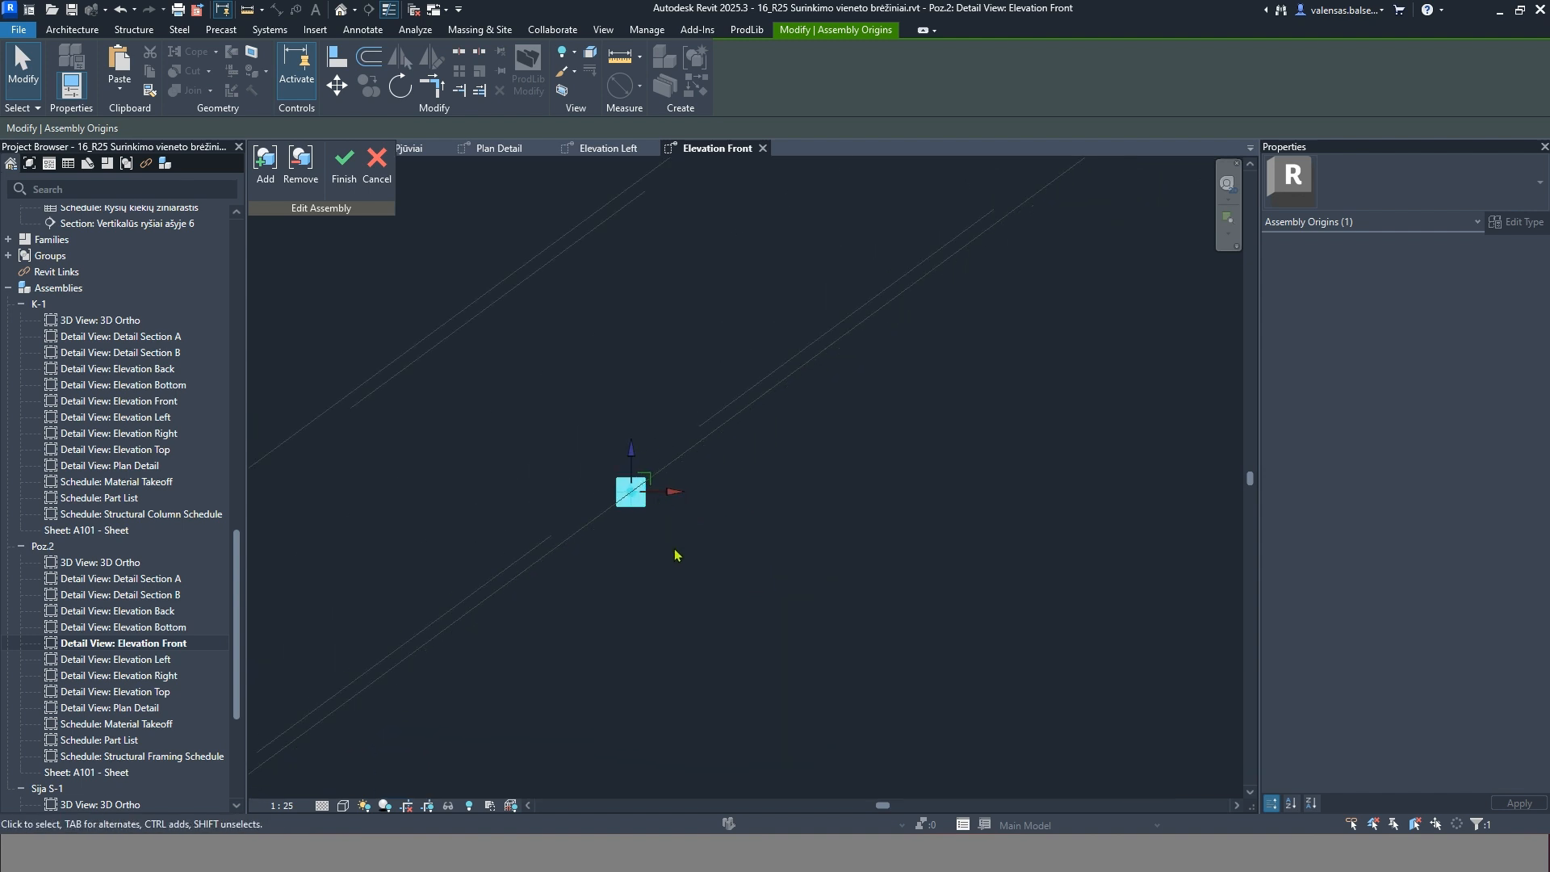
Rotate the assembly origin from horizontal to align with the diagonal's slope, and finish editing the assembly
click(399, 85)
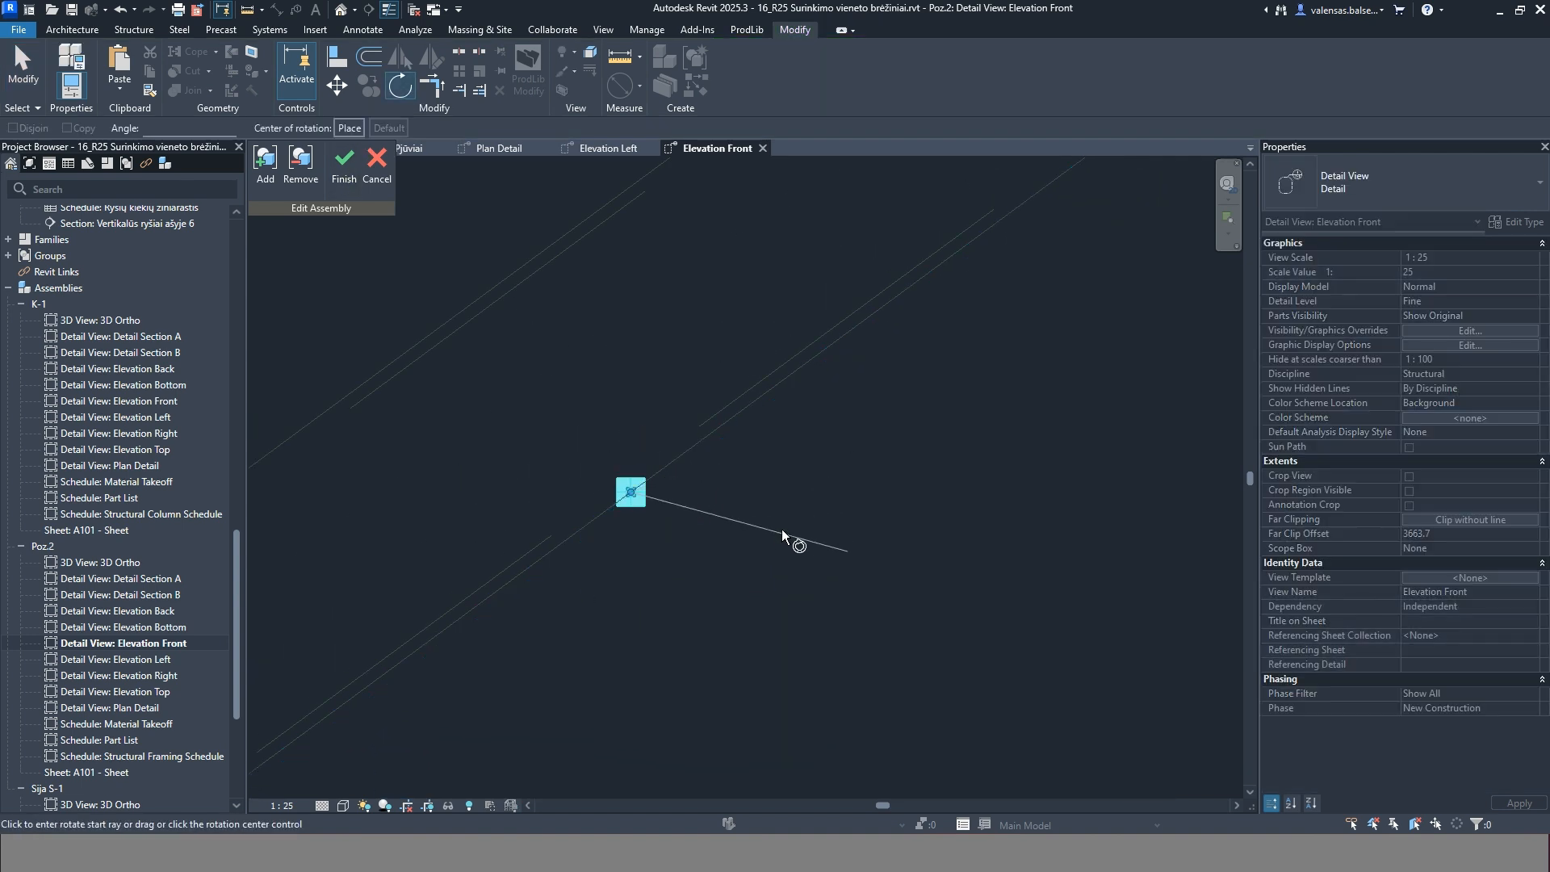
click(788, 491)
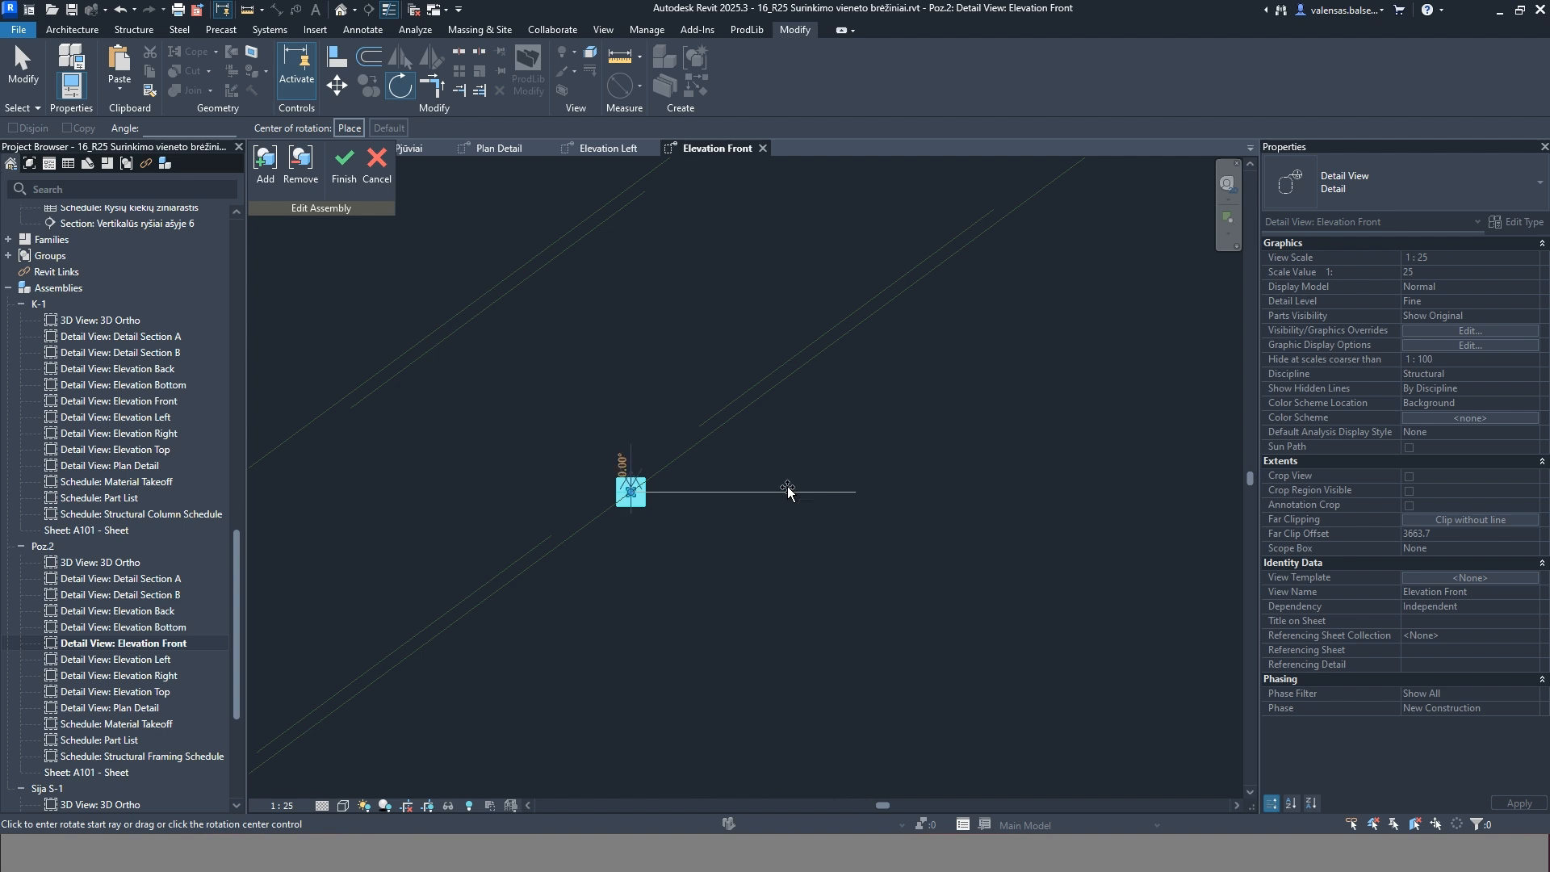
click(770, 396)
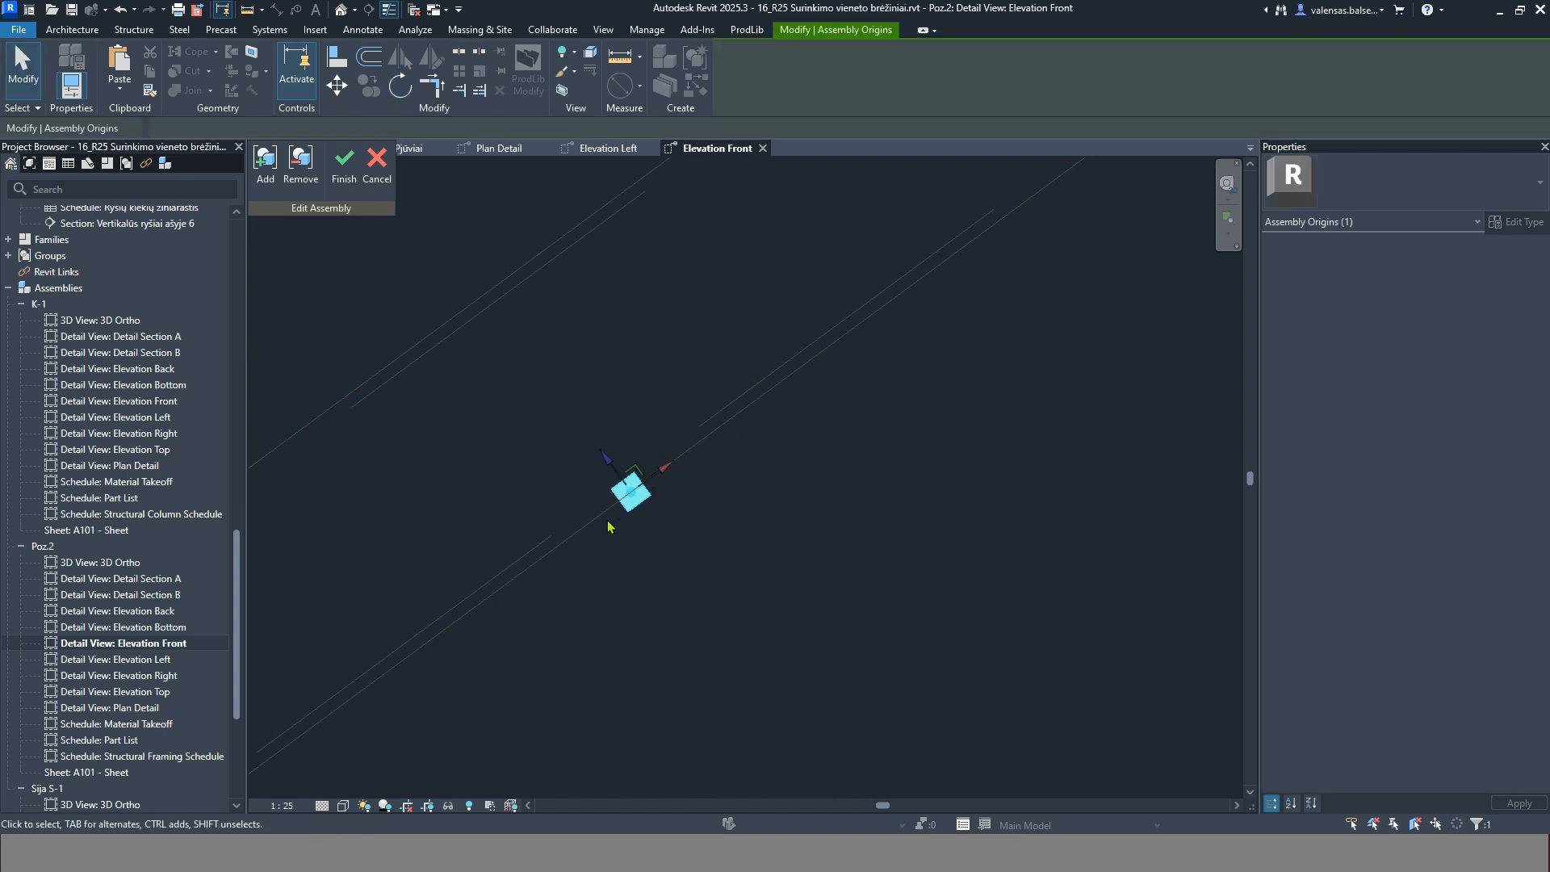
click(344, 165)
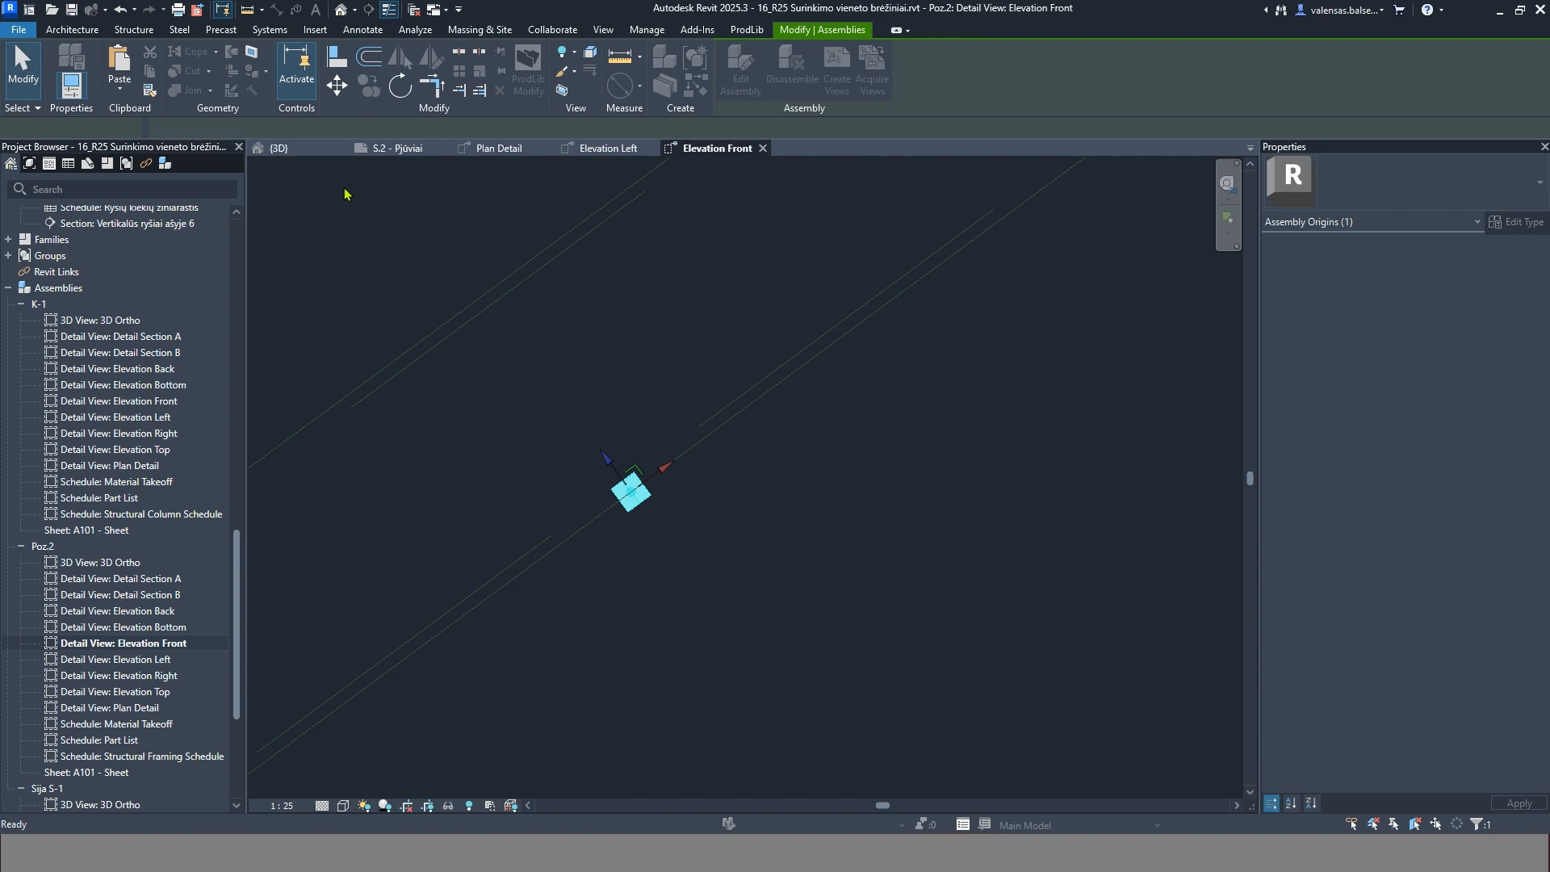
Delete all of Poz.2's assembly views, schedules and its A101 sheet, from 3D Ortho through the sheet
click(100, 563)
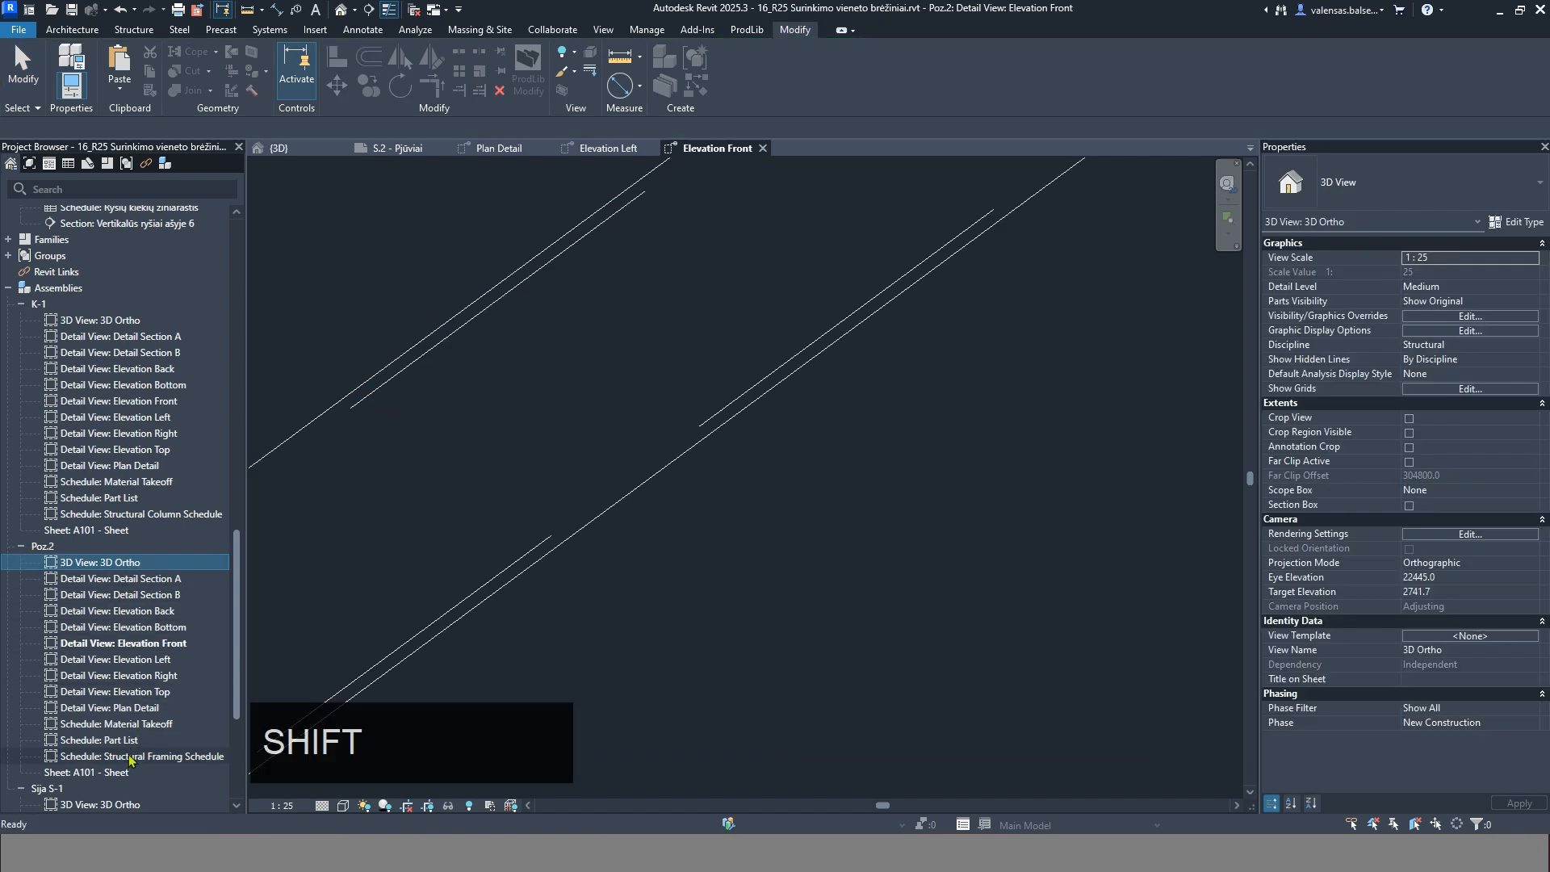
shift+click(118, 772)
right_click(118, 771)
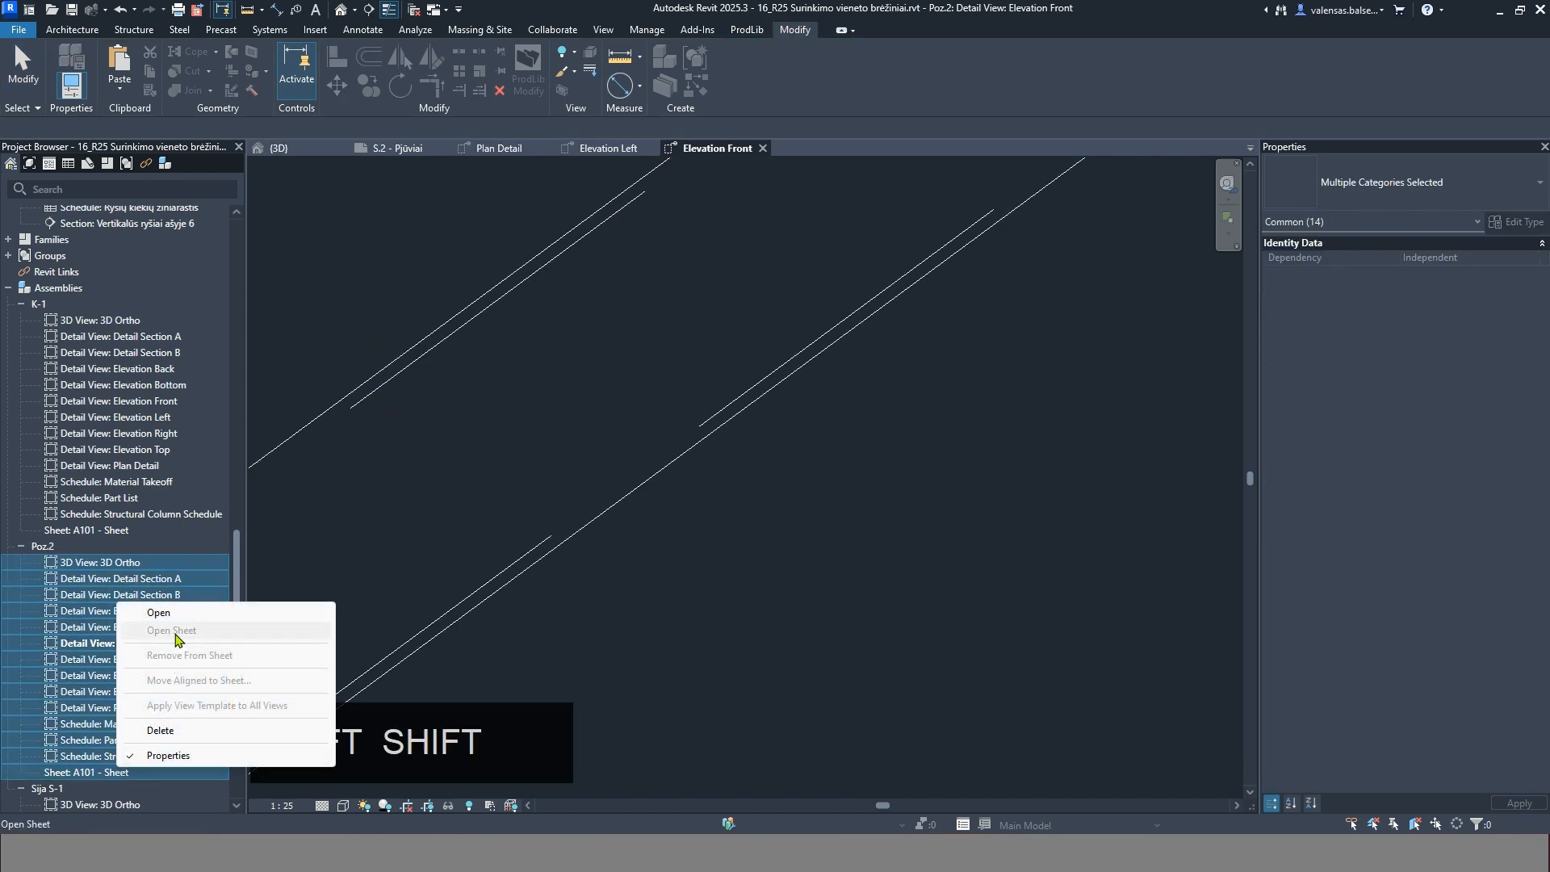
click(159, 730)
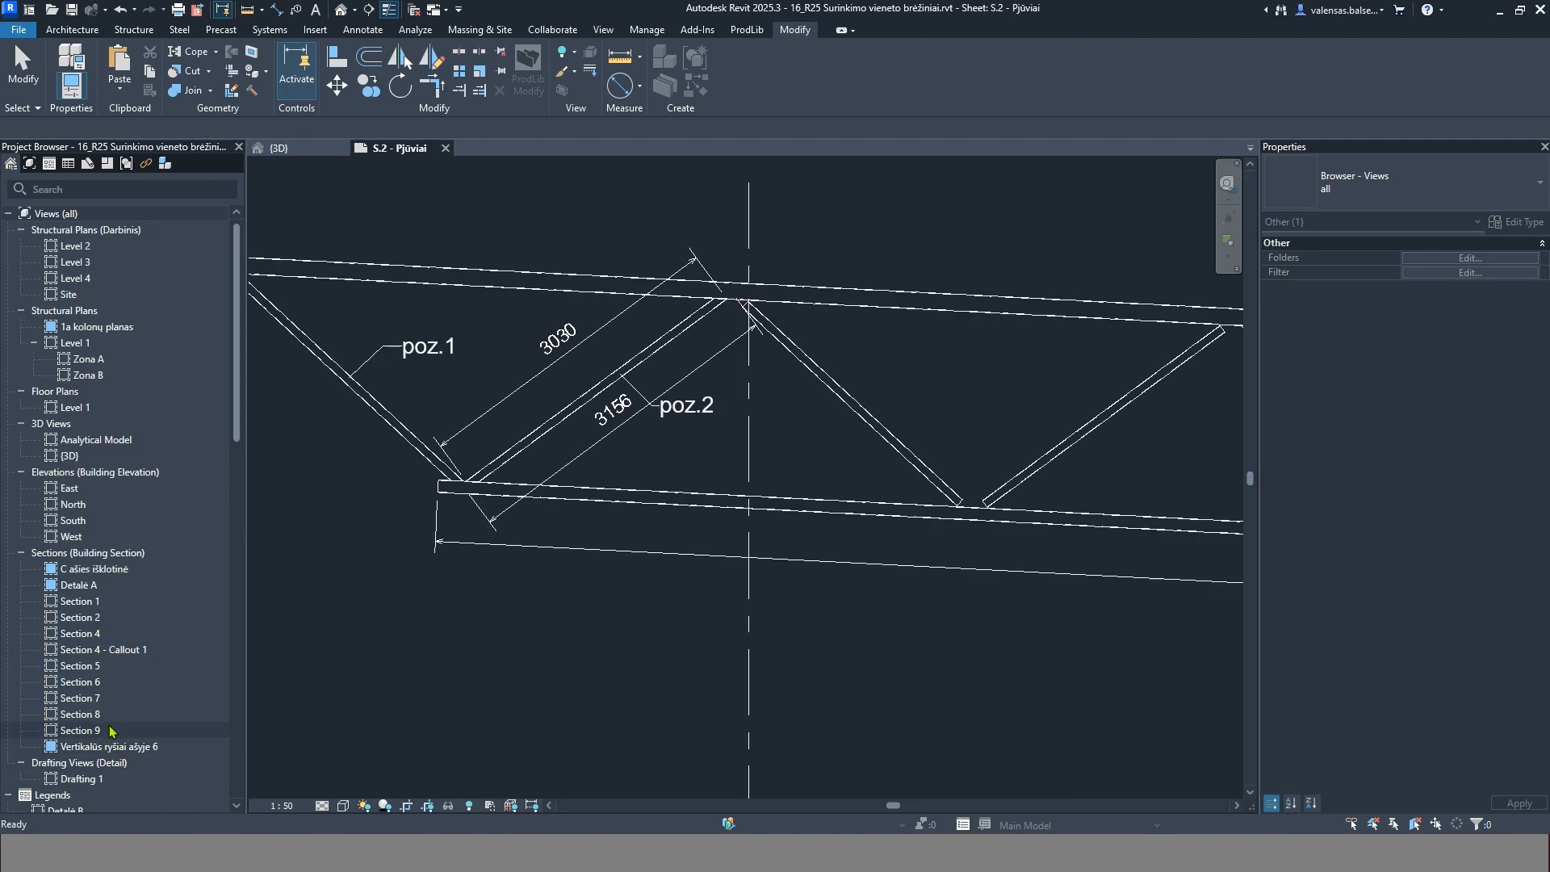
Create the full set of assembly views, schedules and a sheet for Poz.2 at a 1:25 scale
scroll(147, 639, down, 7)
click(44, 547)
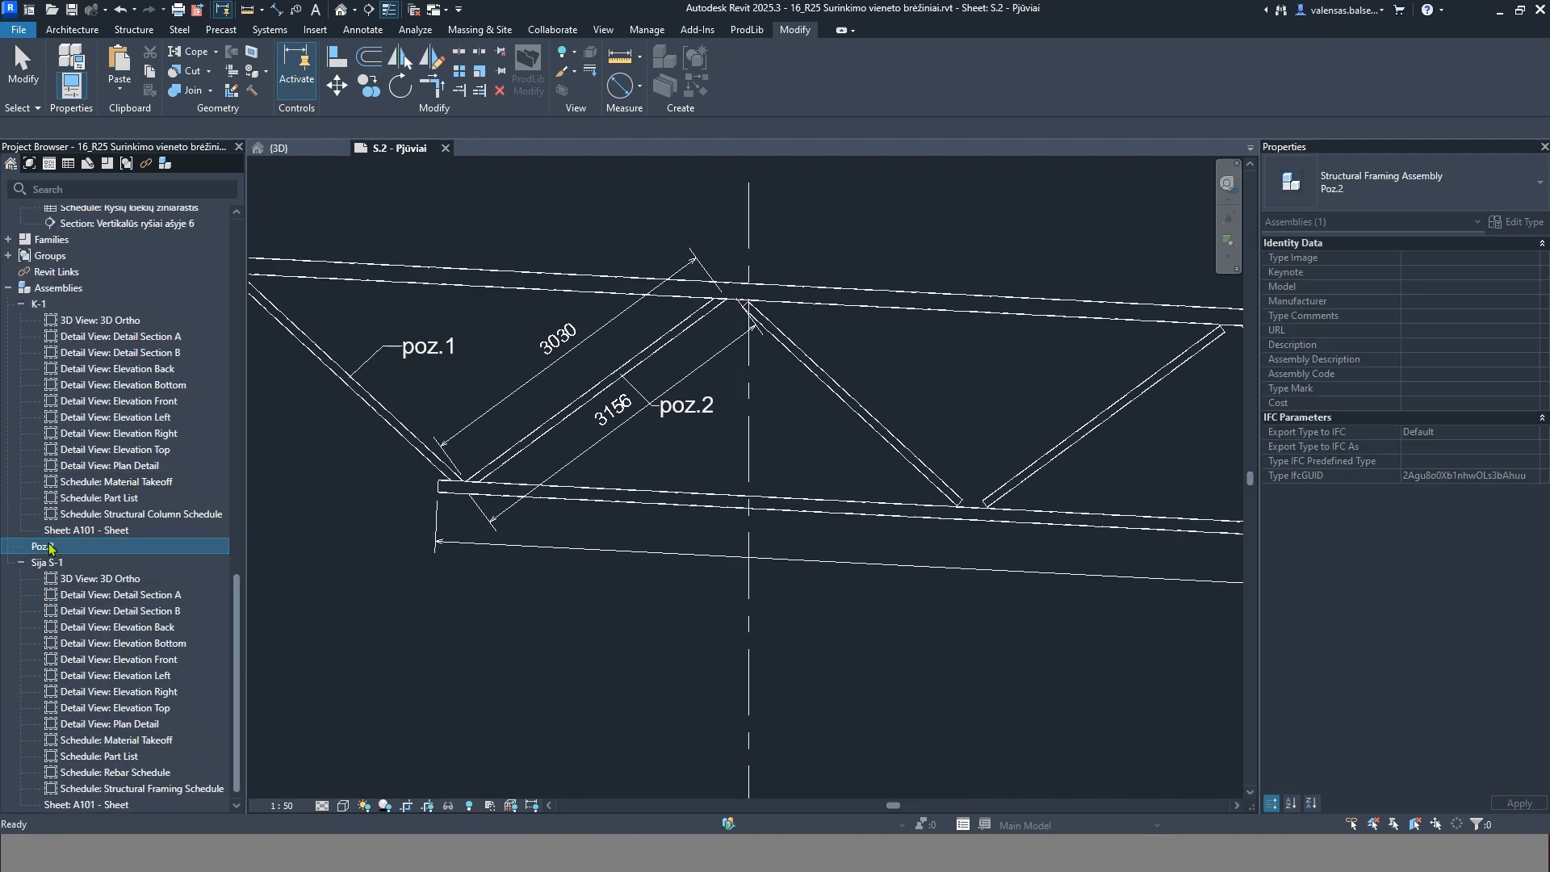
right_click(48, 552)
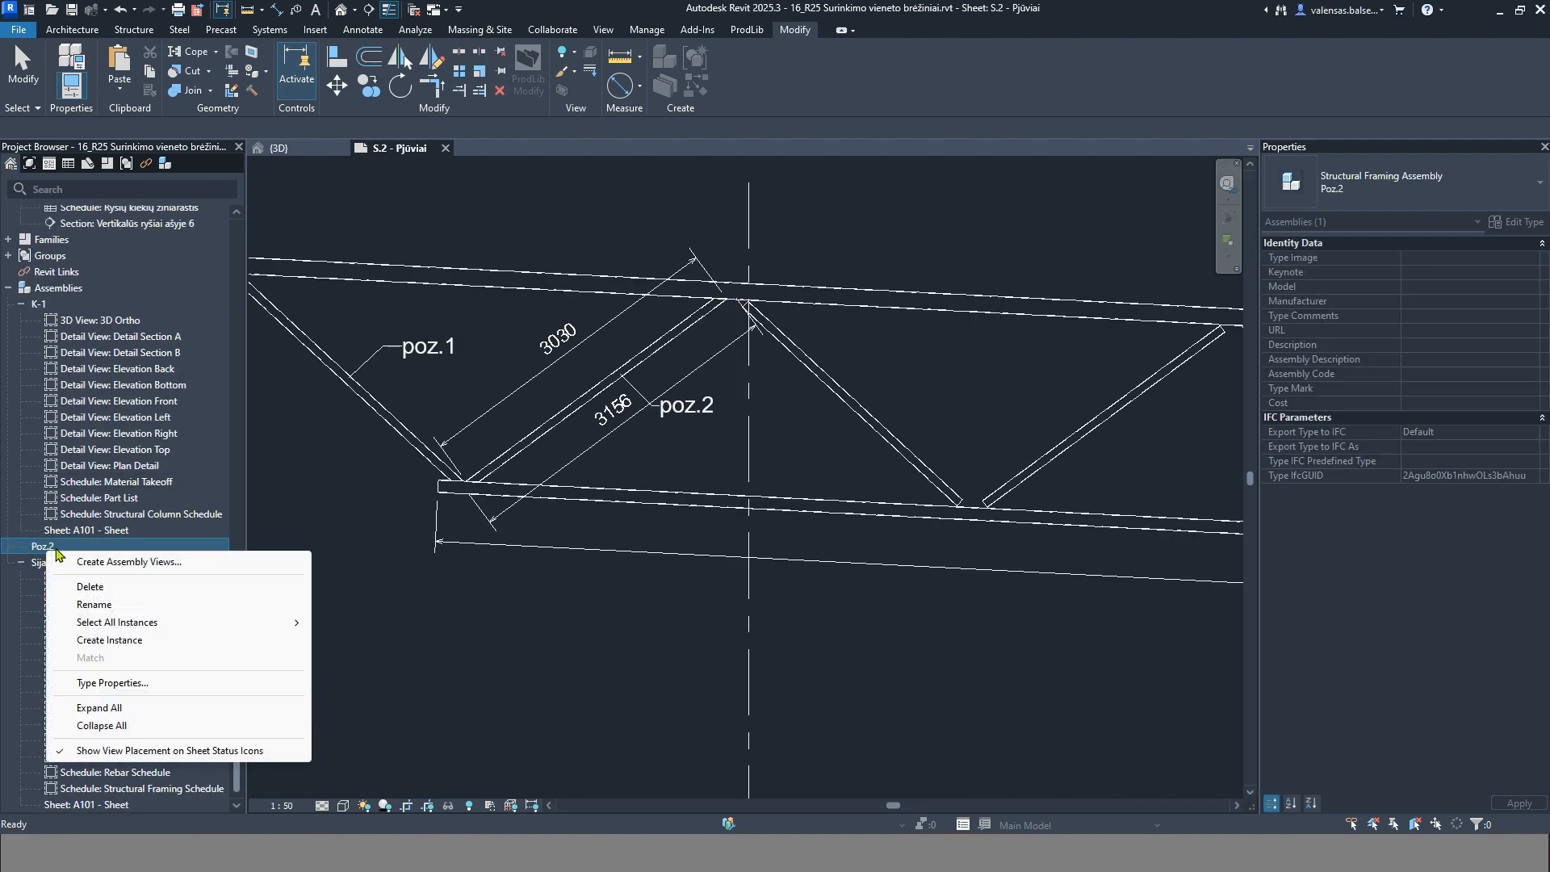
click(89, 561)
click(1193, 678)
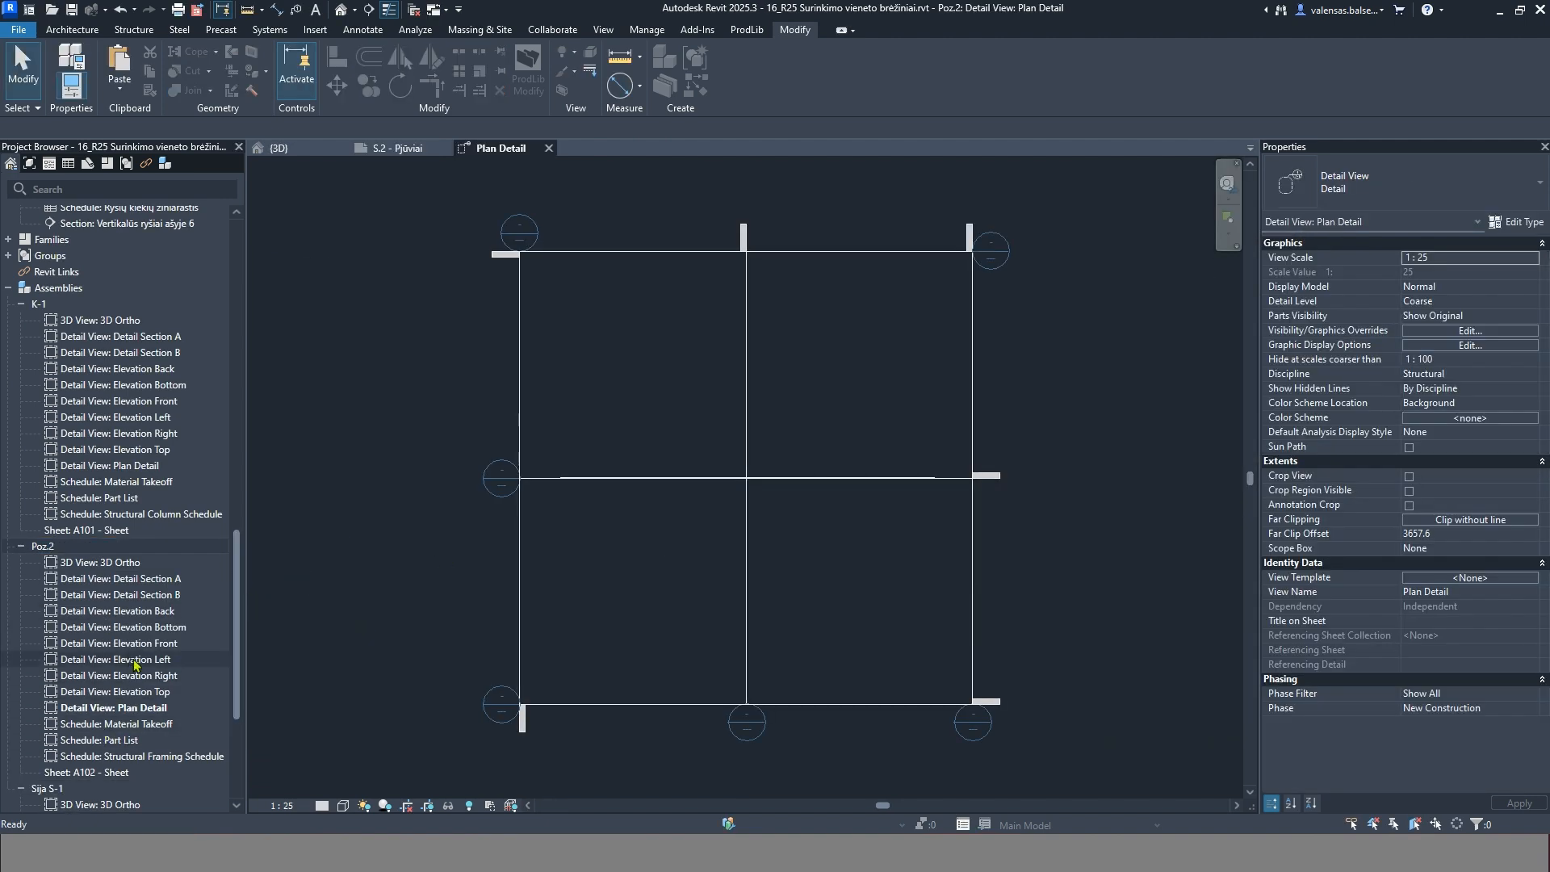
Open Poz.2's Elevation Front detail view and set its detail level to Fine
double_click(137, 643)
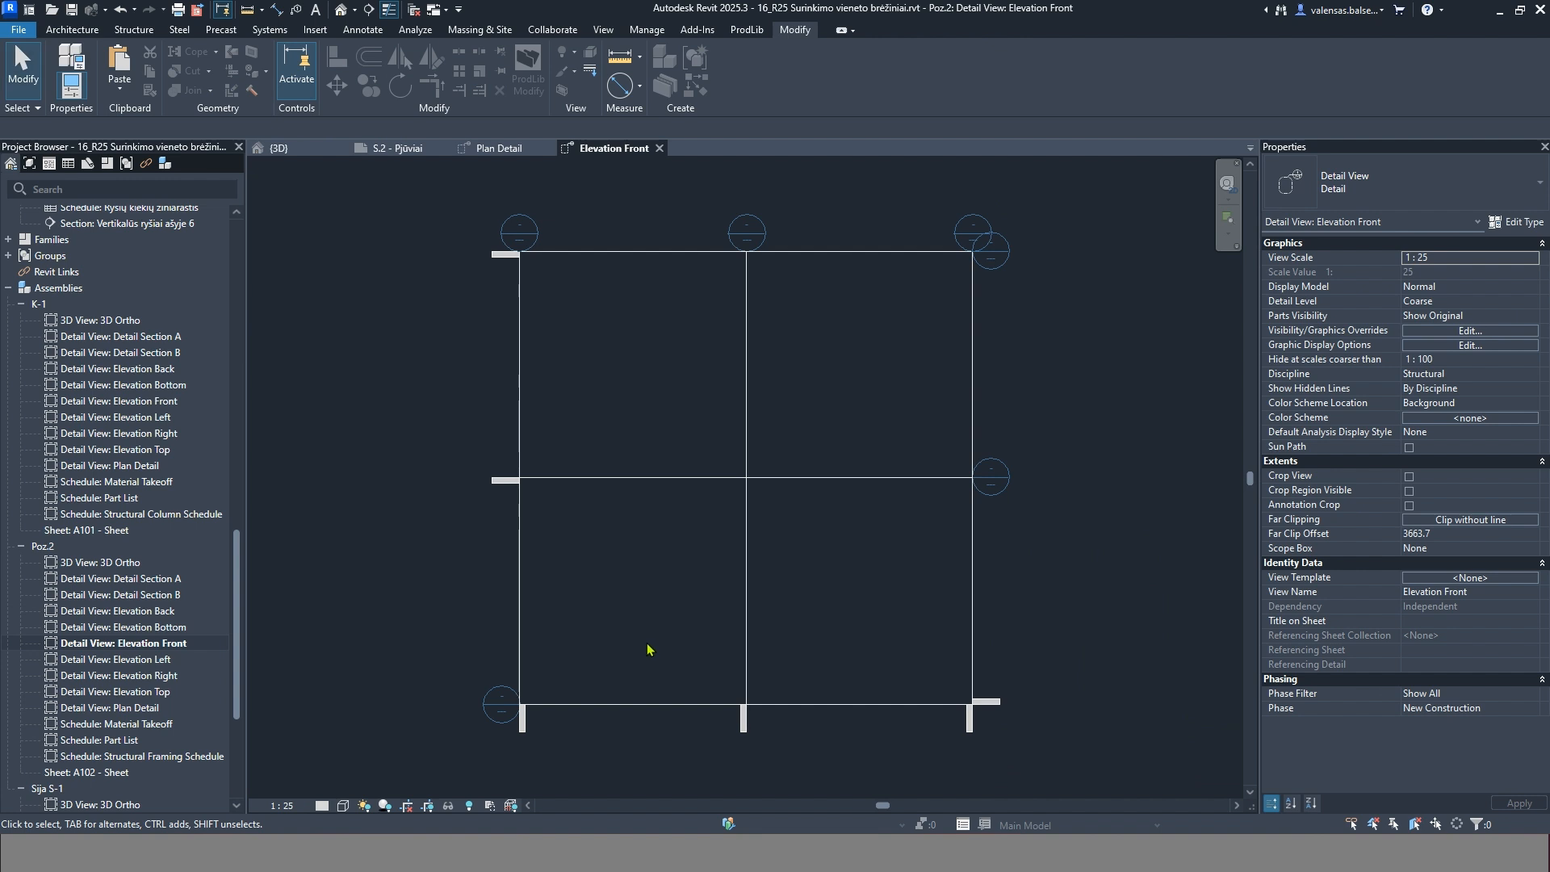
click(321, 805)
click(339, 798)
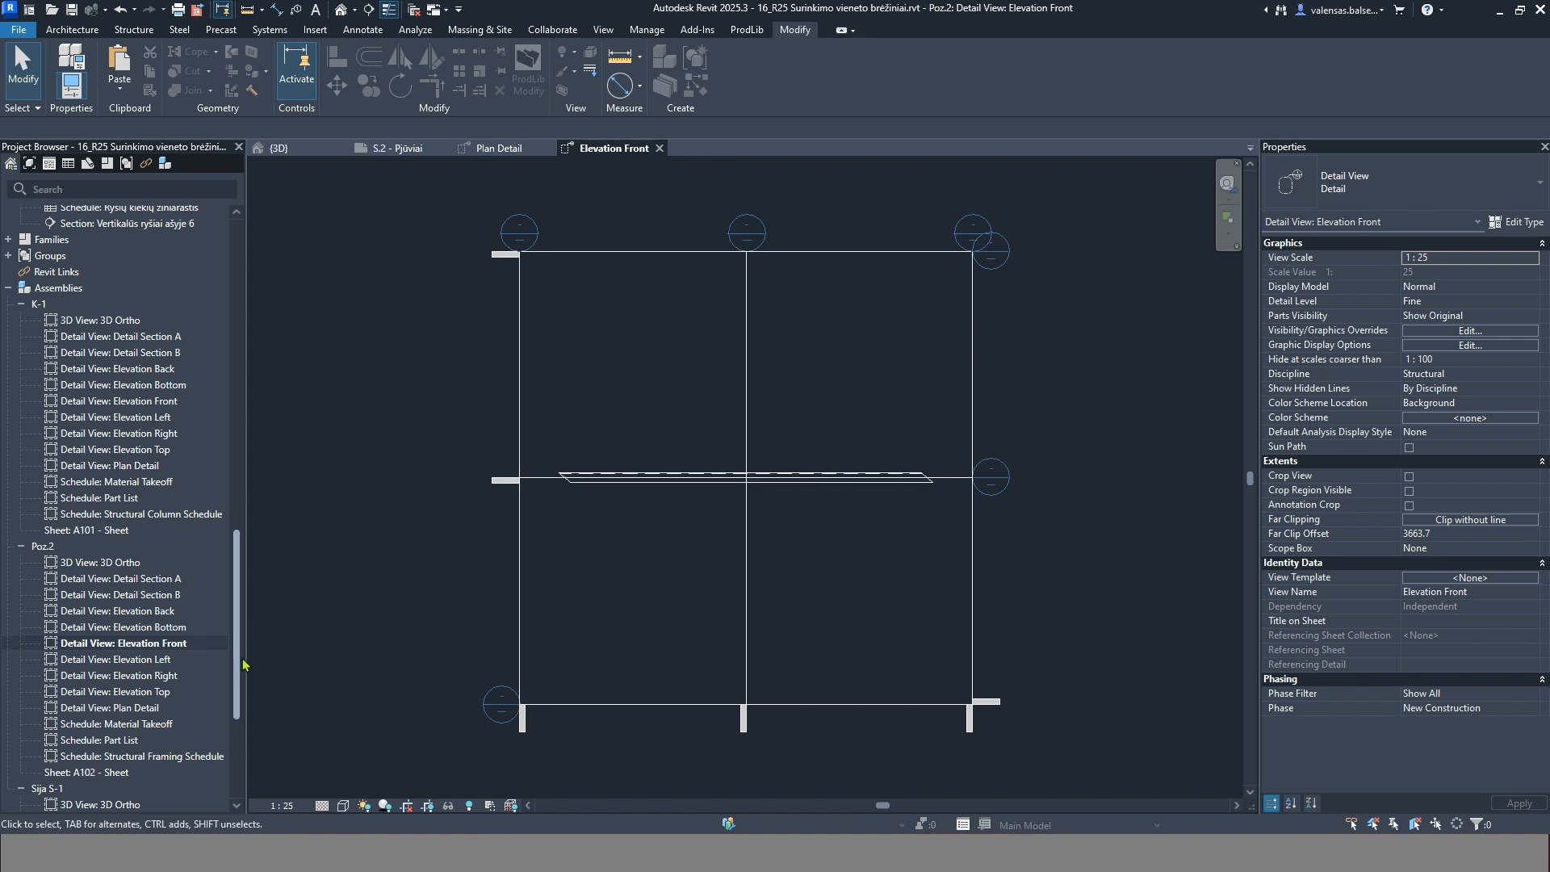
scroll(218, 662, down, 5)
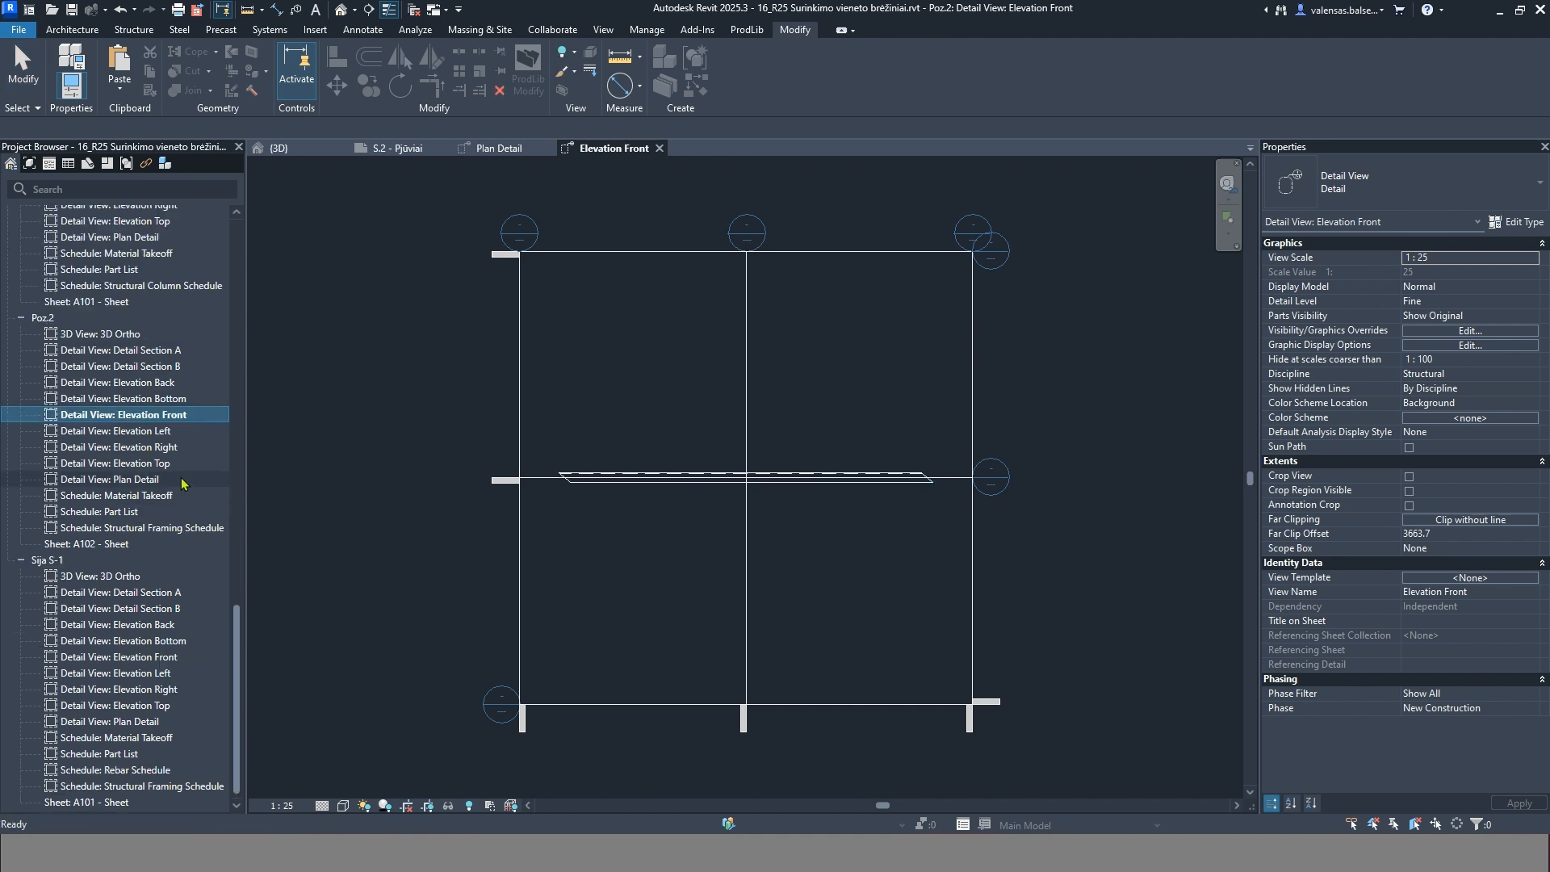
right_click(78, 317)
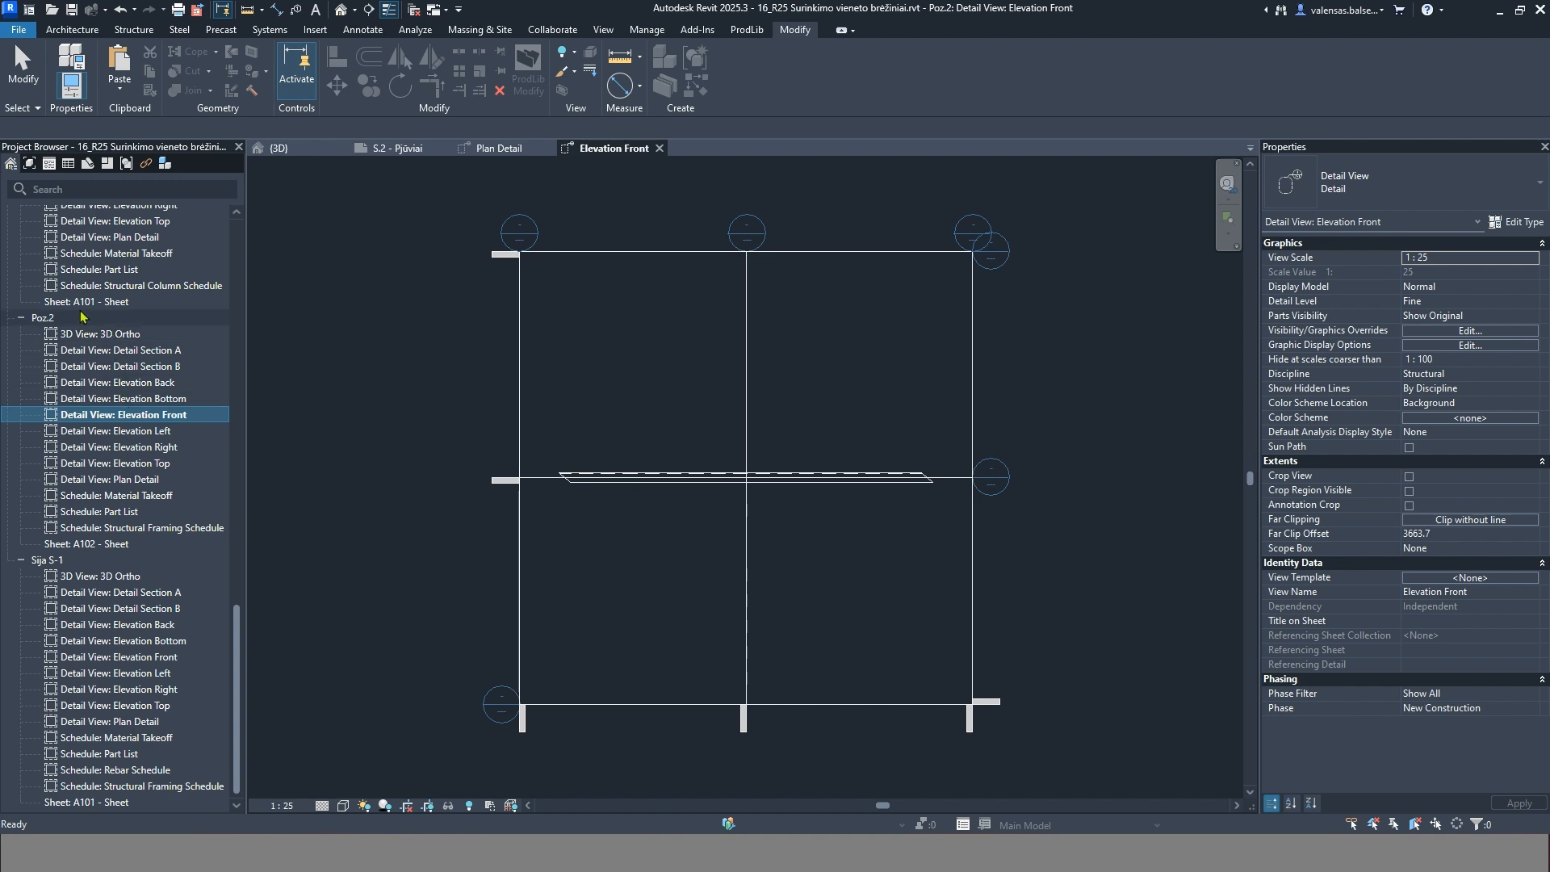
click(104, 328)
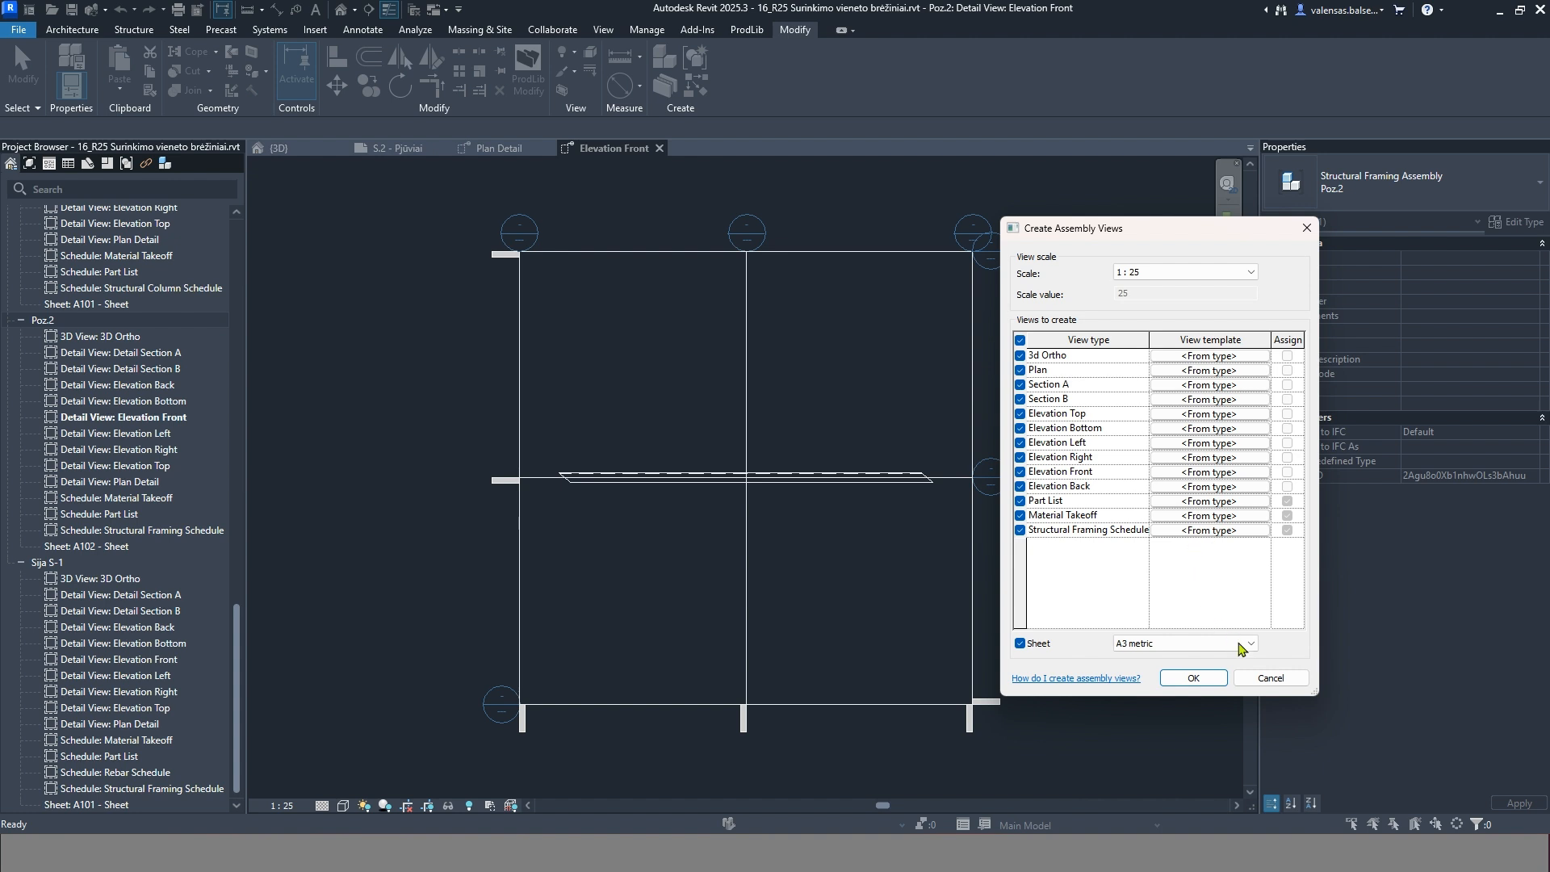
click(1267, 678)
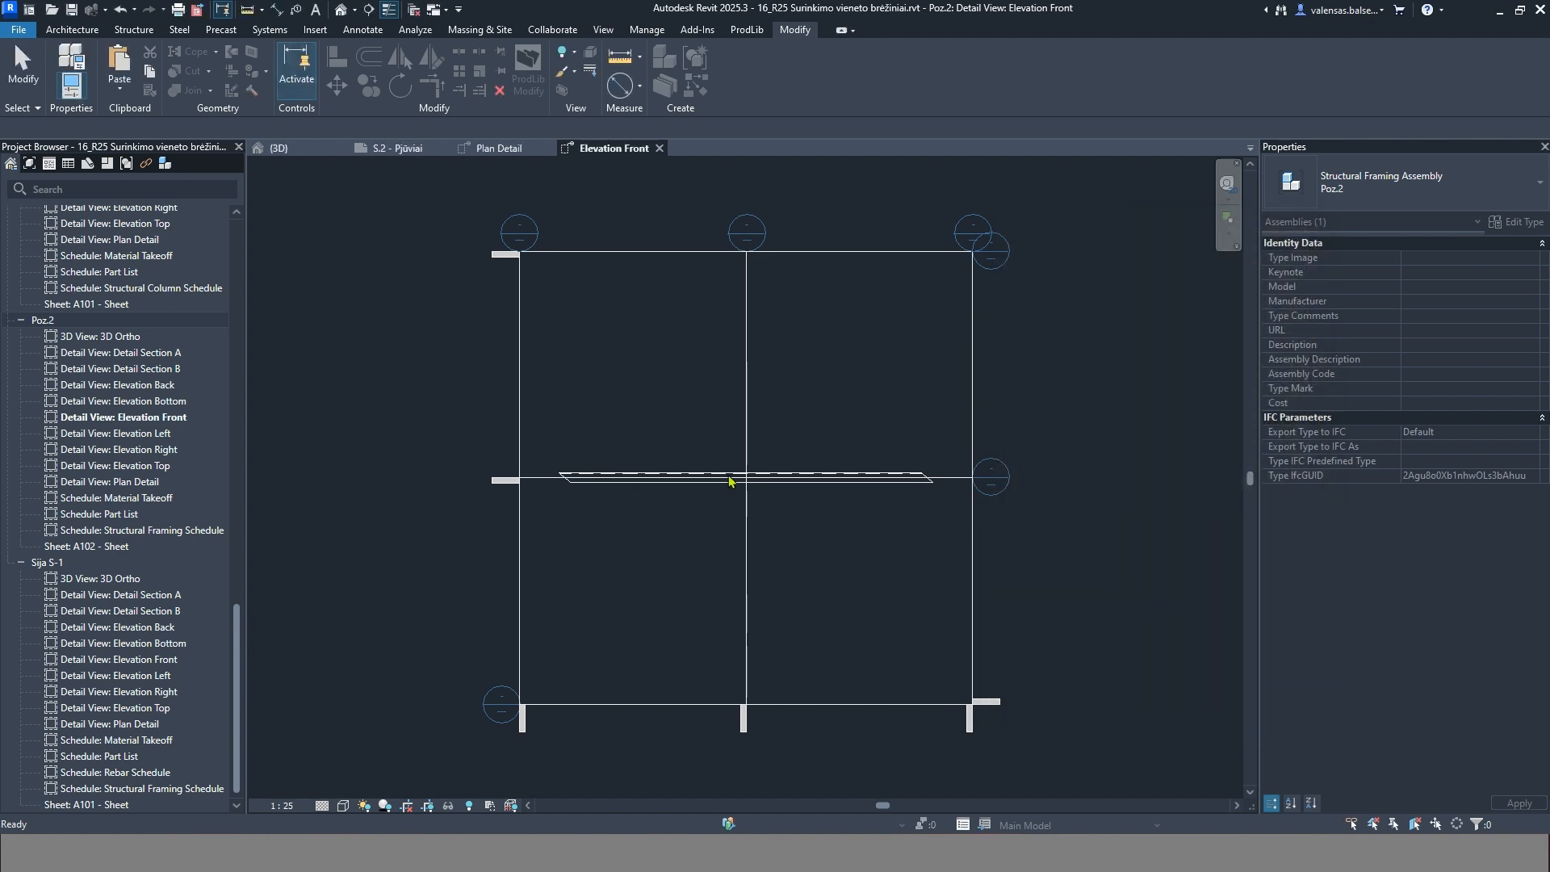
click(771, 593)
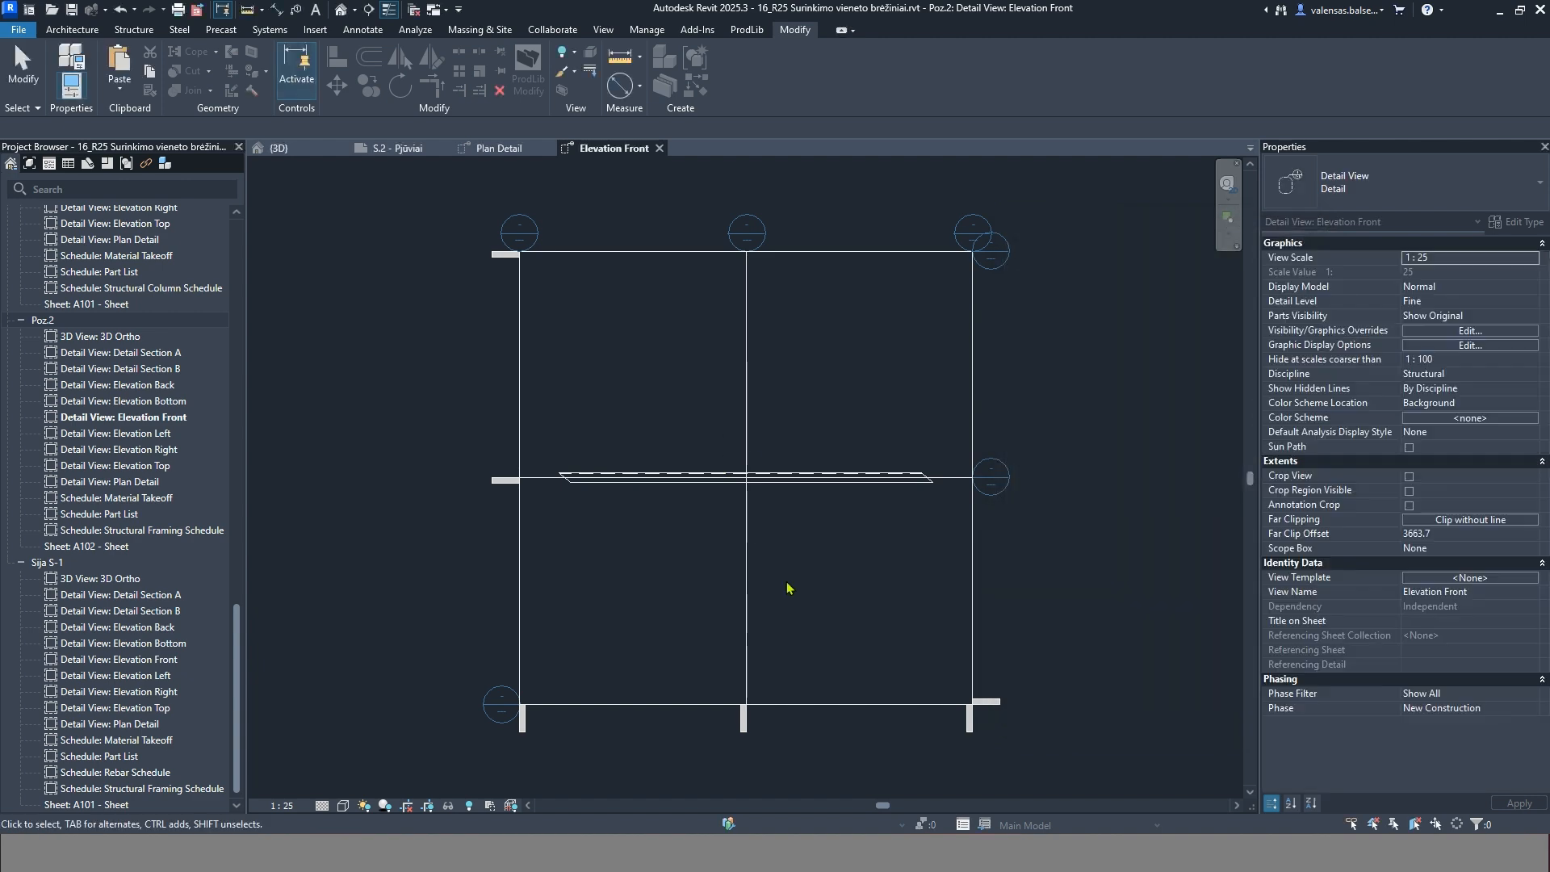
click(607, 478)
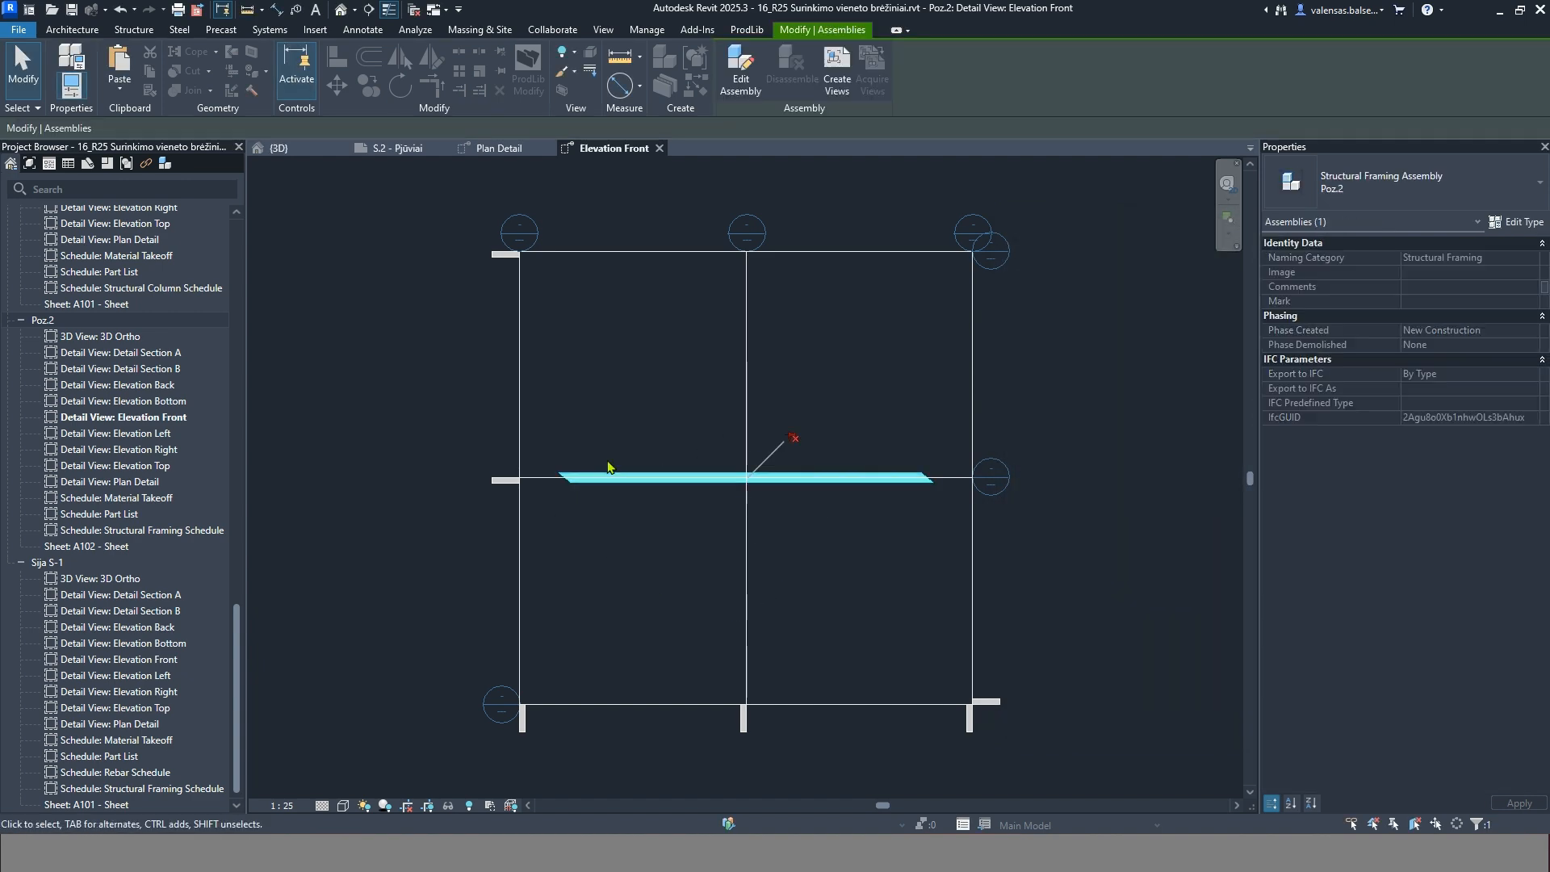
click(611, 582)
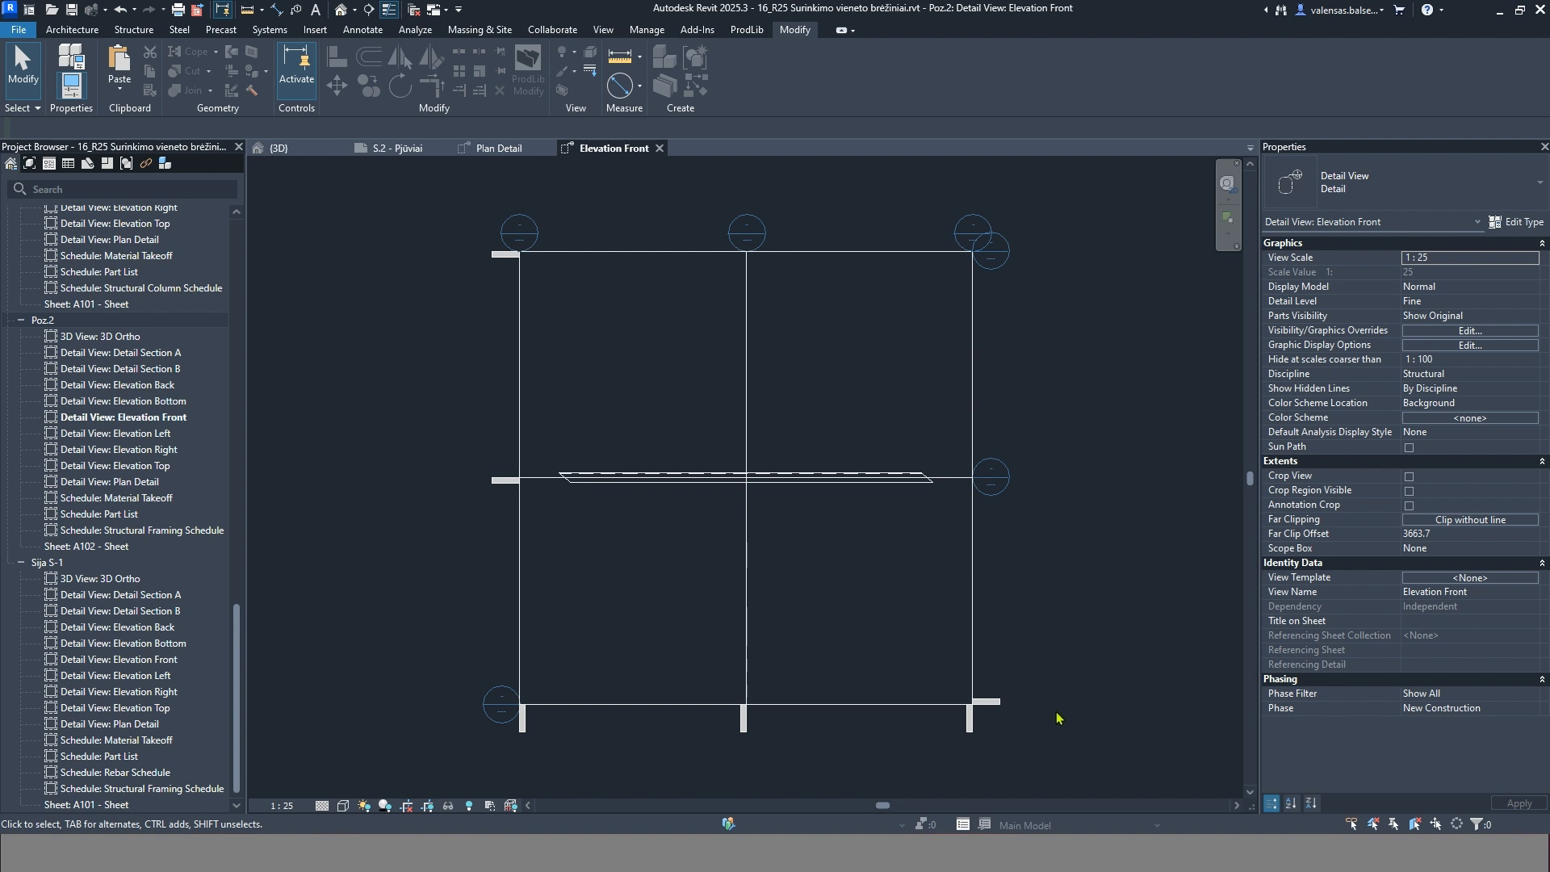
Place a horizontal linear dimension chain below the diagonal through the upper and lower corners of both bevelled ends
key(shift+d)
key(i)
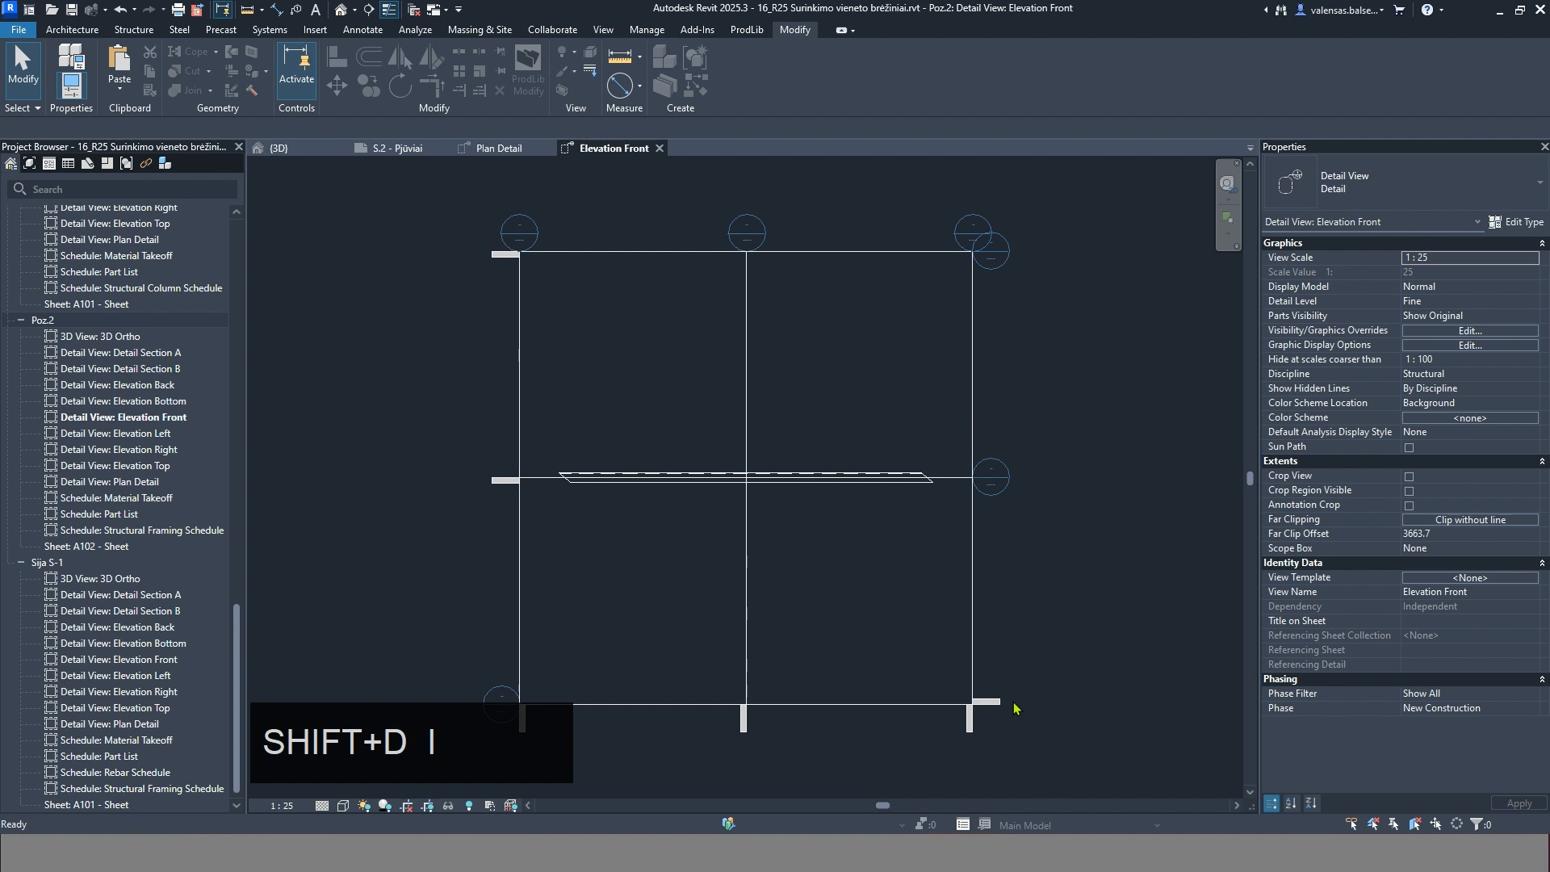
scroll(561, 464, up, 8)
click(771, 69)
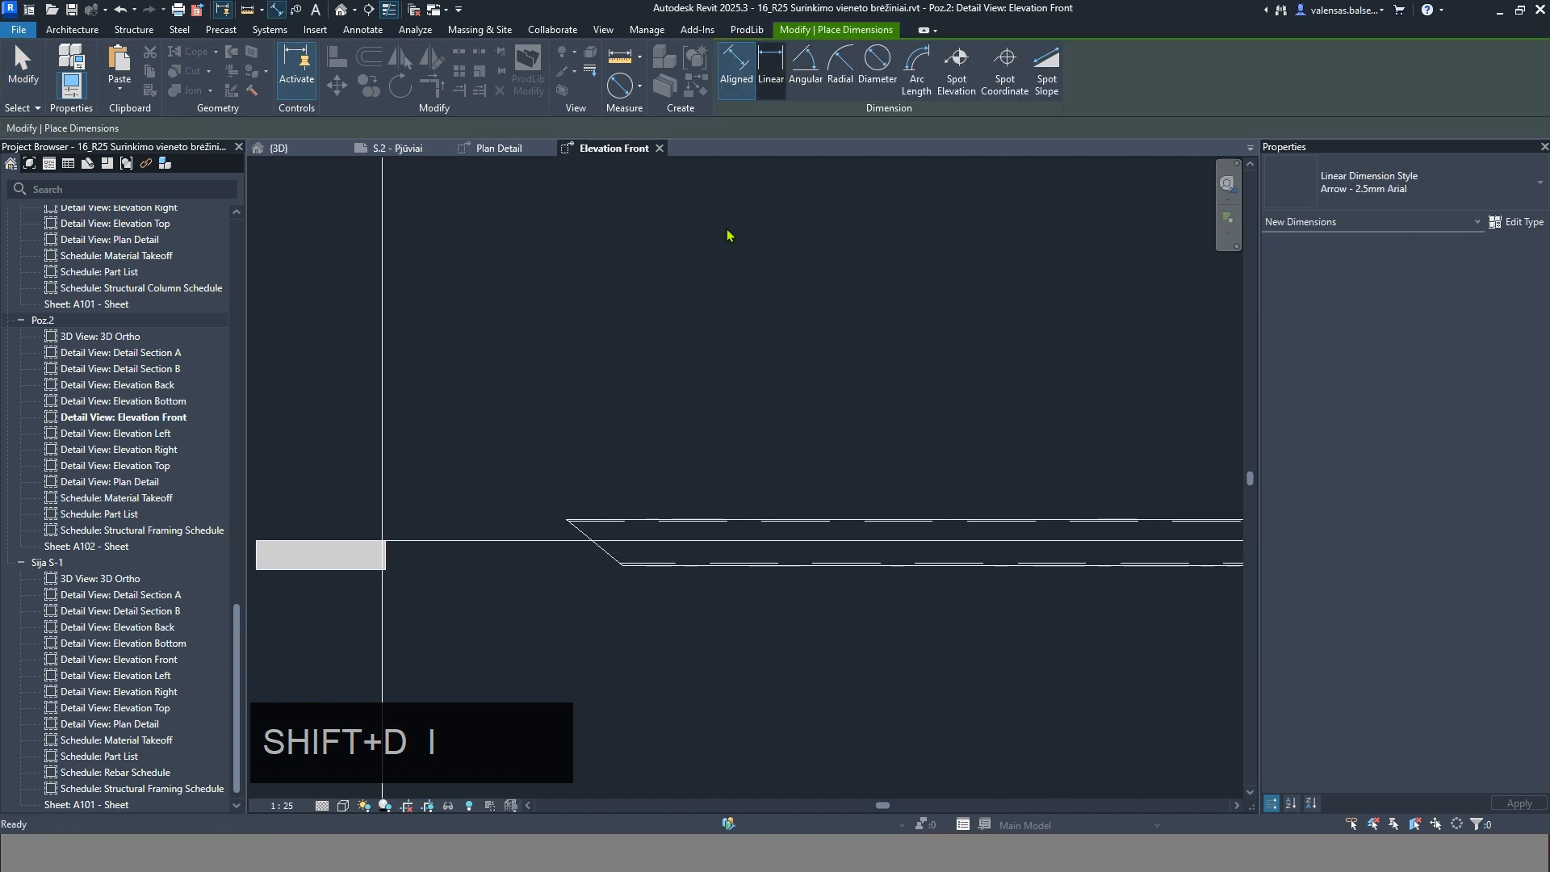
scroll(565, 516, up, 4)
click(556, 506)
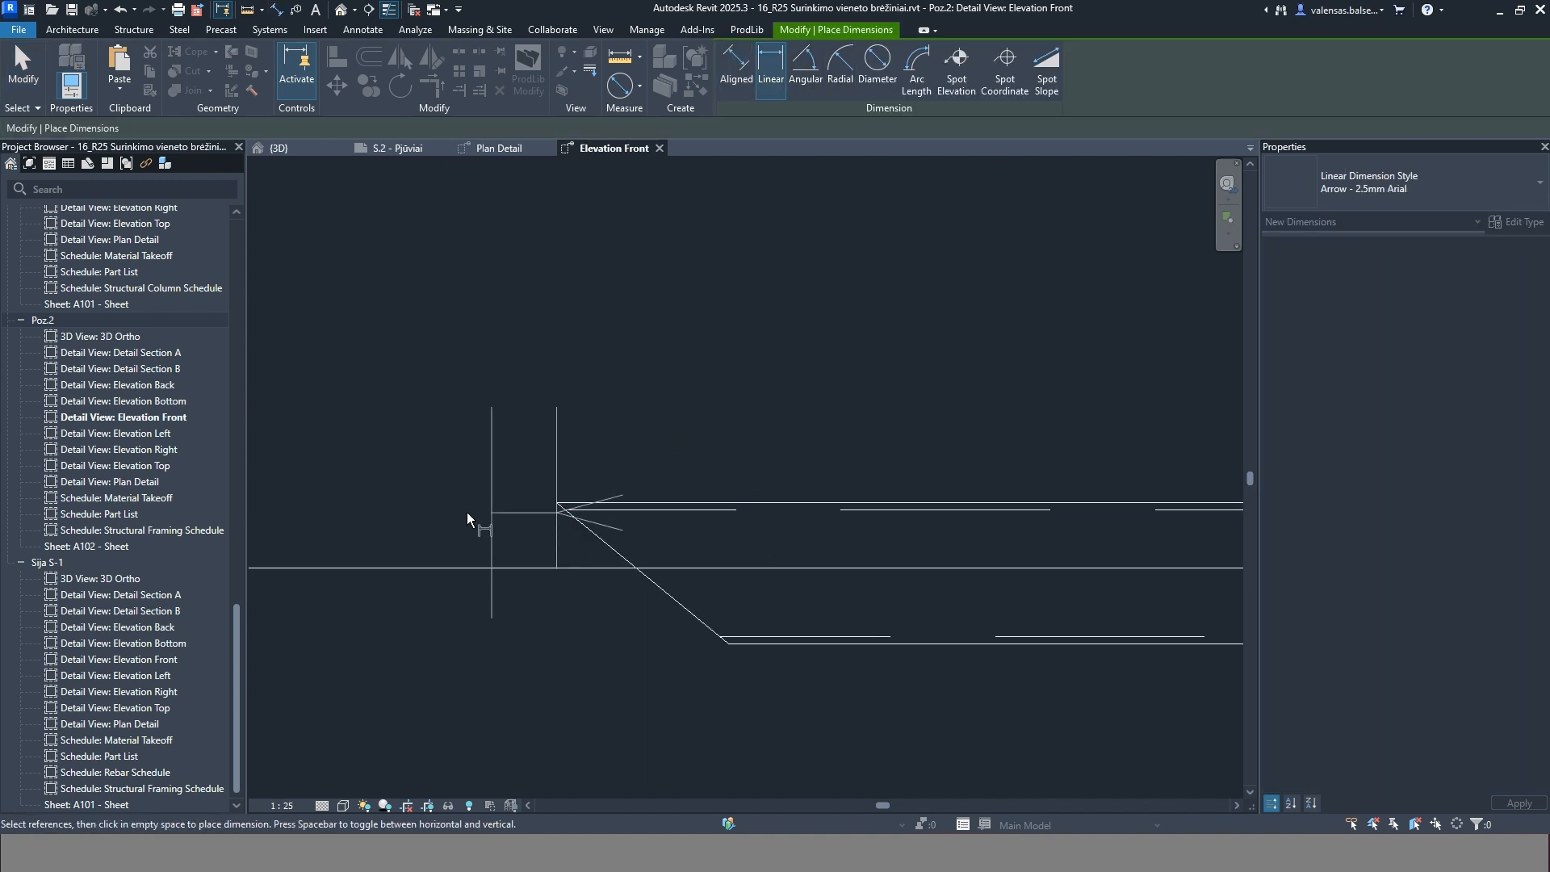
scroll(466, 512, down, 2)
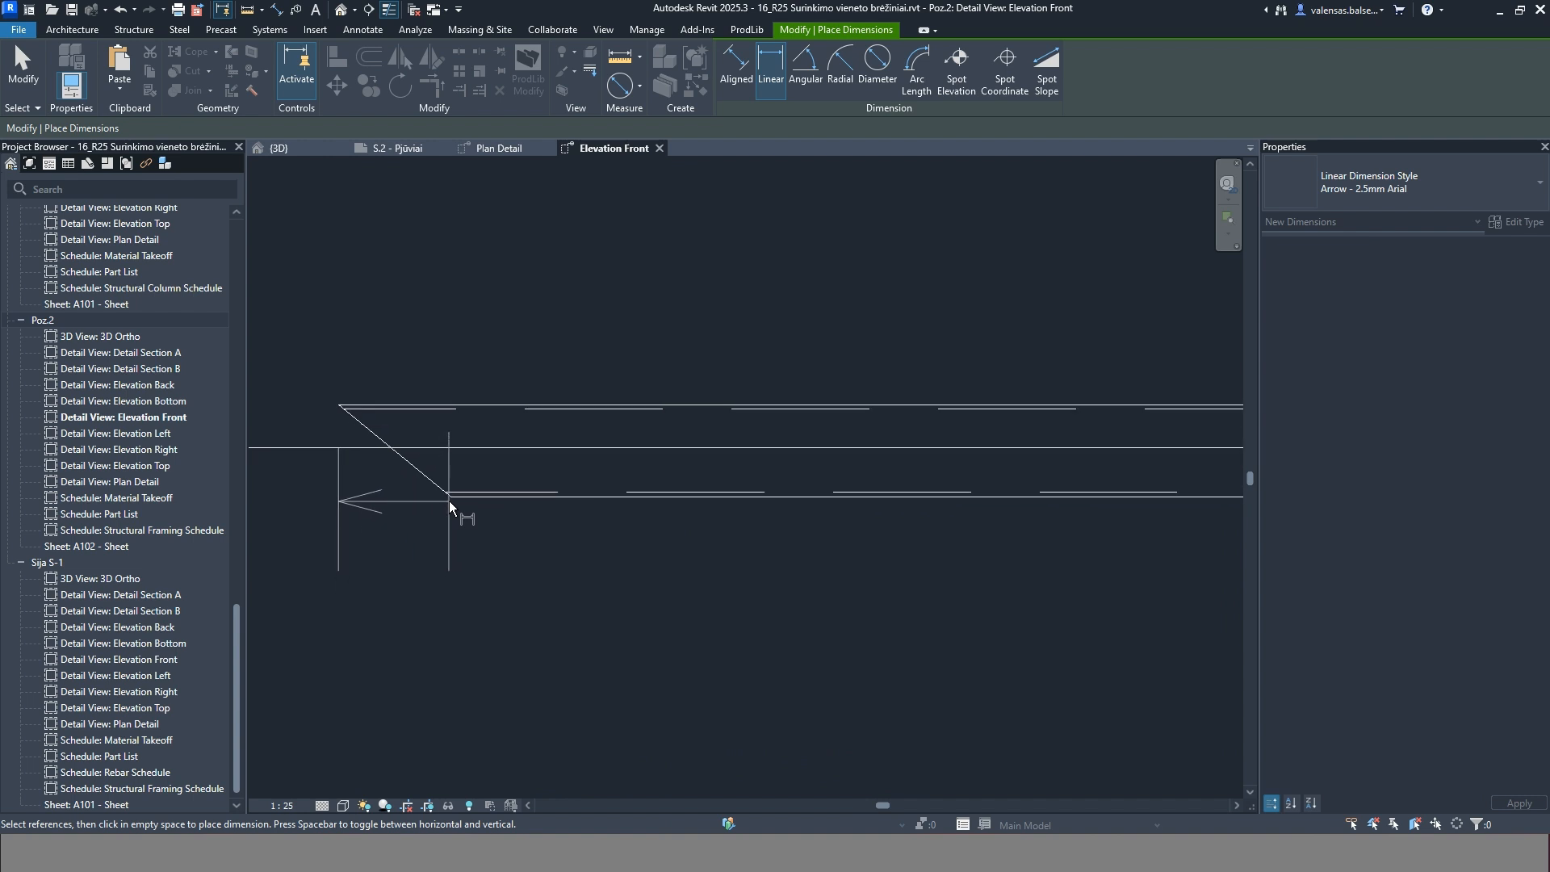
click(452, 497)
scroll(449, 499, down, 4)
key(space)
scroll(915, 525, up, 5)
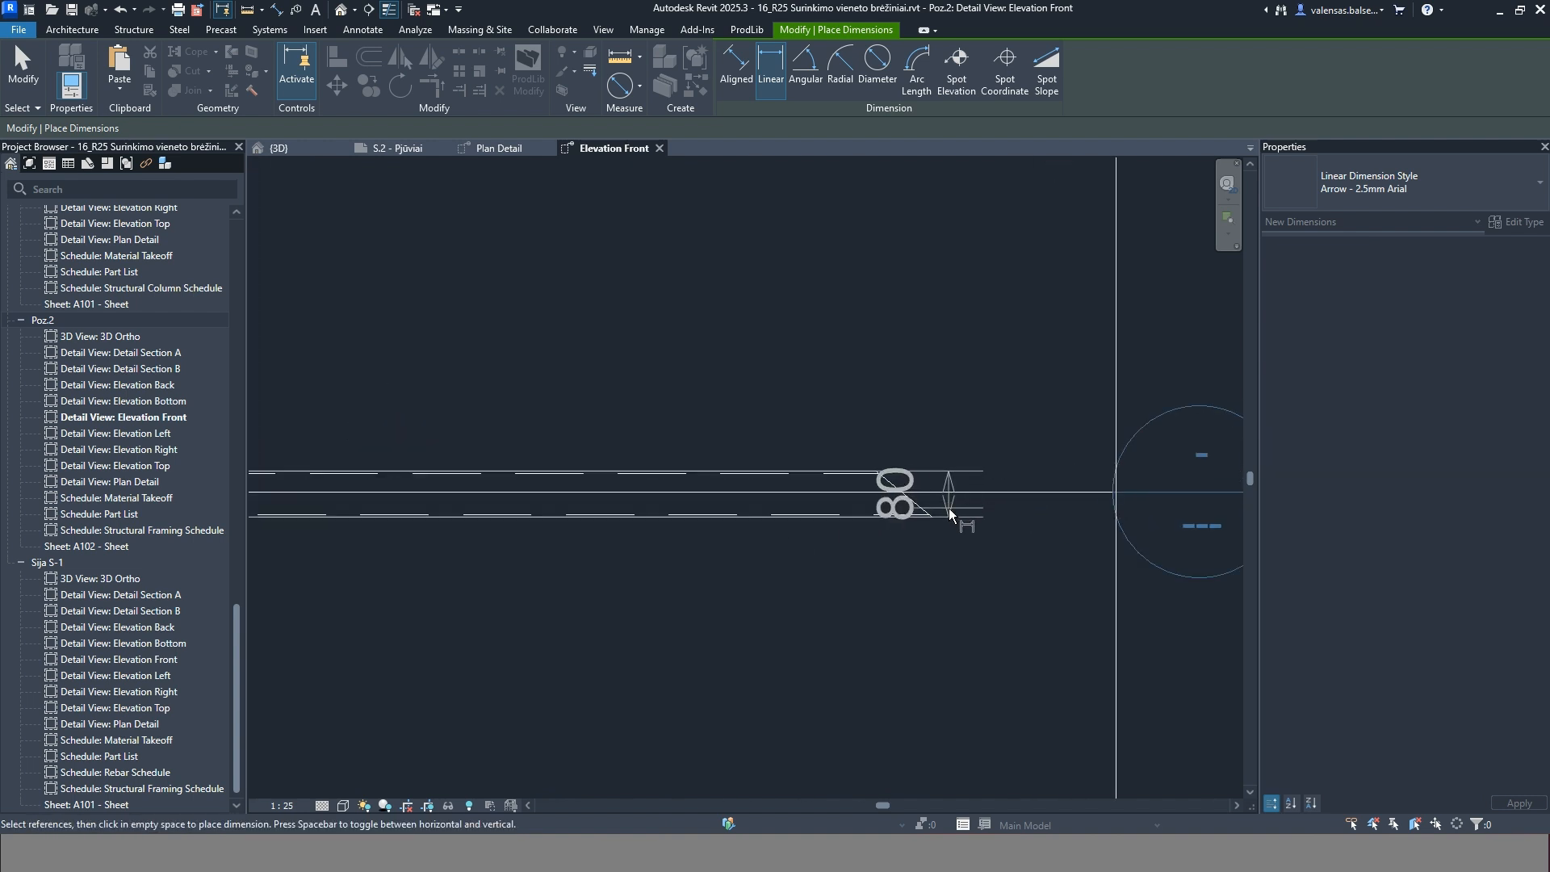
key(space)
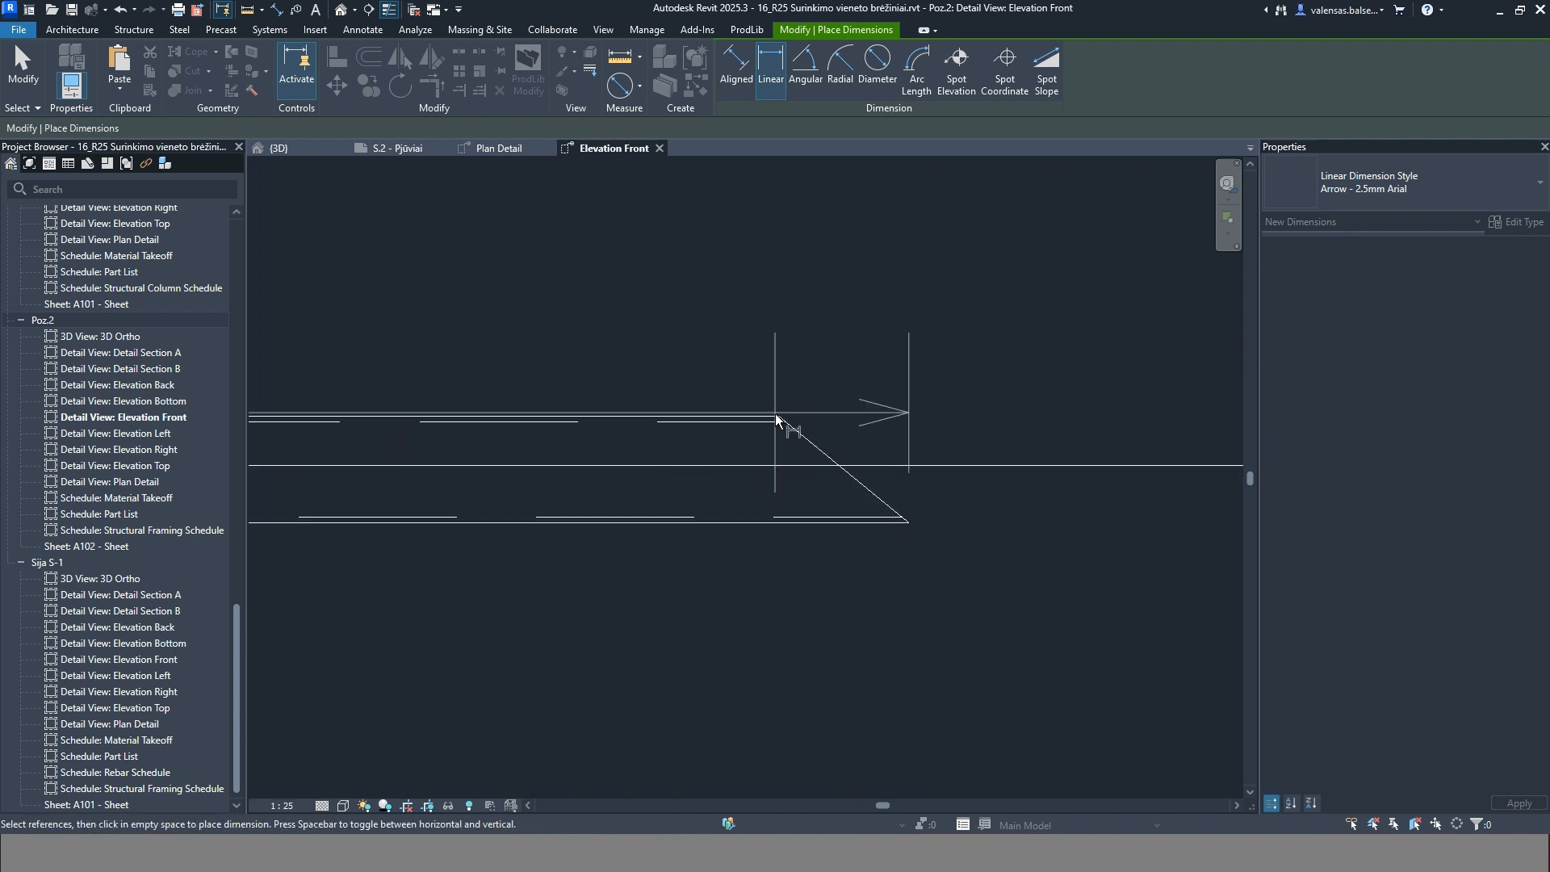
scroll(807, 414, down, 2)
scroll(882, 466, down, 2)
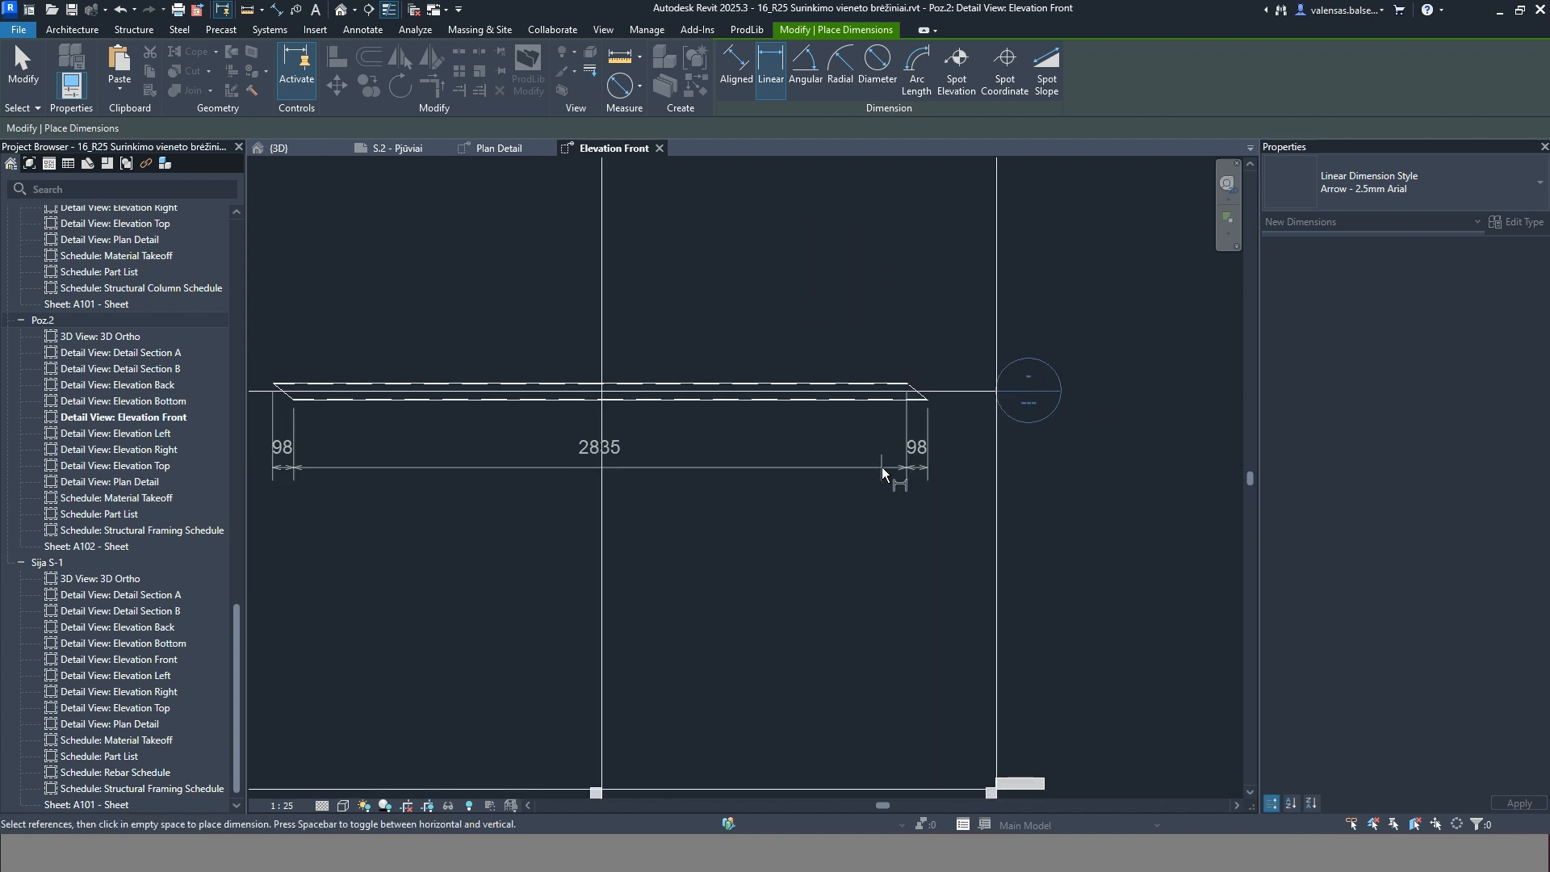
click(883, 467)
Add an overall horizontal linear dimension between the diagonal's outermost end points, below the dimension chain
scroll(265, 390, up, 4)
scroll(339, 393, up, 3)
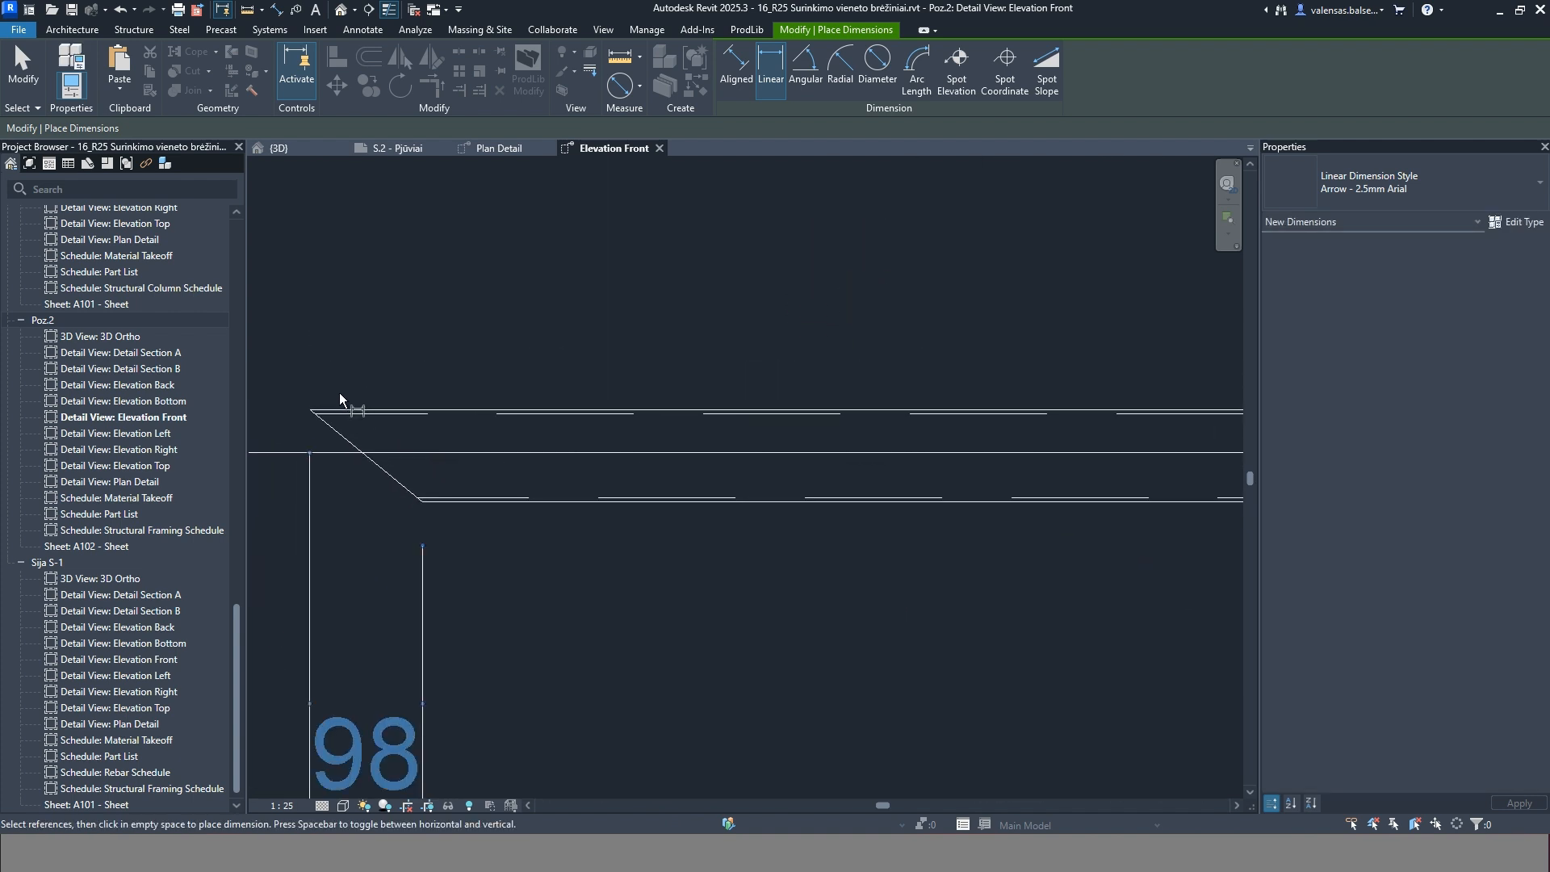
click(307, 409)
scroll(312, 415, down, 6)
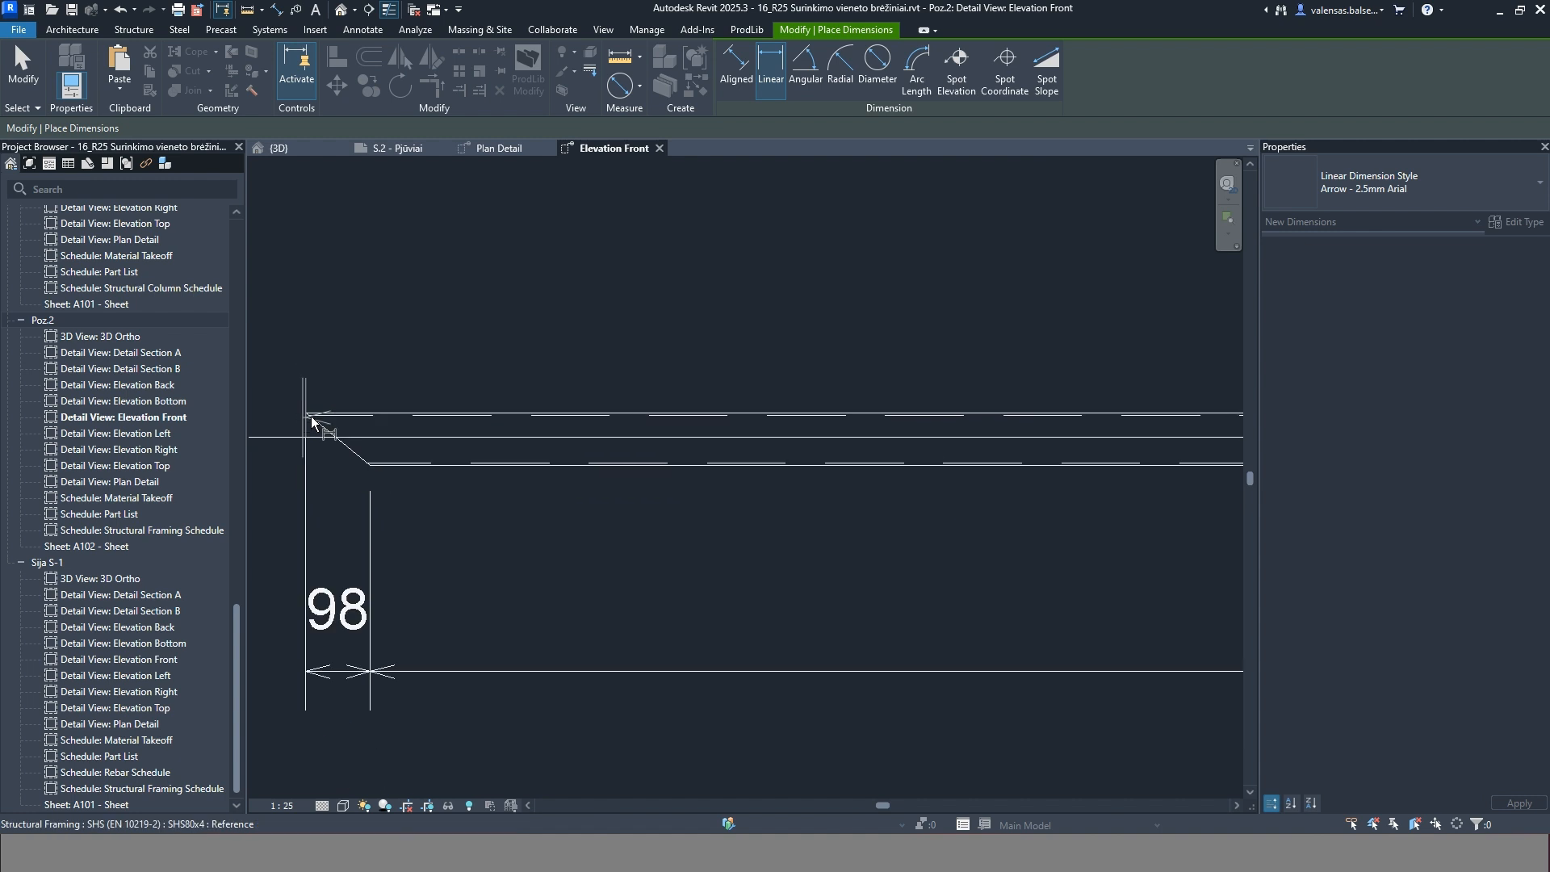
scroll(786, 432, up, 5)
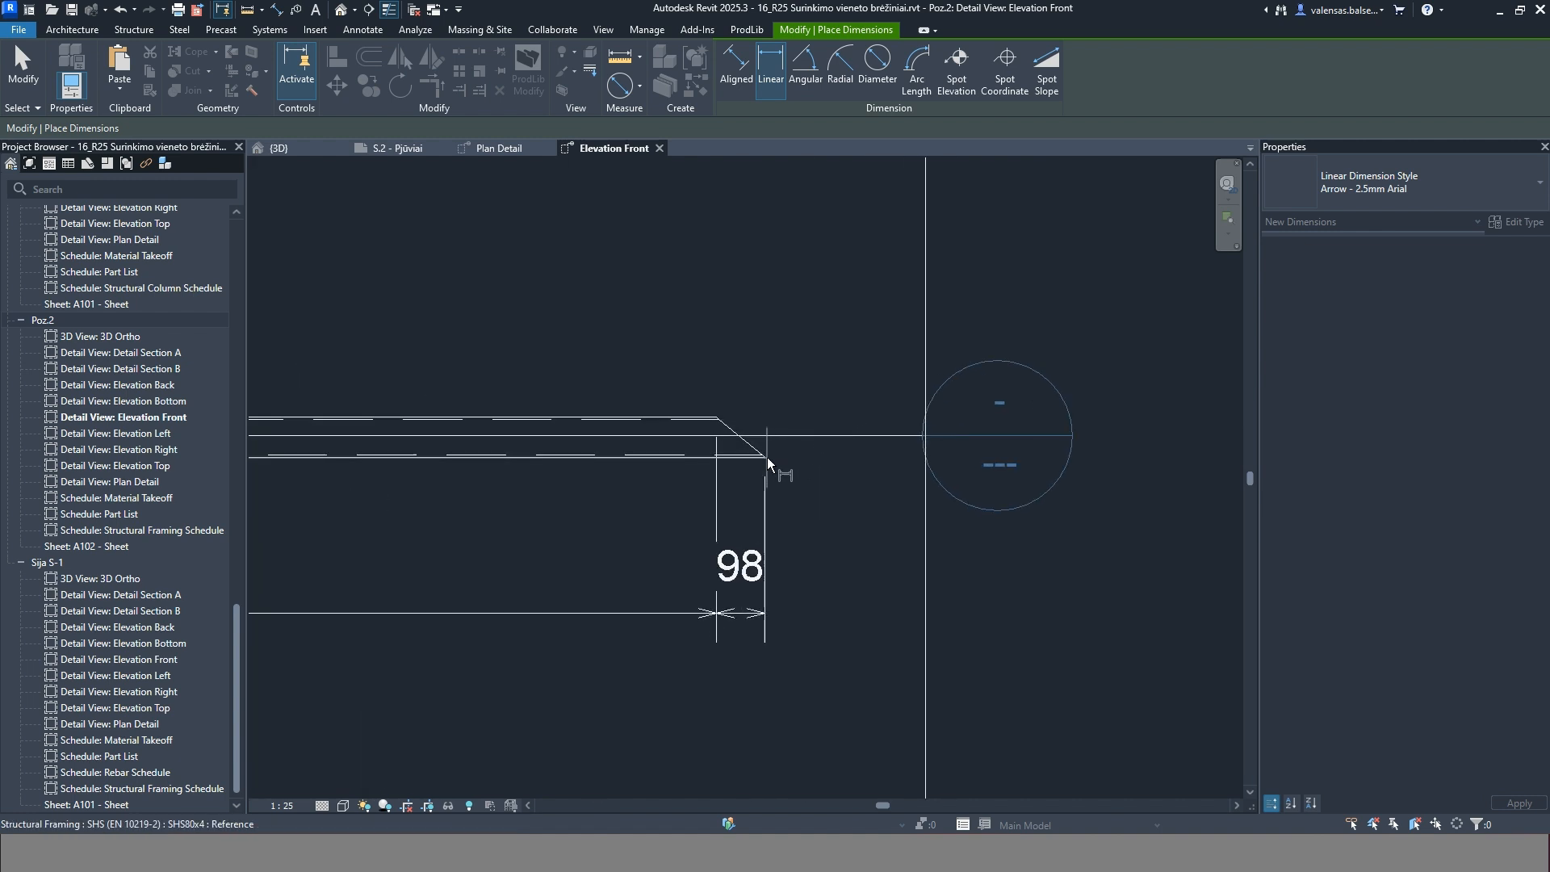
click(767, 457)
scroll(941, 412, down, 4)
click(773, 510)
key(Escape)
key(Escape)
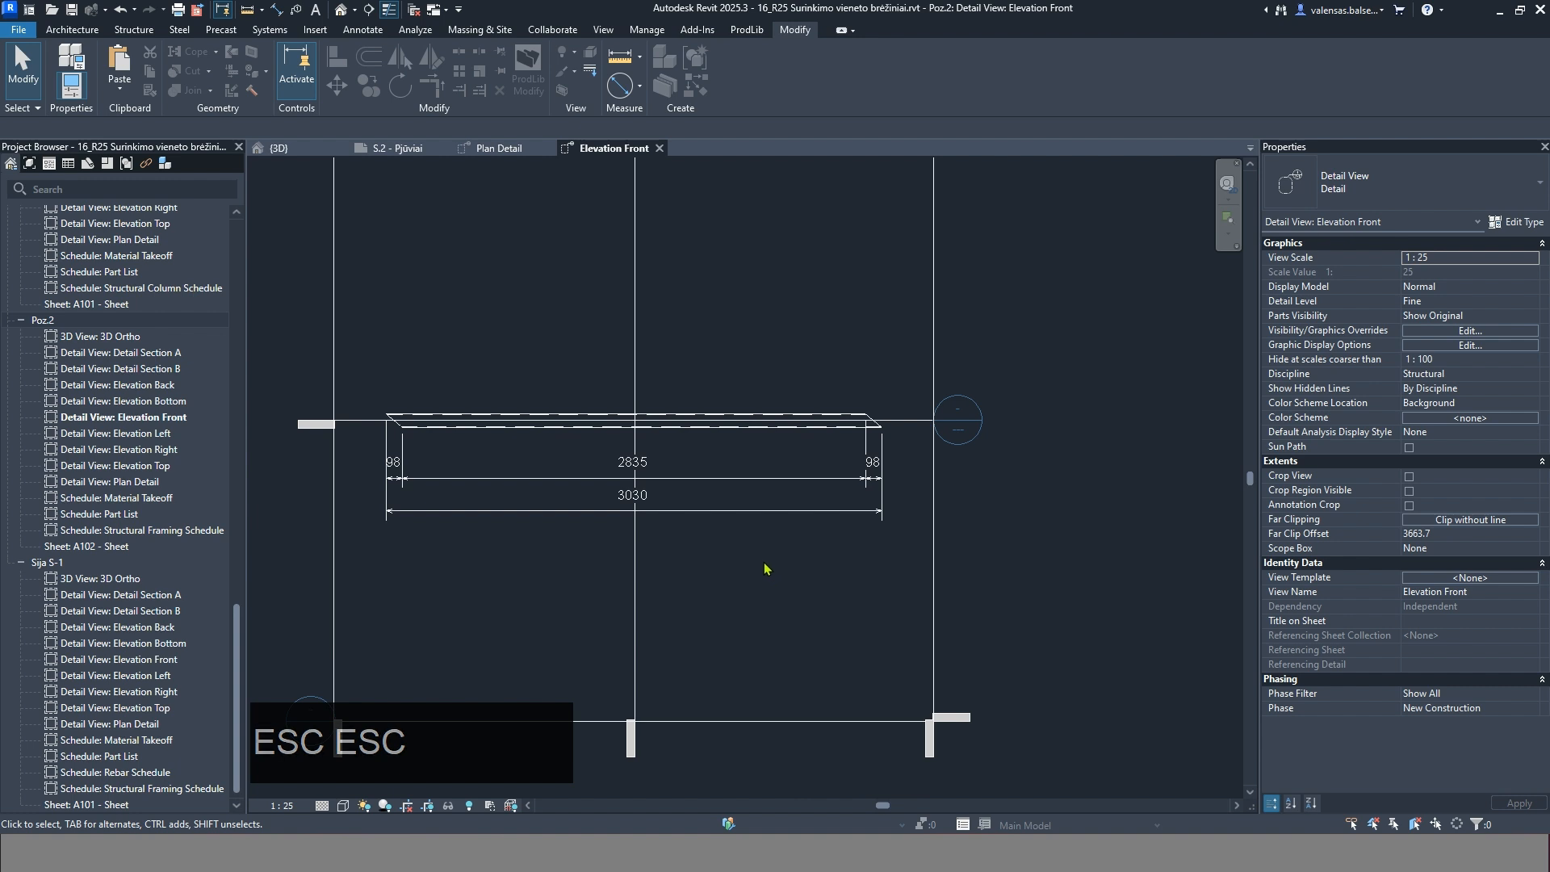
Tag the framing member inside the Poz.2 assembly by category, placing the tag with a leader above the diagonal
key(t)
key(g)
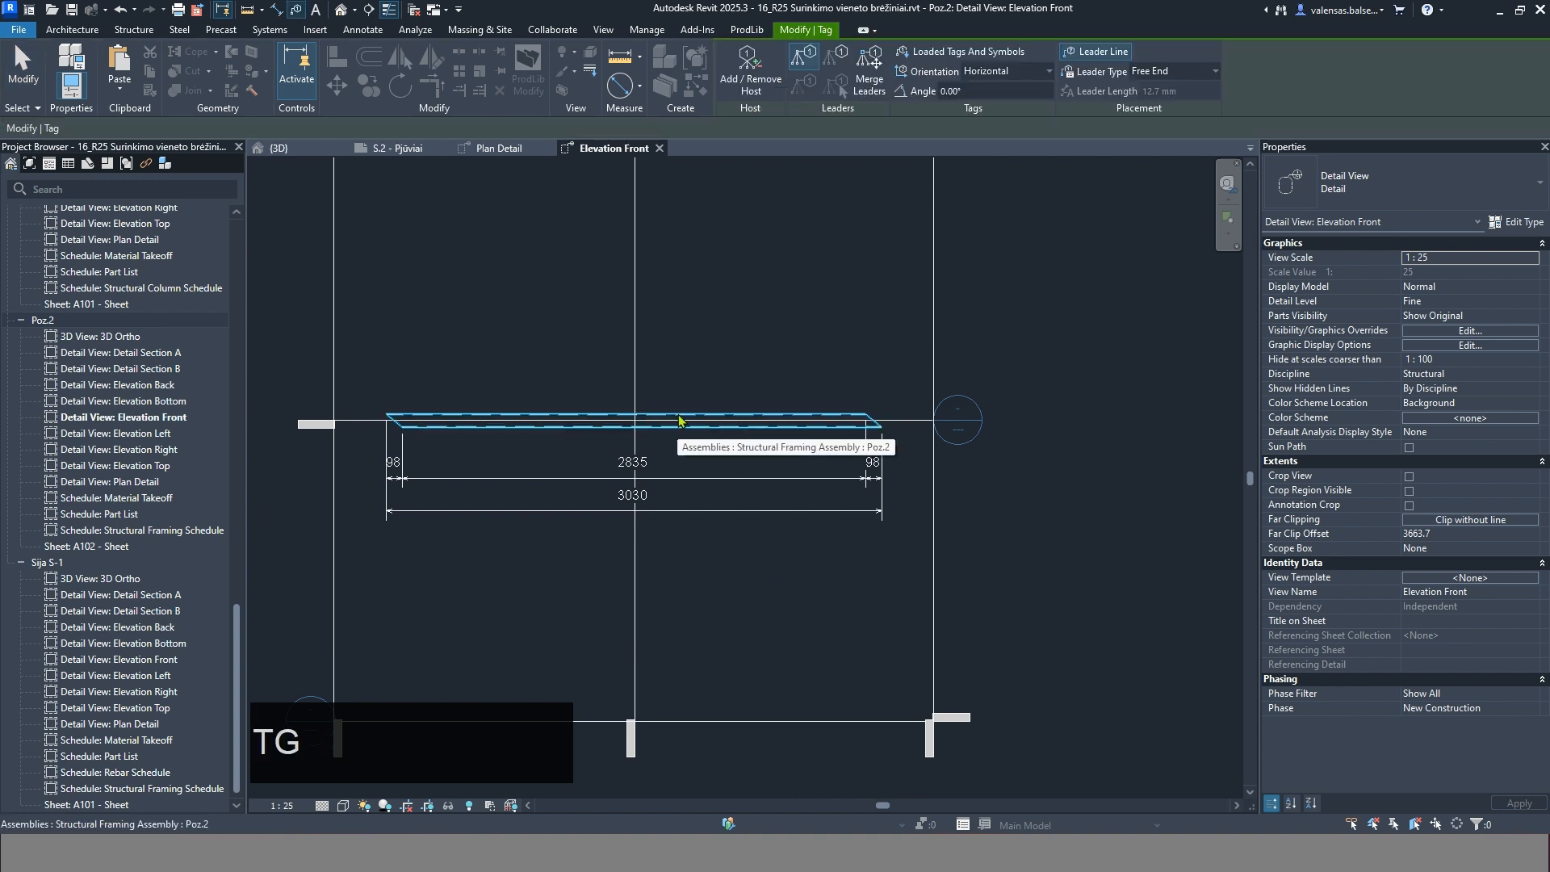
key(Tab)
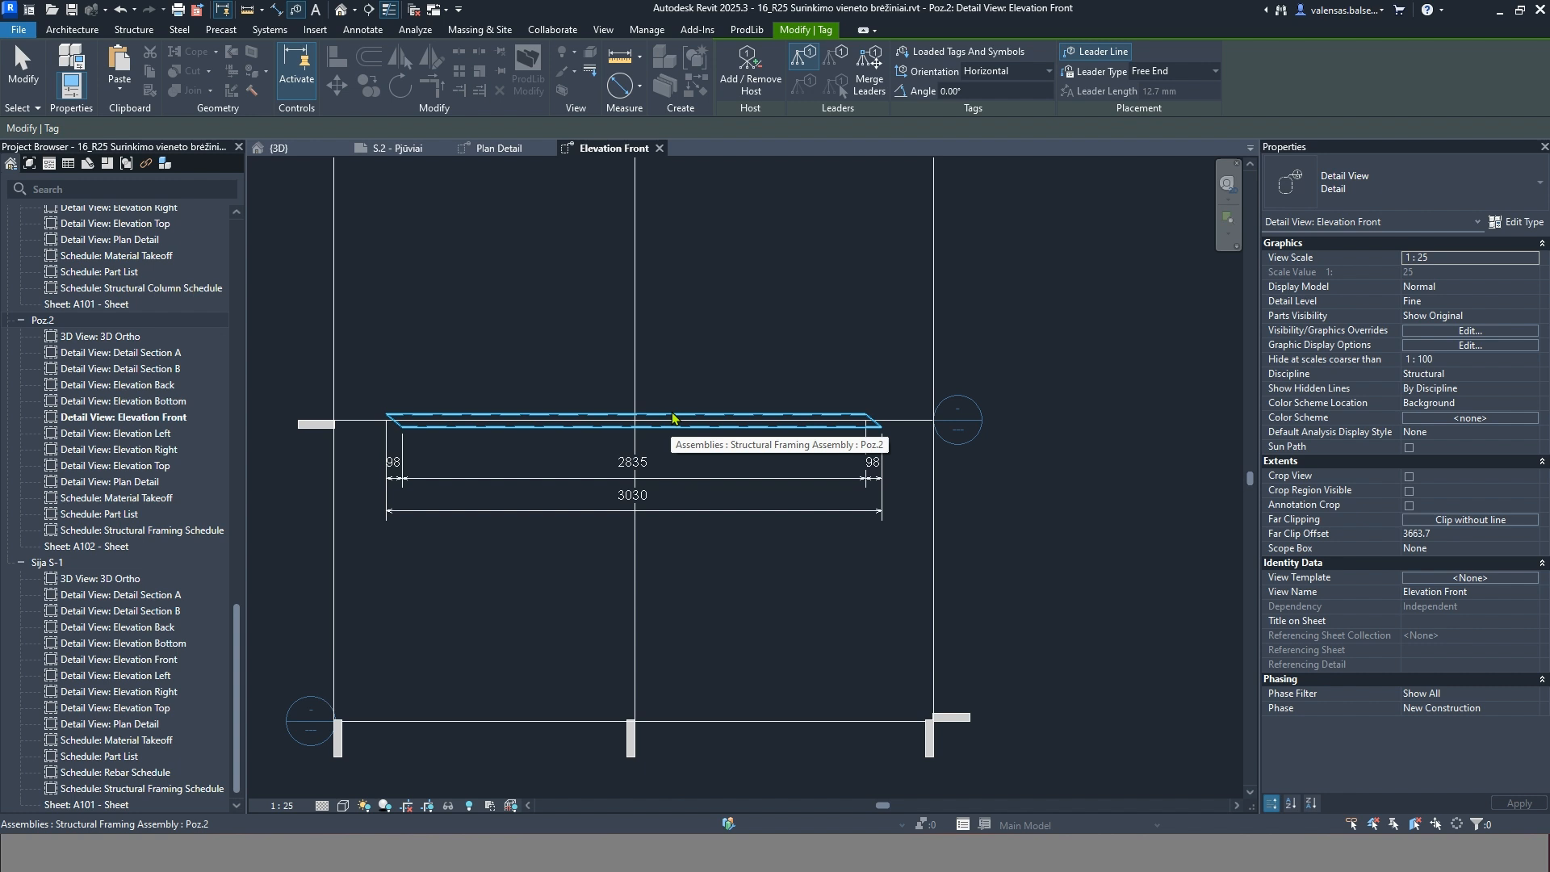
key(Tab)
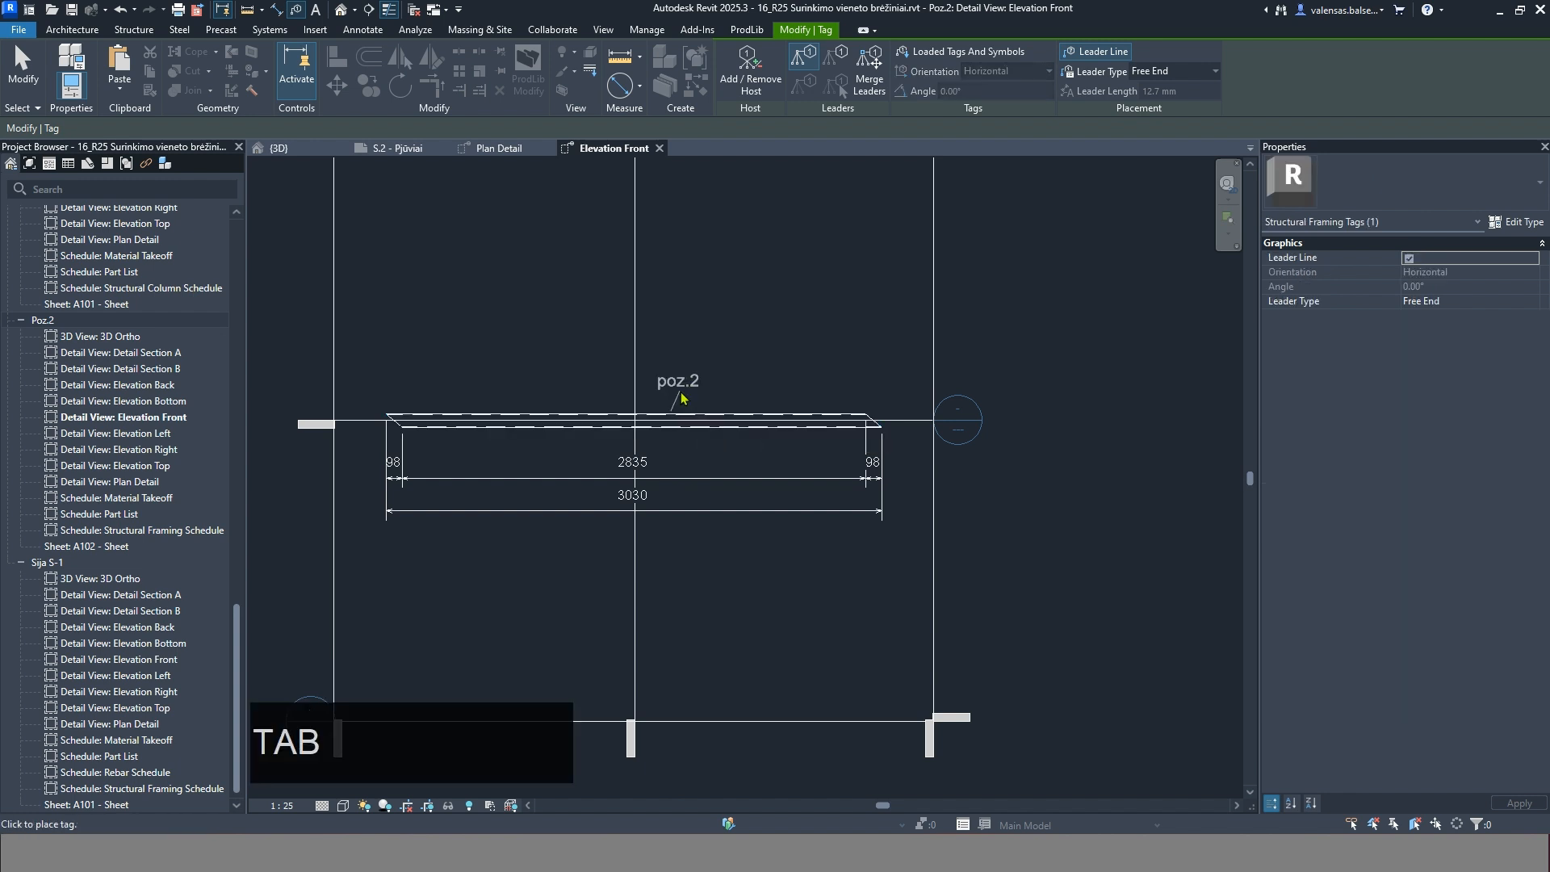
click(682, 397)
key(Escape)
key(Escape)
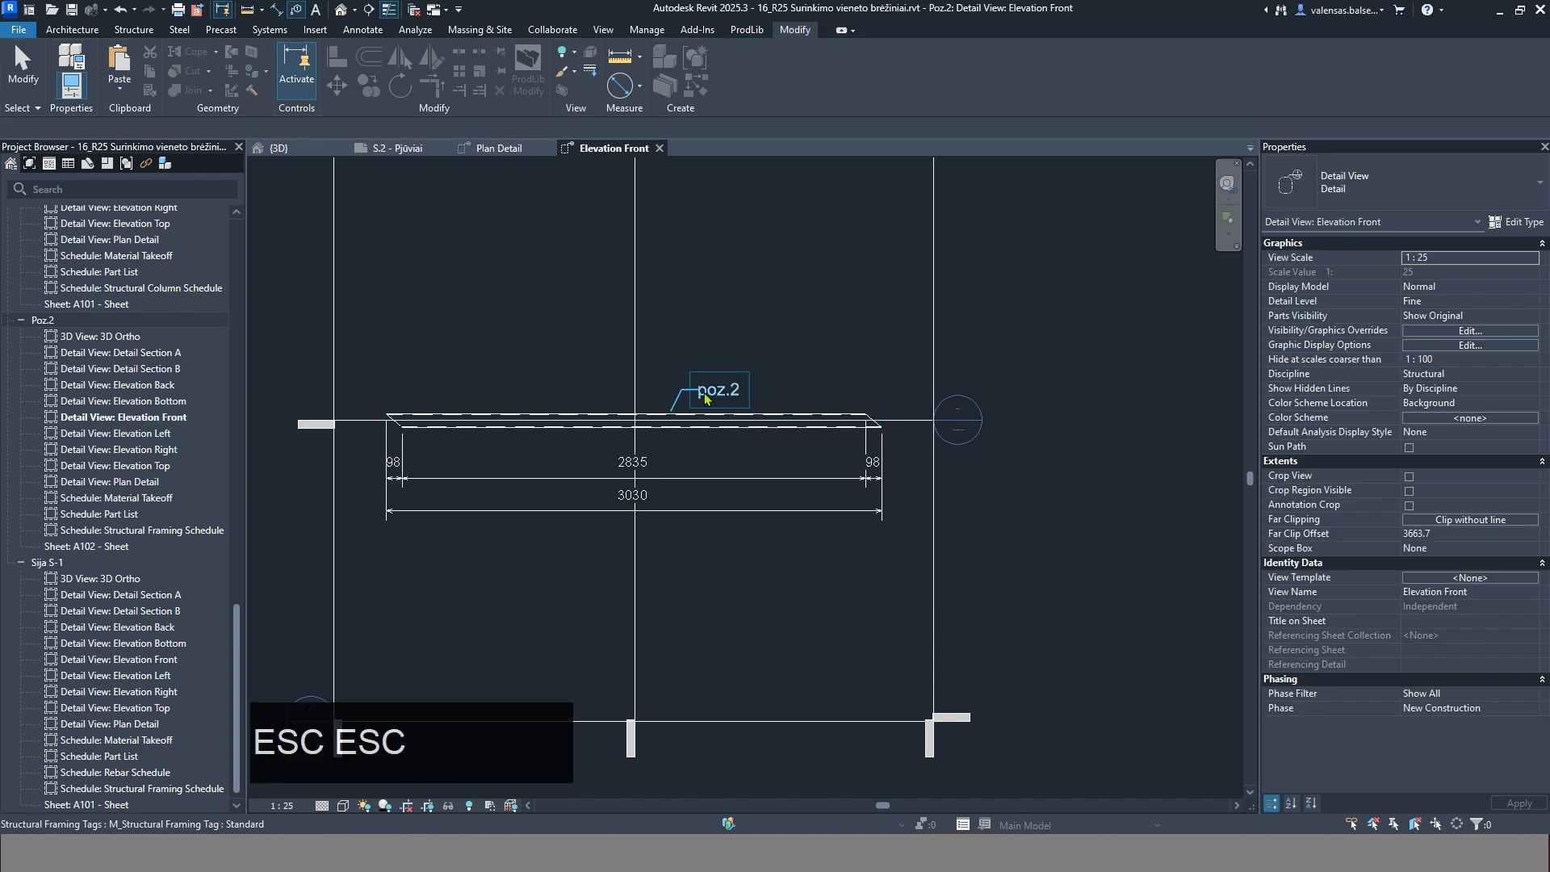
scroll(662, 419, up, 3)
key(Escape)
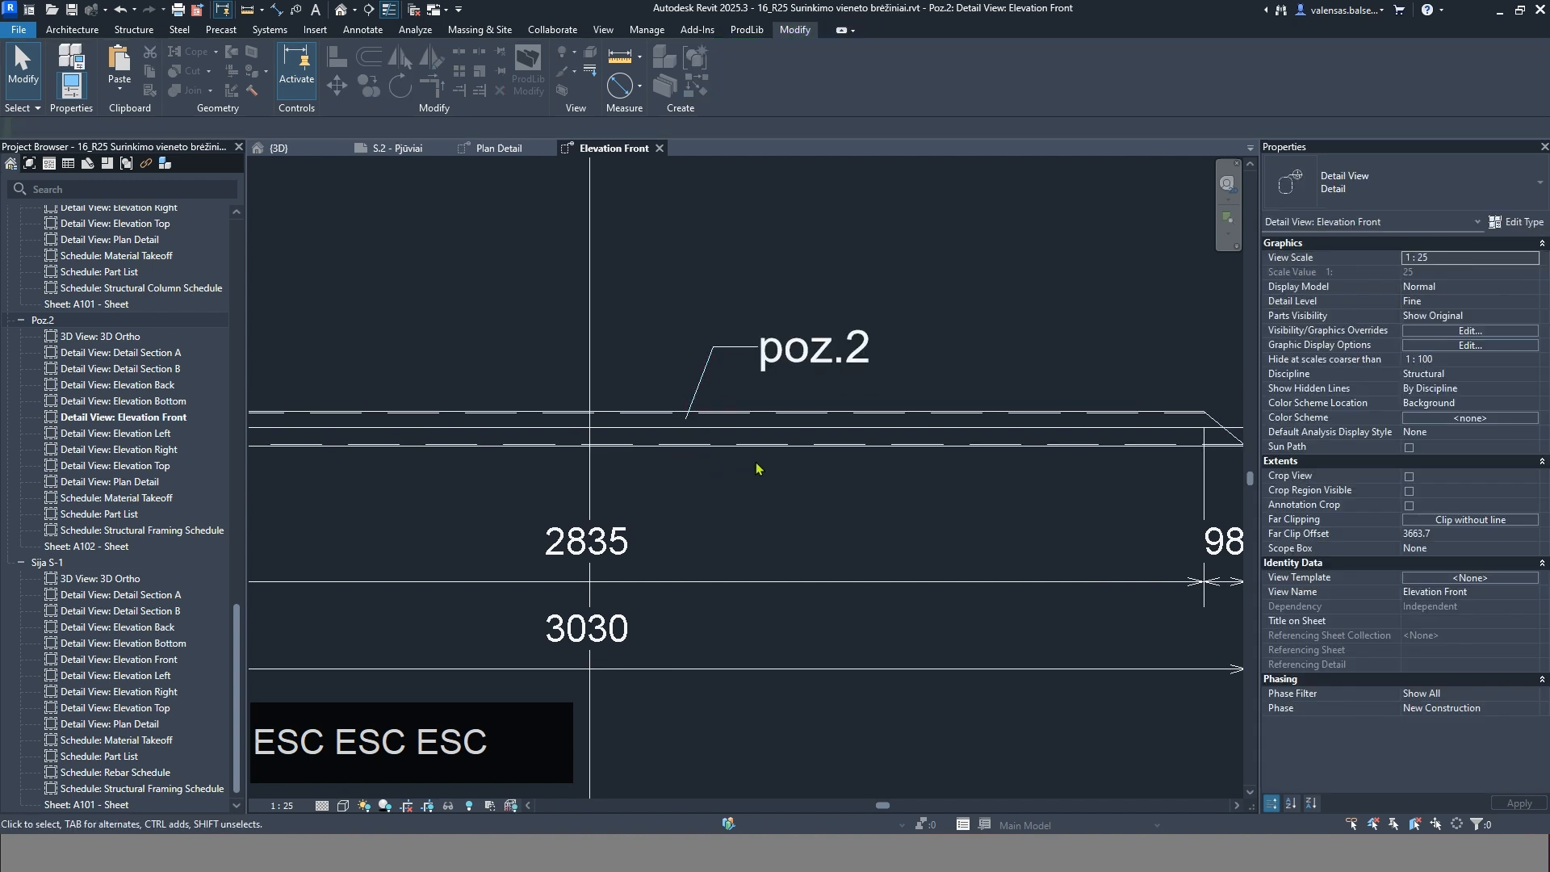
scroll(782, 431, down, 3)
click(781, 430)
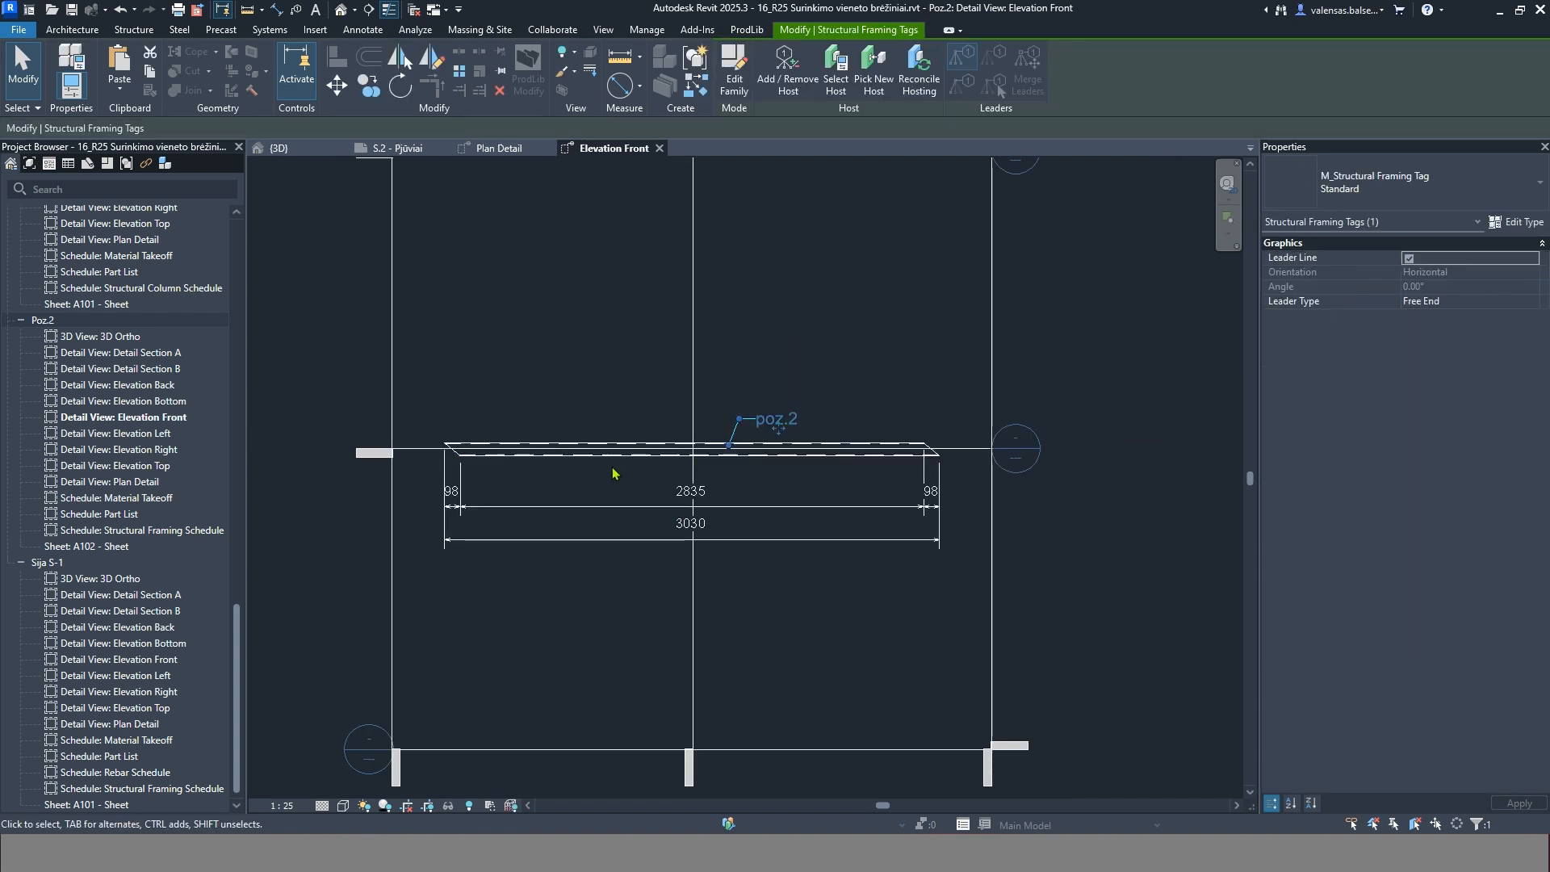
key(Escape)
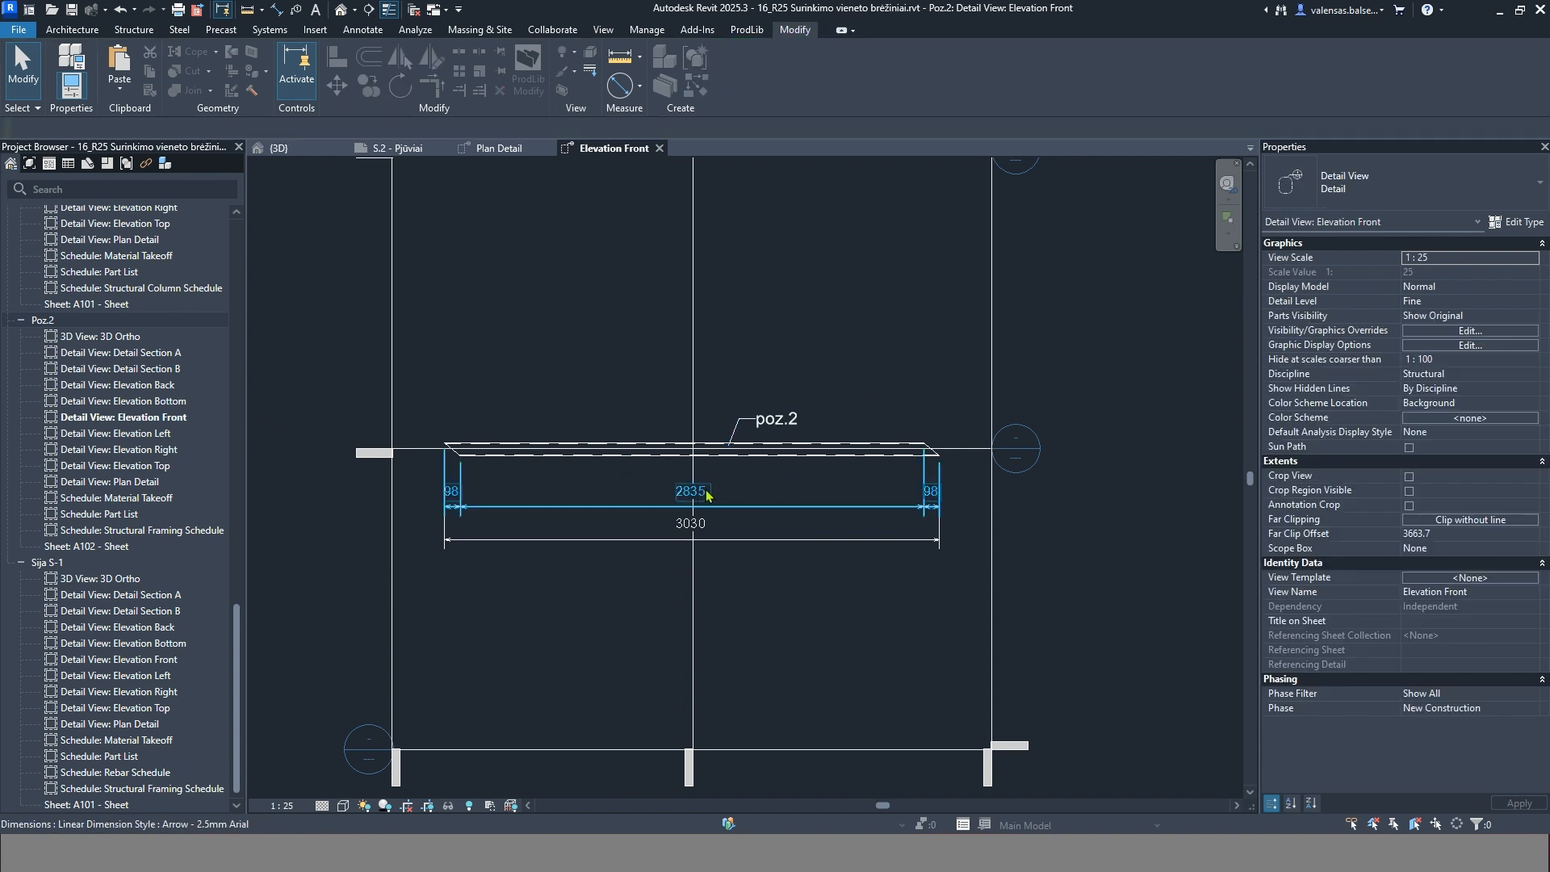
Select all six section and elevation markers around the diagonal and hide those elements in the Elevation Front view
scroll(706, 489, down, 3)
scroll(807, 524, up, 1)
click(860, 459)
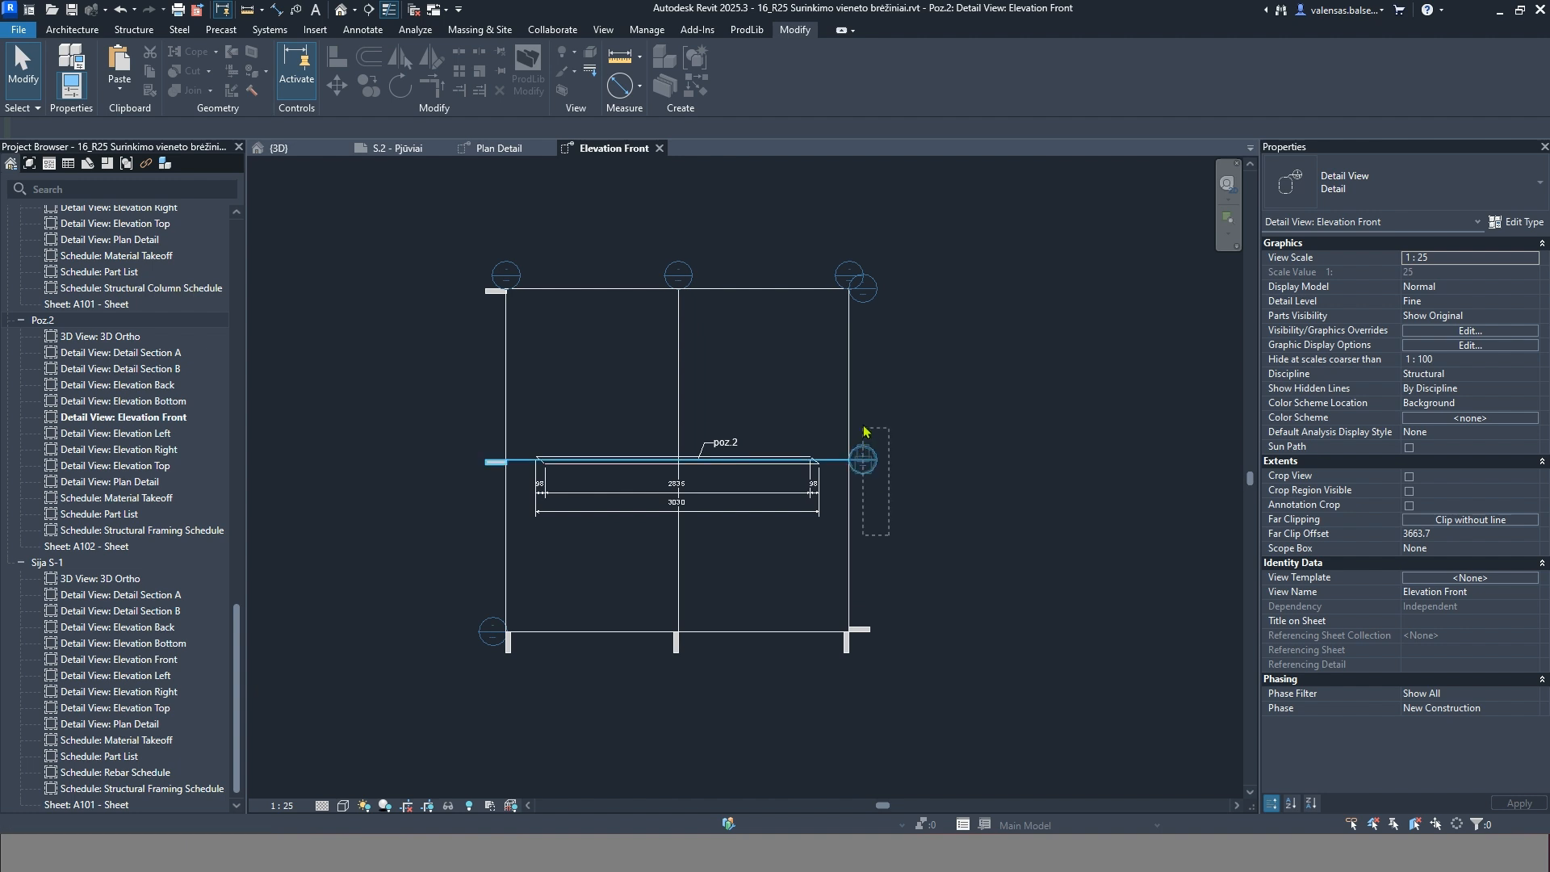
ctrl+click(848, 428)
ctrl+drag(908, 682, 487, 597)
ctrl+drag(592, 387, 463, 269)
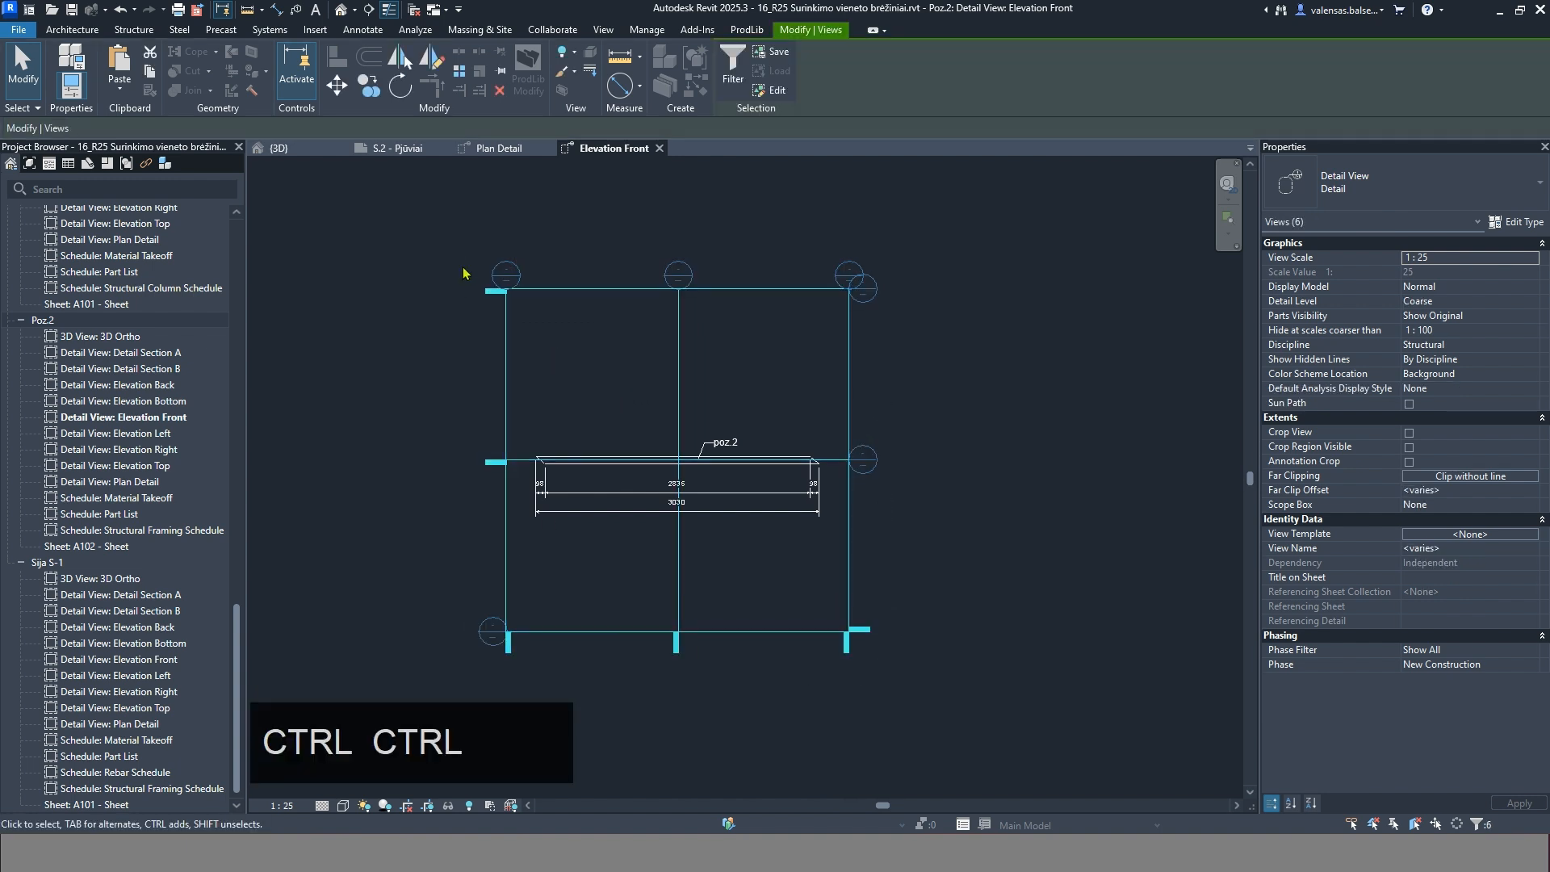
right_click(569, 352)
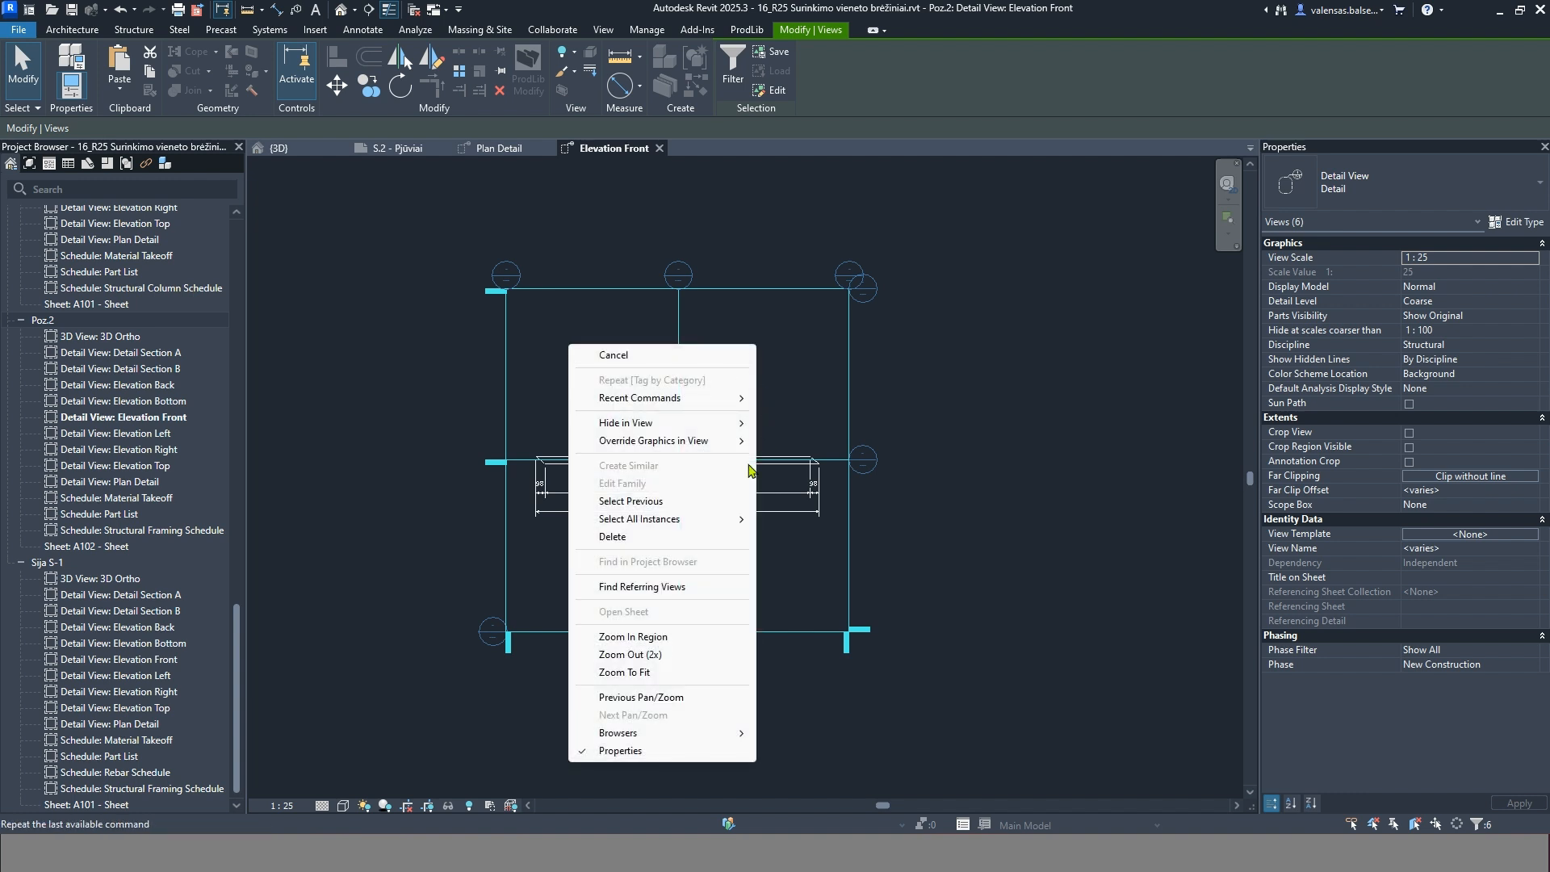
mouse_move(718, 432)
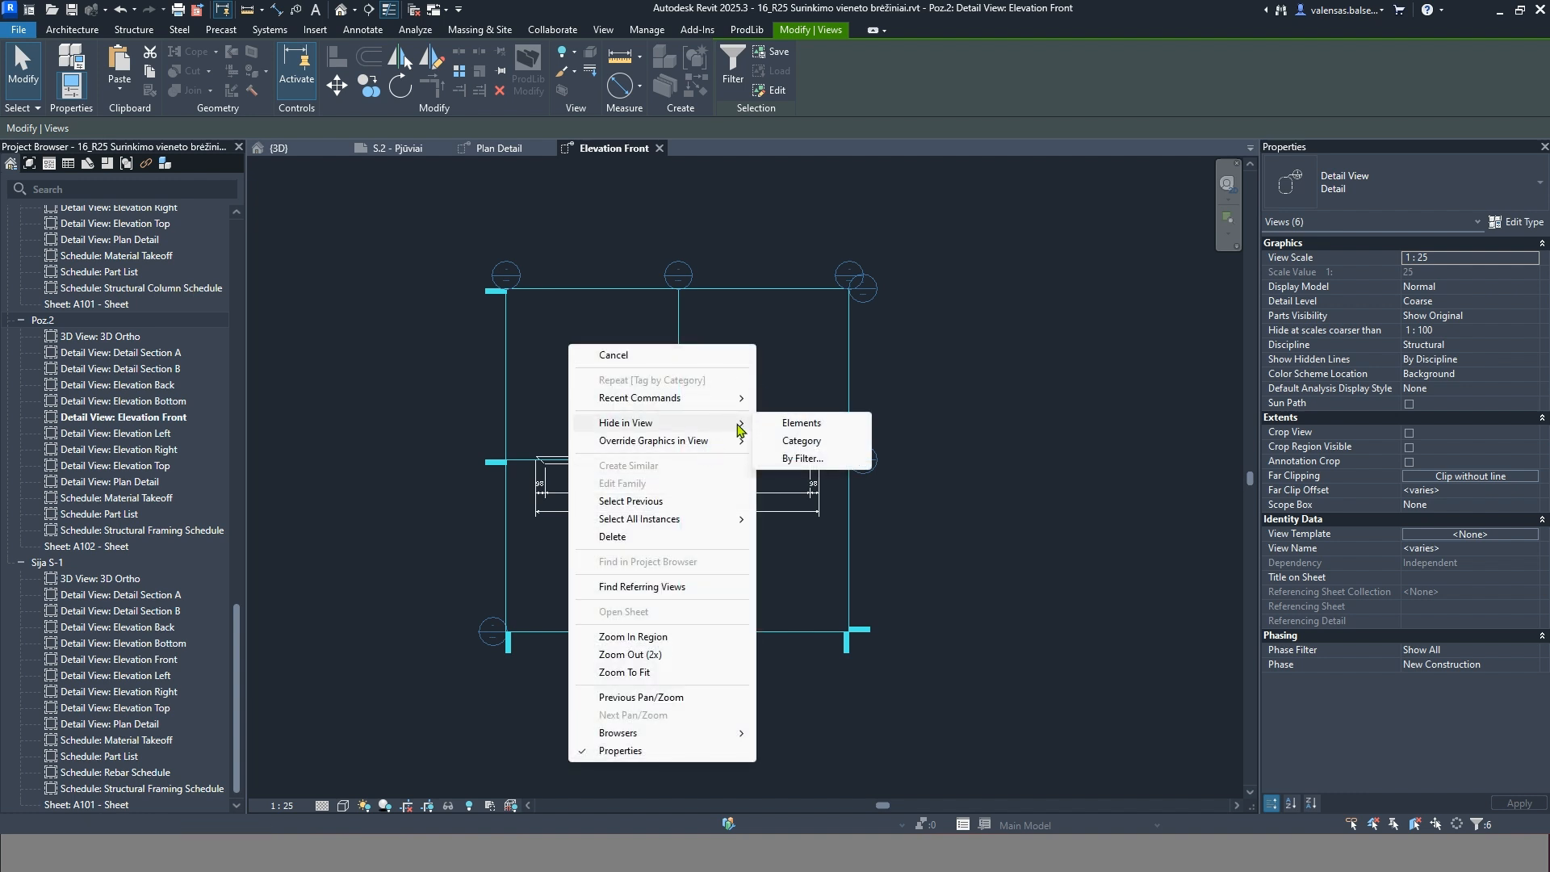
click(799, 423)
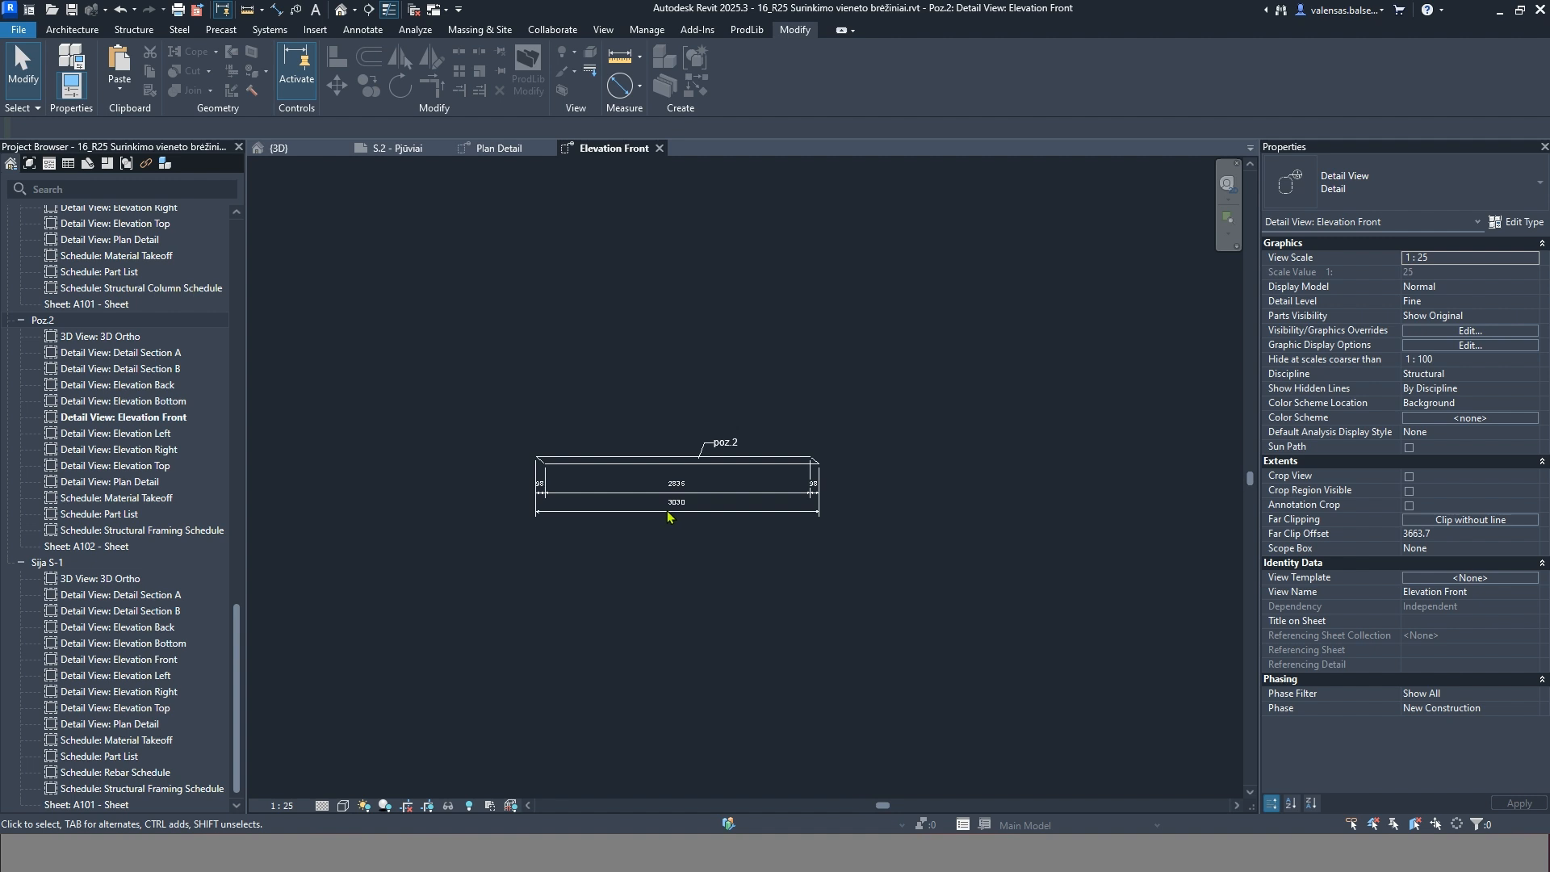
Open the Poz.2 sheet A102, place the Elevation Front view in the sheet's upper-left corner and give its viewport the No Title type
scroll(669, 518, up, 3)
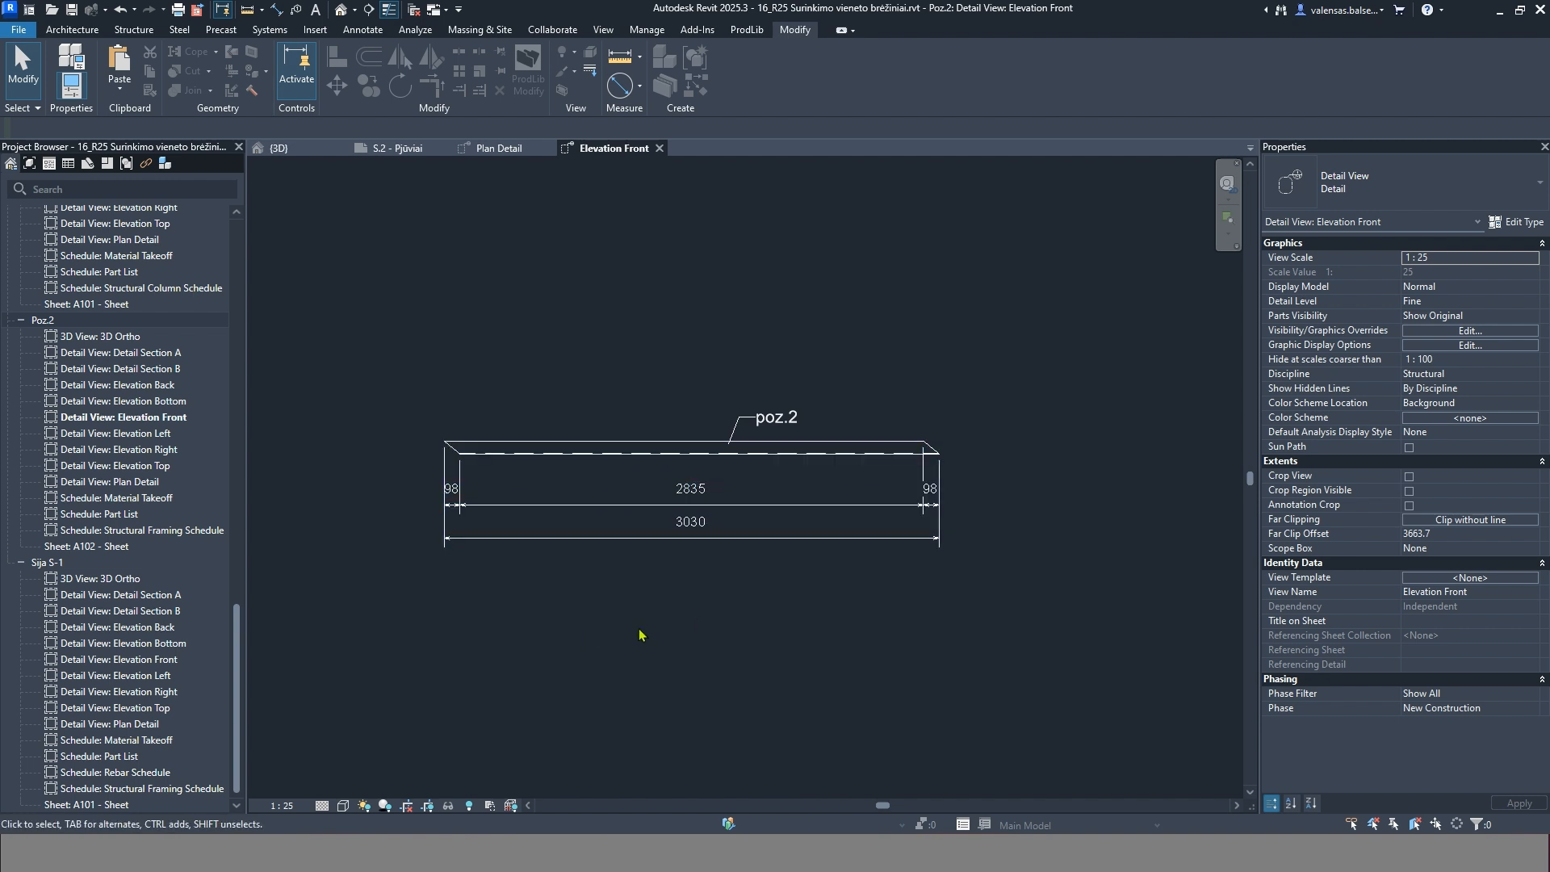
double_click(105, 547)
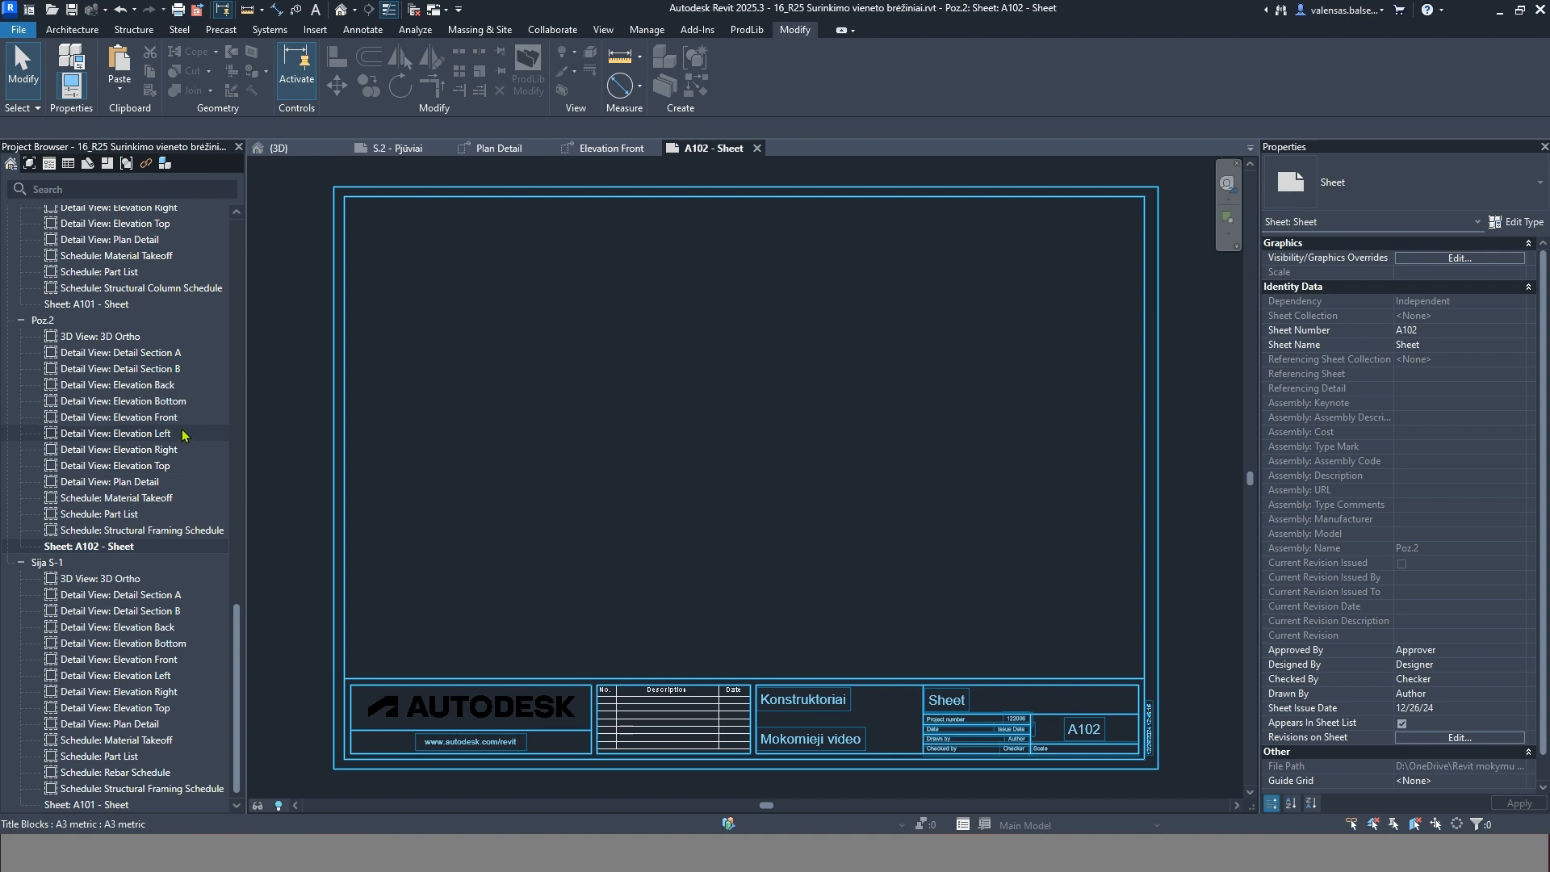
drag(120, 416, 593, 325)
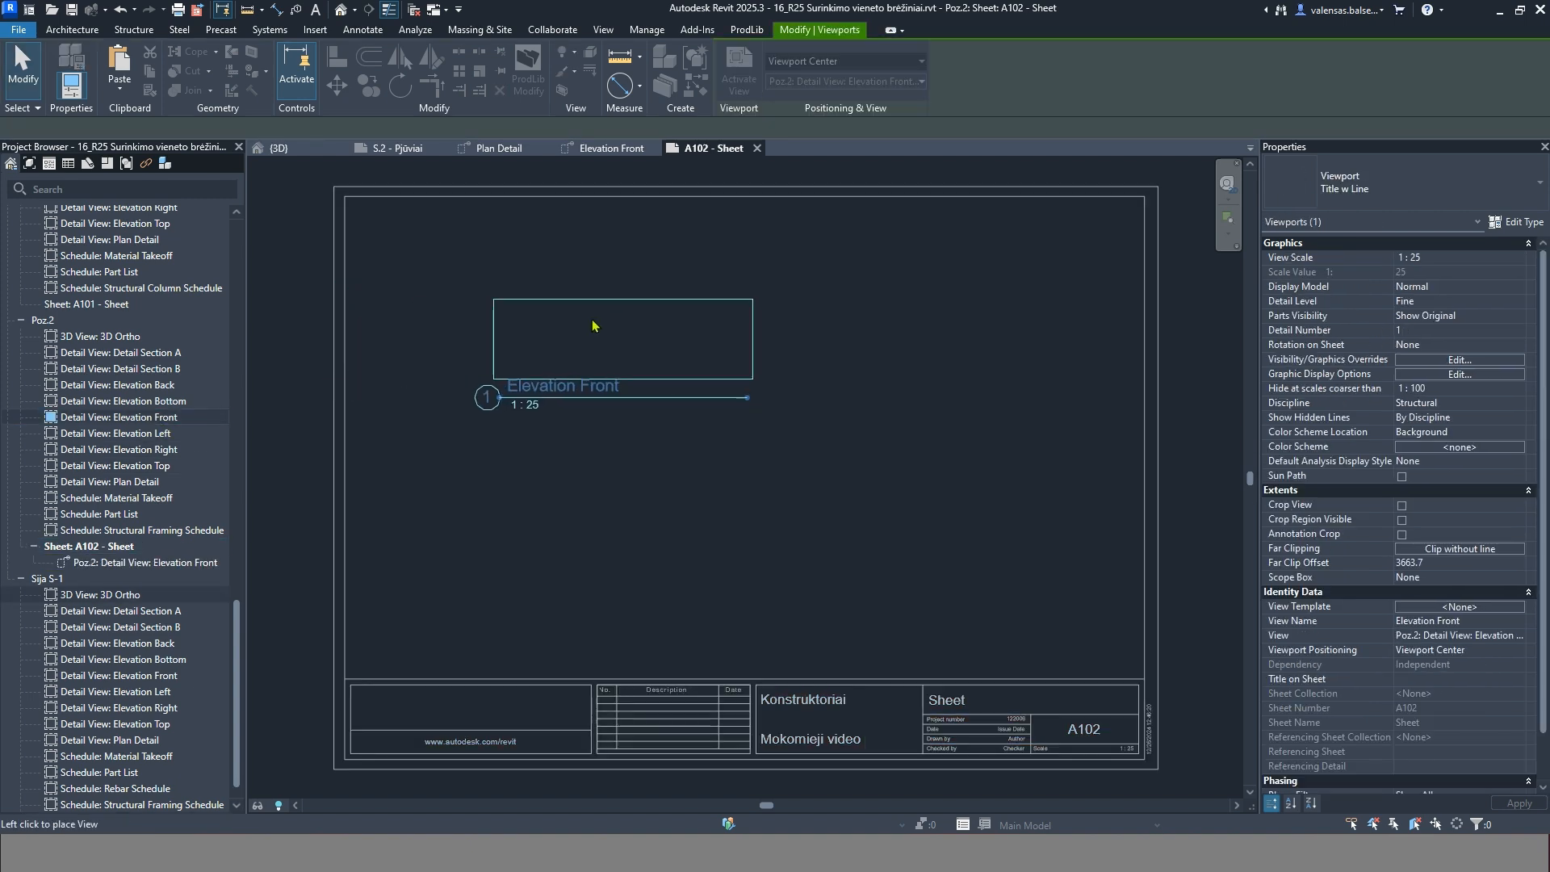
click(512, 274)
click(1412, 197)
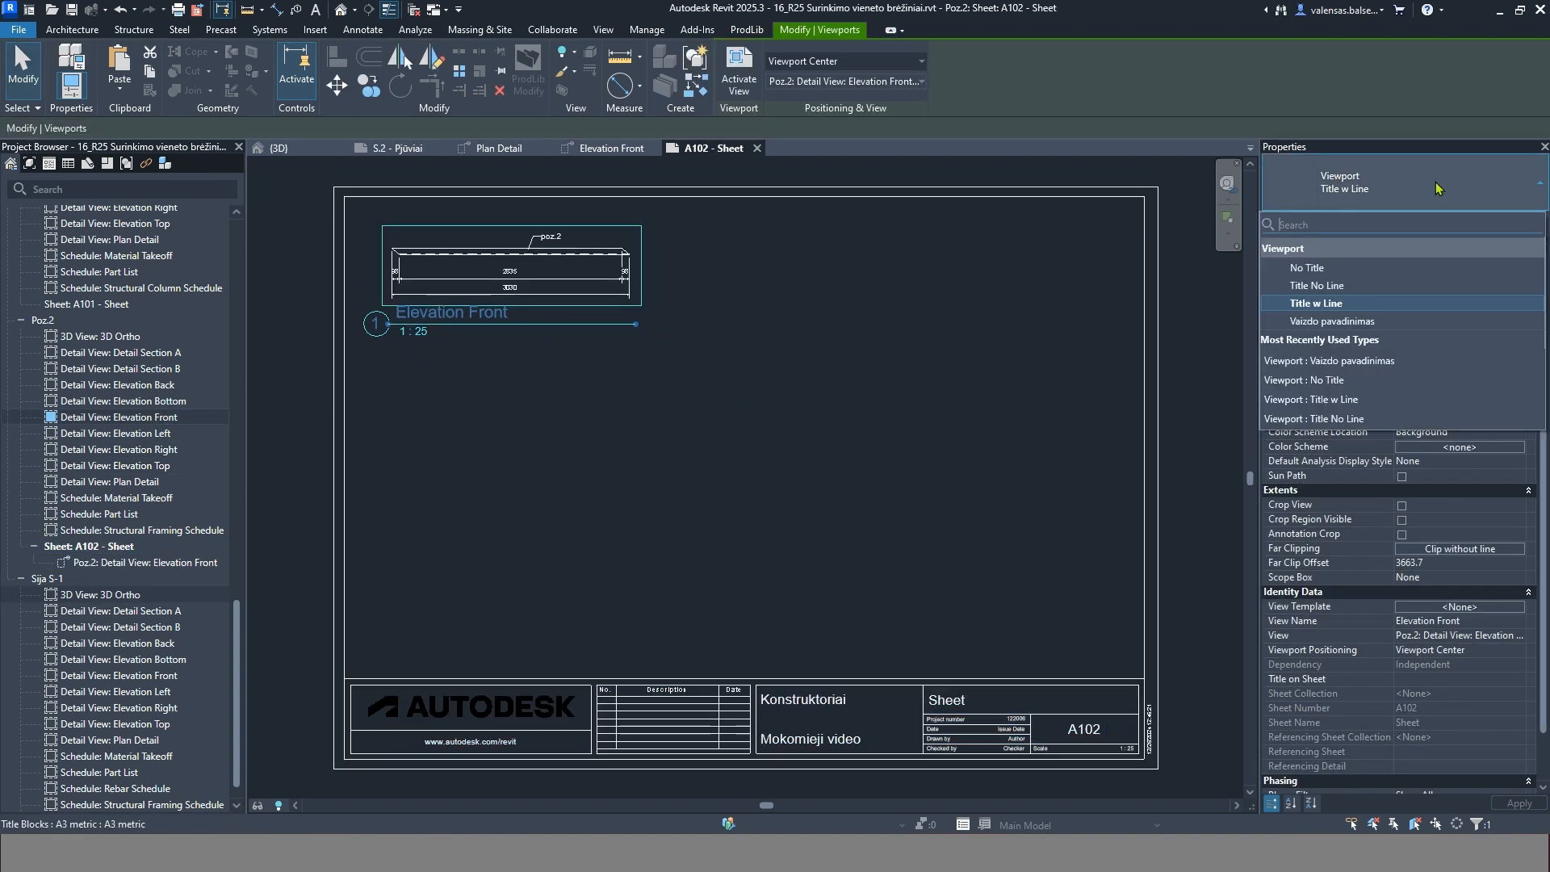
click(1353, 260)
click(628, 457)
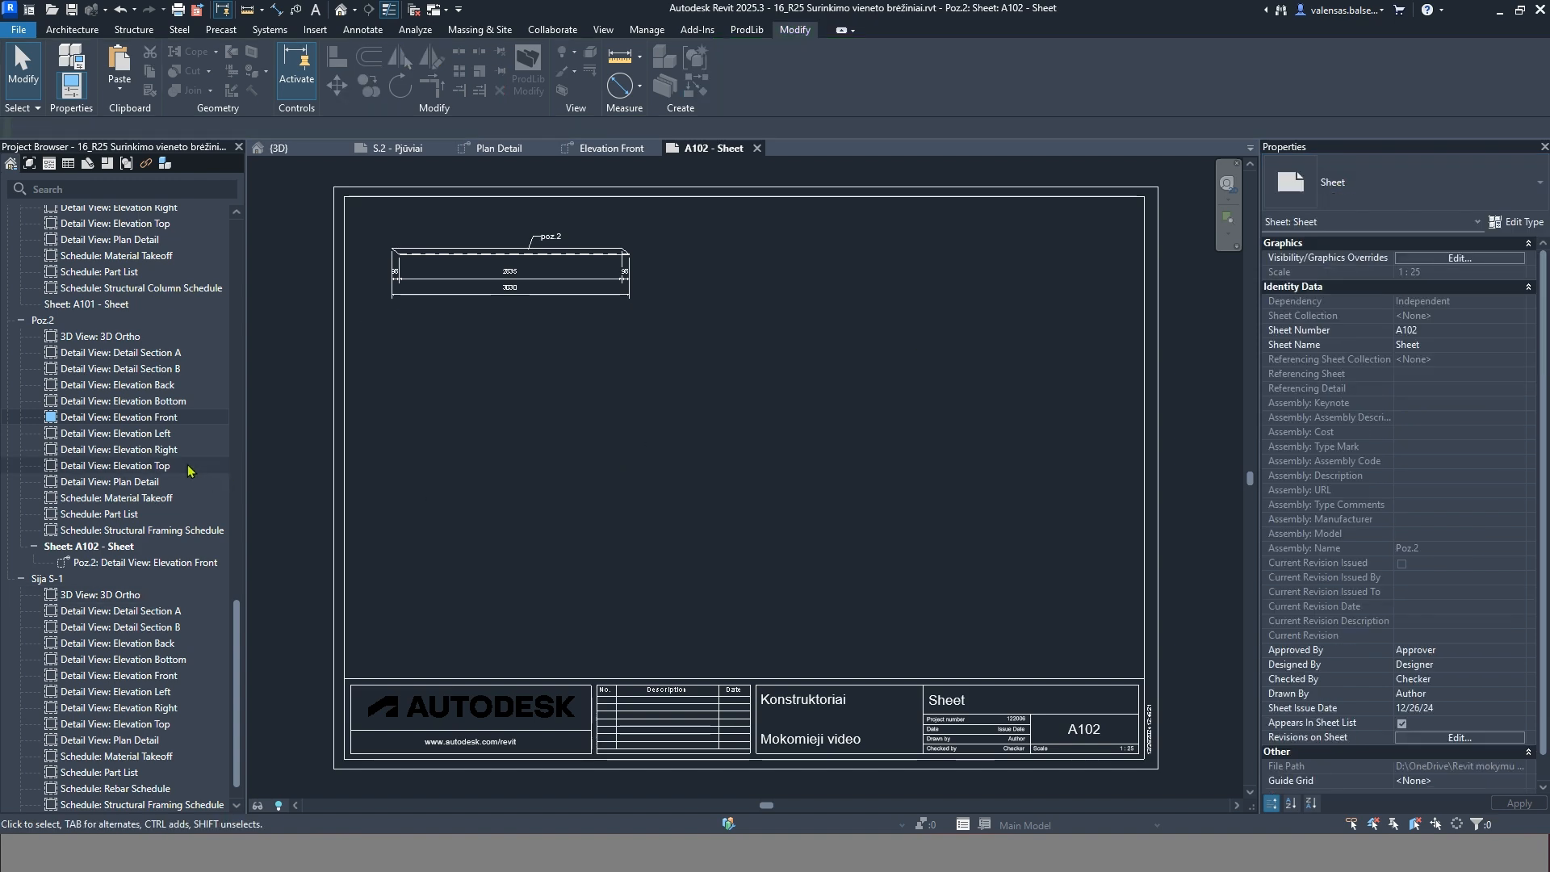
Delete the Elevation Left, Elevation Right and Elevation Top detail views from the Poz.2 assembly
click(162, 432)
ctrl+click(167, 450)
ctrl+click(167, 465)
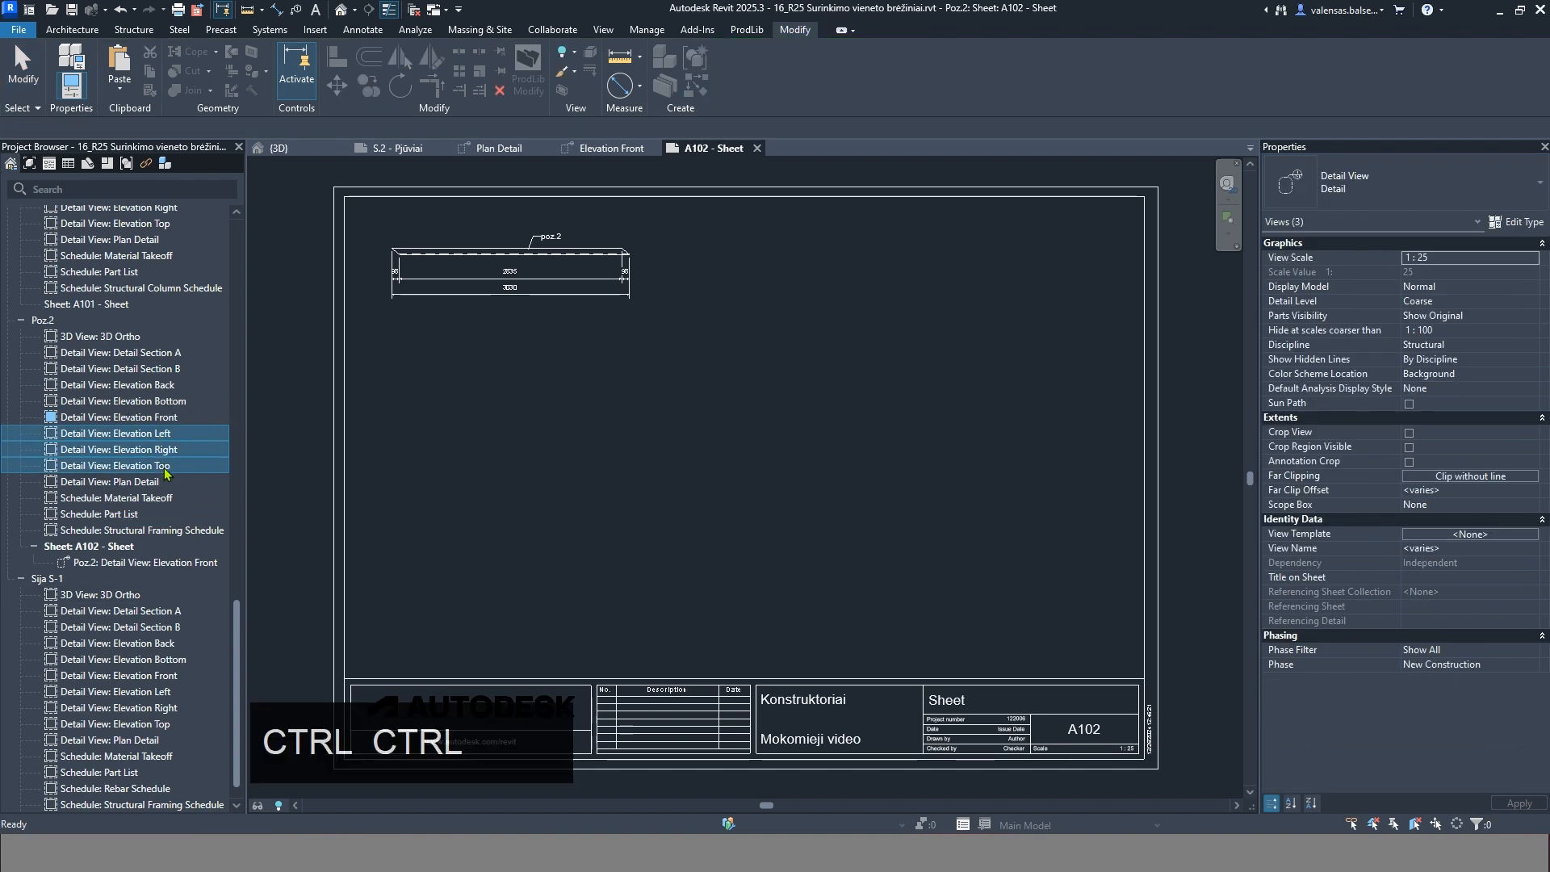
right_click(167, 465)
click(239, 639)
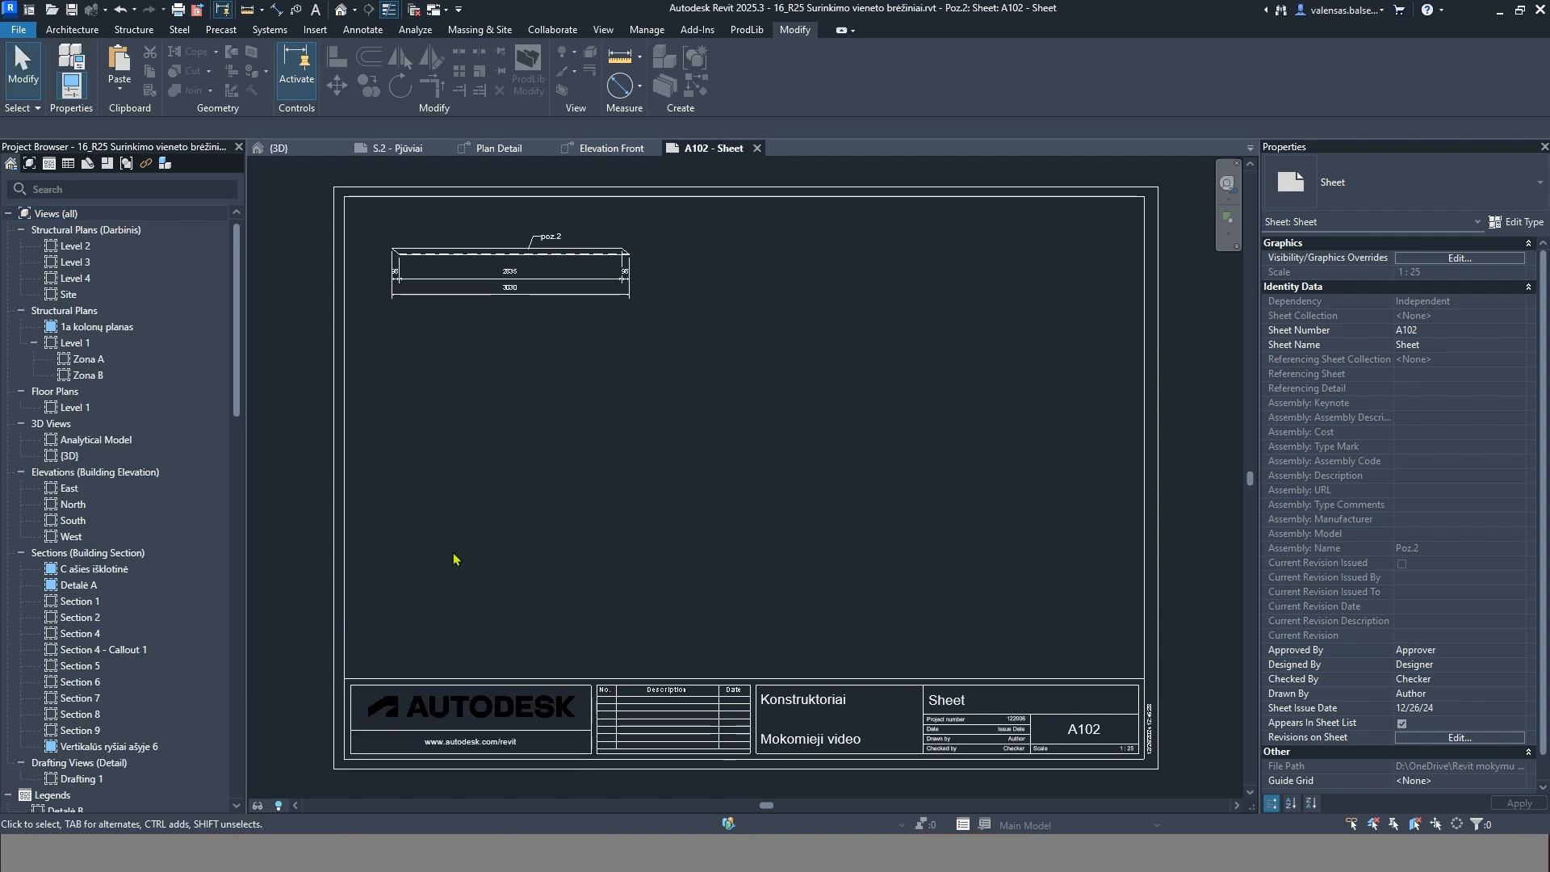
Open the Elevation Front view of assembly Sija S-1 and go from its middle section marker to Detail Section B
drag(236, 307, 139, 675)
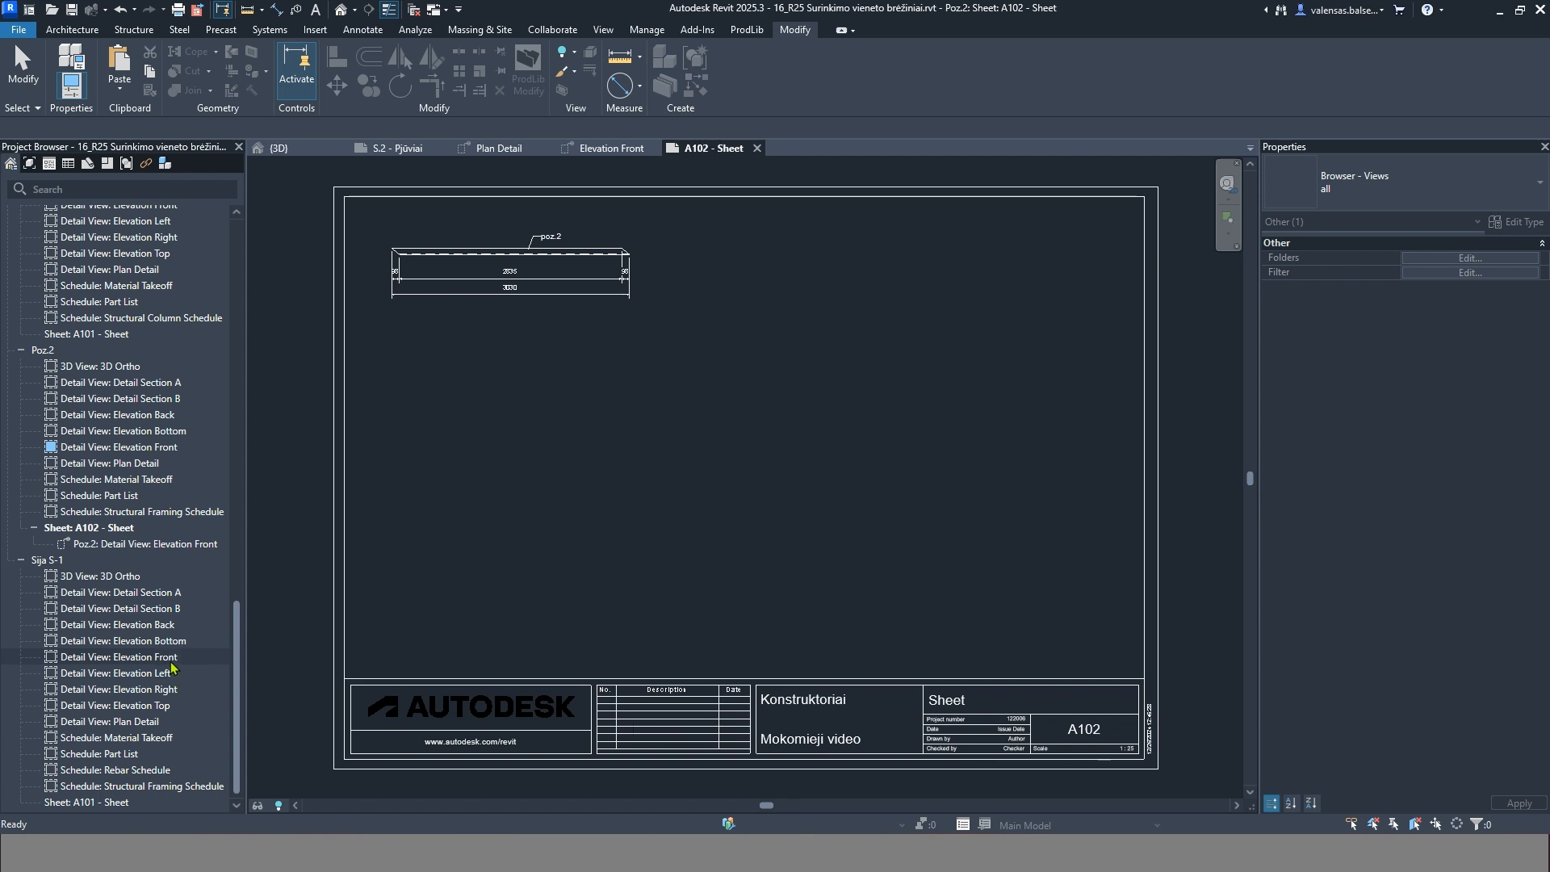
click(171, 658)
double_click(171, 659)
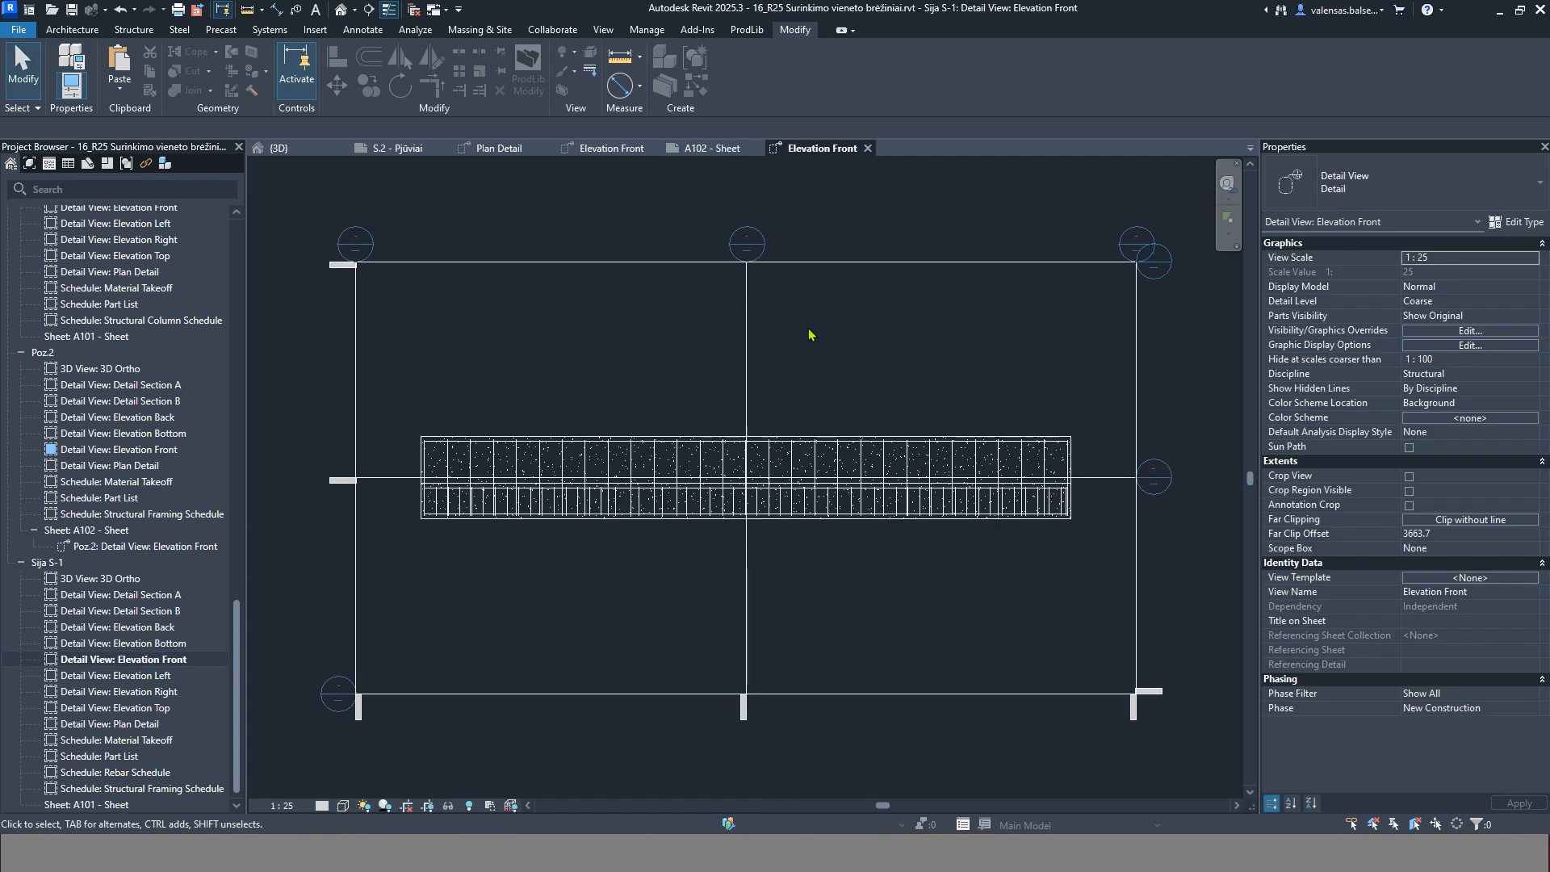
click(745, 381)
scroll(632, 420, down, 2)
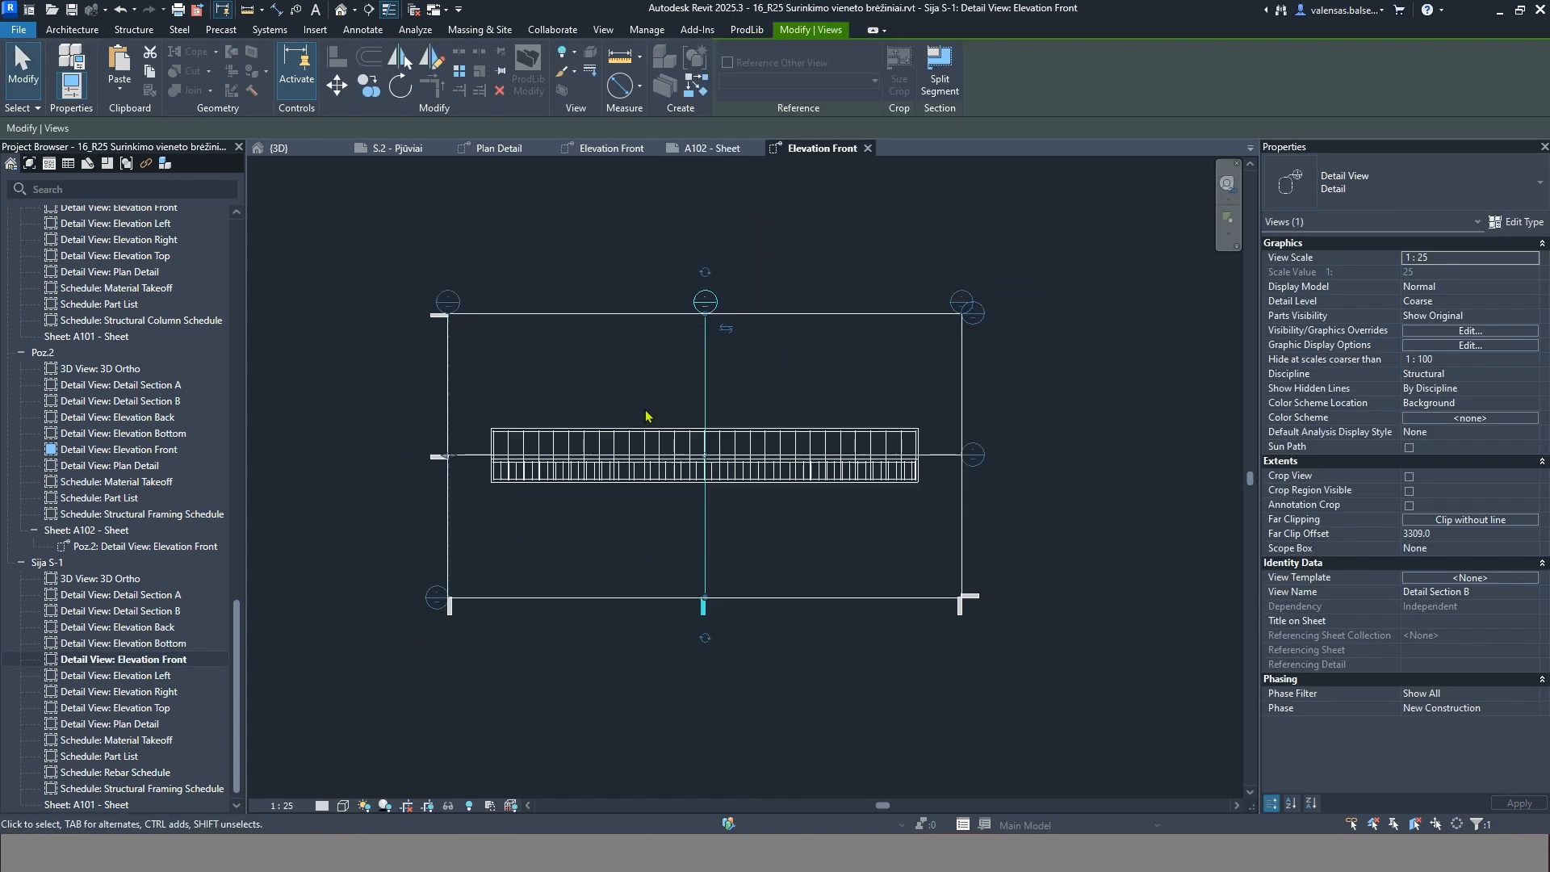
click(728, 279)
double_click(706, 301)
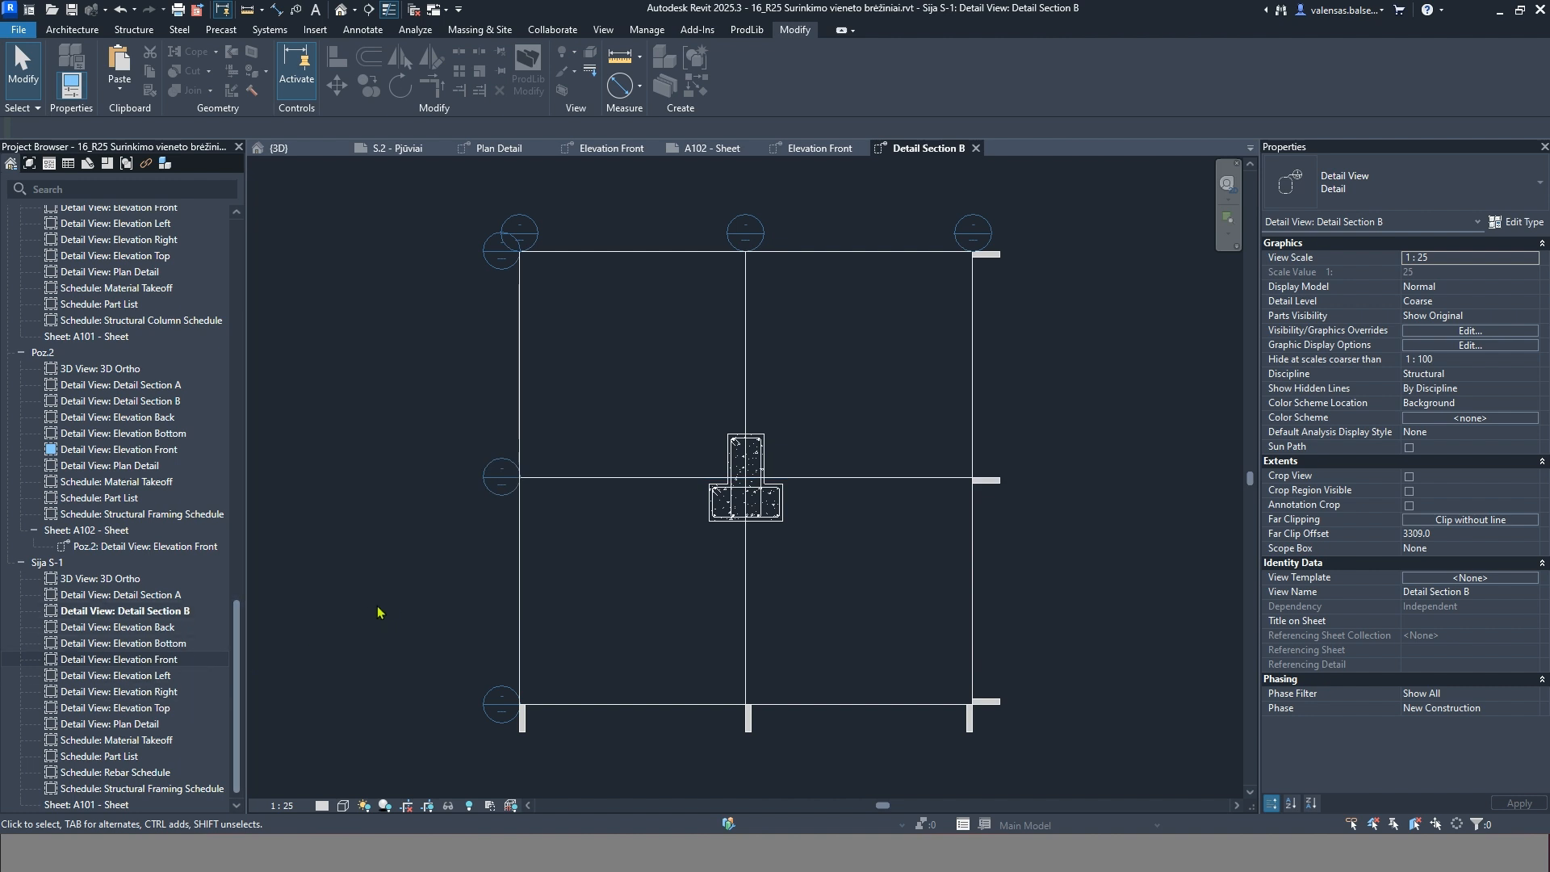
Duplicate the Sija S-1 Detail Section B view without detailing
right_click(137, 613)
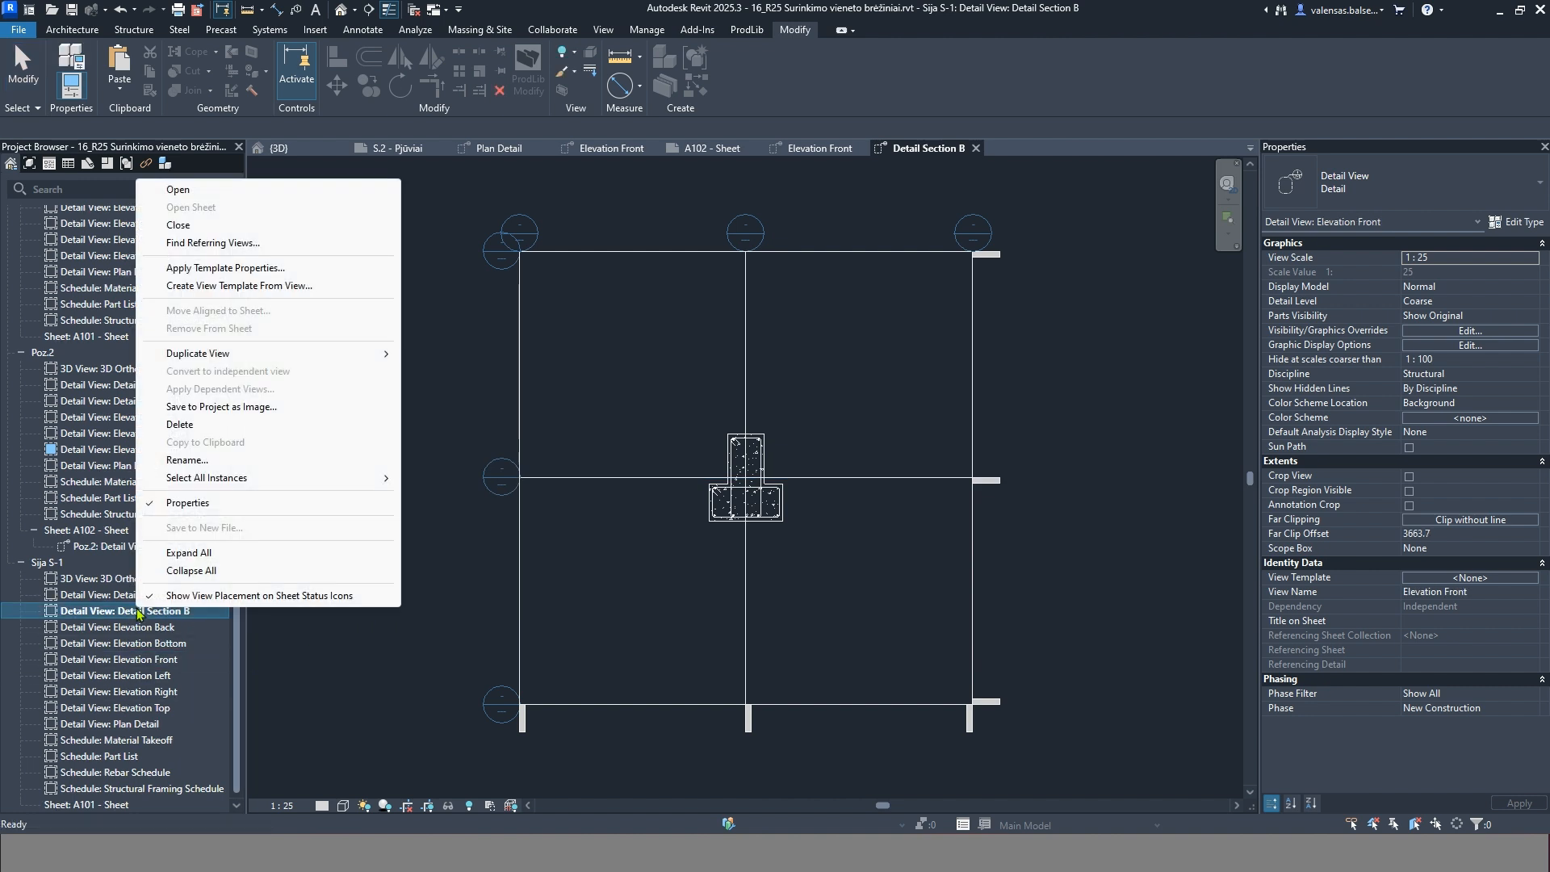
mouse_move(358, 355)
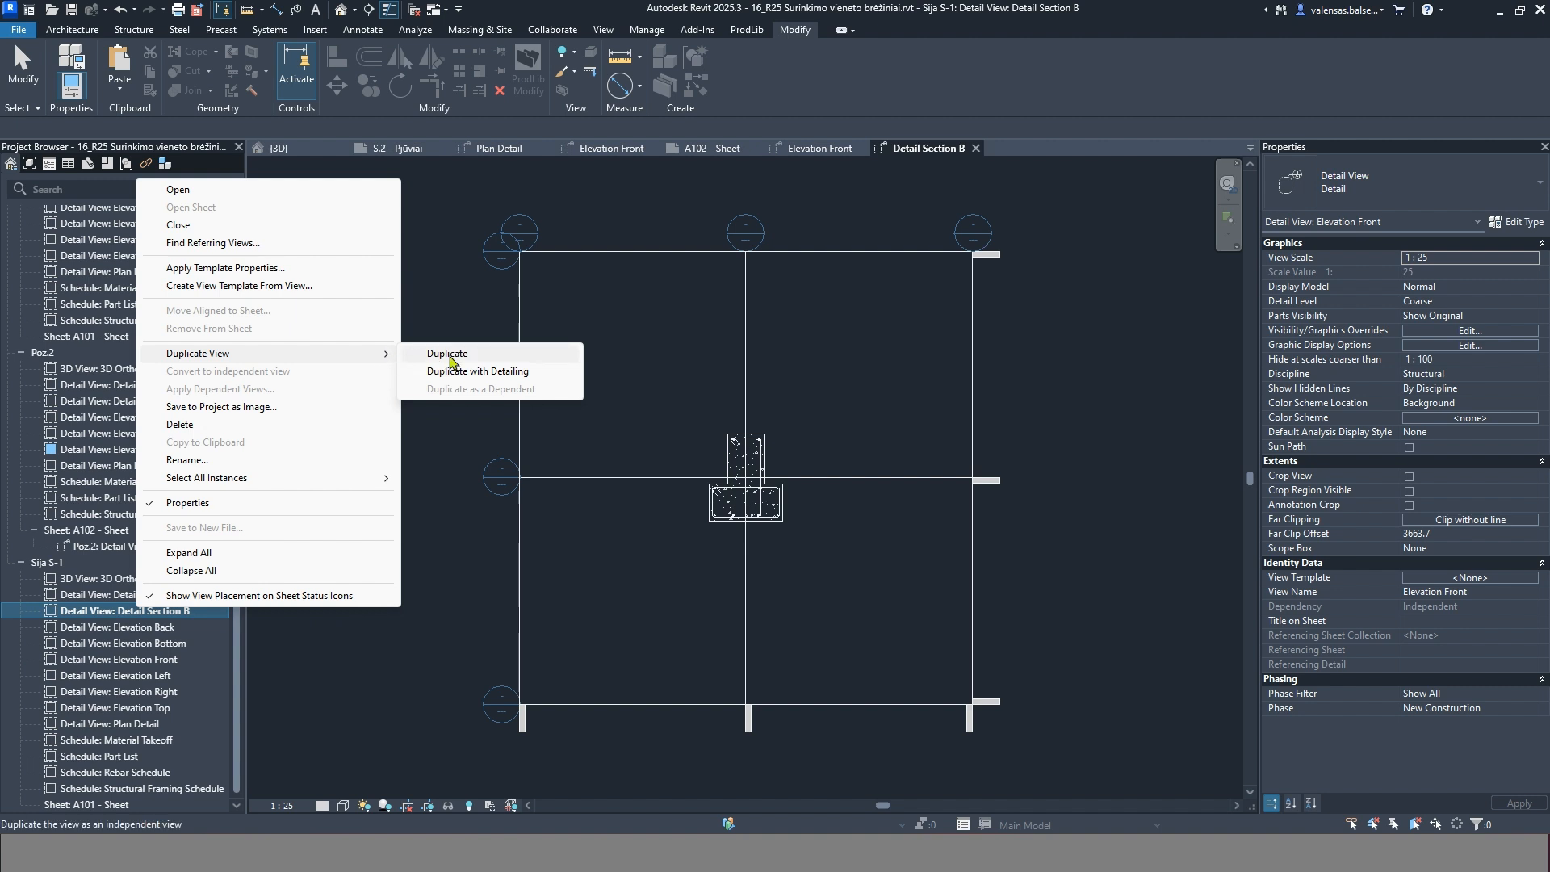
click(453, 360)
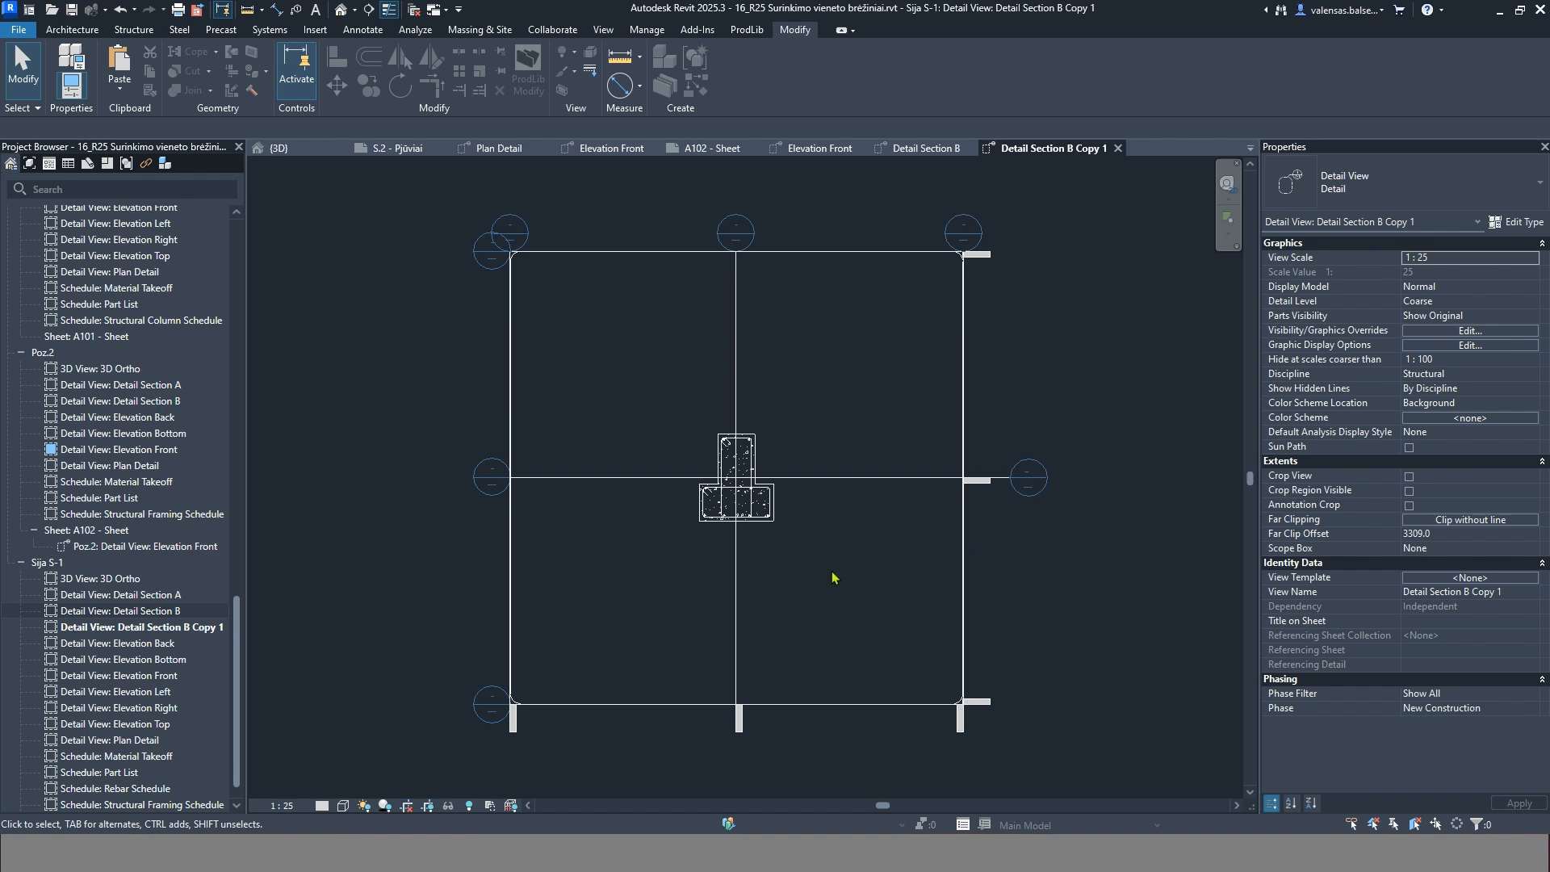
Hide the structural rebar category in the Detail Section B Copy 1 view
scroll(834, 578, up, 4)
key(ctrl+Tab)
click(737, 517)
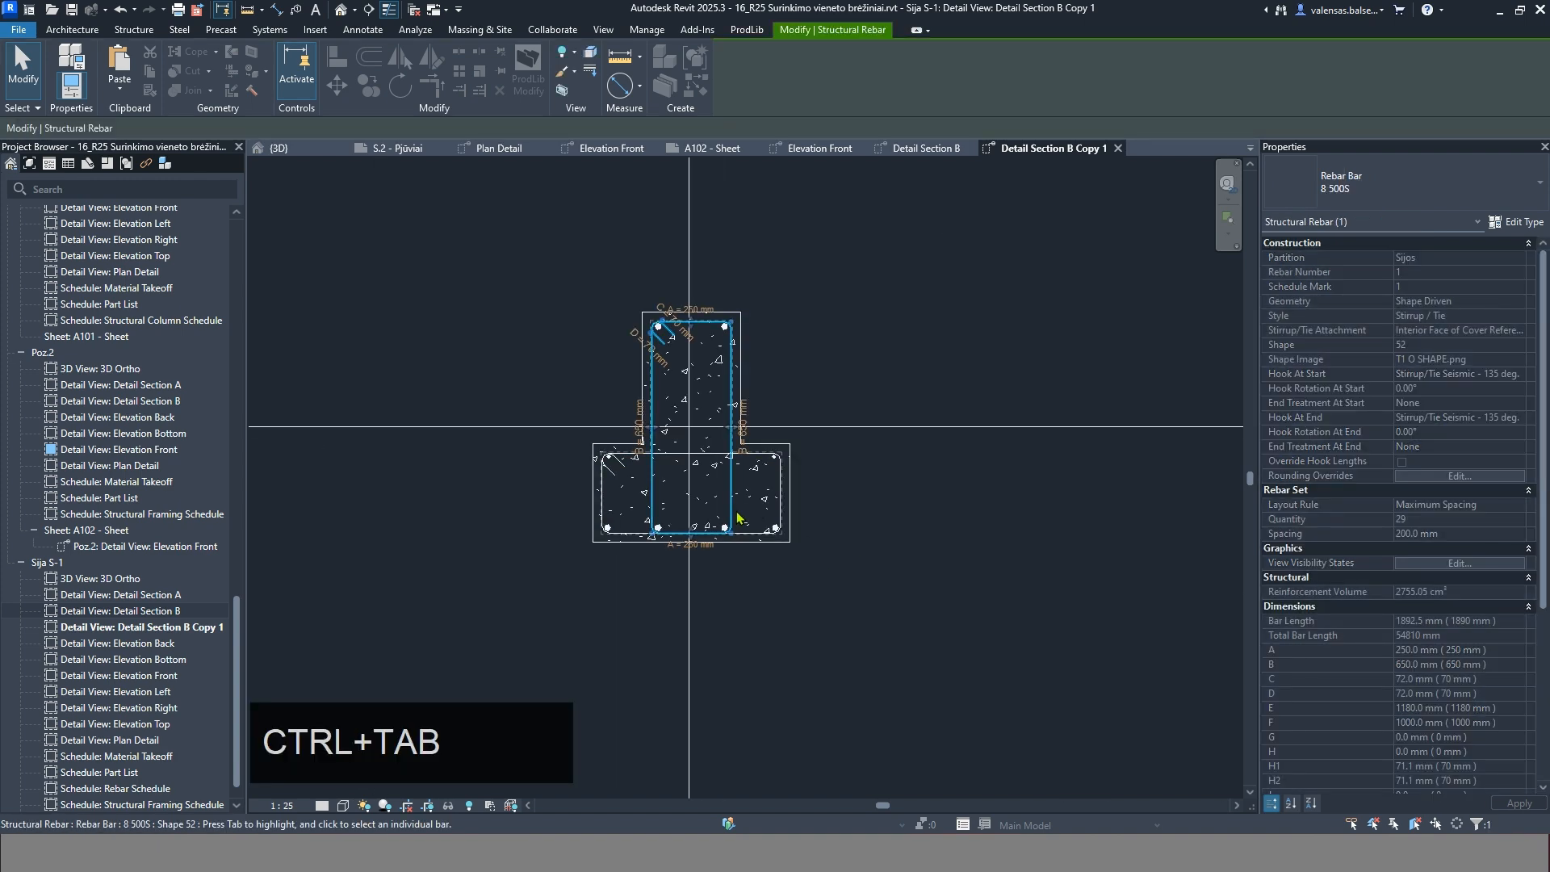
right_click(737, 518)
mouse_move(880, 462)
click(989, 476)
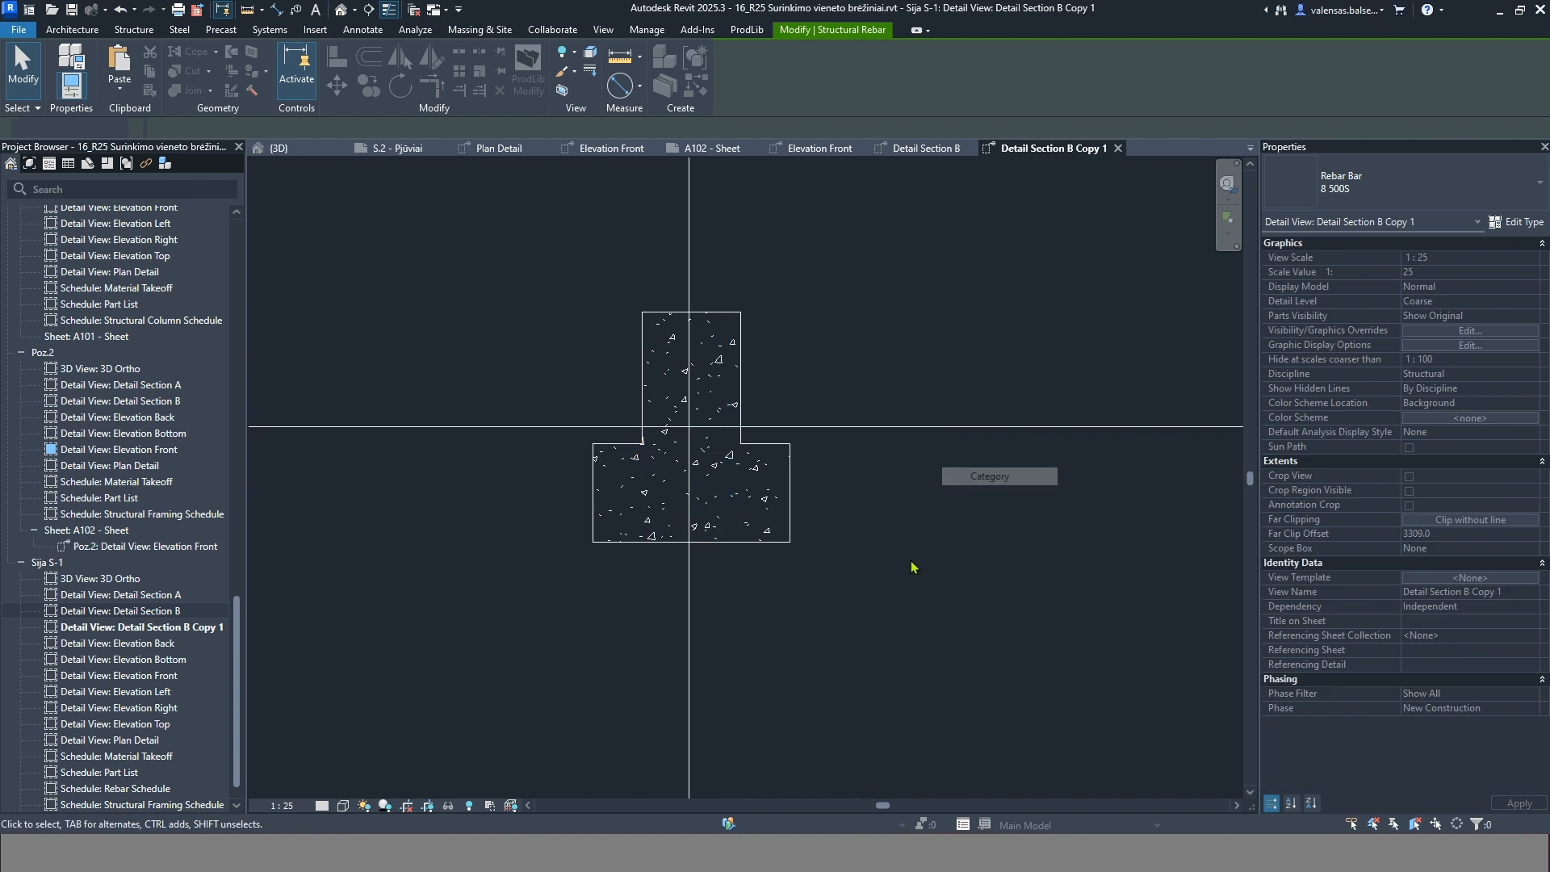
Hide the categories of the section lines and the detail view boundary around the beam in Detail Section B Copy 1
scroll(835, 552, down, 5)
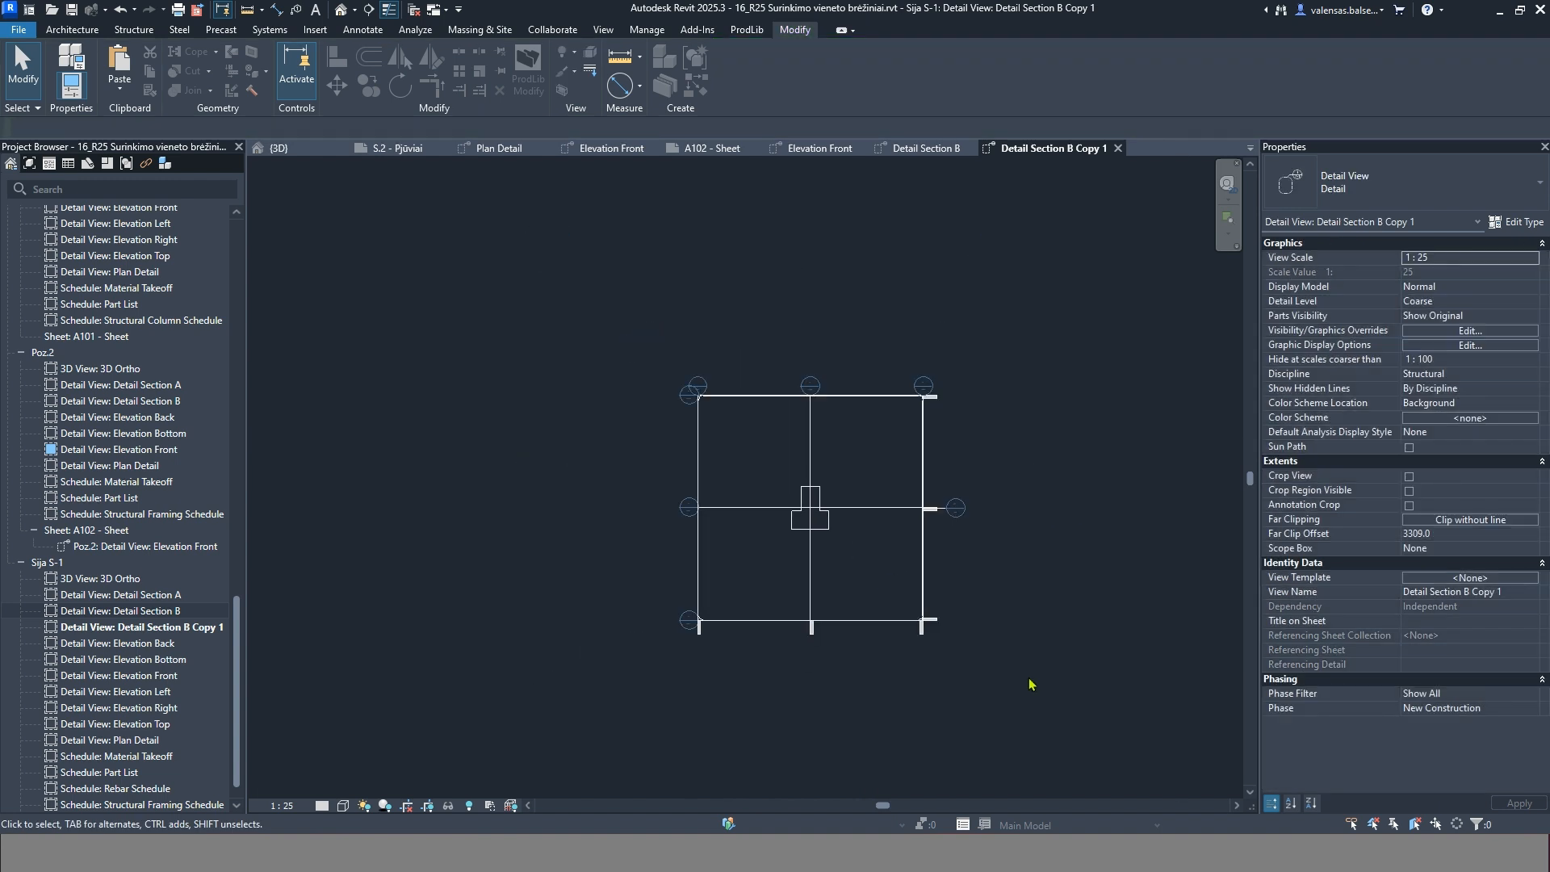
scroll(952, 590, up, 3)
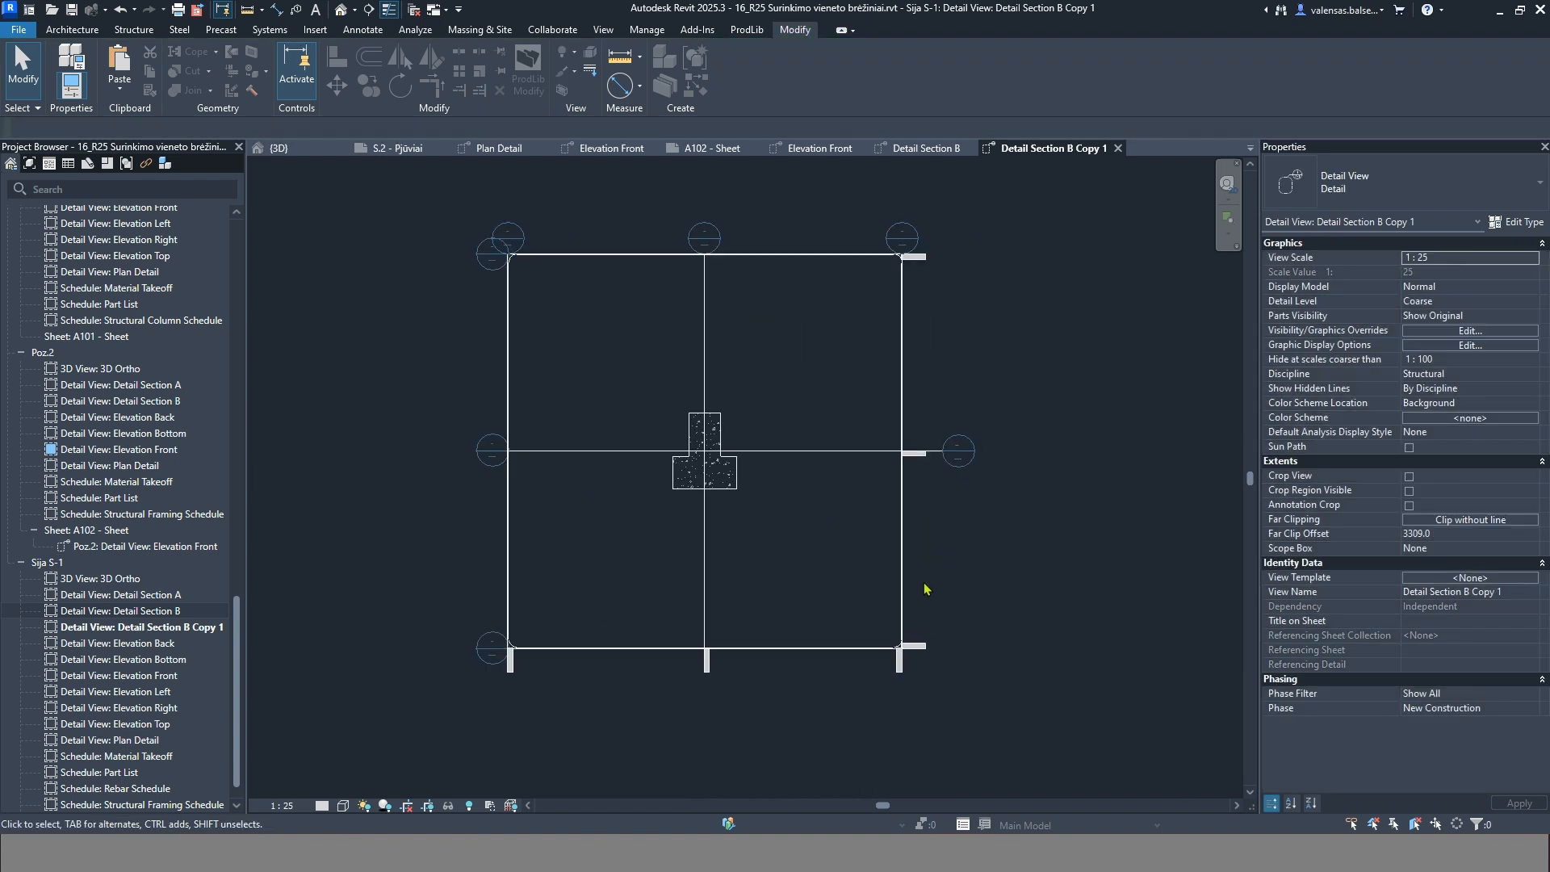
click(789, 452)
right_click(789, 452)
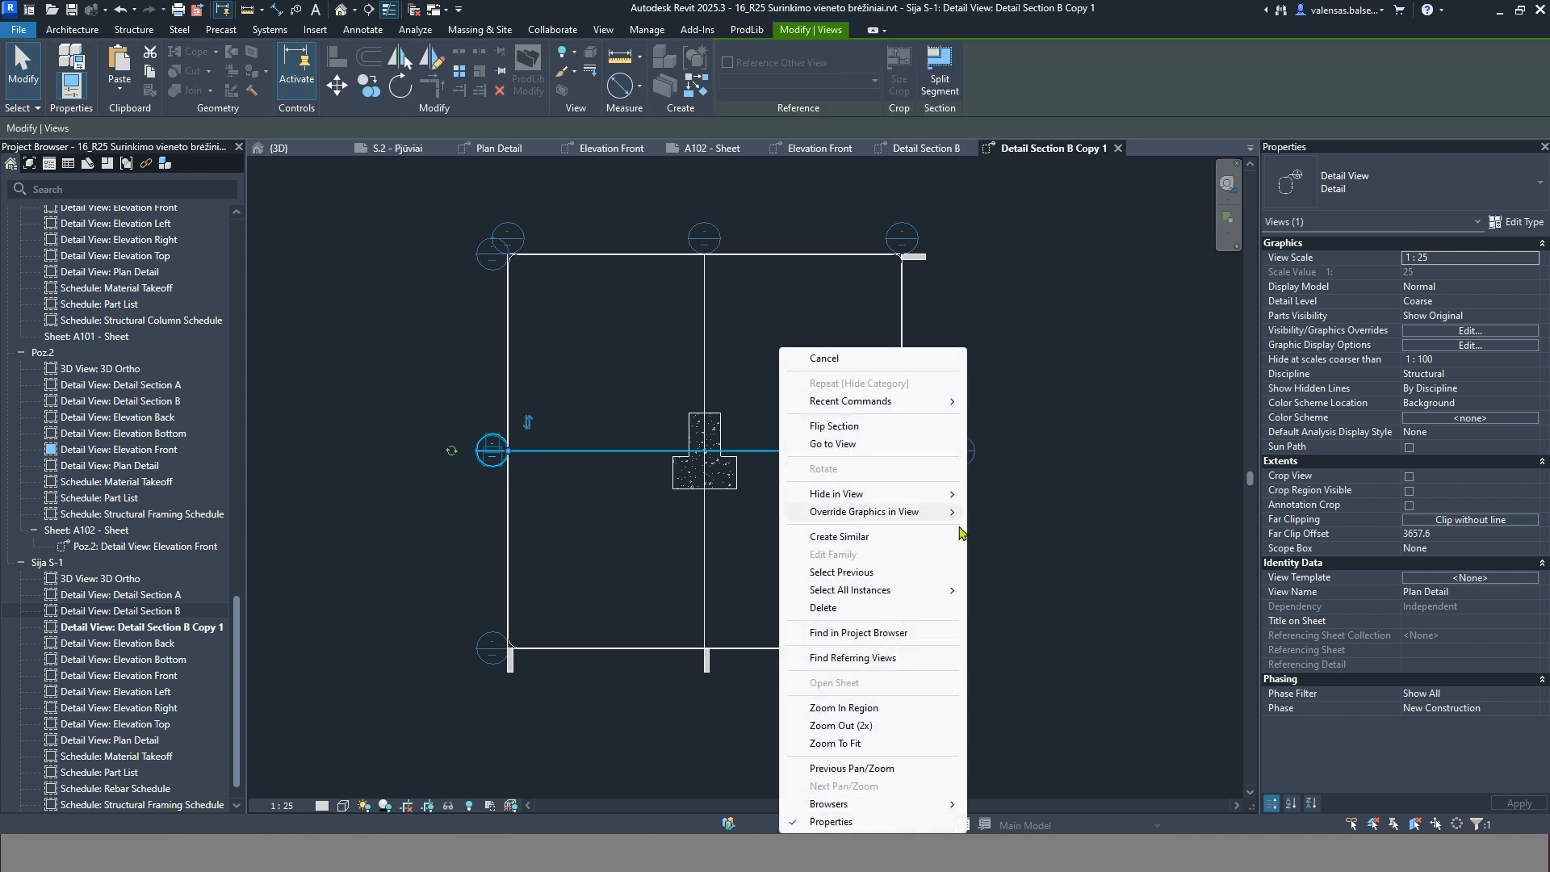
mouse_move(920, 494)
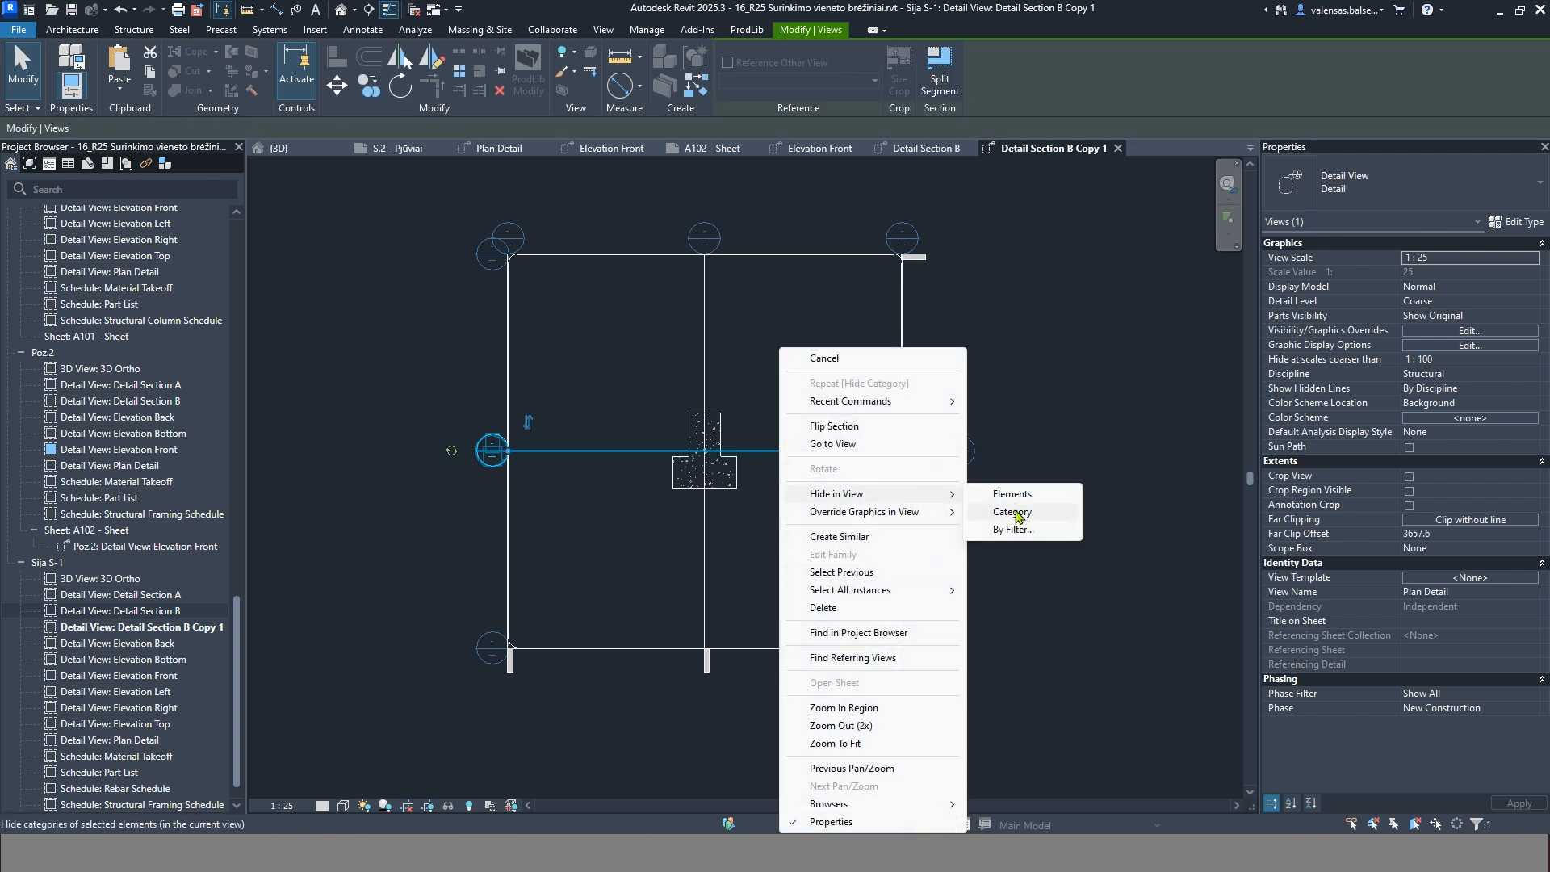
click(1016, 512)
click(900, 557)
right_click(903, 555)
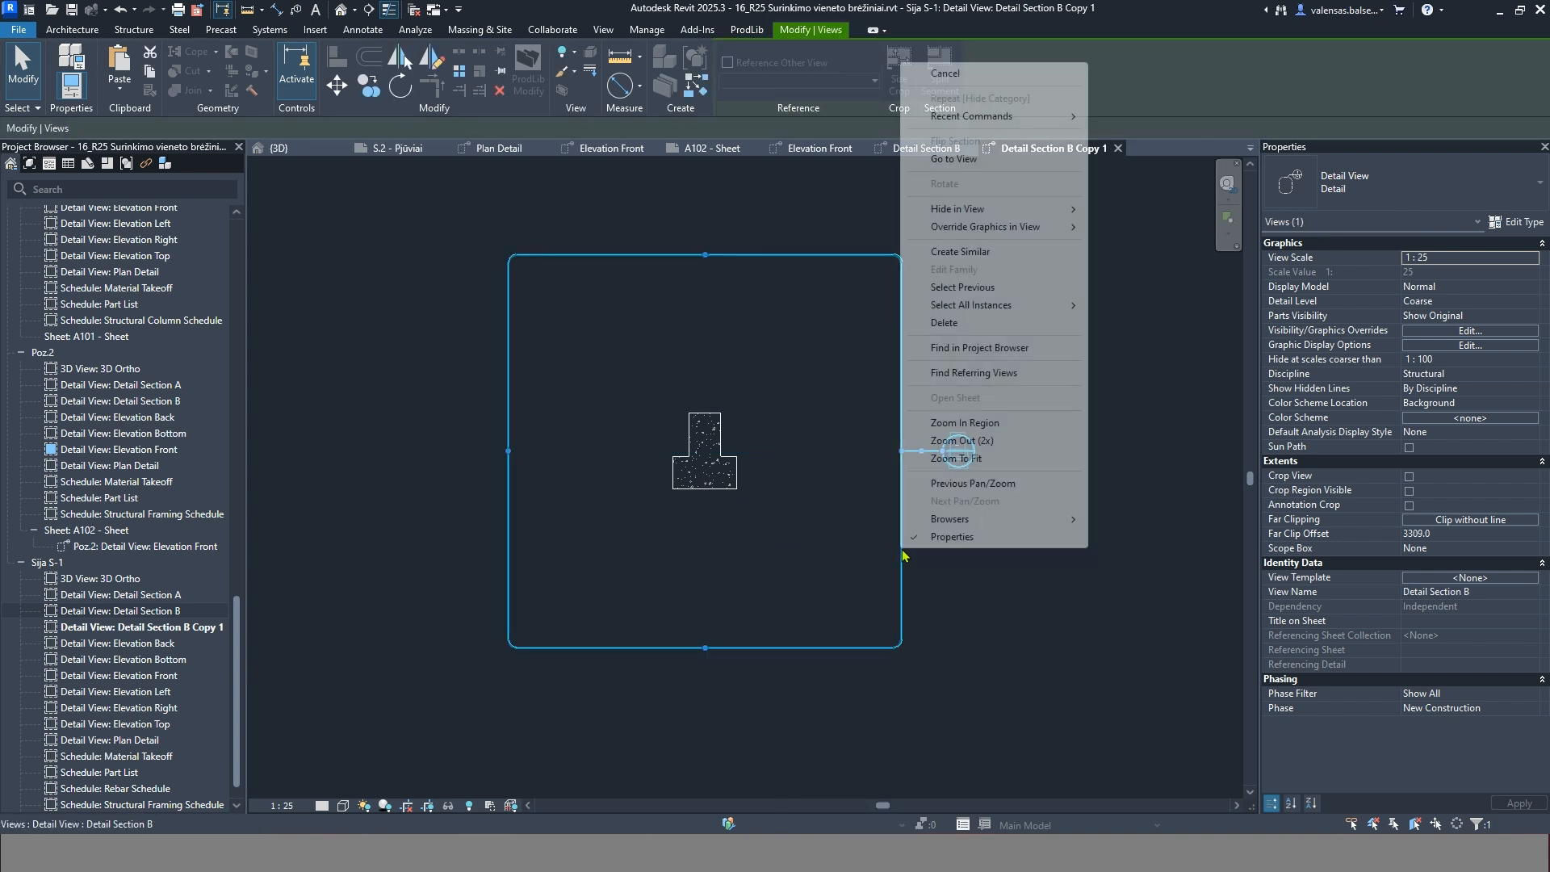
mouse_move(1018, 208)
click(1130, 226)
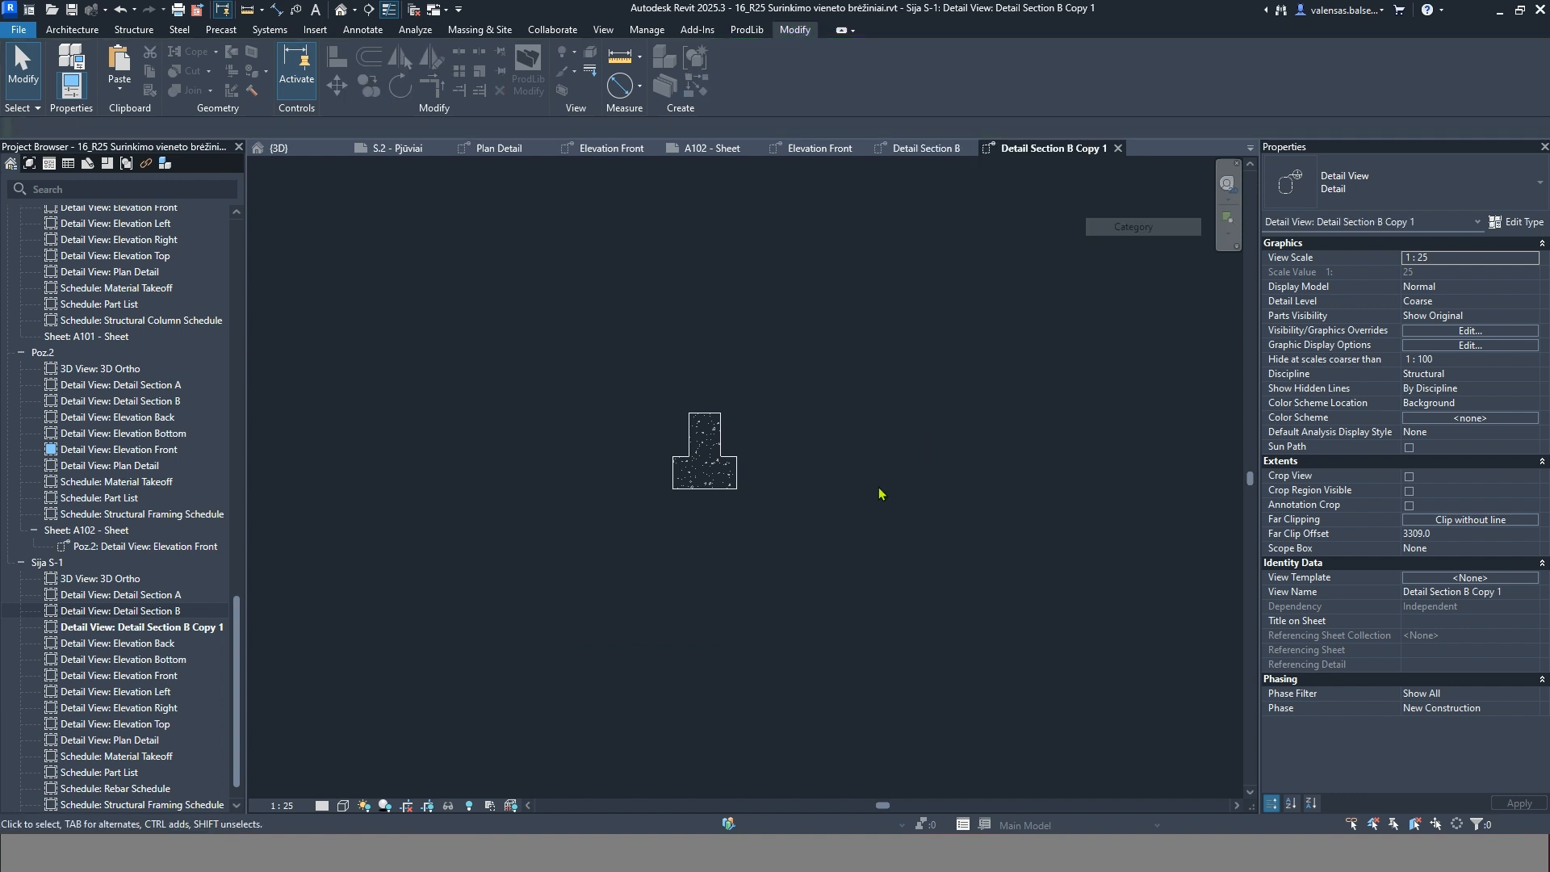
Add an aligned dimension chain above the beam section through its web and flange side faces, with an overall width dimension above it
key(d)
key(i)
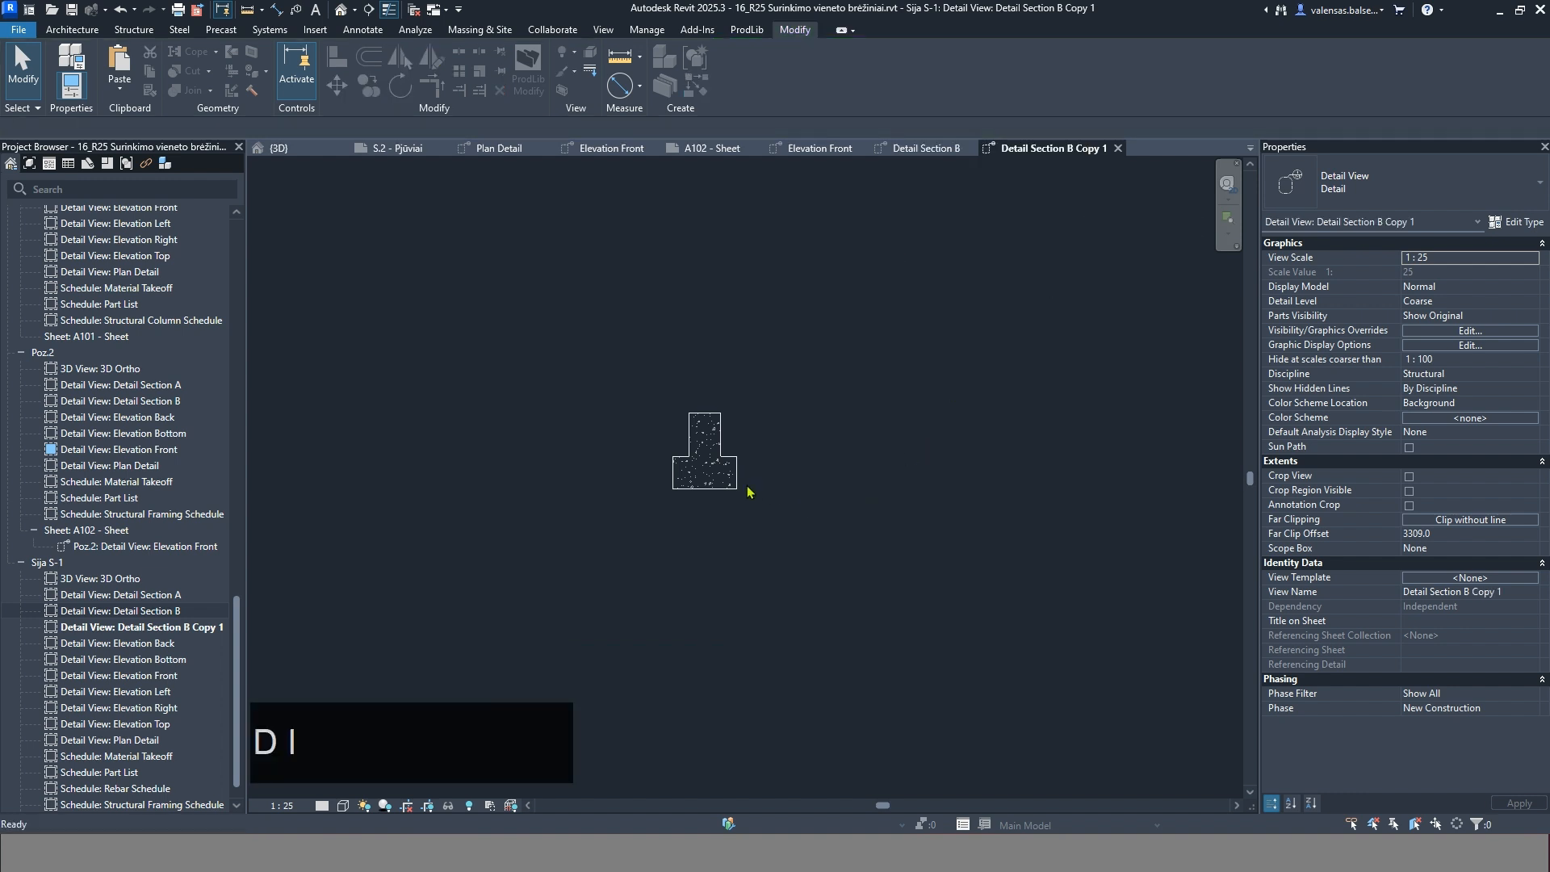
scroll(699, 457, up, 5)
click(618, 482)
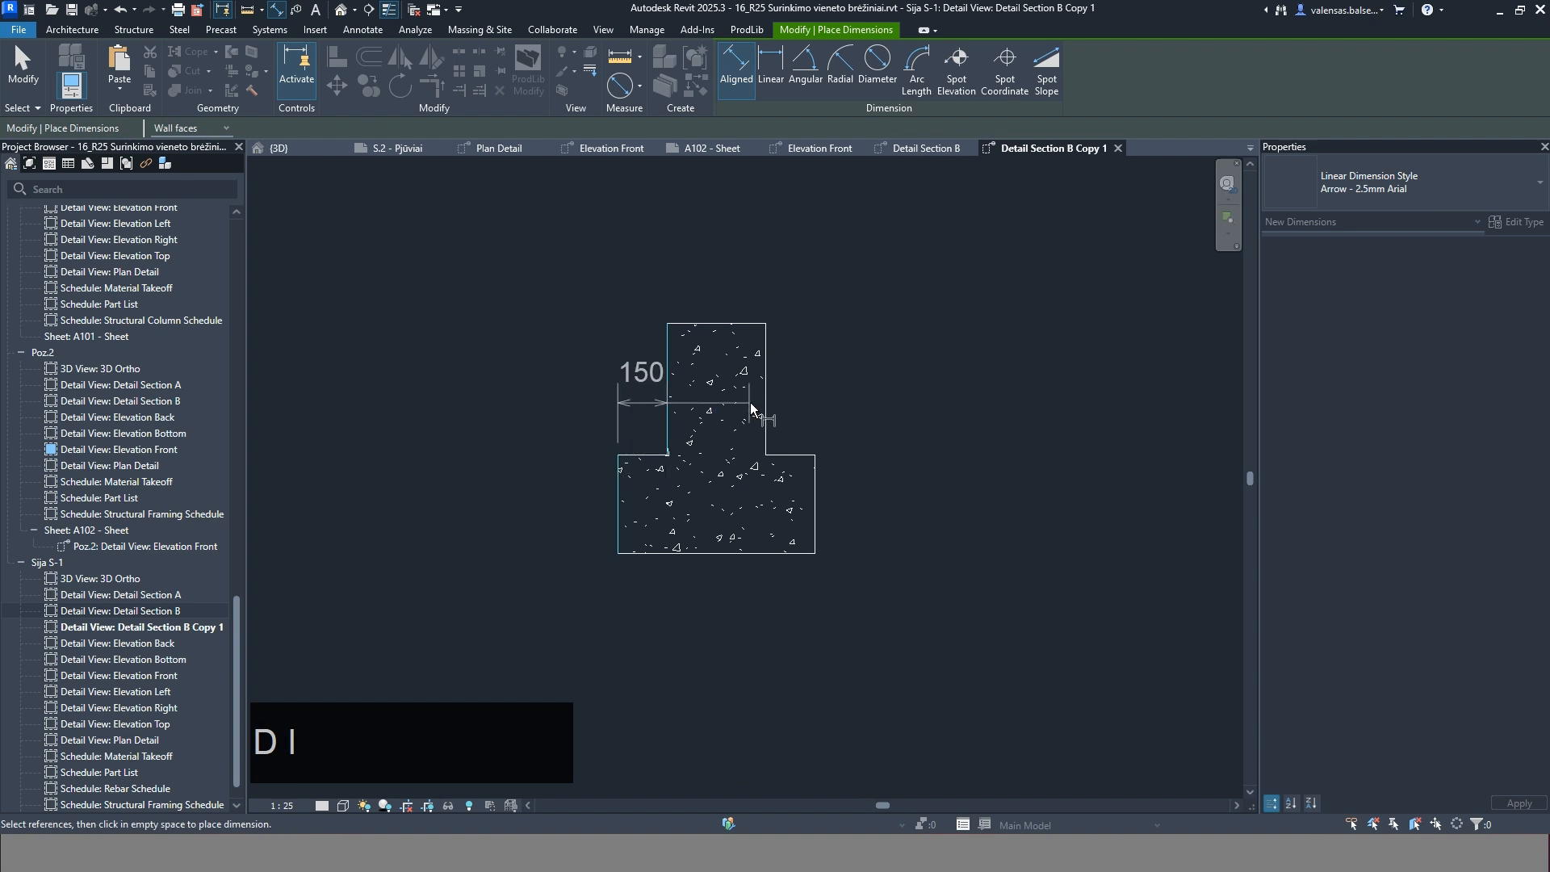
click(765, 411)
click(813, 482)
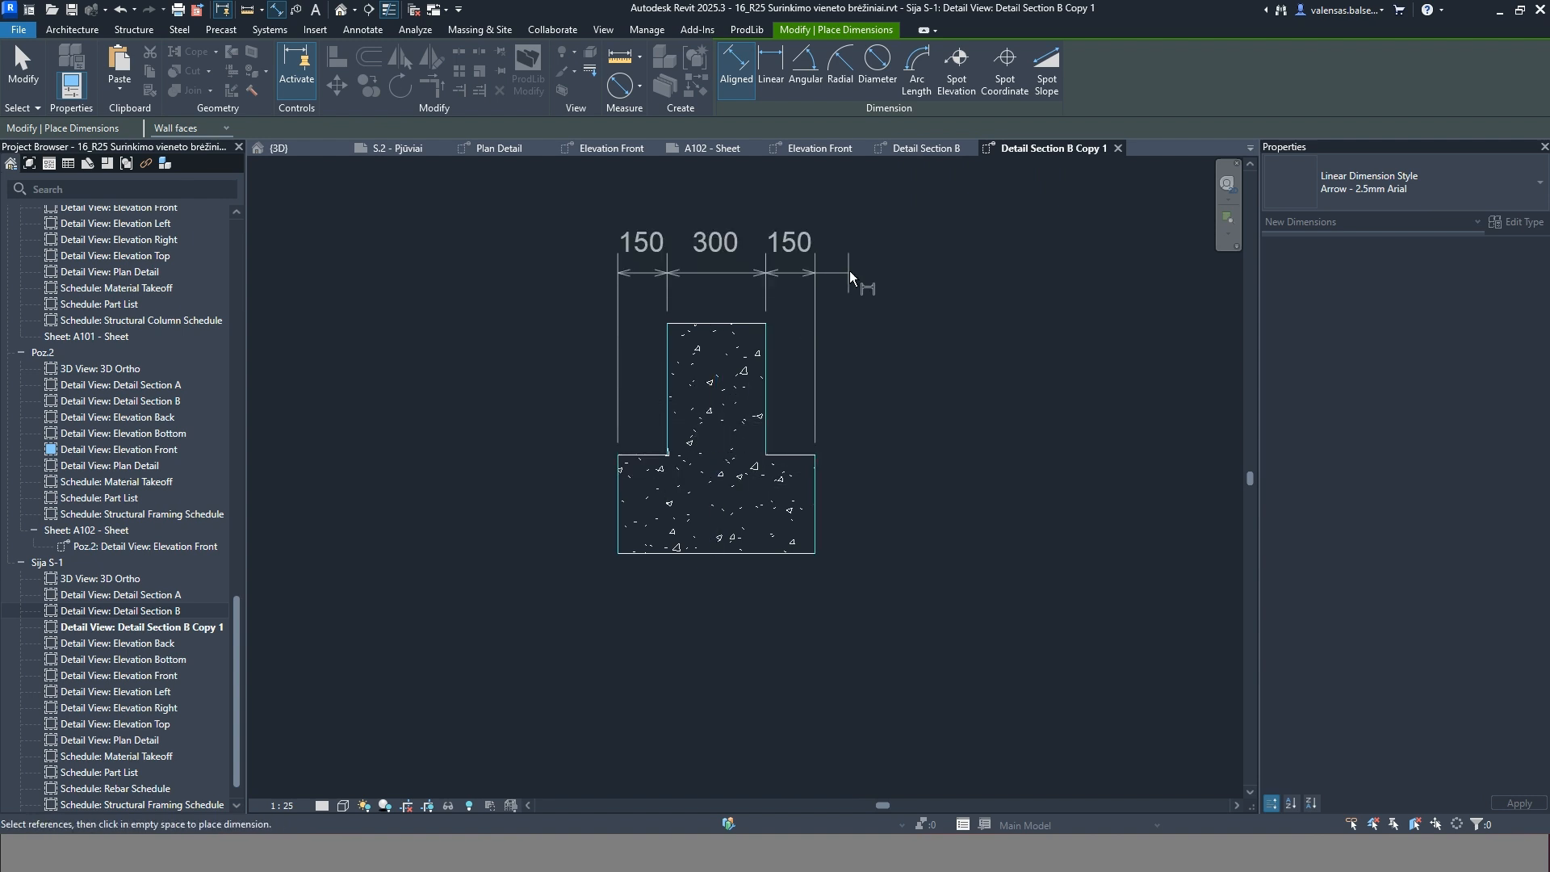
click(849, 270)
click(815, 507)
click(627, 527)
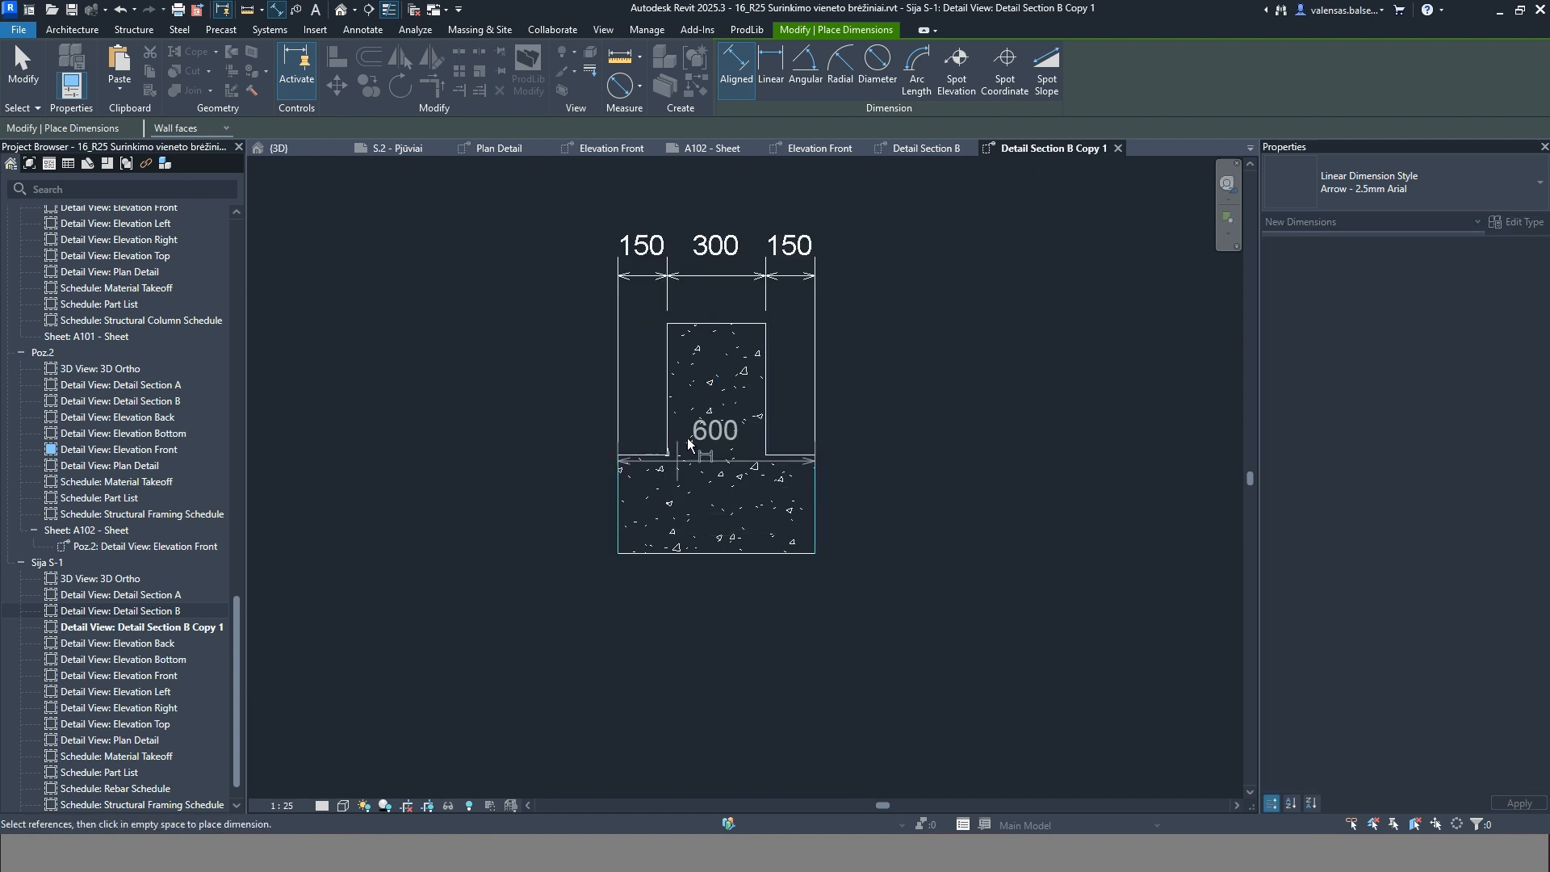
click(821, 207)
Add an aligned dimension chain for the web and flange heights left of the beam section, with an overall height dimension outside it
click(791, 455)
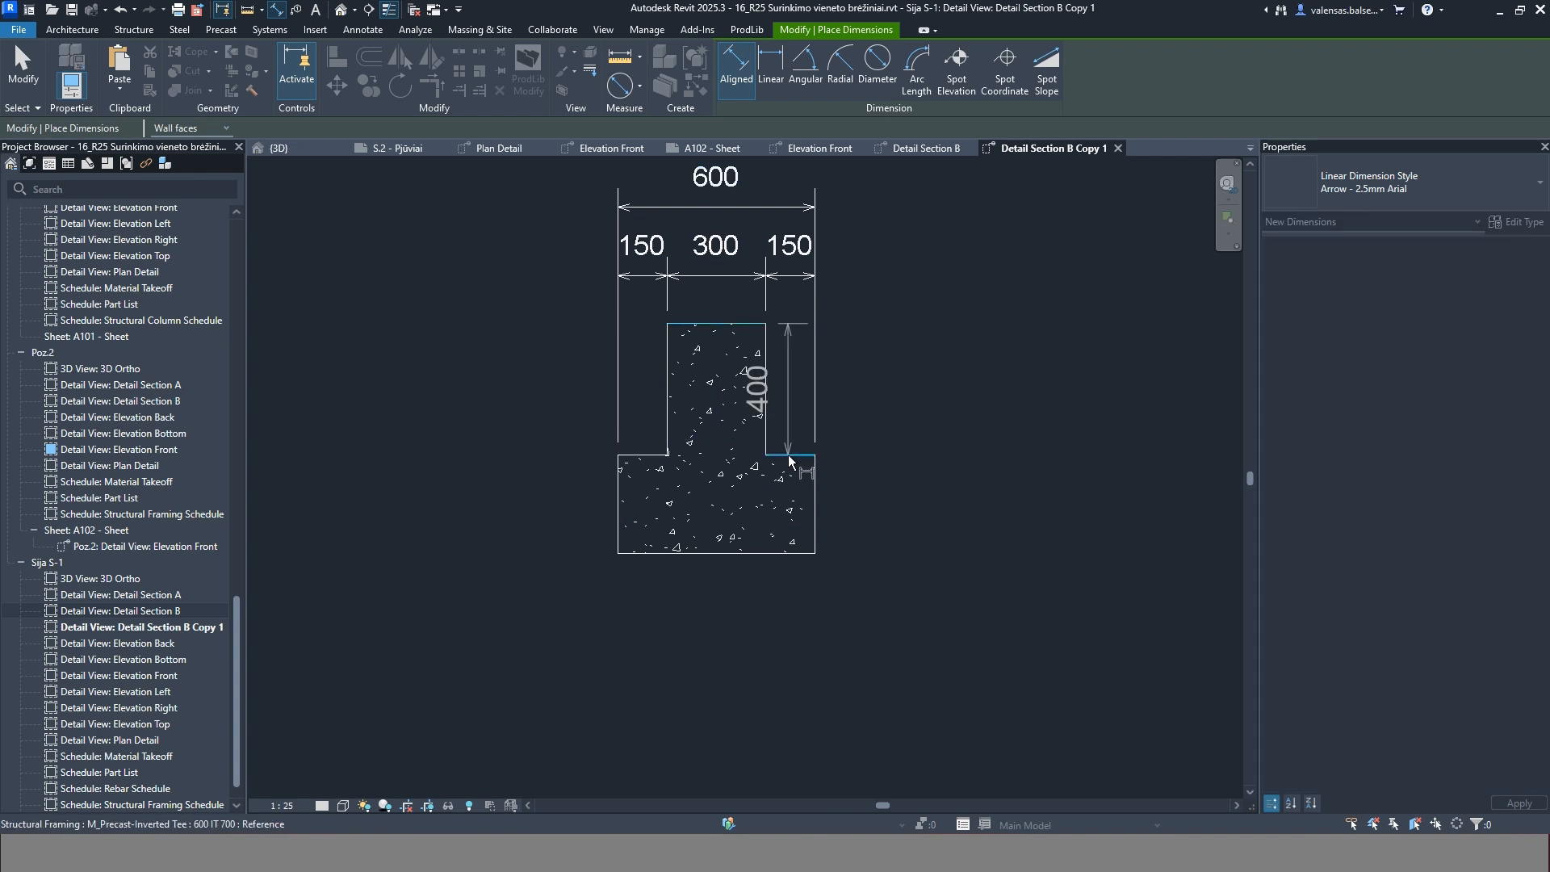
click(666, 554)
click(543, 525)
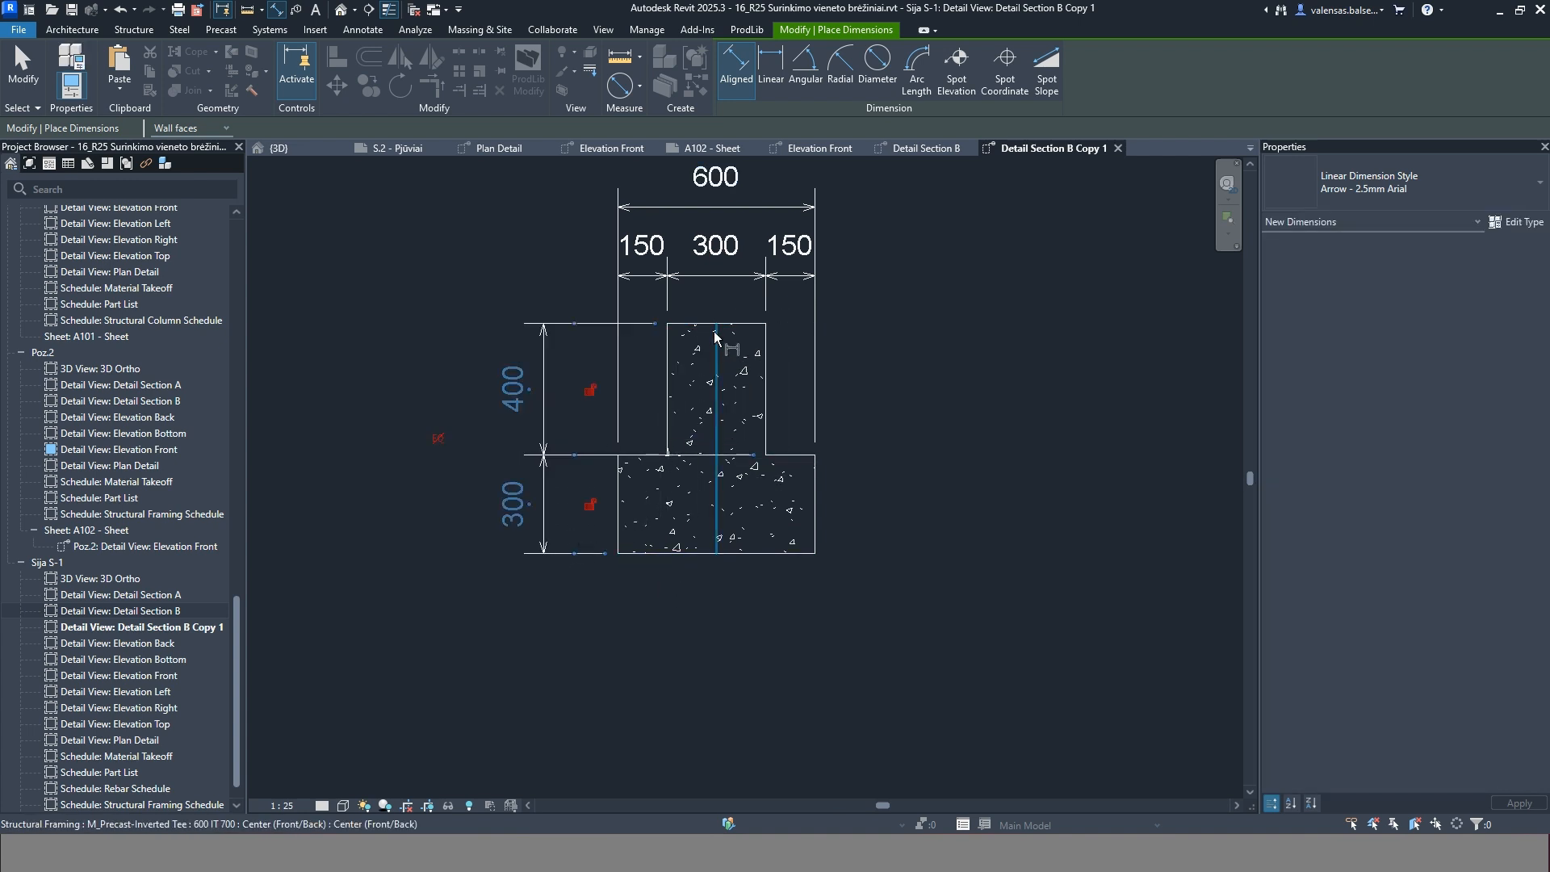
click(686, 552)
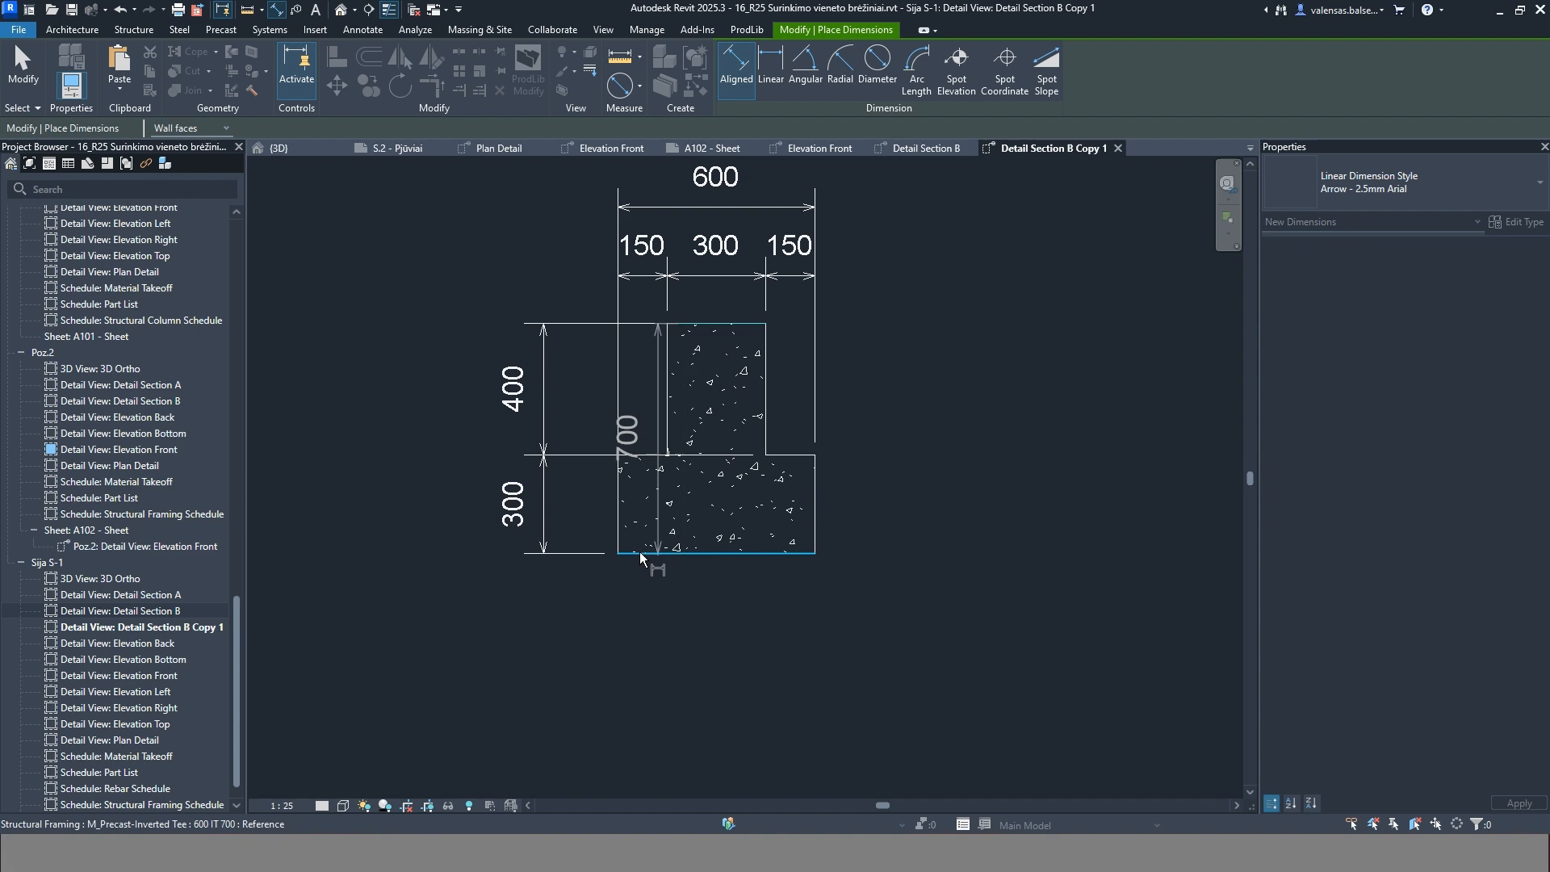
click(452, 559)
key(Escape)
key(Escape)
scroll(652, 576, down, 3)
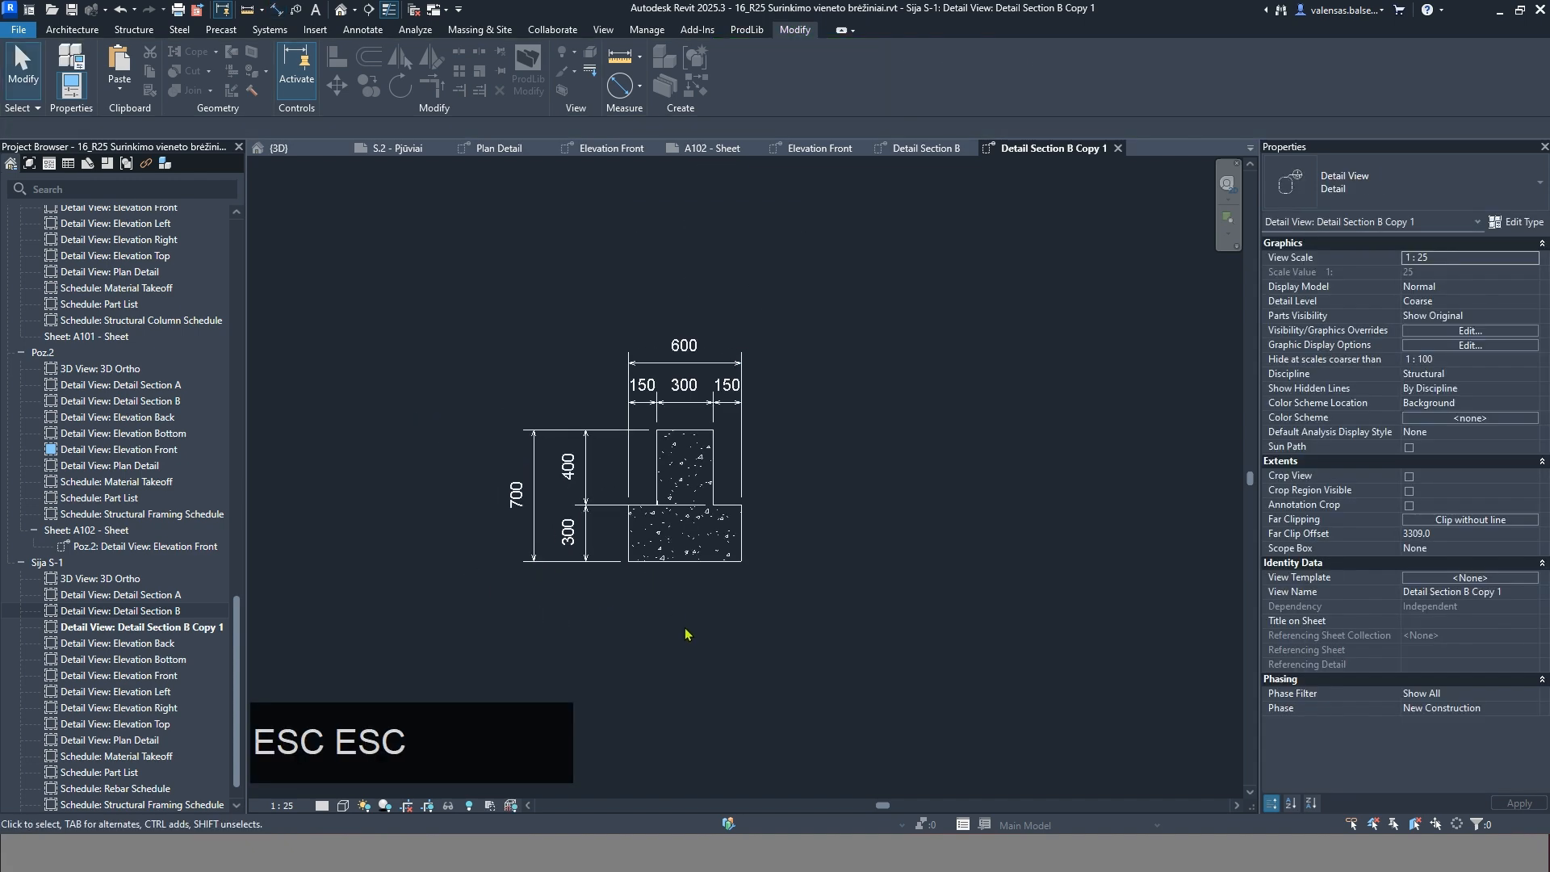
Place Detail Section B Copy 1 in the upper right of the Sija S-1 sheet A101 and Detail Section B below it
scroll(202, 642, down, 1)
click(109, 804)
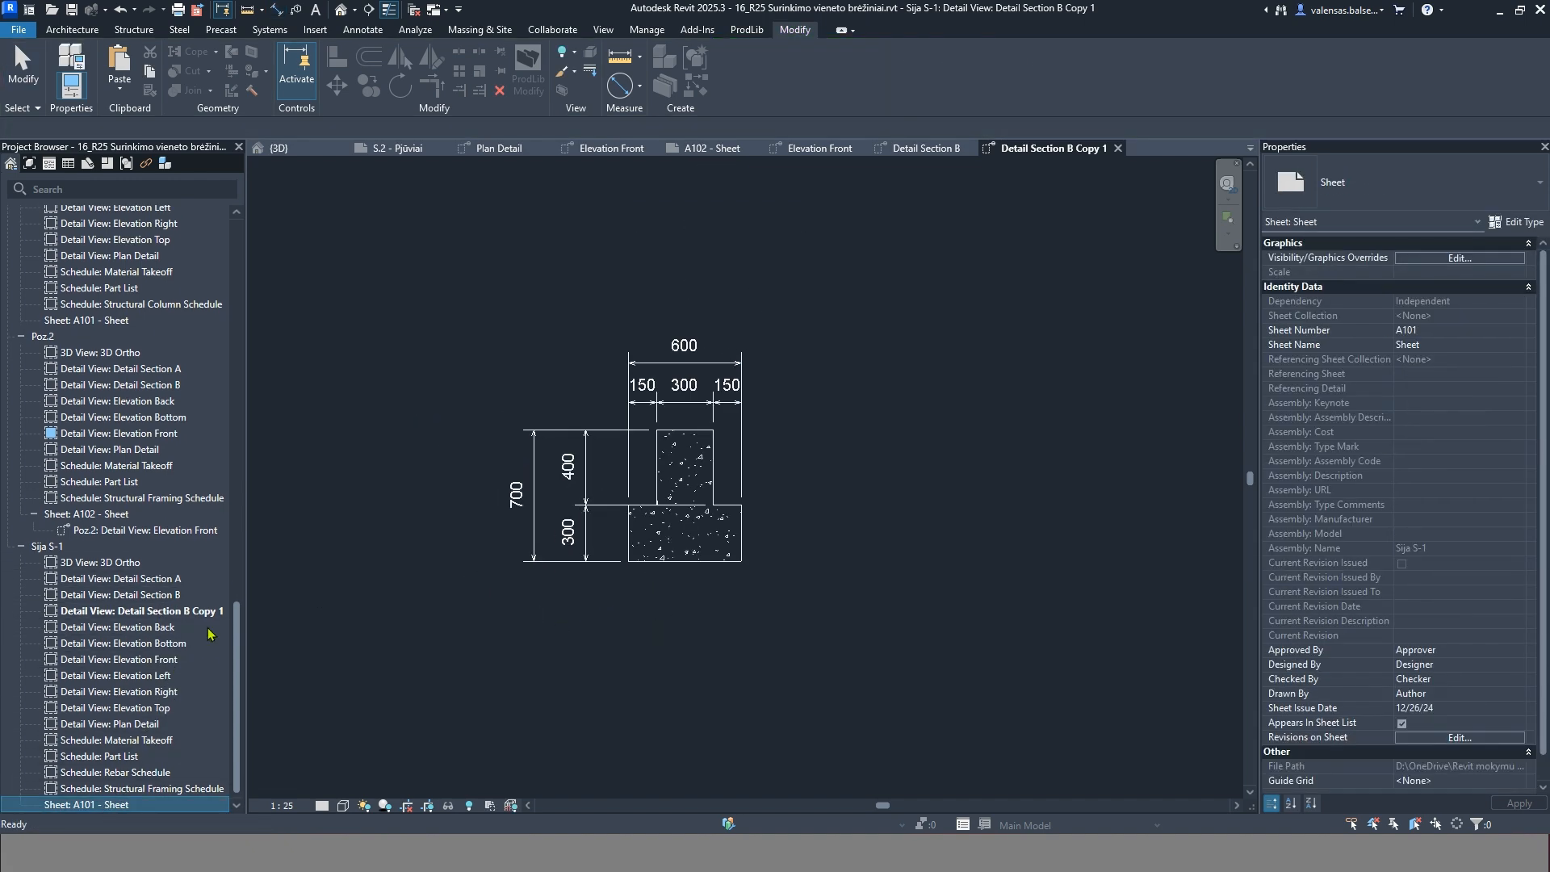
drag(154, 611, 925, 428)
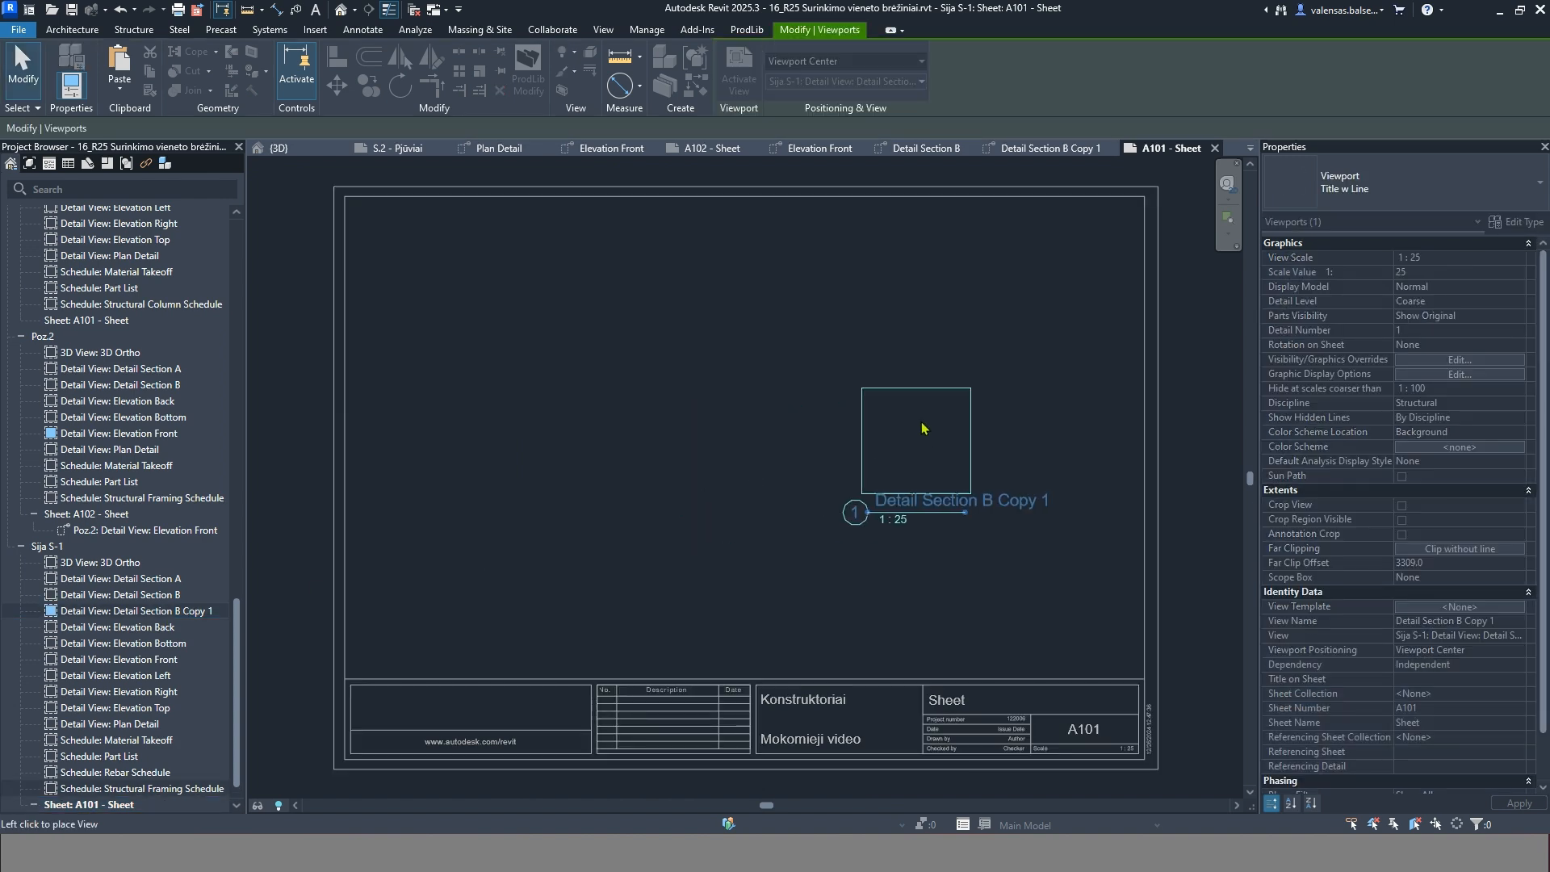
click(1000, 313)
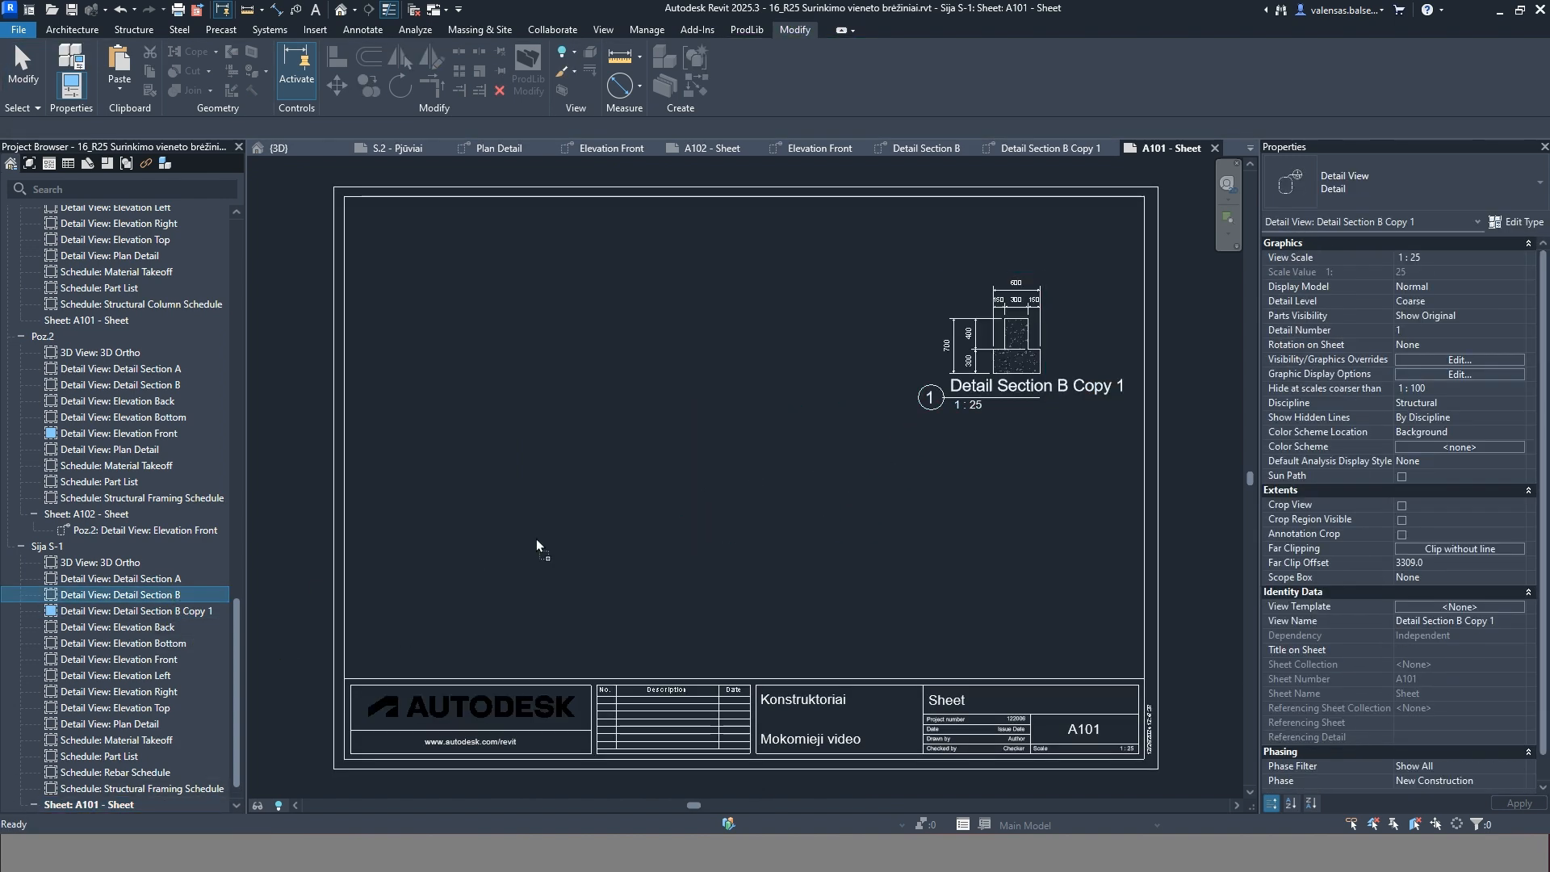
drag(536, 546, 1014, 484)
click(1019, 491)
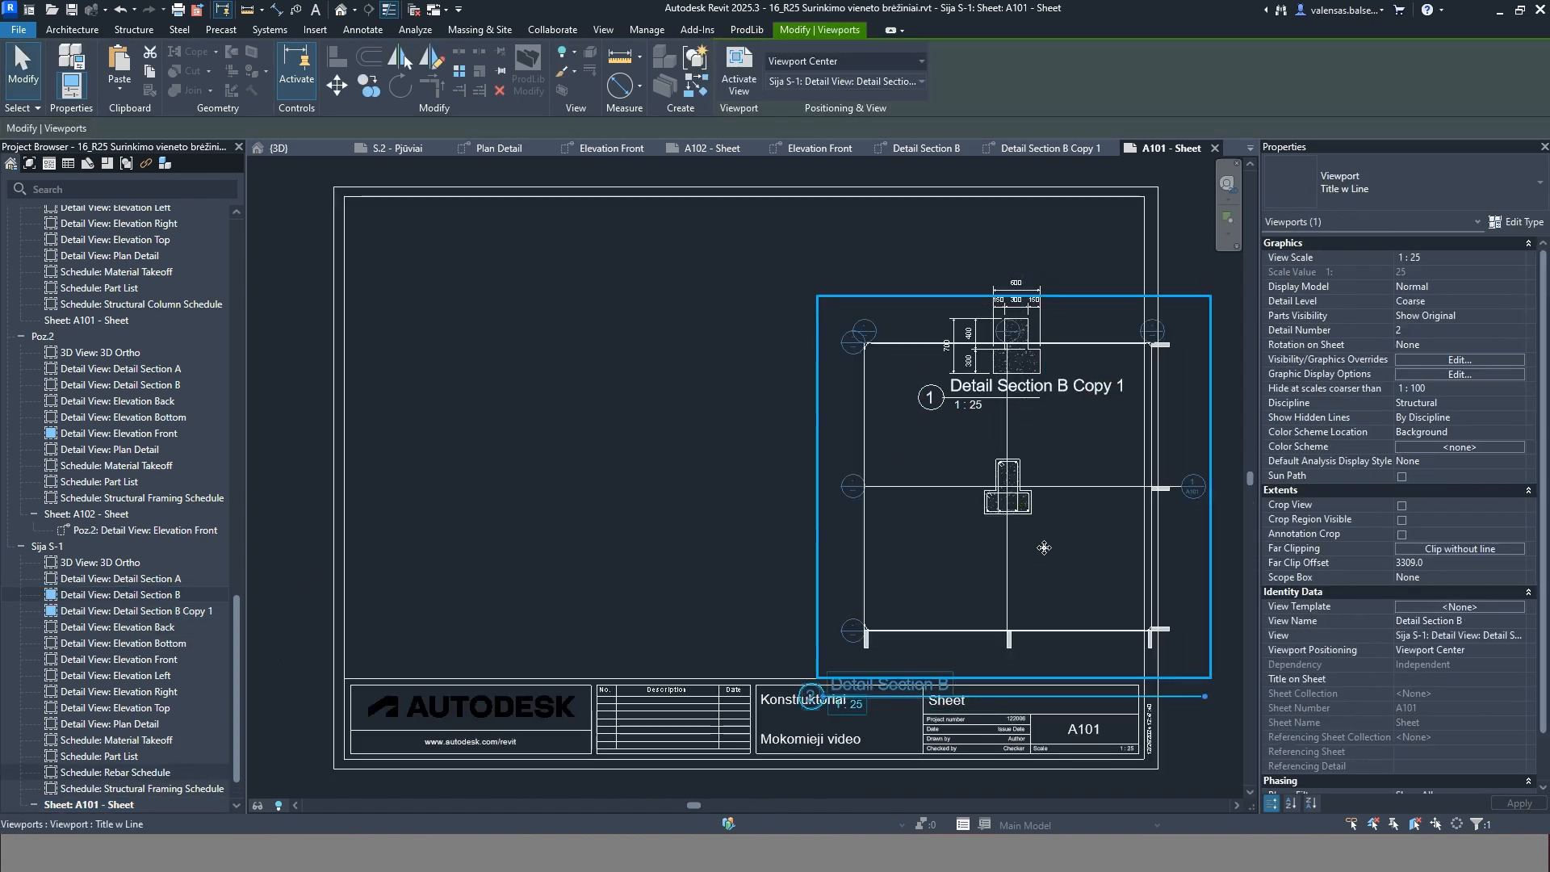
Activate the Detail Section B viewport on sheet A101 and hide the categories of its section lines and detail view boundary
double_click(1044, 547)
right_click(1008, 605)
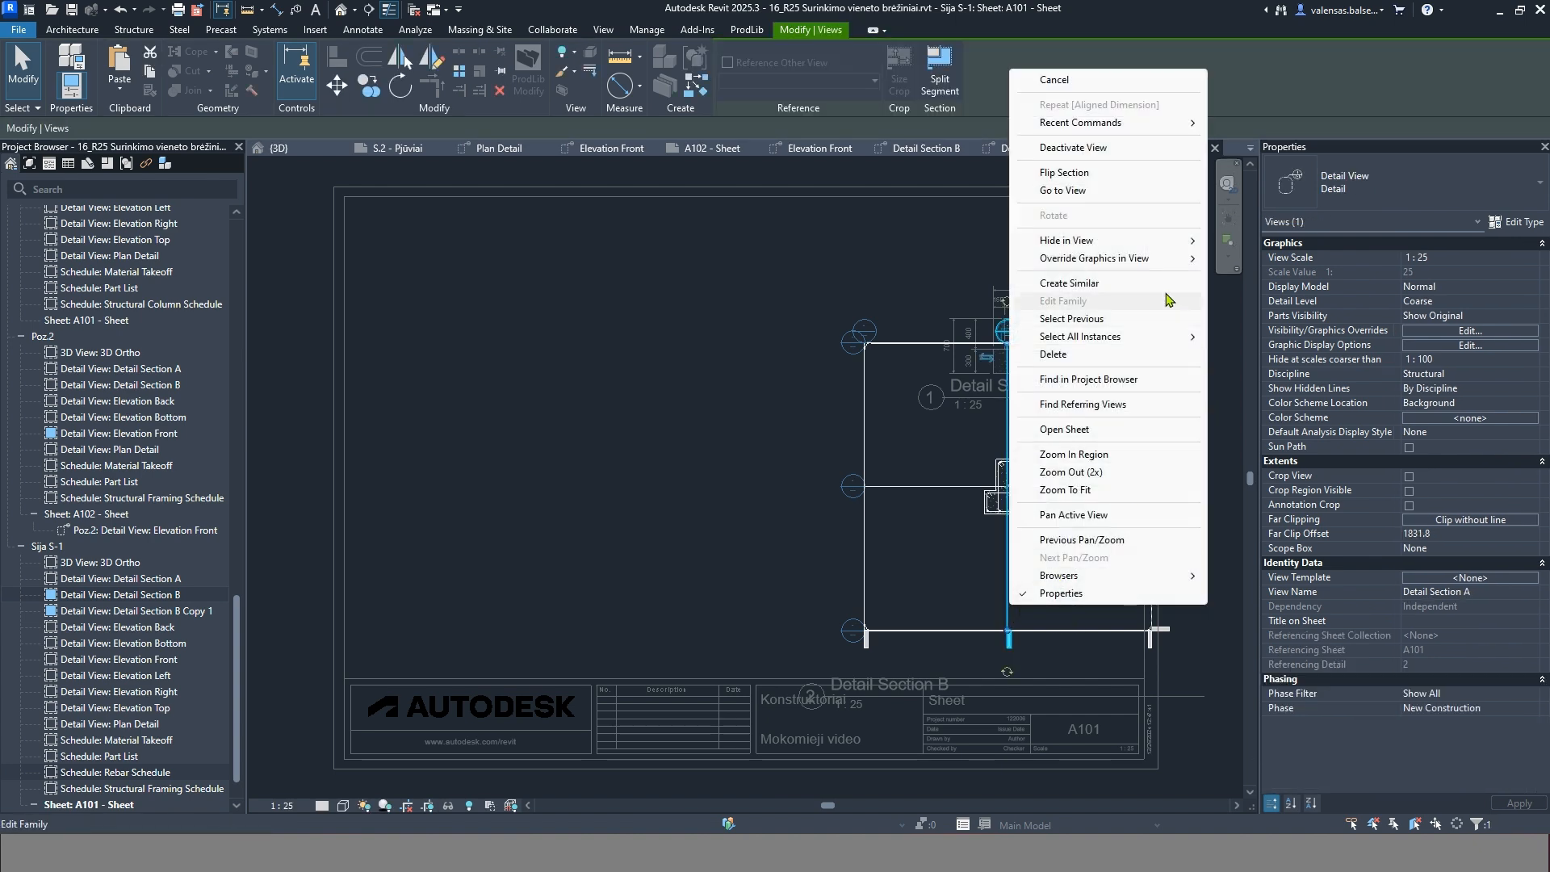
mouse_move(1160, 243)
click(1223, 260)
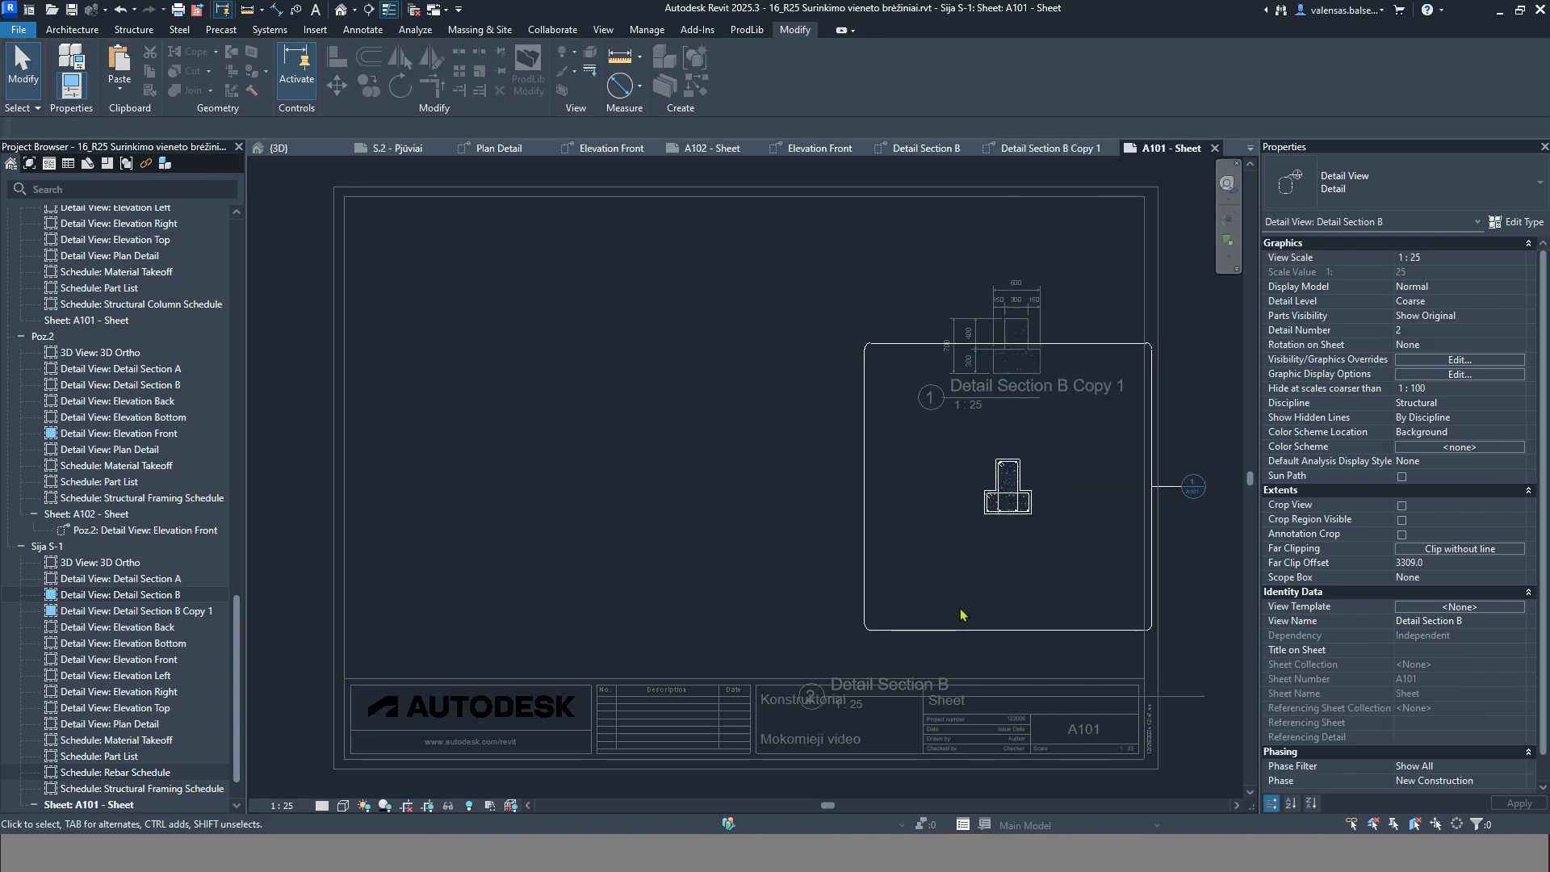
click(952, 630)
right_click(953, 631)
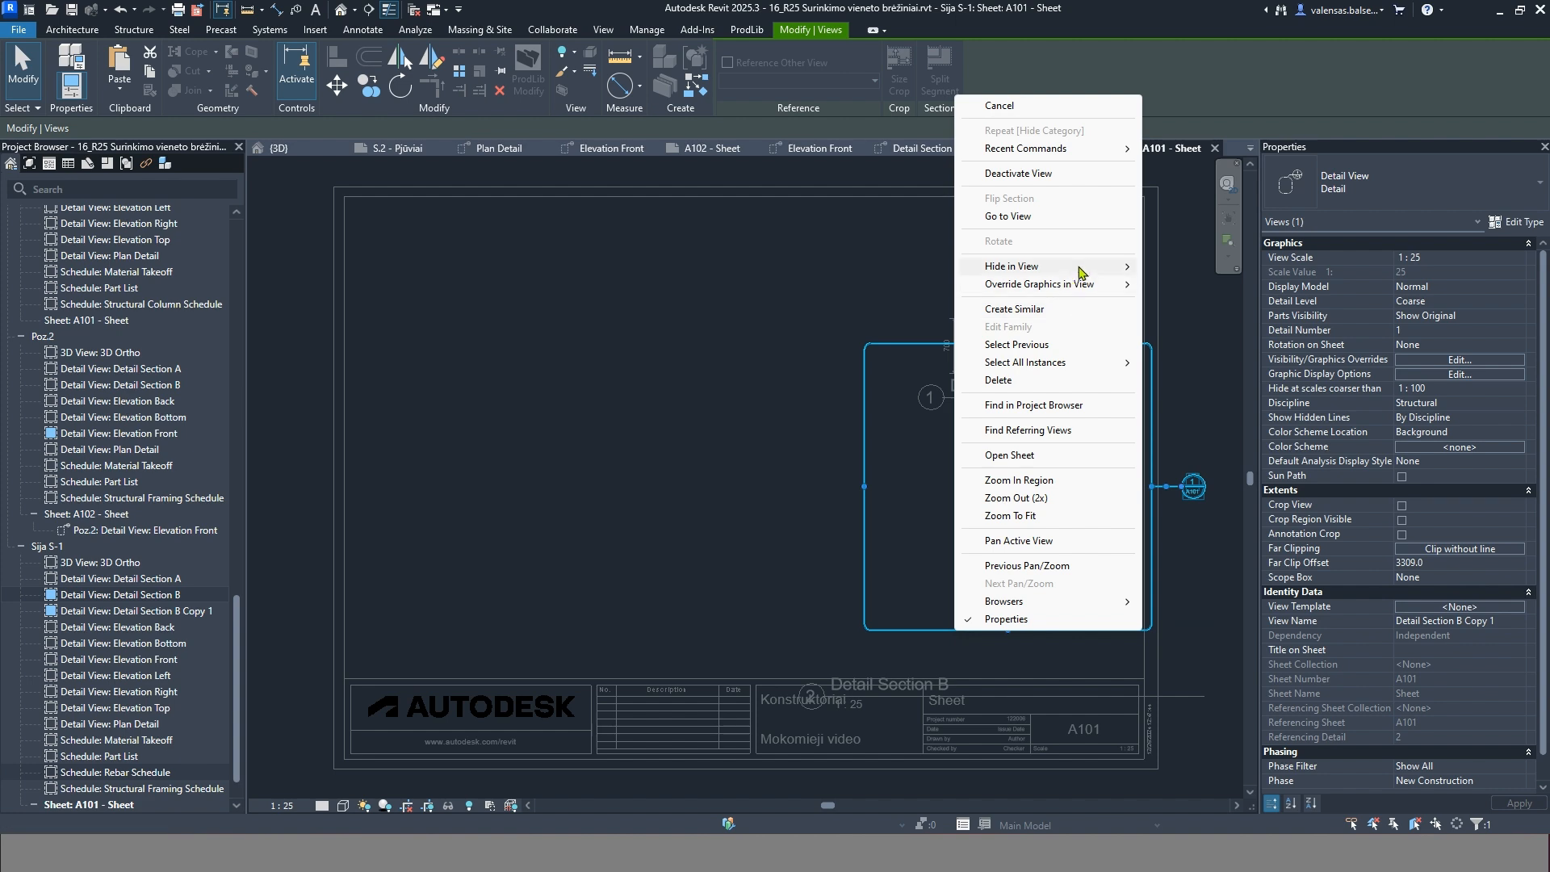
mouse_move(1081, 268)
click(1195, 282)
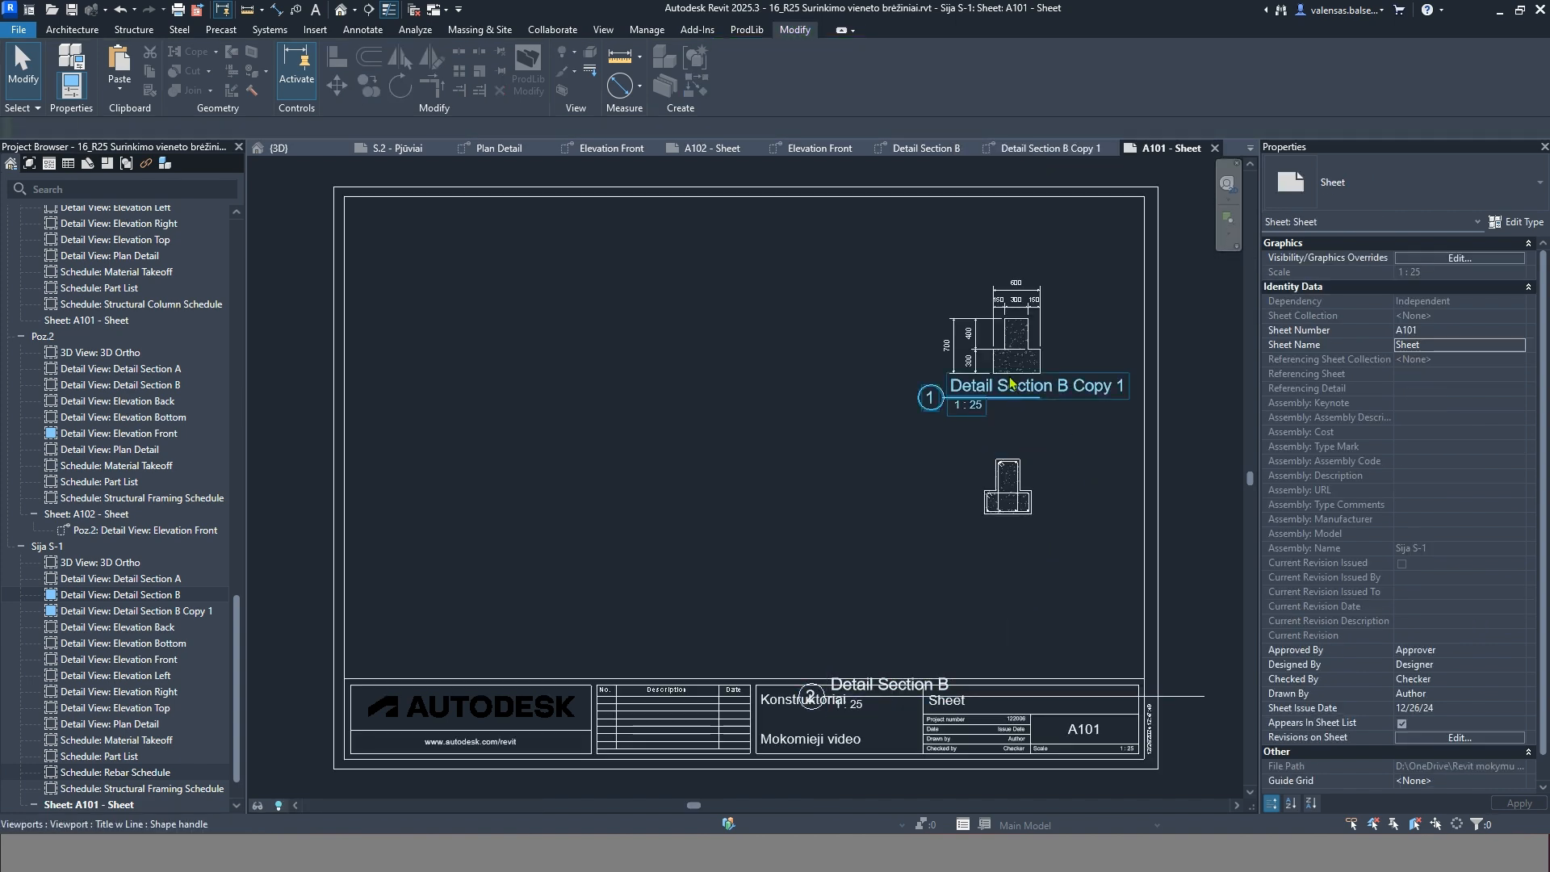
Rename the Detail Section B Copy 1 view to Pjūvis A and shift its viewport title beneath the beam section
click(1019, 345)
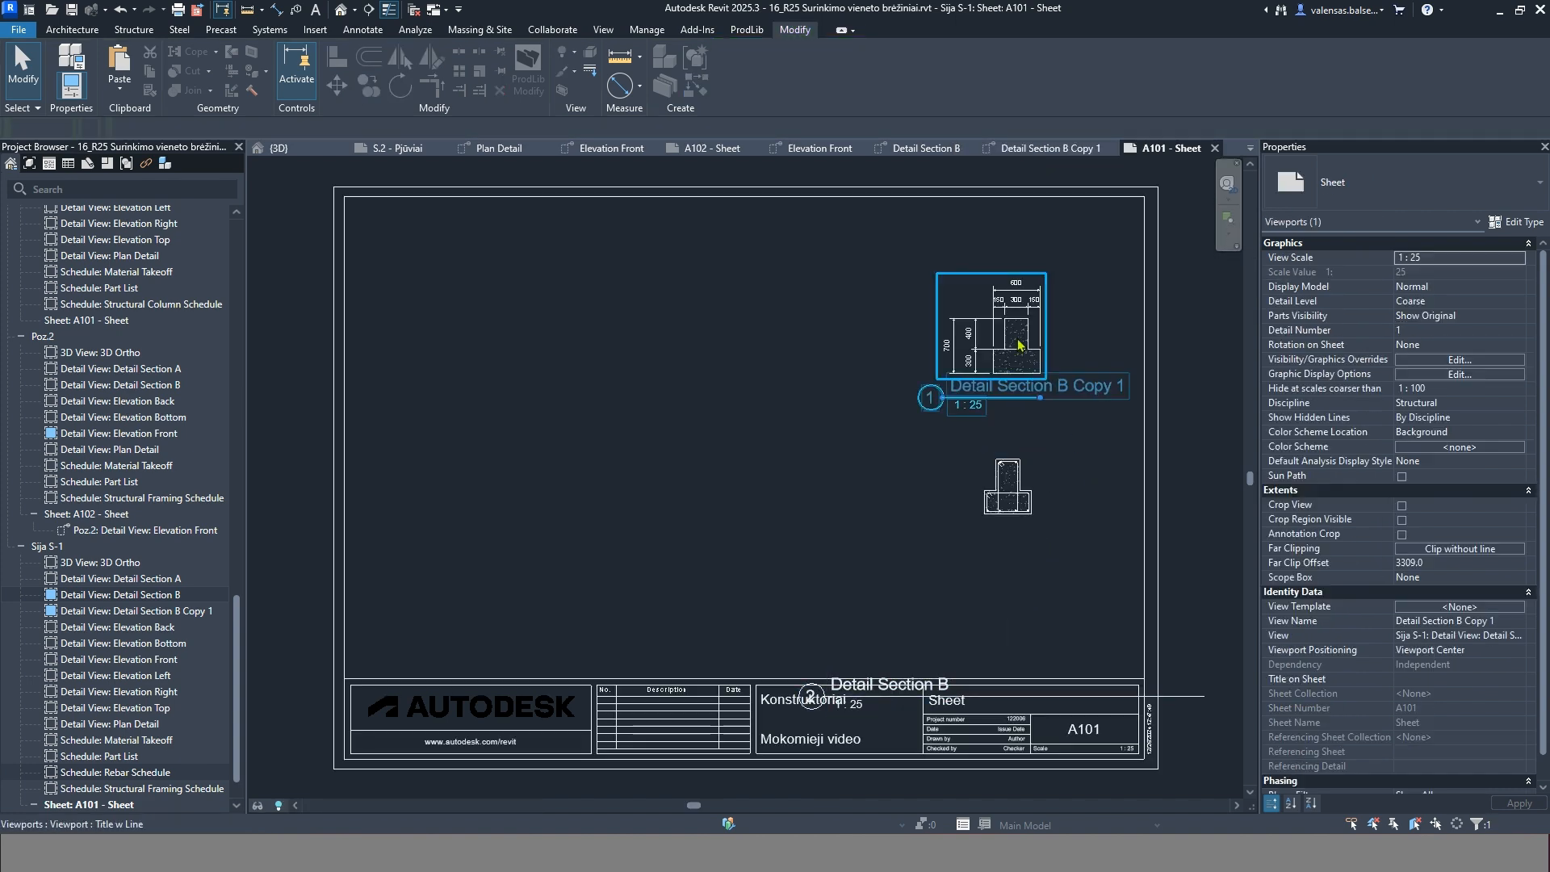
click(1508, 621)
text(Pjū)
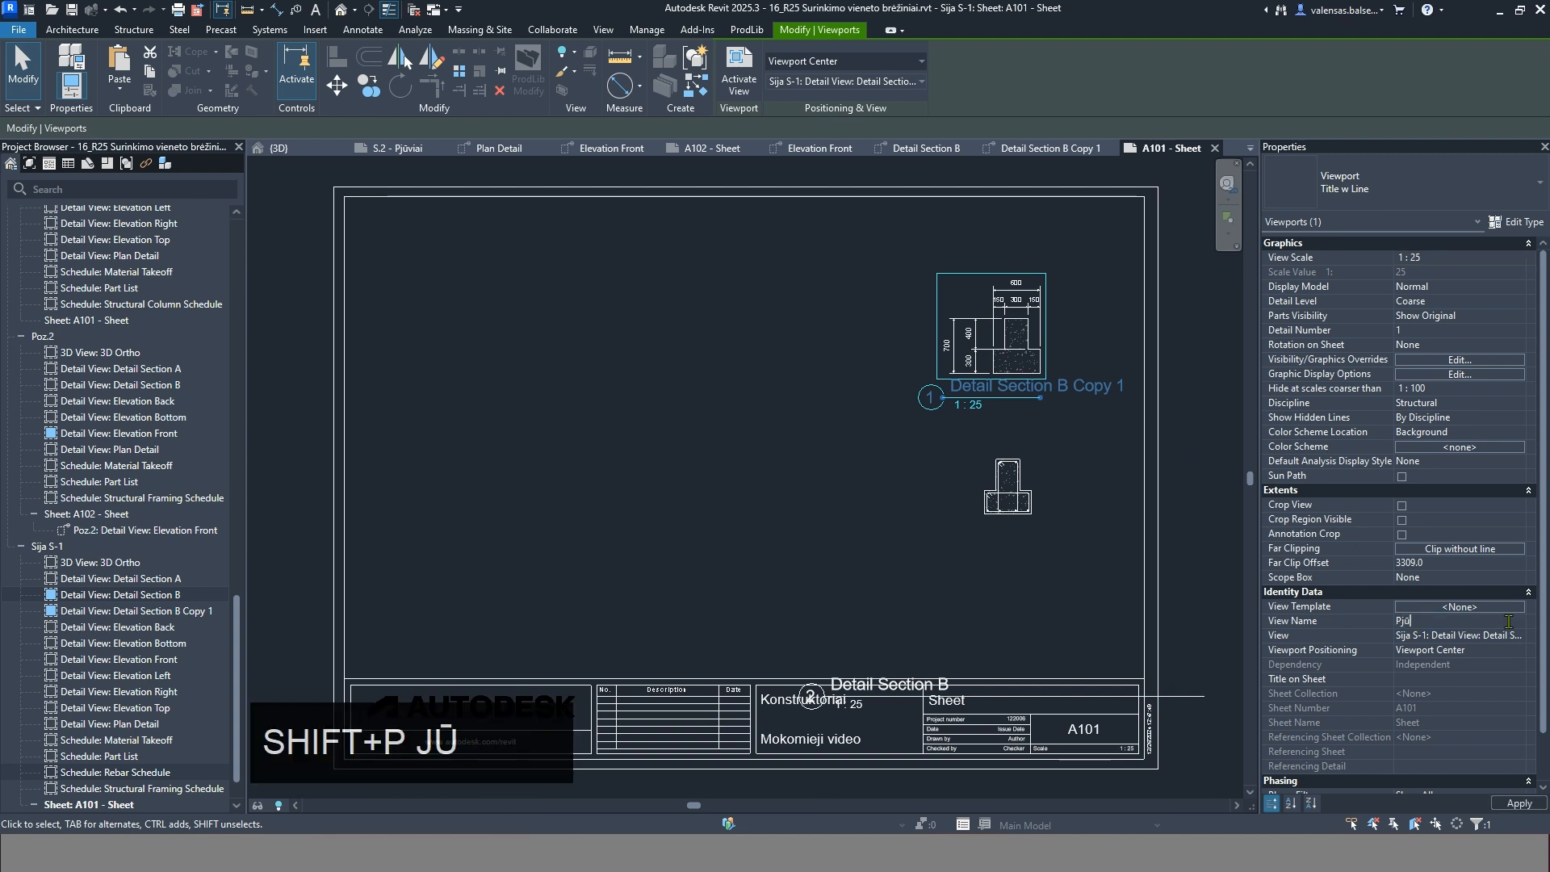
text(vis A)
key(Return)
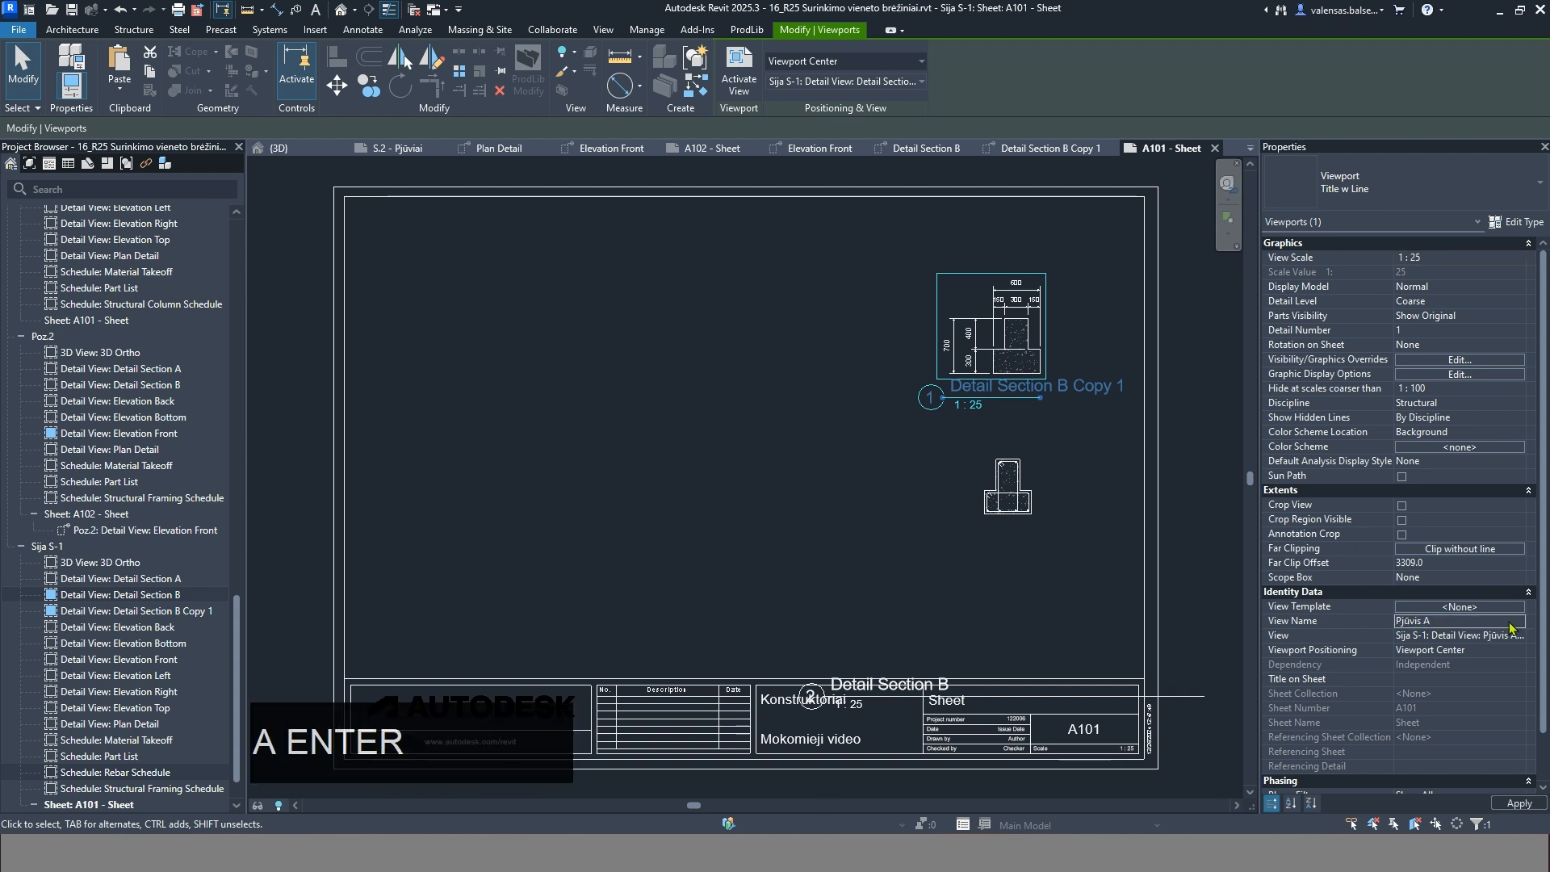
click(1044, 430)
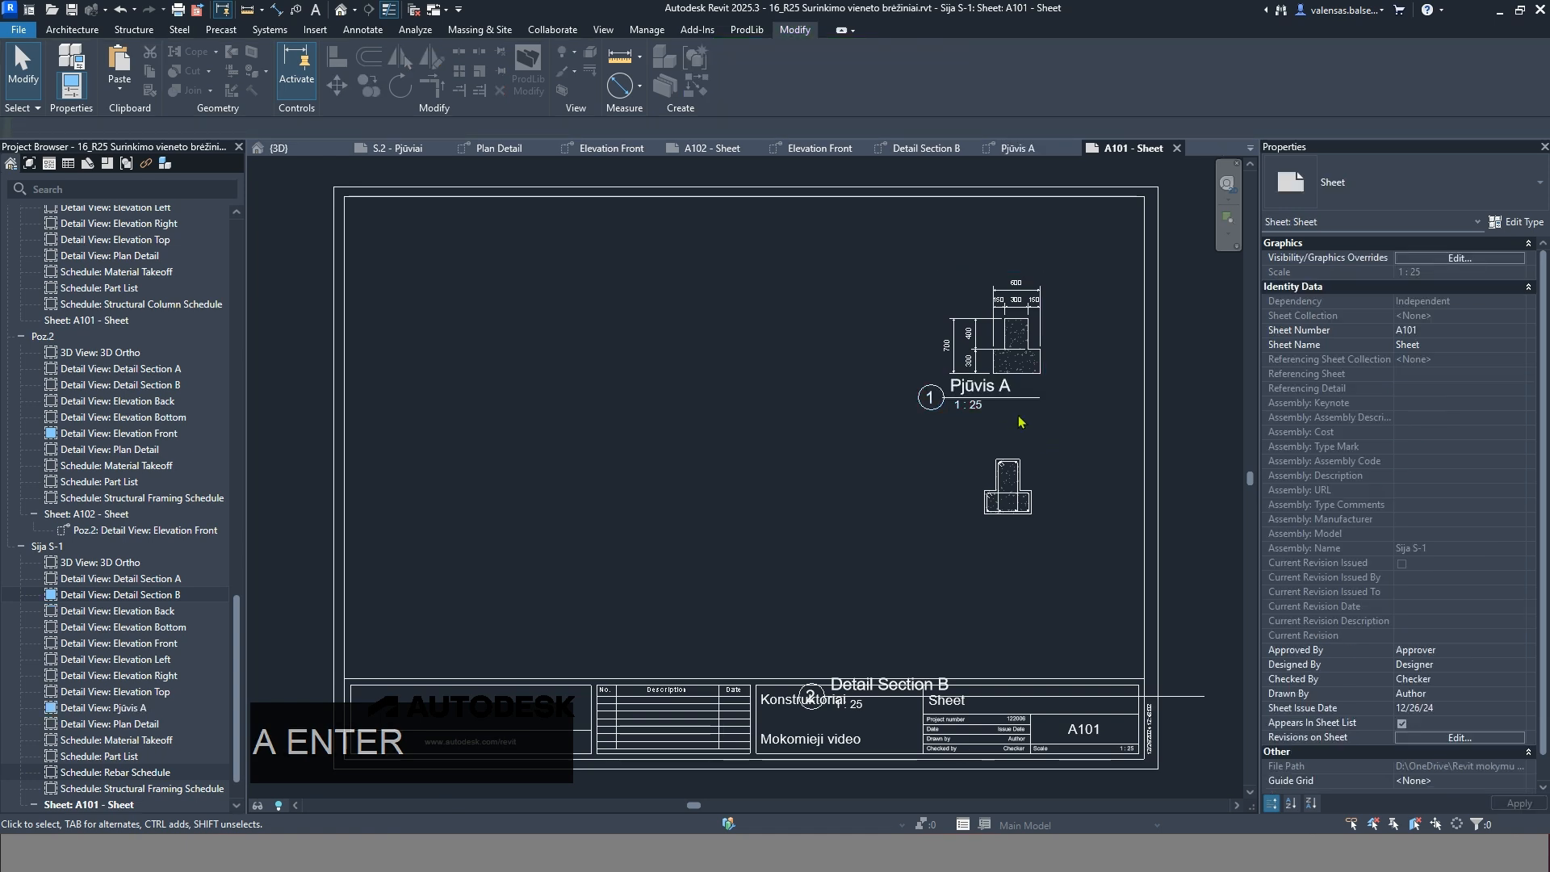
drag(1021, 397, 1079, 427)
click(1074, 479)
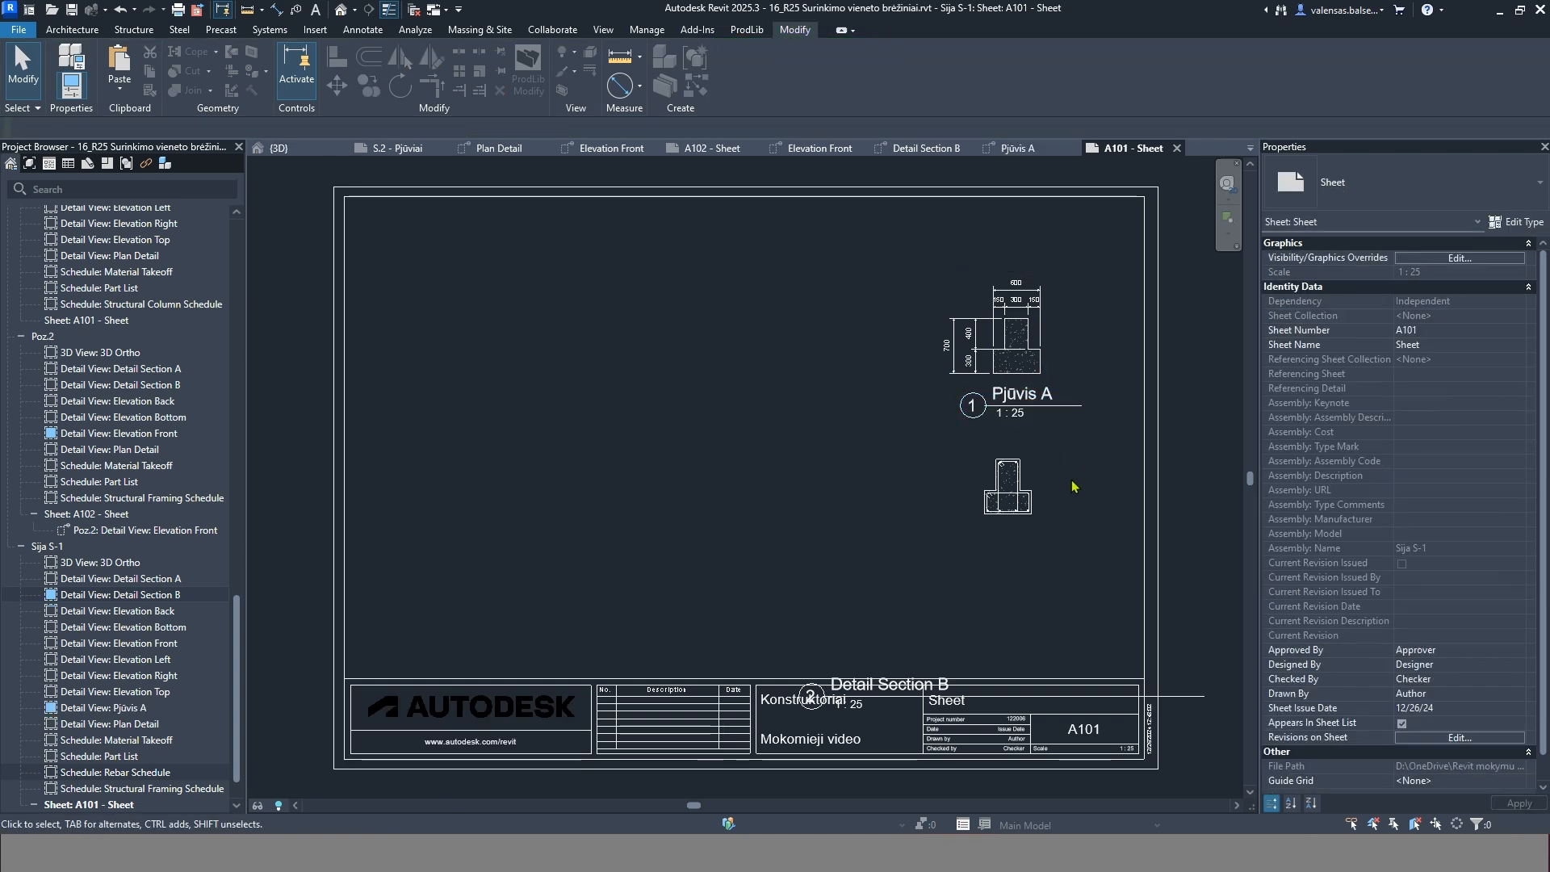
Place the Sija S-1 Elevation Front view on sheet A101, left of the two section views
drag(121, 643, 644, 346)
click(650, 353)
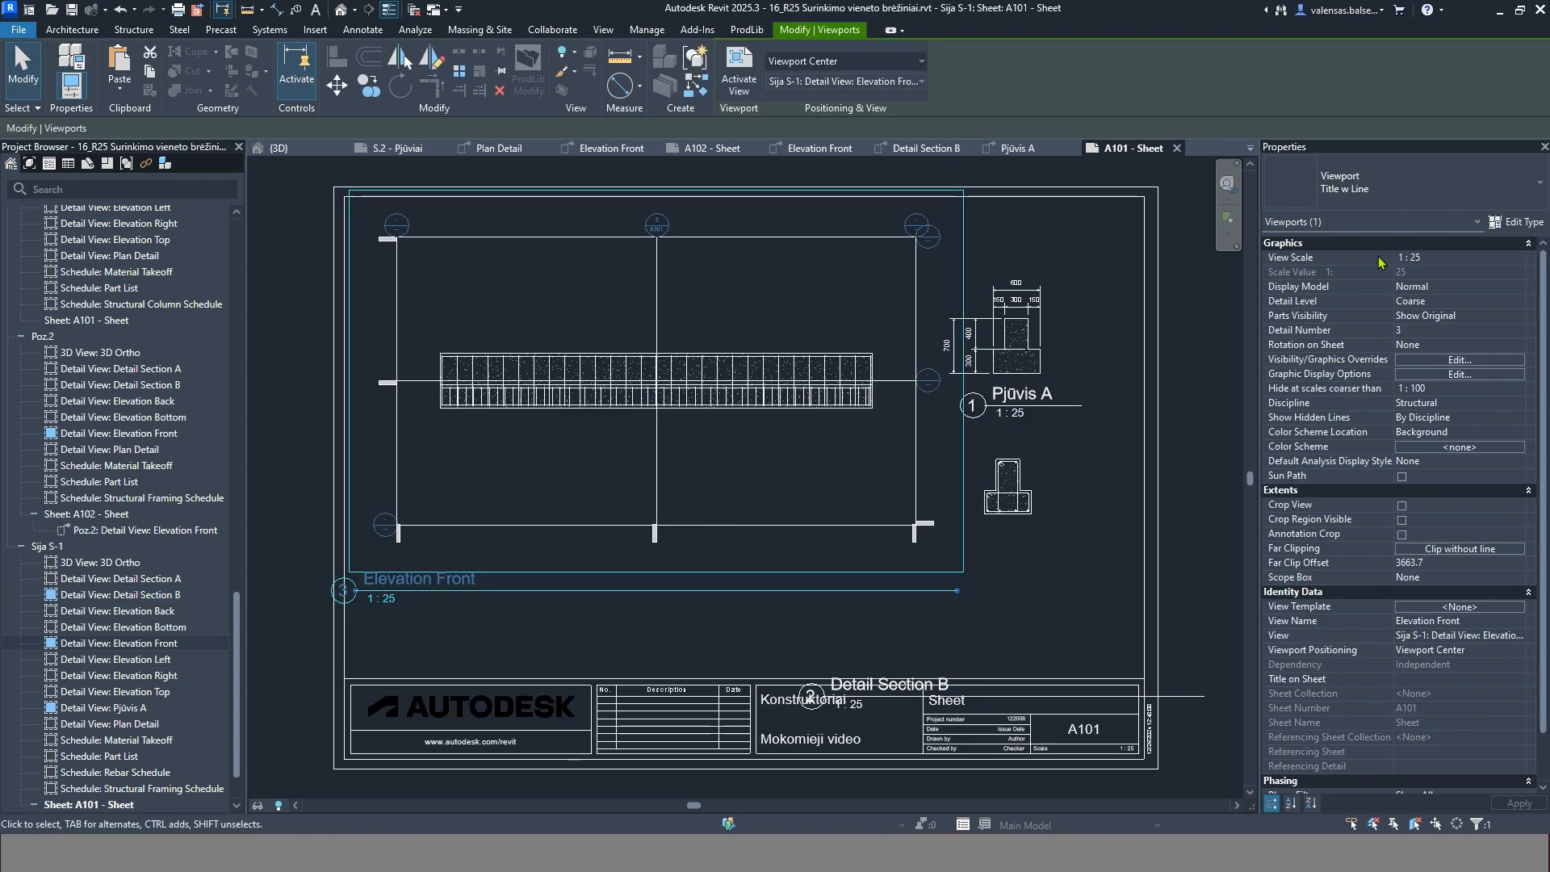
scroll(109, 751, down, 1)
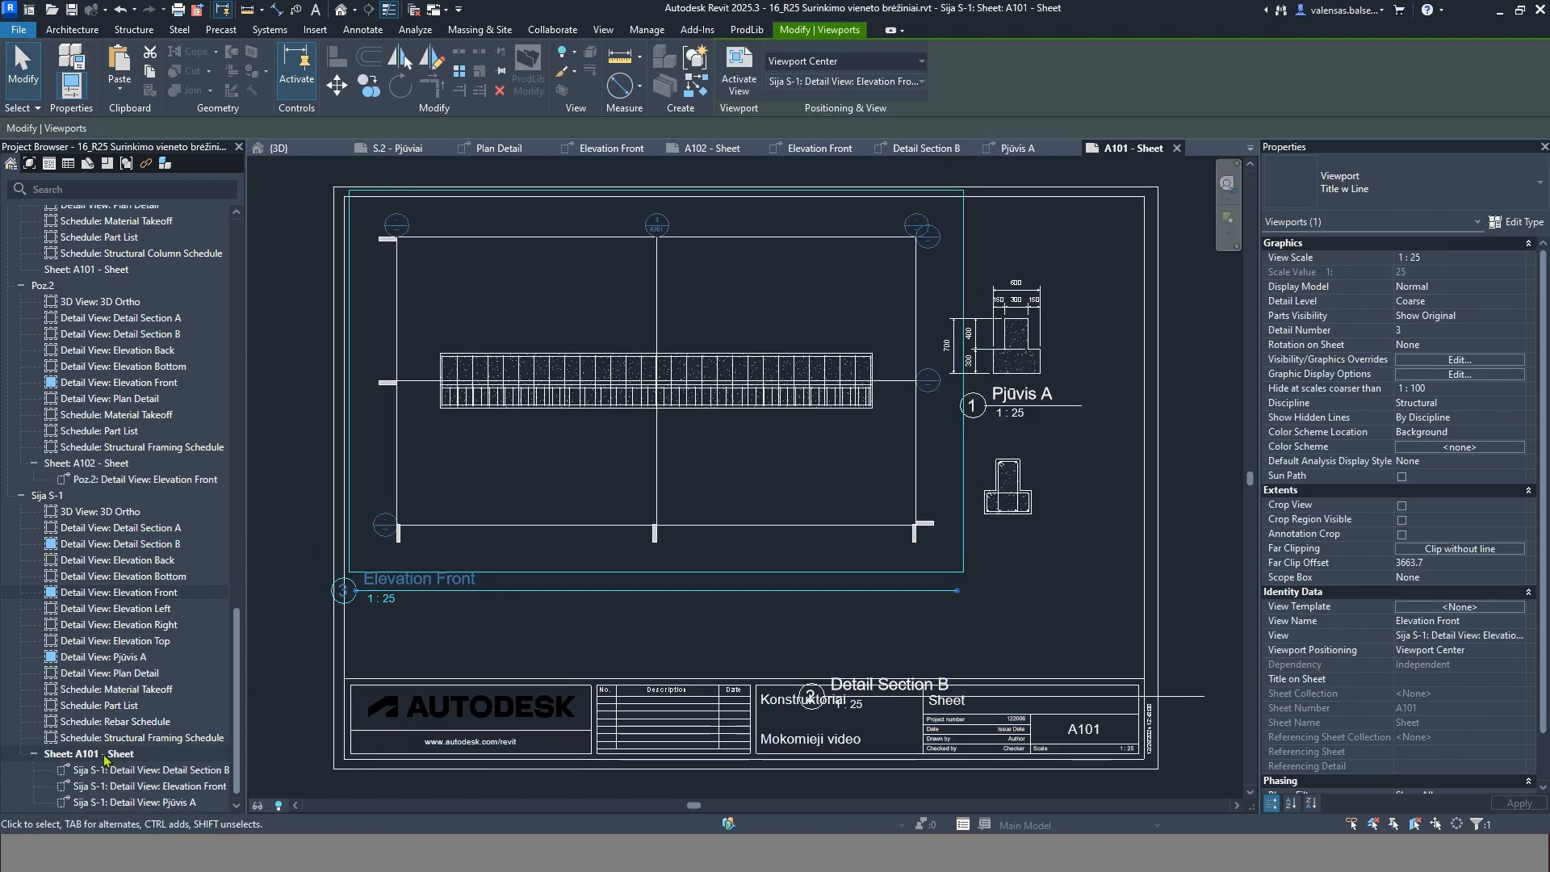
right_click(78, 499)
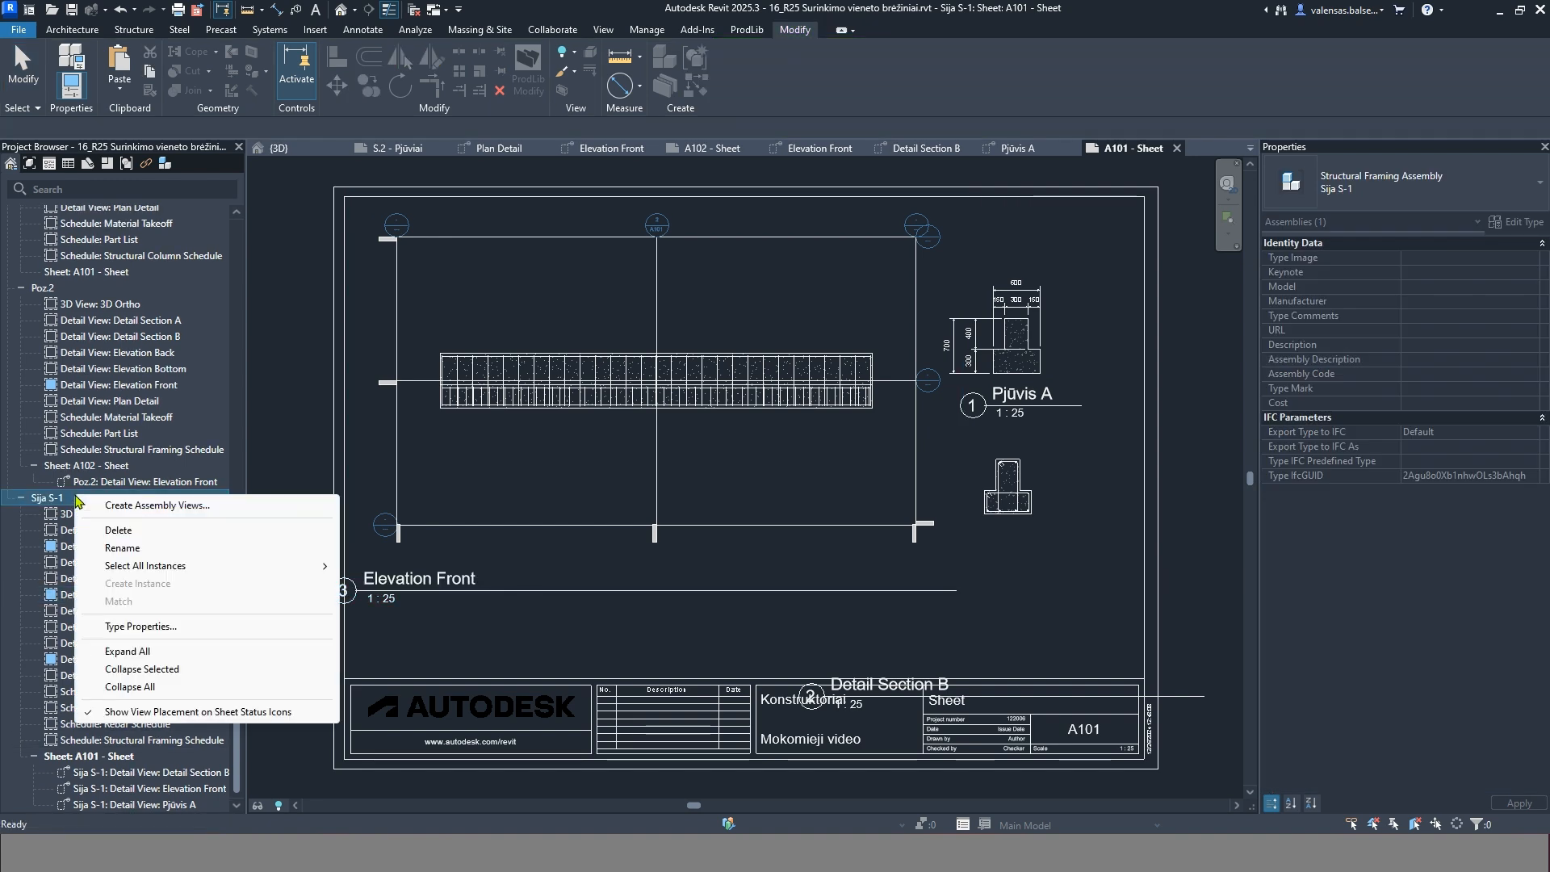
click(153, 504)
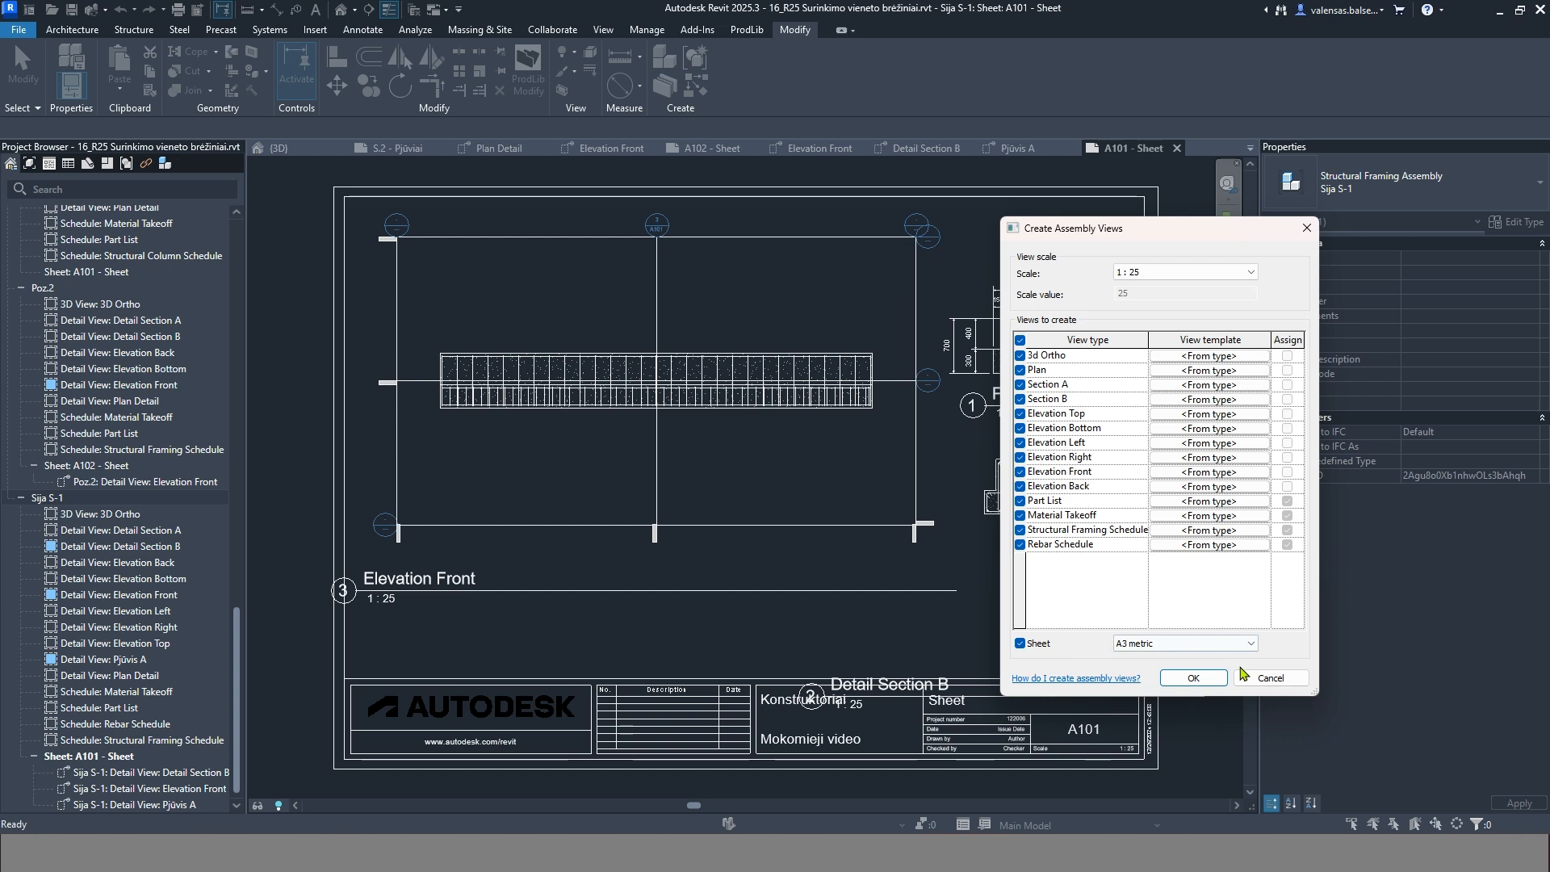
click(1271, 677)
Duplicate the Sija S-1 sheet A101 as an empty sheet
right_click(97, 761)
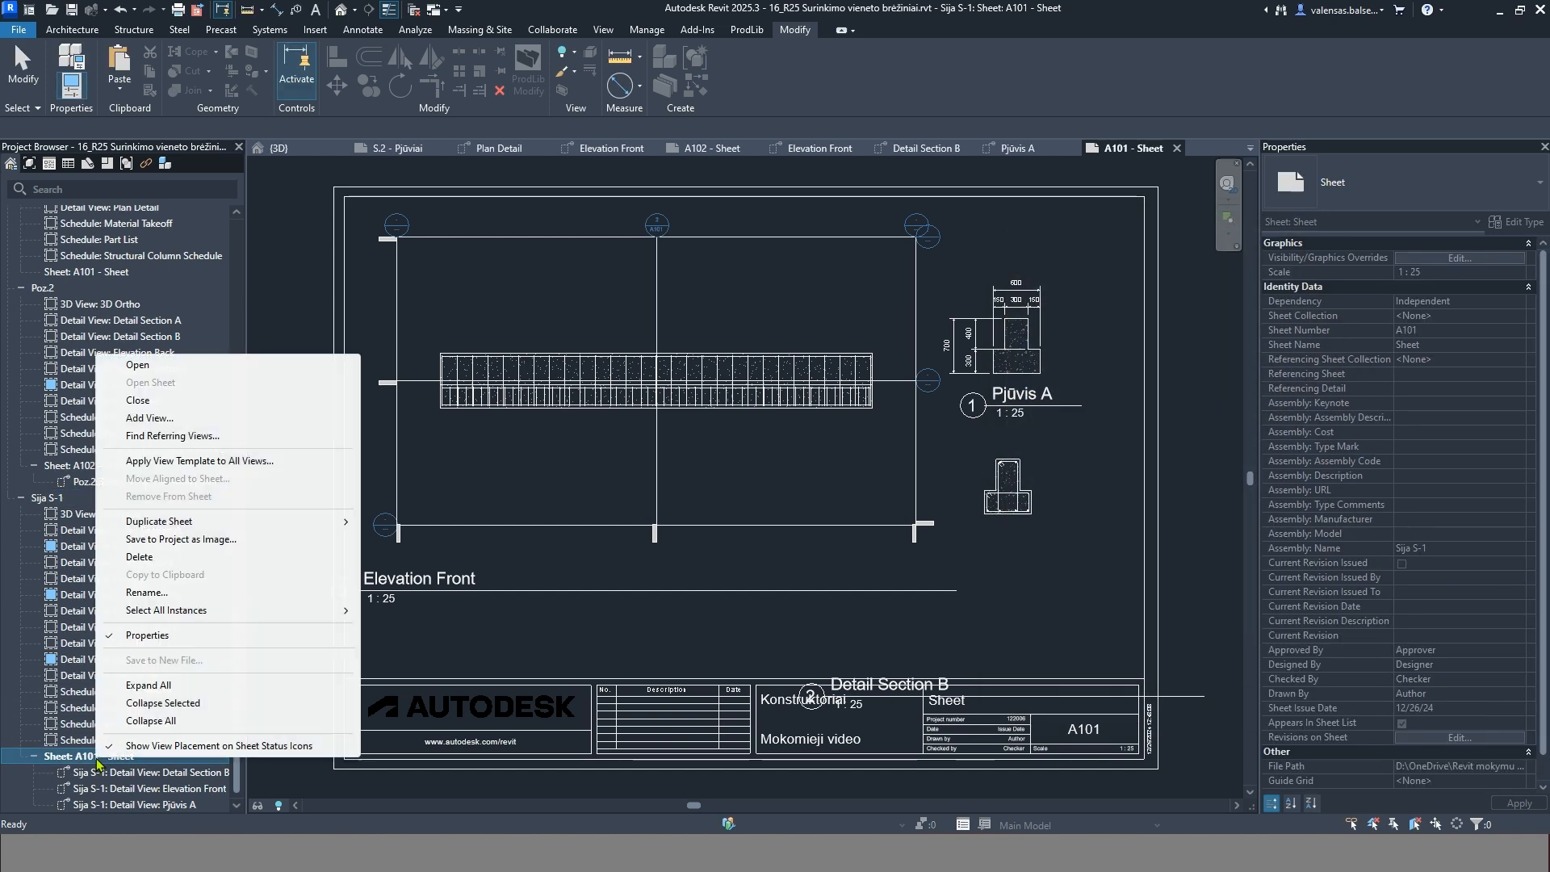
mouse_move(302, 527)
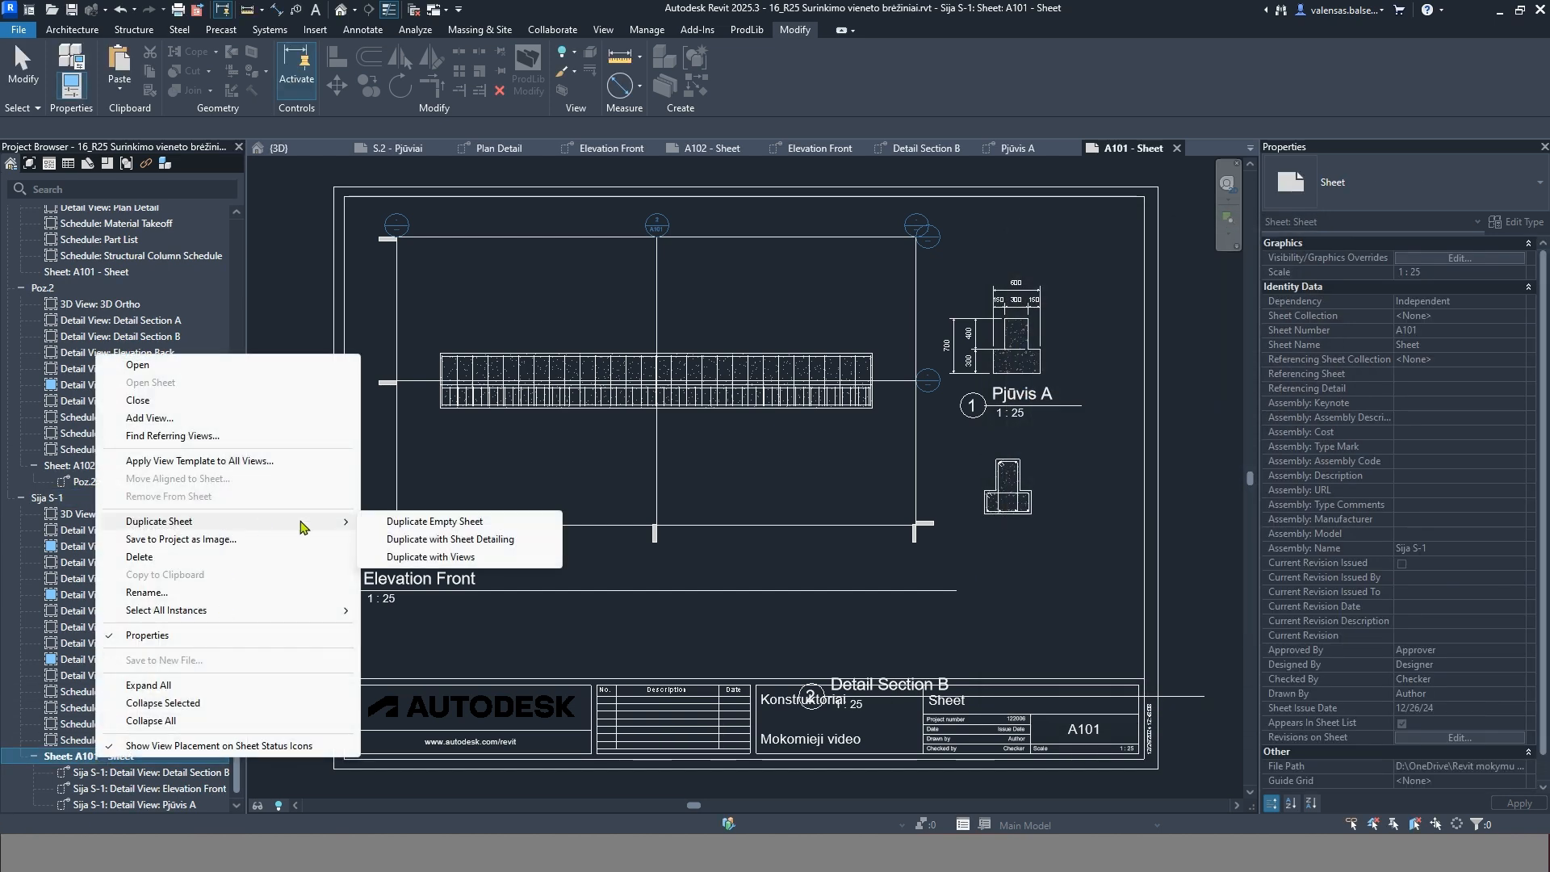
click(447, 527)
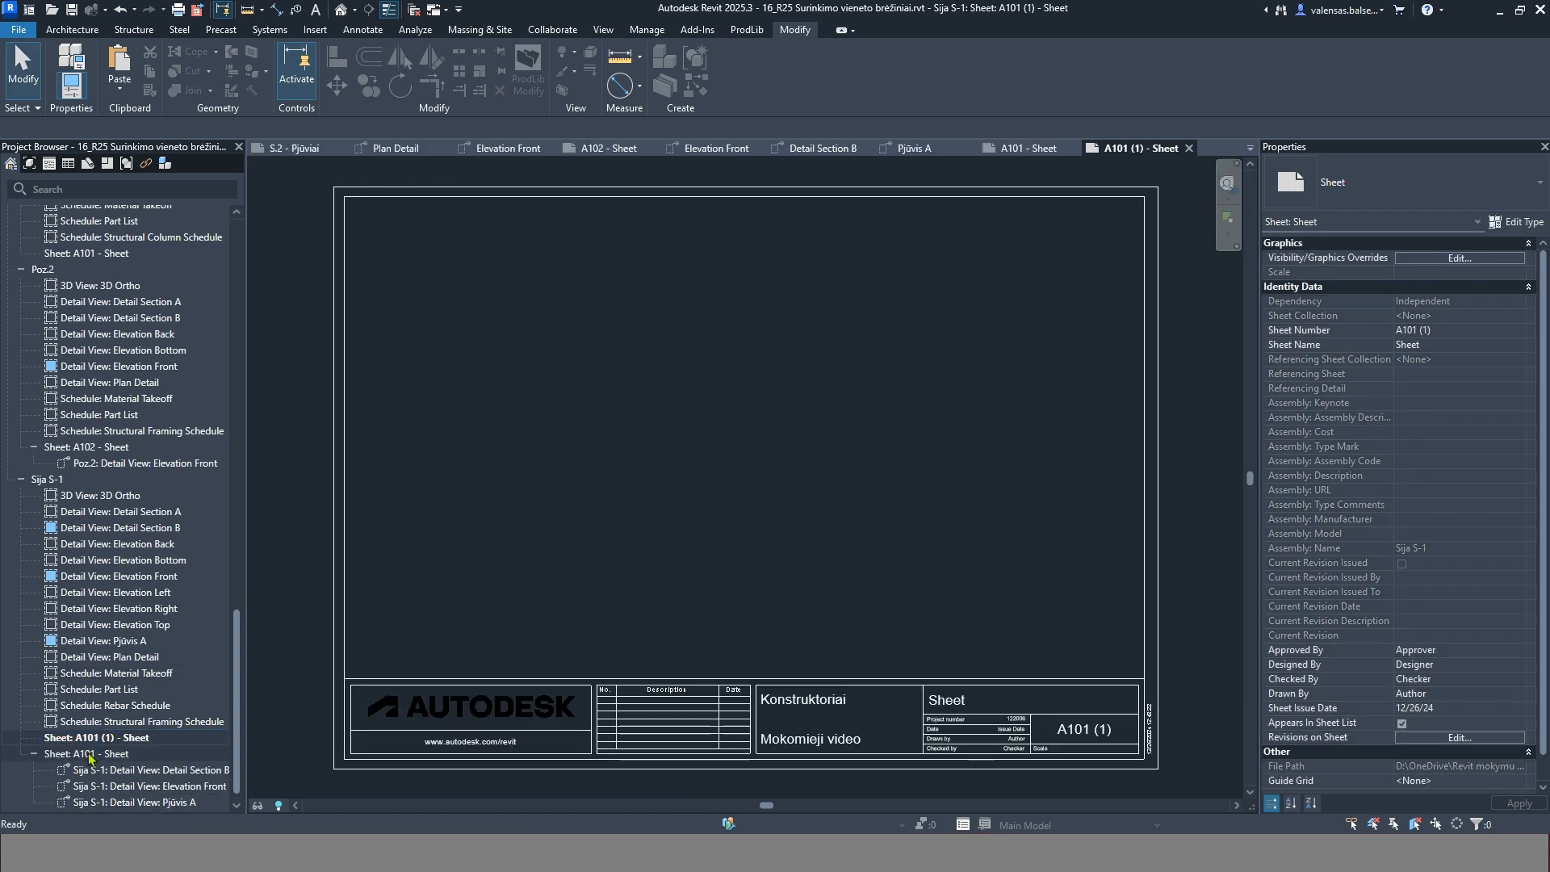
click(93, 737)
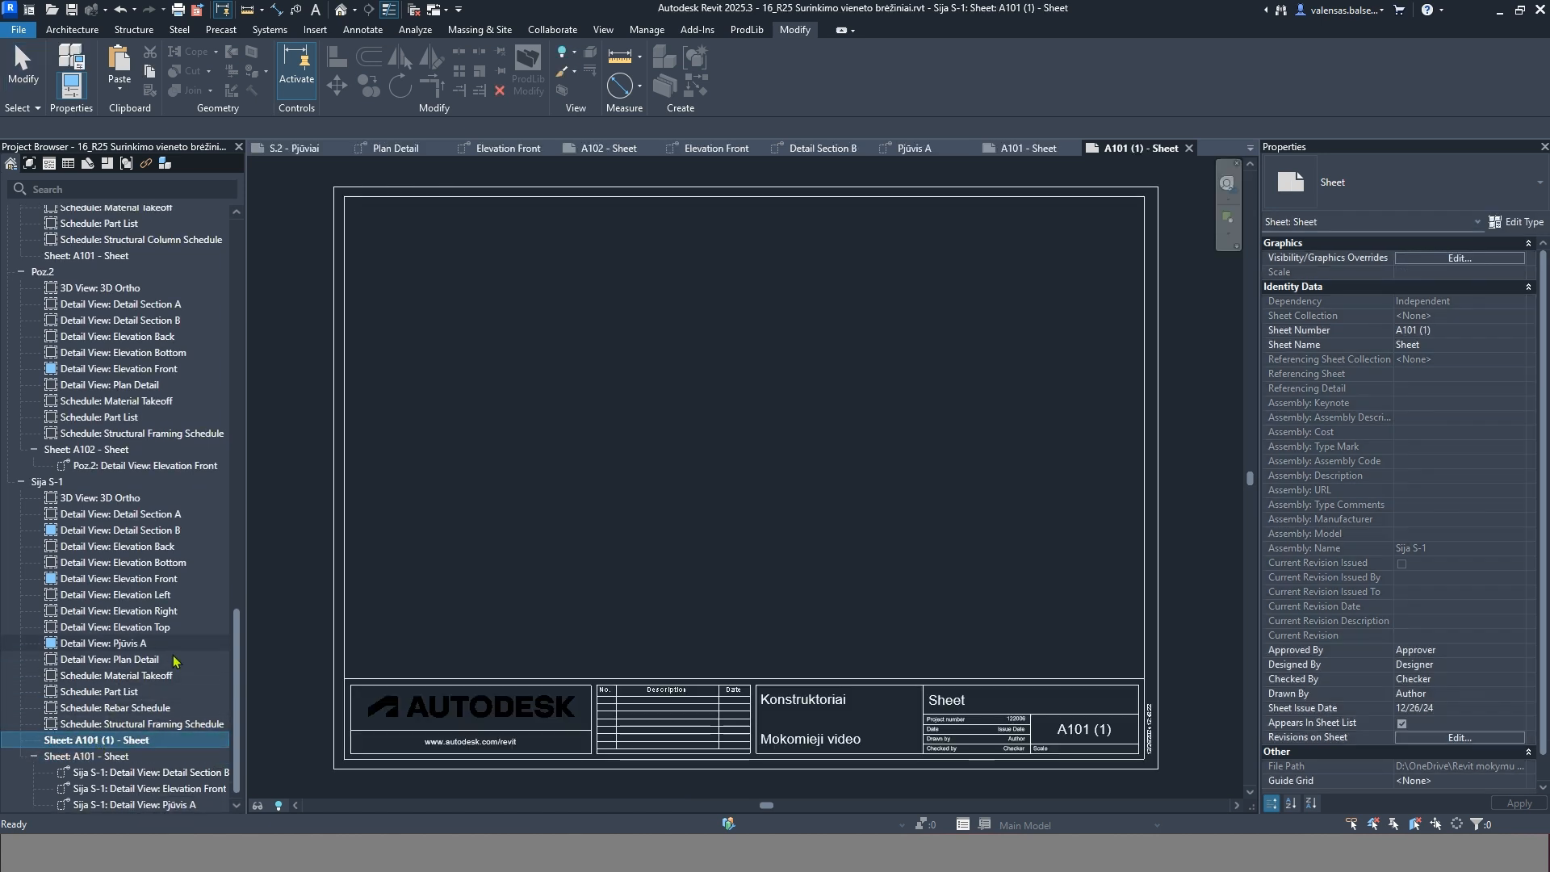
Place the Sija S-1 Material Takeoff schedule in the upper left area of sheet A101 (1)
drag(141, 675, 469, 389)
key(Escape)
drag(471, 311, 490, 322)
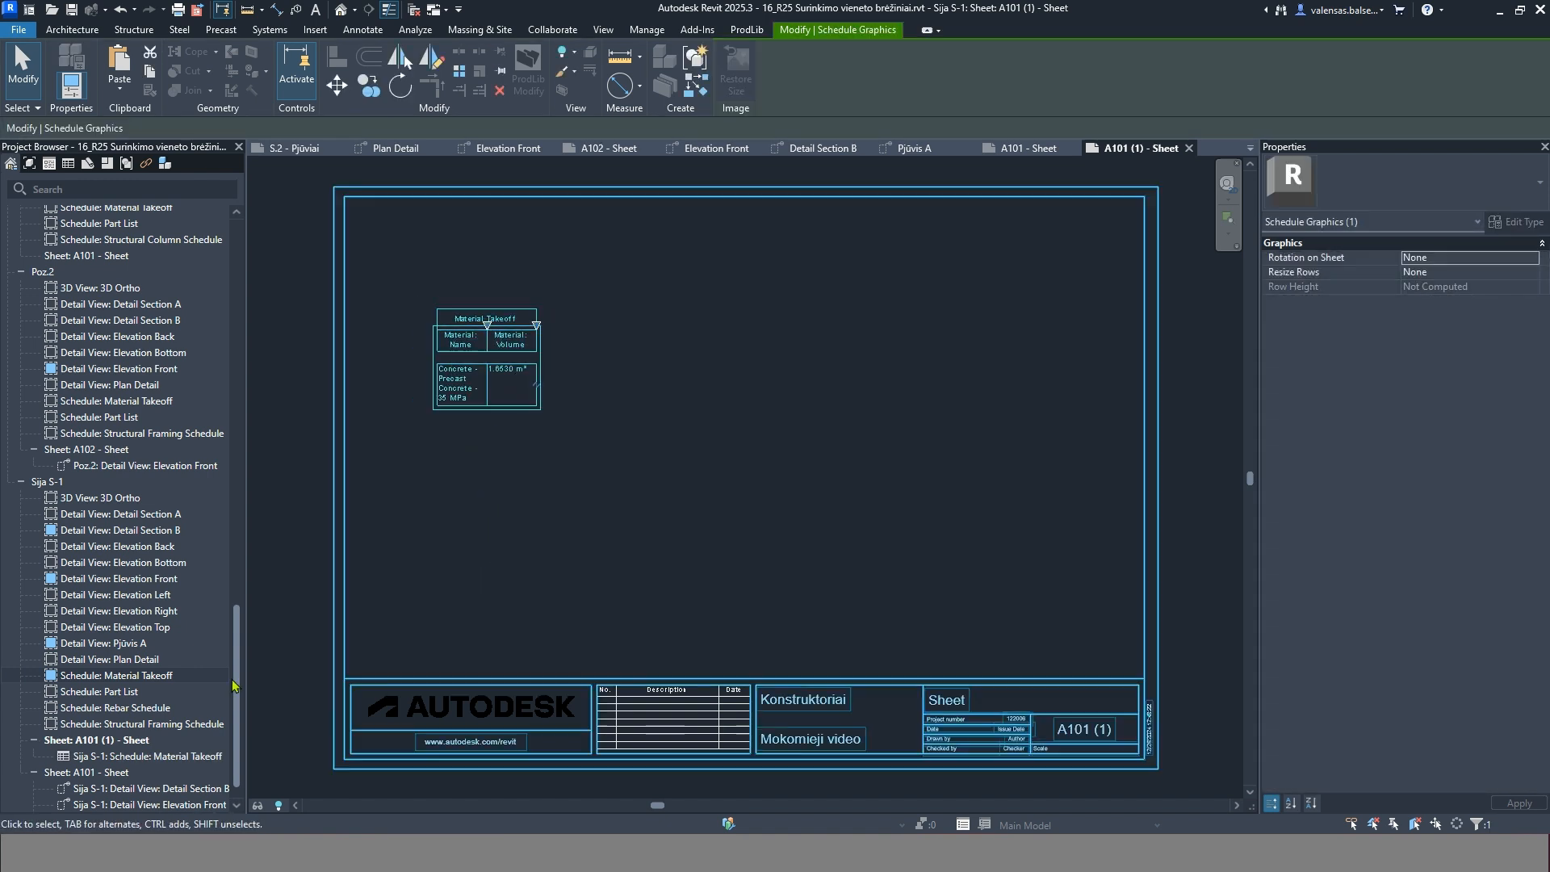
Open the Sija S-1 Rebar Schedule to examine the listed bar types and their counts
click(152, 708)
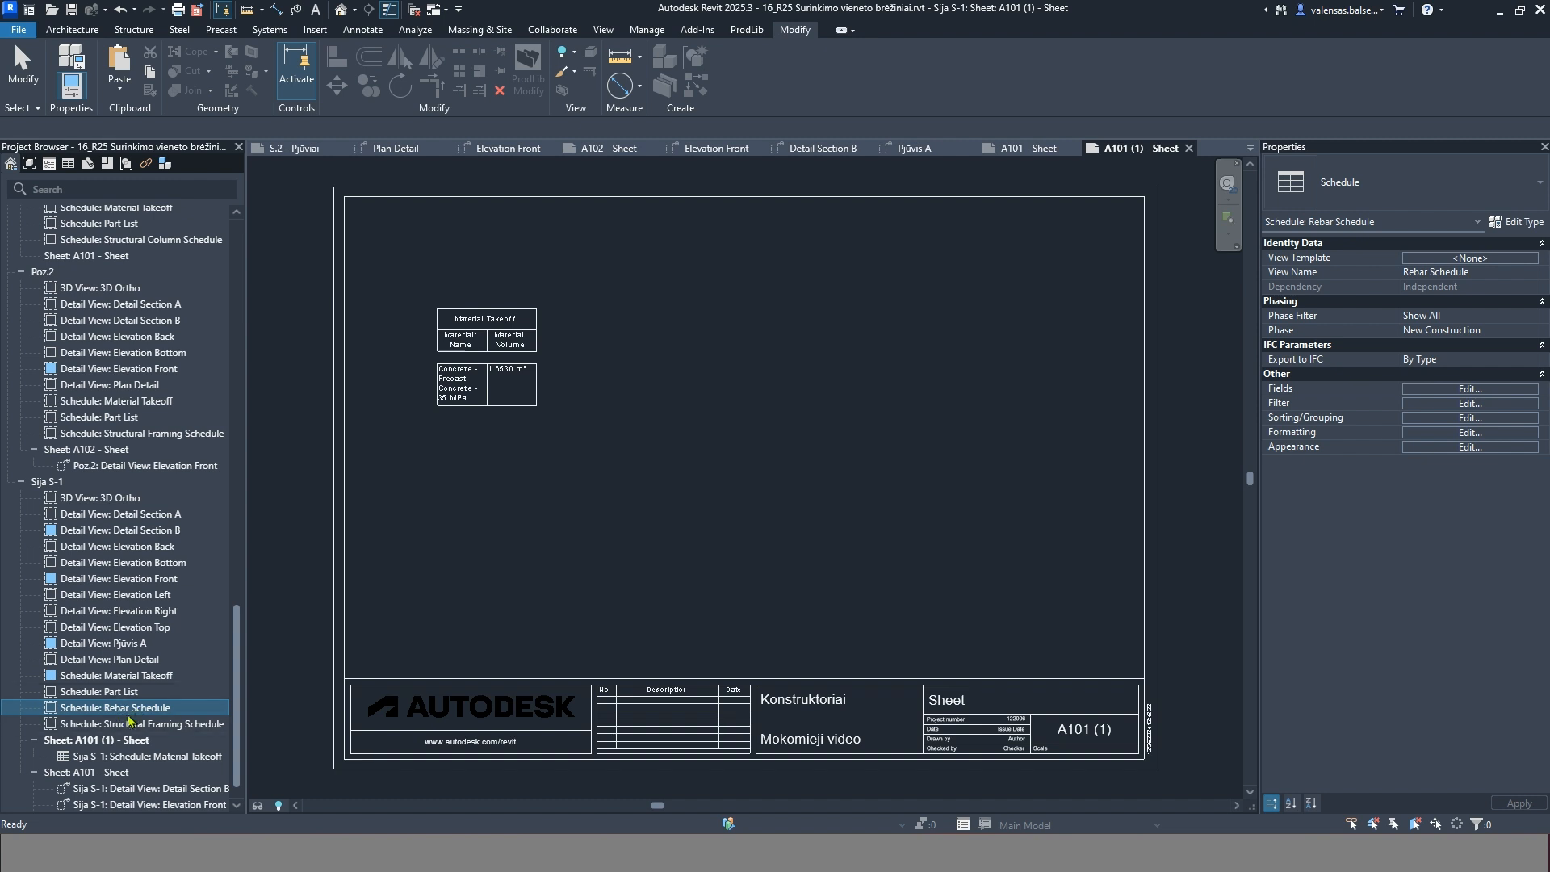
key(Up)
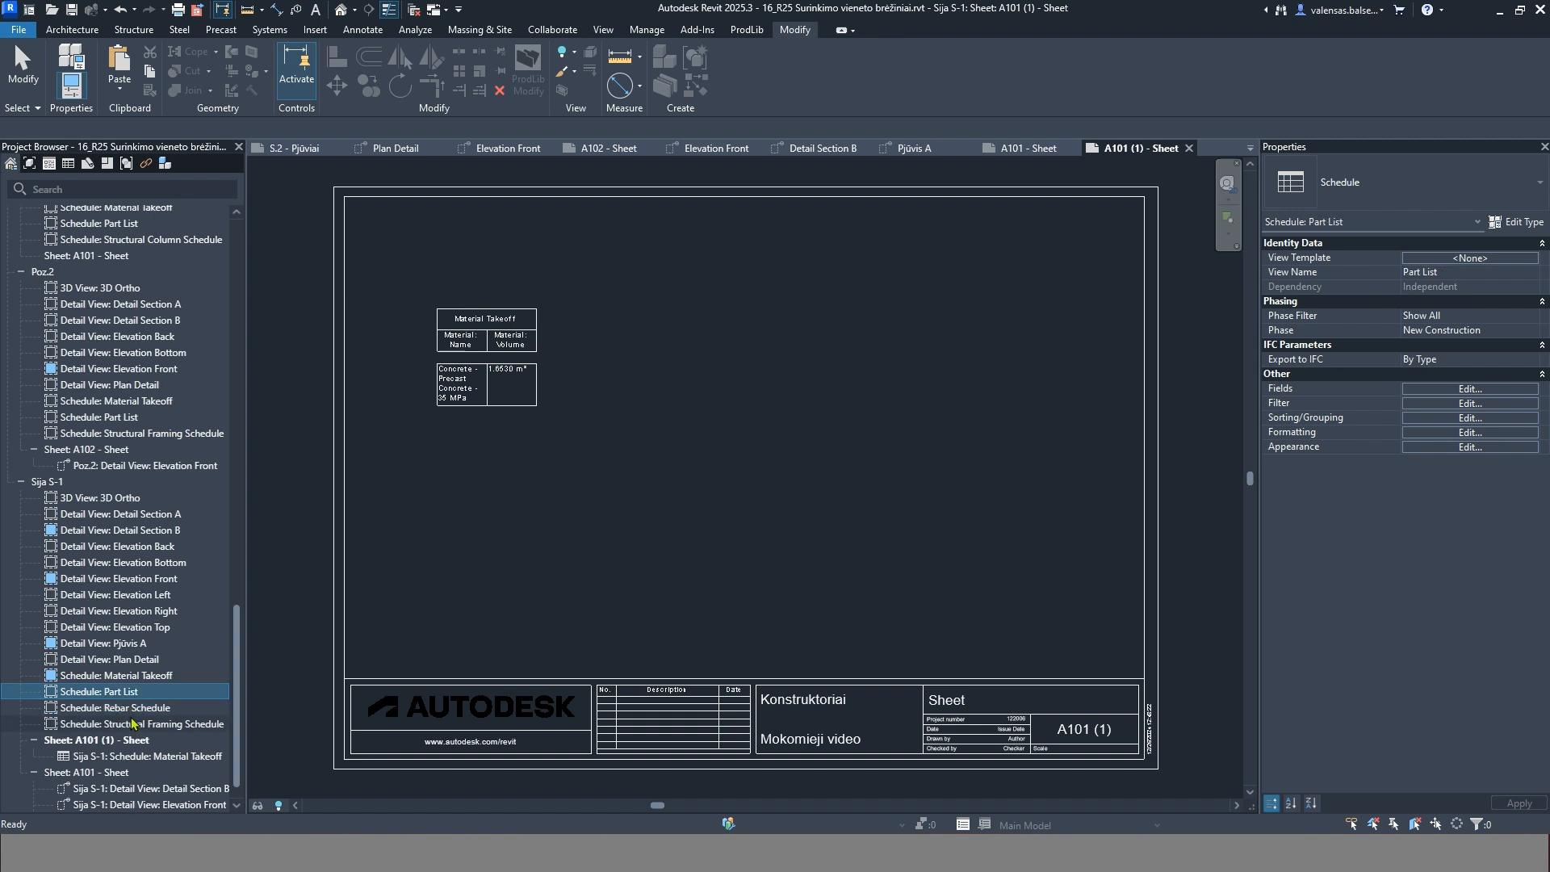
click(125, 713)
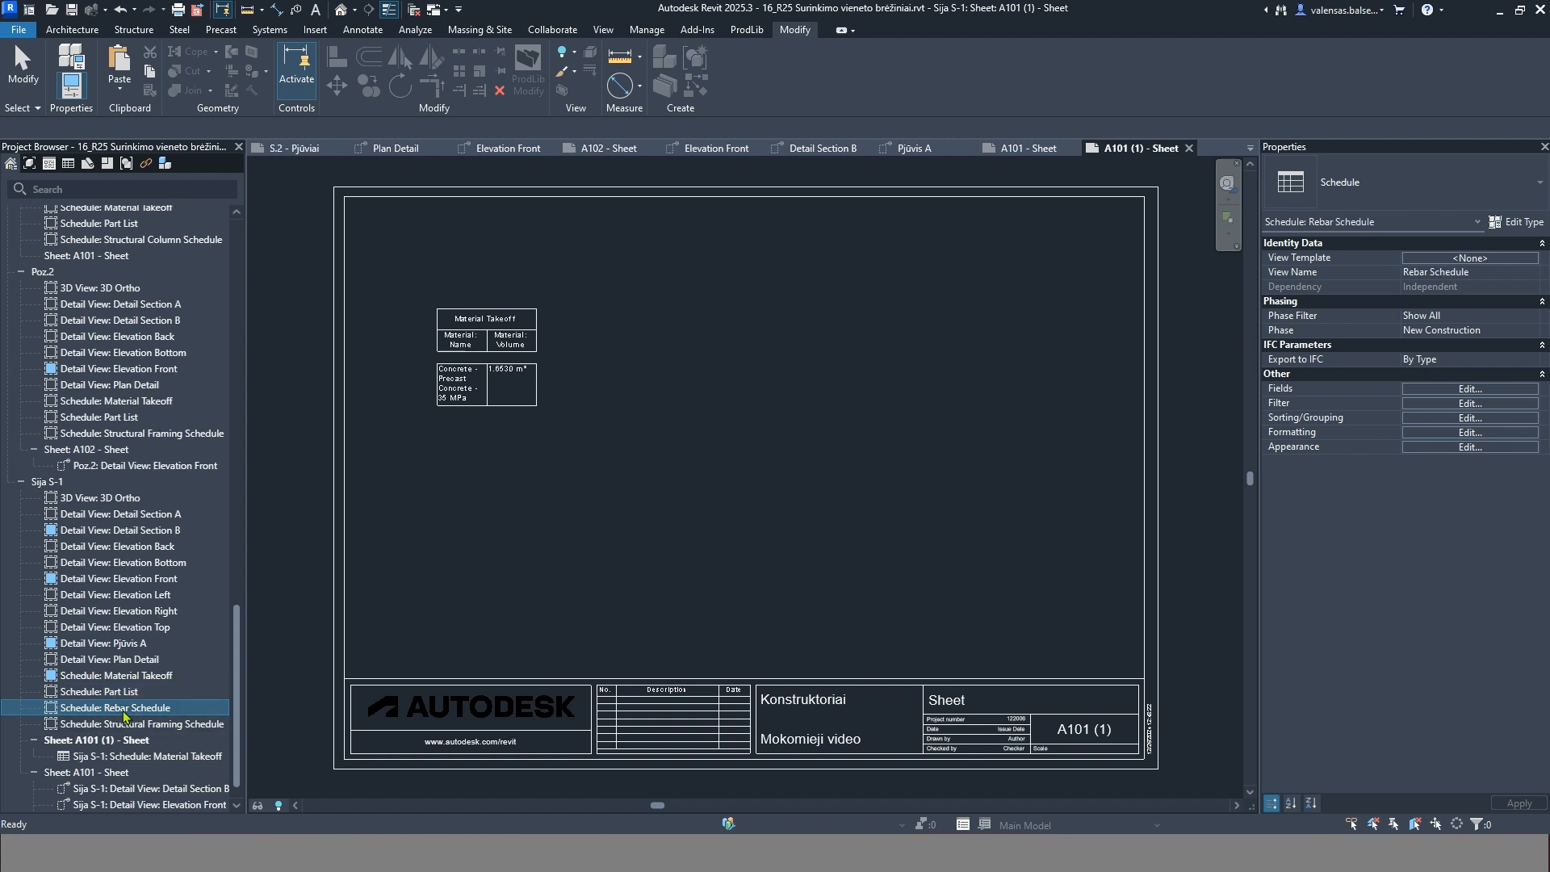
double_click(125, 713)
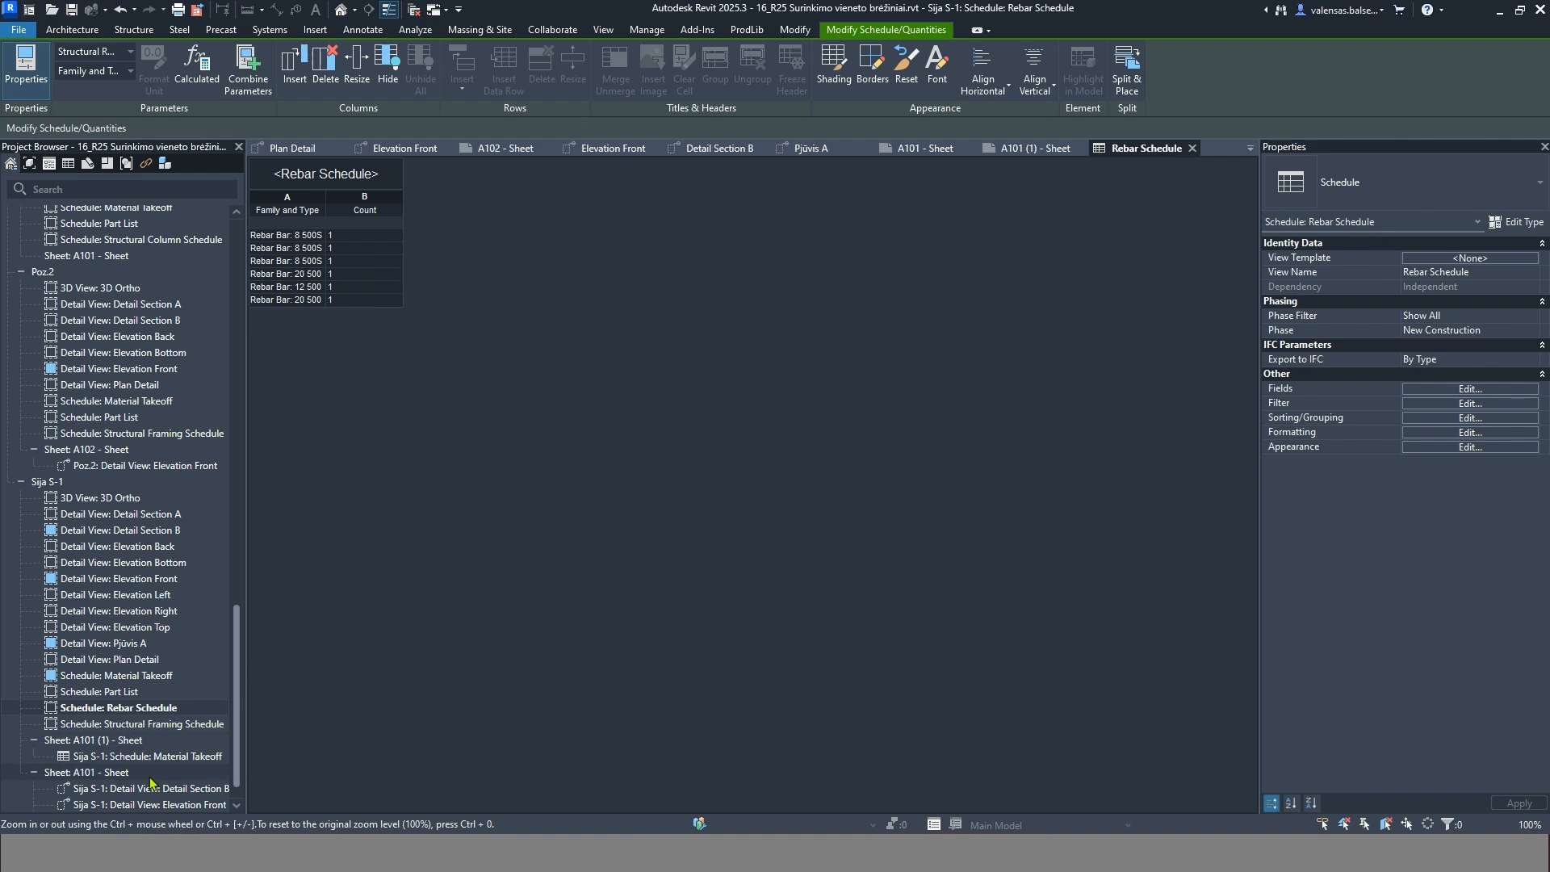
click(34, 739)
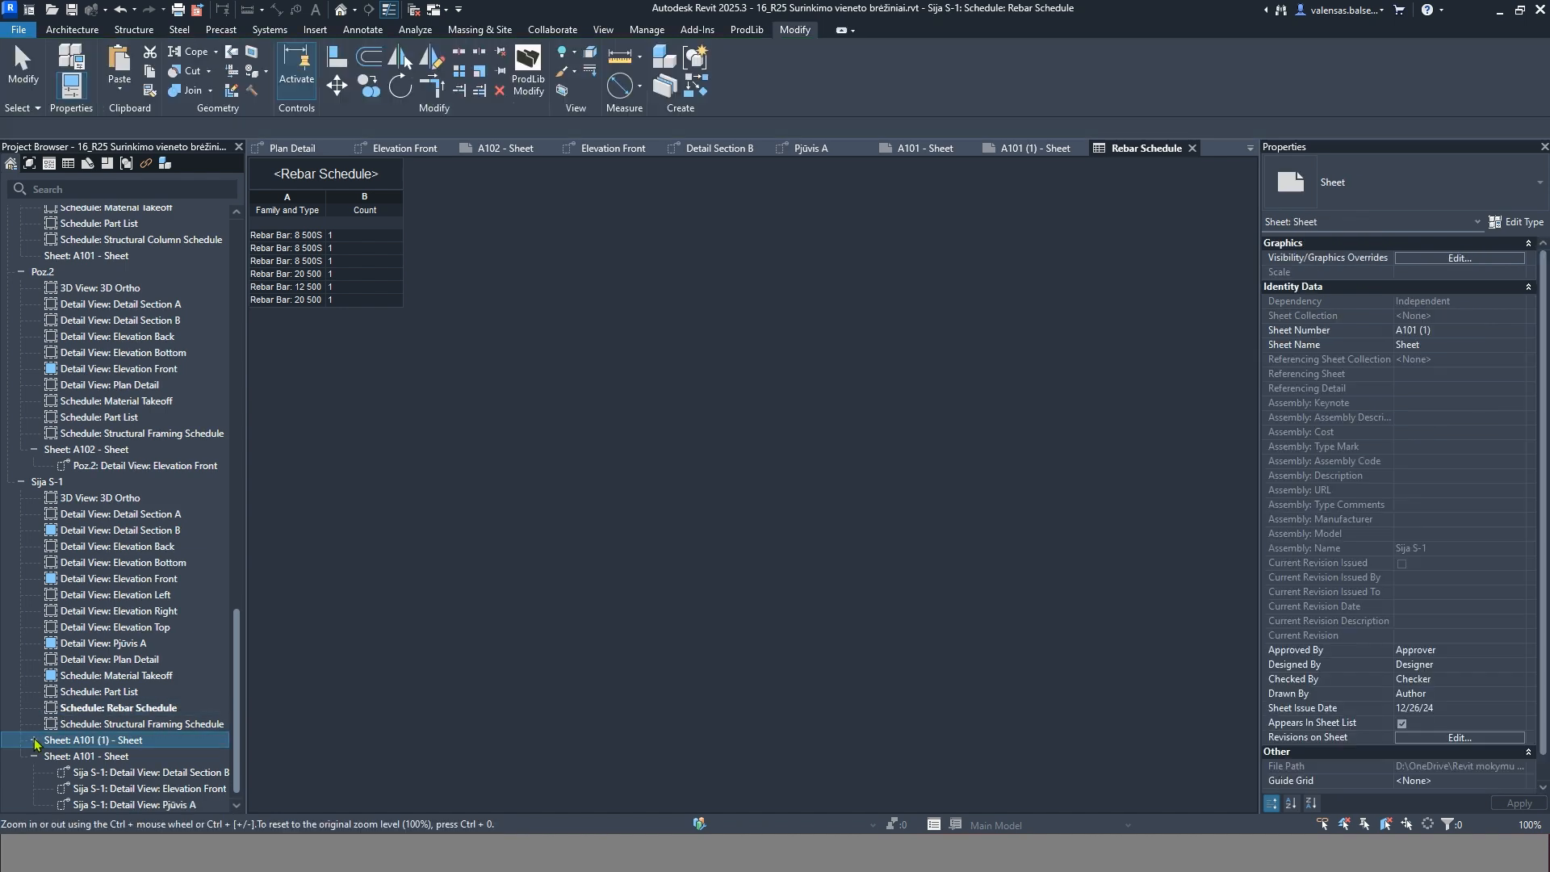
click(92, 739)
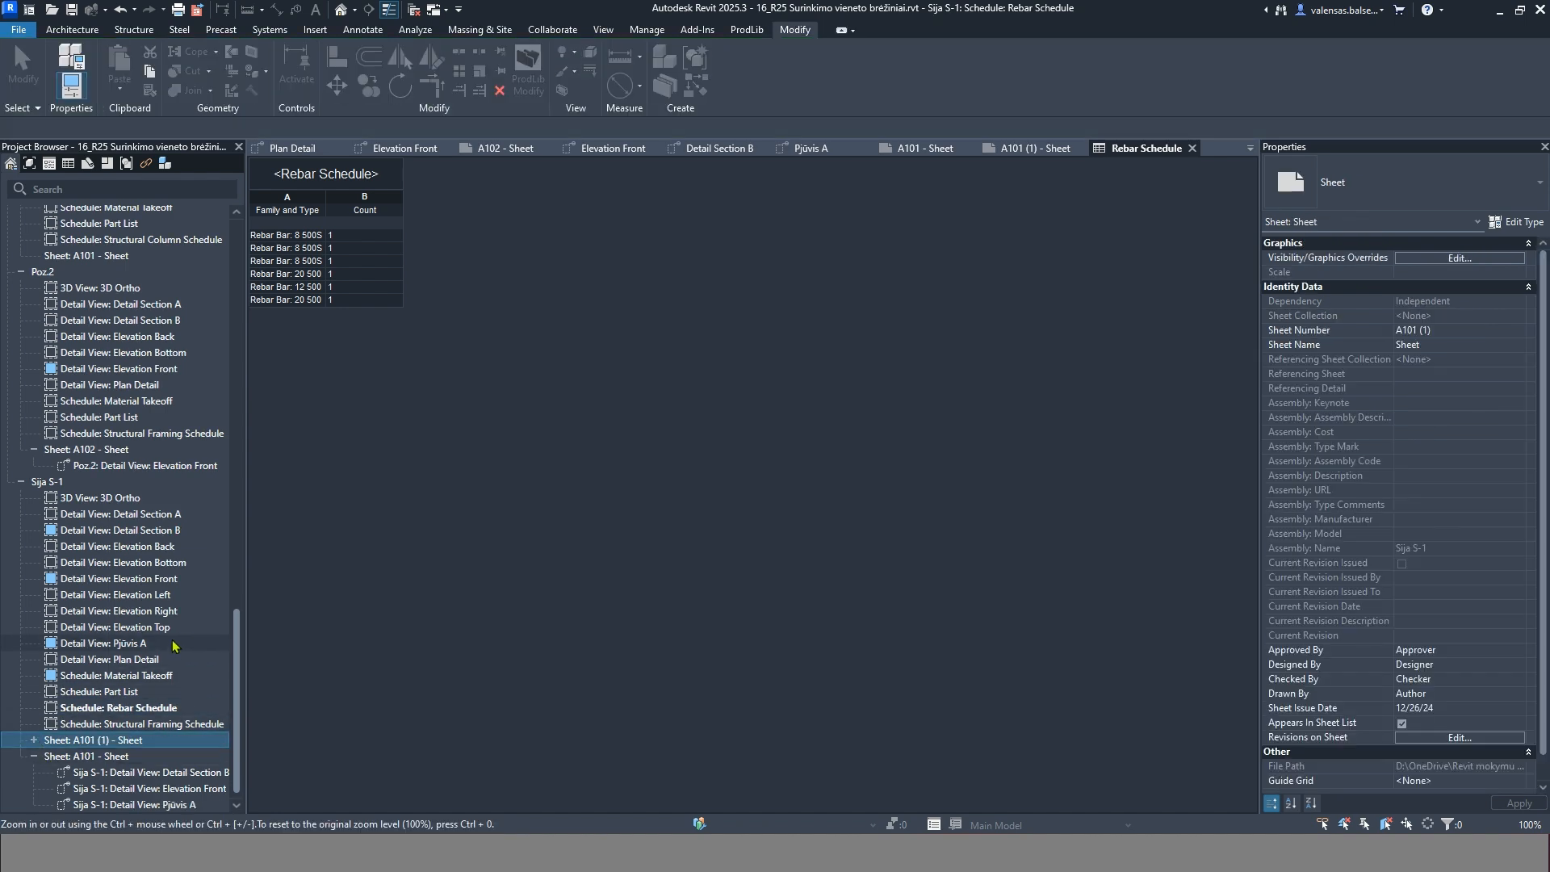
Open the Sija S-1 Elevation Front view and hide the category of the section lines around the beam
double_click(149, 577)
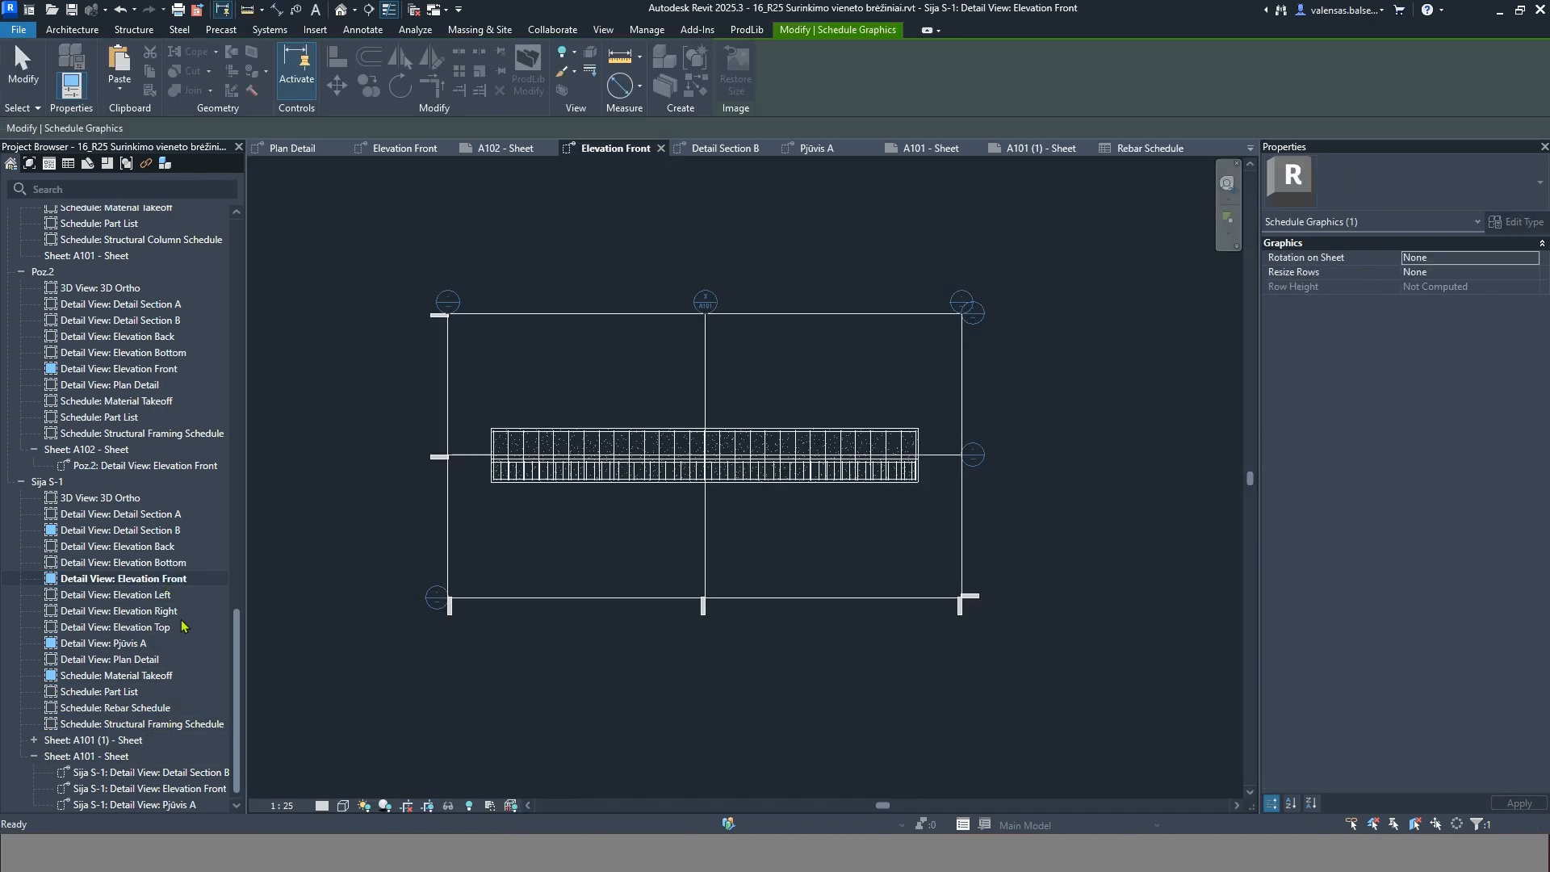
click(1159, 612)
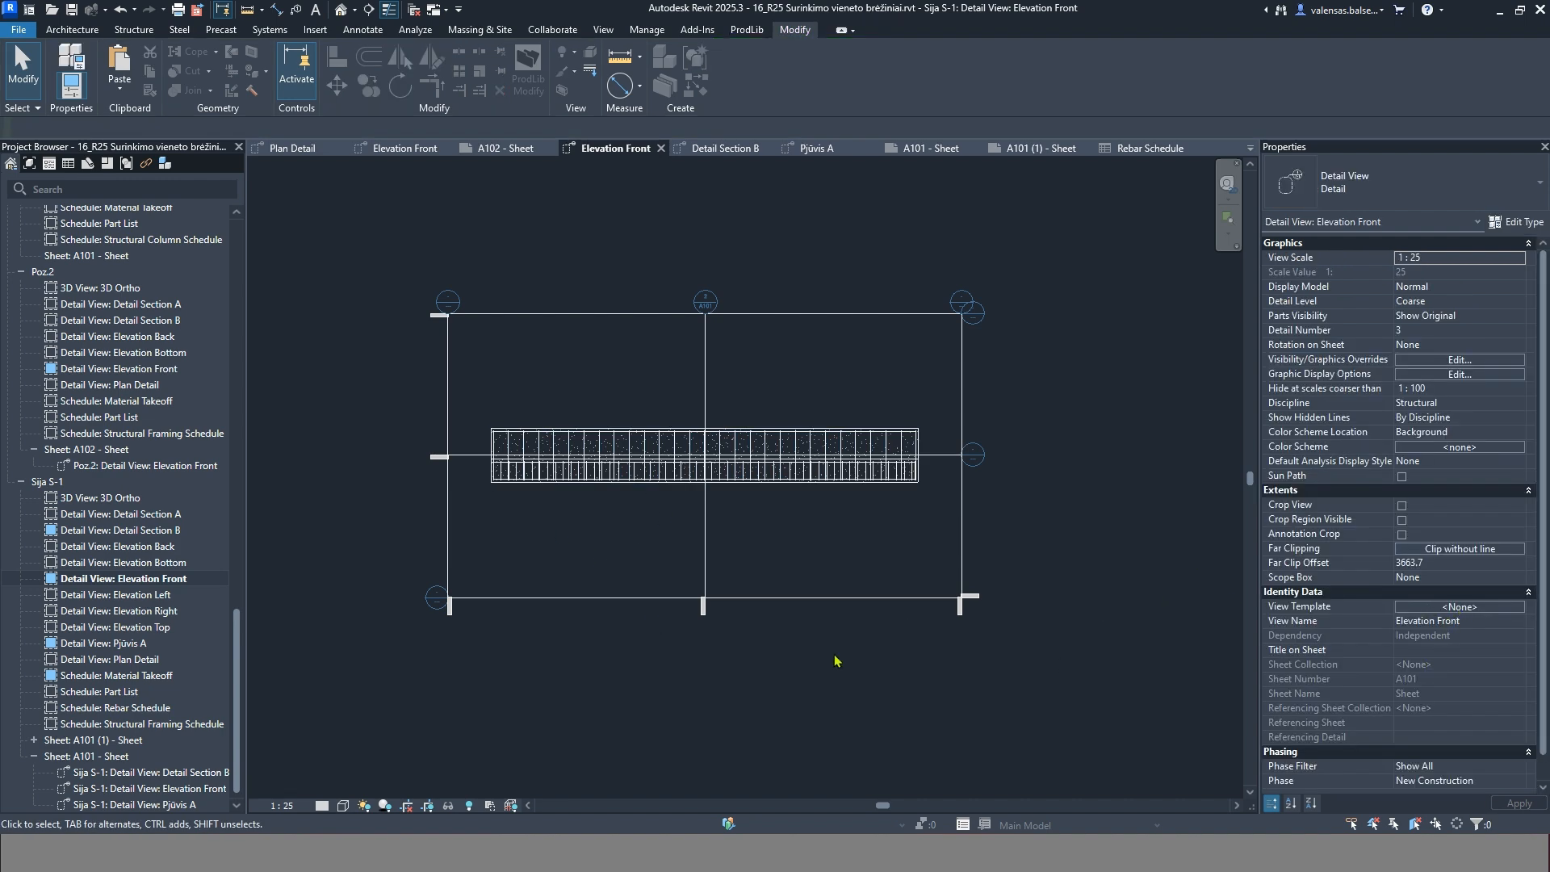
drag(1009, 645, 694, 565)
right_click(730, 692)
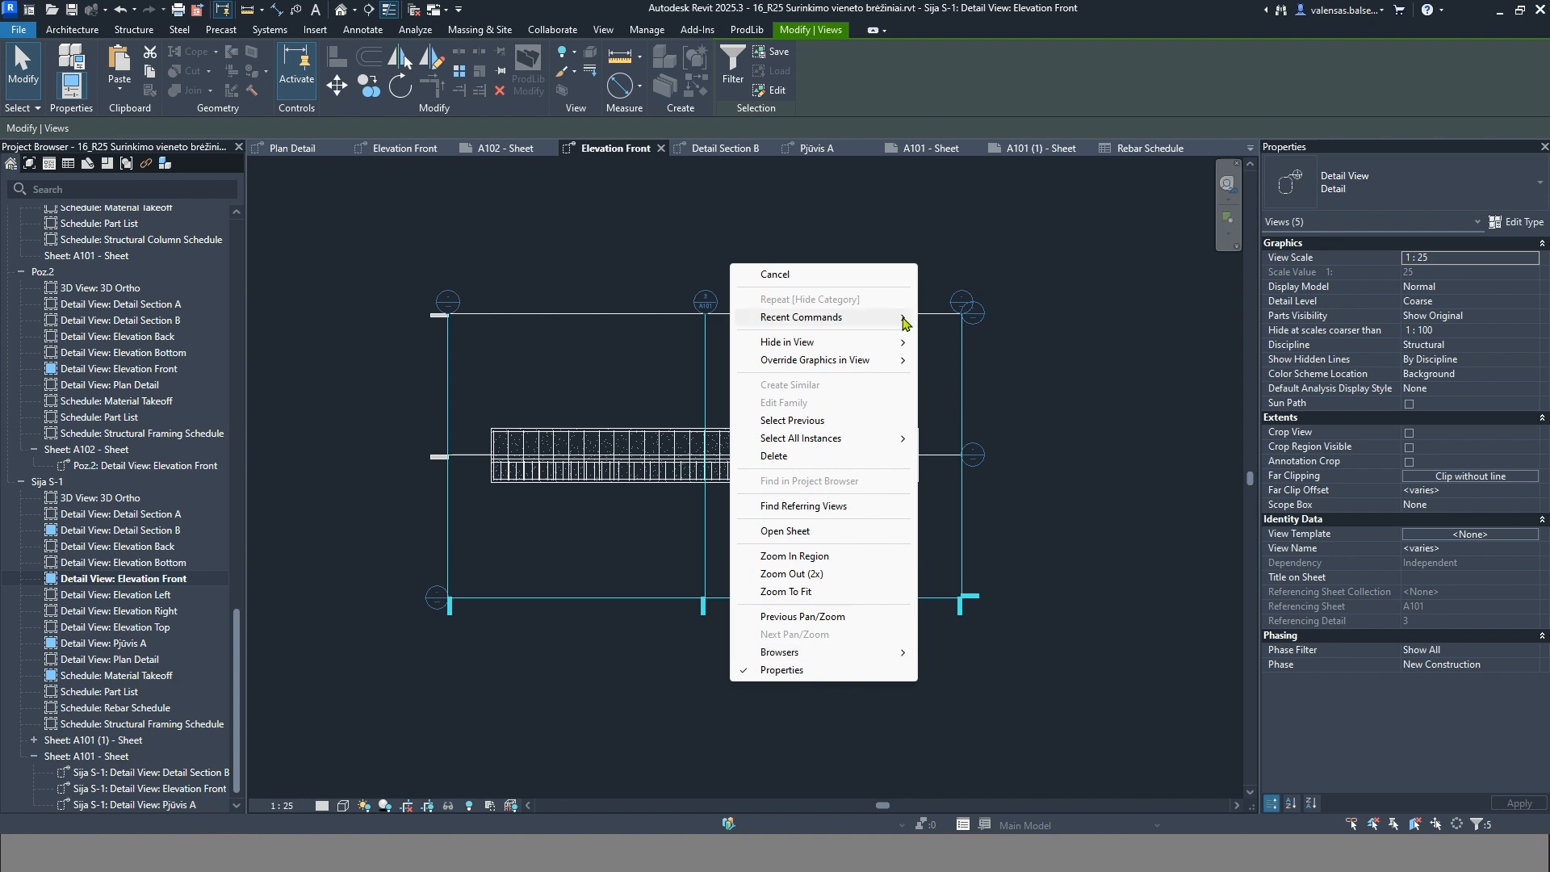
click(952, 360)
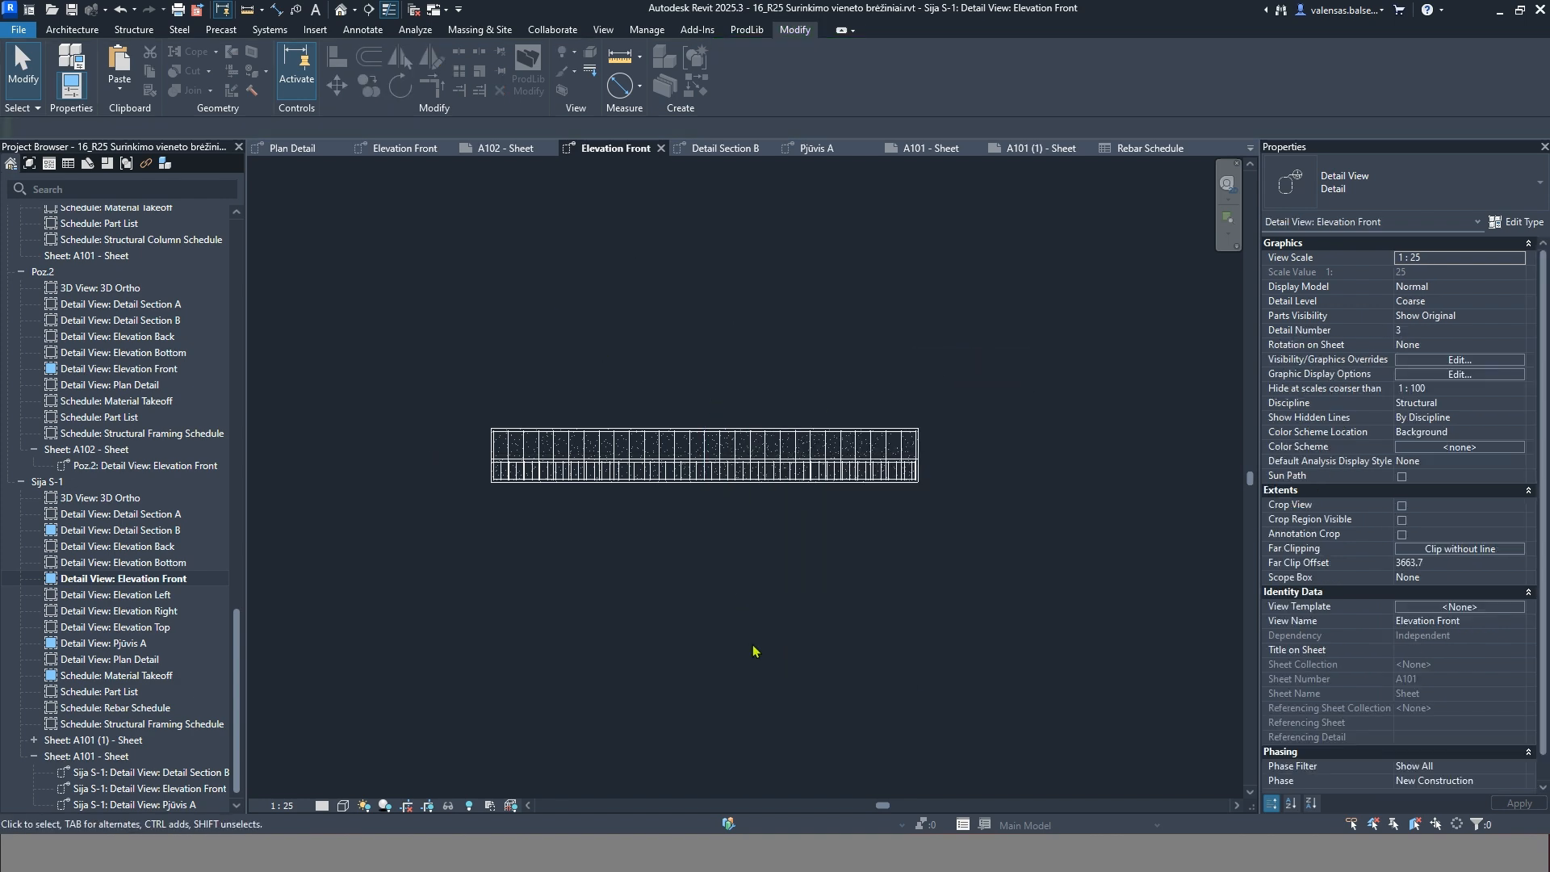
key(d)
key(i)
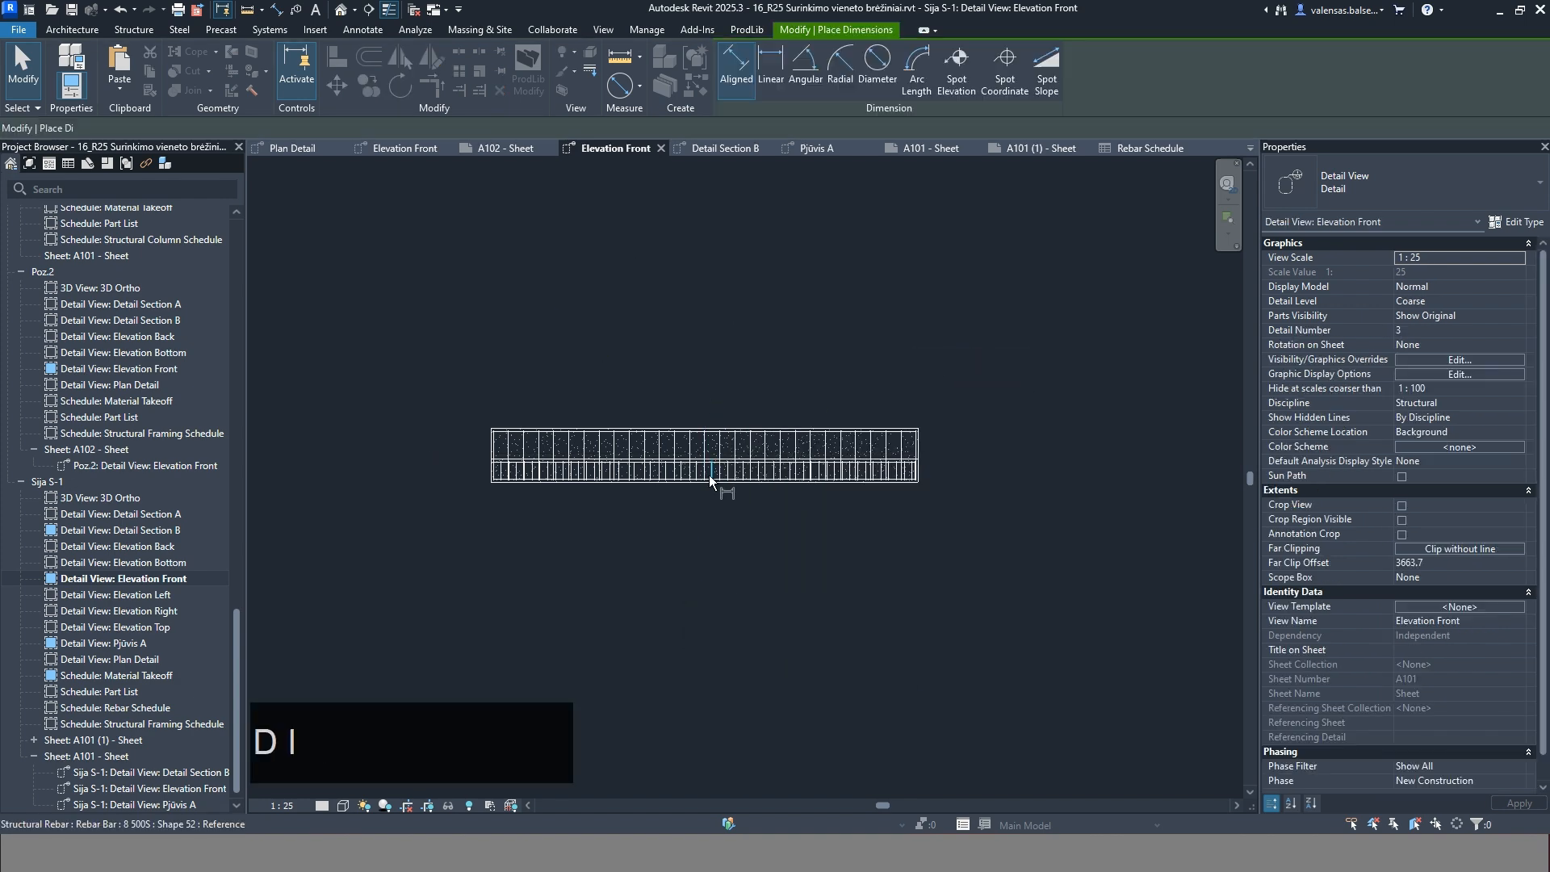
key(Escape)
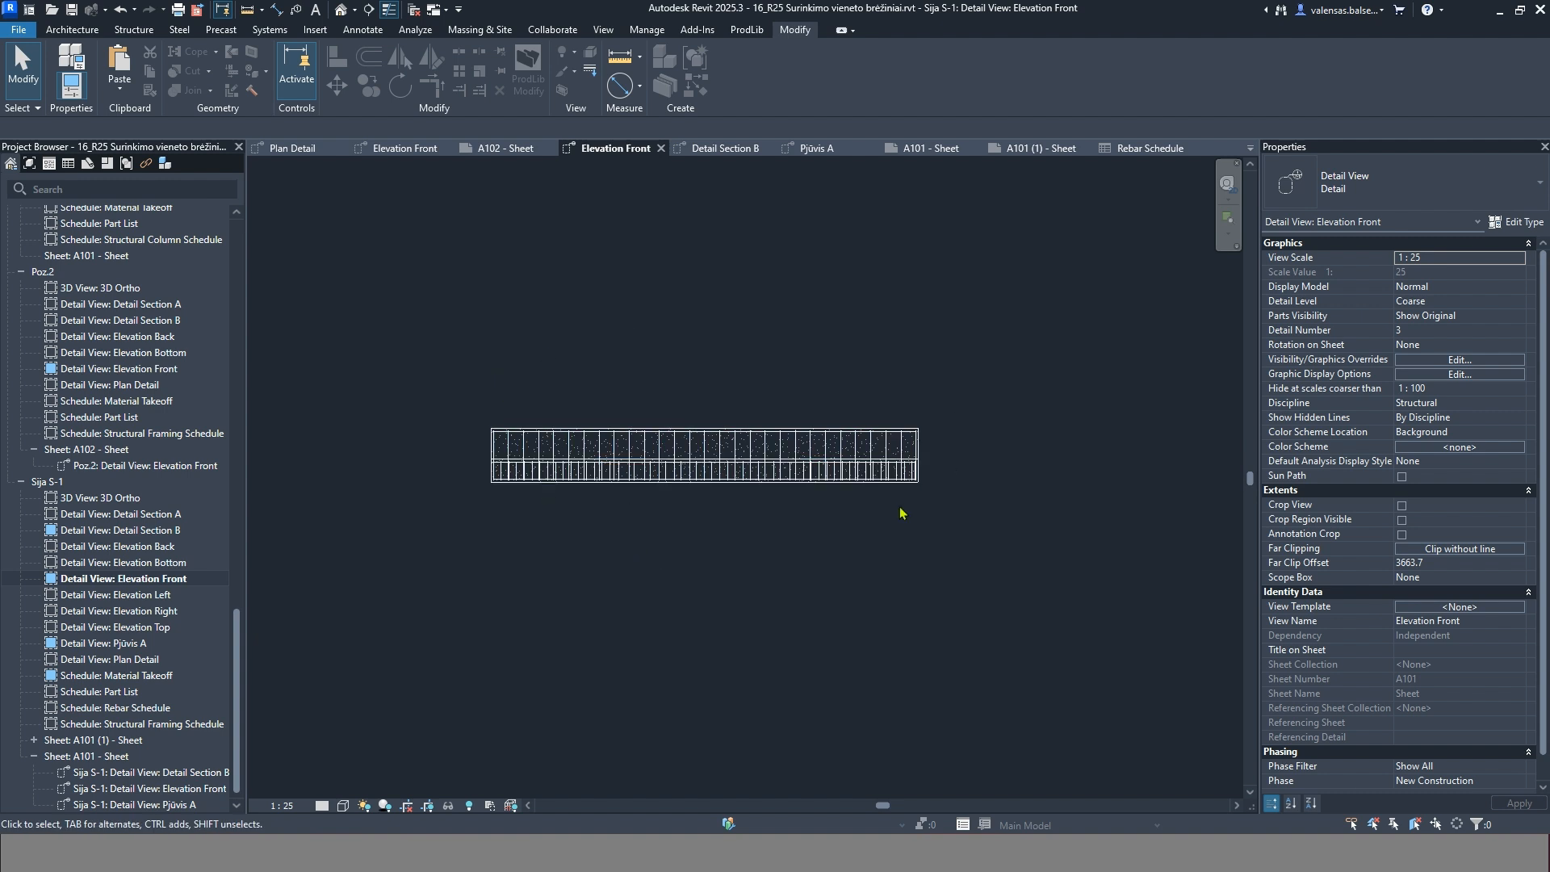
In the {3D} view, copy the Sija S-1 beam assembly about 2000 mm sideways, perpendicular to the beam
middle_drag(701, 536, 714, 565)
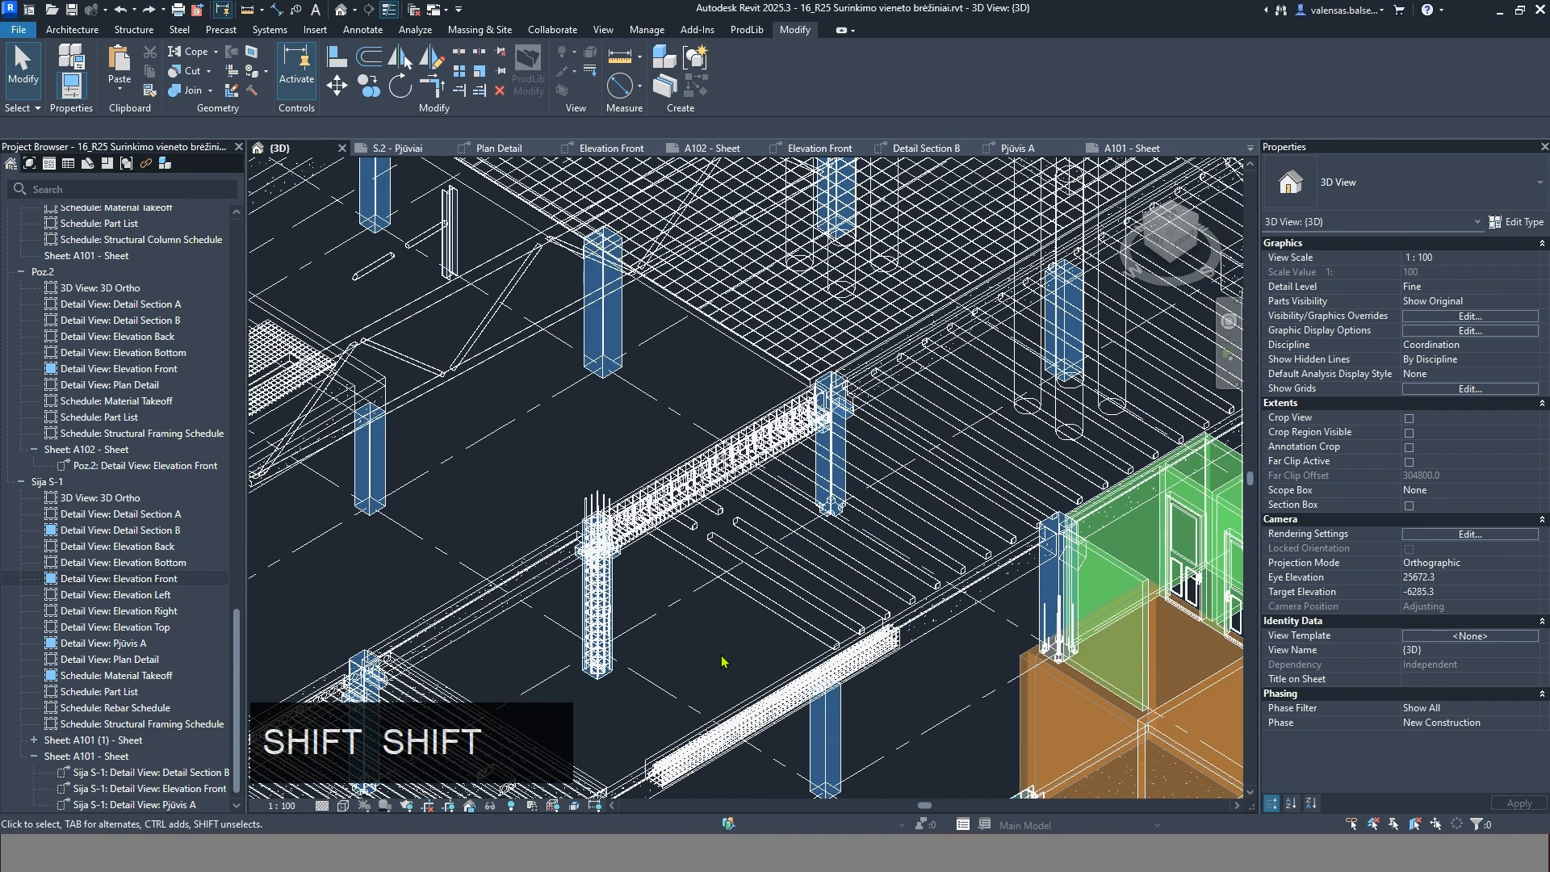
click(642, 545)
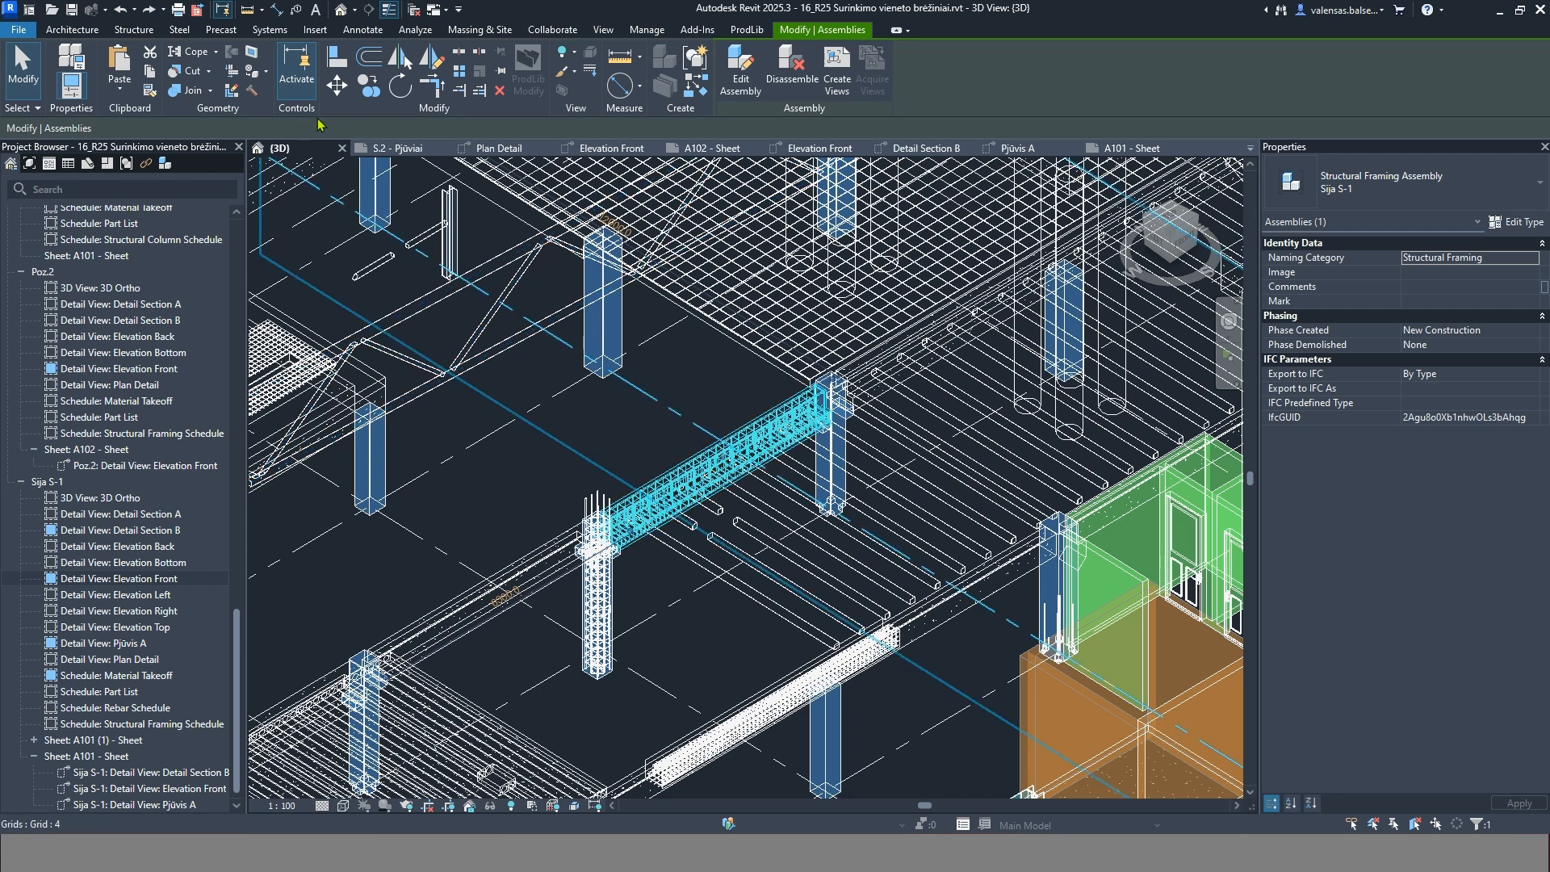
click(368, 86)
scroll(615, 568, up, 2)
click(598, 564)
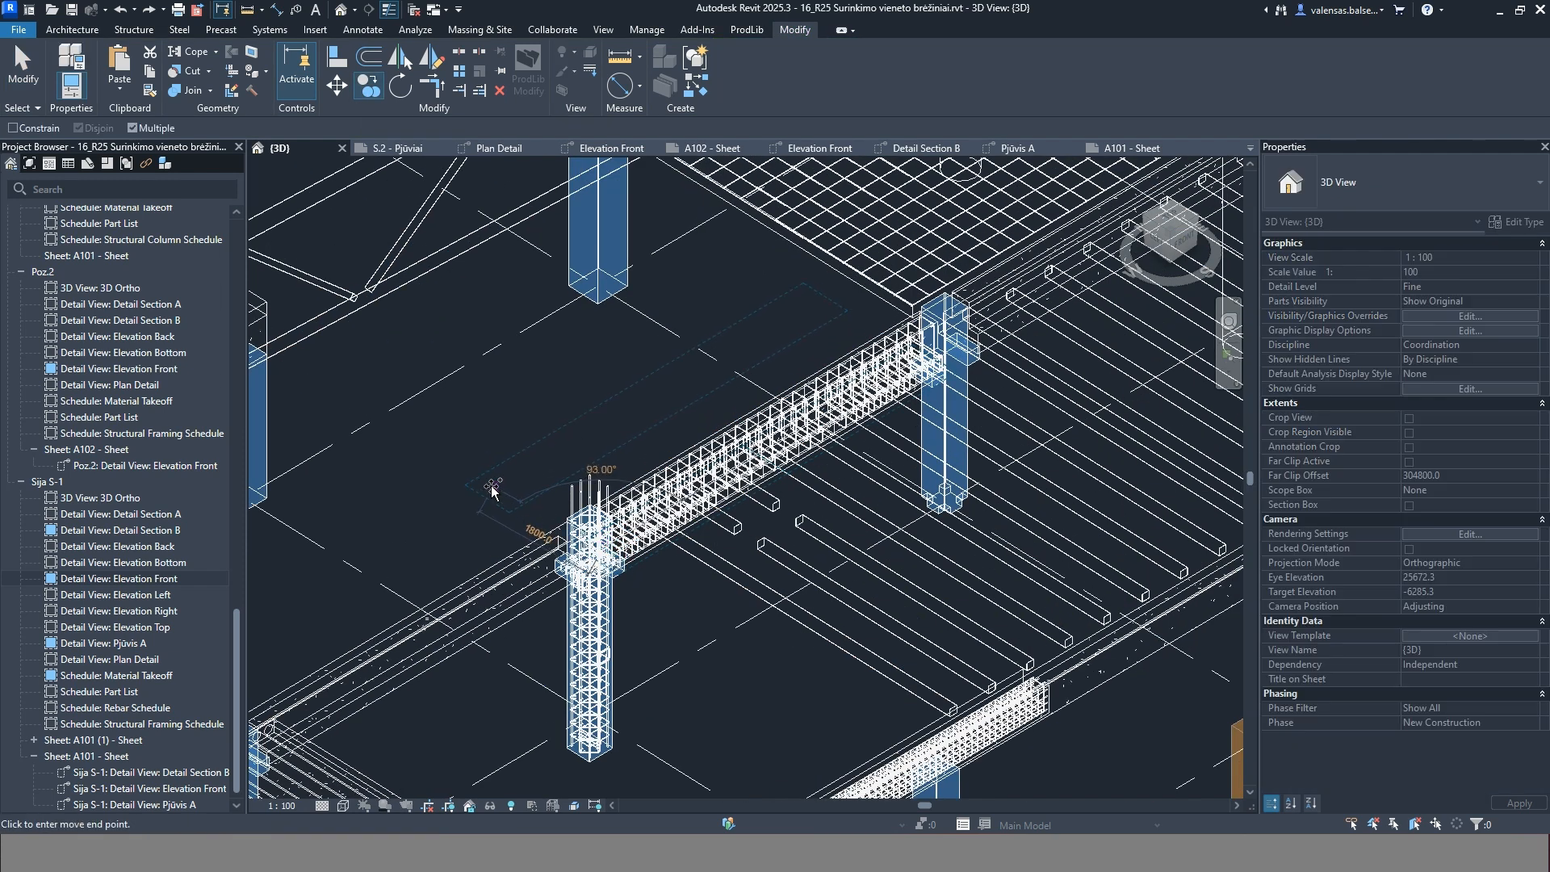
click(488, 476)
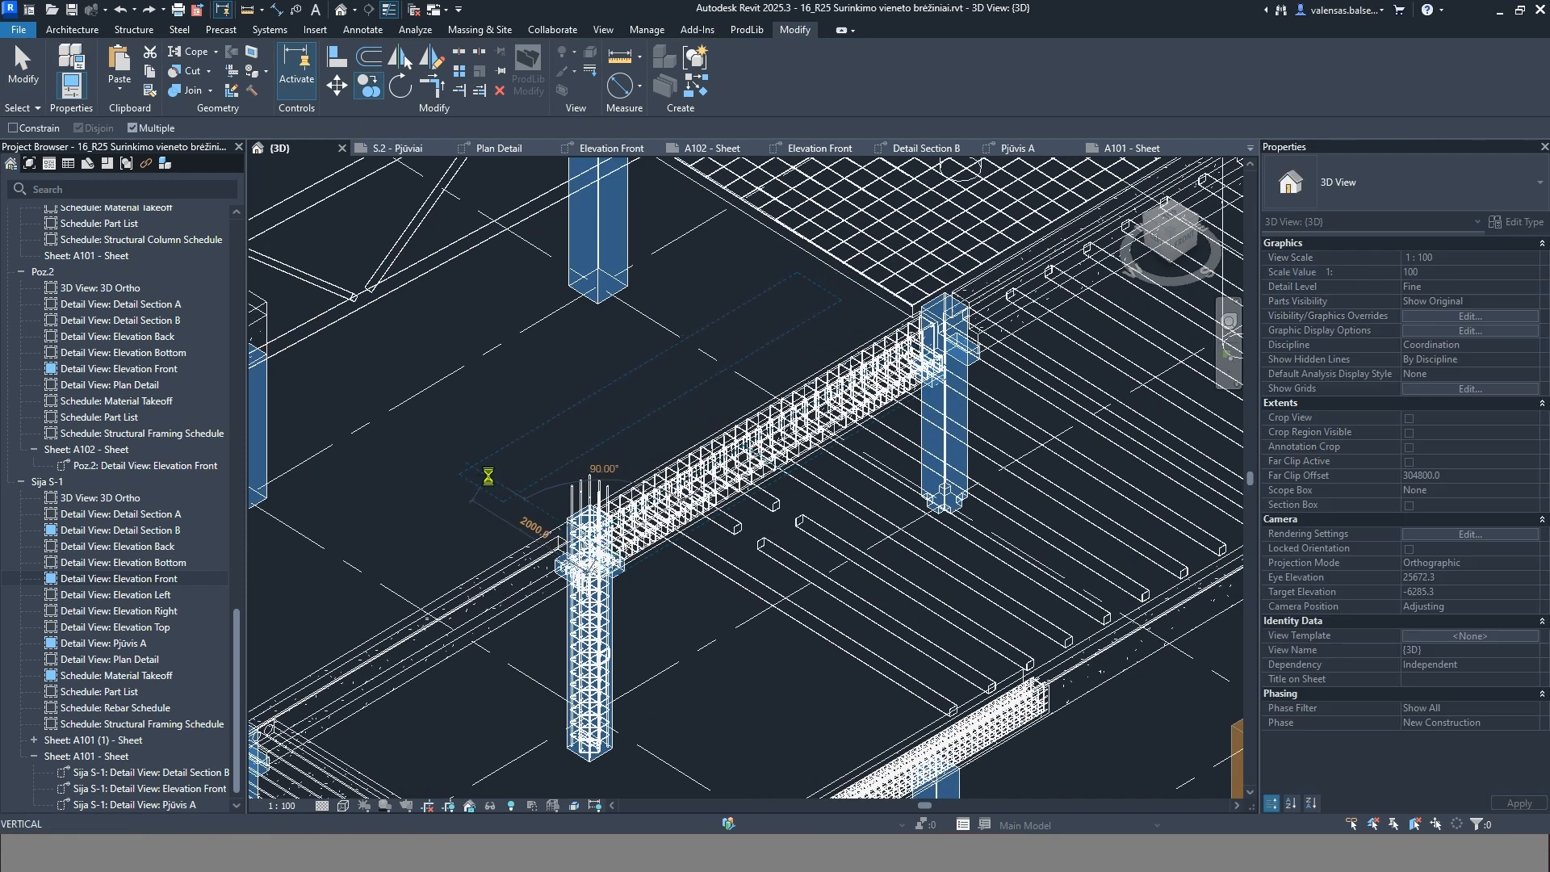
key(shift+Escape)
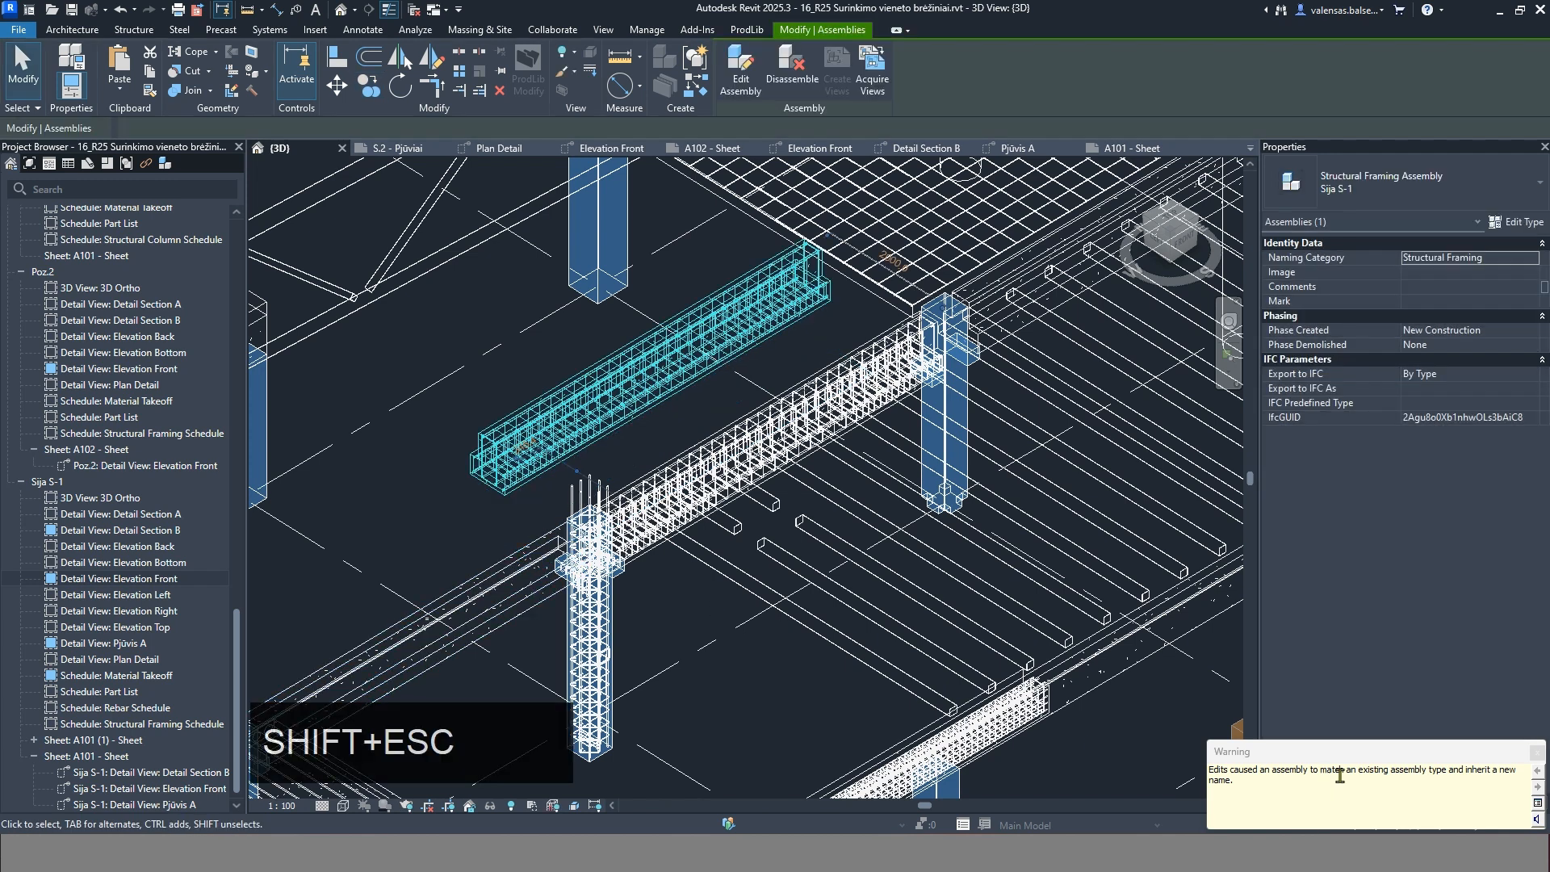
Read the assembly type warning and select the copied and original beams in turn to compare their assembly type
drag(1270, 787, 1211, 769)
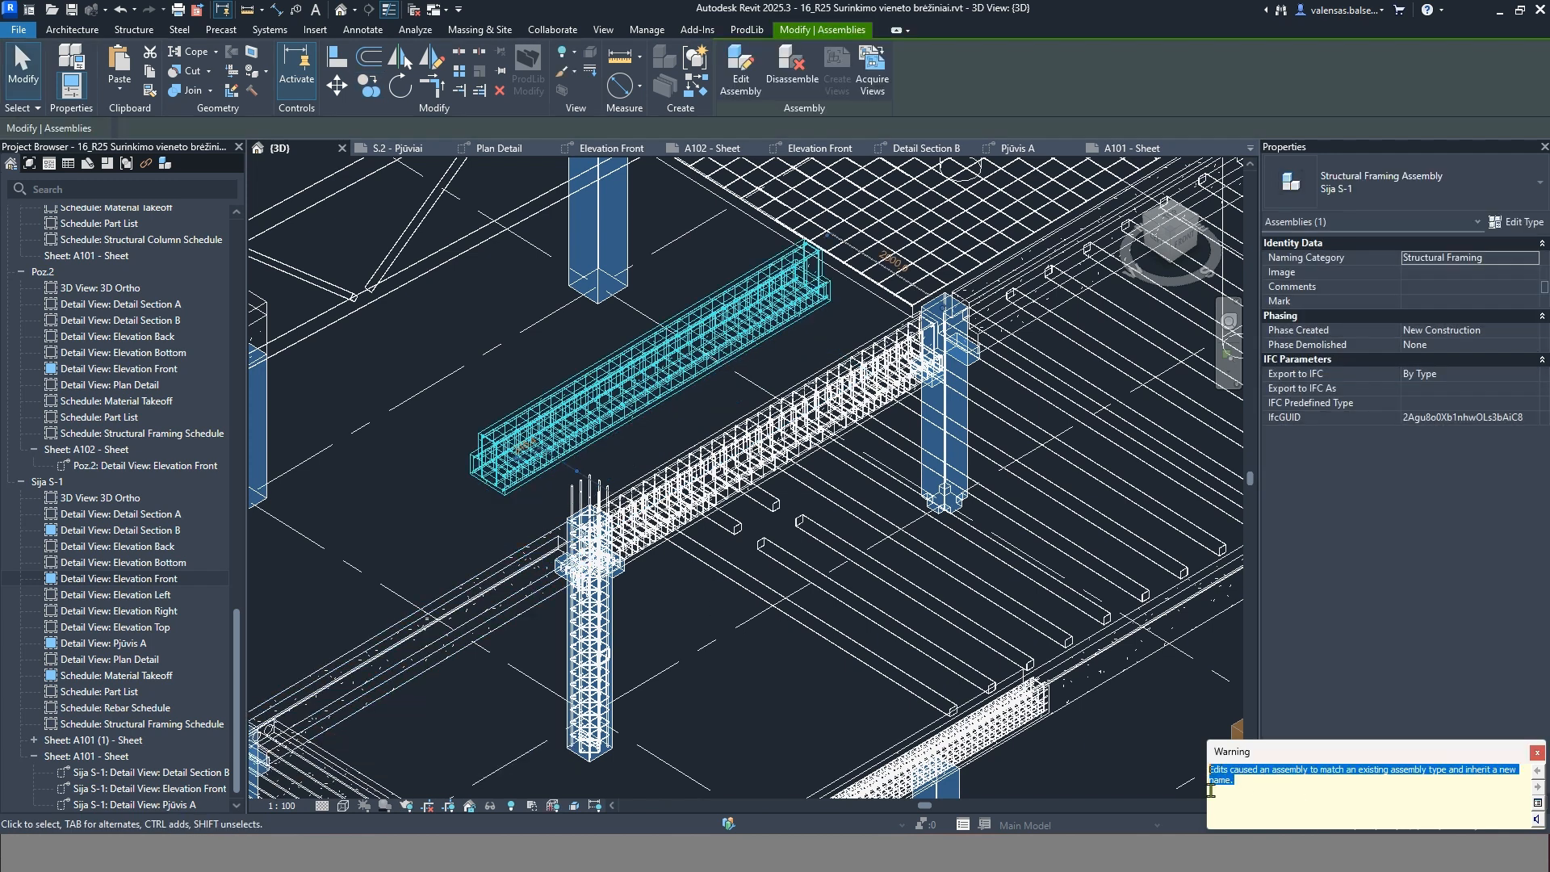
click(614, 452)
click(604, 436)
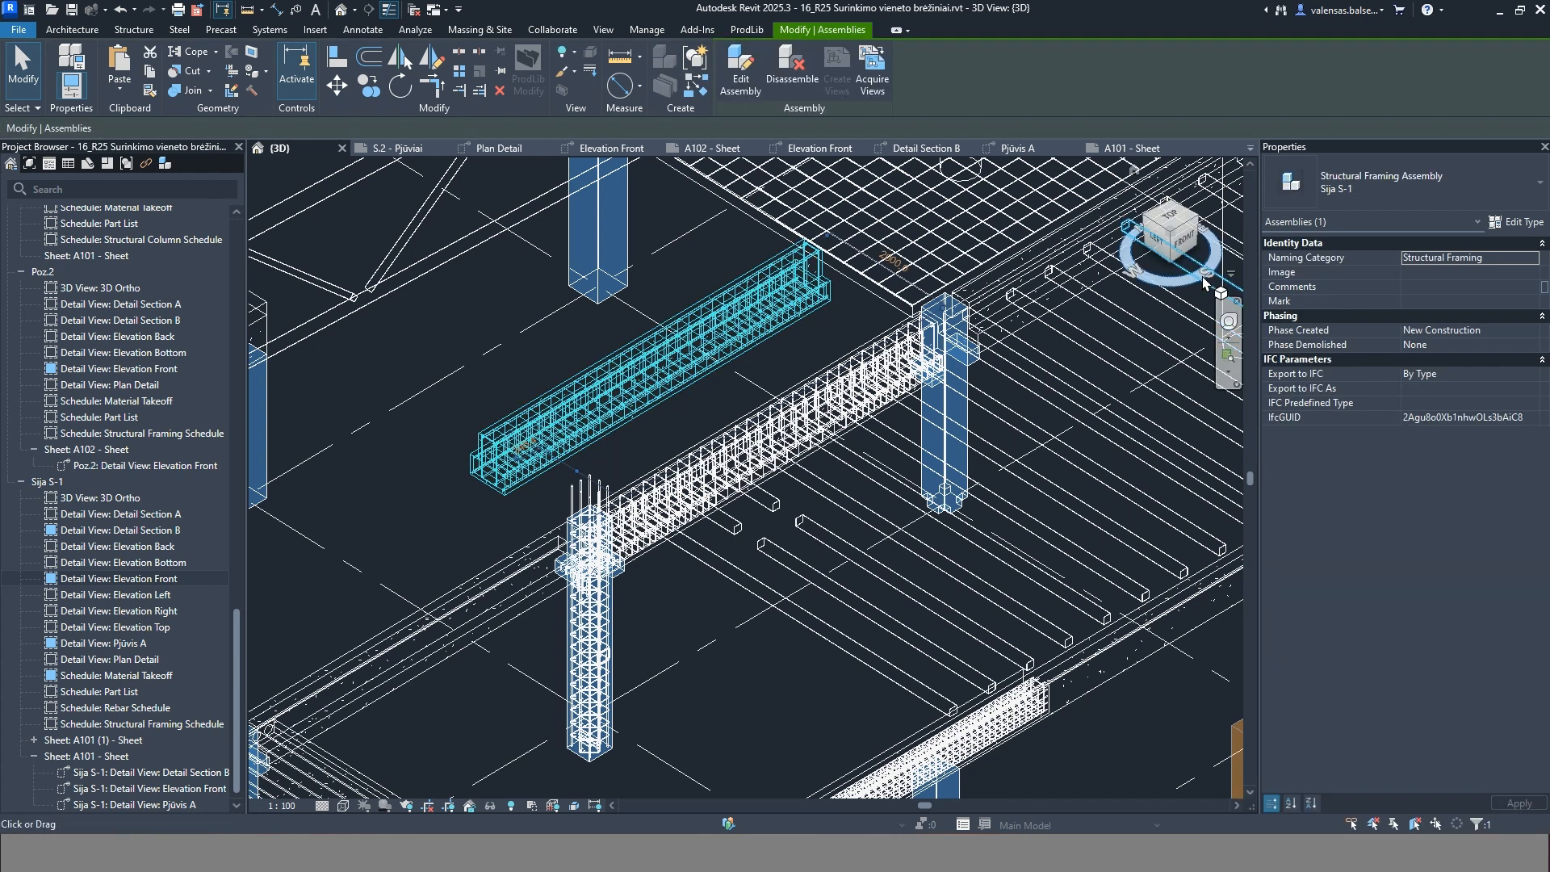
click(786, 436)
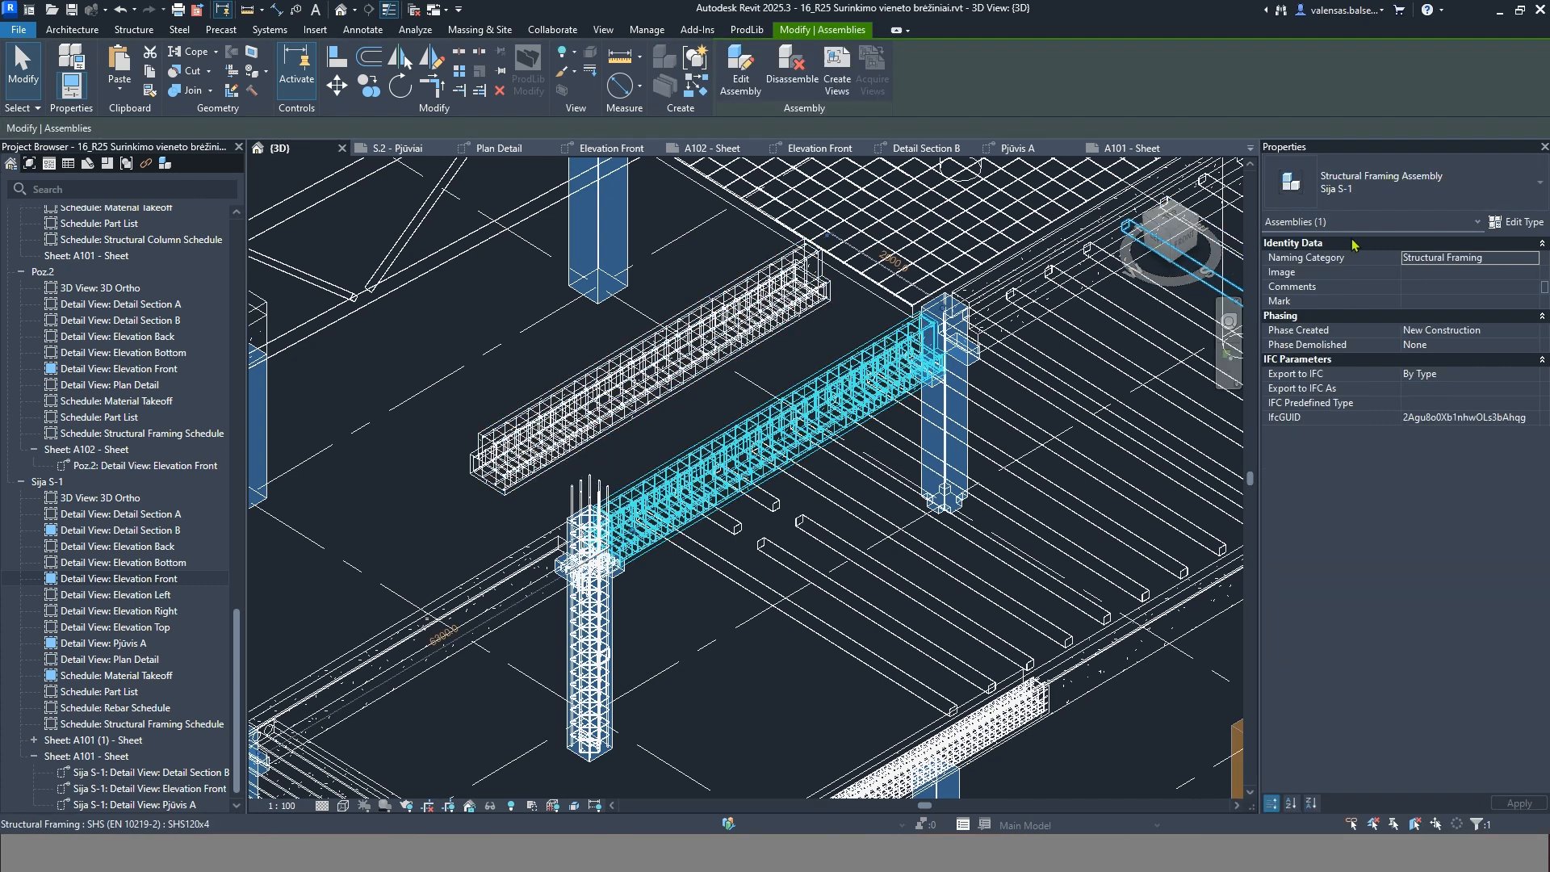
click(602, 426)
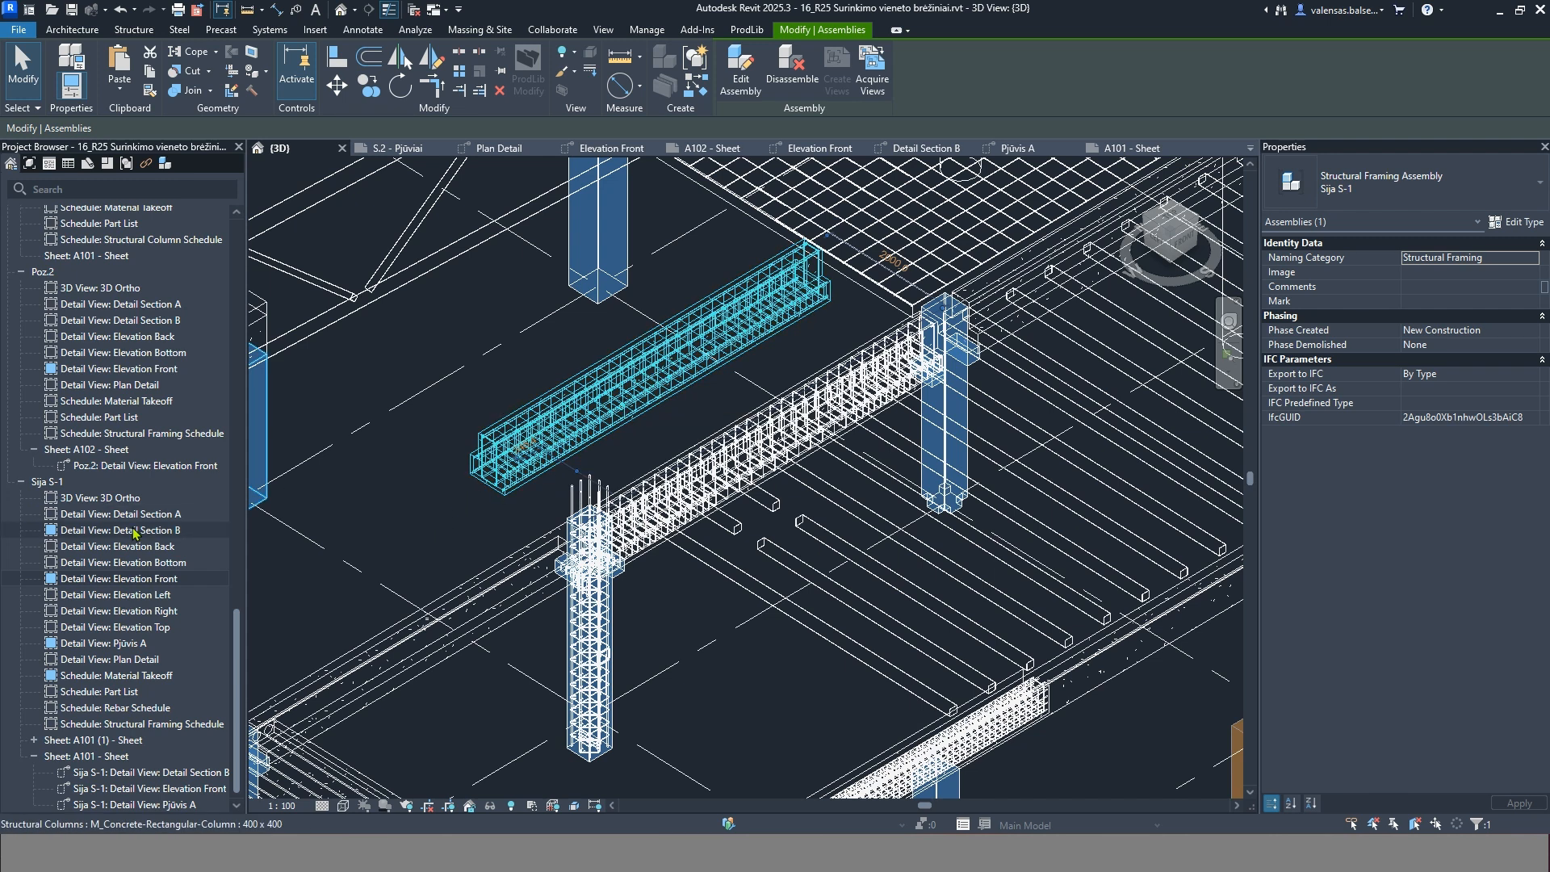
Collapse the view lists of the Sija S-1, Poz.2 and K-1 assemblies in the Project Browser and select Sija S-1
click(21, 480)
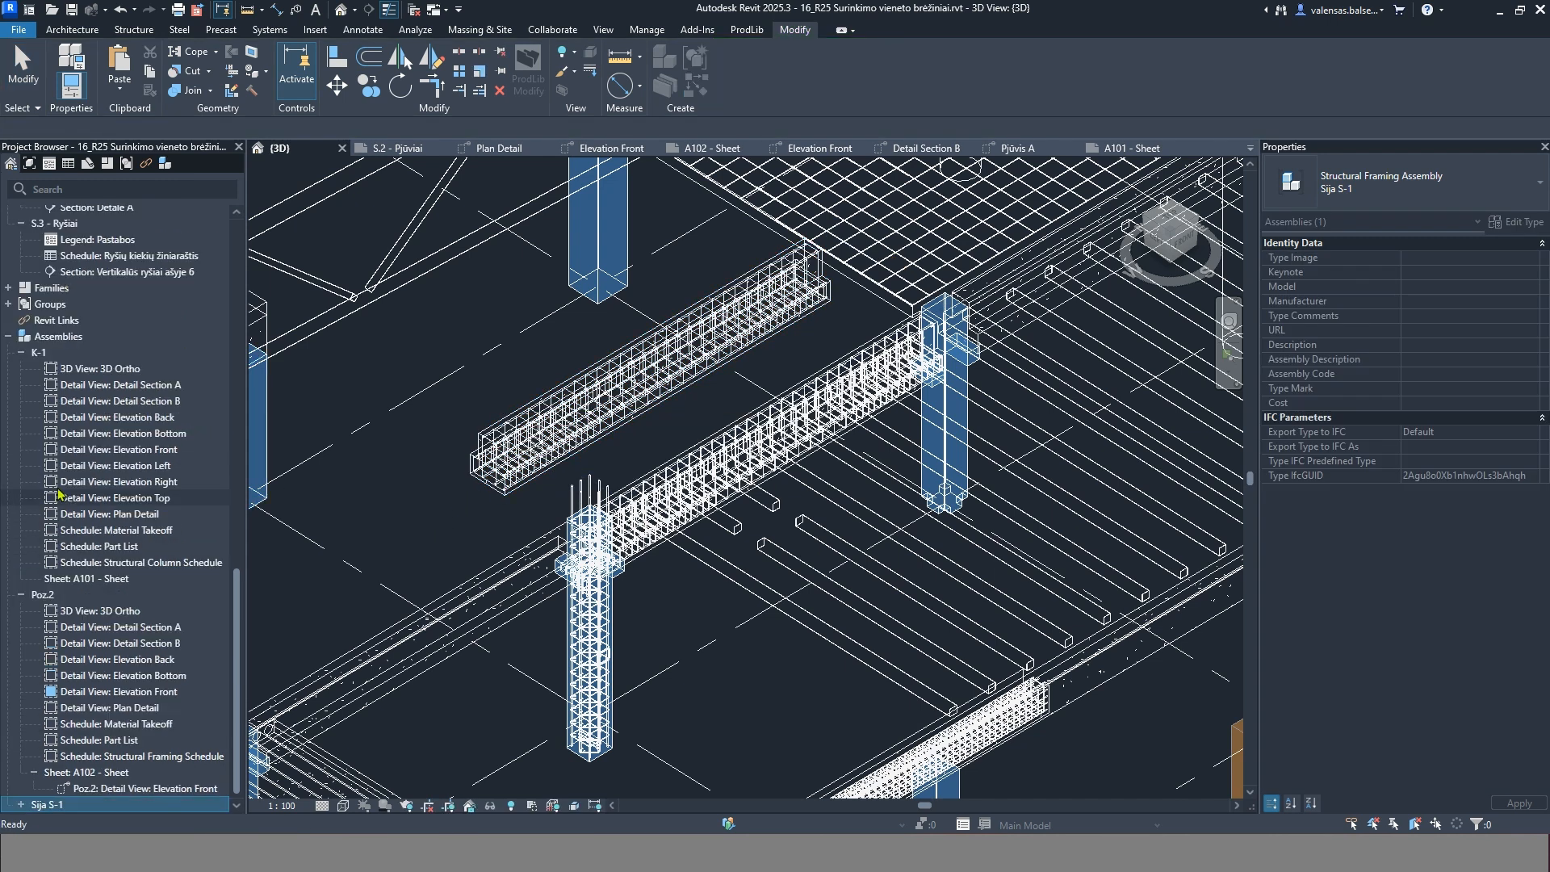
click(21, 594)
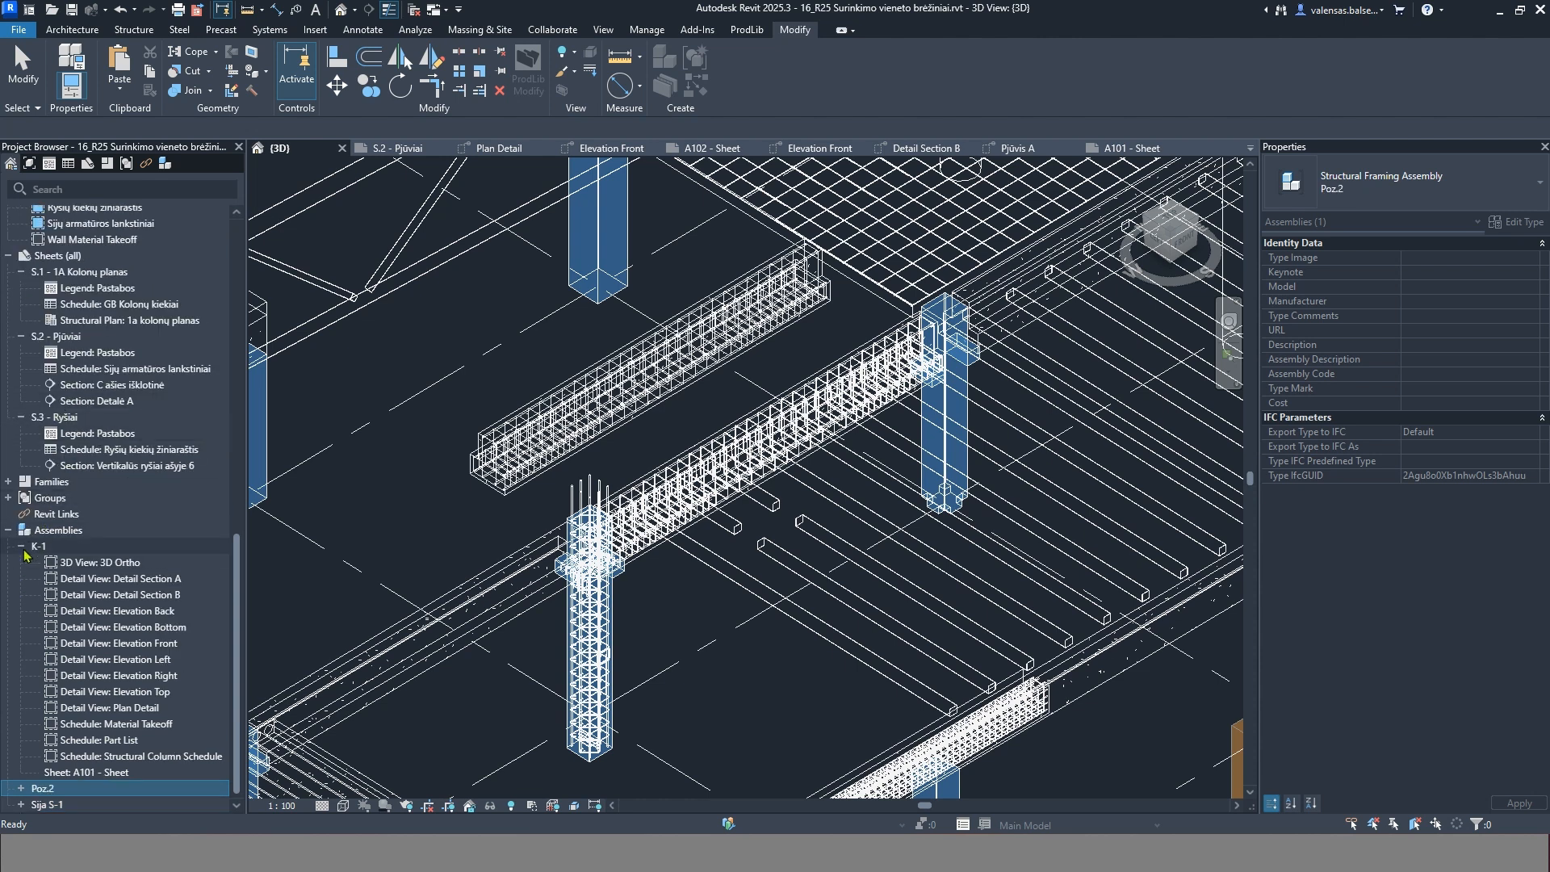
click(21, 545)
click(57, 804)
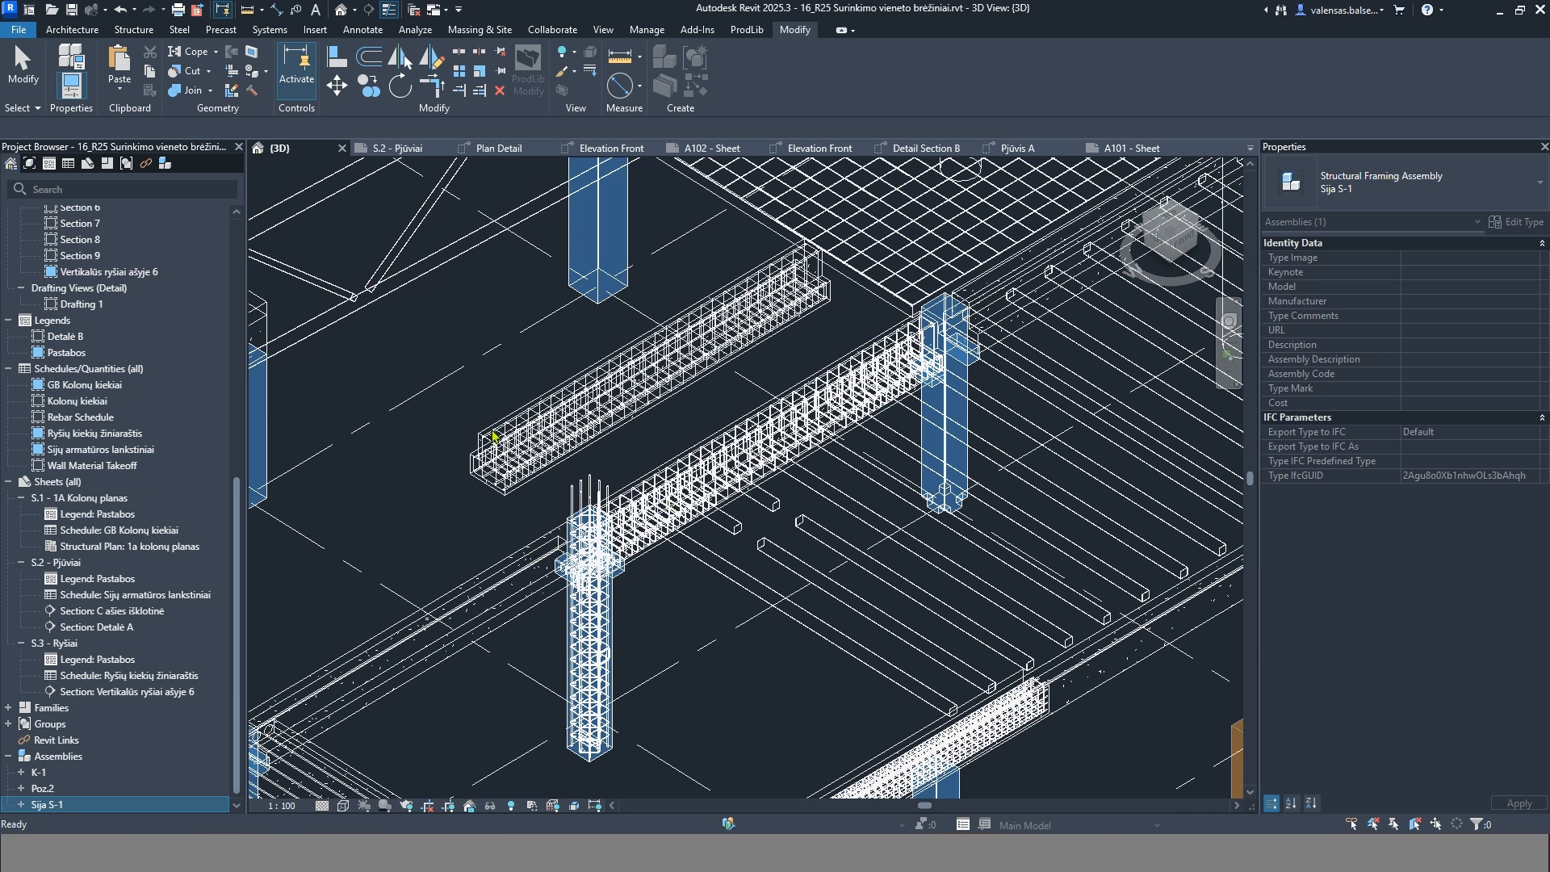
Acquire the Sija S-1 assembly views for the copied beam
click(650, 500)
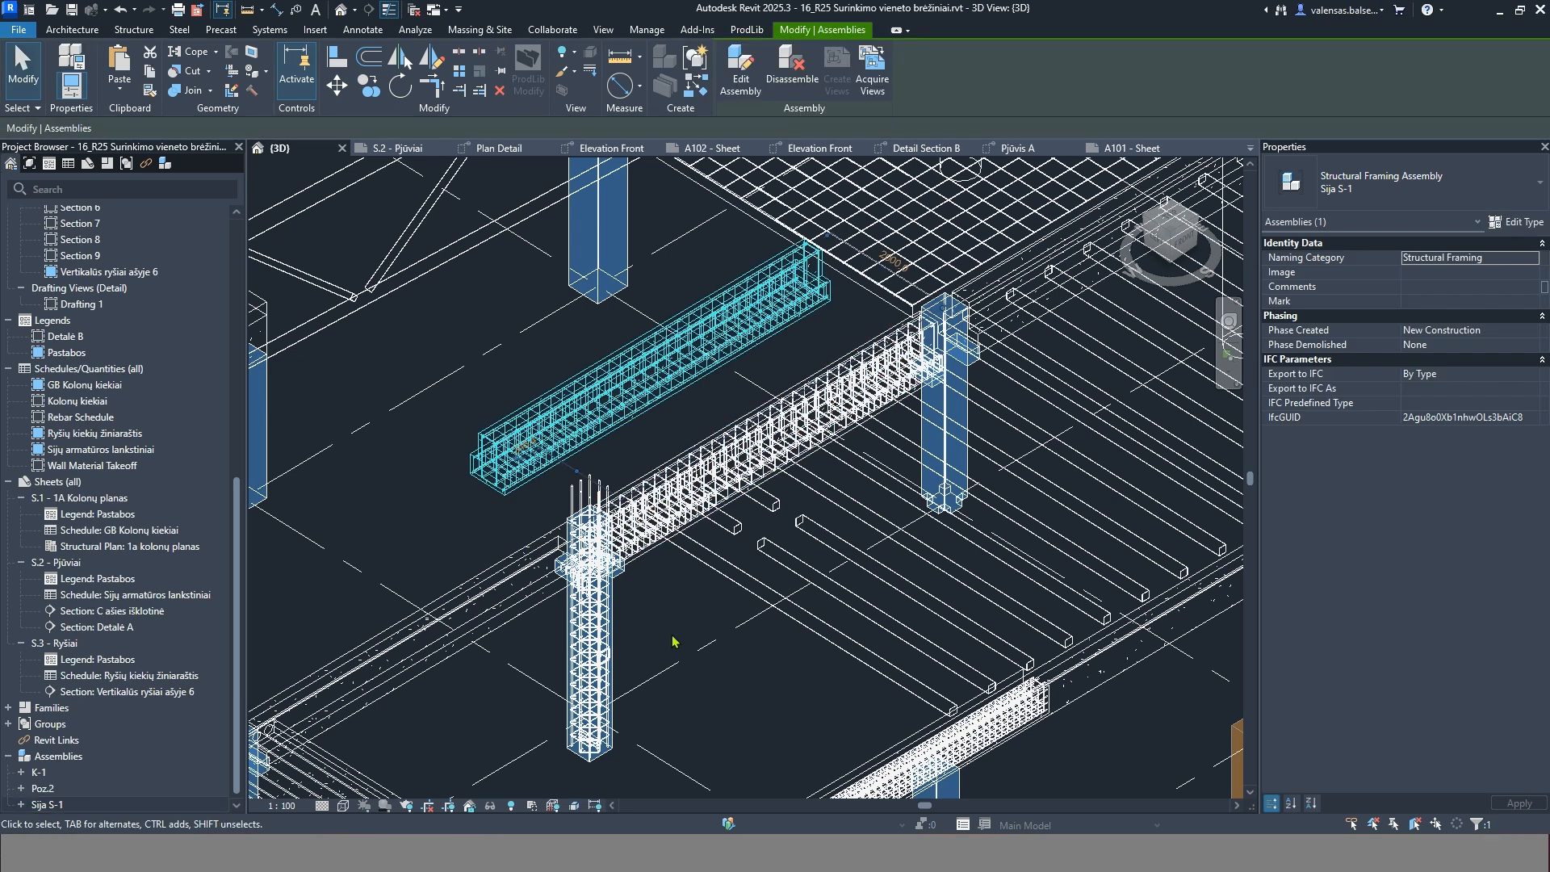
click(654, 553)
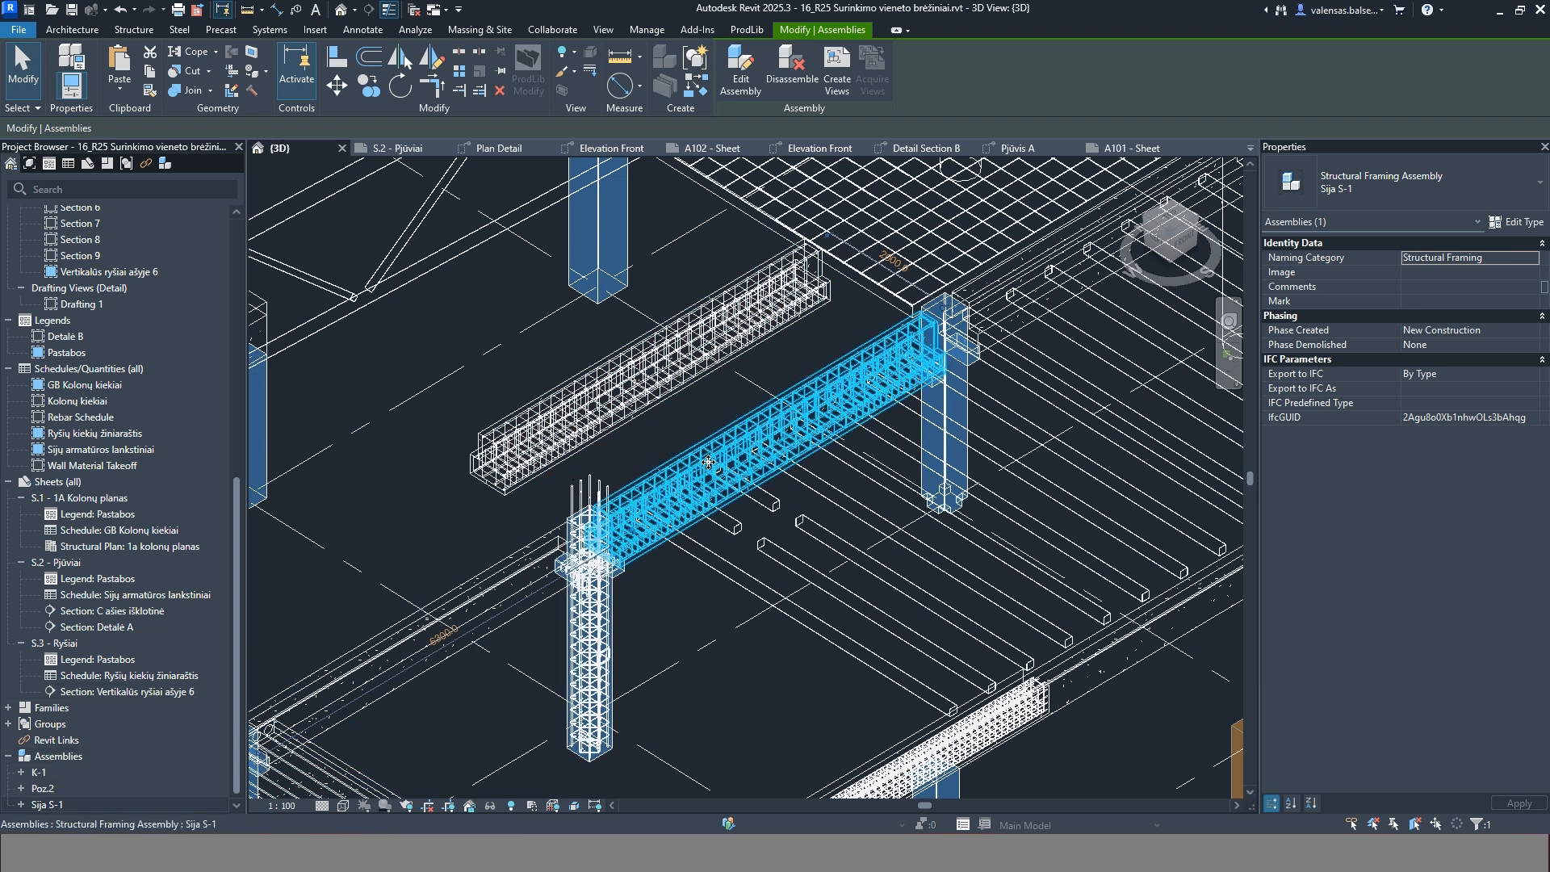
click(593, 412)
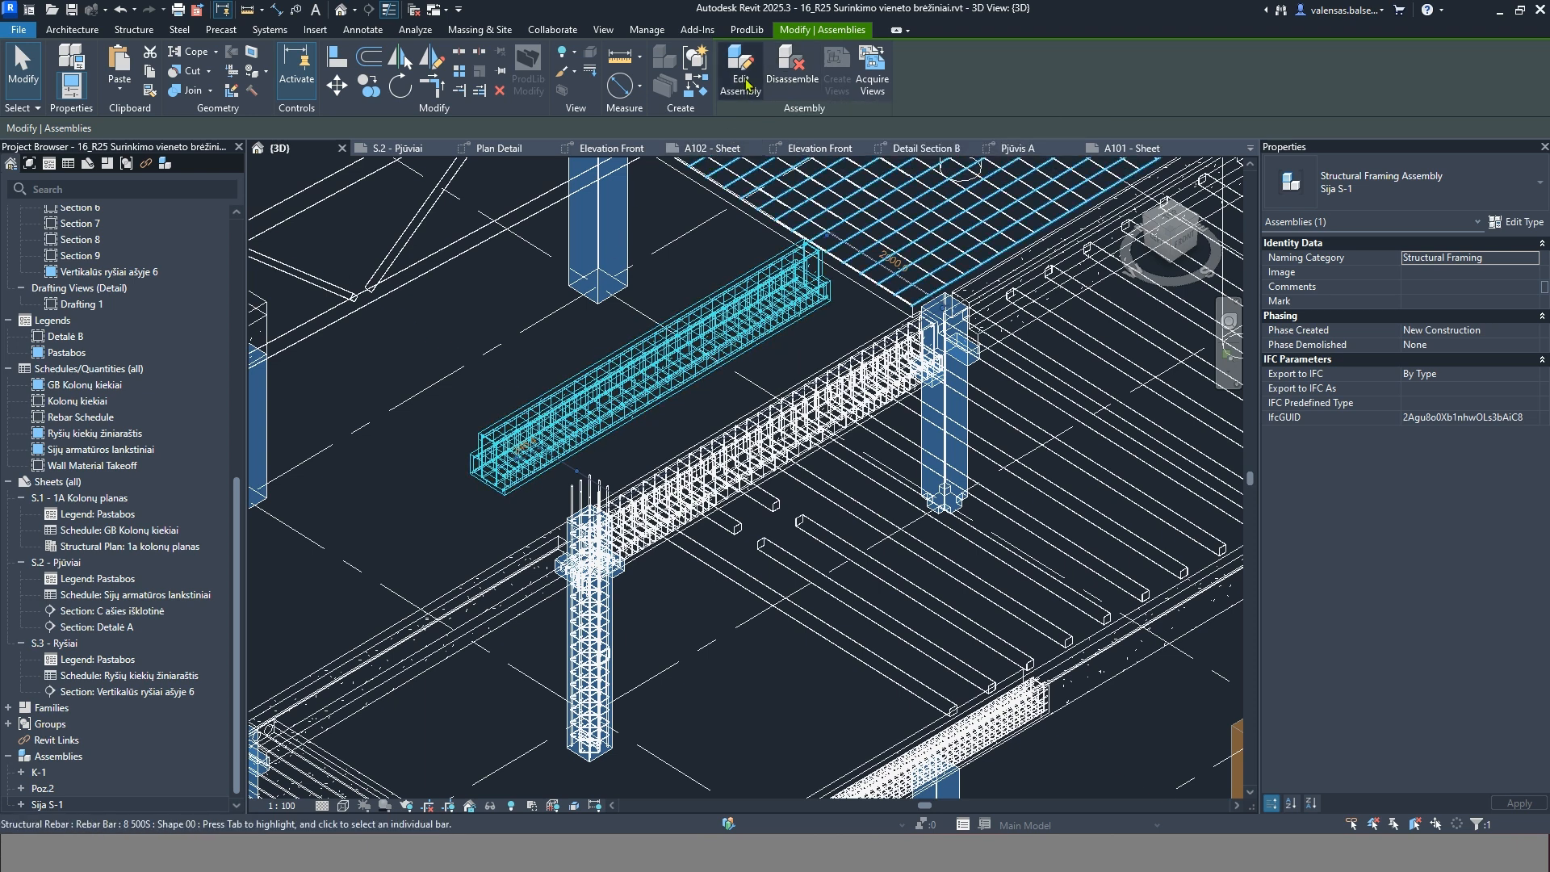
click(872, 85)
Compare the assembly properties of the original Sija S-1 beam and its copy
click(733, 436)
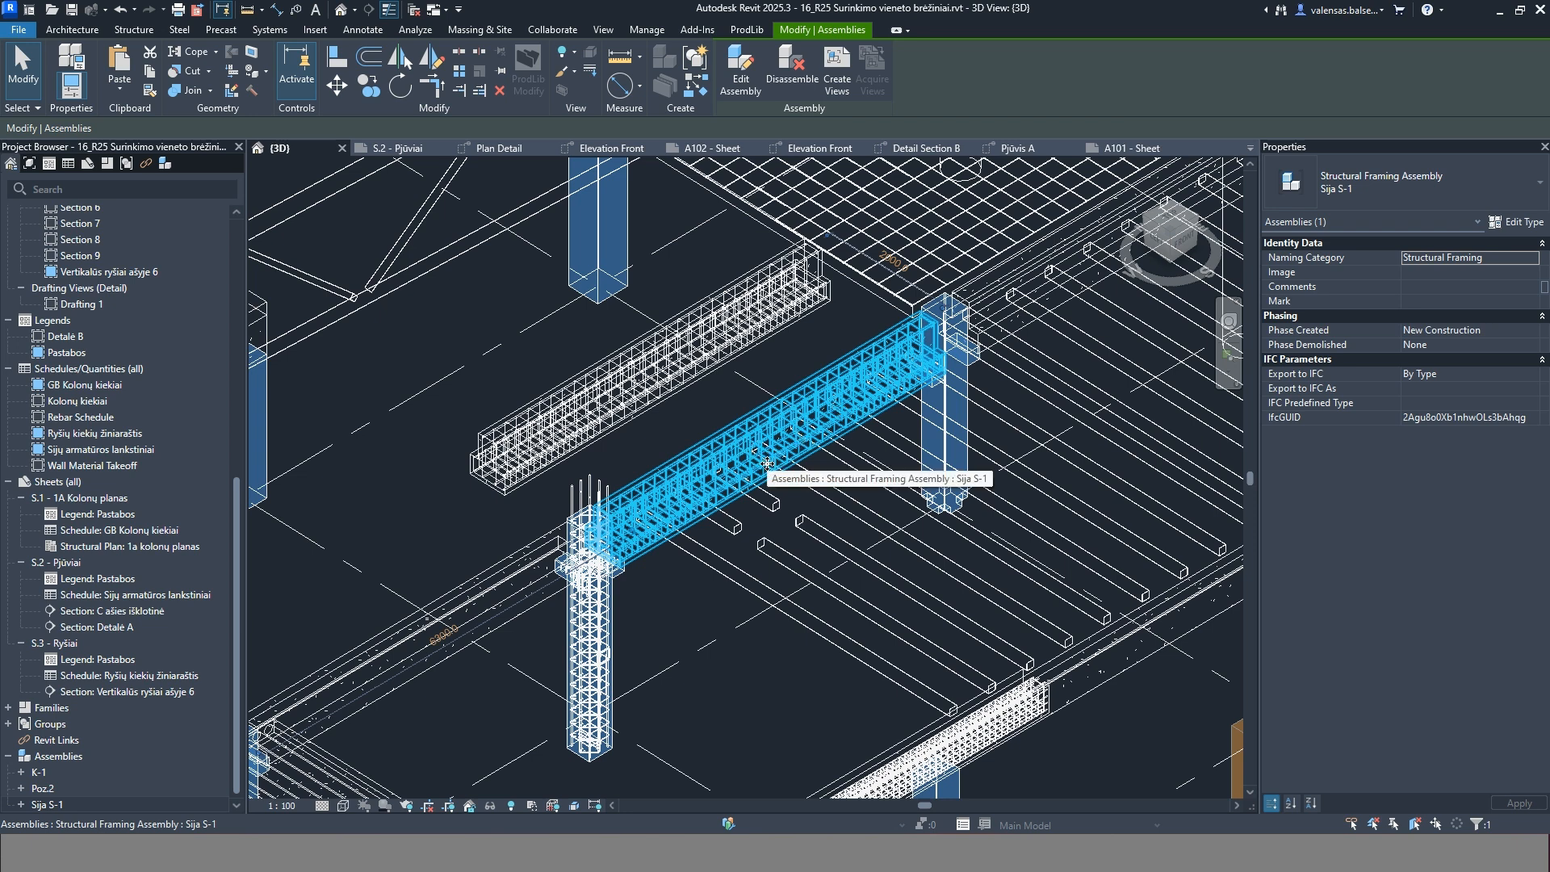
click(749, 321)
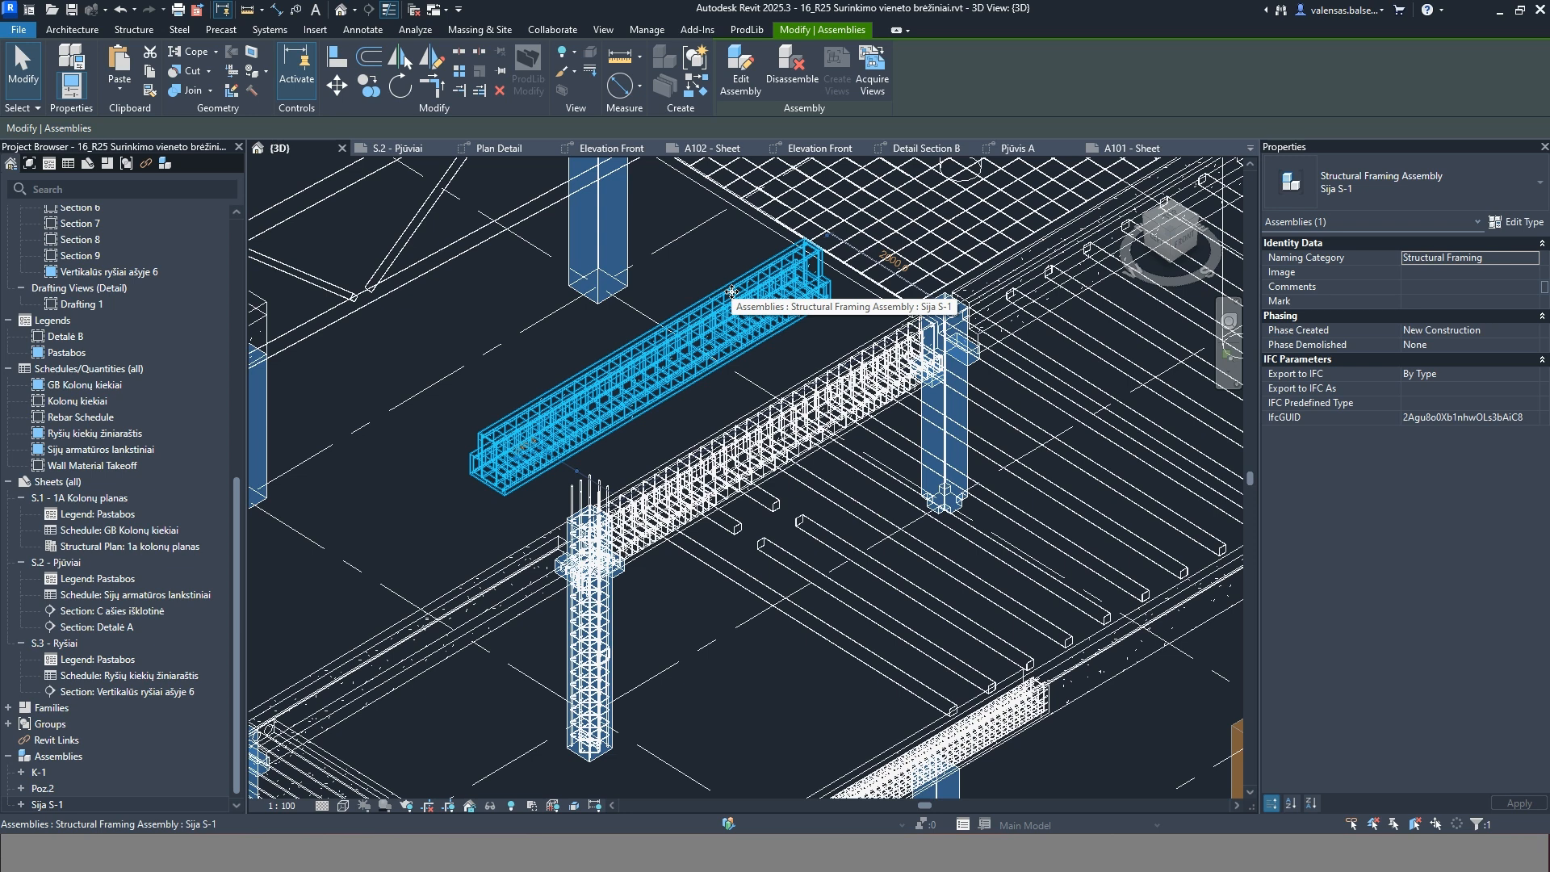
click(839, 389)
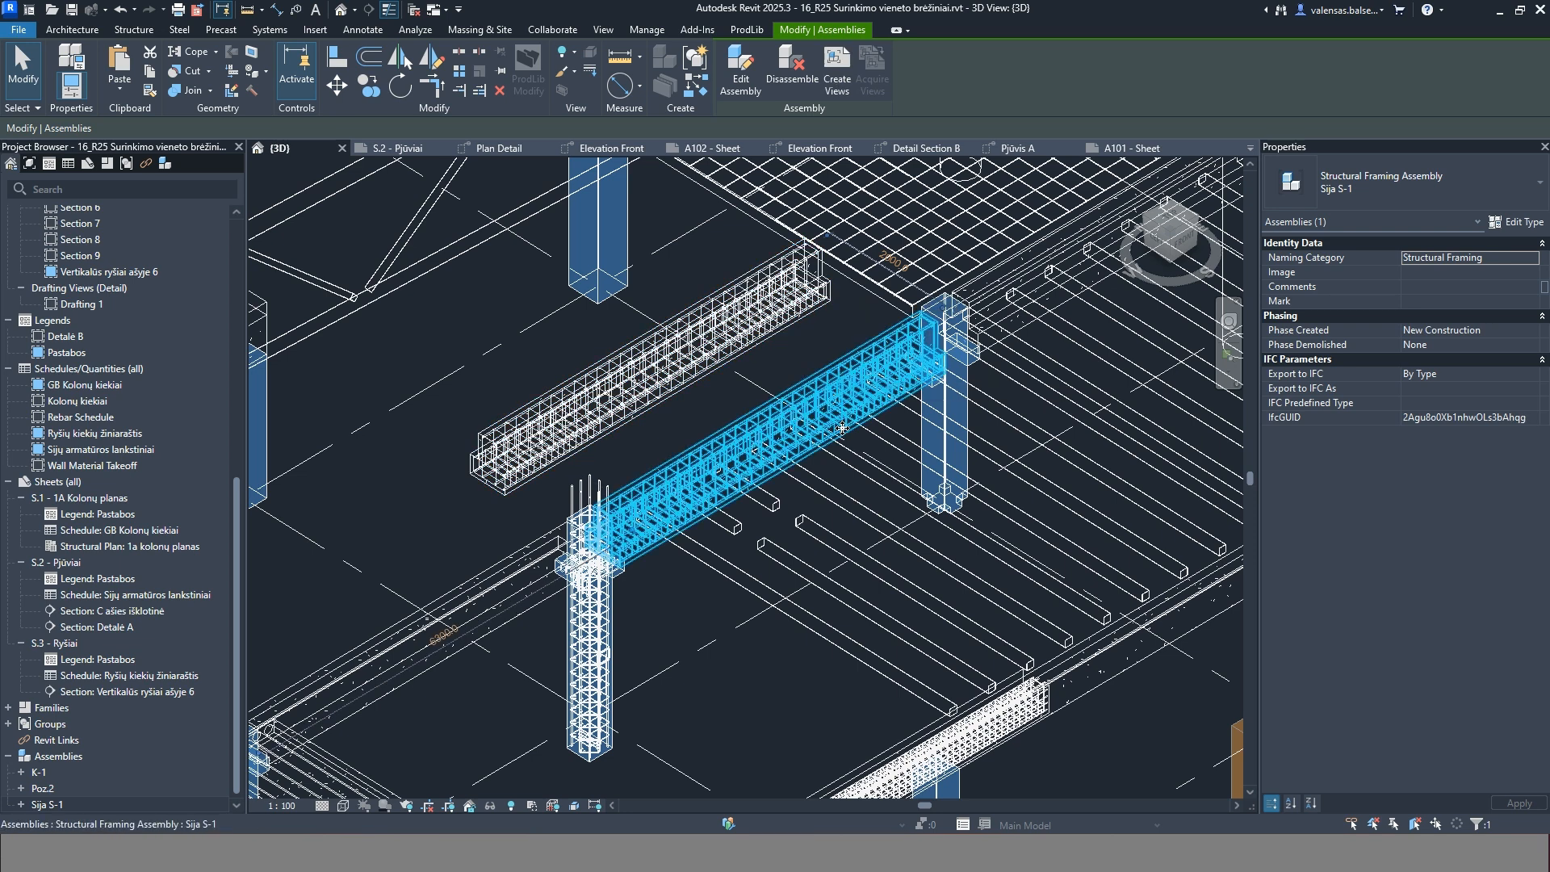
click(741, 342)
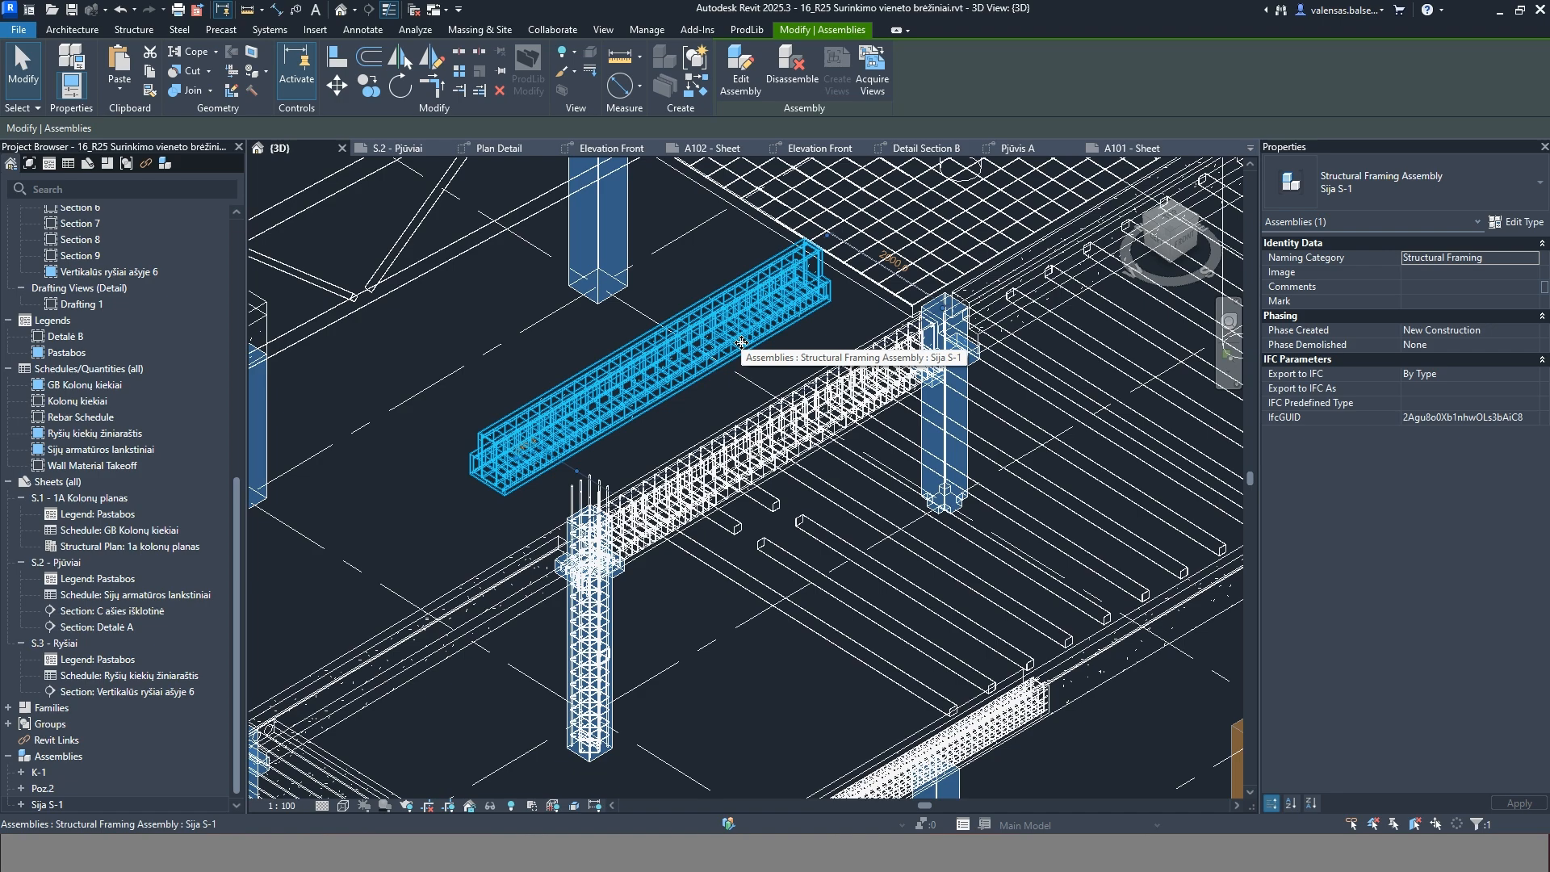
Set the quantity of the 8 500S stirrup set at the copied beam's near end to 31
key(Tab)
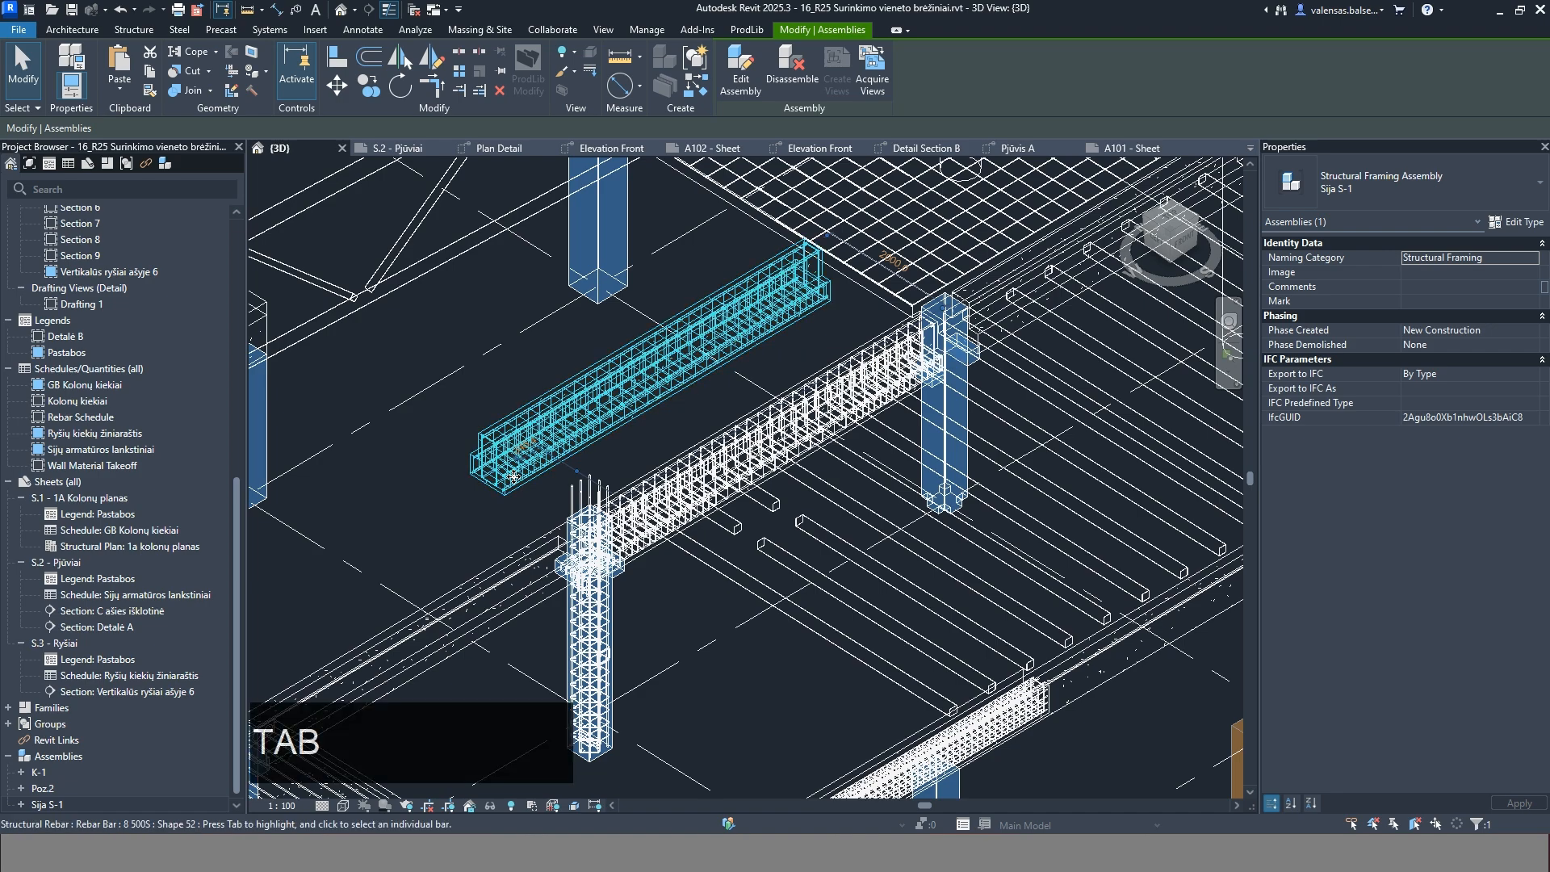
scroll(513, 476, up, 3)
click(502, 484)
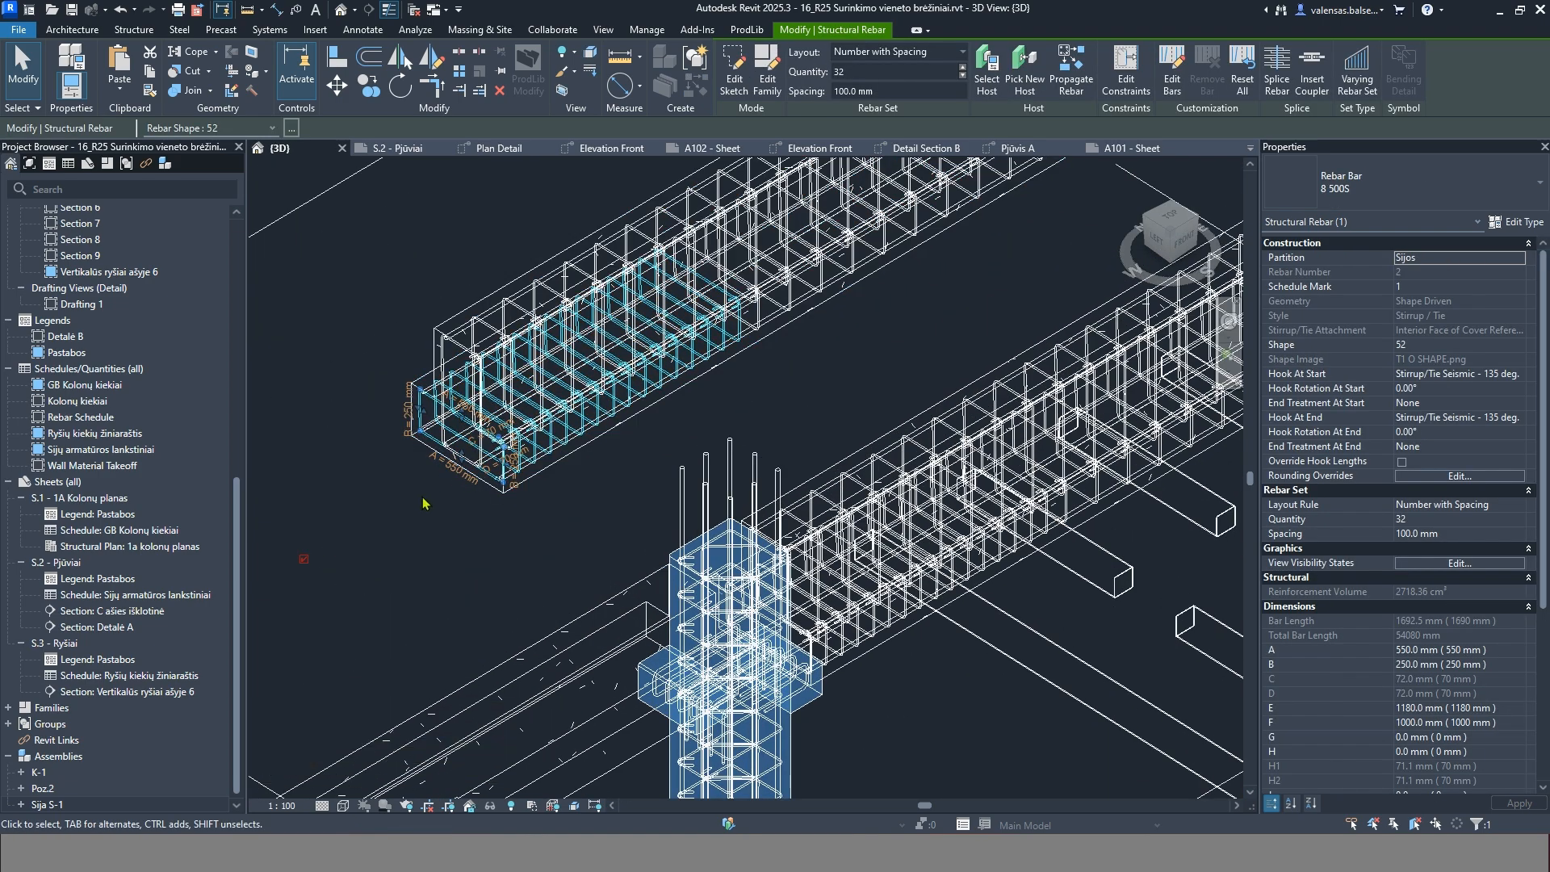
scroll(423, 503, down, 2)
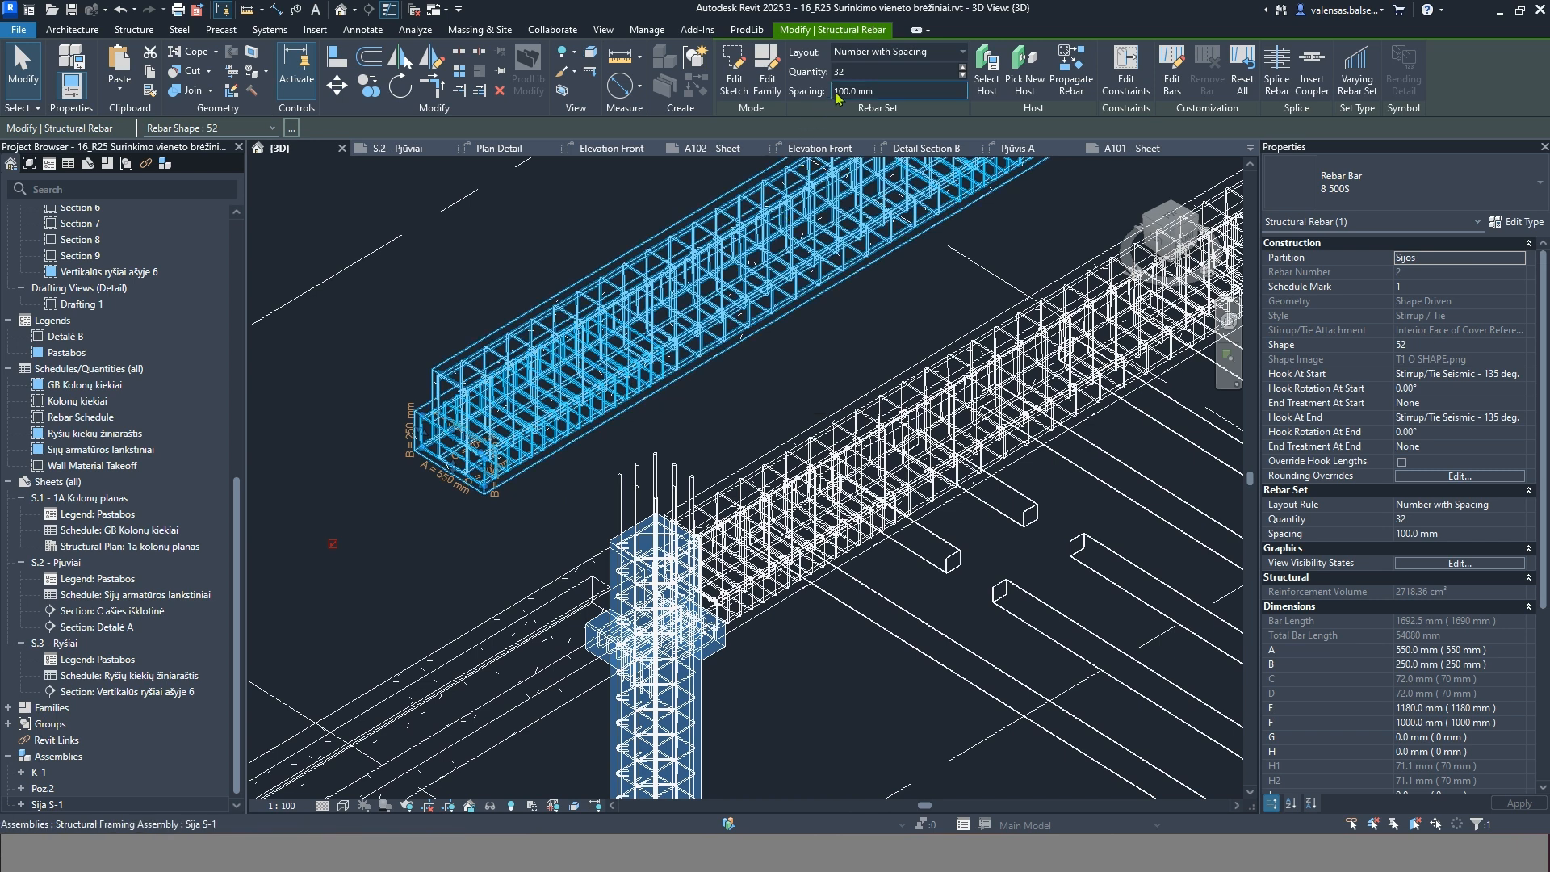
click(963, 77)
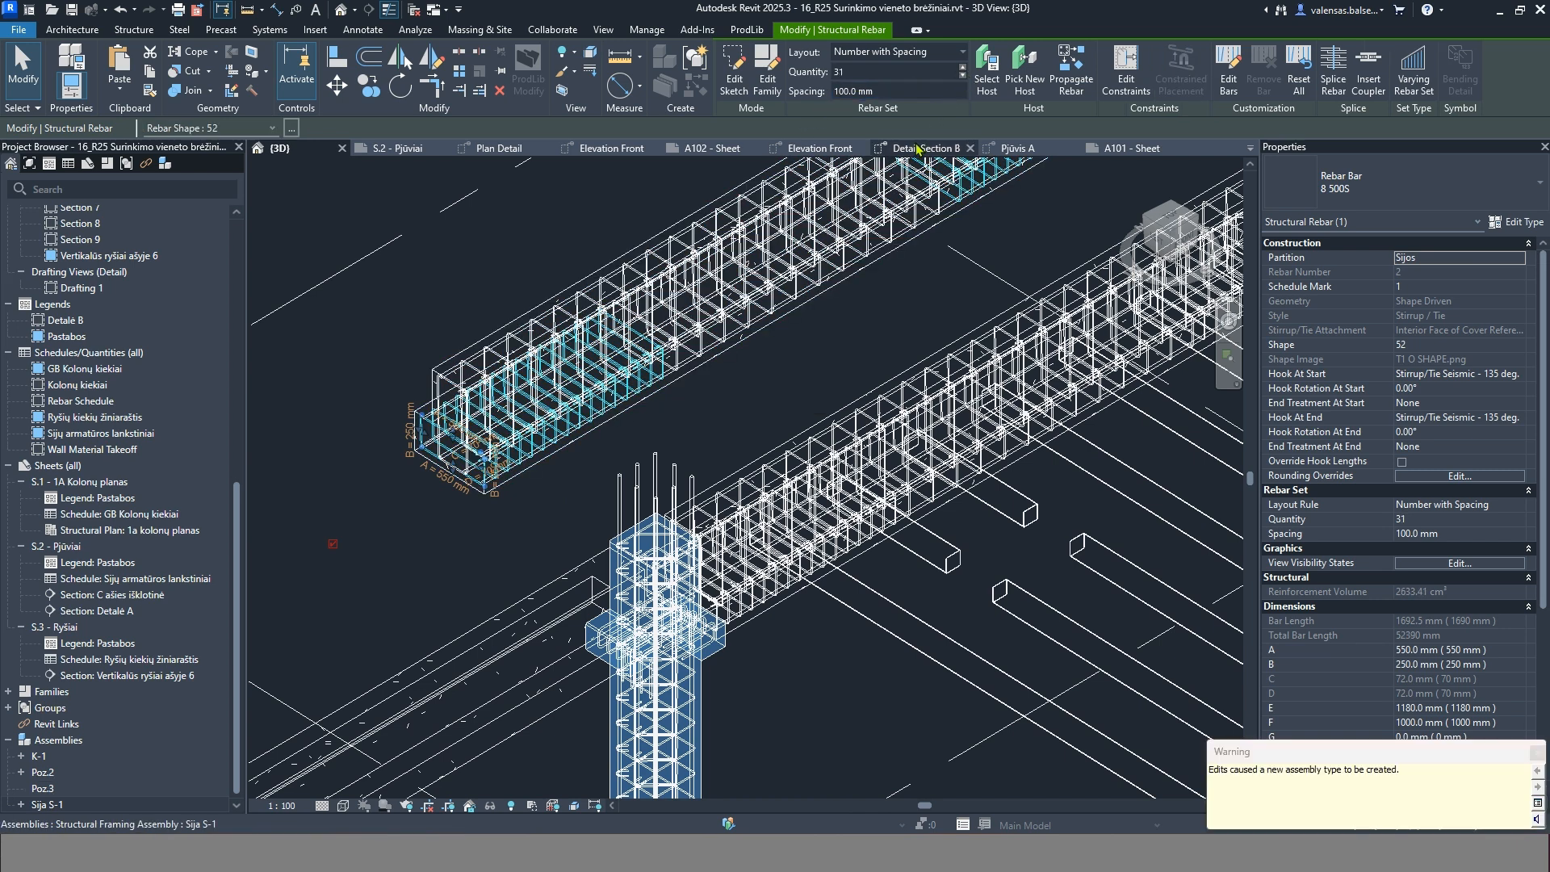
drag(1405, 772, 1207, 770)
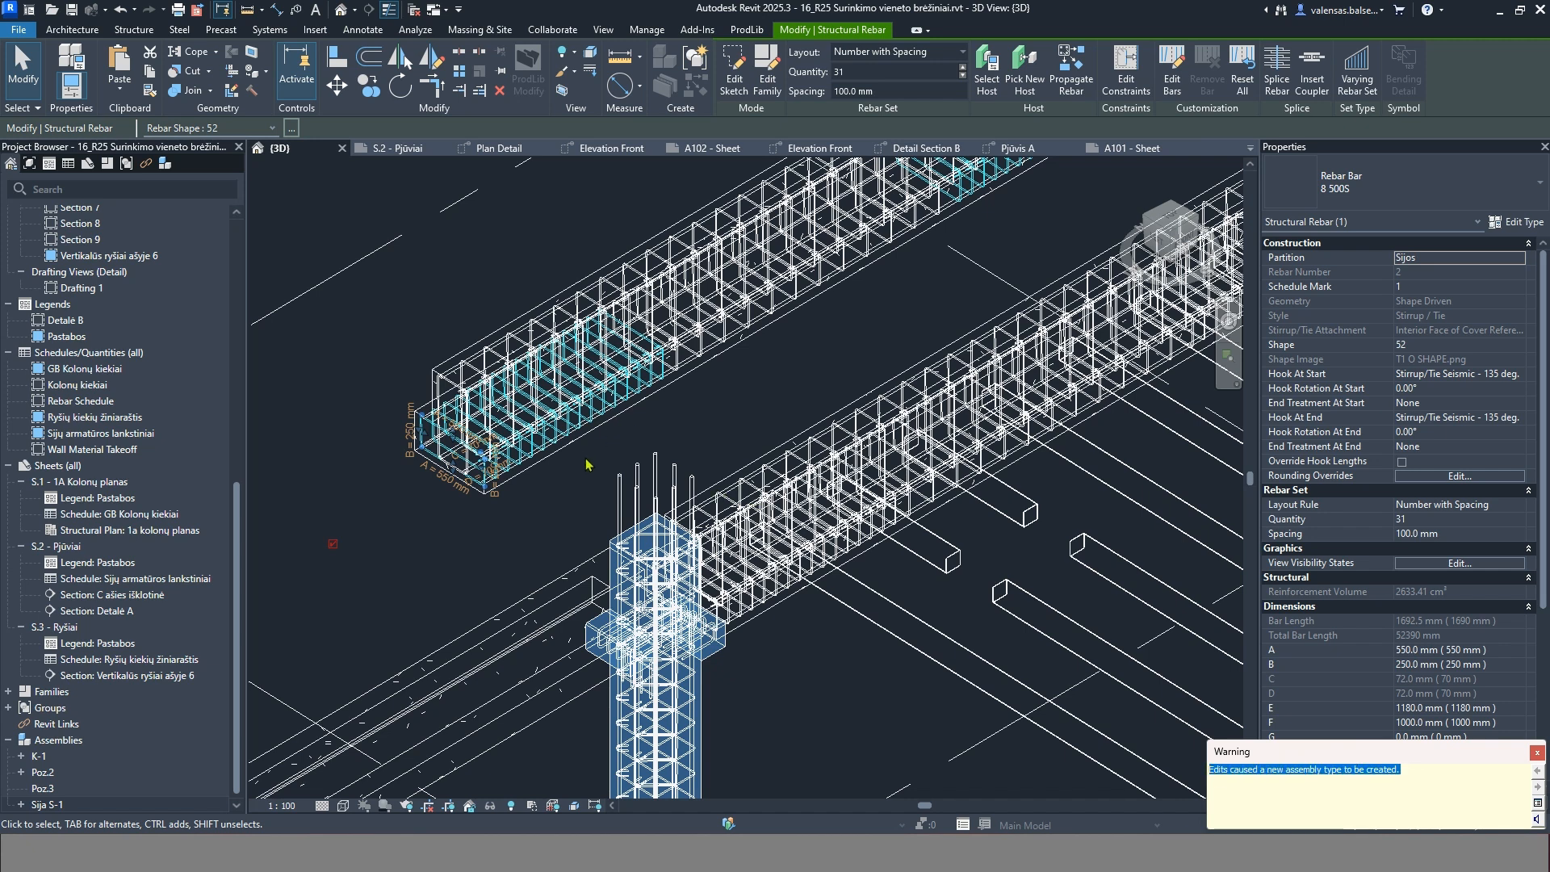
Rename the copied beam's assembly type from Poz.3 to Sija S-2
click(505, 541)
click(489, 483)
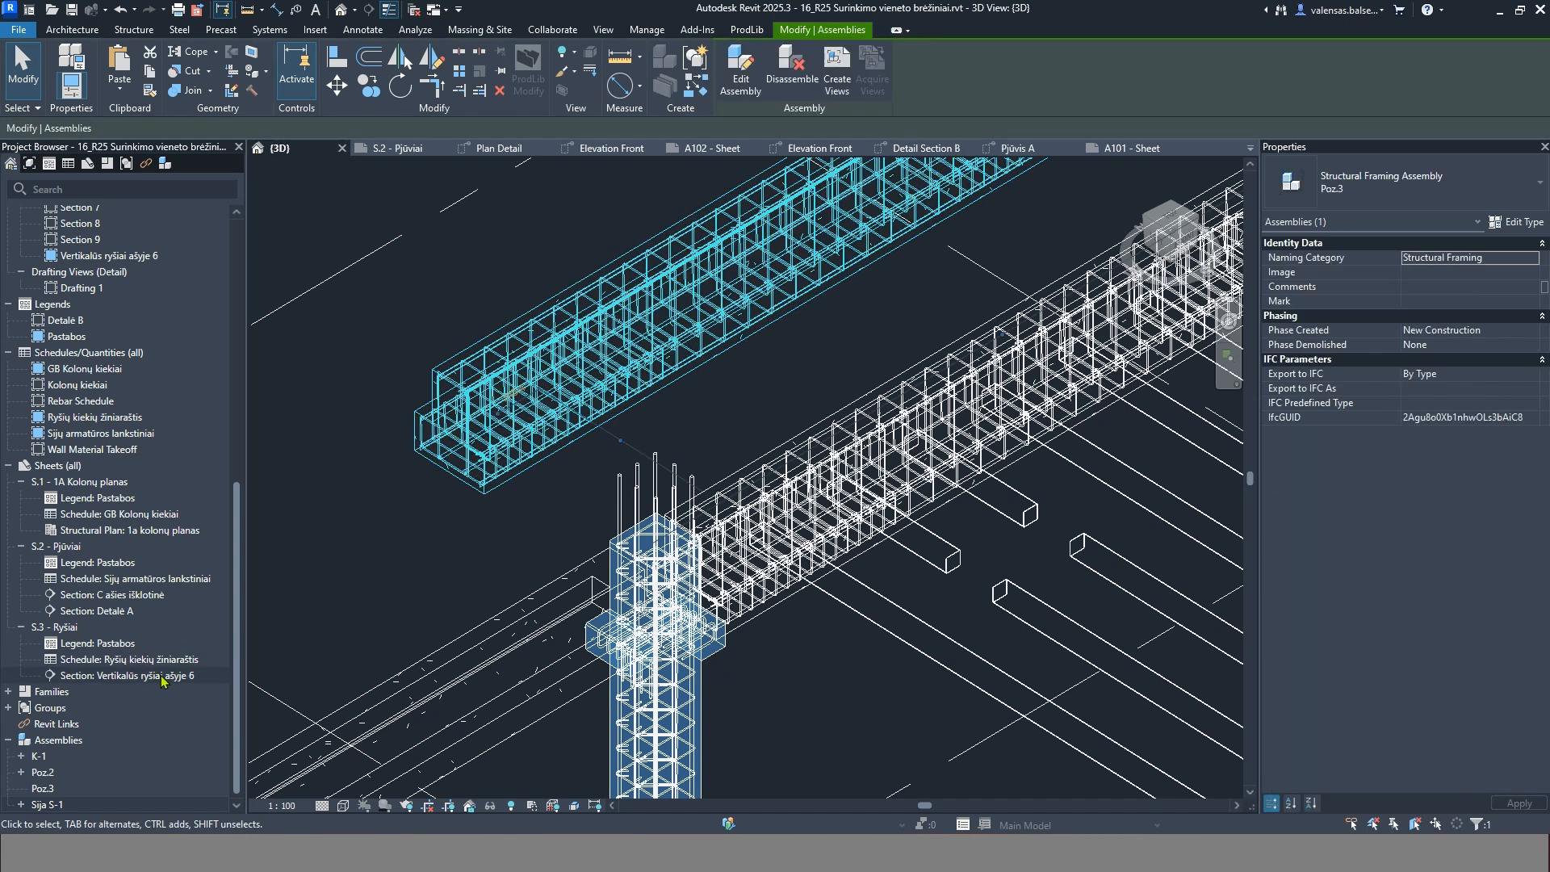
click(77, 787)
click(518, 494)
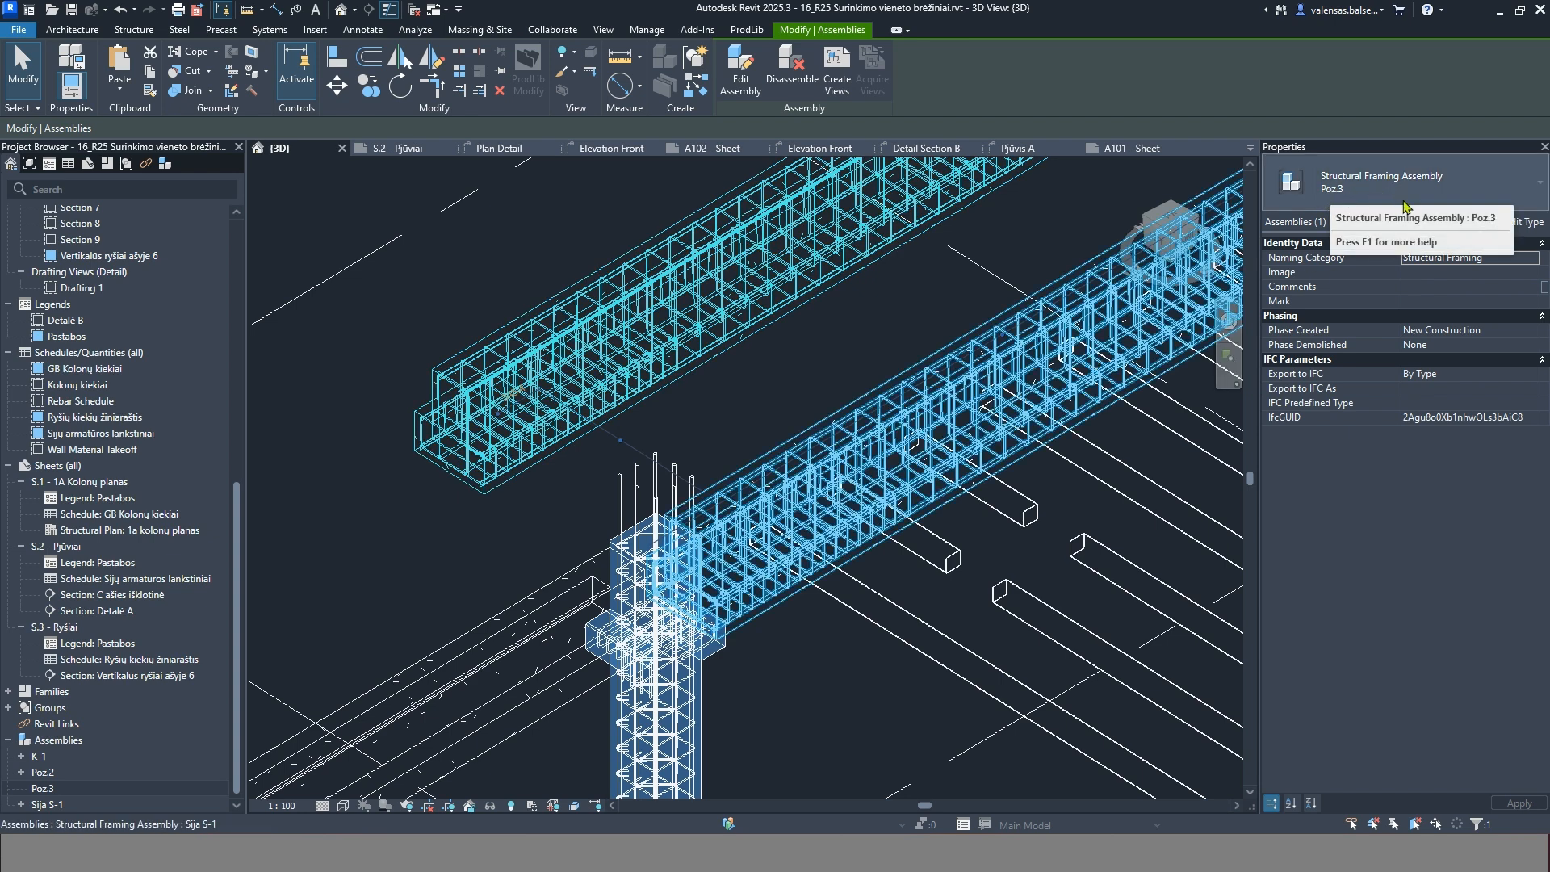
click(1505, 221)
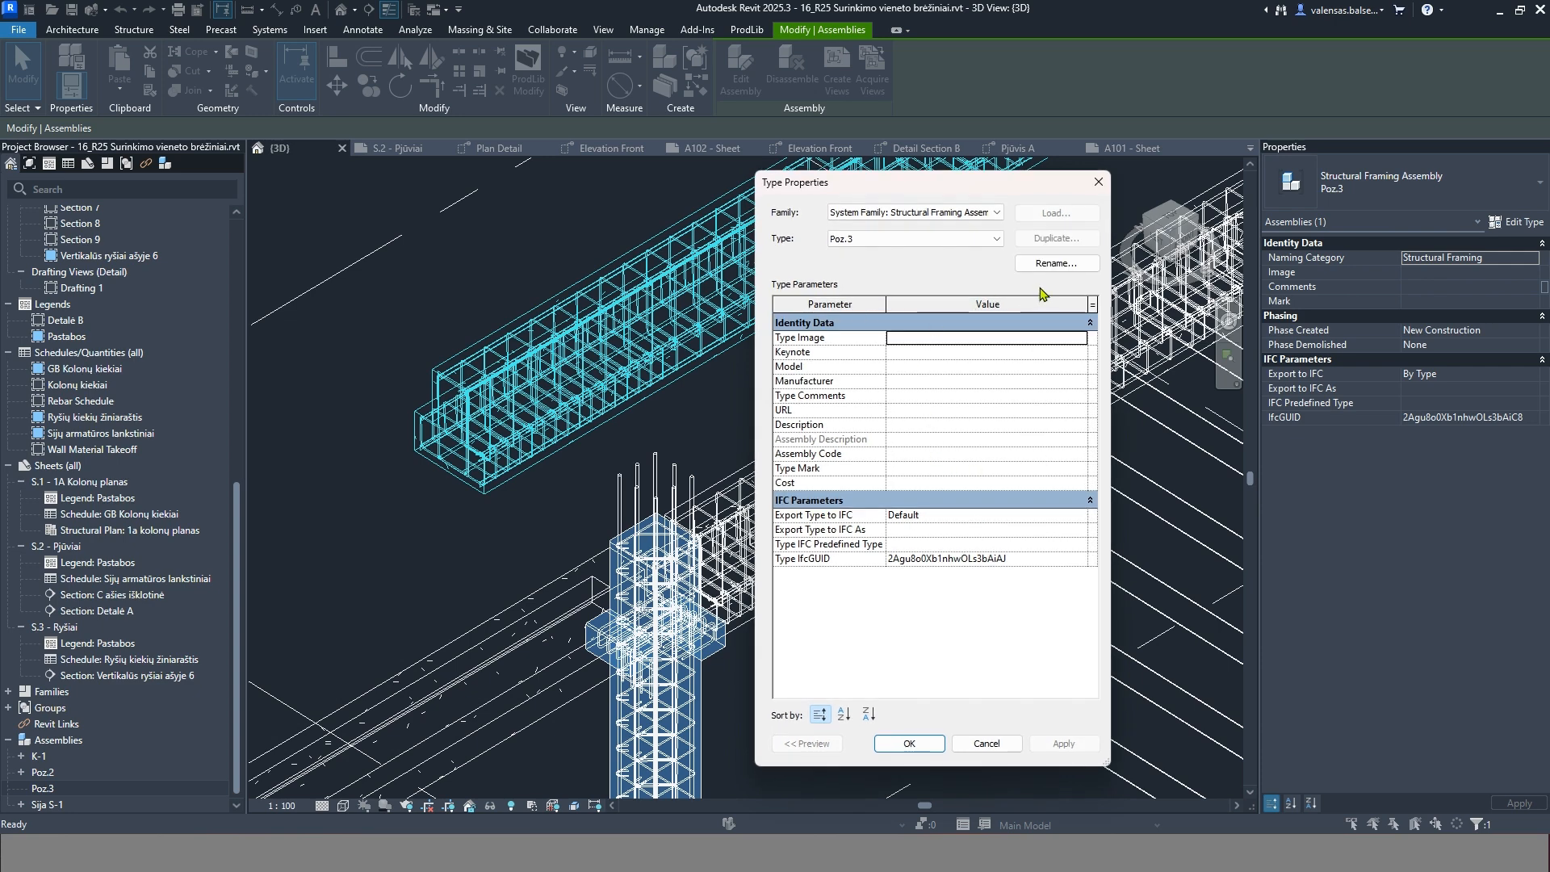
click(1049, 264)
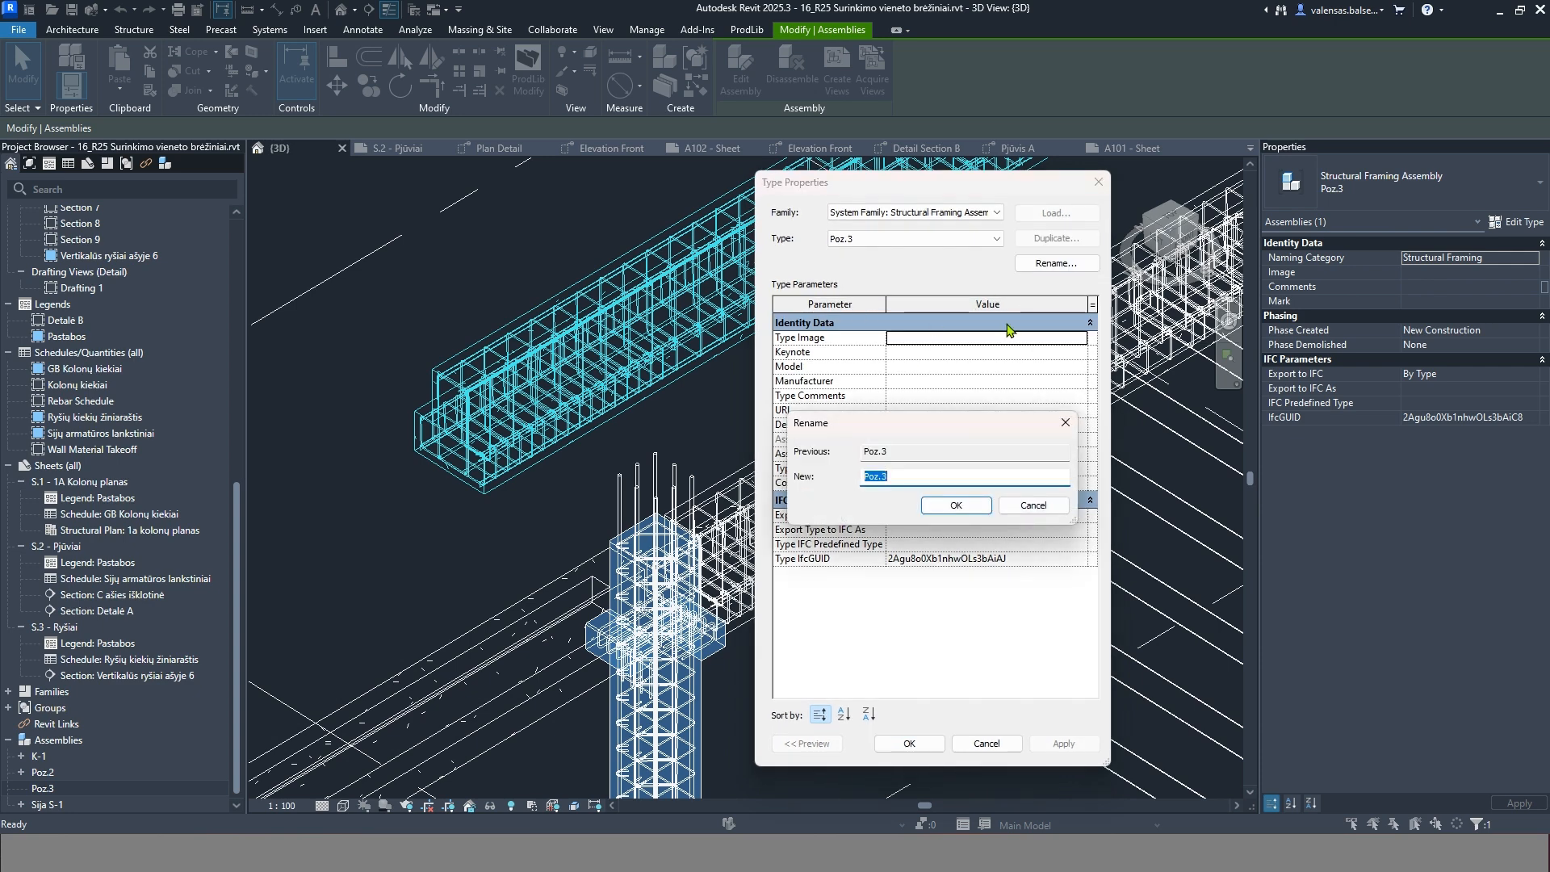
text(Sijar)
key(BackSpace)
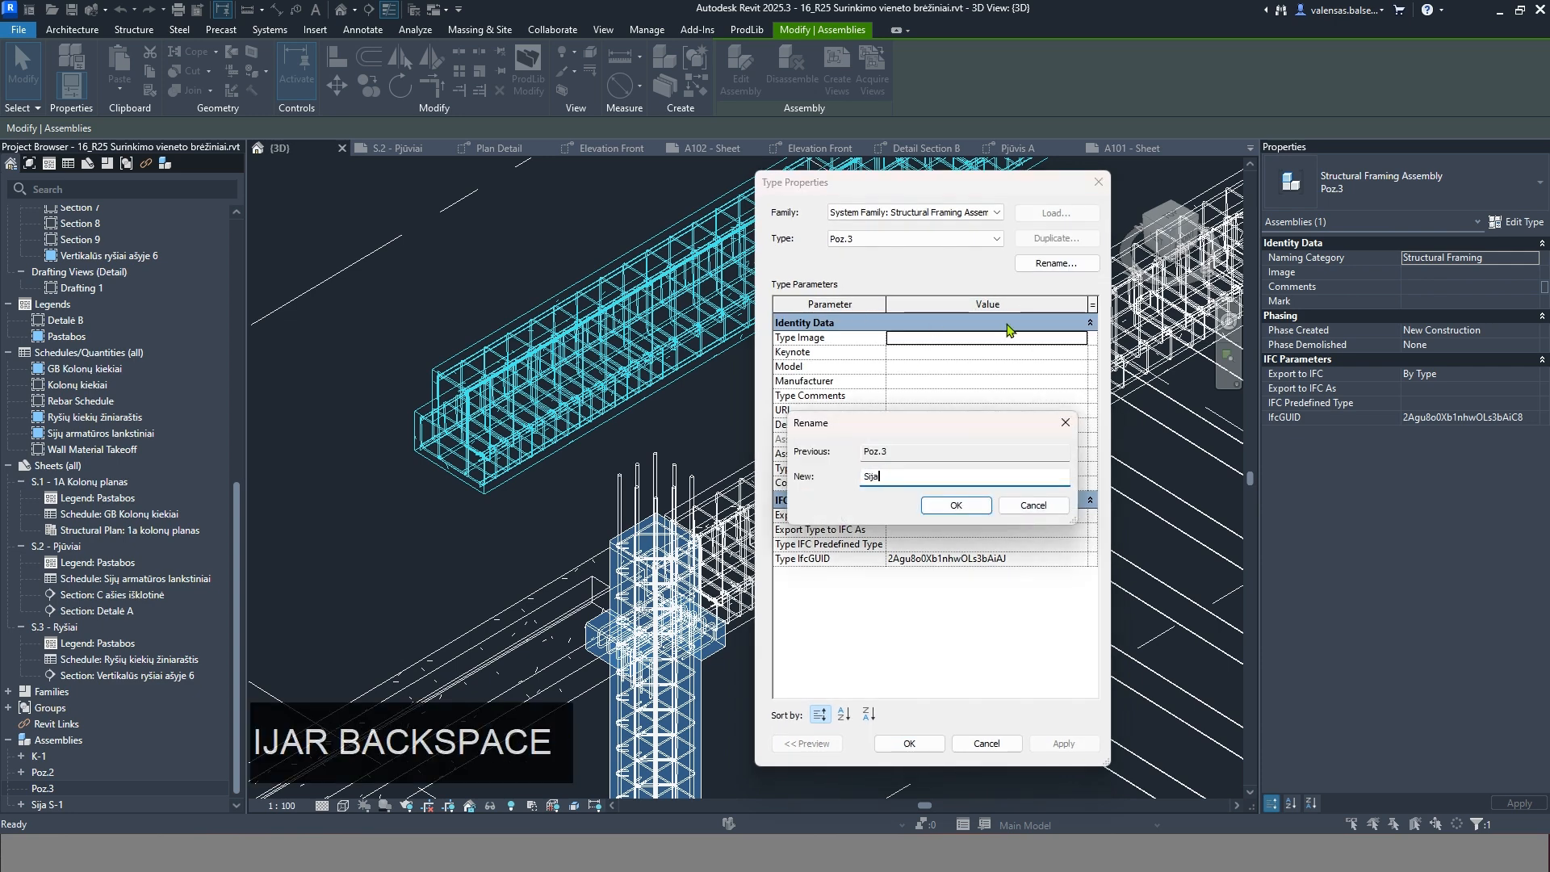
text(AS)
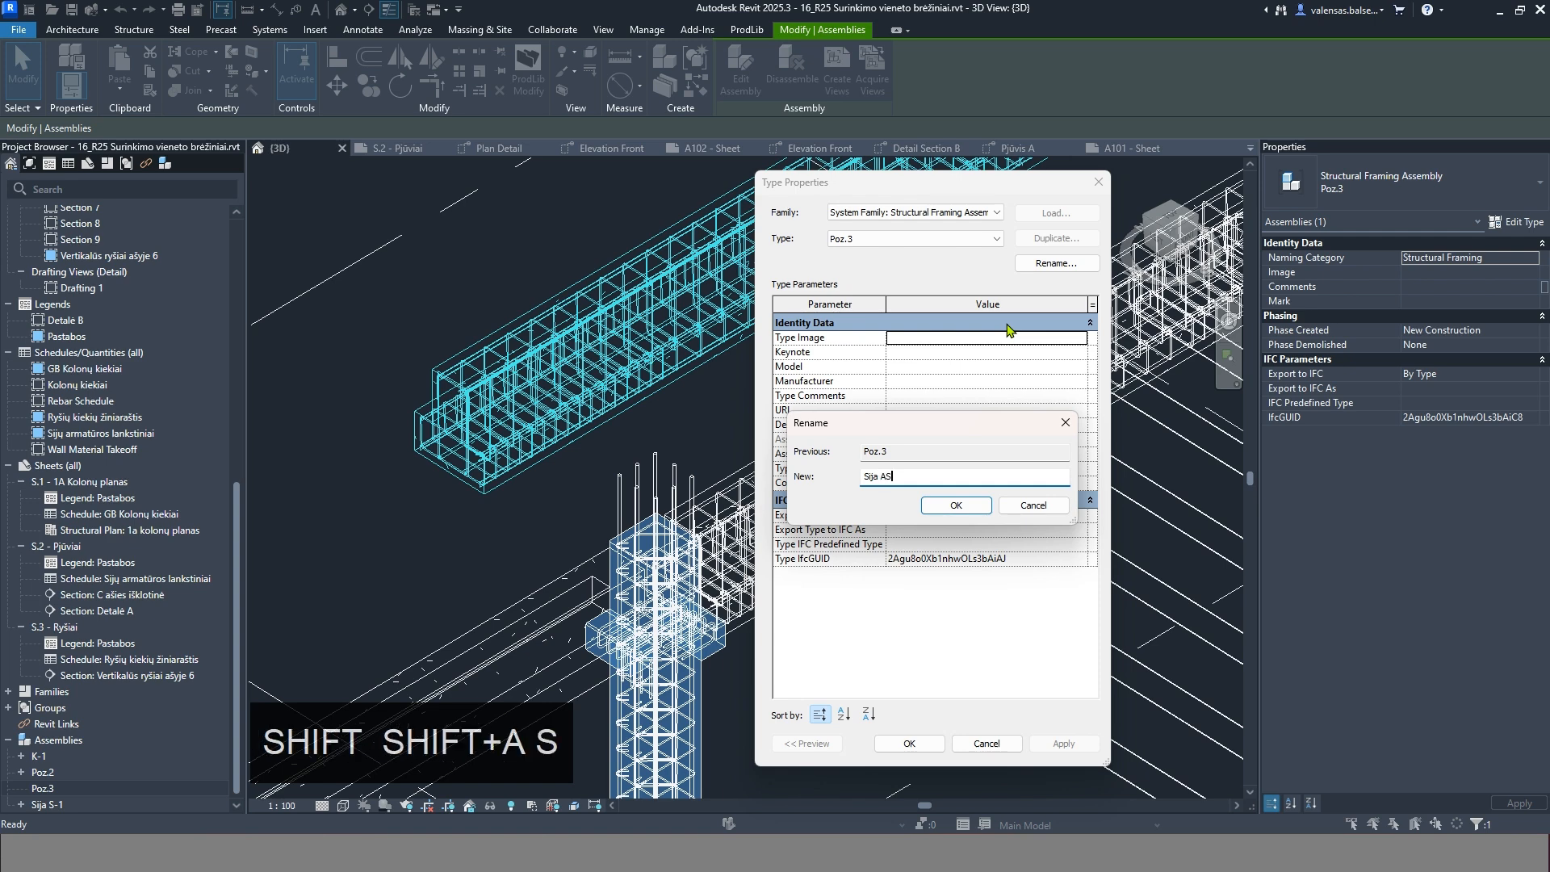
key(BackSpace)
key(BackSpace)
text(S-2)
key(Return)
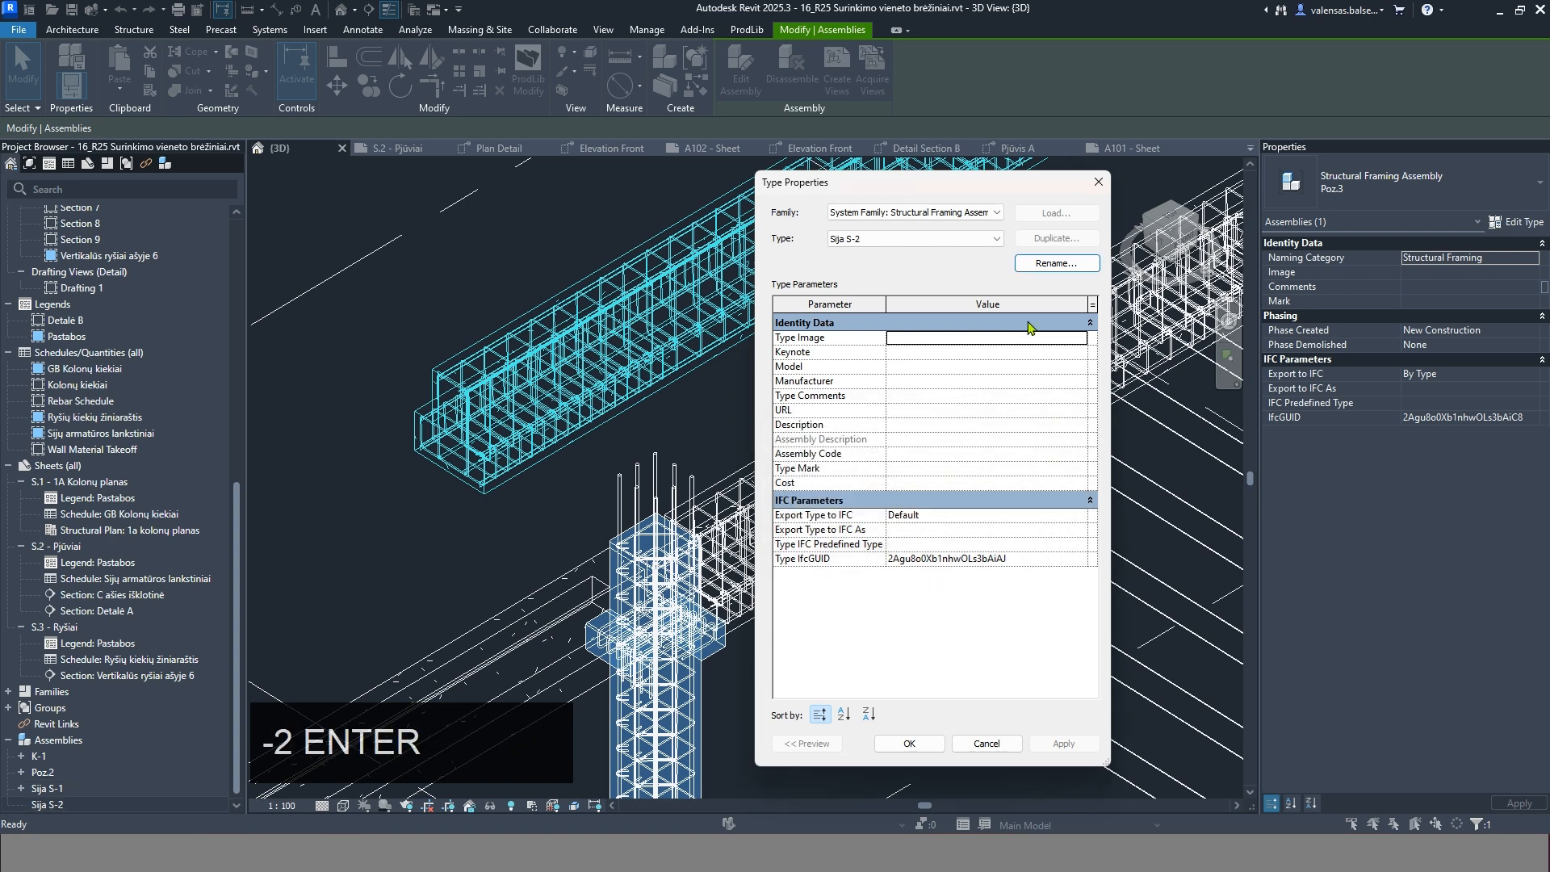
click(909, 742)
click(745, 372)
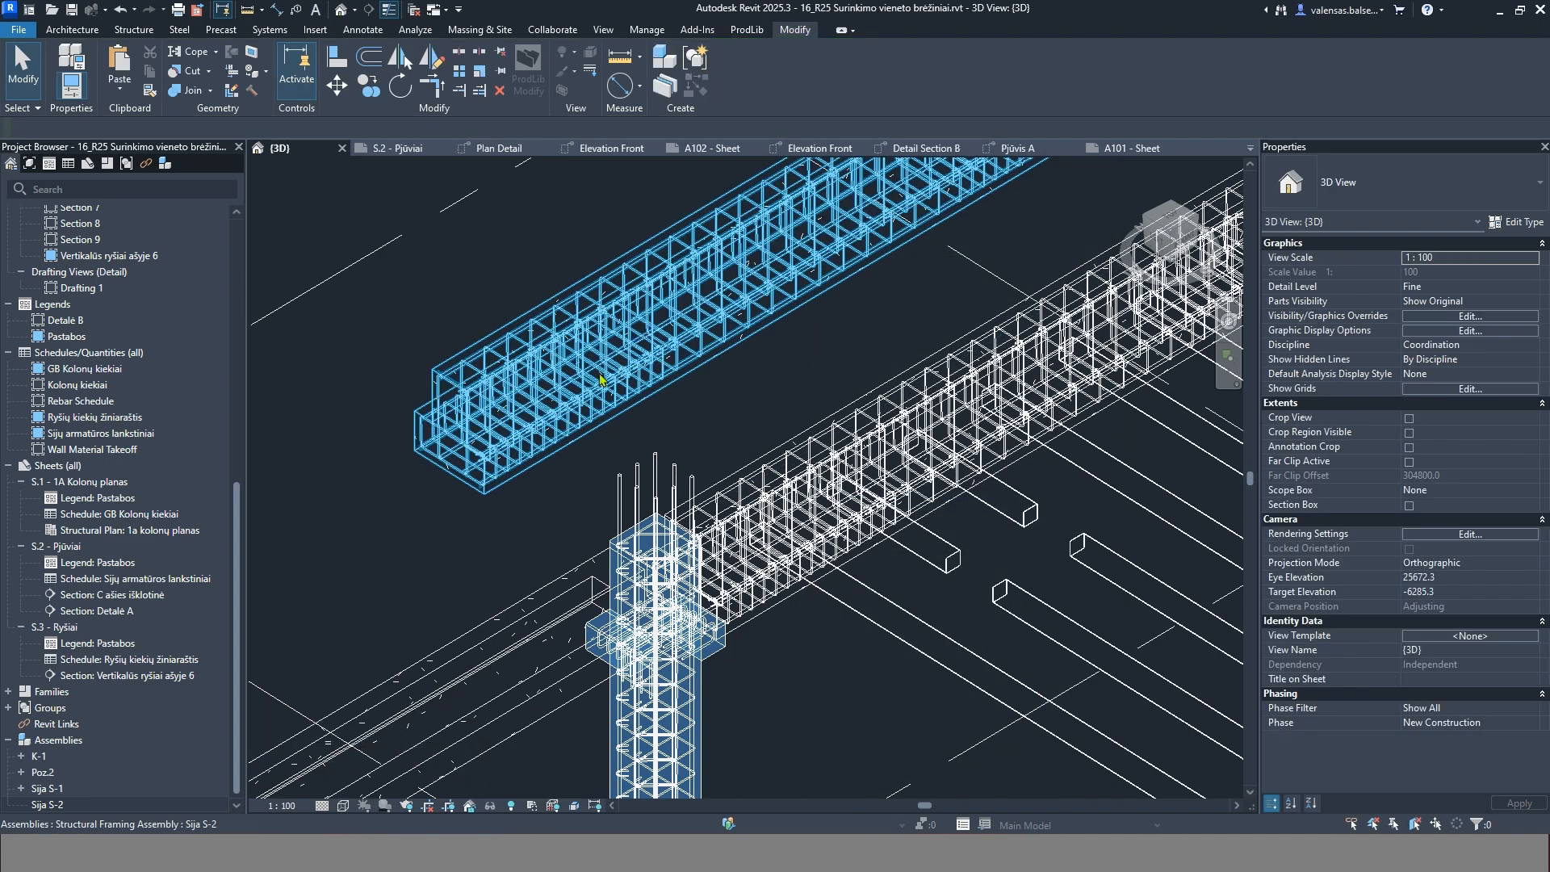
Select the Sija S-2 and Sija S-1 beams in turn to compare their assembly types in the 3D view
scroll(601, 380, down, 2)
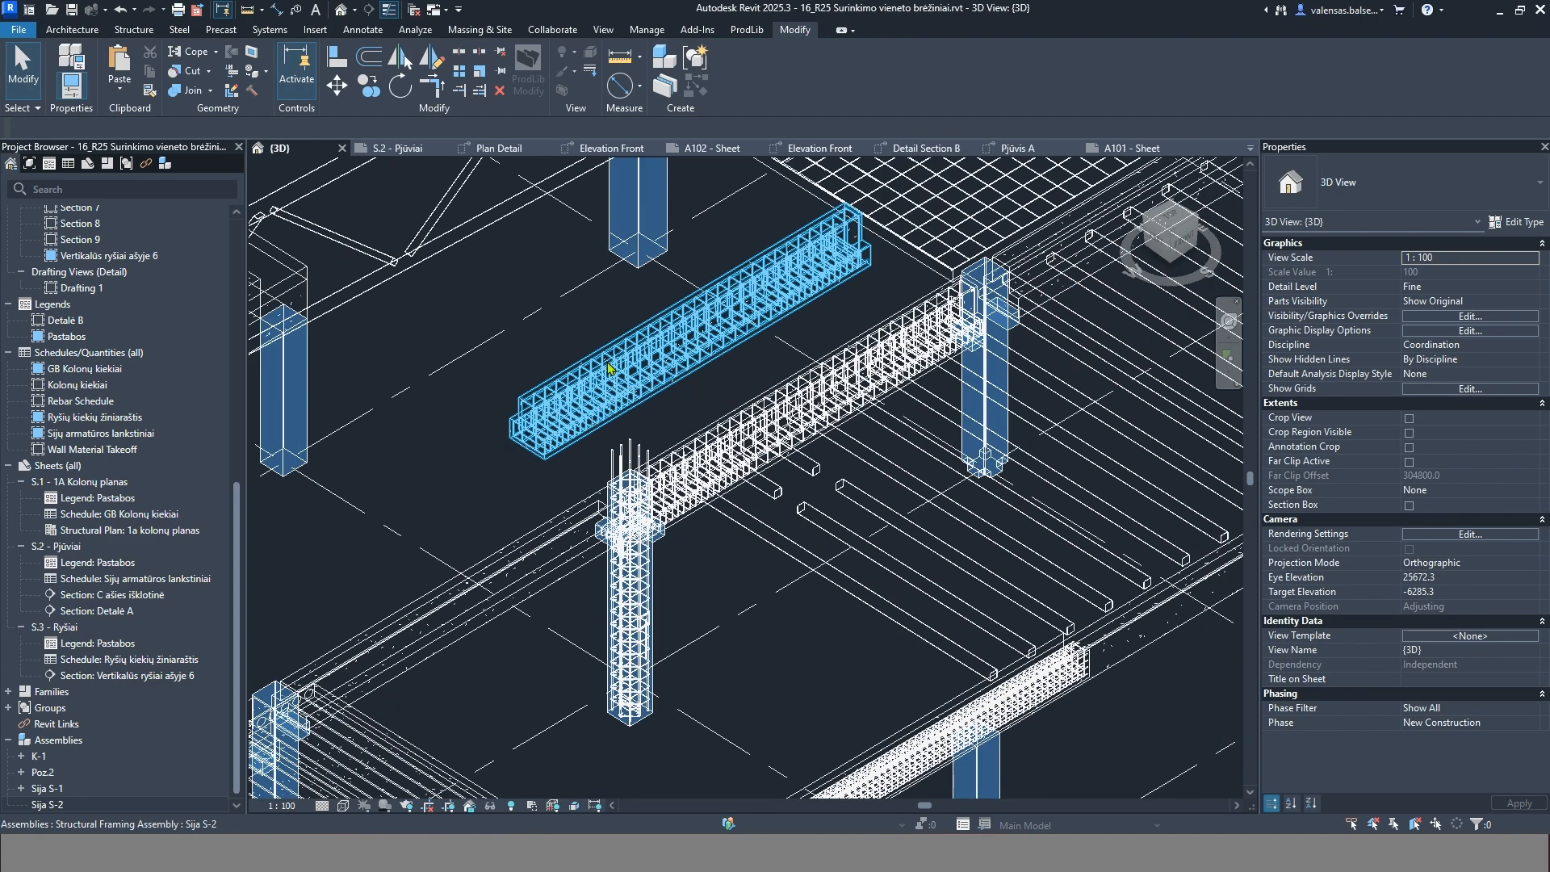
middle_drag(661, 388, 690, 481)
click(675, 449)
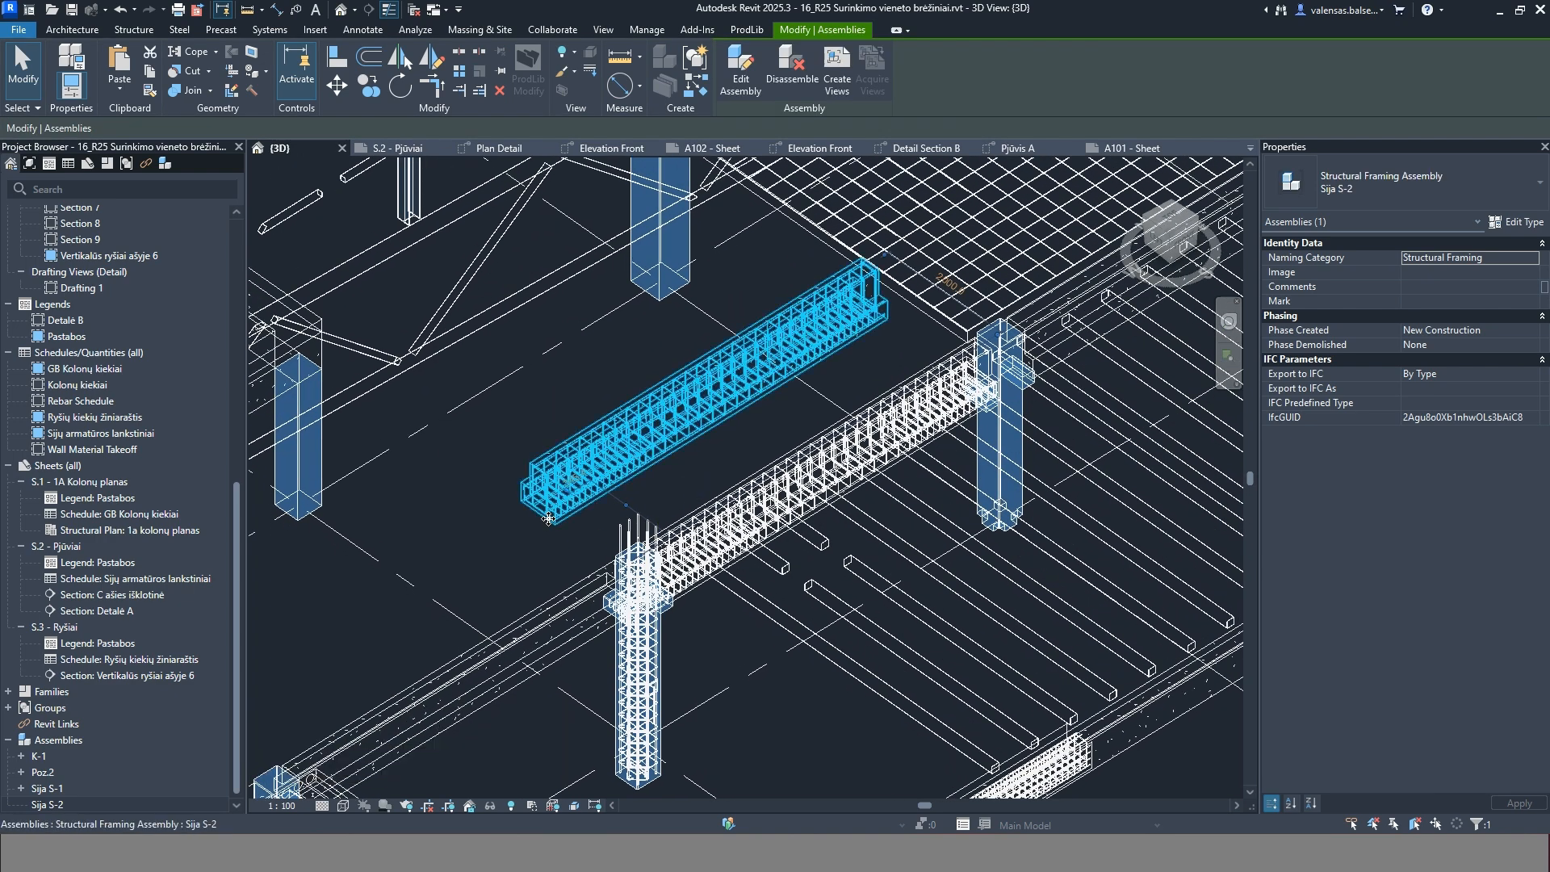
scroll(559, 522, up, 2)
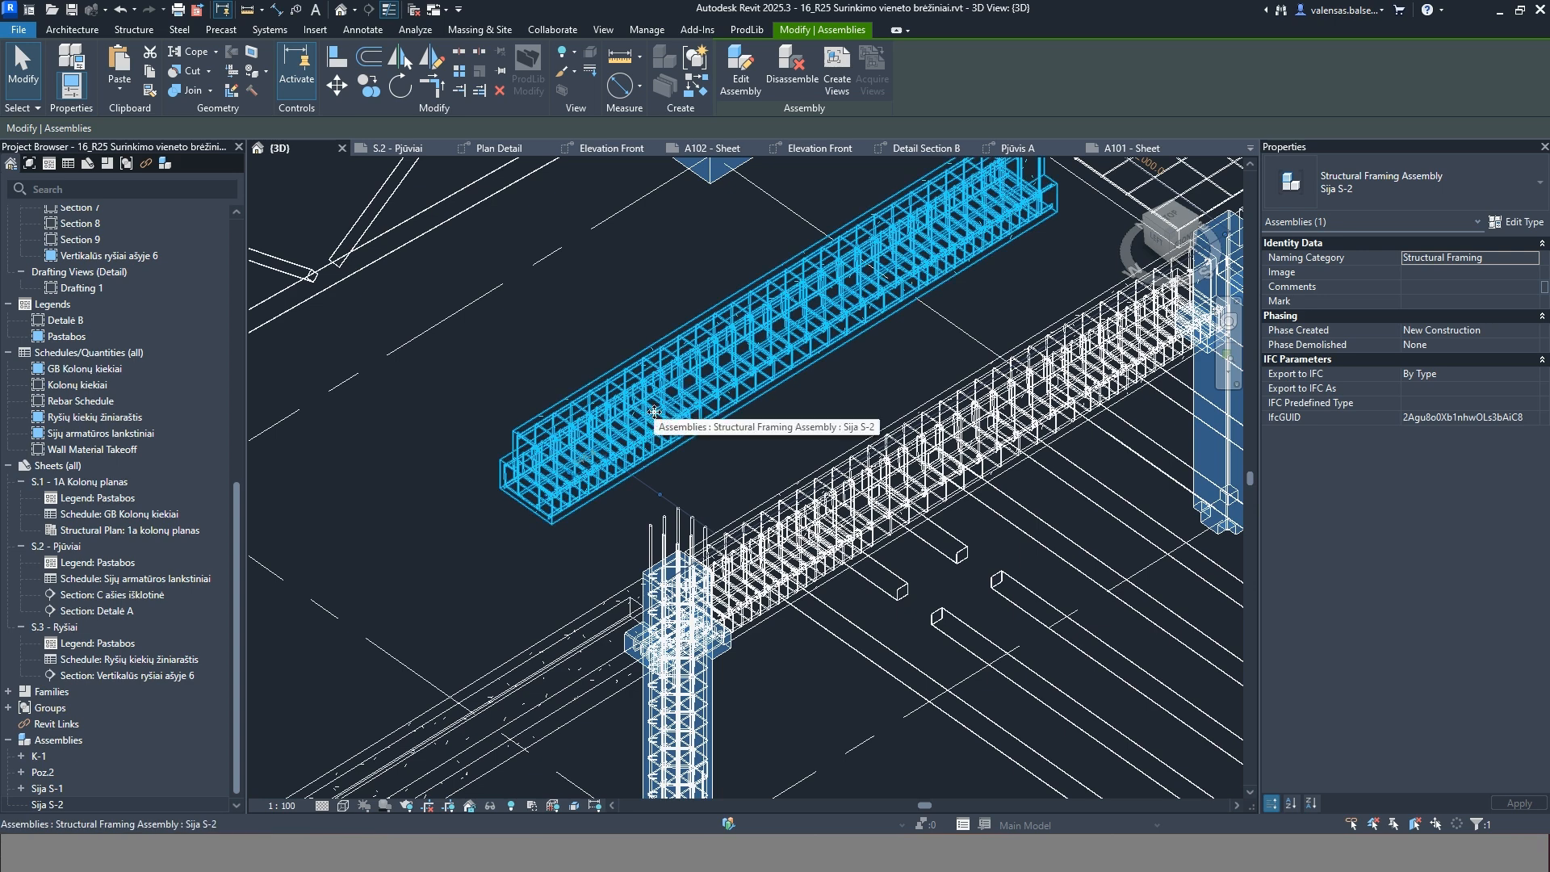
click(640, 432)
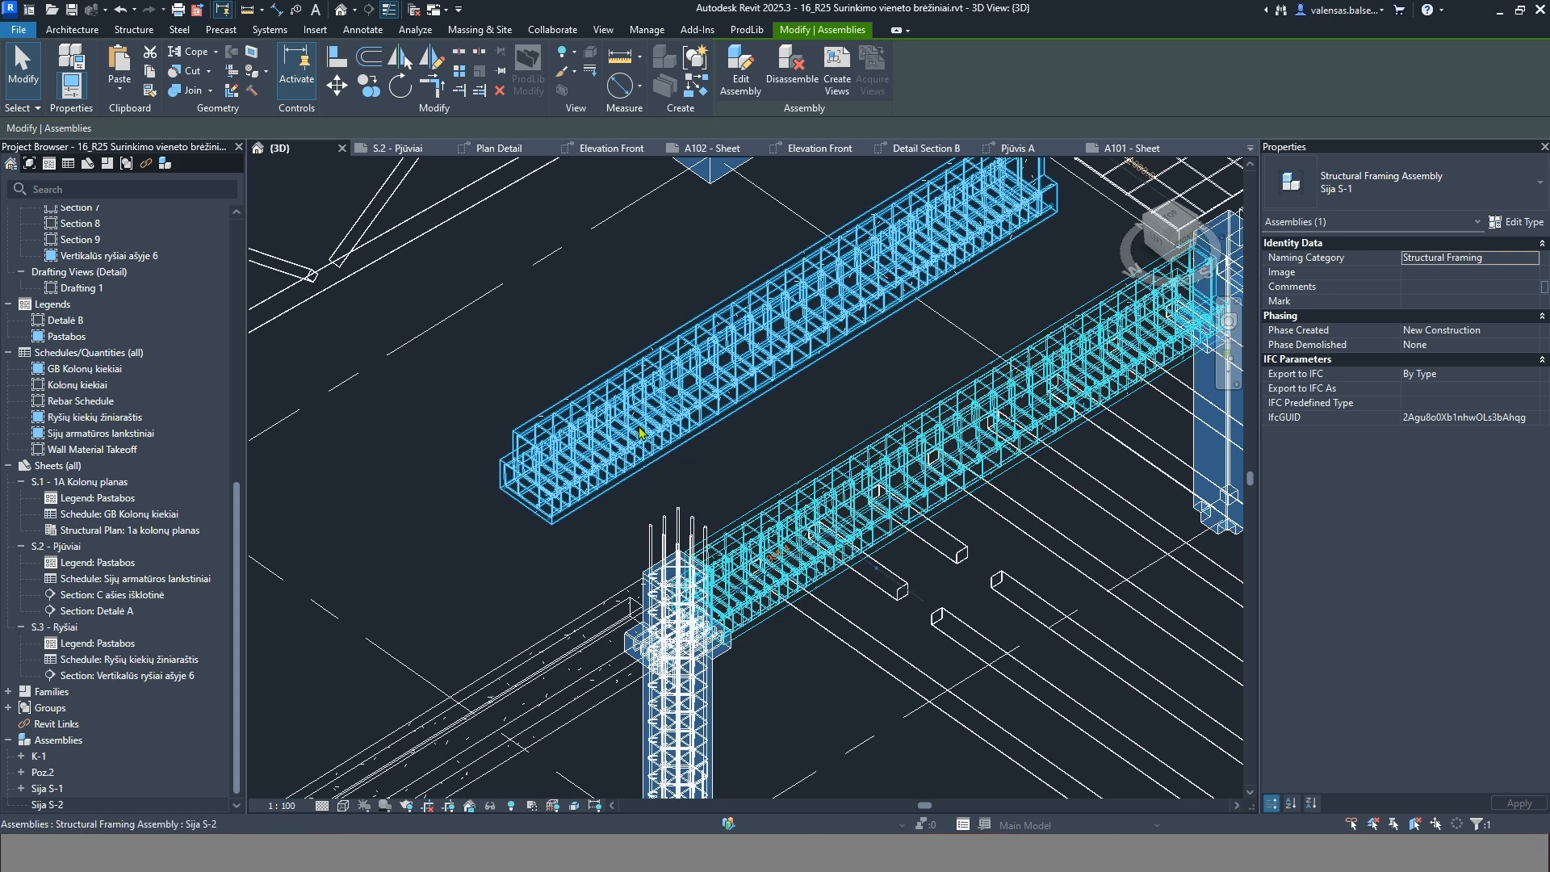
shift+middle_drag(640, 433, 756, 483)
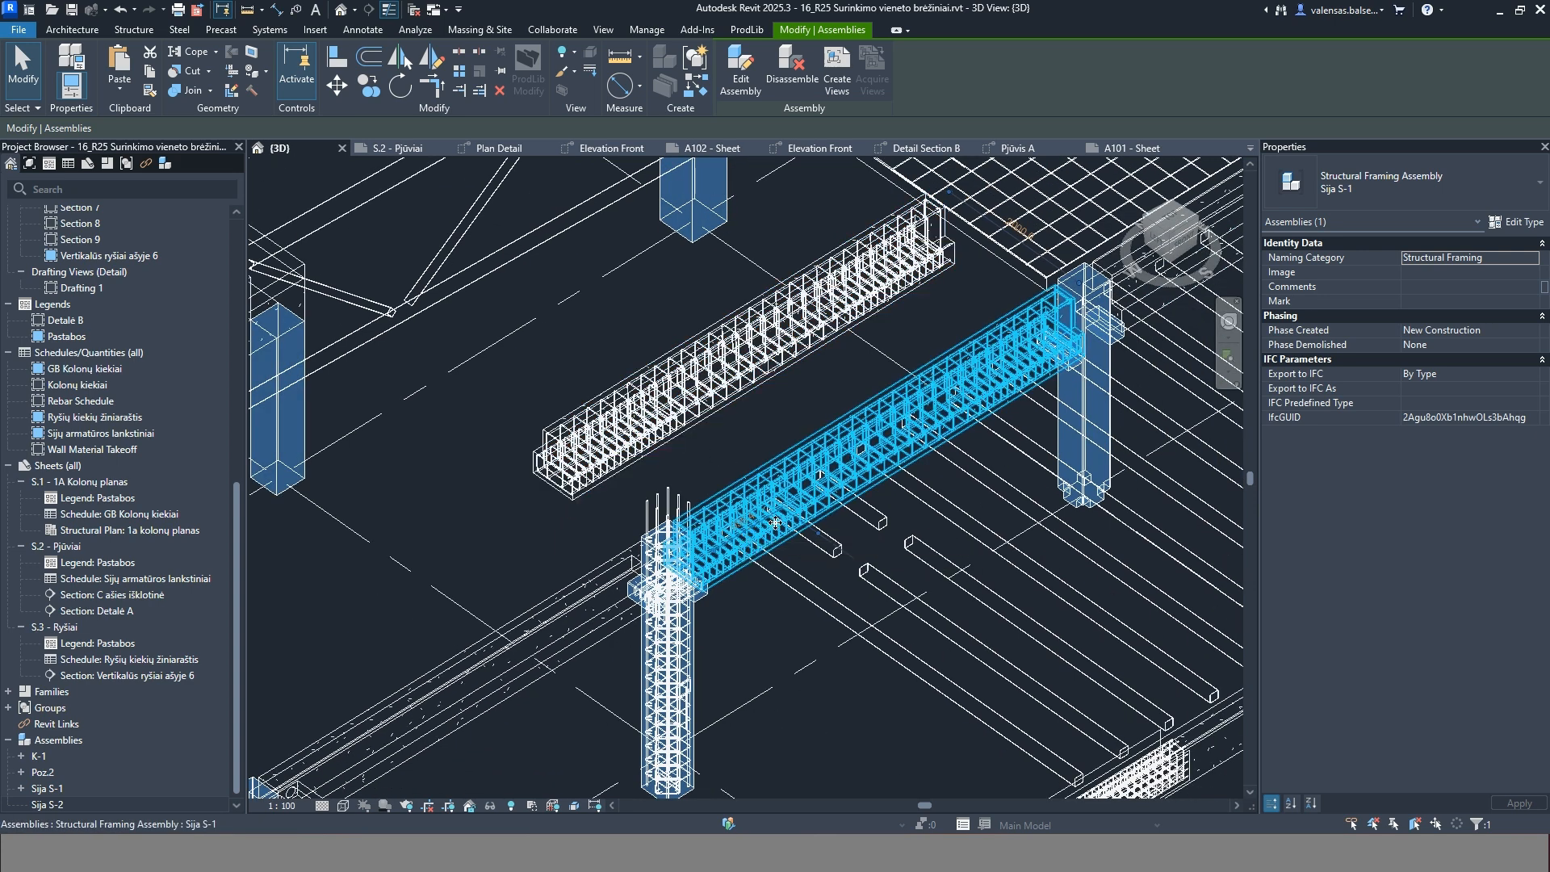
click(656, 454)
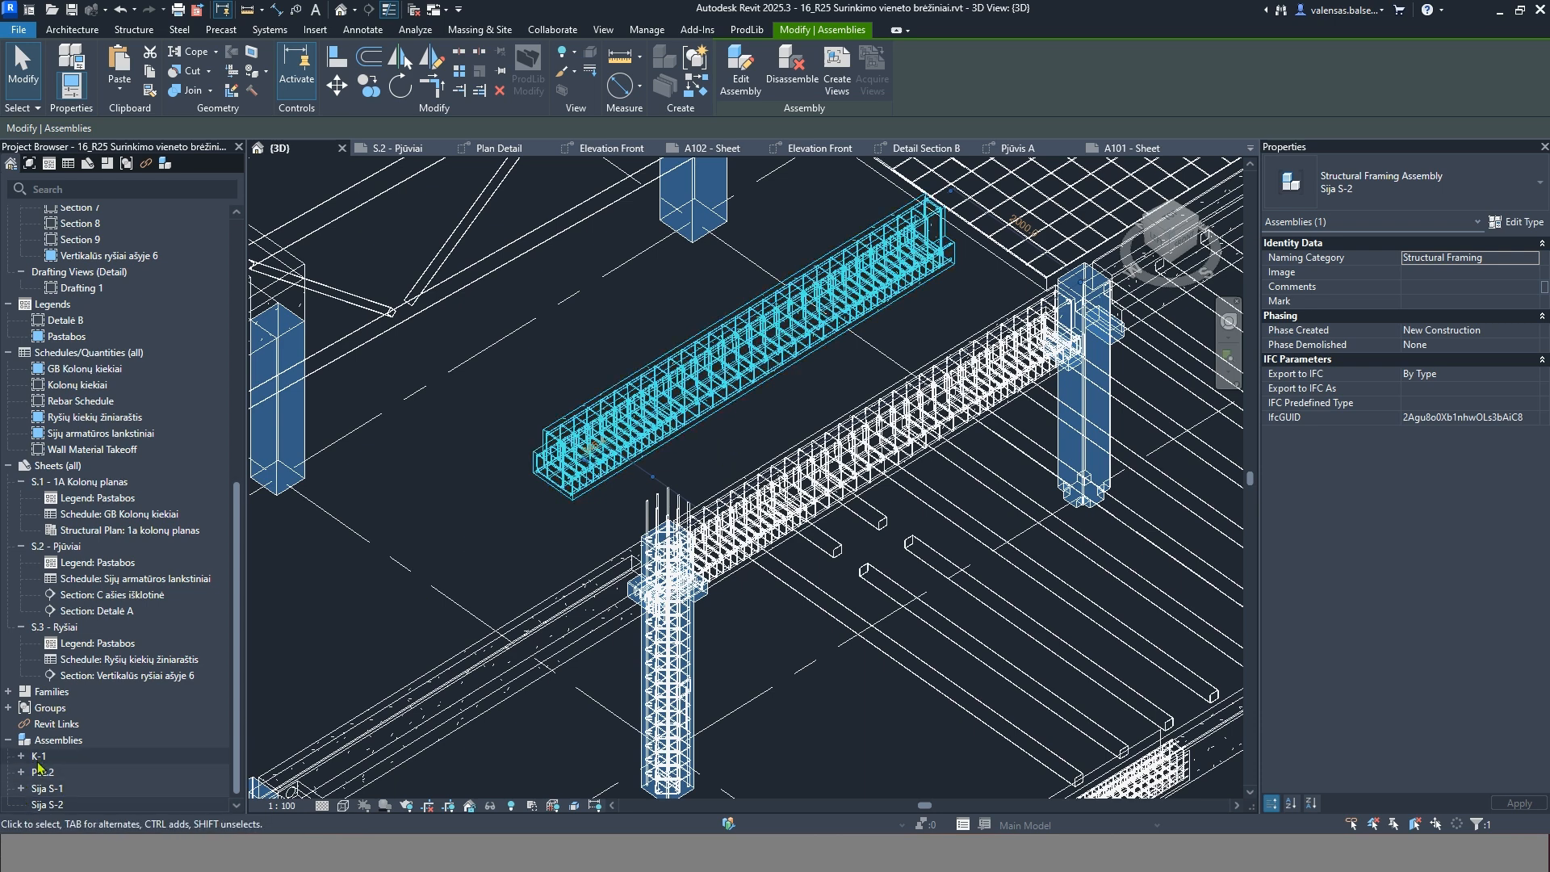
Examine the commands available for the Sija S-2 assembly in the Project Browser, including Create Assembly Views
right_click(46, 804)
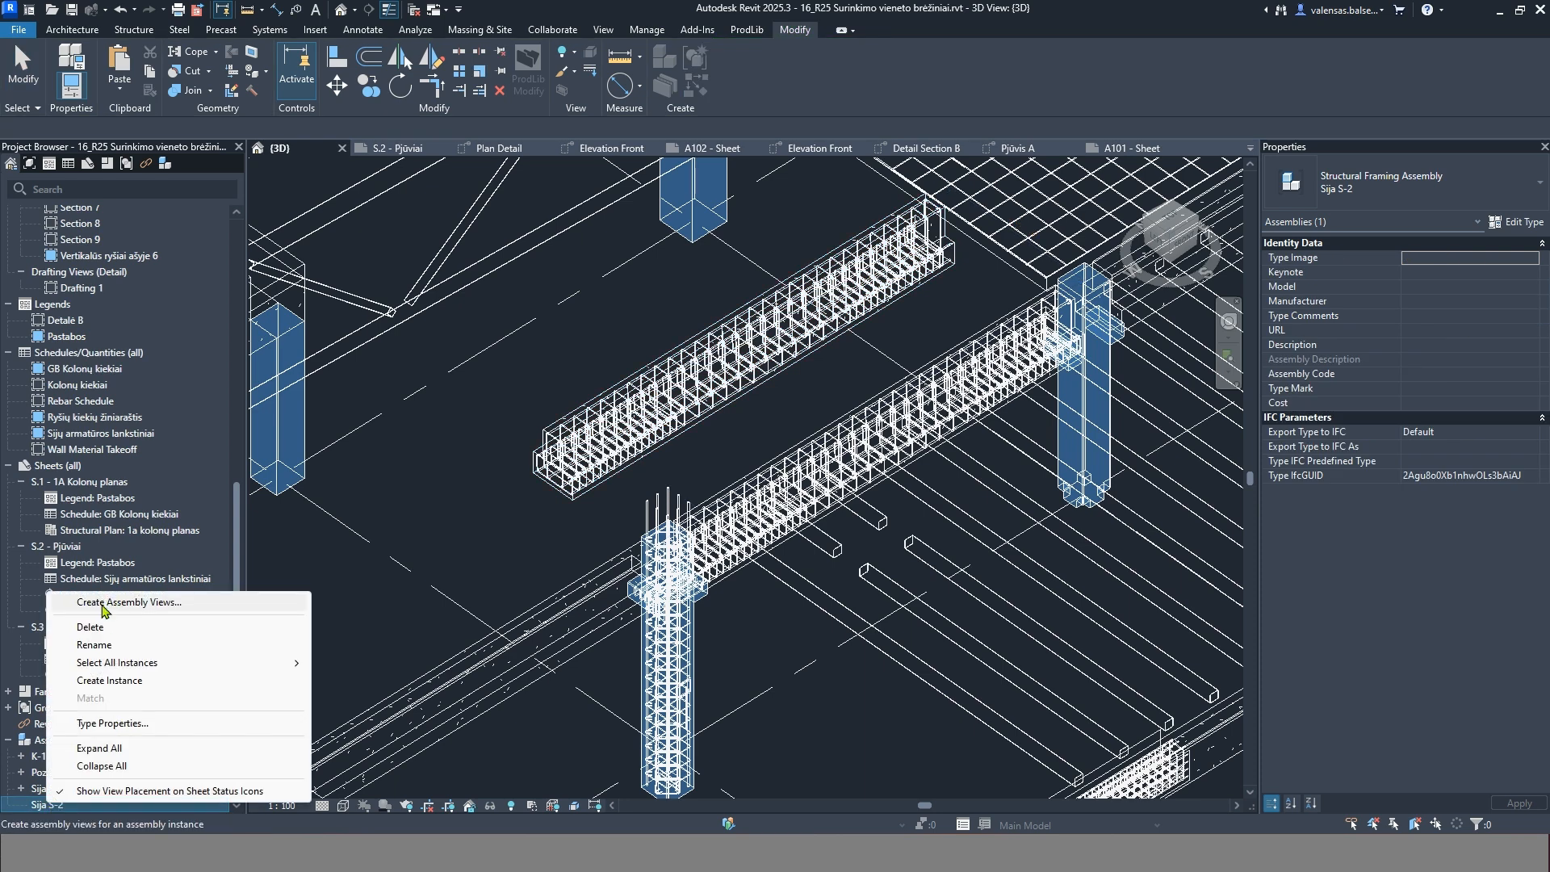
click(421, 511)
click(423, 513)
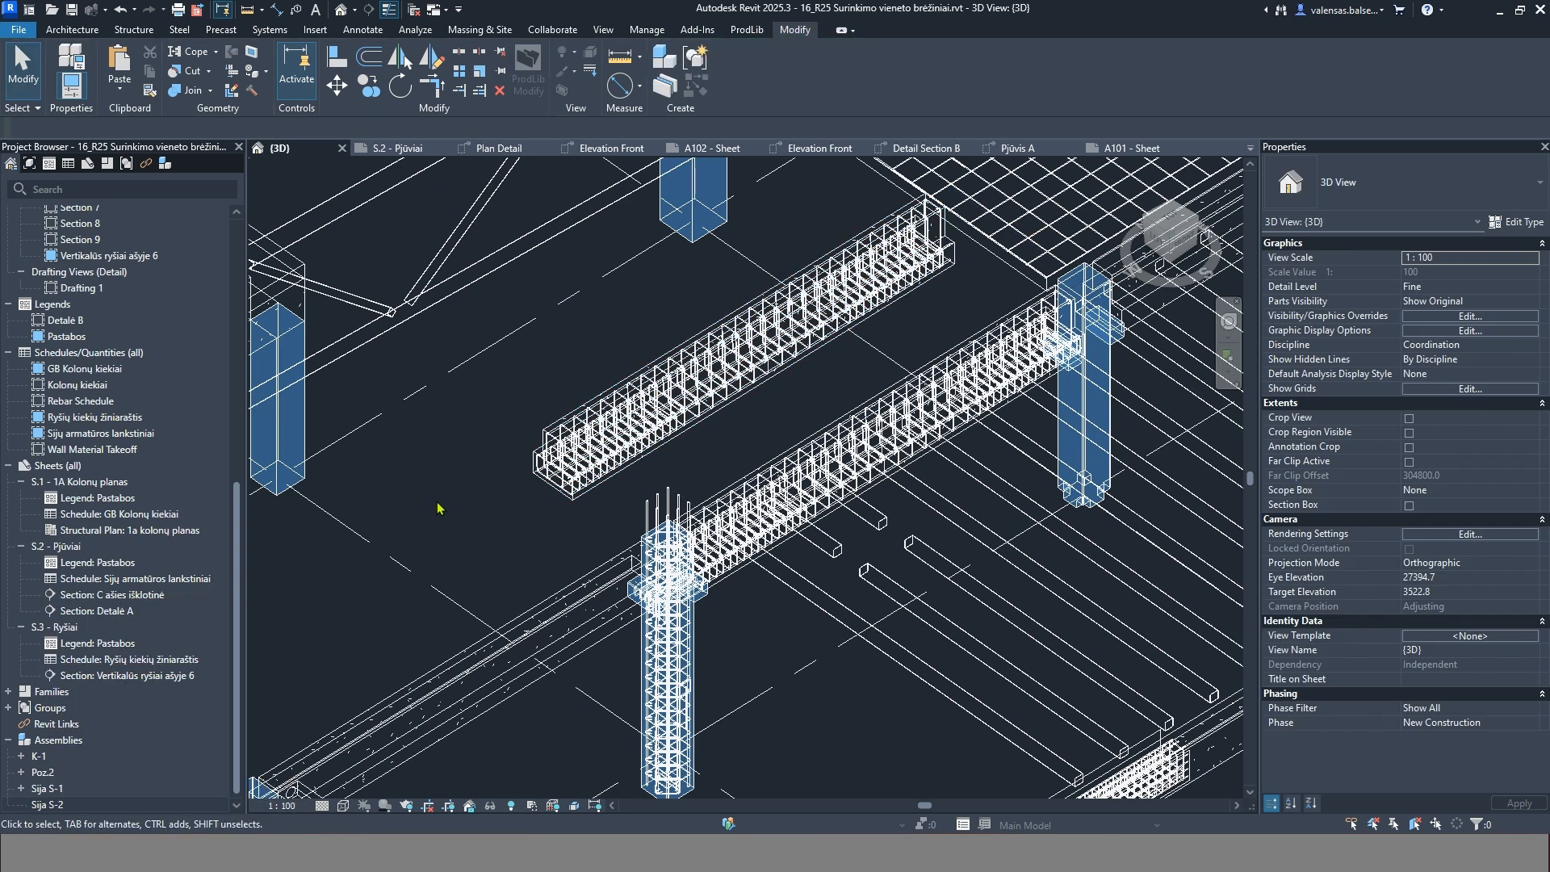
shift+middle_drag(988, 591, 826, 597)
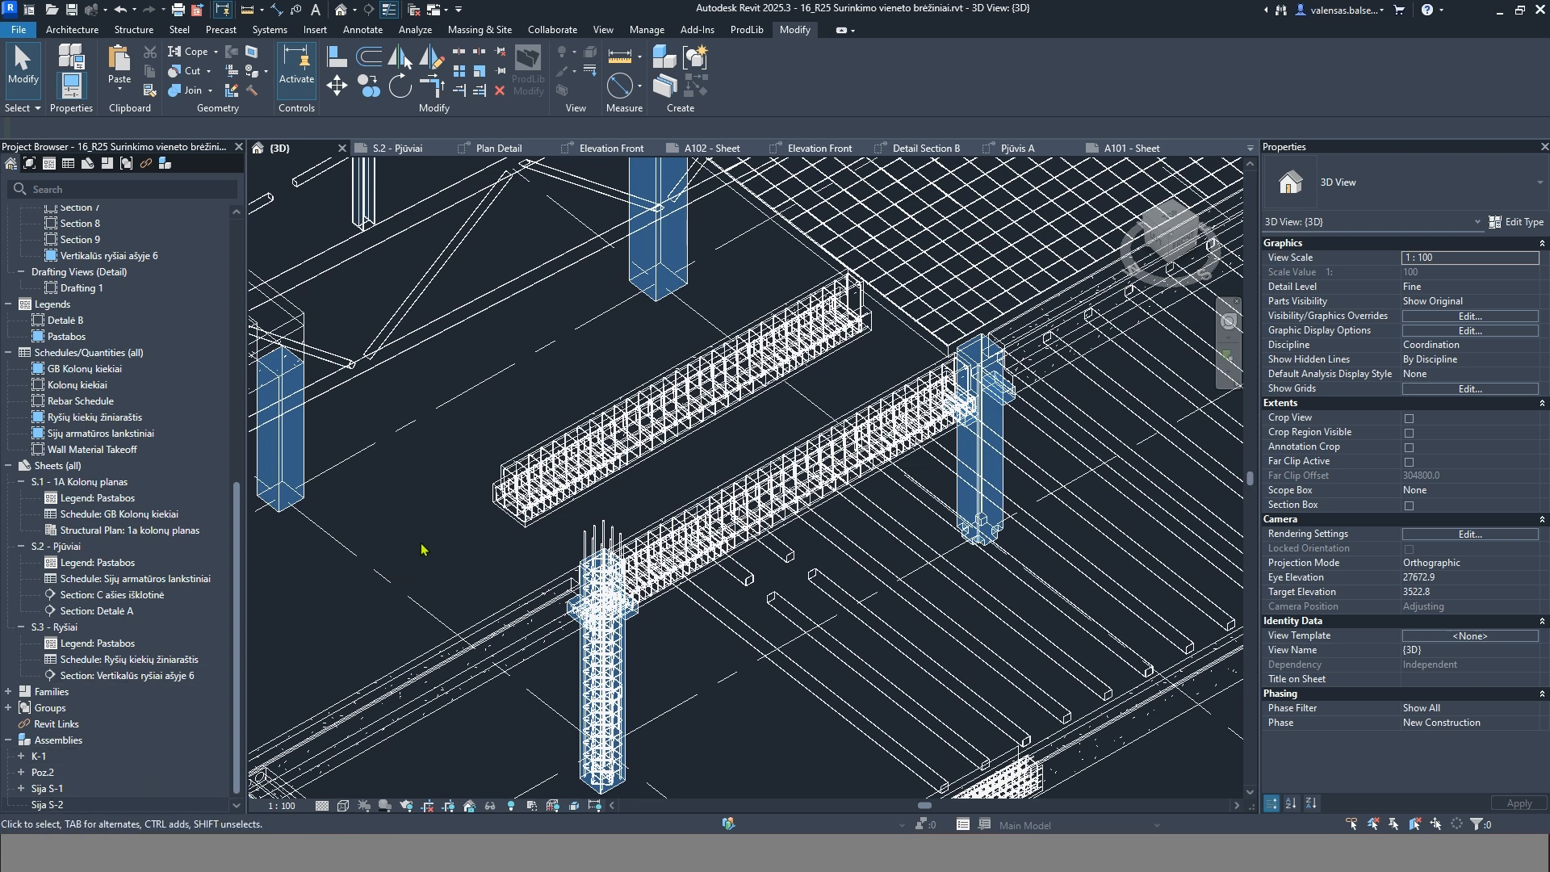
middle_drag(422, 533, 427, 550)
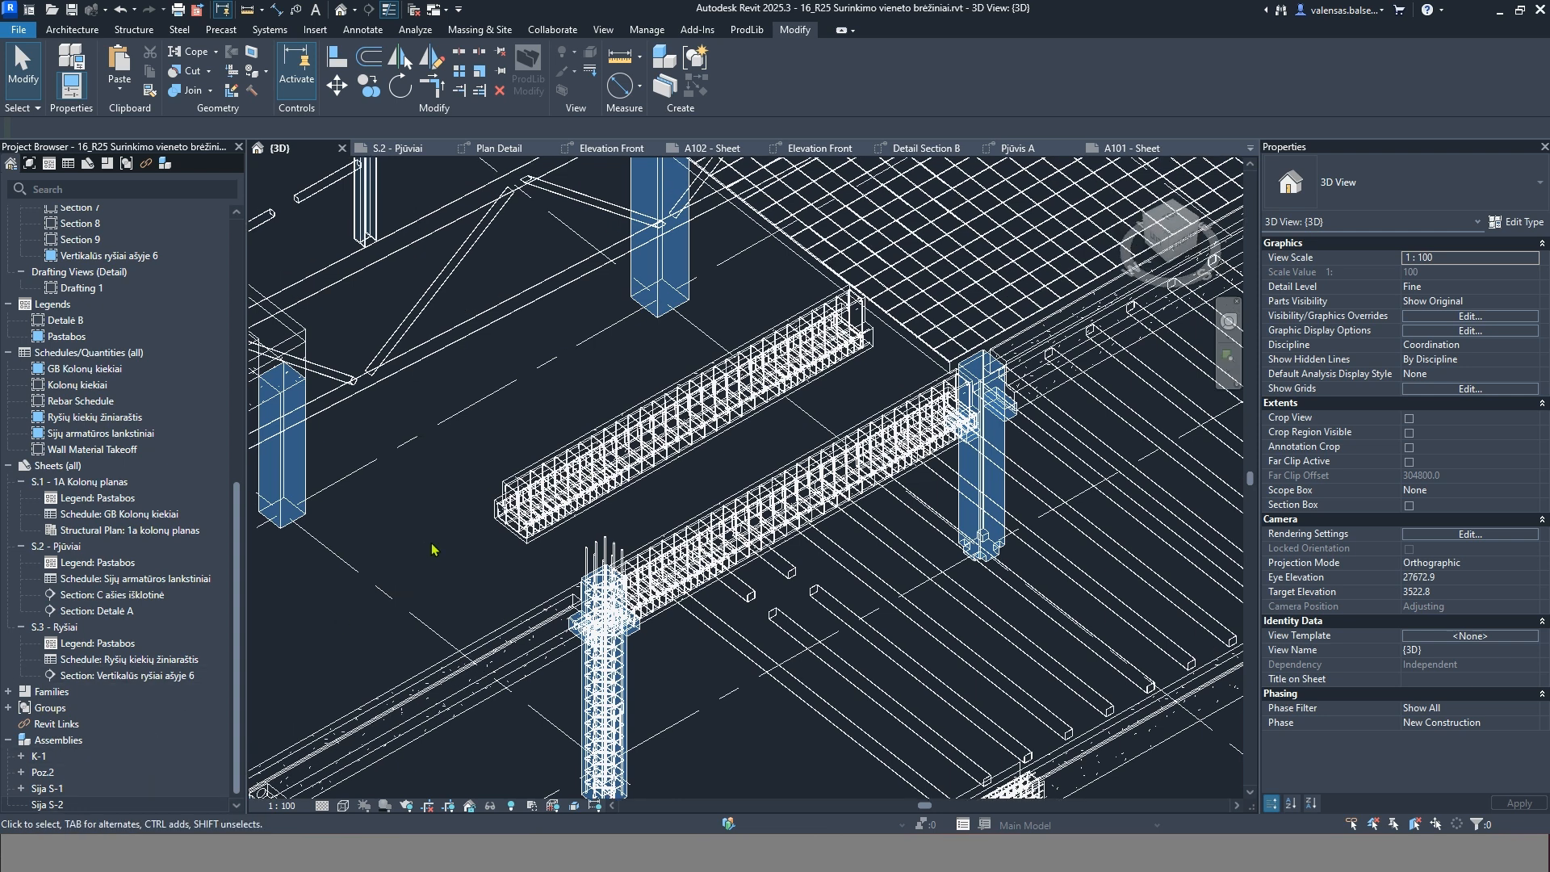
click(513, 531)
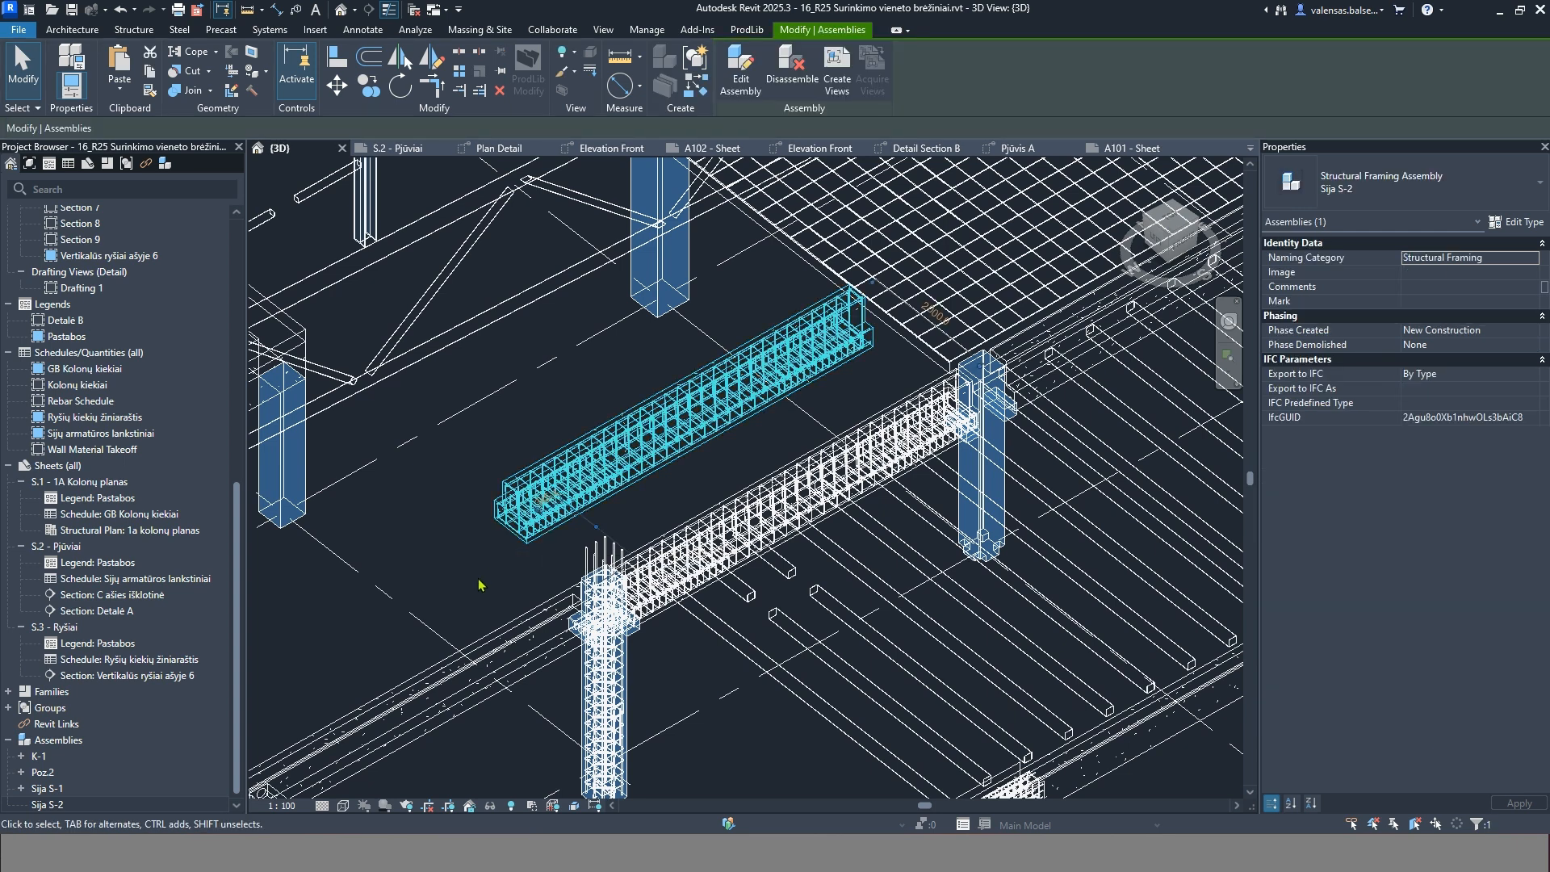
click(479, 584)
Copy the Sija S-2 beam assembly about 6100 mm along its length direction, into the bay beside the original
scroll(747, 643, down, 2)
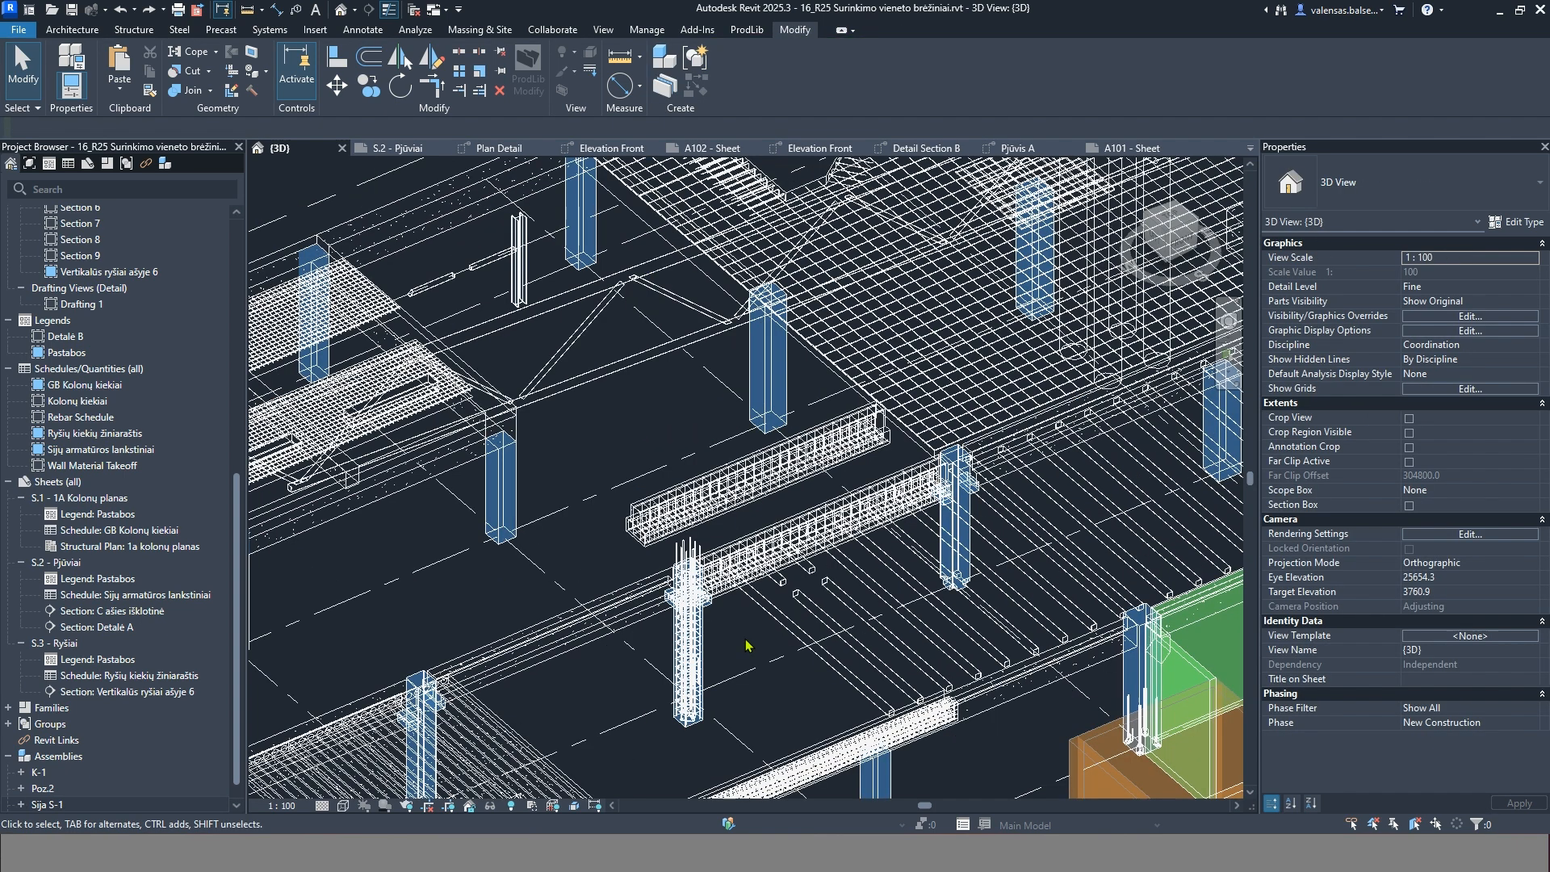
click(702, 488)
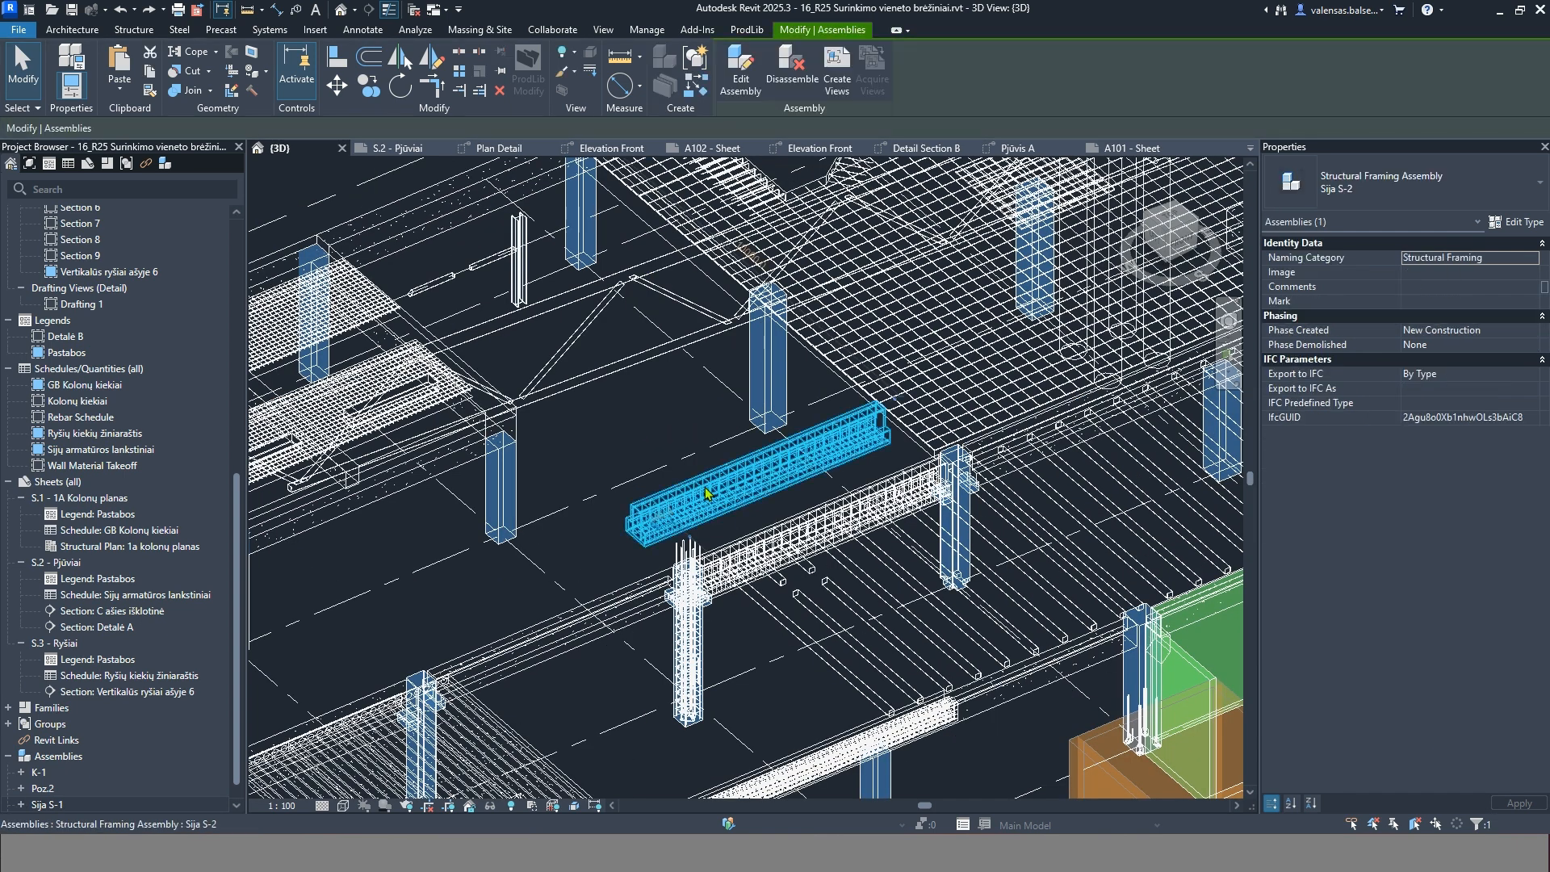
click(369, 86)
click(716, 469)
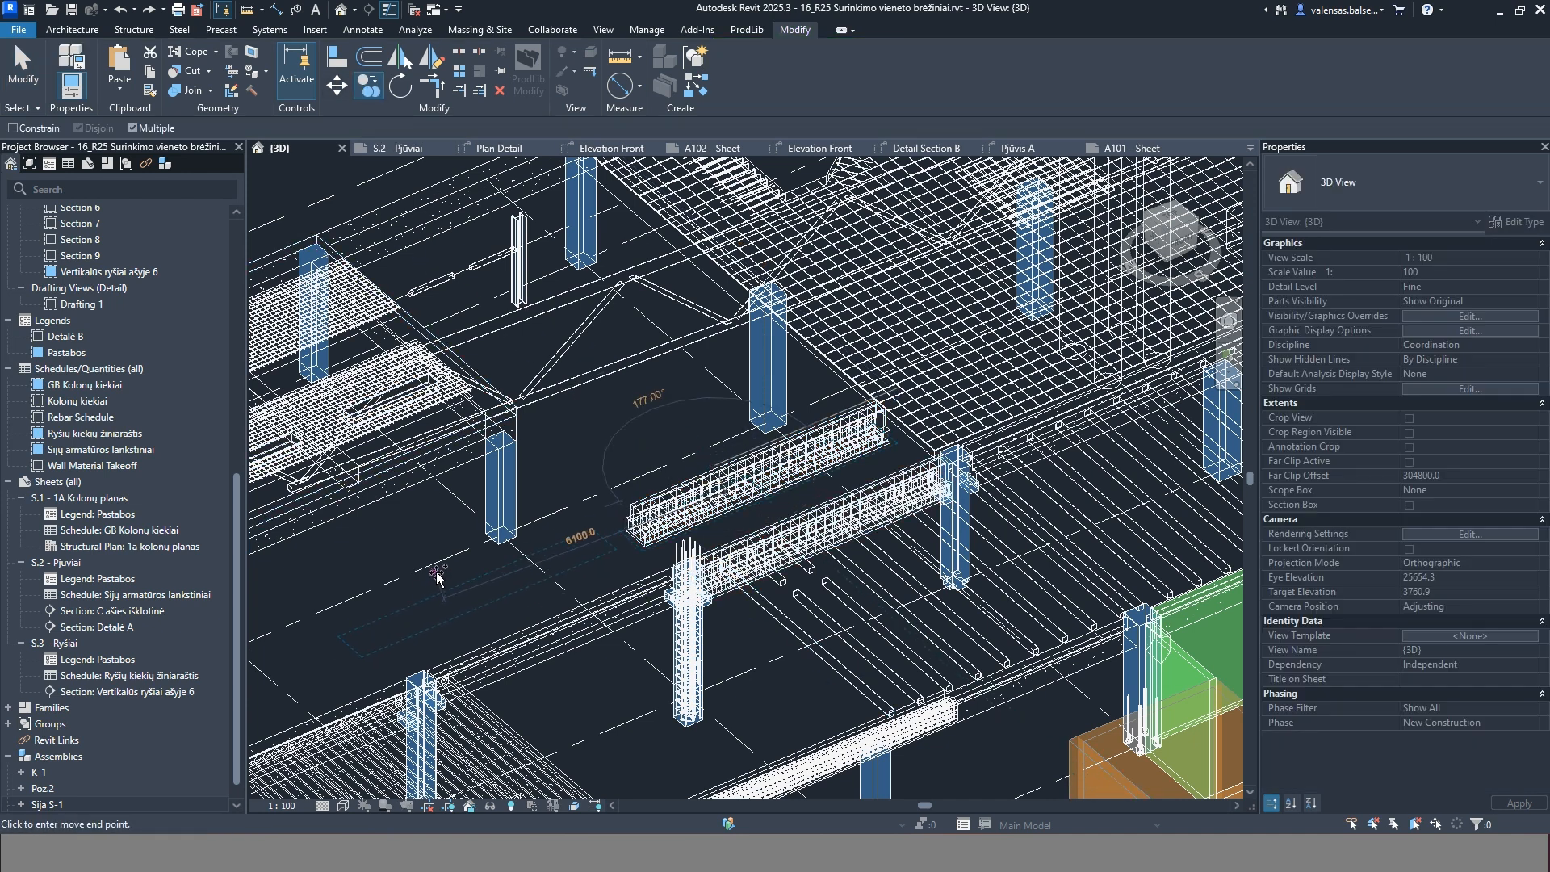
click(428, 596)
key(shift+Escape)
key(Escape)
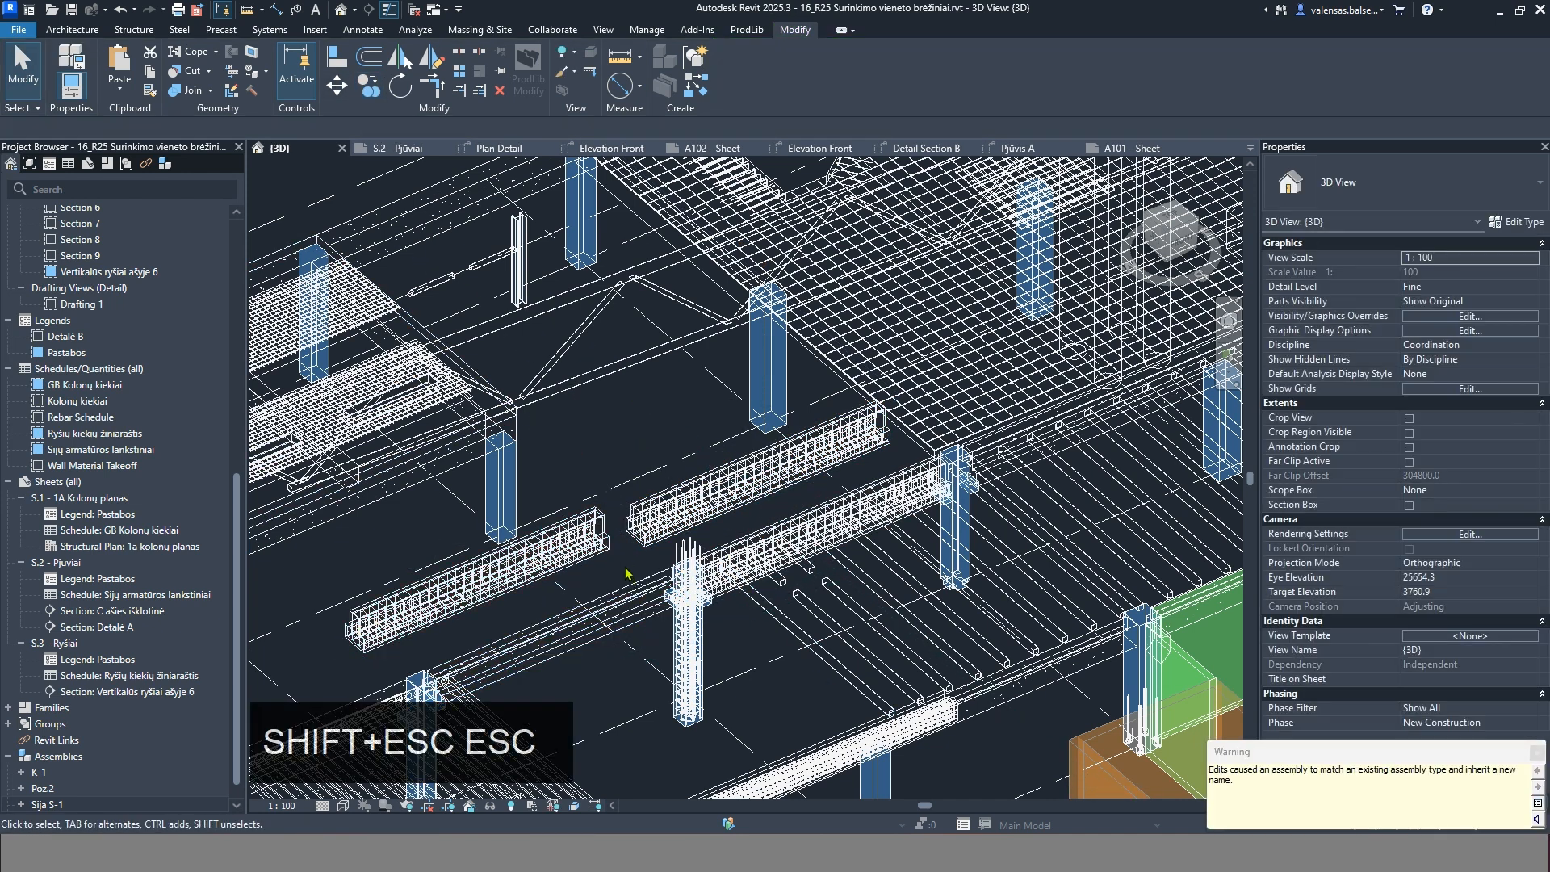
Change the assembly type of both Sija S-2 beams to Sija S-1
click(567, 557)
ctrl+click(708, 514)
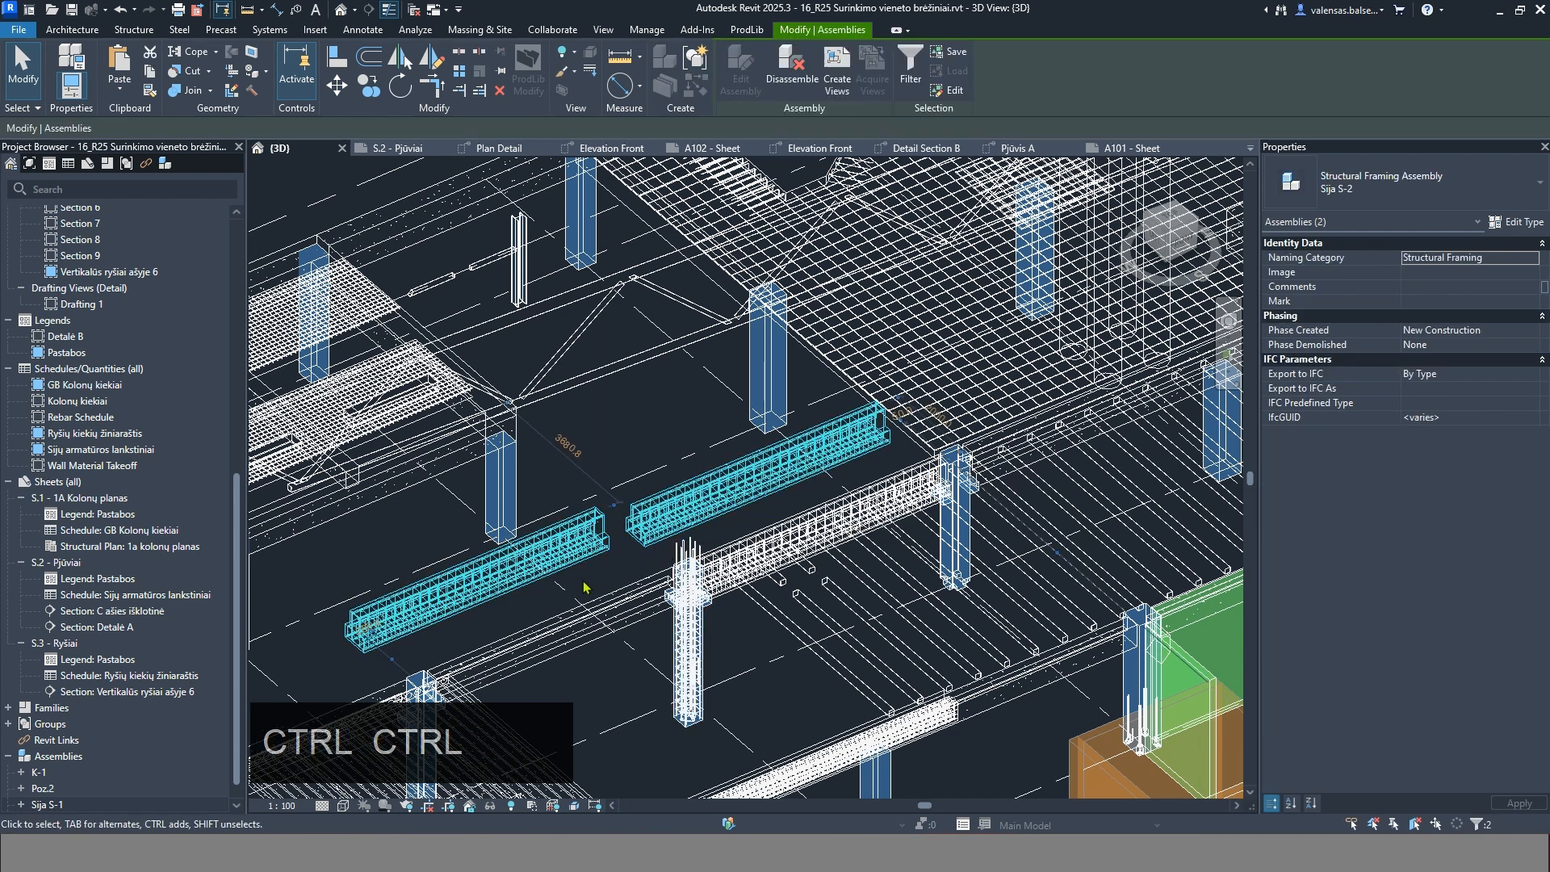
click(1406, 186)
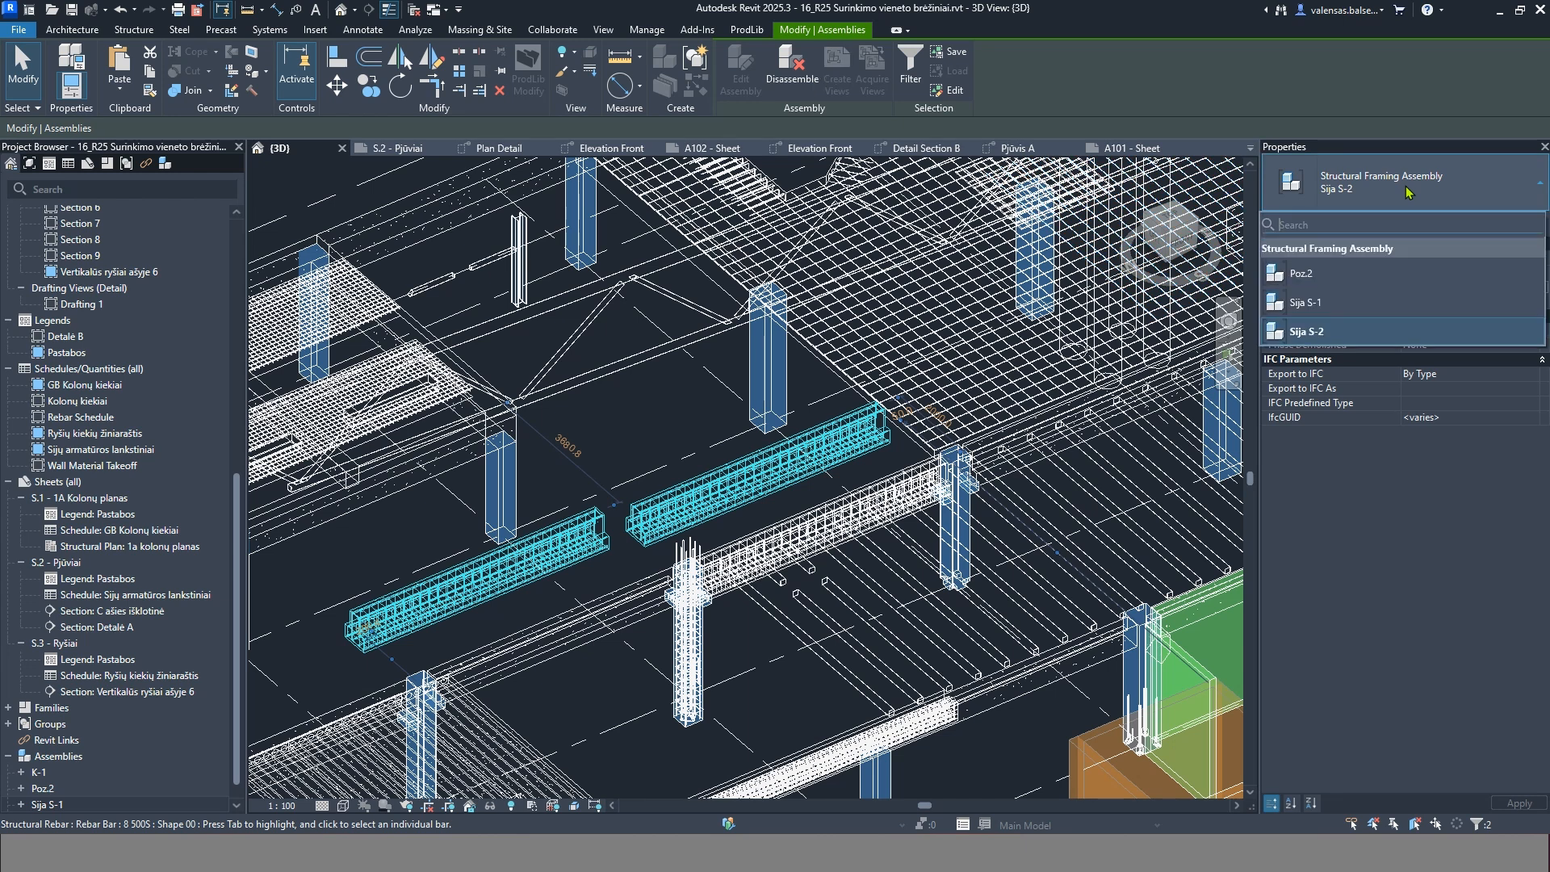
click(1316, 304)
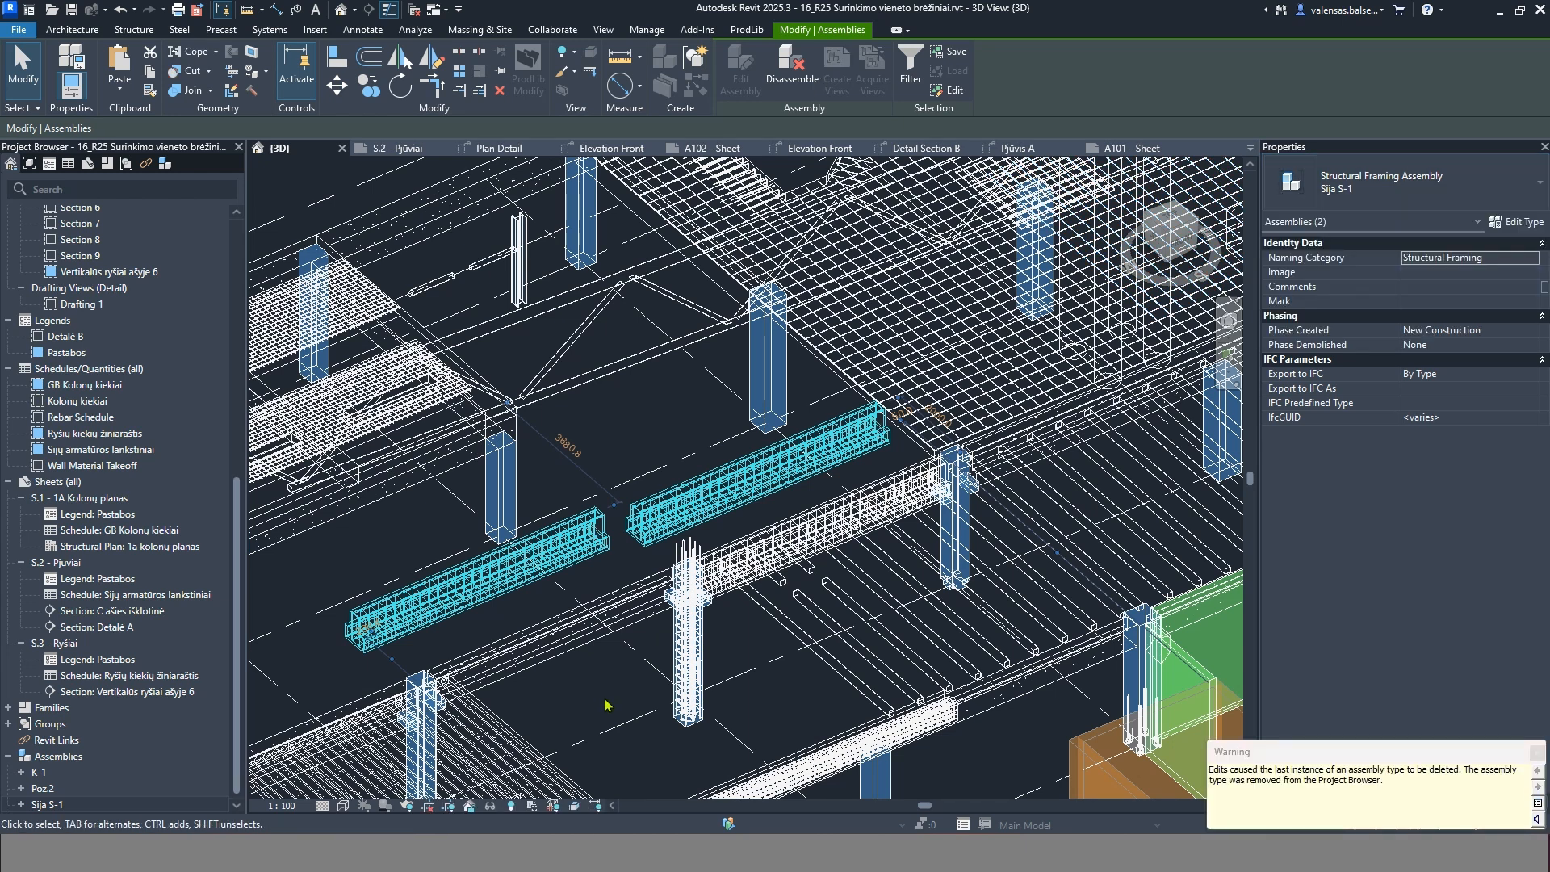
click(609, 668)
Select the three neighbouring beam assemblies to check their assembly types in the properties
click(587, 570)
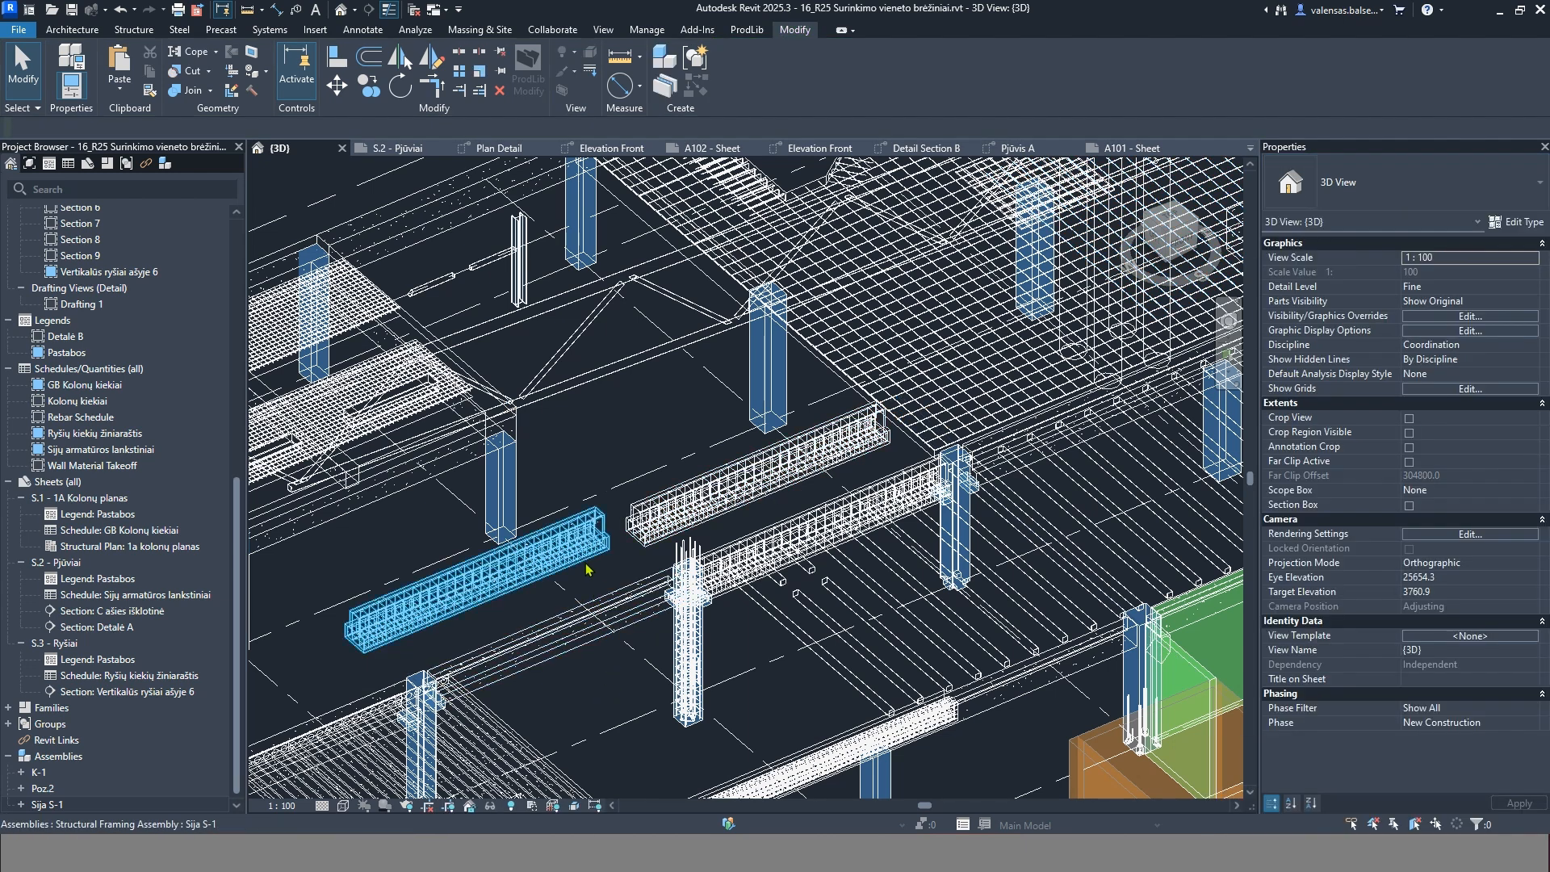
click(706, 497)
click(781, 571)
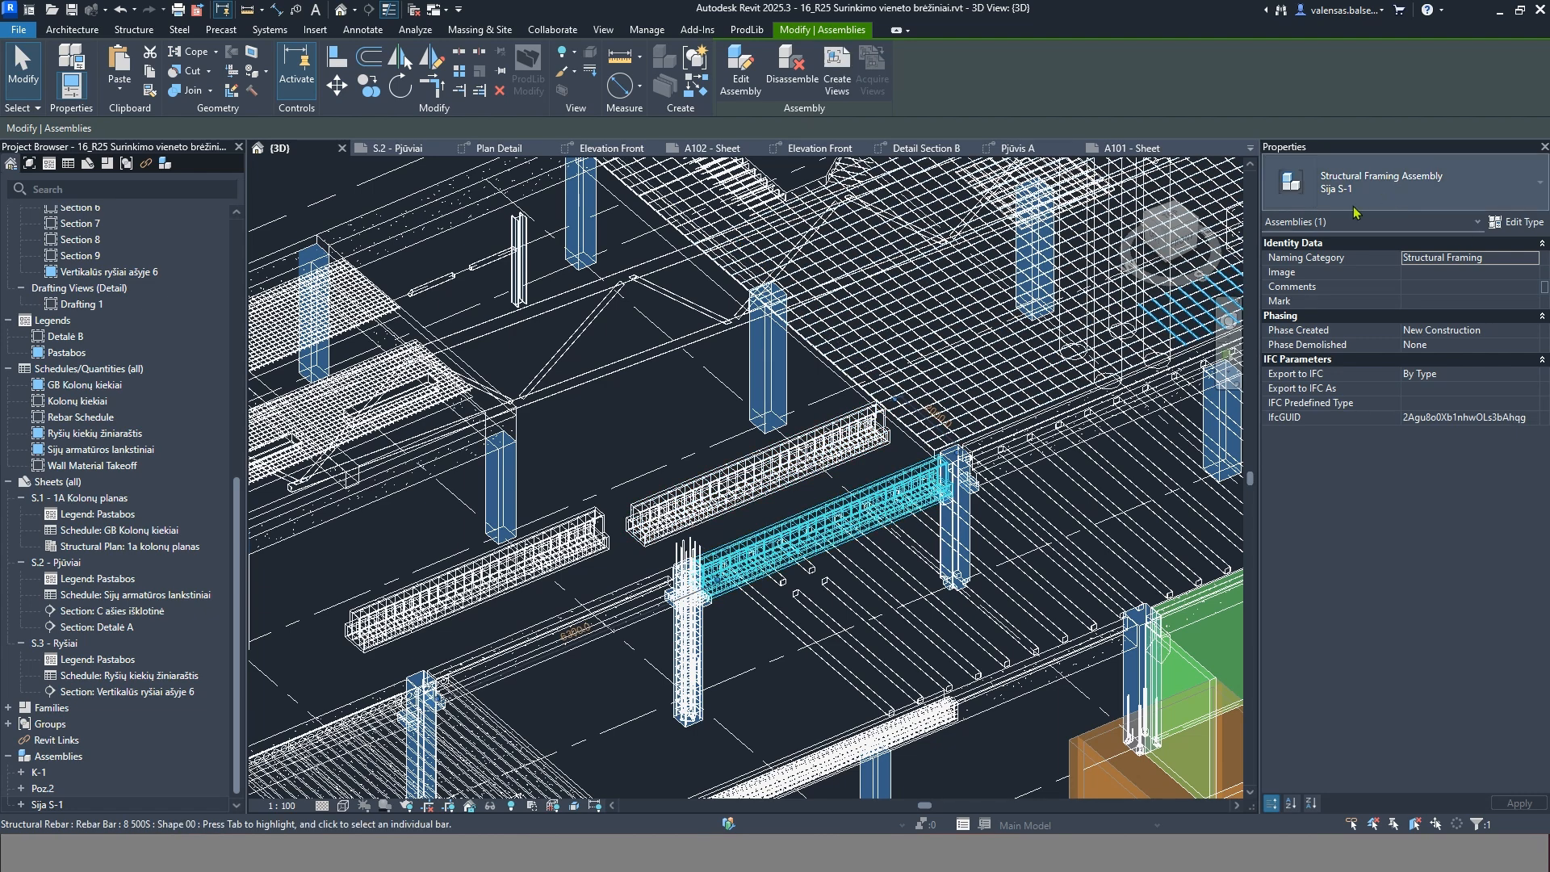
click(595, 583)
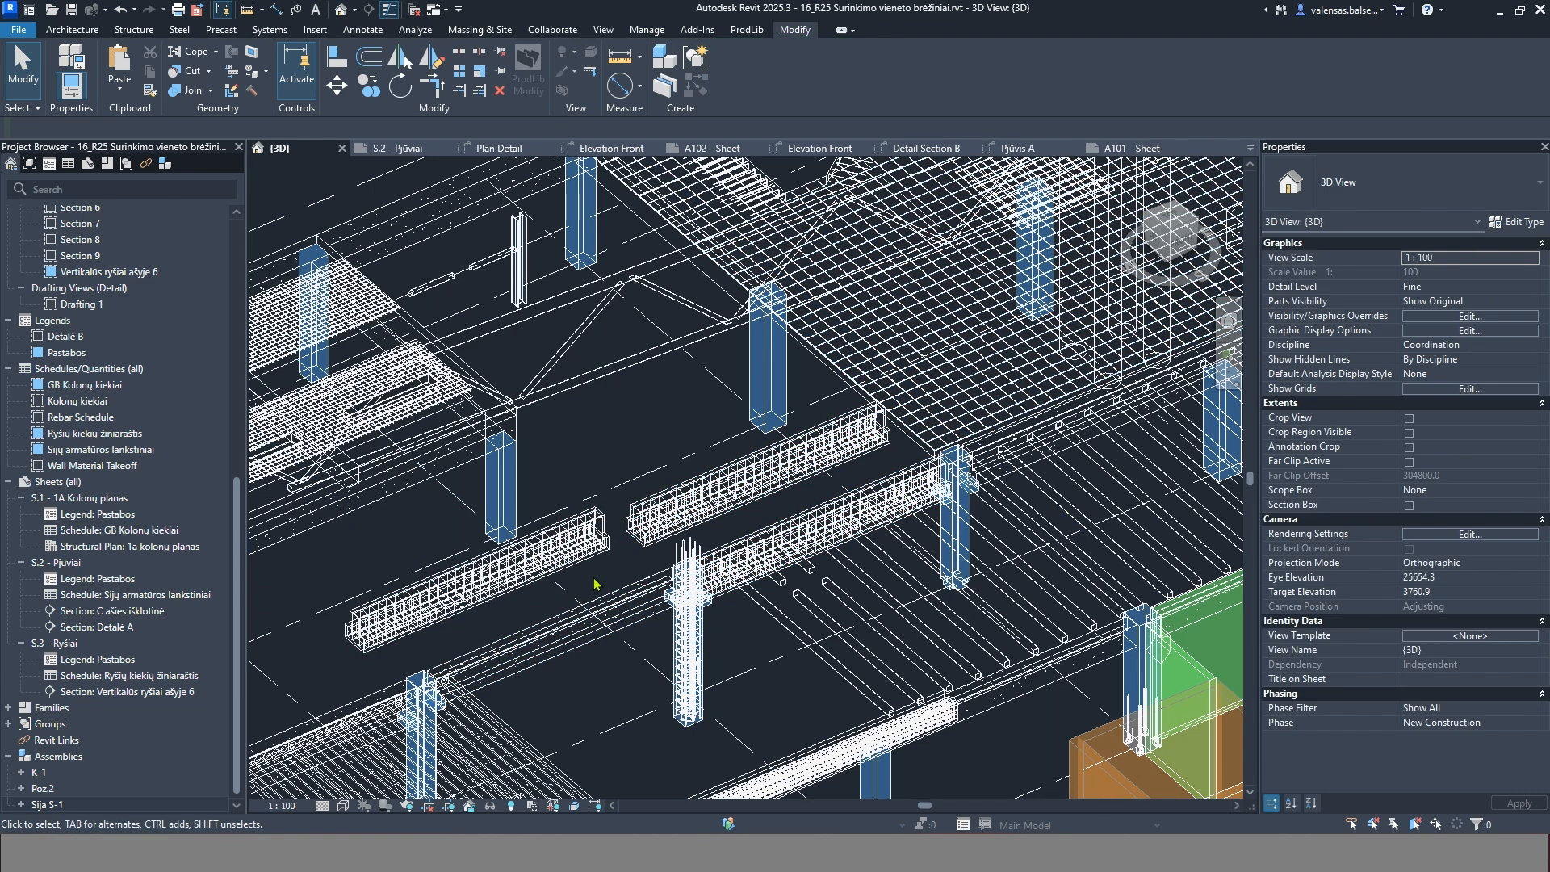
Examine the retyped beam assemblies in the context of the whole structural model and the assembly list
middle_drag(595, 583, 629, 573)
click(726, 484)
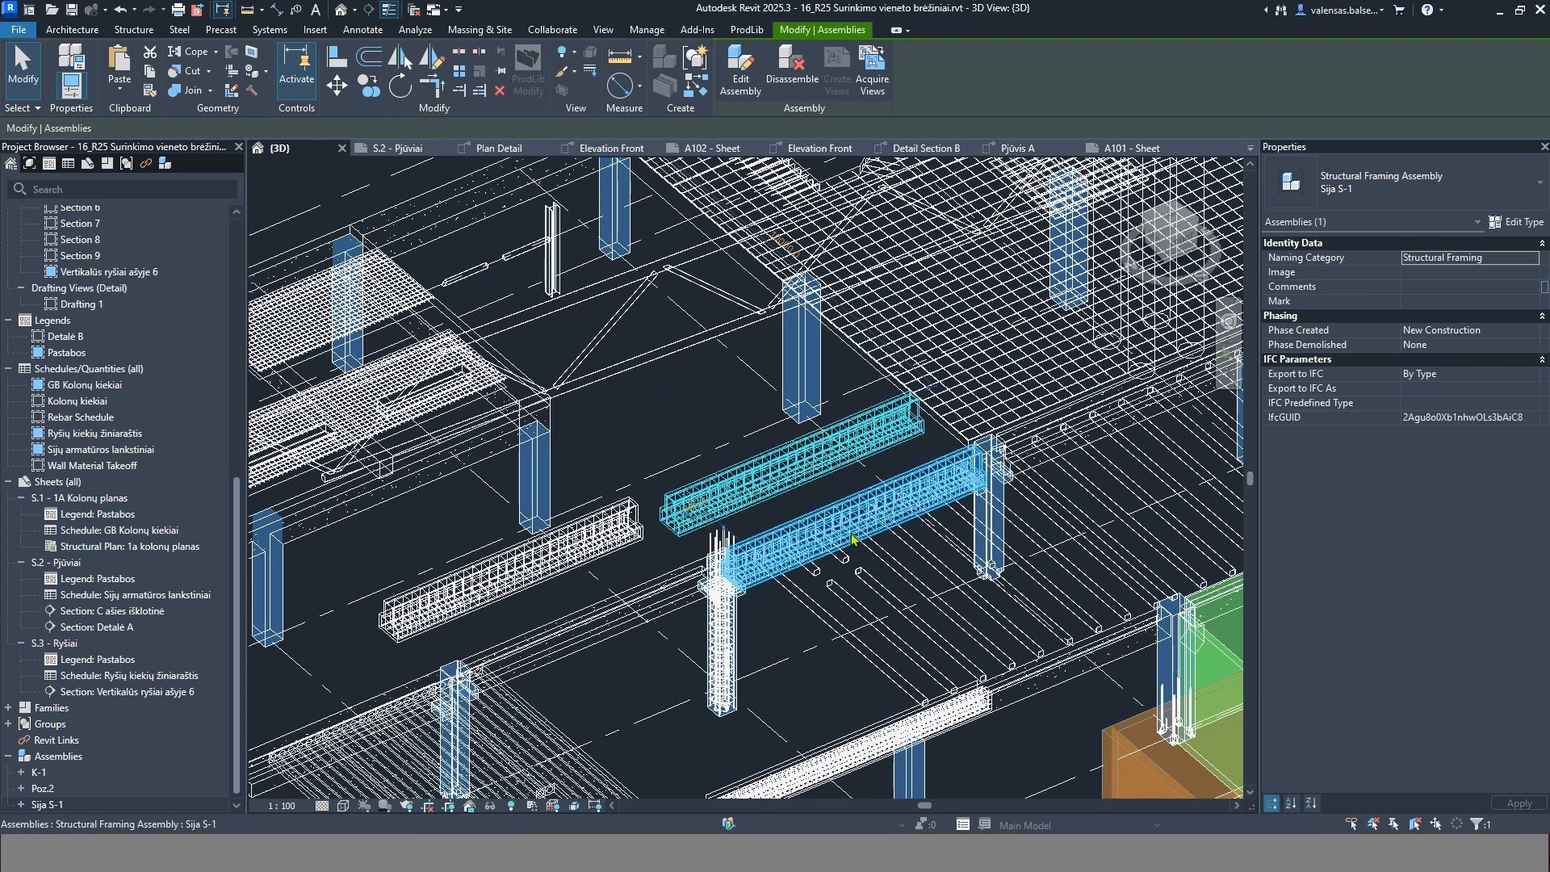
scroll(803, 525, down, 3)
click(982, 640)
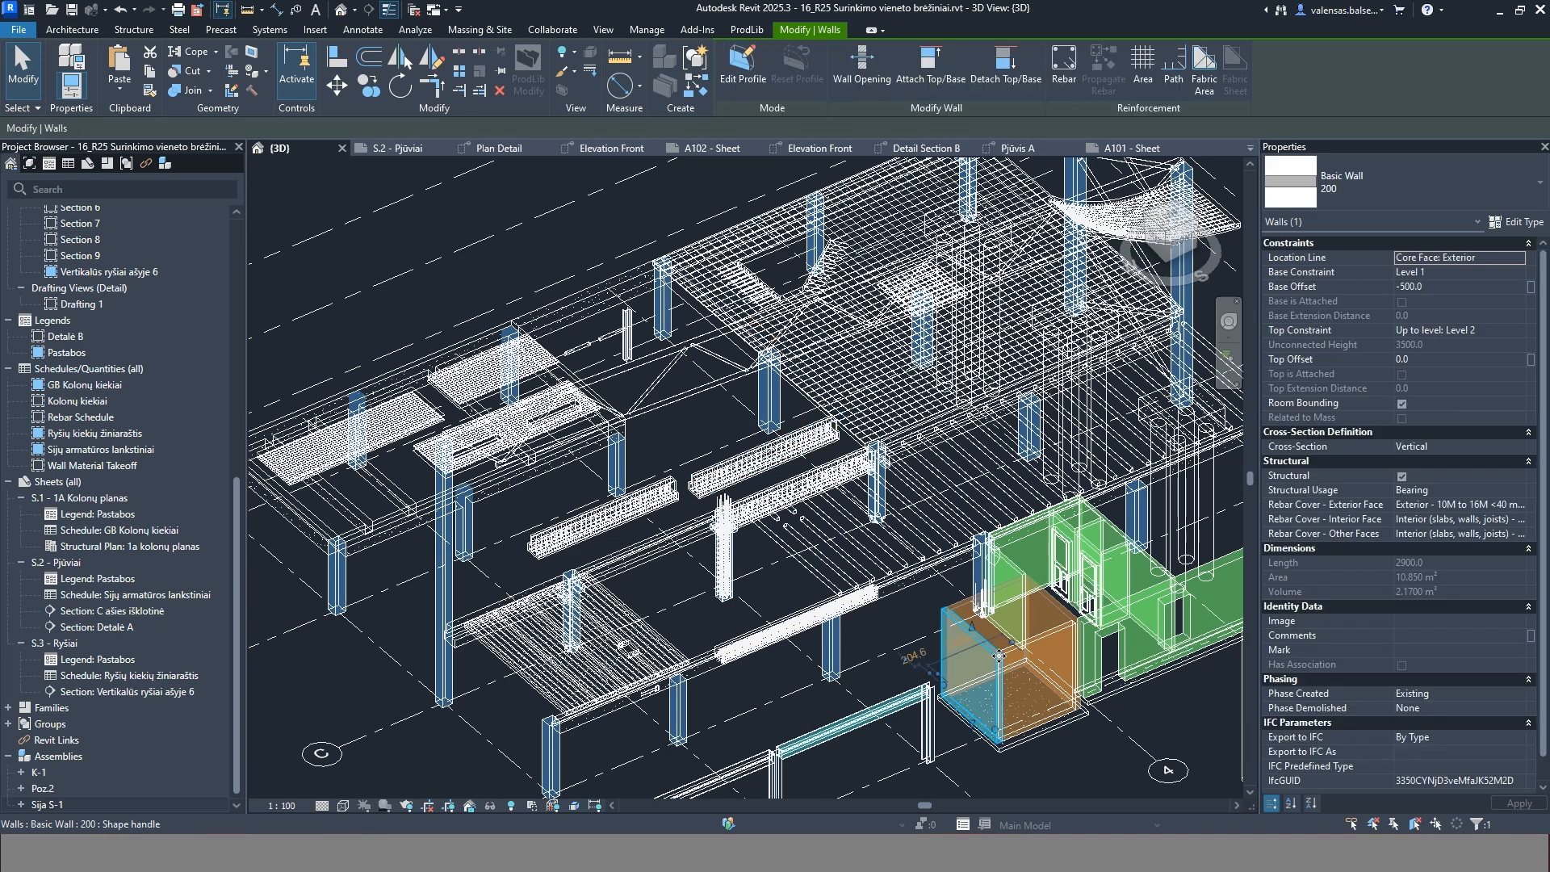
scroll(978, 641, up, 2)
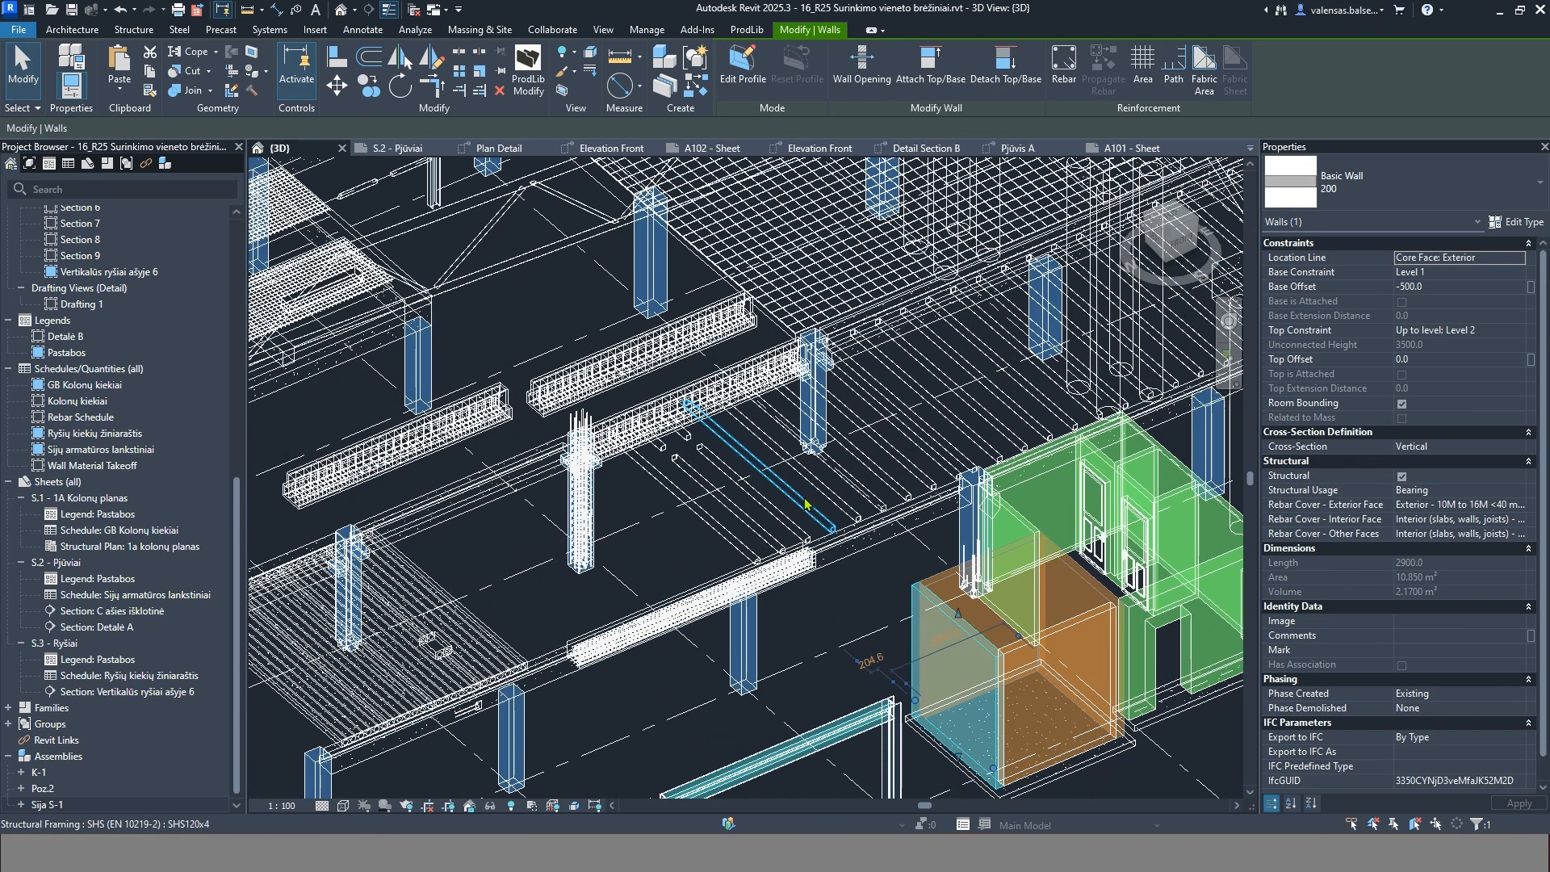
scroll(853, 640, down, 1)
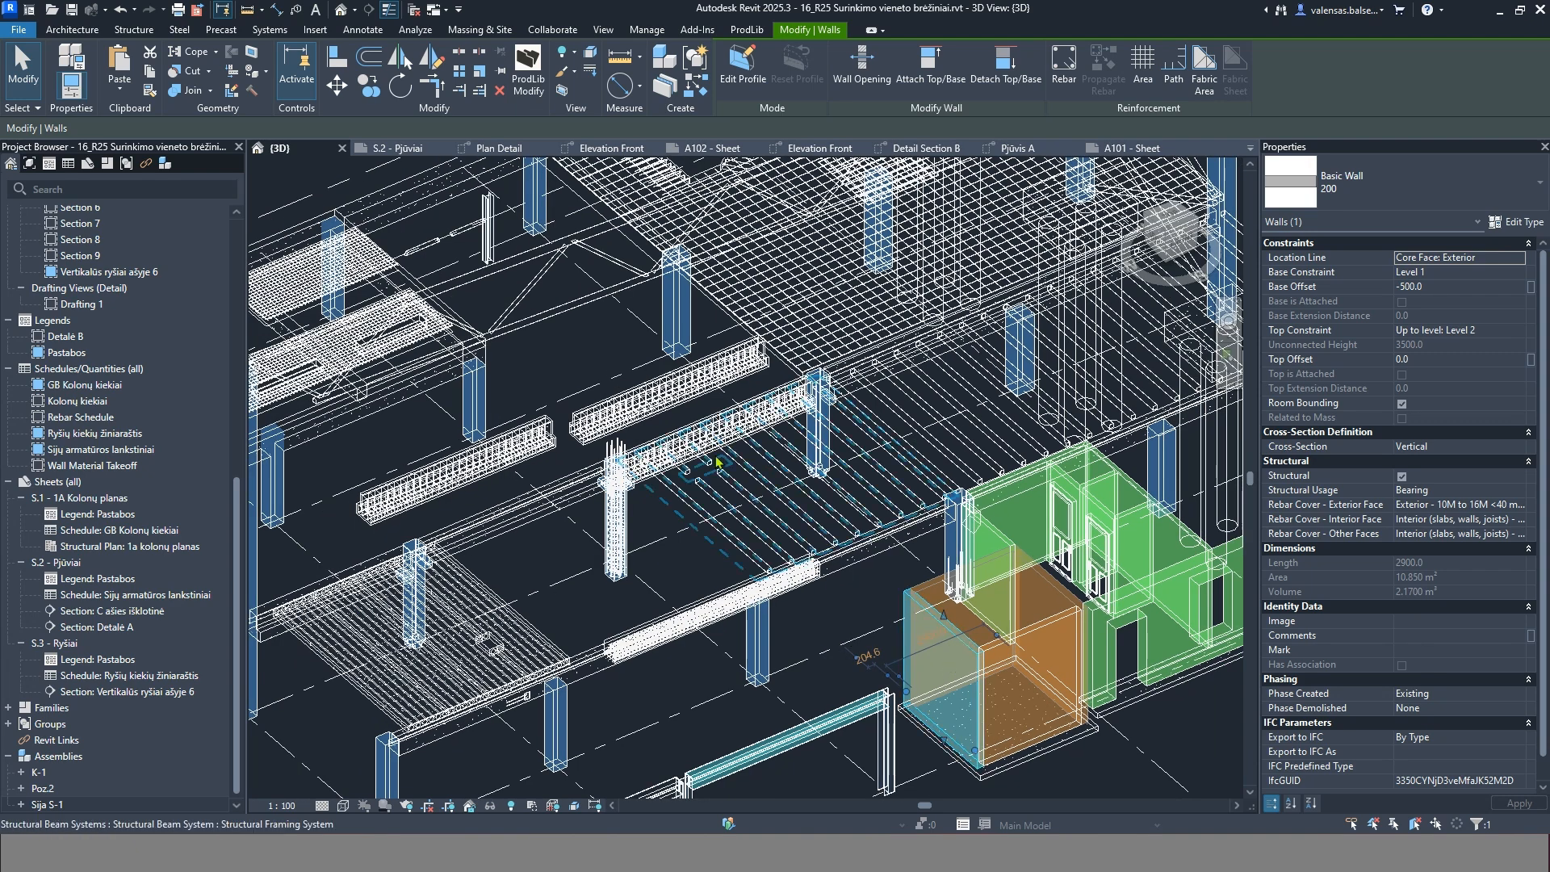
click(603, 415)
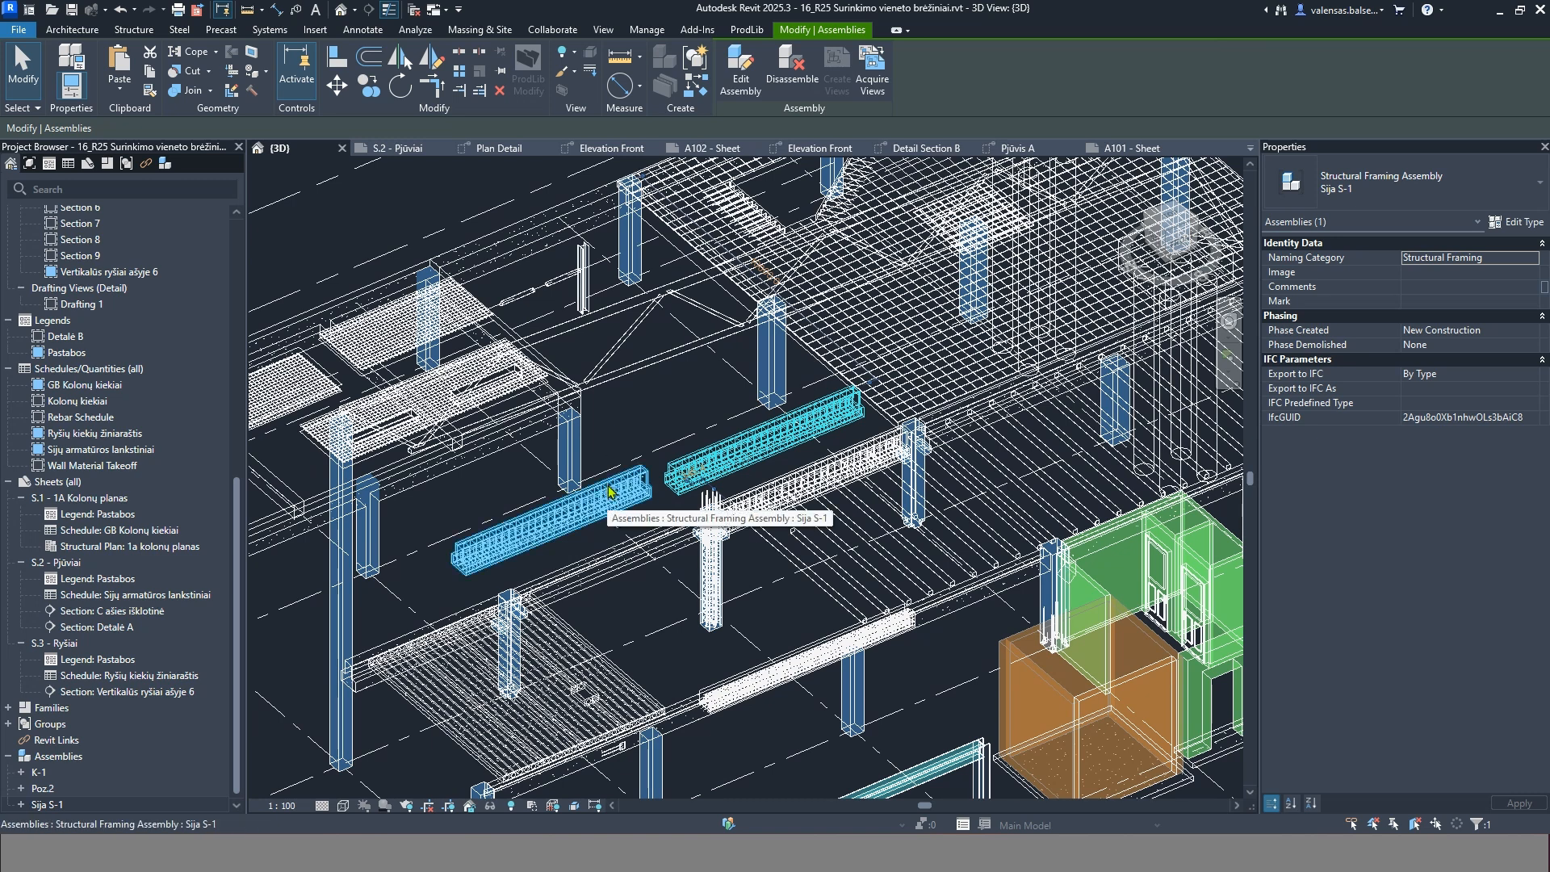
click(658, 507)
click(694, 473)
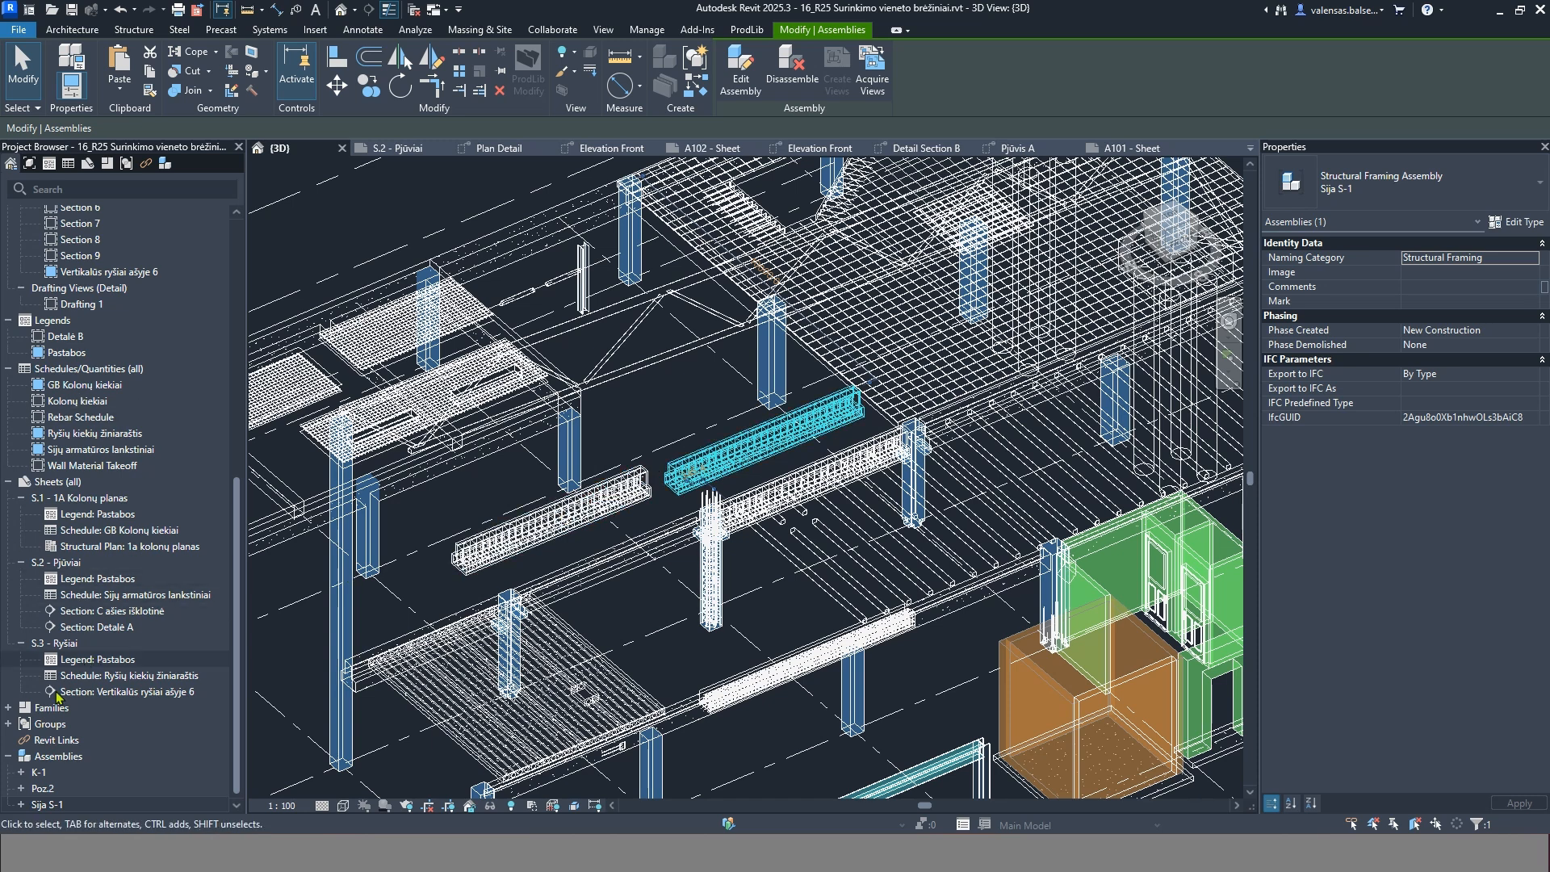
click(680, 419)
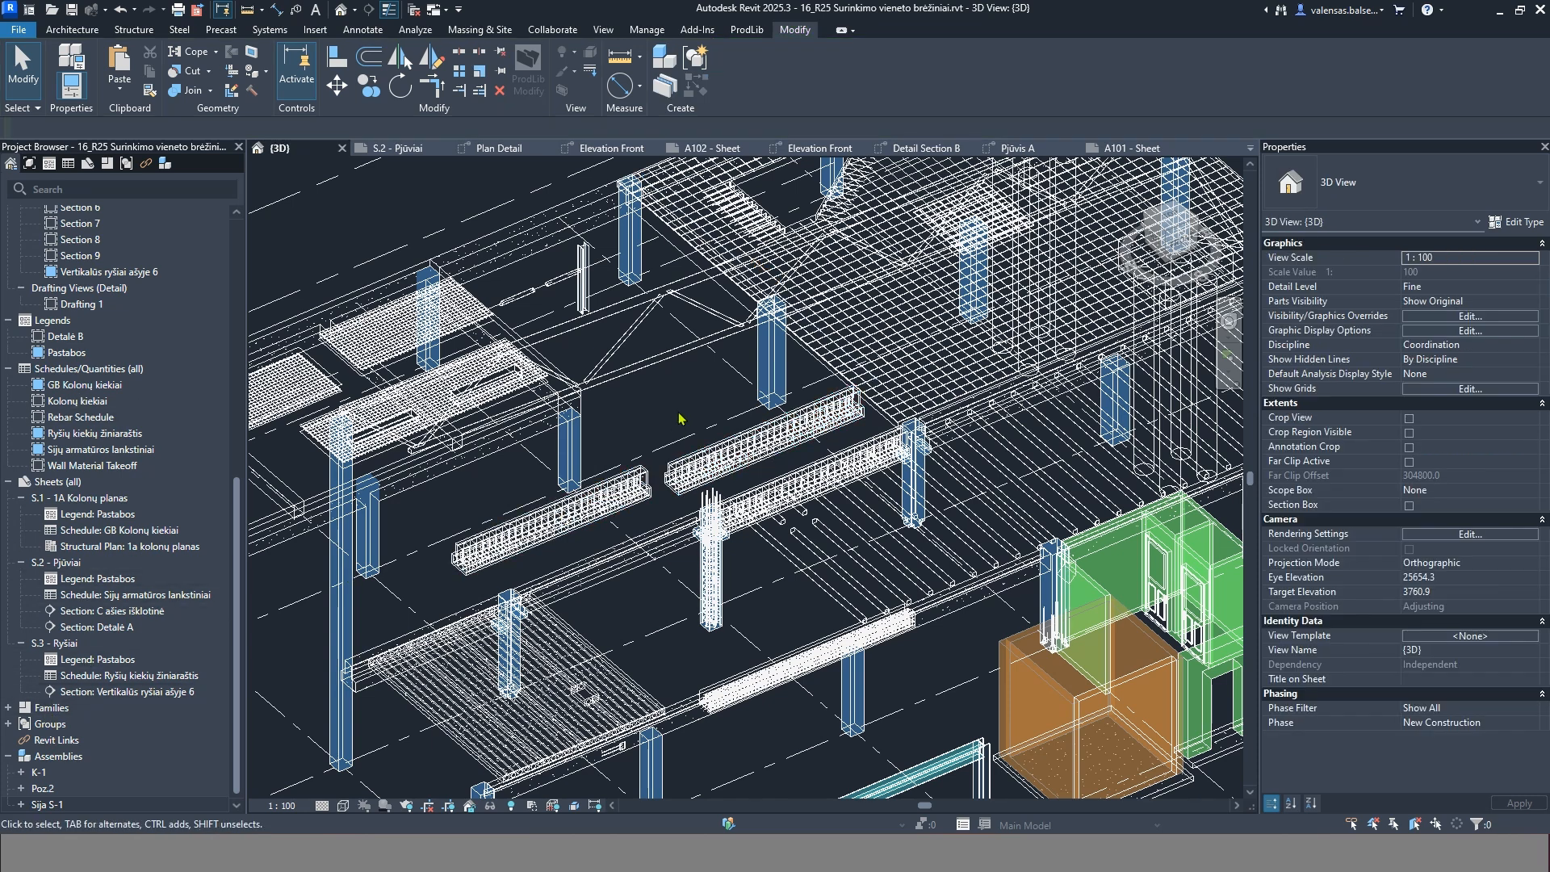
Select the precast inverted-tee beam inside the first copied assembly to inspect its own properties
click(710, 455)
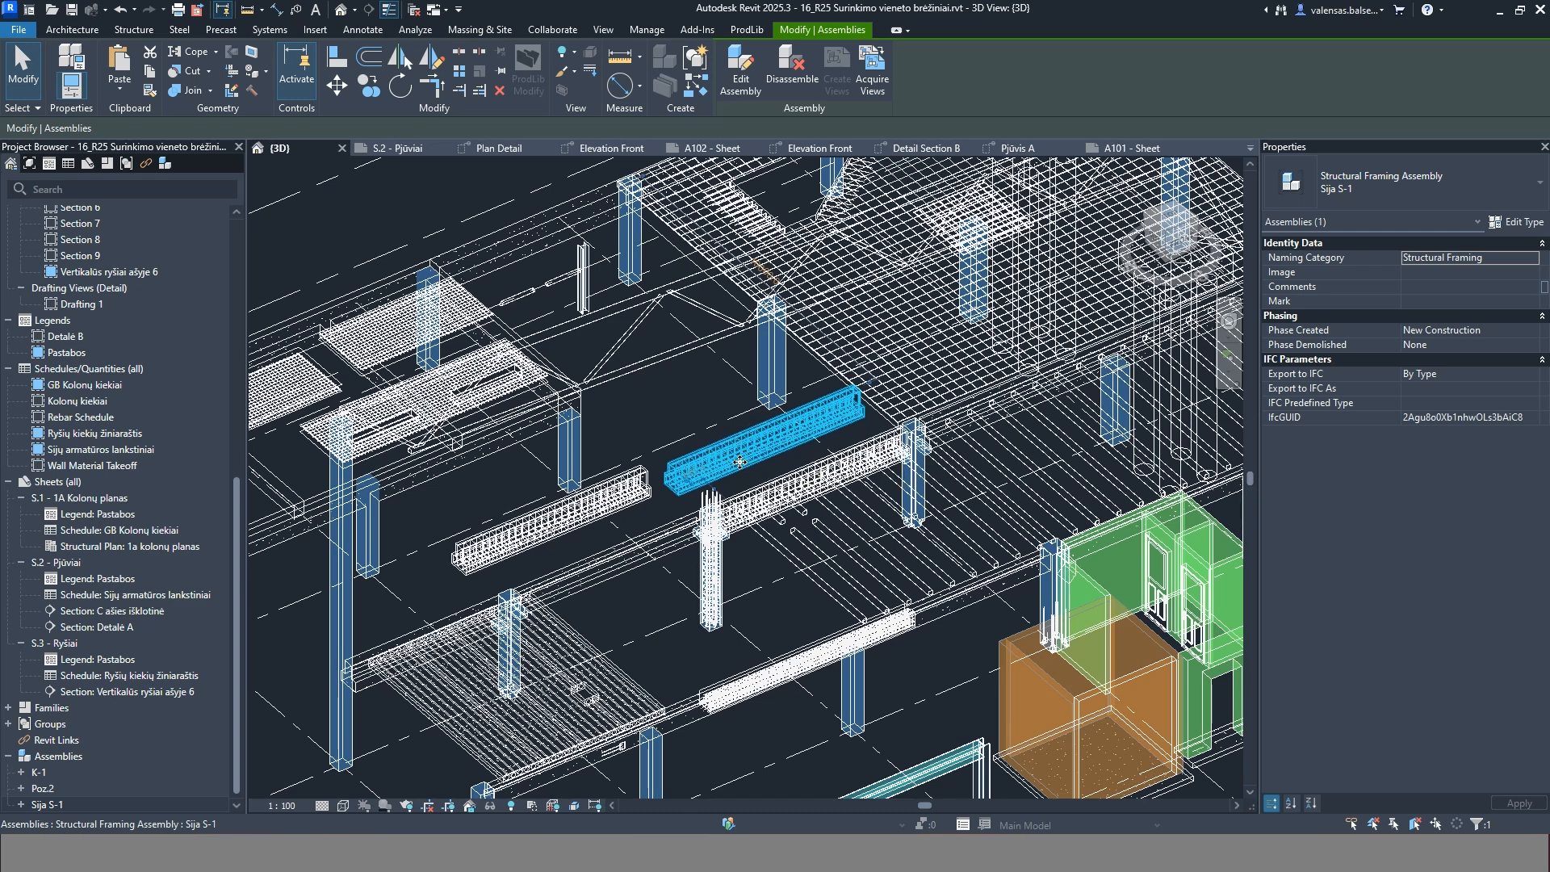
scroll(719, 454, up, 3)
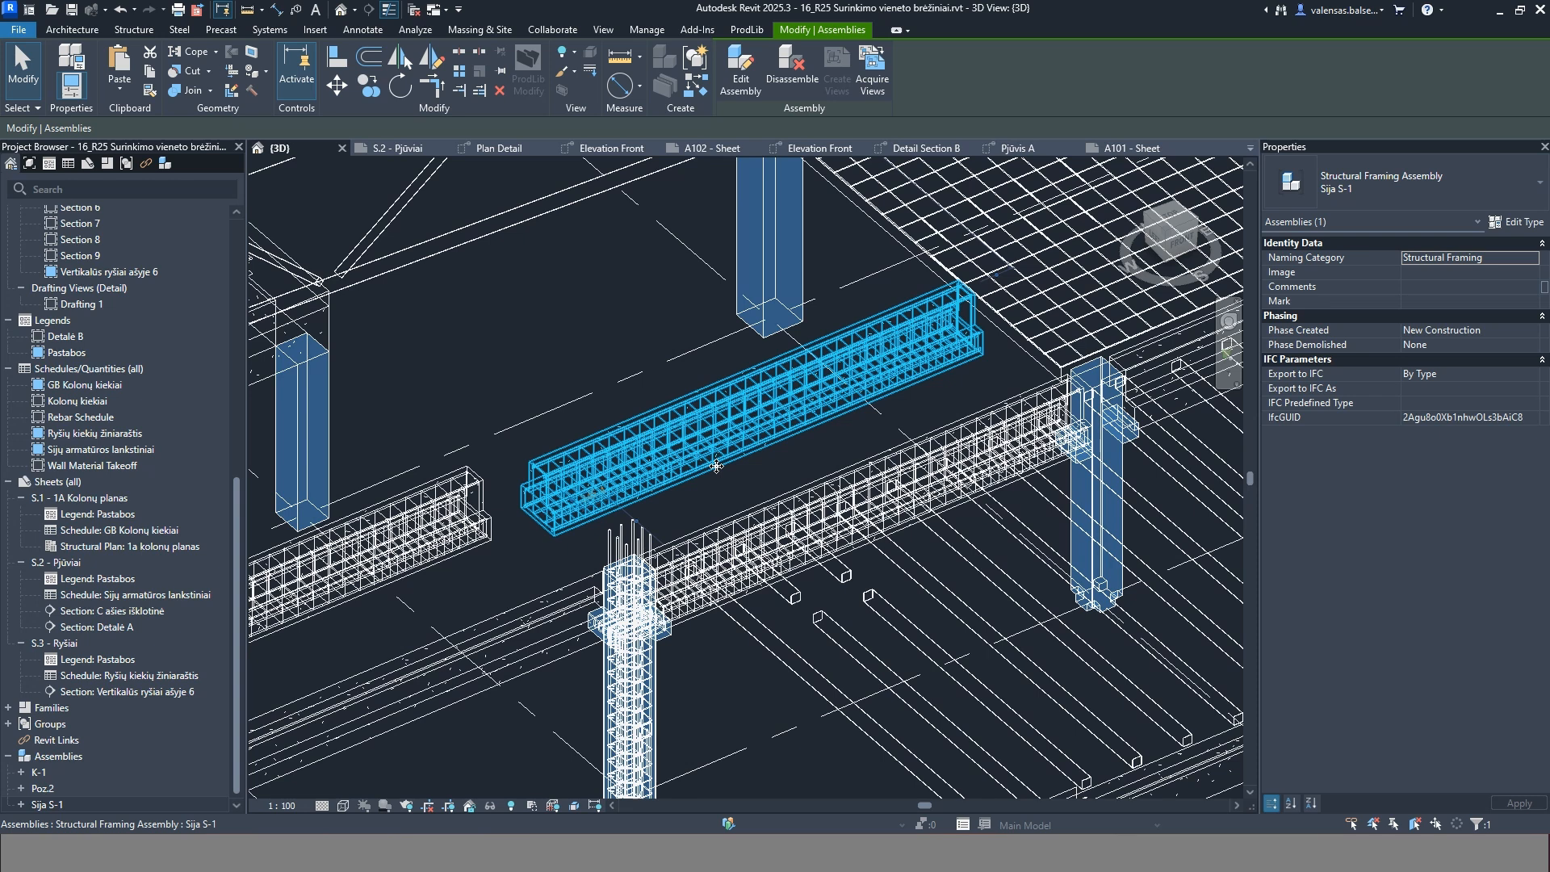
key(ctrl+Tab)
click(717, 466)
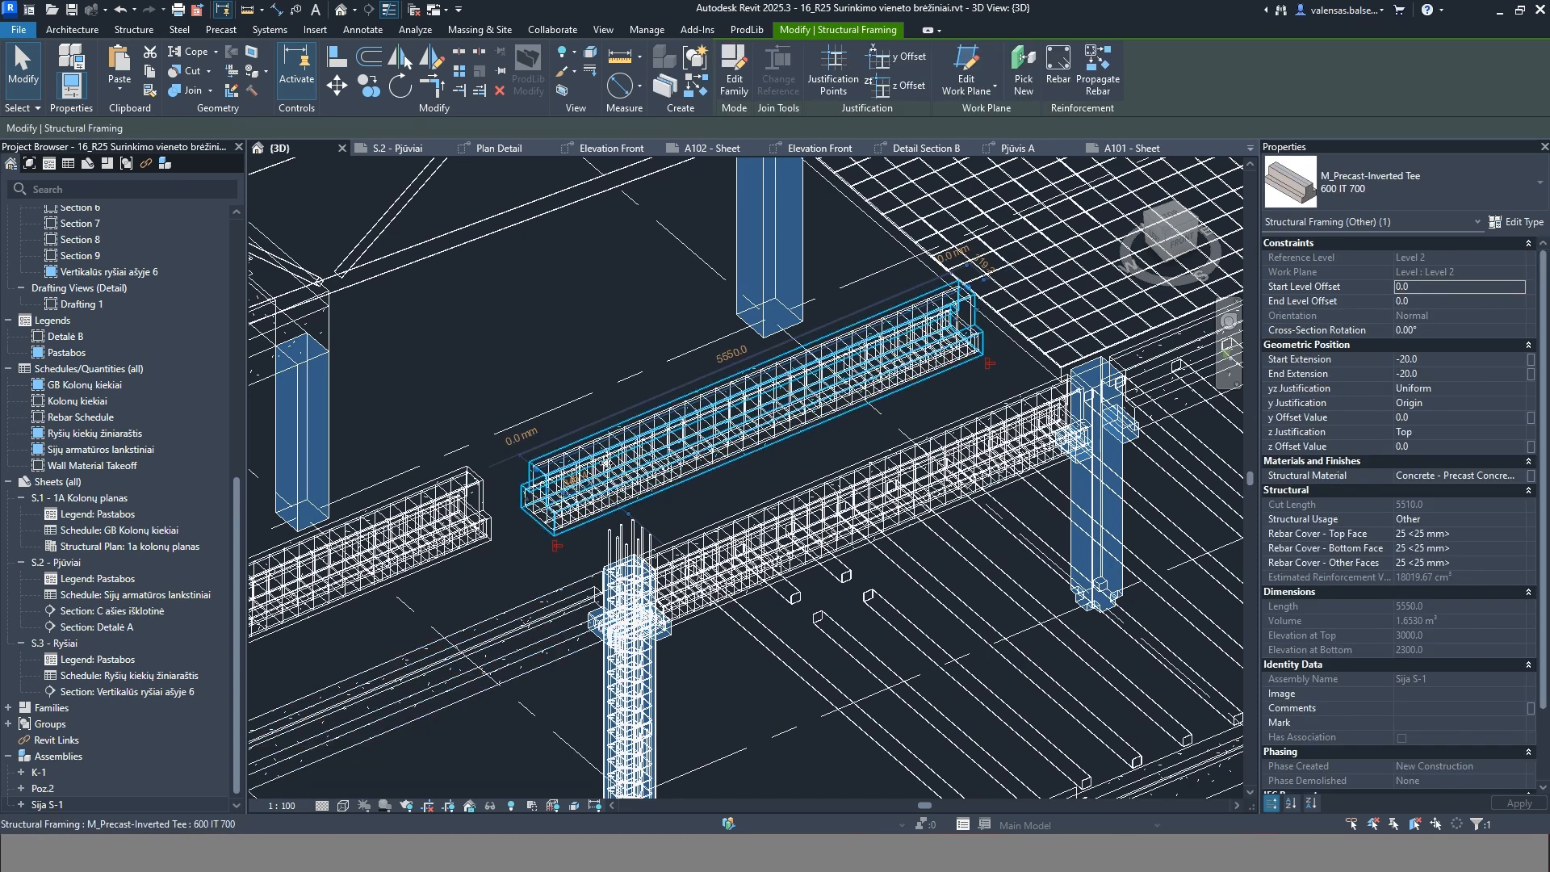
click(692, 510)
scroll(637, 509, down, 5)
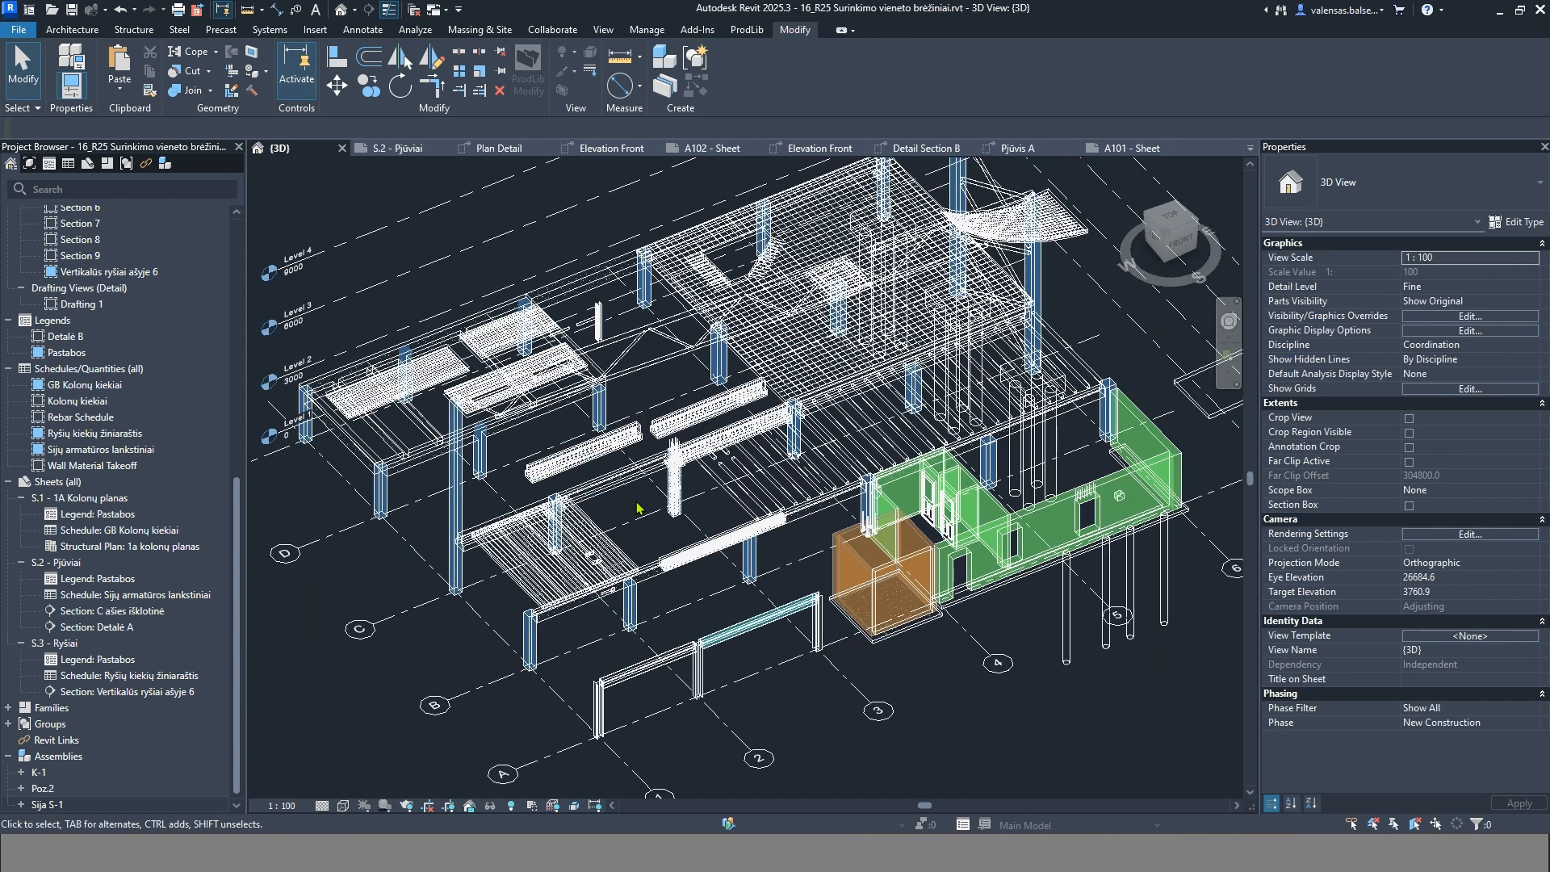